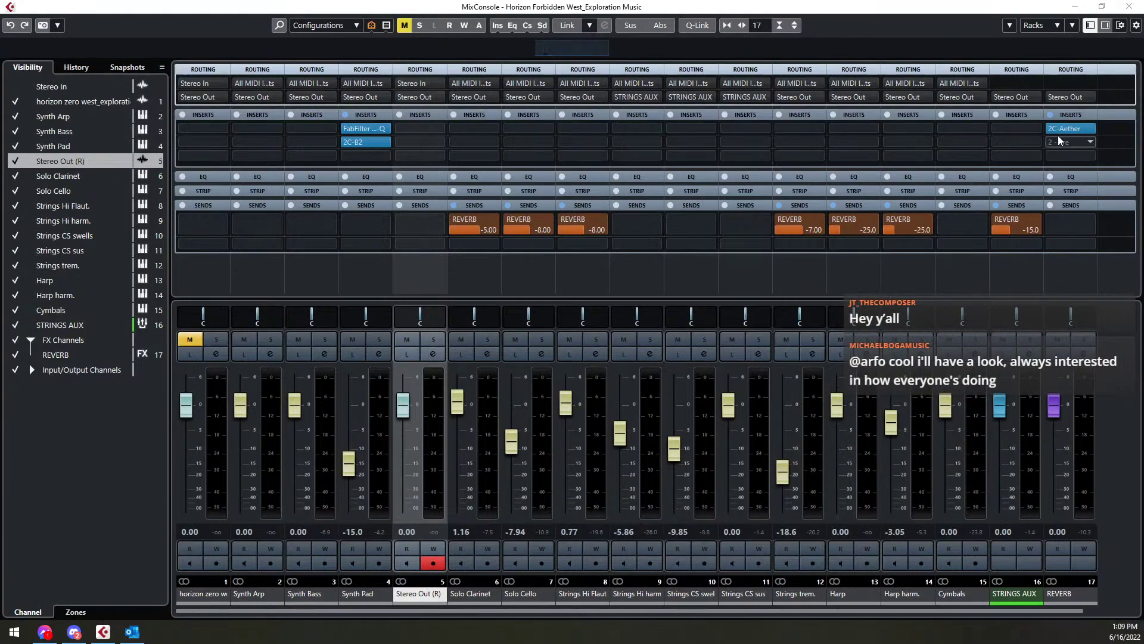
Turn off cycle playback and play the end of the piece from bar 30 past the end of the video
mouse_move(1074, 129)
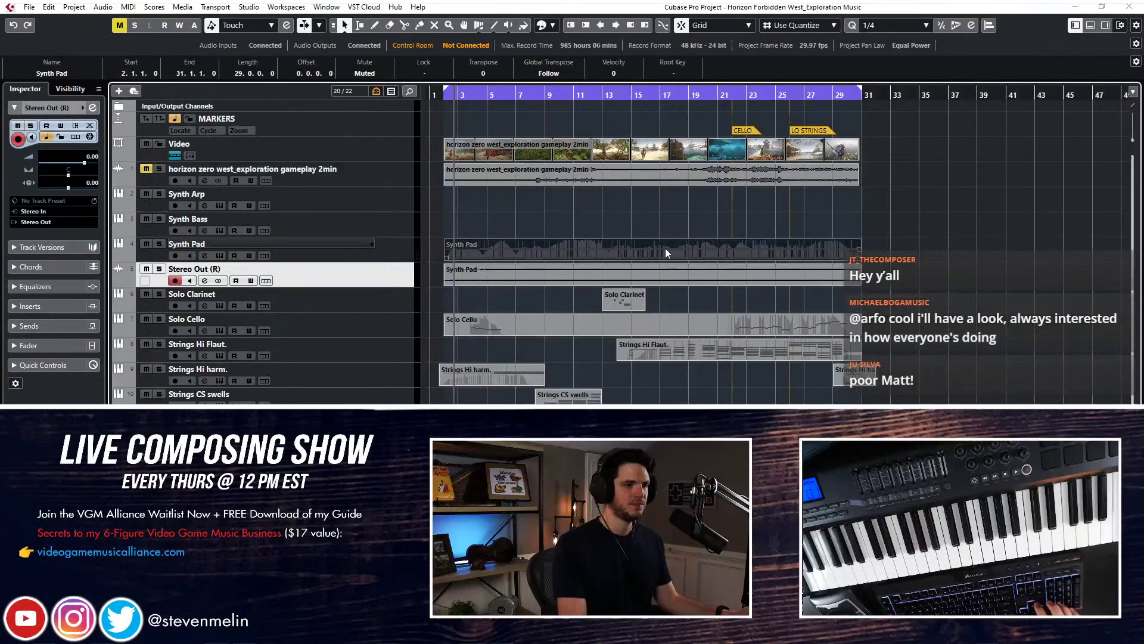
click(692, 221)
scroll(616, 220, right, 10)
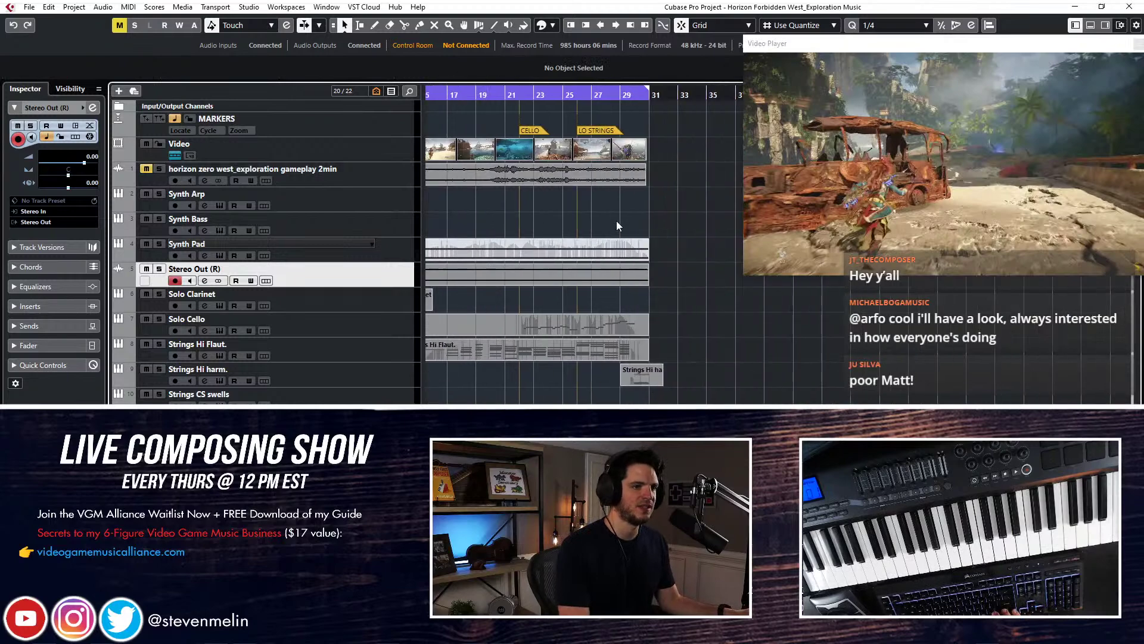
click(567, 98)
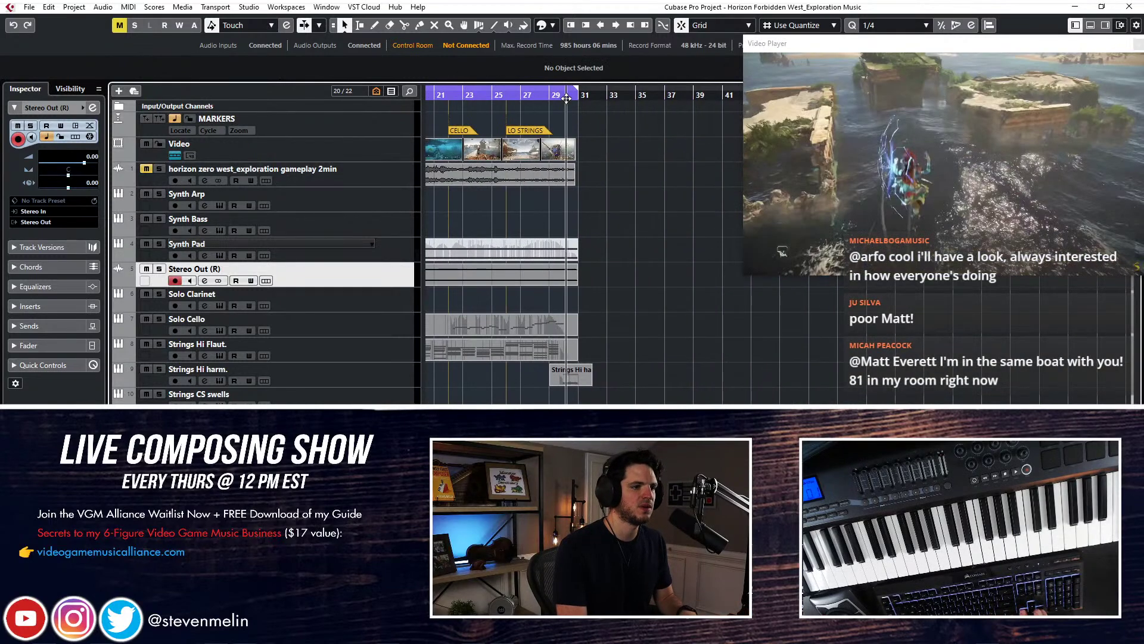
drag(566, 98, 554, 231)
scroll(555, 232, right, 3)
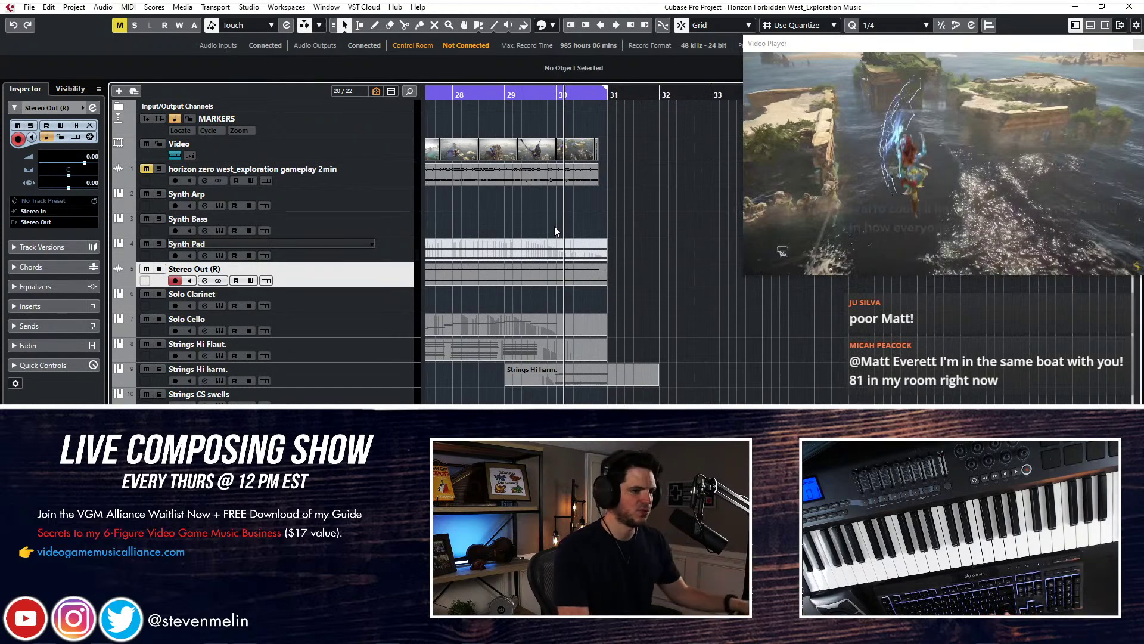
key(KP_Add)
key(KP_Subtract)
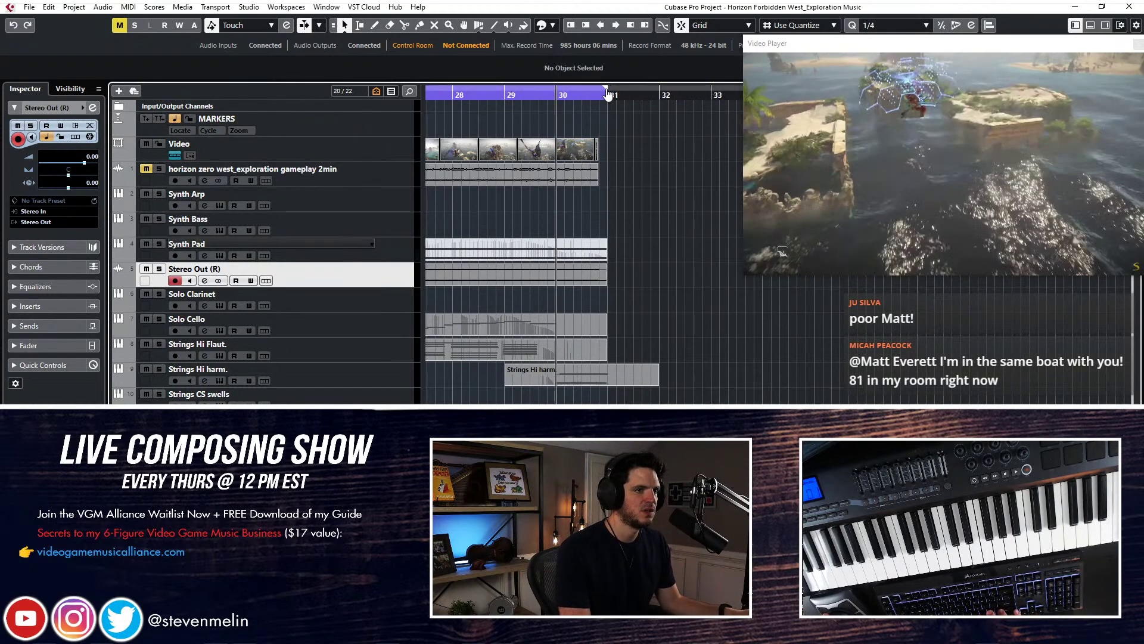
click(599, 93)
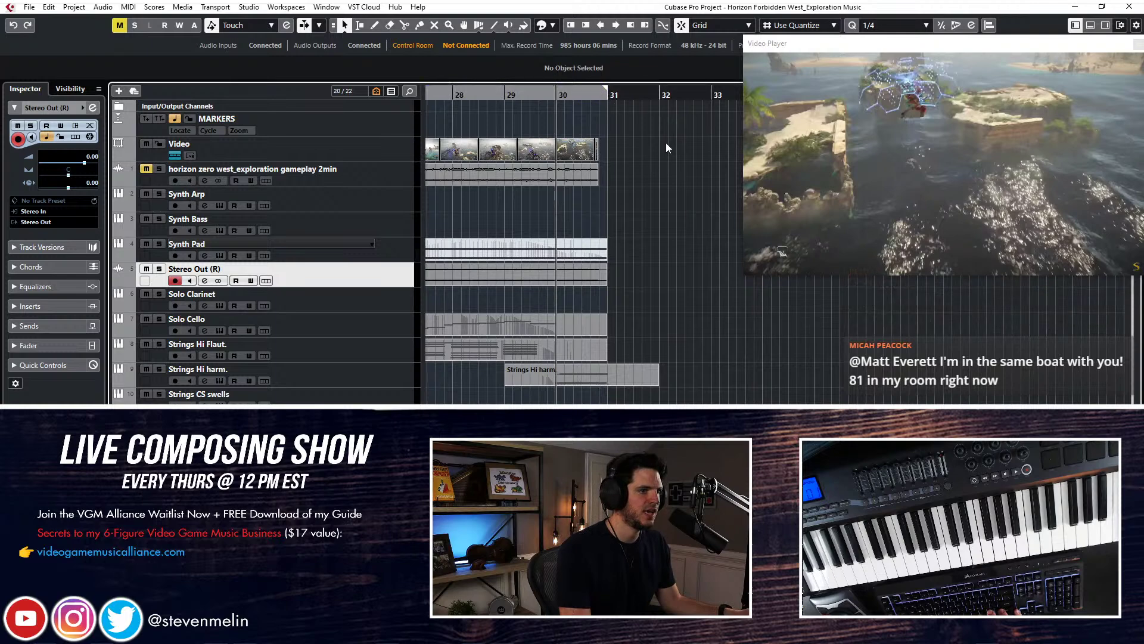
key(space)
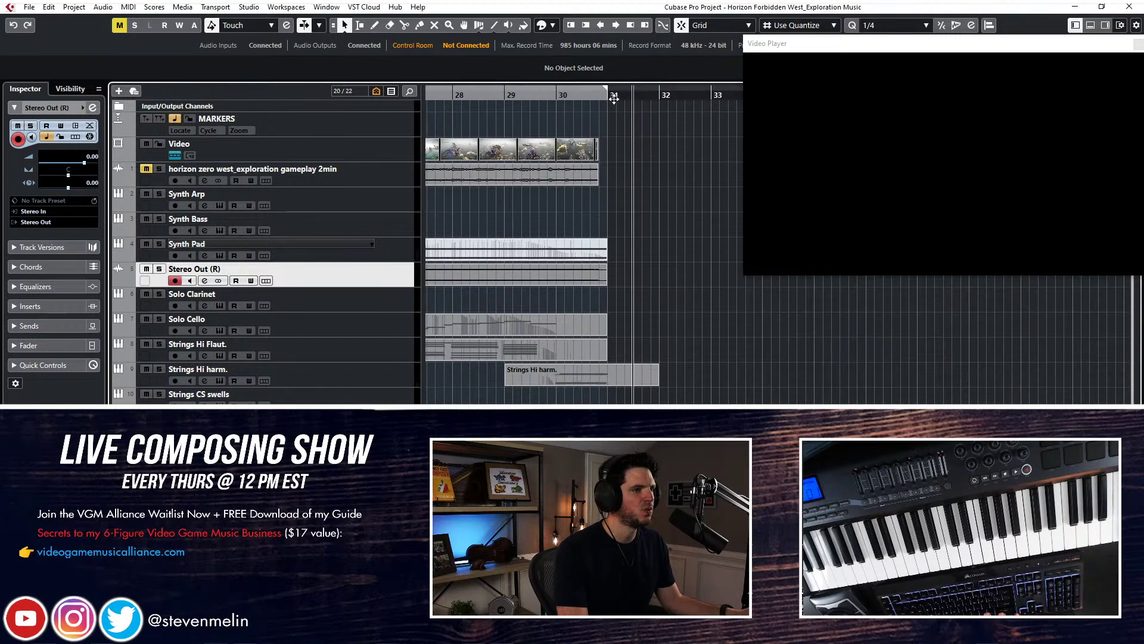
key(space)
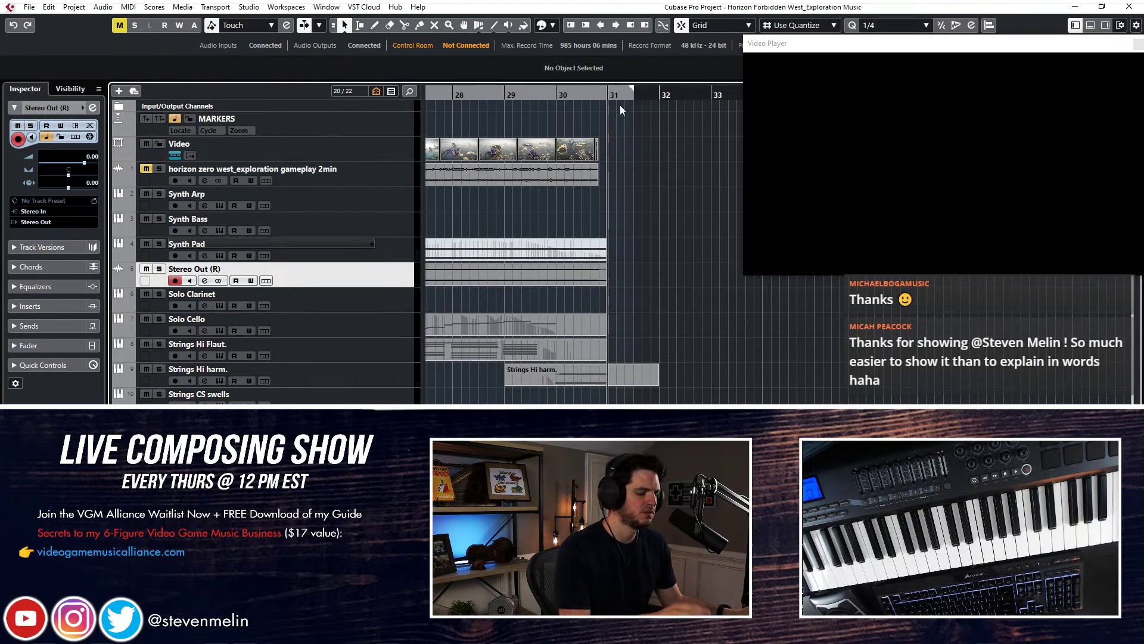
Turn cycle playback back on with the range ending at 31.4.1 and play across the loop point
click(616, 96)
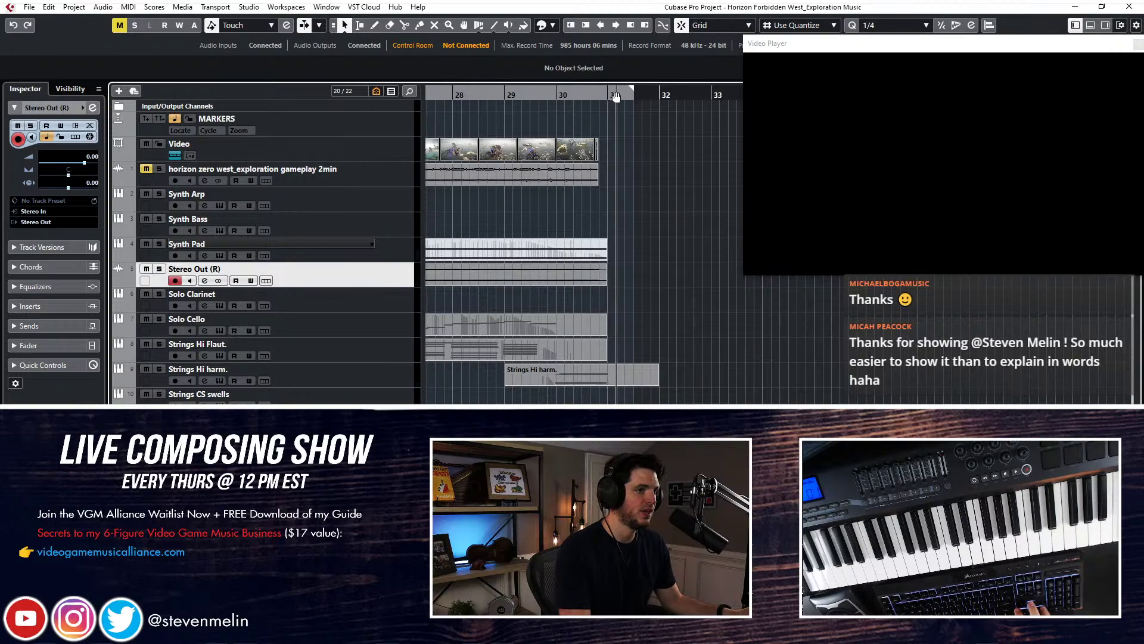
click(609, 90)
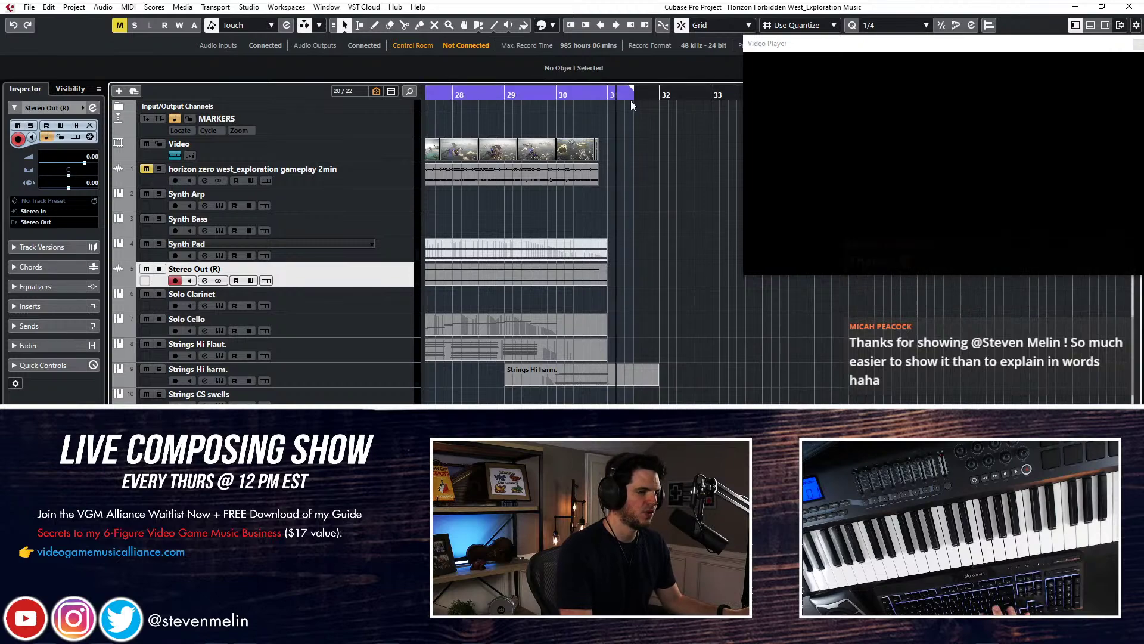
key(ctrl+KP_Subtract)
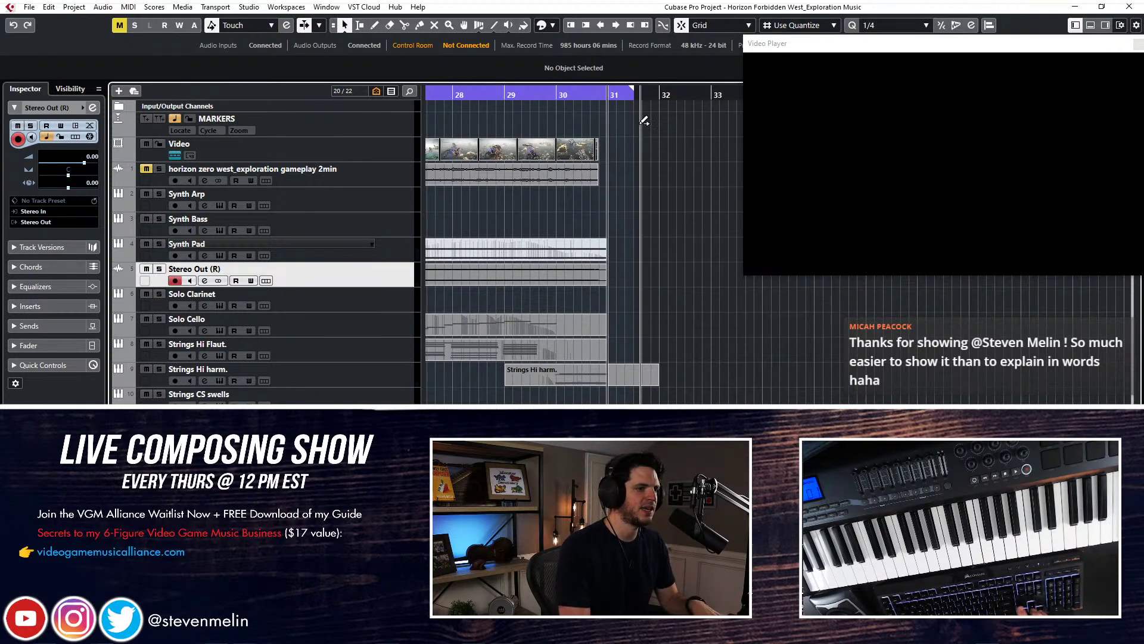
key(h)
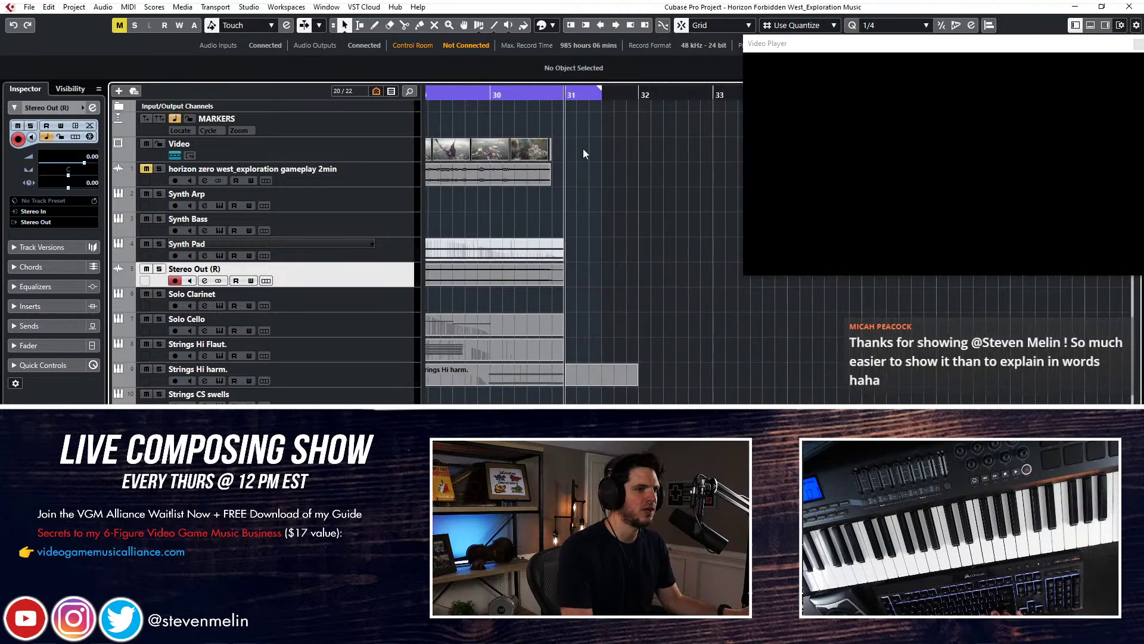
key(ctrl+KP_Subtract)
key(space)
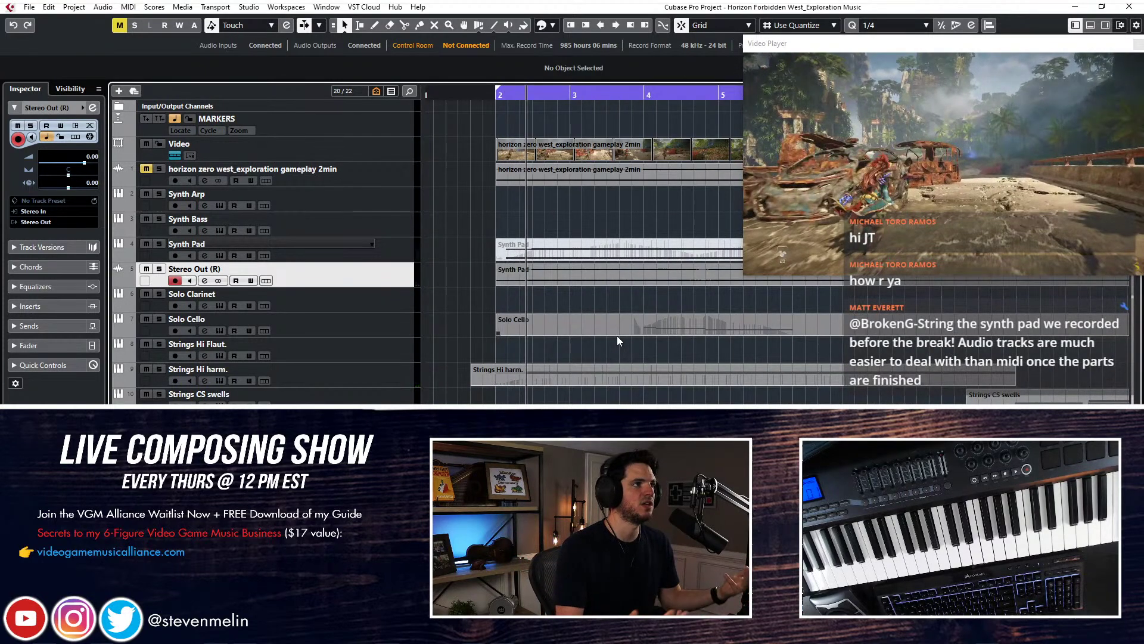
Add a marker named OUT at the end of the cycle range, at position 31.4.1
scroll(650, 324, right, 10)
scroll(651, 325, right, 7)
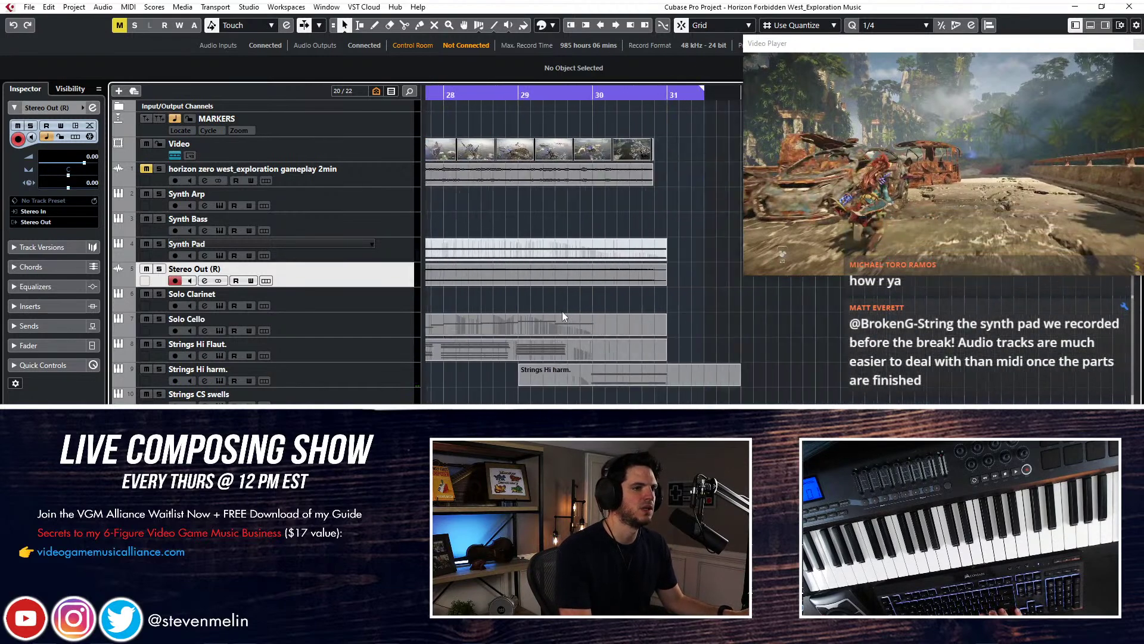
scroll(472, 245, left, 2)
click(594, 96)
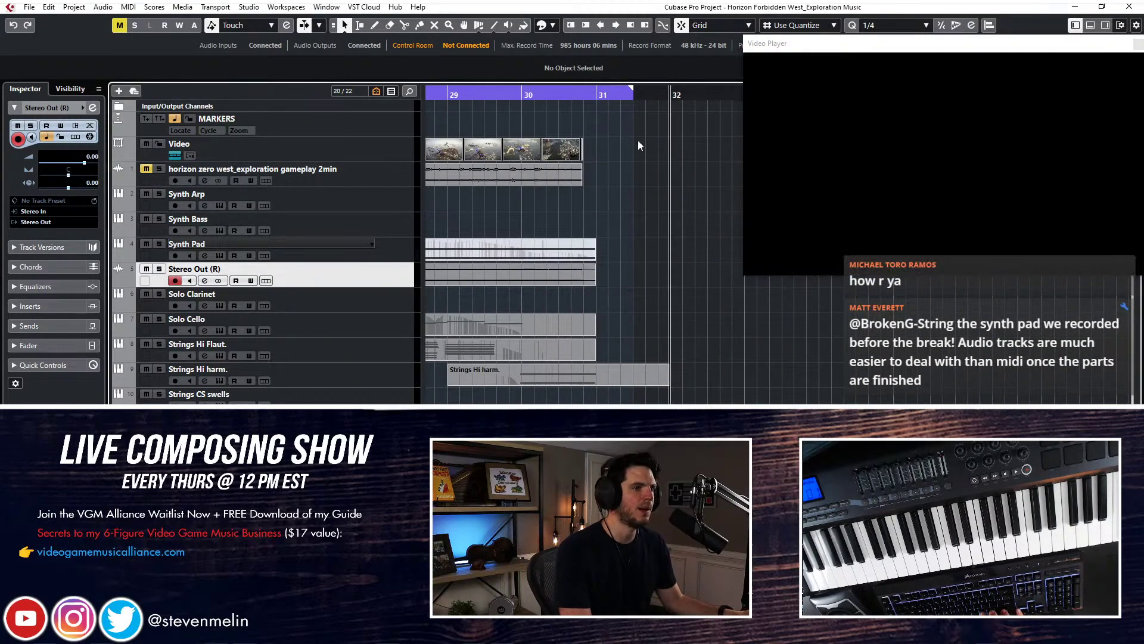
click(631, 96)
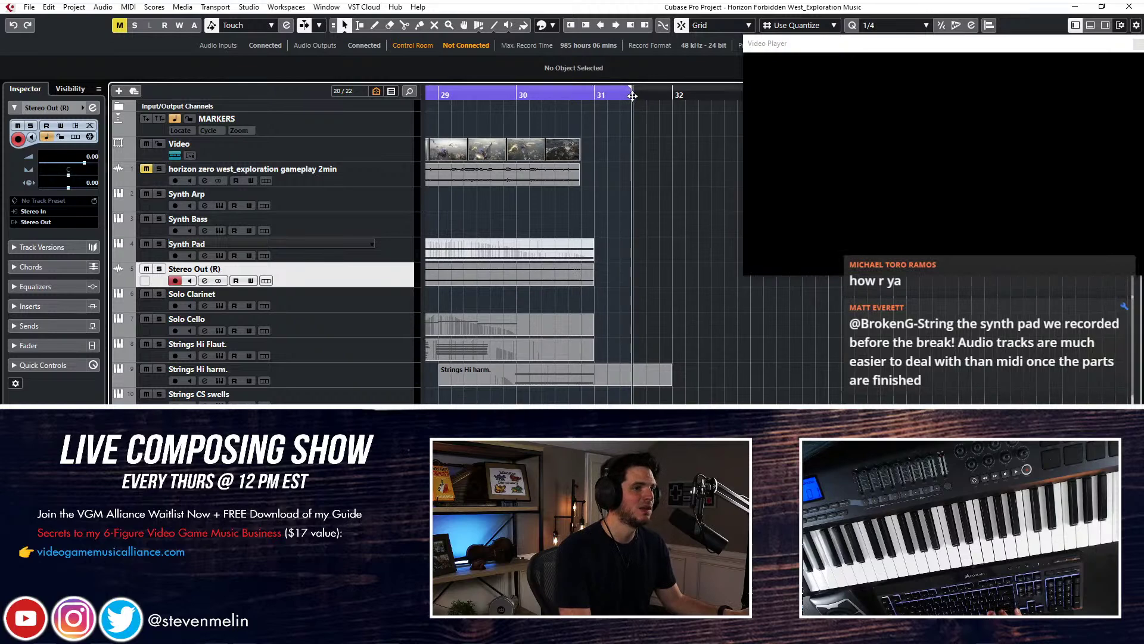
key(ctrl+m)
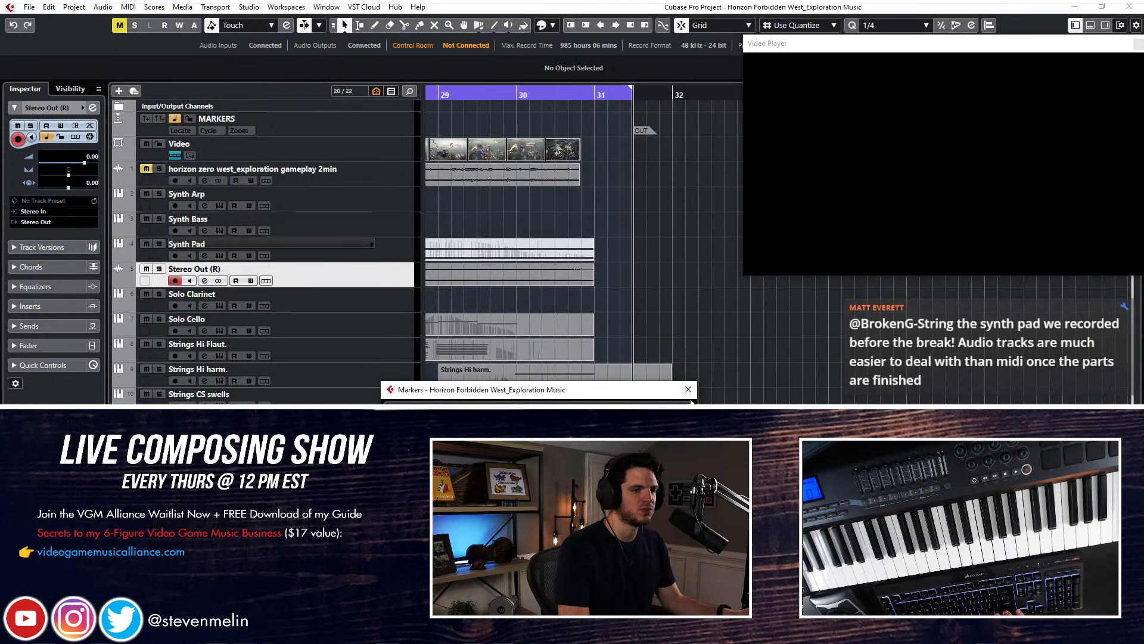
click(688, 390)
click(640, 130)
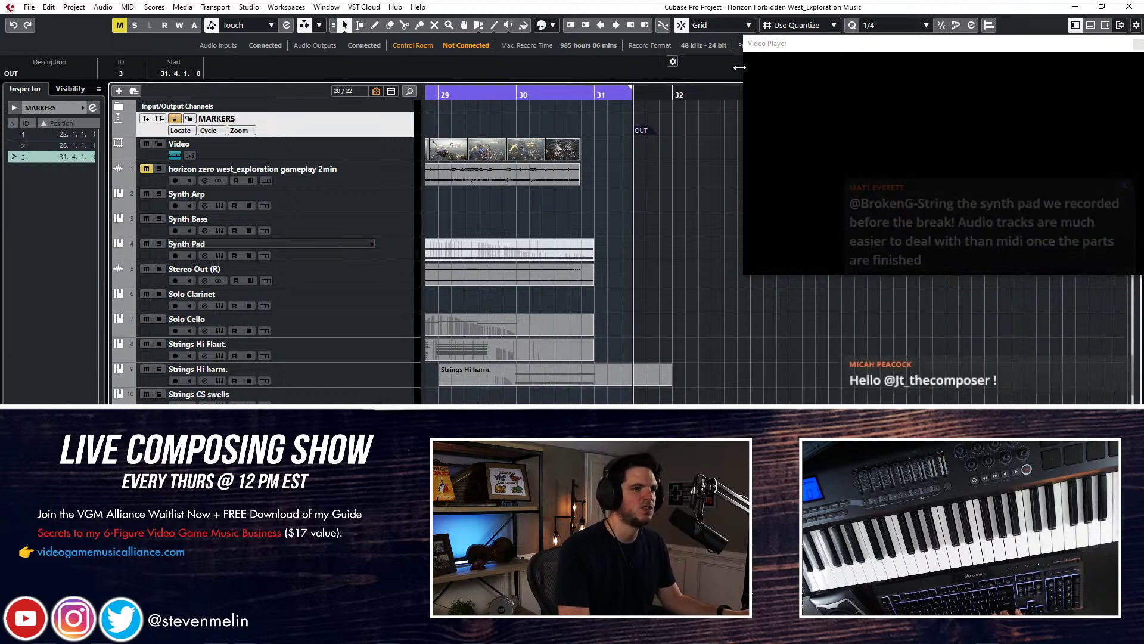
click(542, 27)
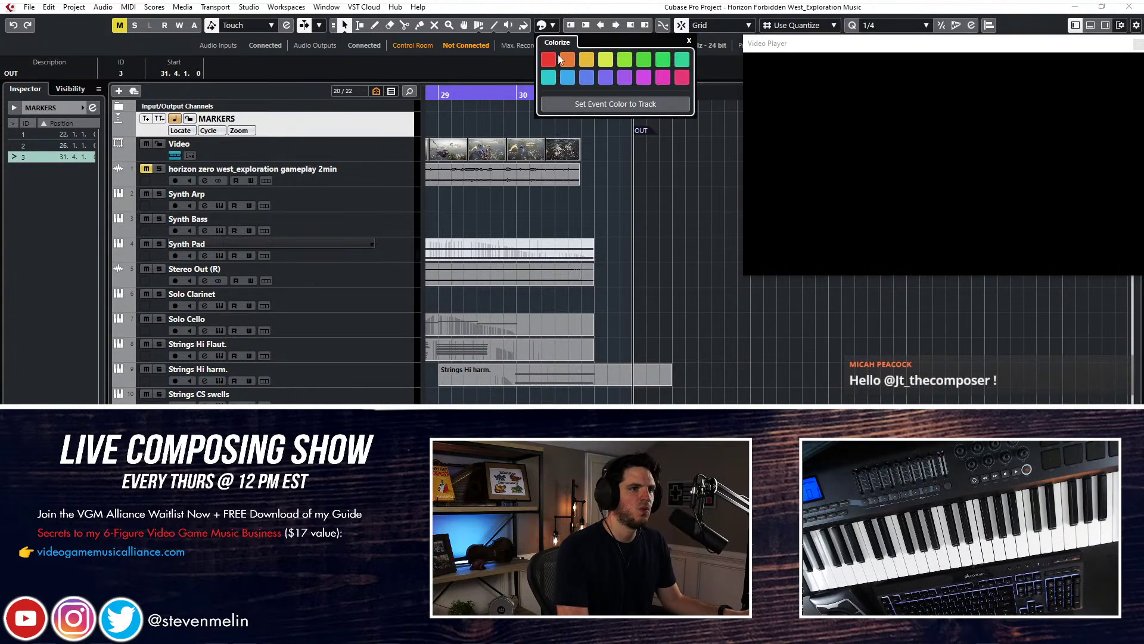
click(563, 217)
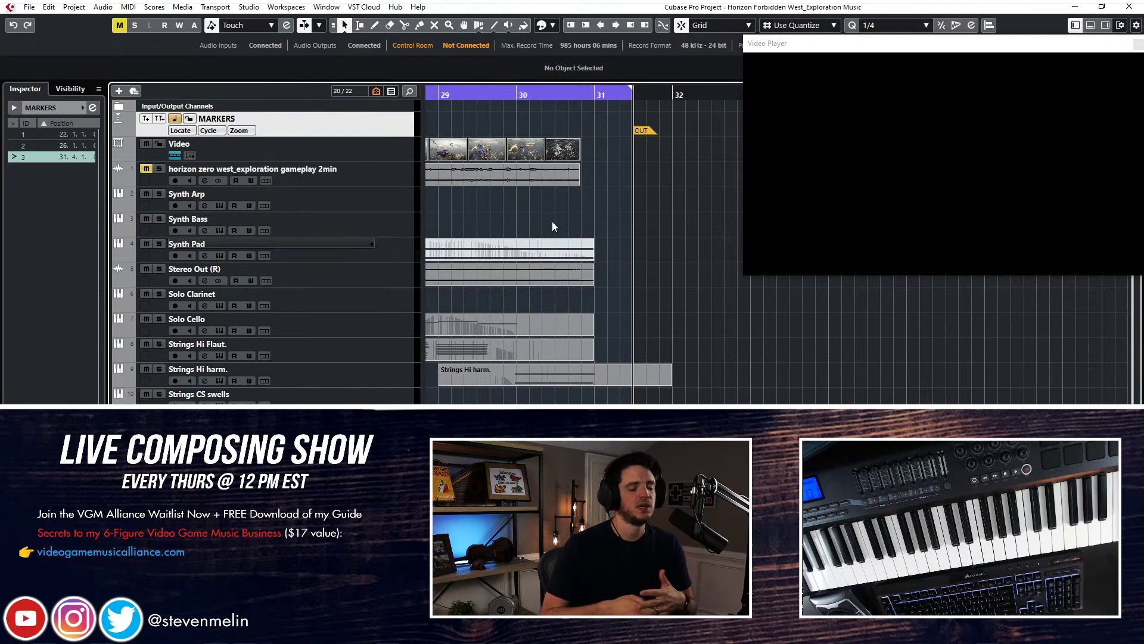
Rename the recorded Stereo Out (R) audio track as BIP_Synth pad
key(KP_1)
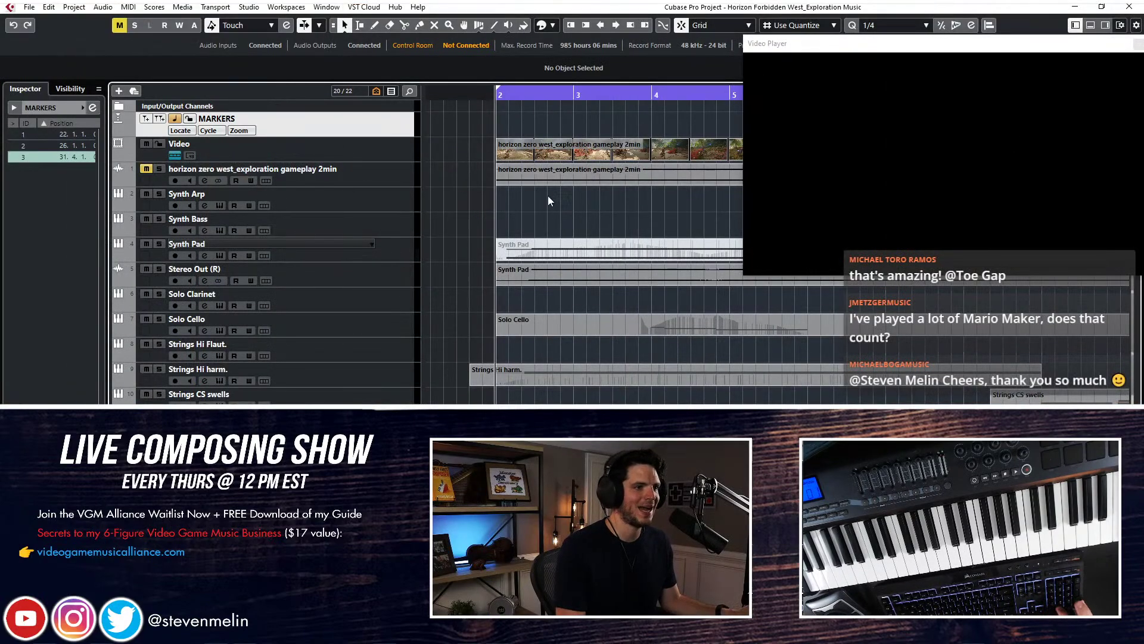
click(599, 177)
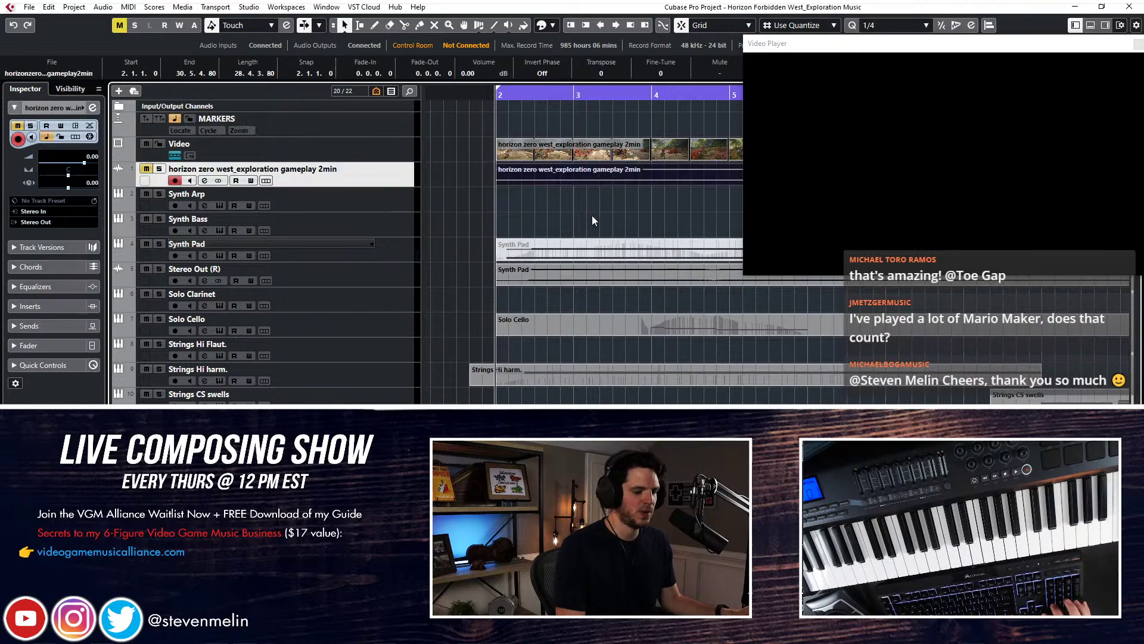
click(584, 217)
key(shift+h)
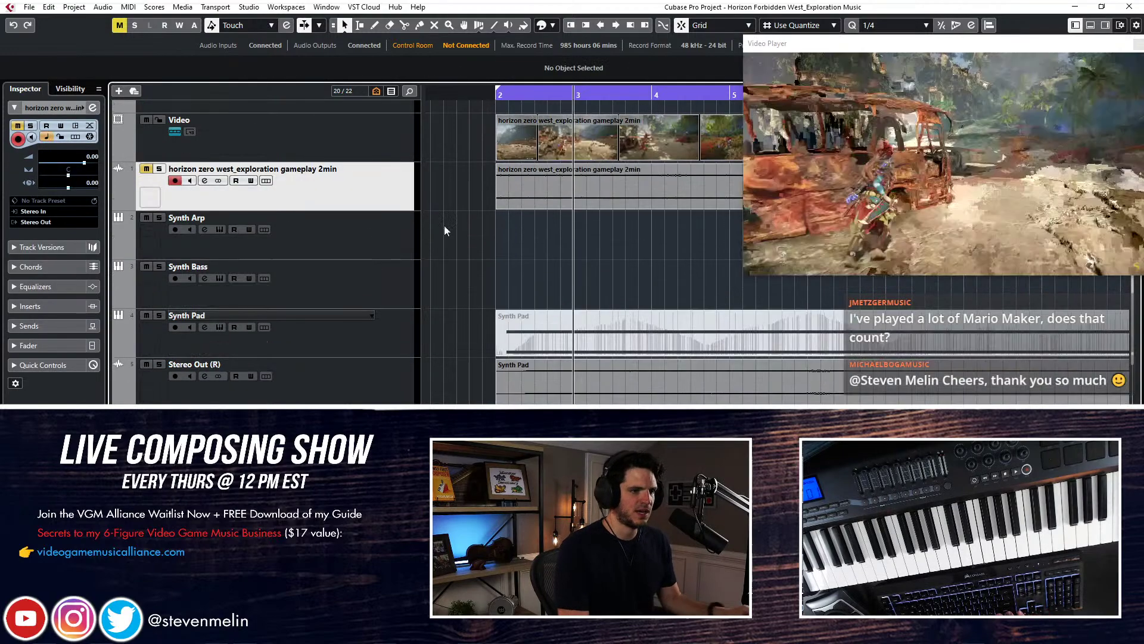
scroll(441, 235, down, 4)
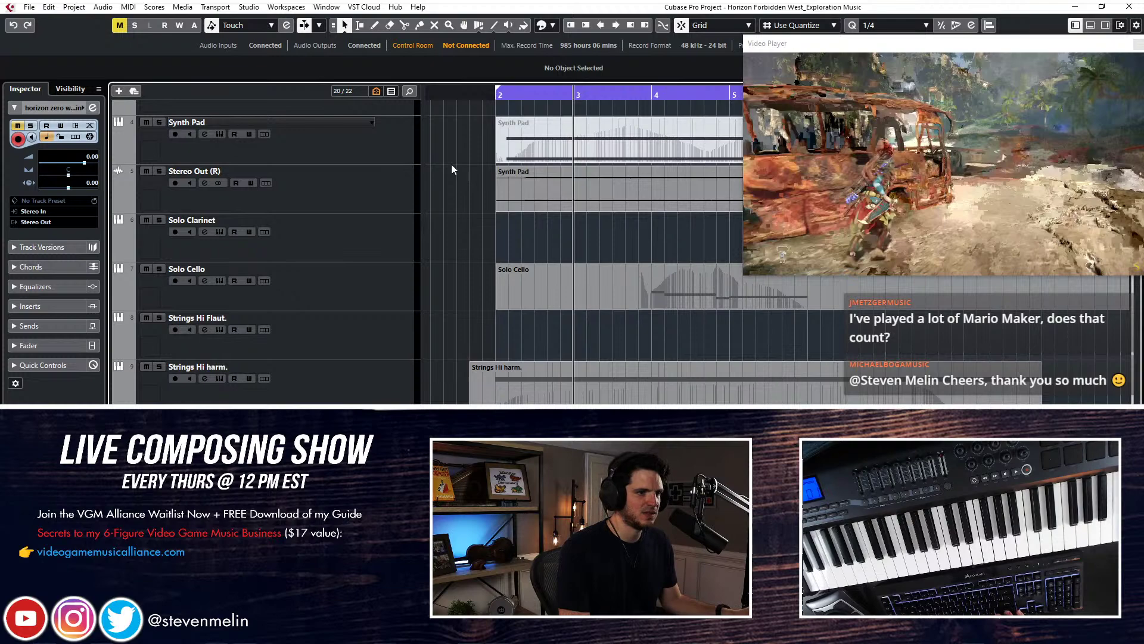
scroll(468, 245, up, 2)
click(365, 222)
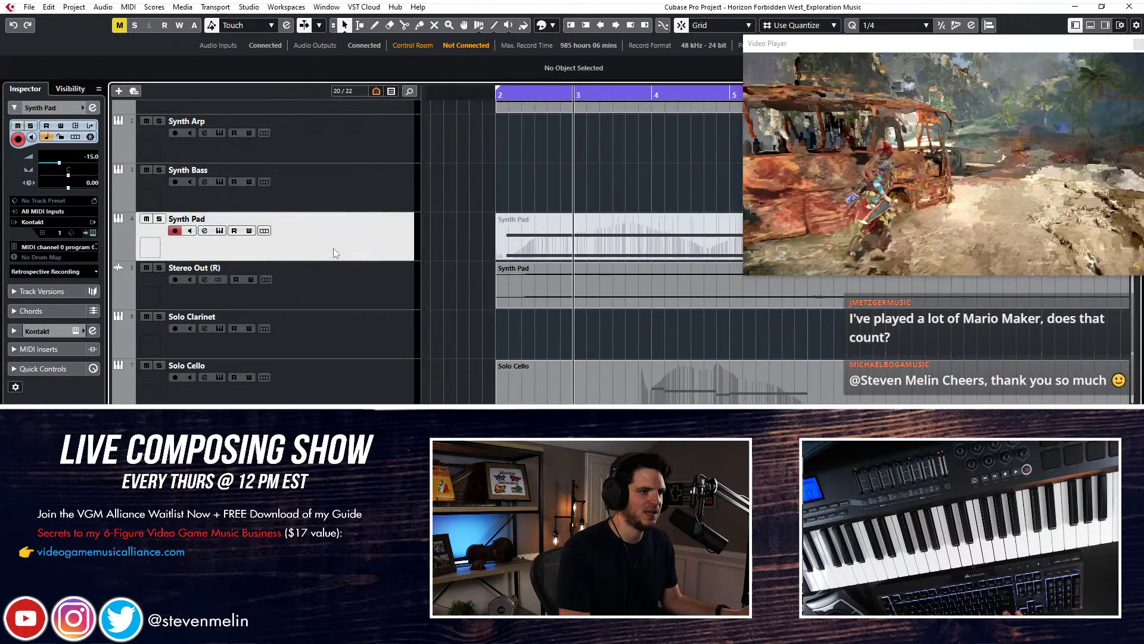
double_click(286, 267)
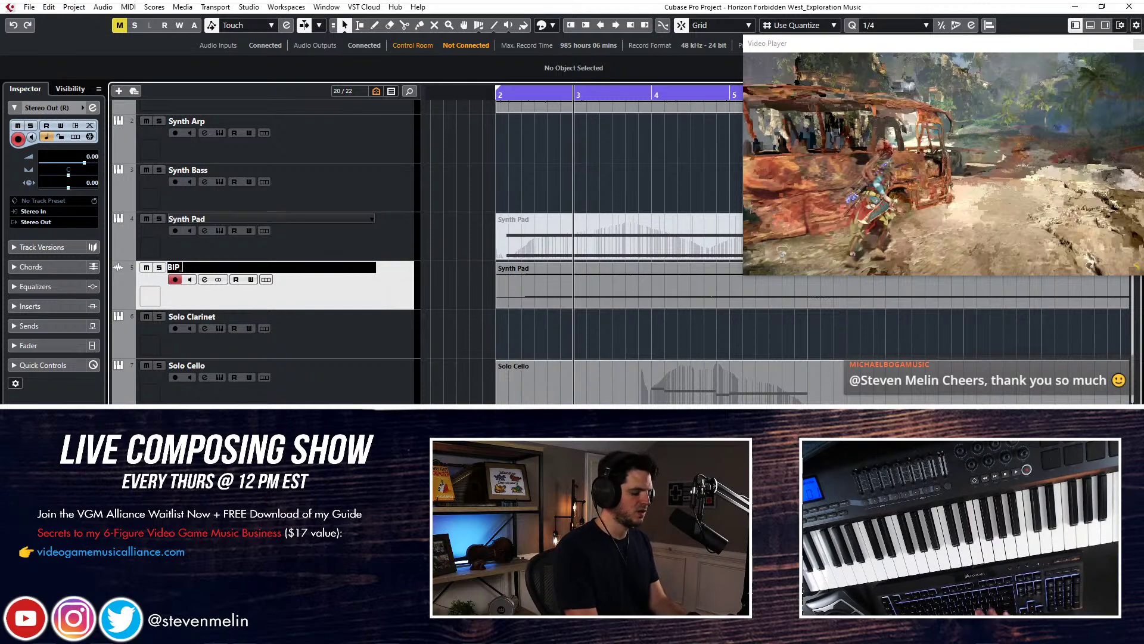
text(BIP_Synth pad)
key(Return)
Capitalise the last word of the recorded pad track's name so it reads BIP_Synth Pad
double_click(286, 267)
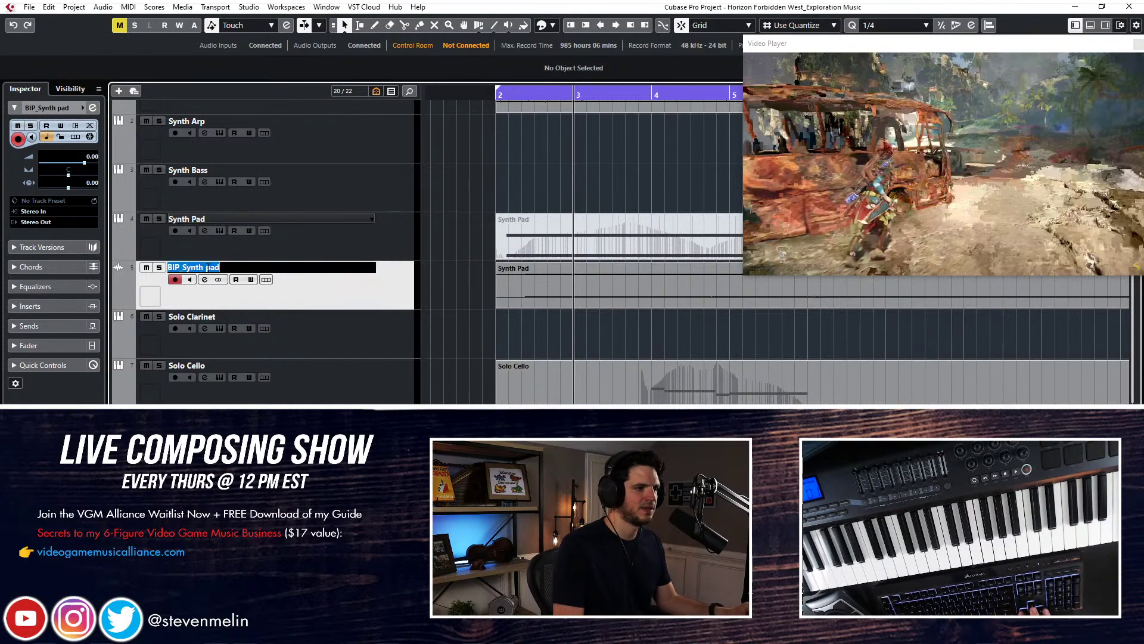
key(Right)
key(BackSpace)
key(BackSpace)
key(BackSpace)
text(Pad)
key(Return)
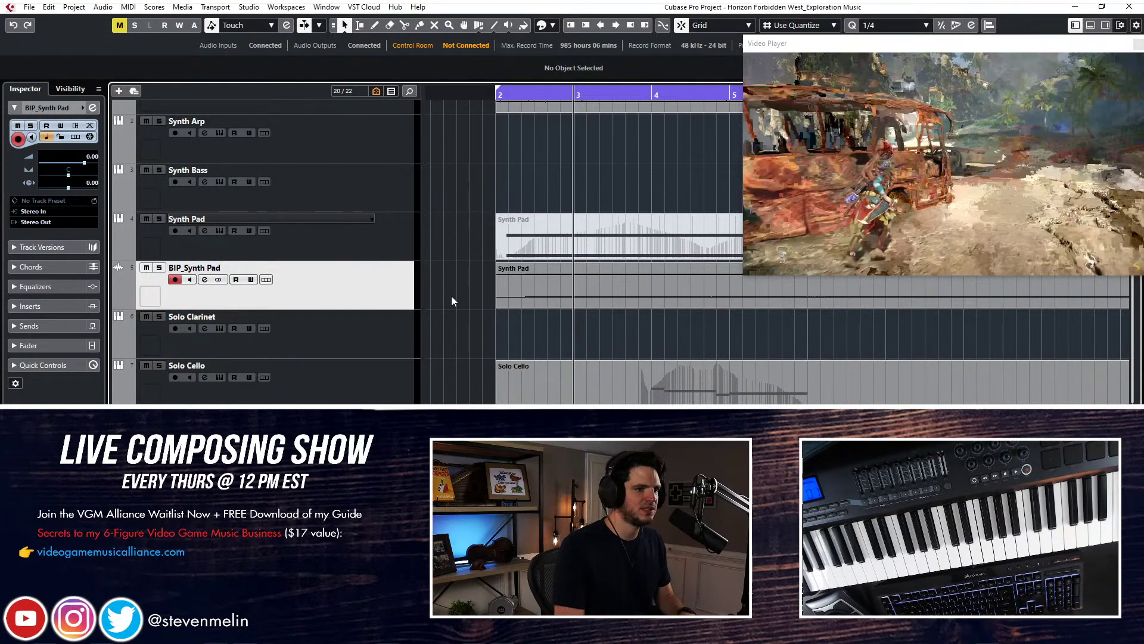
Colour the audio event on the BIP_Synth Pad track blue
key(shift+h)
key(h)
click(573, 304)
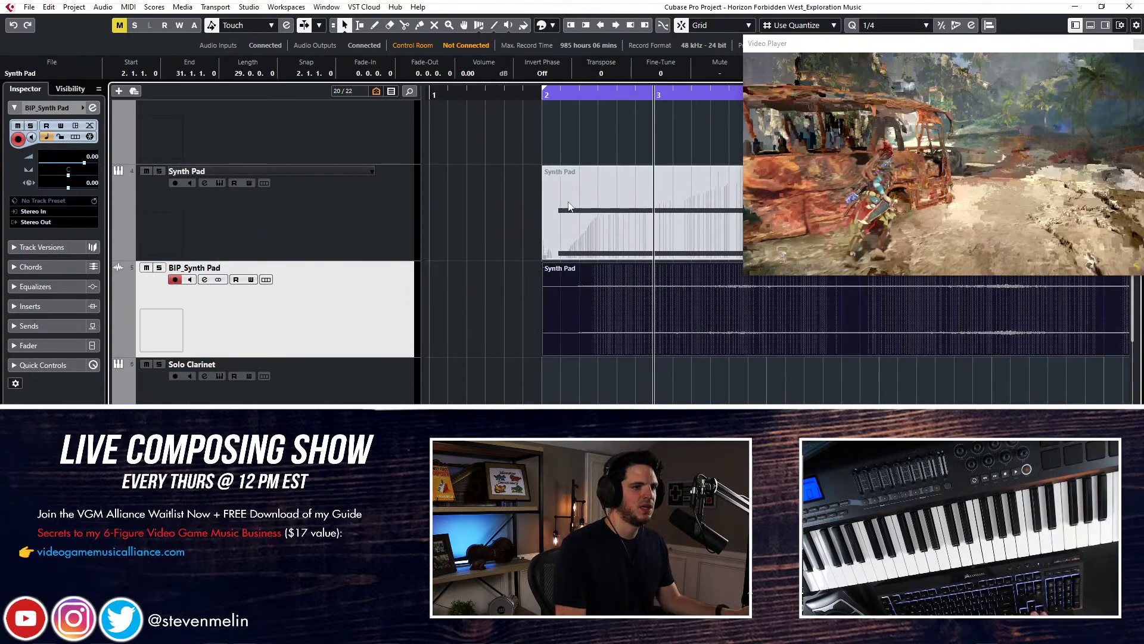
click(542, 25)
click(567, 78)
click(468, 237)
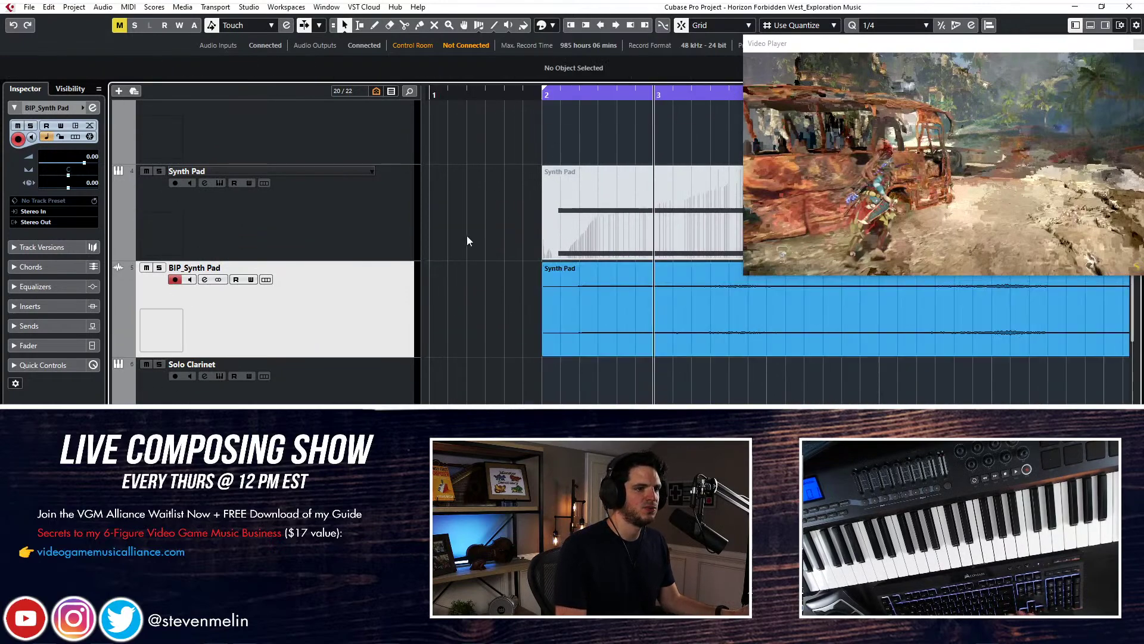
Trim the start of the BIP_Synth Pad audio event to 2.2.3.108
scroll(463, 259, right, 2)
click(442, 279)
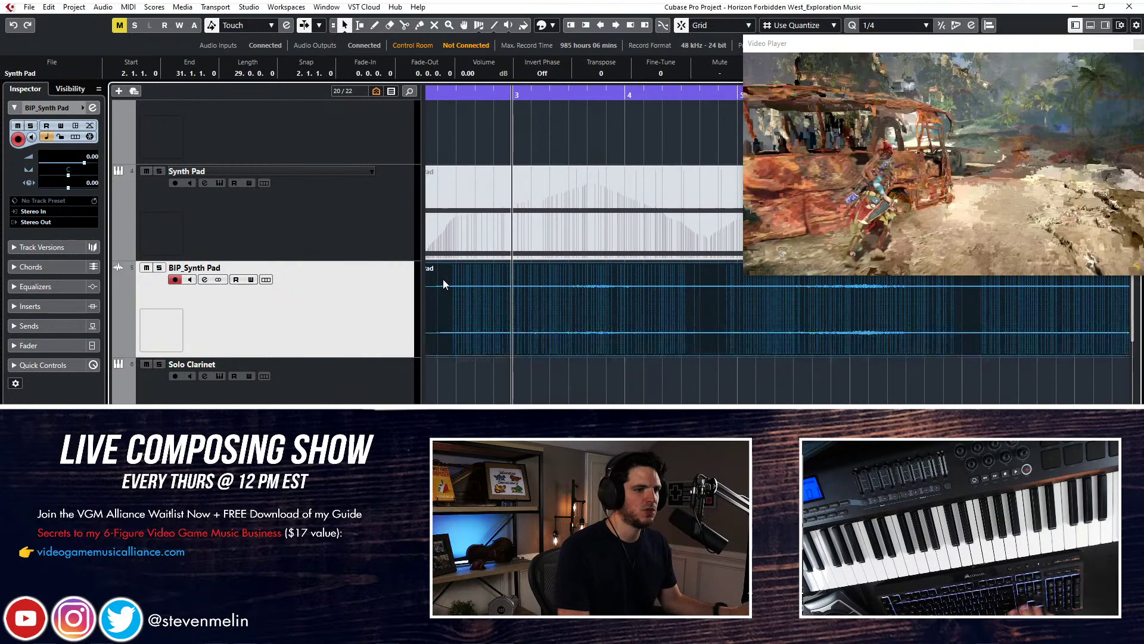
scroll(442, 279, up, 1)
scroll(427, 311, left, 1)
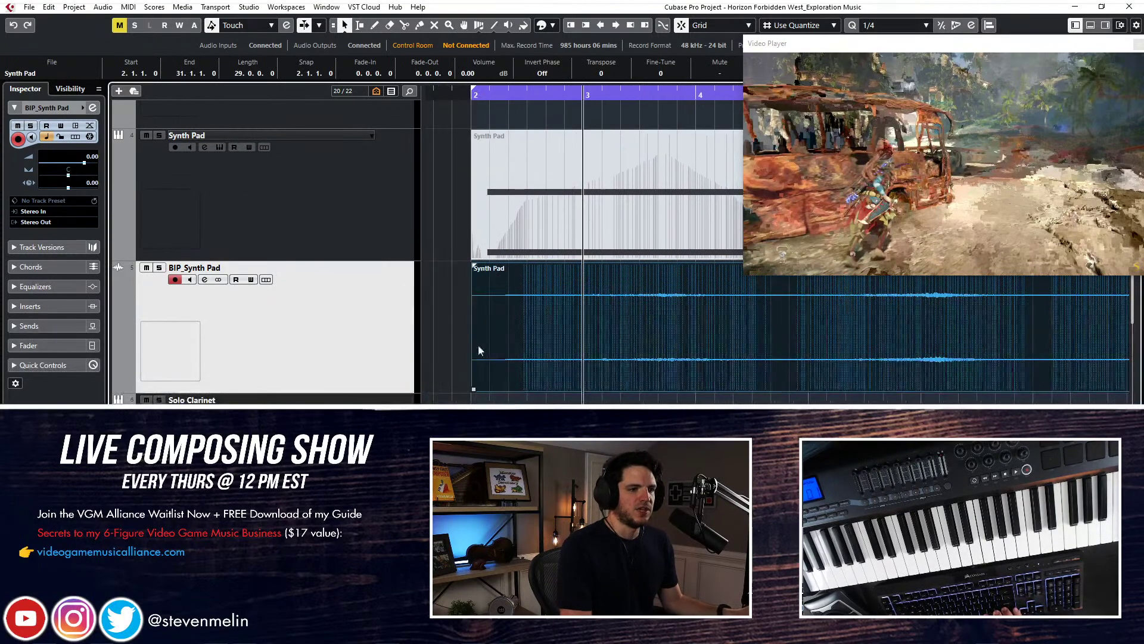
click(484, 404)
drag(472, 389, 507, 387)
Add a fade-in with a length of 0.1.2.12 to the BIP_Synth Pad event and play it back with auto-scroll on
drag(505, 265, 533, 267)
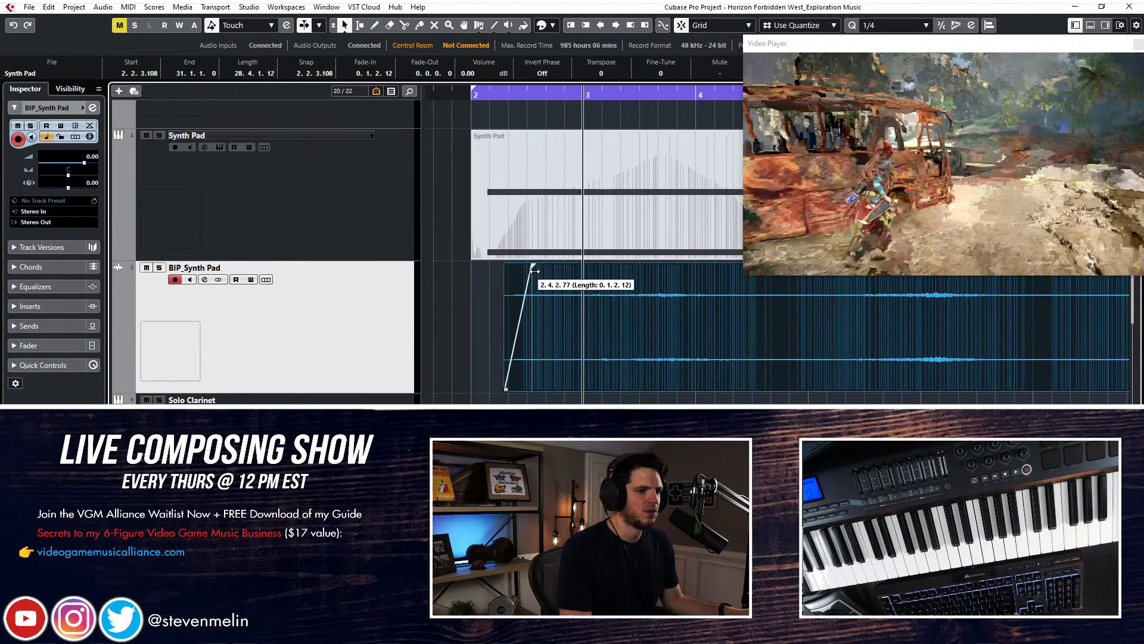
key(space)
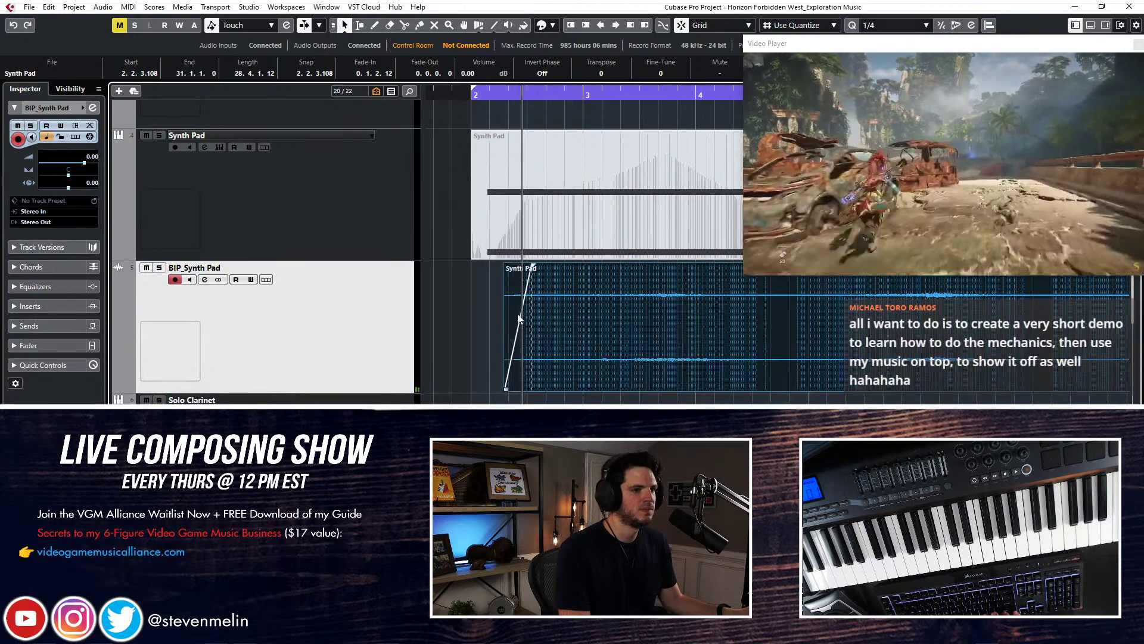
key(f)
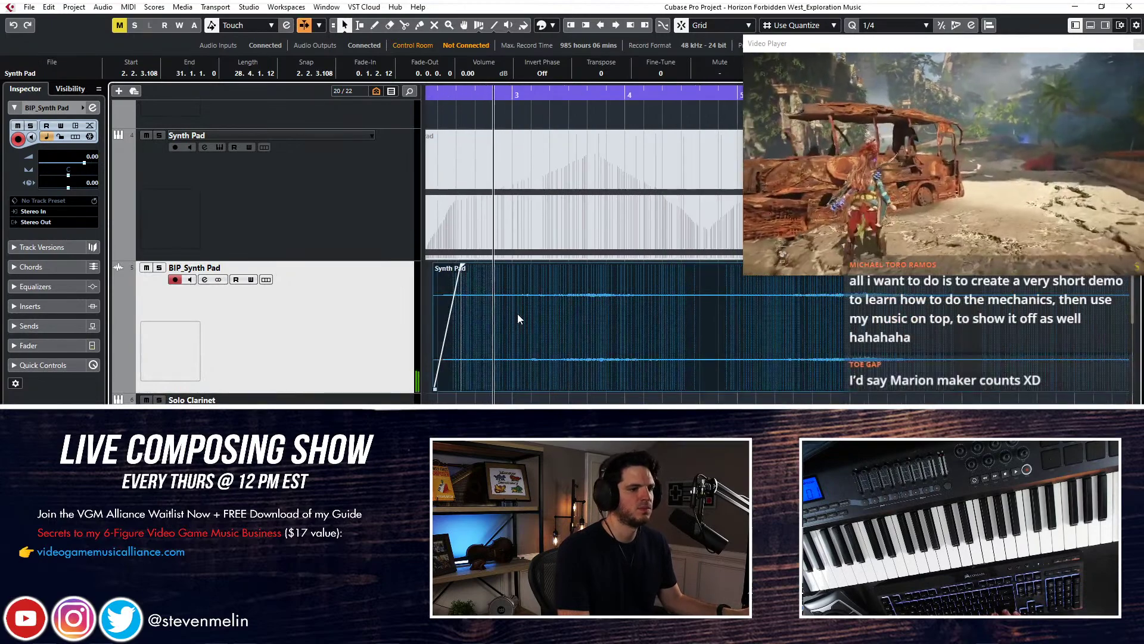
Play the ending of the BIP_Synth Pad event from bar 29 and add a fade-out with a length of 0.1.1.118
scroll(518, 319, right, 5)
scroll(517, 317, right, 15)
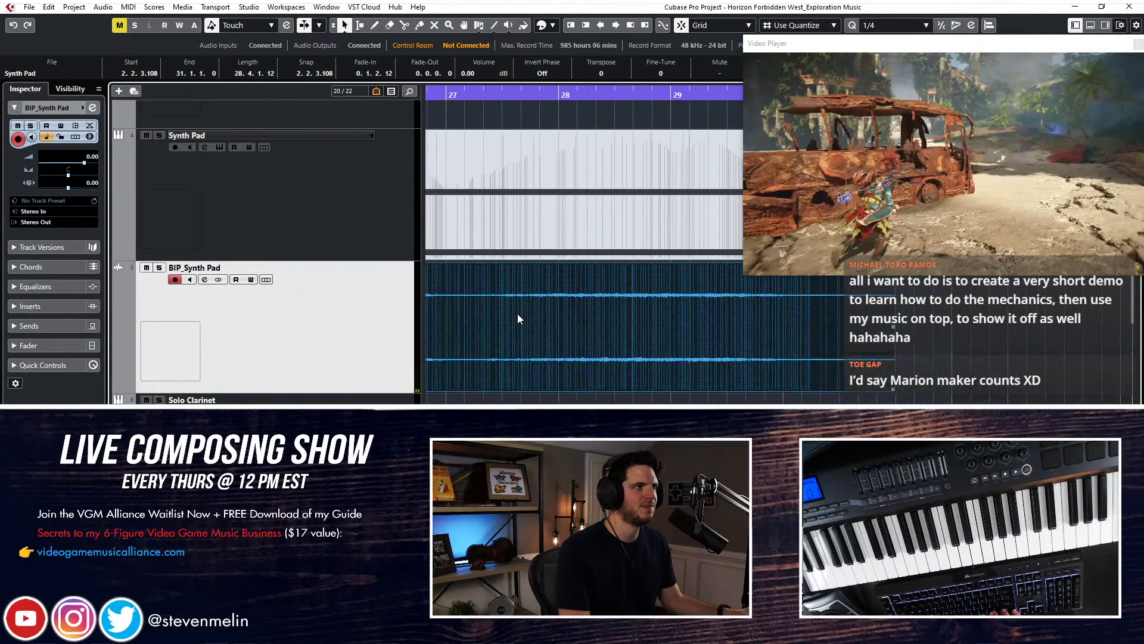
scroll(589, 317, right, 2)
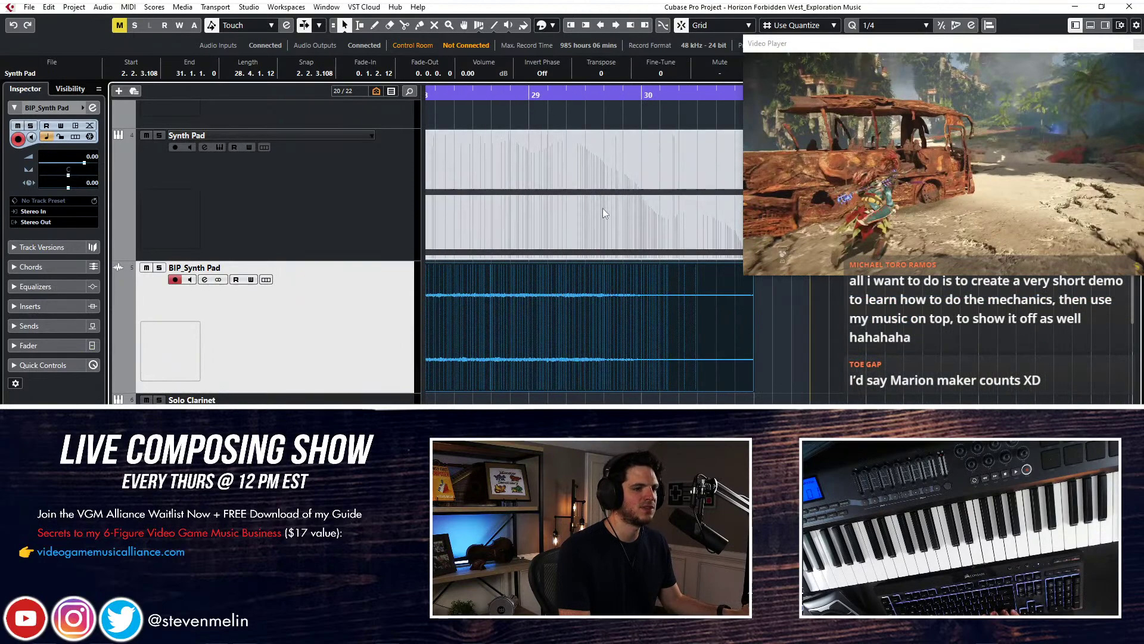
click(531, 93)
click(532, 92)
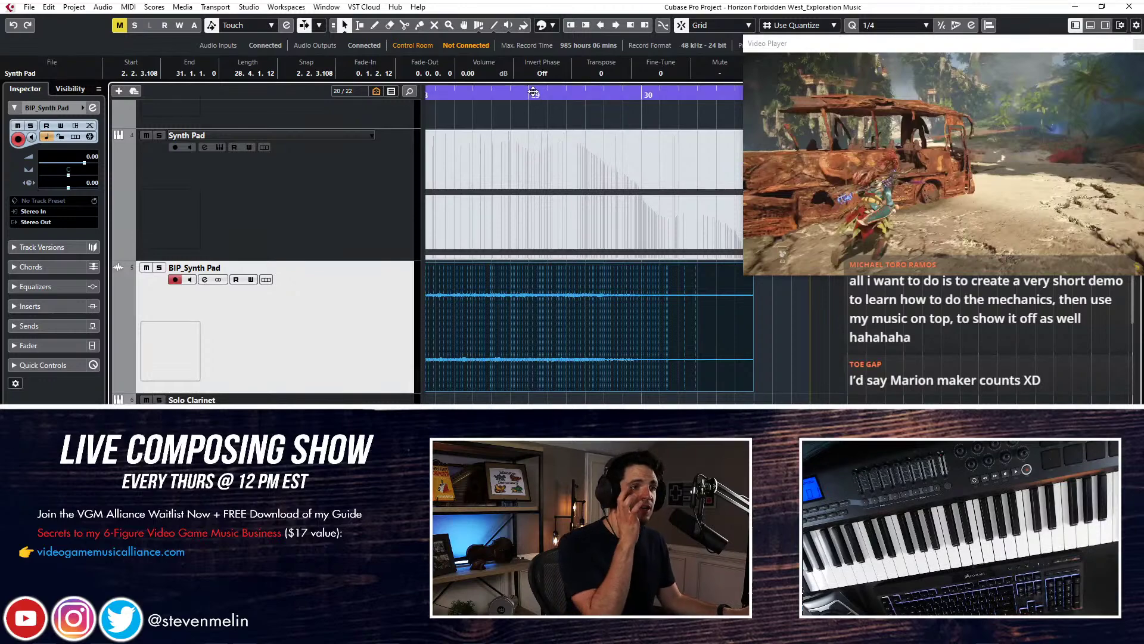
key(space)
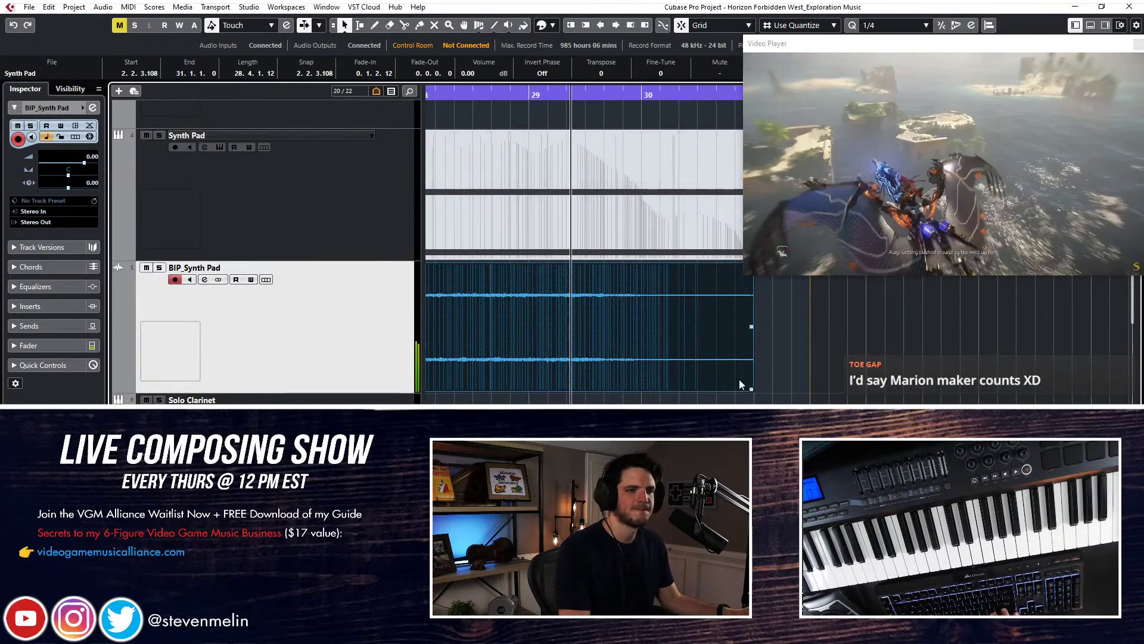
scroll(678, 314, right, 2)
scroll(677, 314, right, 2)
mouse_move(613, 265)
mouse_down()
mouse_move(531, 264)
mouse_move(584, 264)
mouse_up()
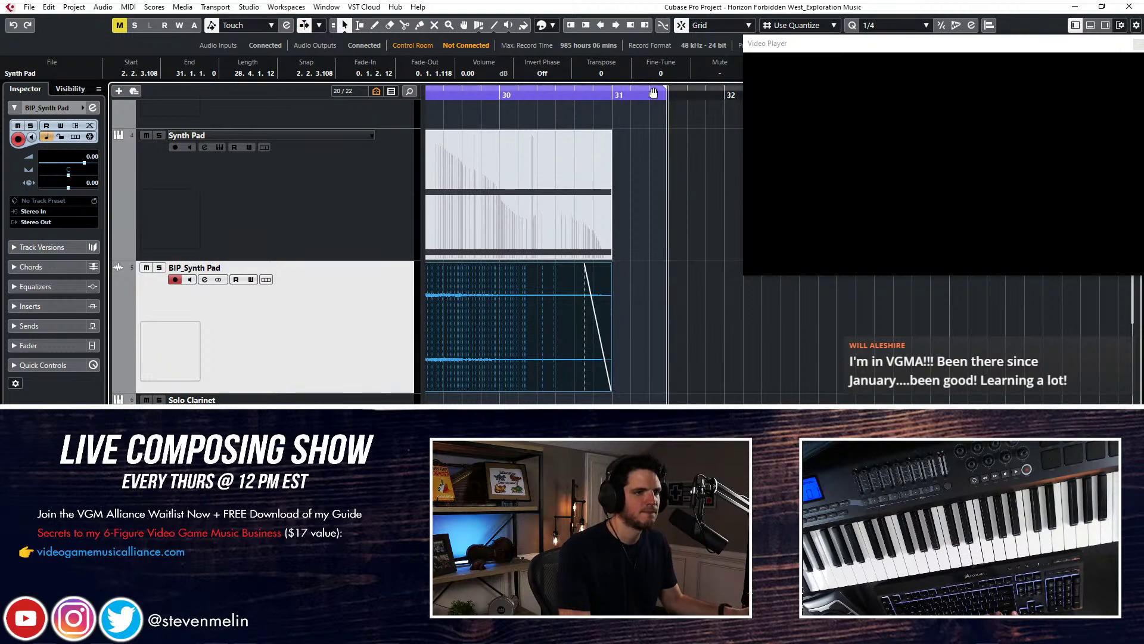
click(575, 95)
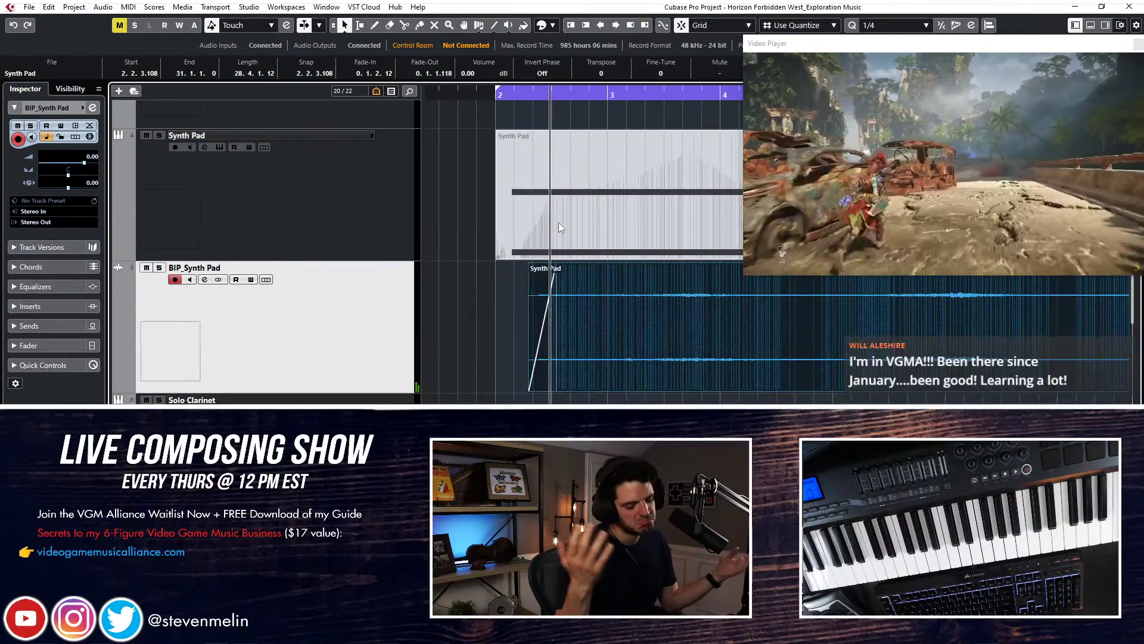
Bring the full length of the cue into view, play its opening bars and look over the track list
key(space)
key(shift+f)
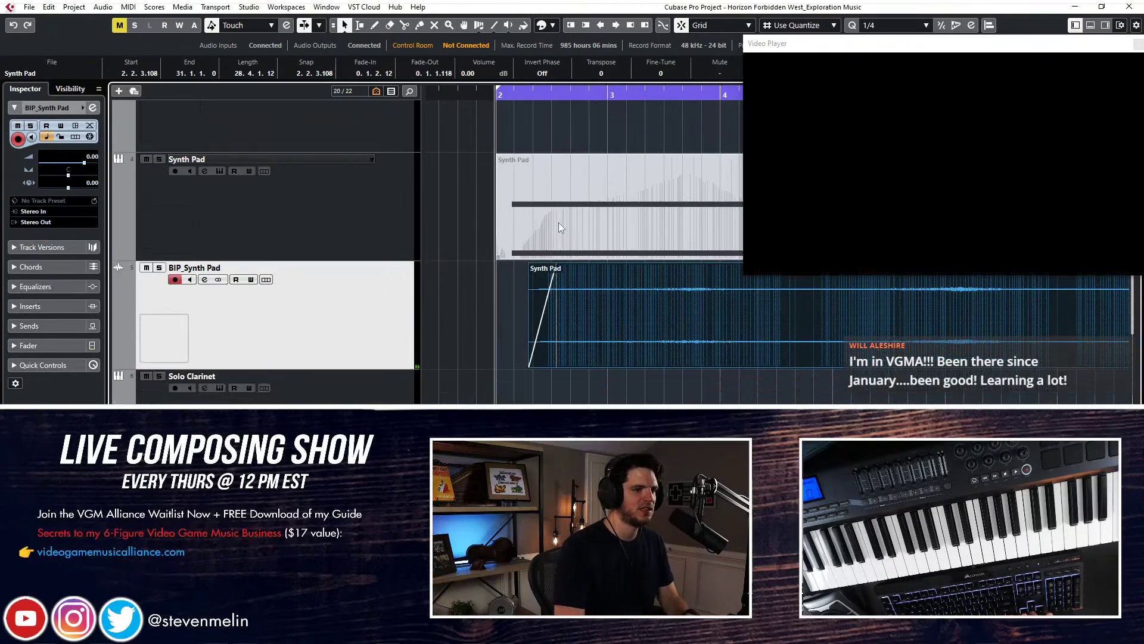
scroll(559, 223, right, 5)
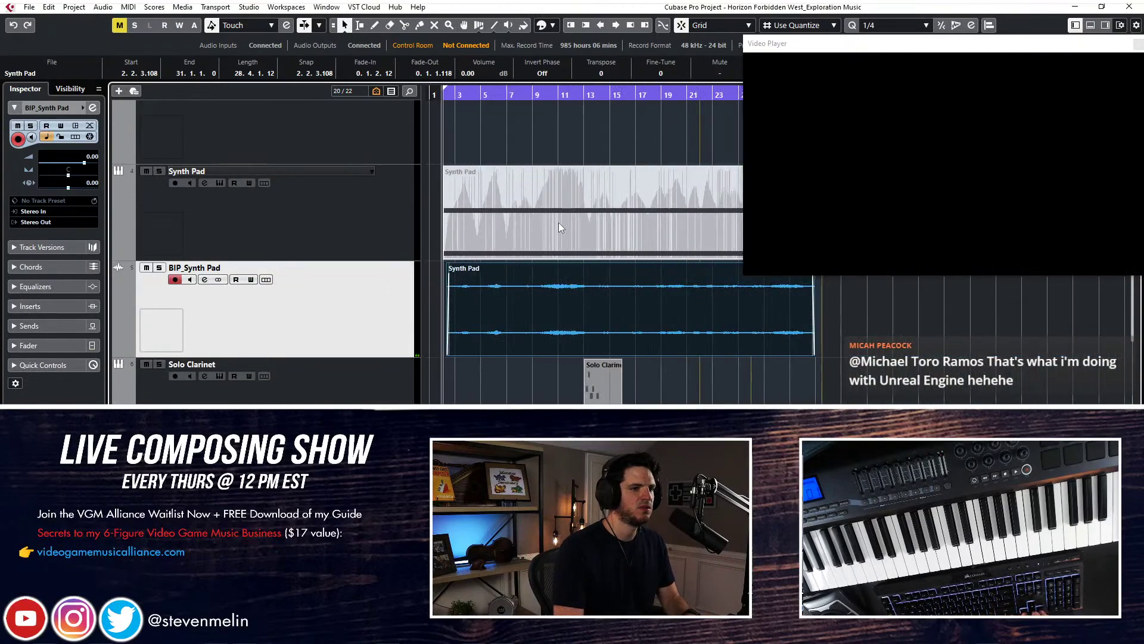
scroll(762, 335, left, 5)
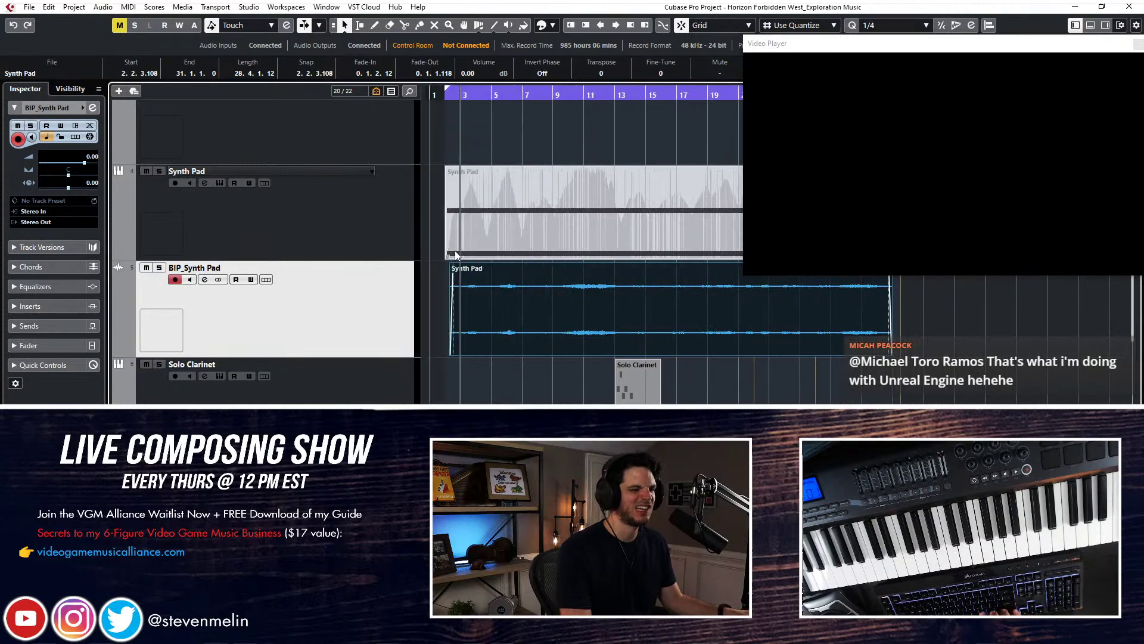
key(space)
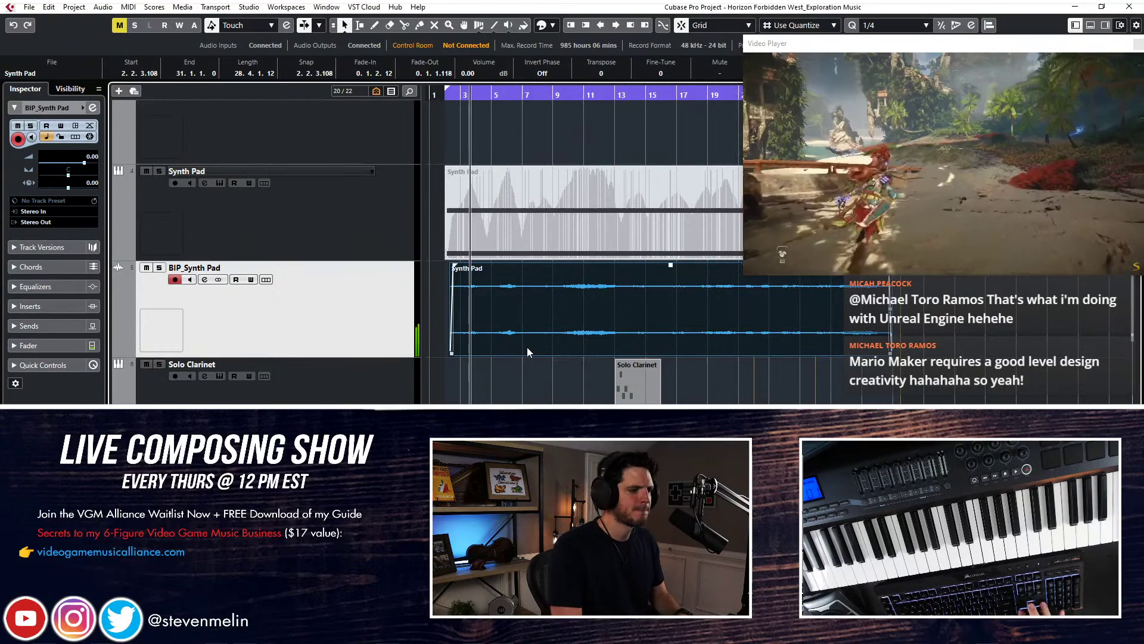
key(shift+g)
scroll(527, 349, up, 5)
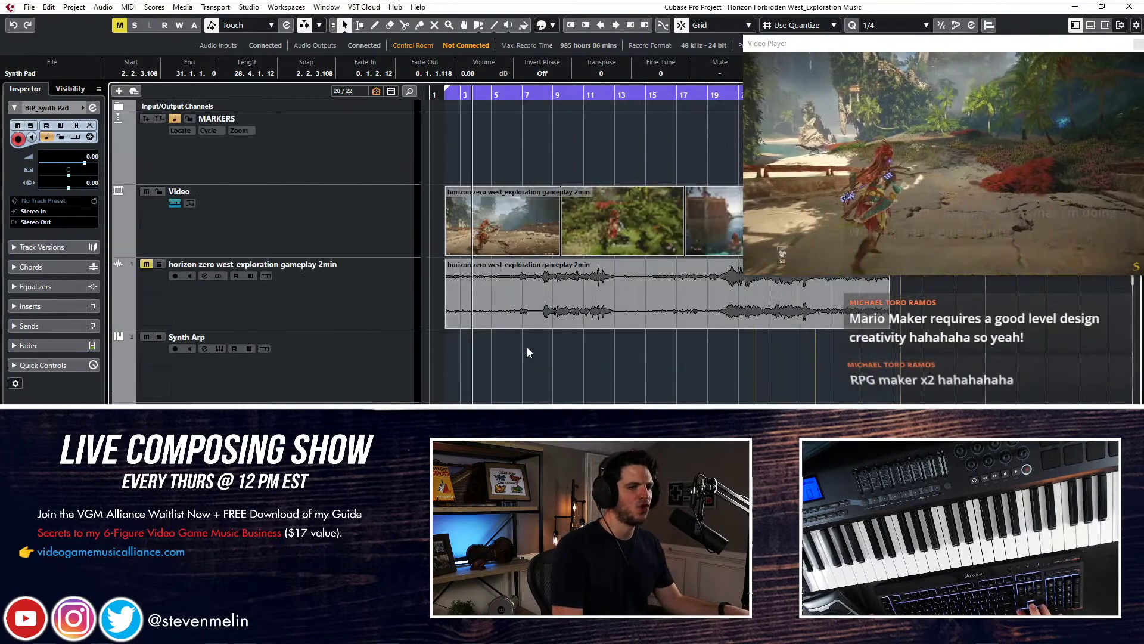
scroll(526, 346, down, 5)
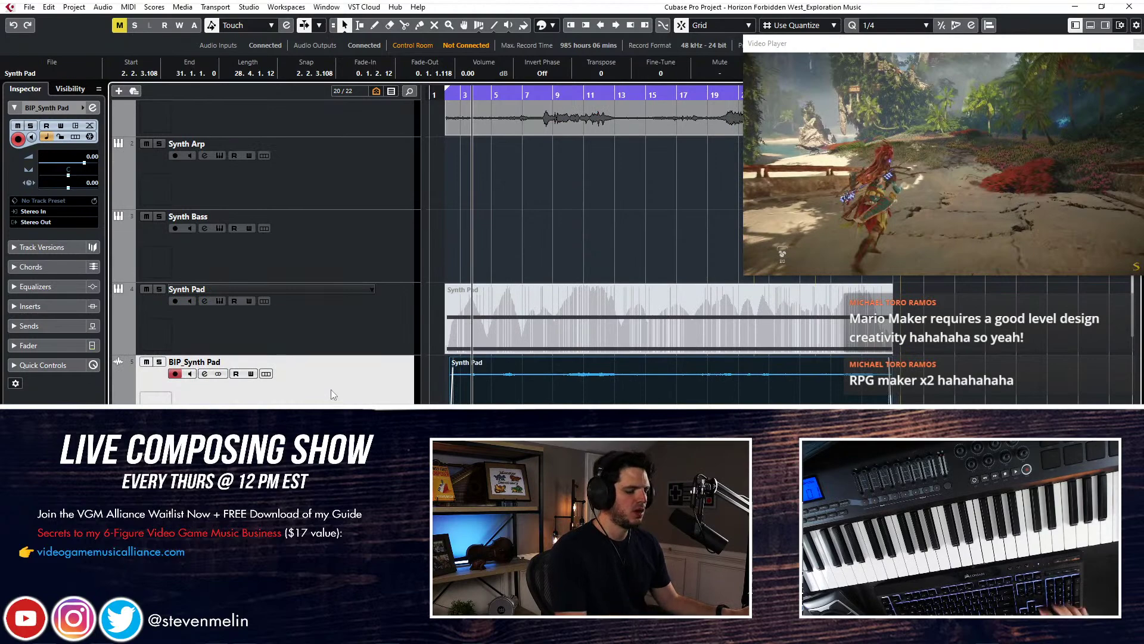
Insert the S1 Imager Stereo effect in the first insert slot of the BIP_Synth Pad channel
key(F3)
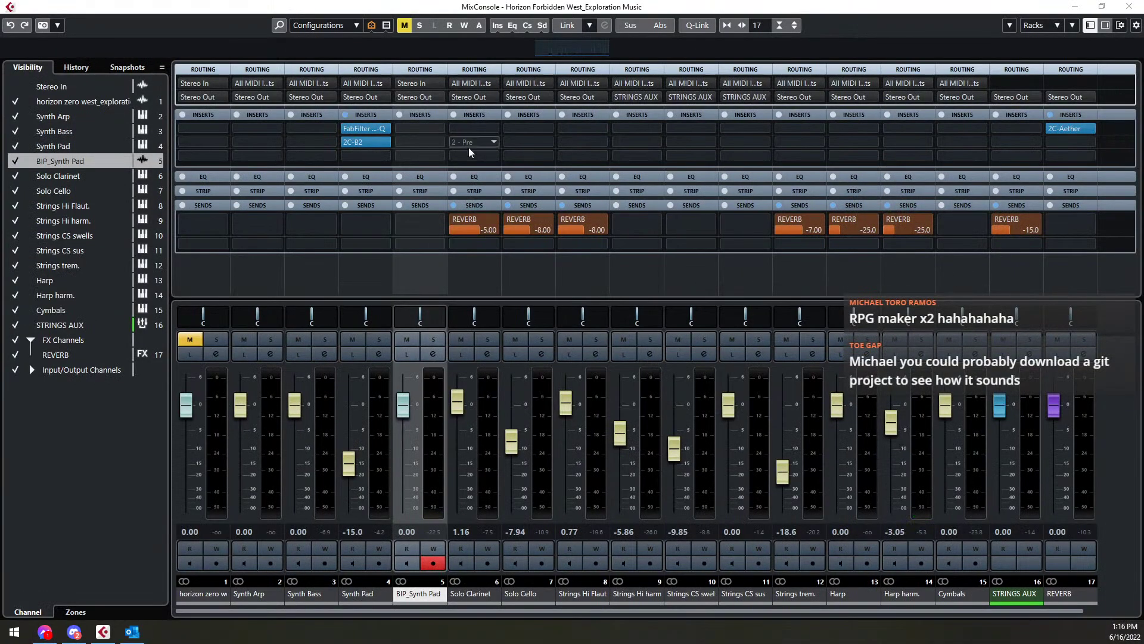
click(425, 131)
text(s1)
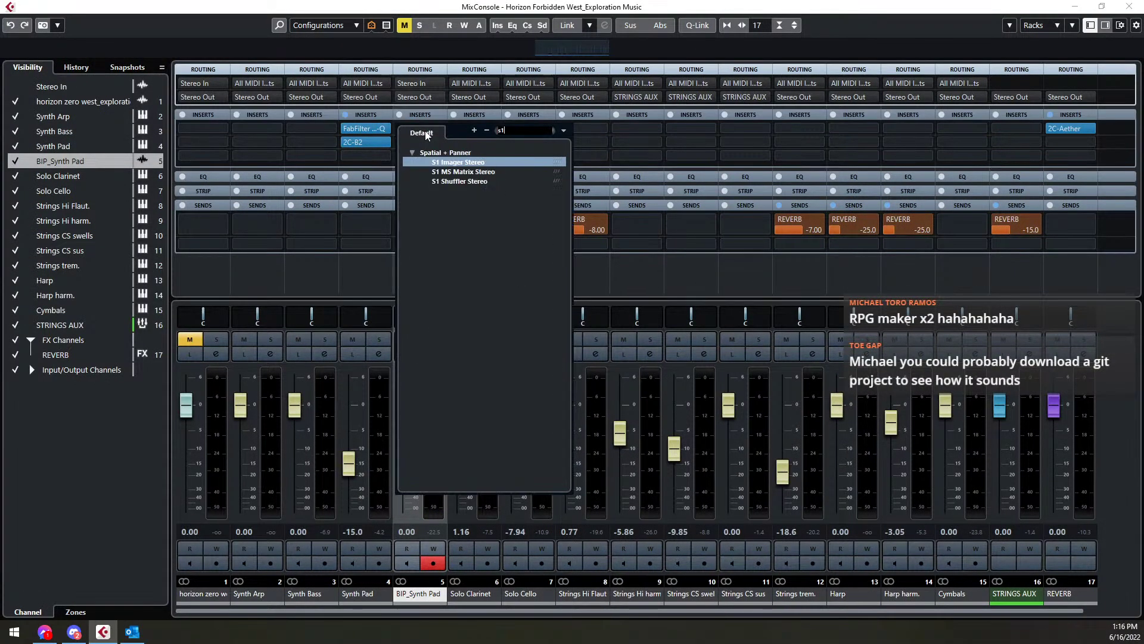
click(442, 162)
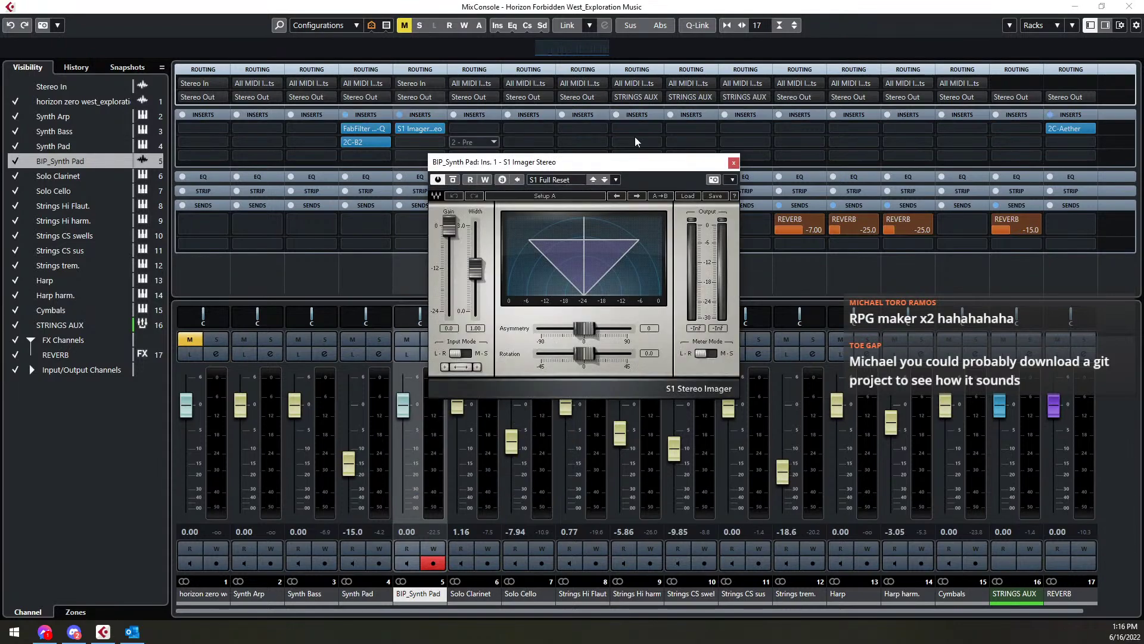
drag(704, 144, 655, 93)
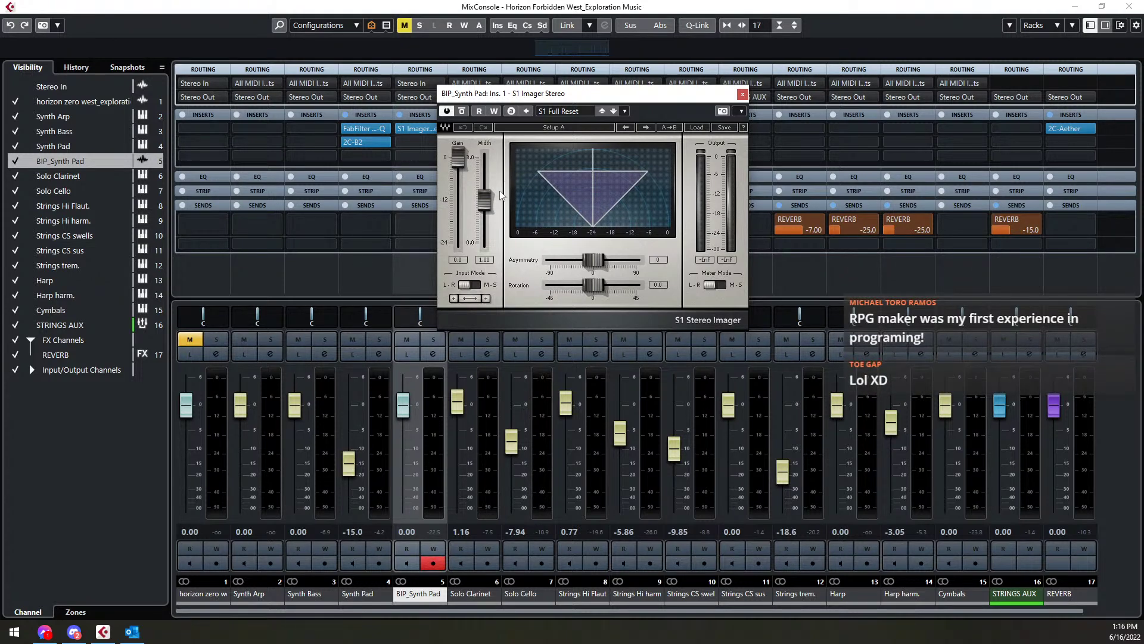
Try S1 Imager widths of 1.46, 0 and 1 on the BIP_Synth Pad channel with the channel soloed
mouse_move(492, 209)
mouse_down()
mouse_move(492, 167)
mouse_move(485, 244)
mouse_move(485, 158)
mouse_move(485, 243)
mouse_move(484, 188)
mouse_up()
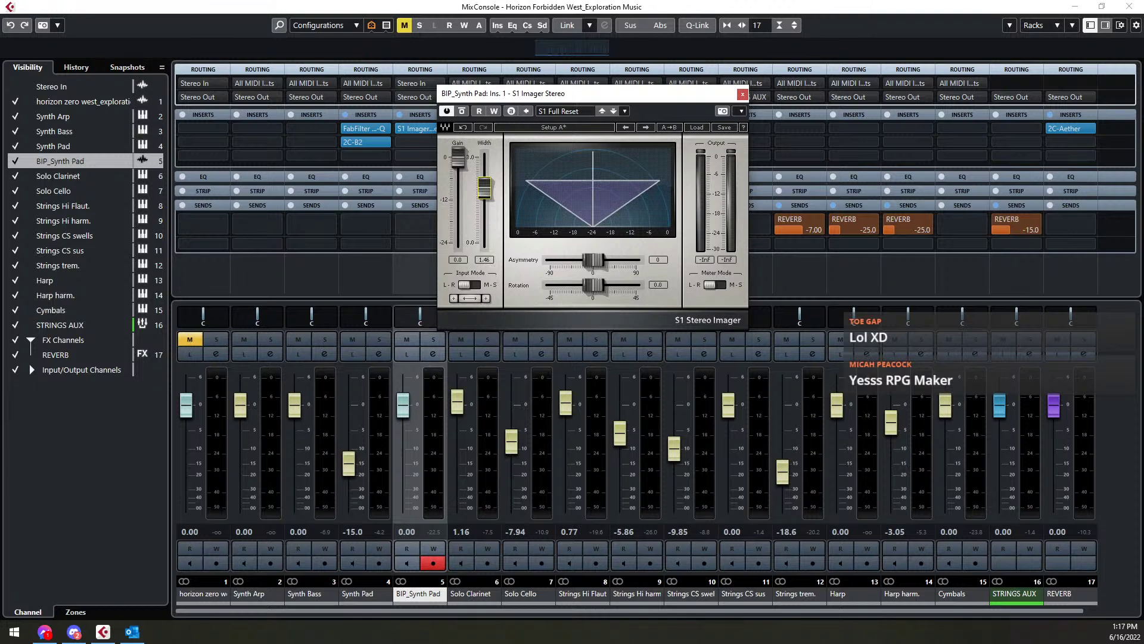
key(s)
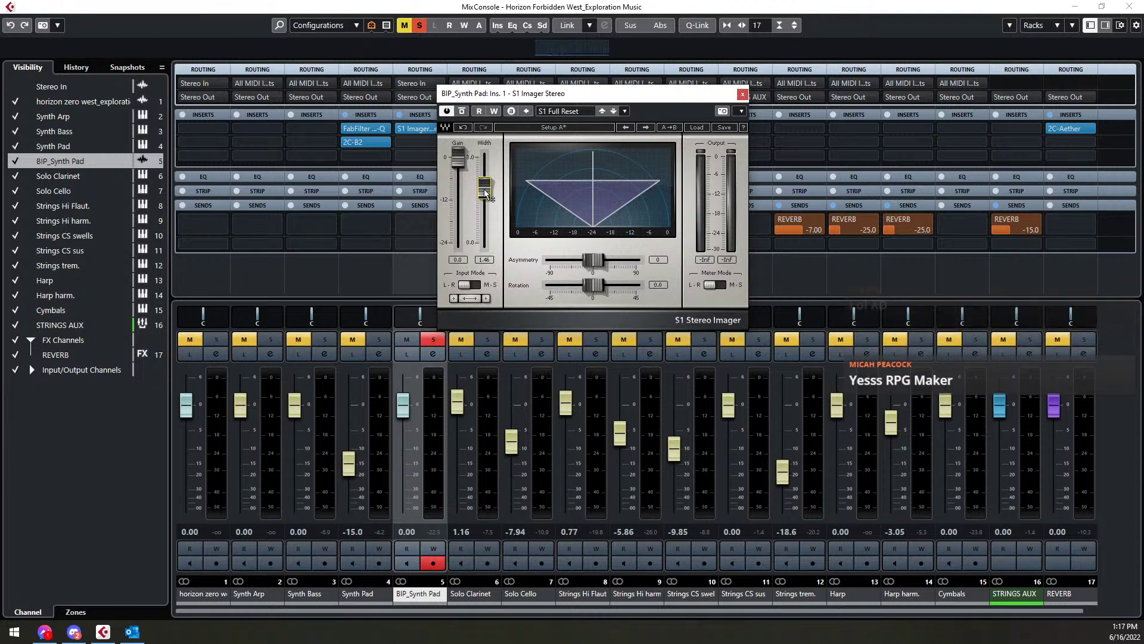
text(0)
key(Return)
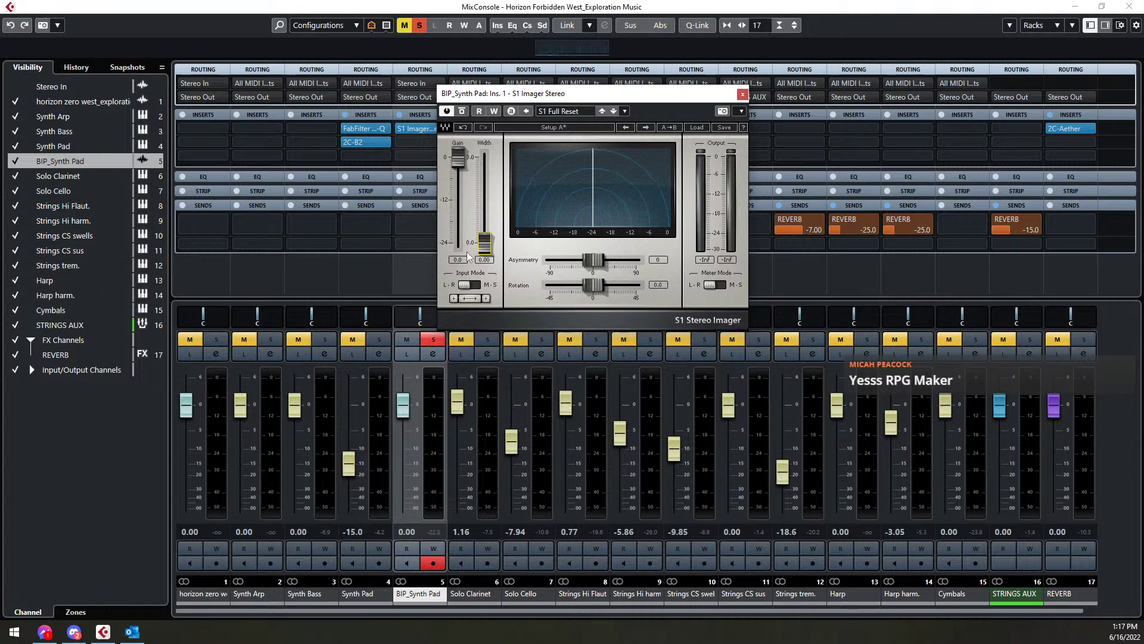
click(486, 260)
text(1)
key(Return)
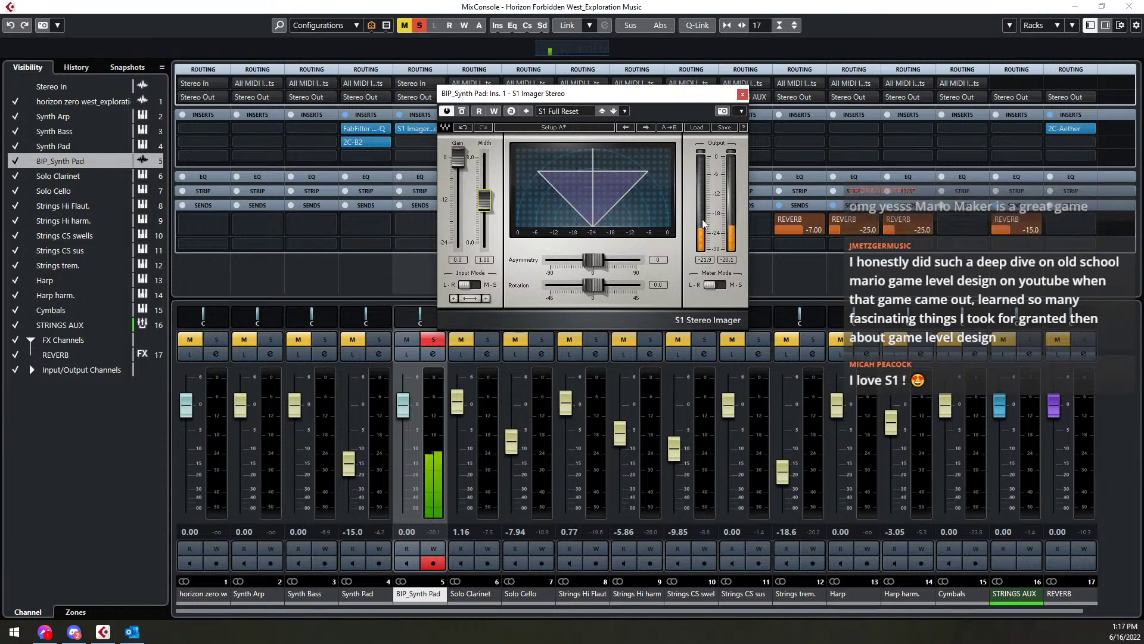
Set the S1 Imager width to about 1.5, then unsolo BIP_Synth Pad and play it back in the full mix
mouse_move(484, 200)
mouse_down()
mouse_move(484, 224)
mouse_move(484, 157)
mouse_move(485, 184)
mouse_up()
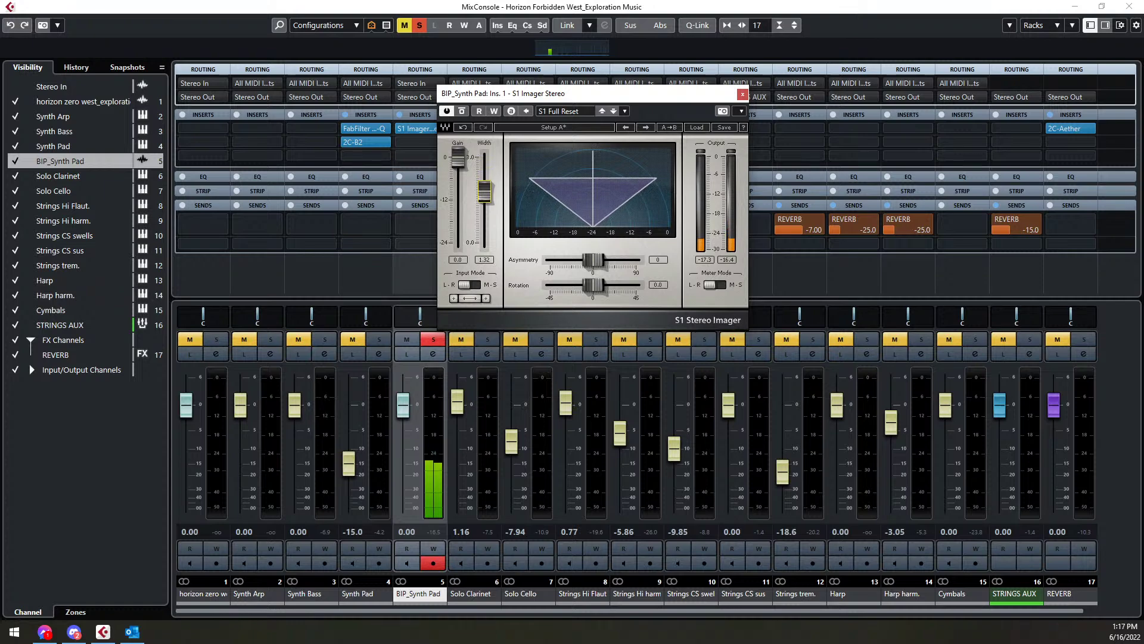
drag(485, 191, 484, 189)
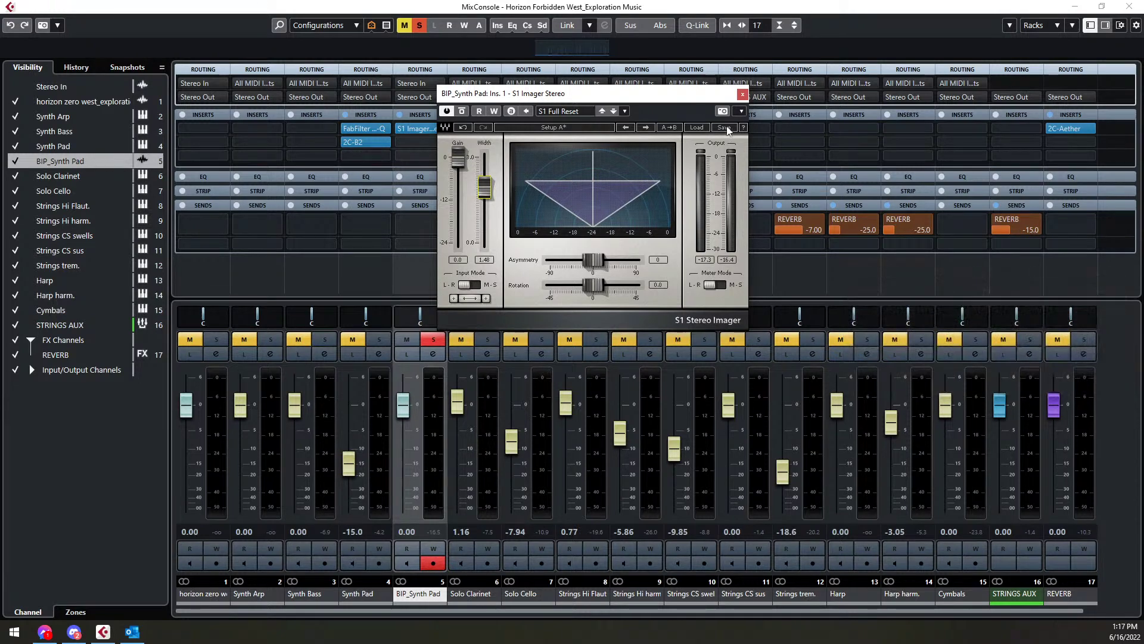
click(741, 94)
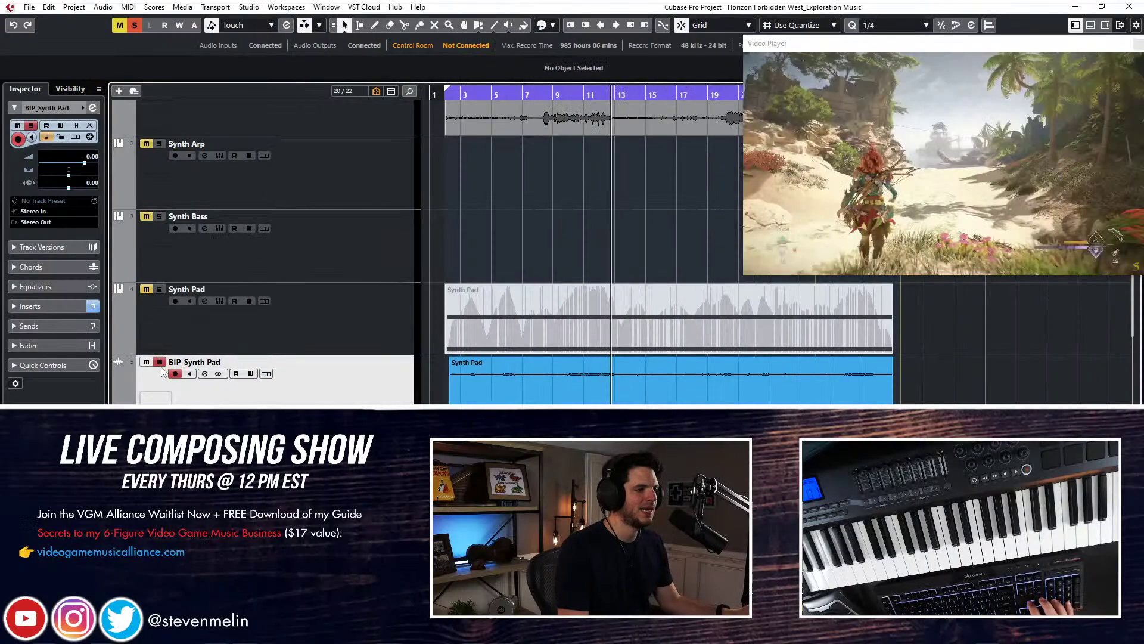
click(160, 362)
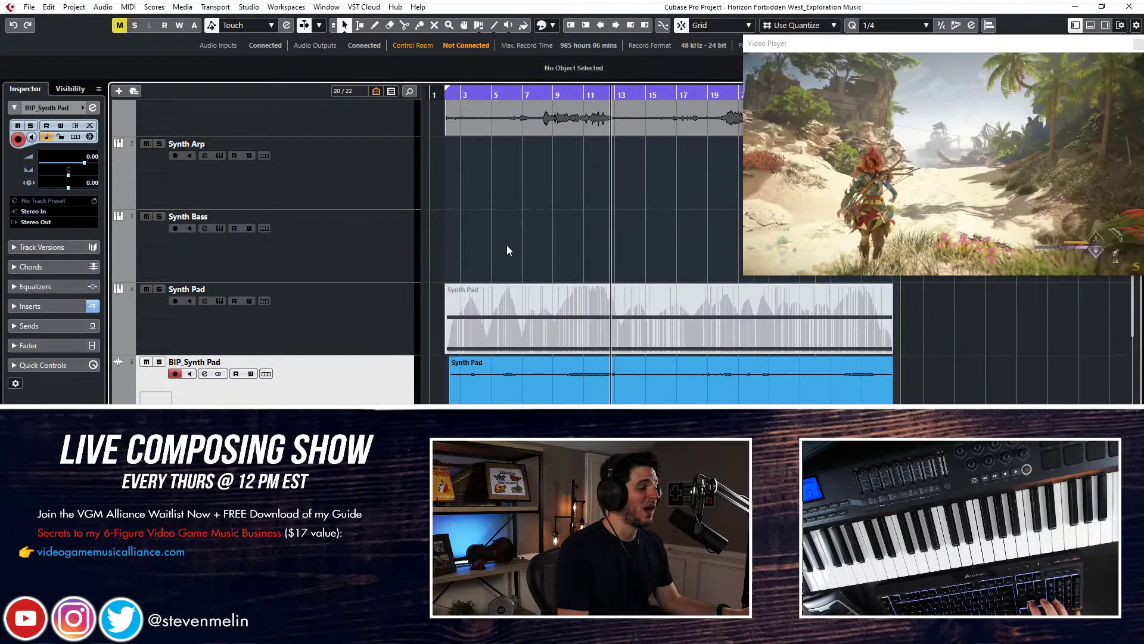
key(KP_Subtract)
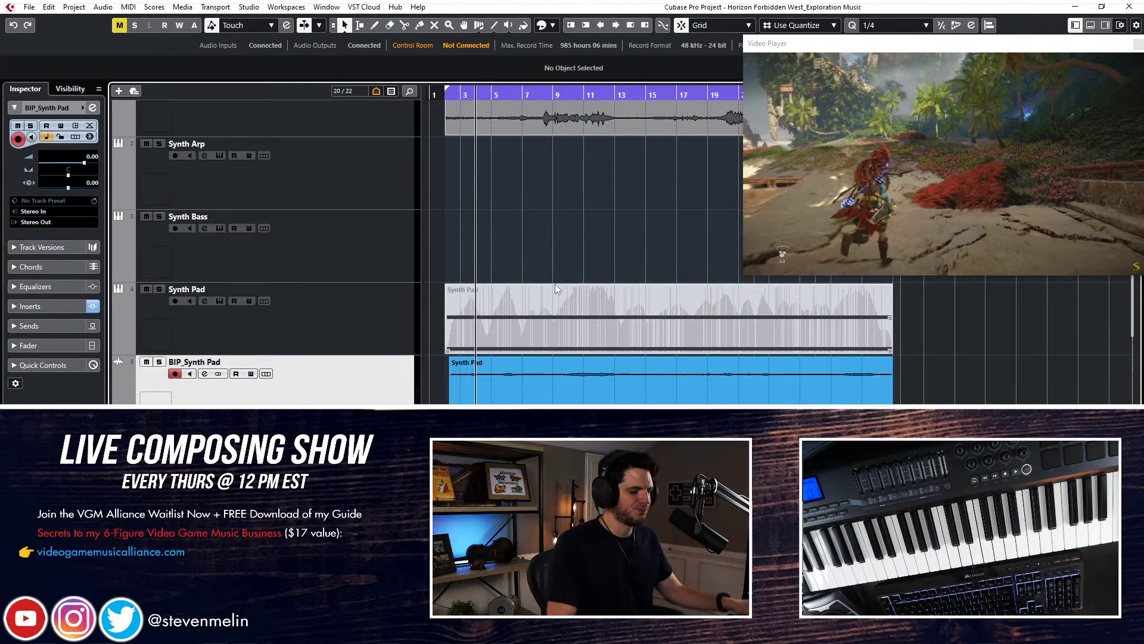
key(space)
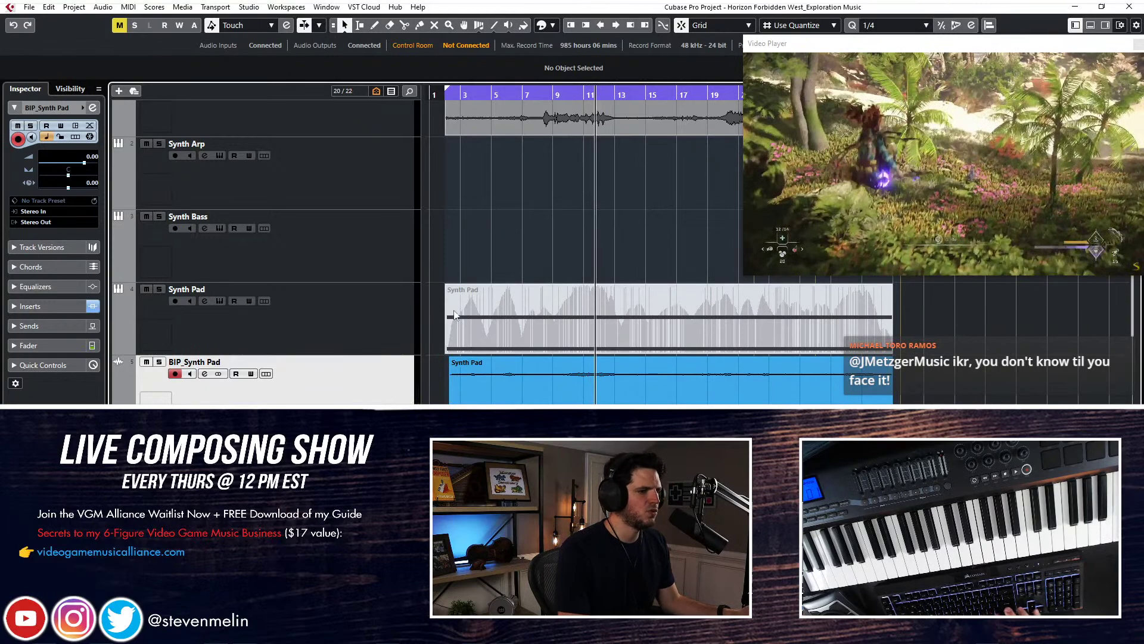
Insert FabFilter Pro-C on the BIP_Synth Pad channel ahead of the S1 Imager and return to the project arrangement
key(F3)
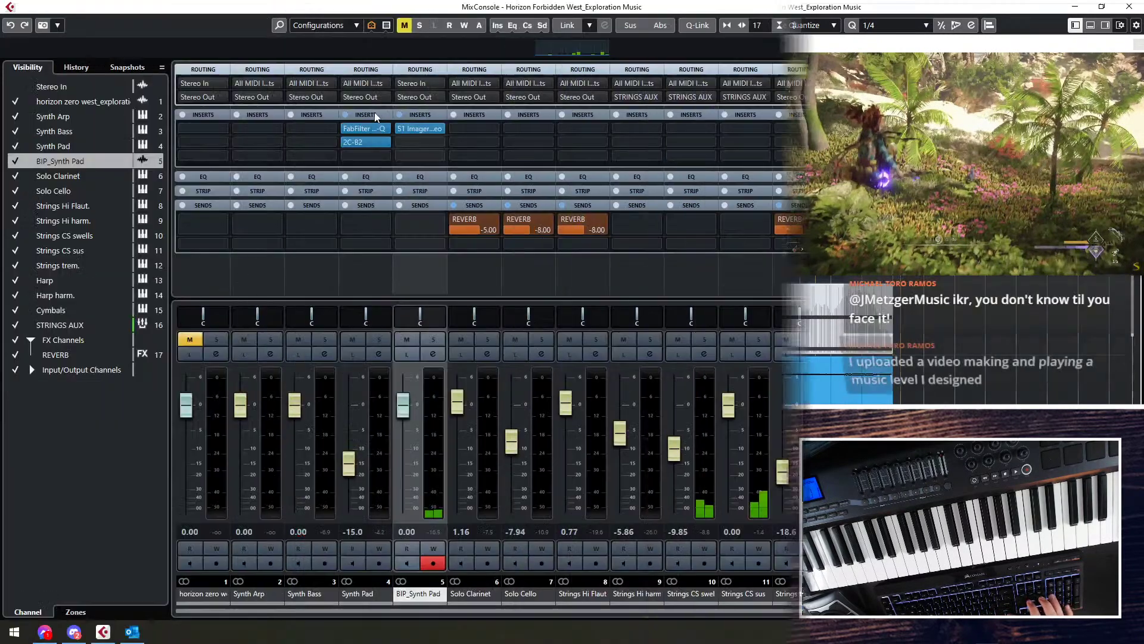
click(422, 127)
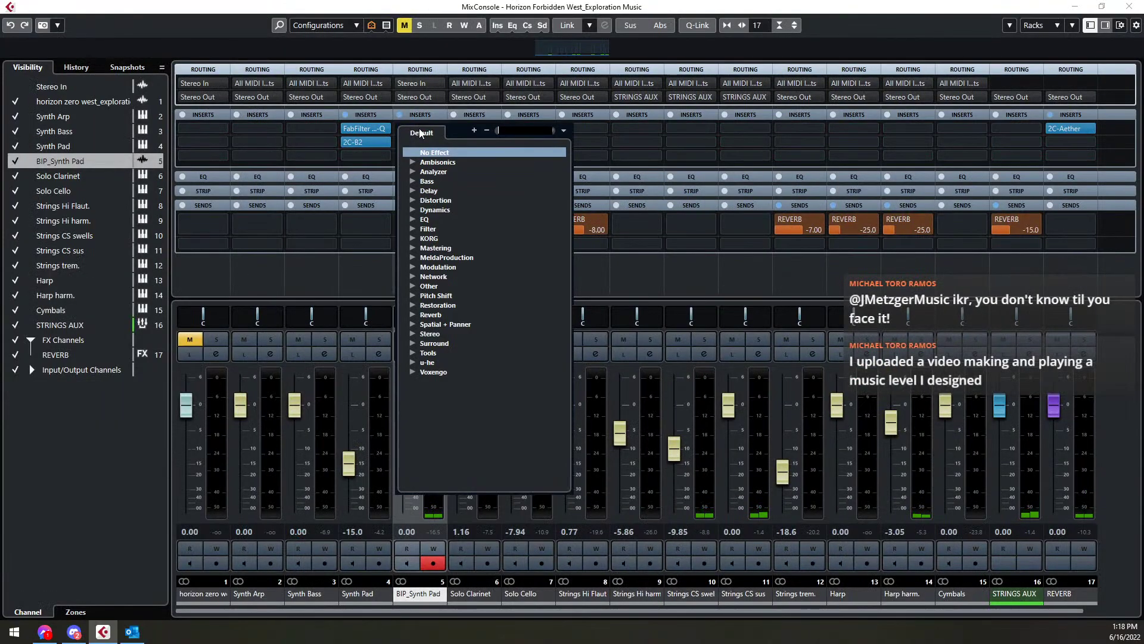
text(pro-c)
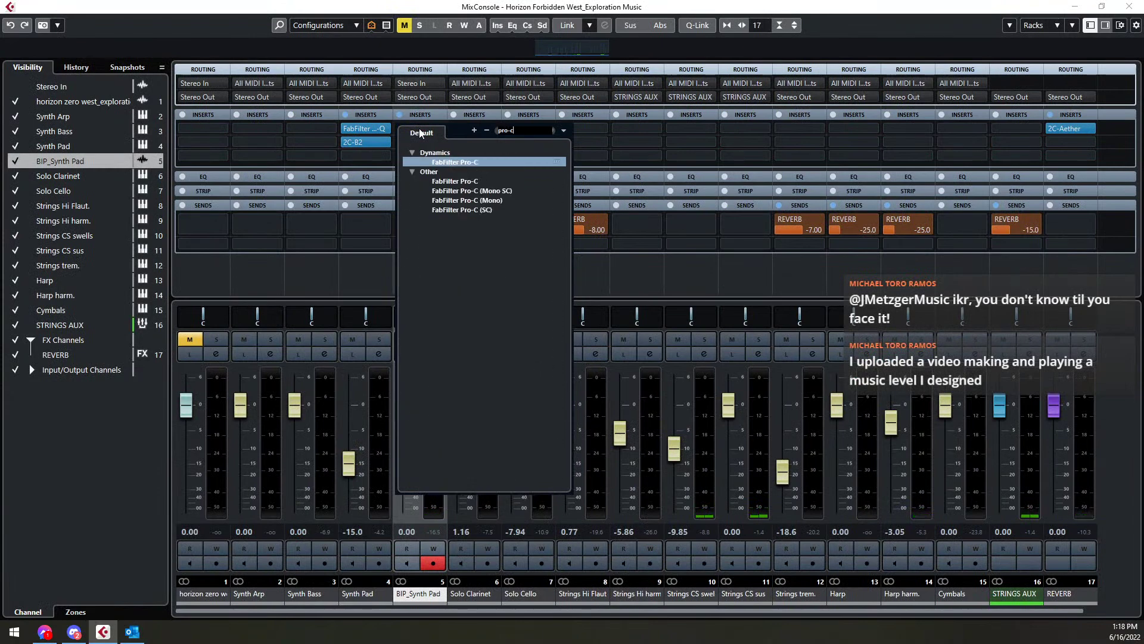
key(Return)
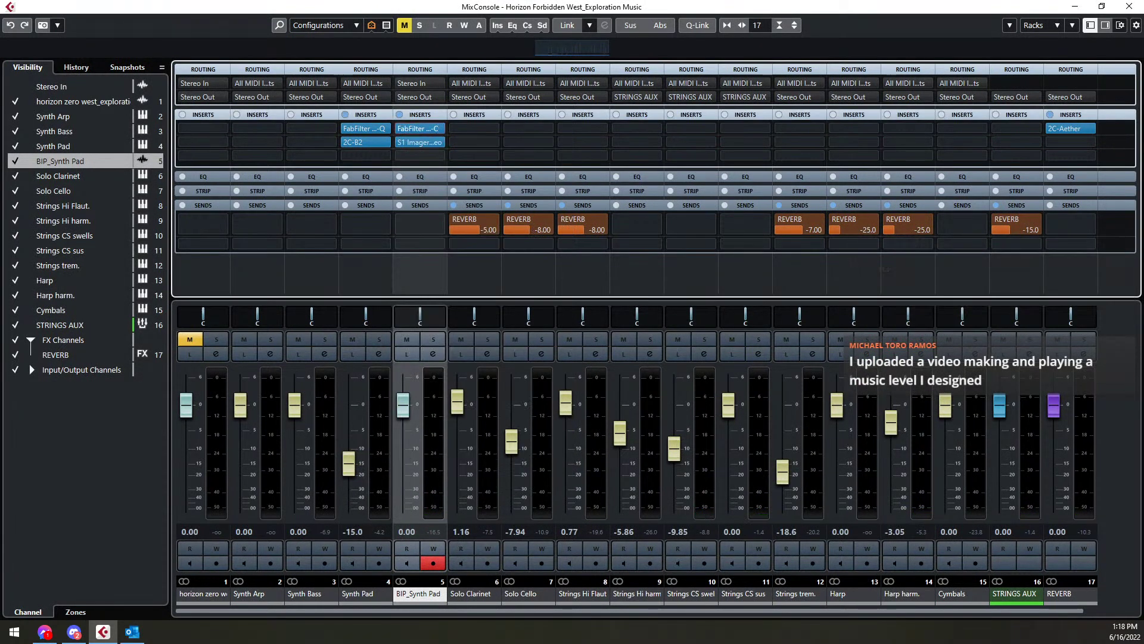
key(F3)
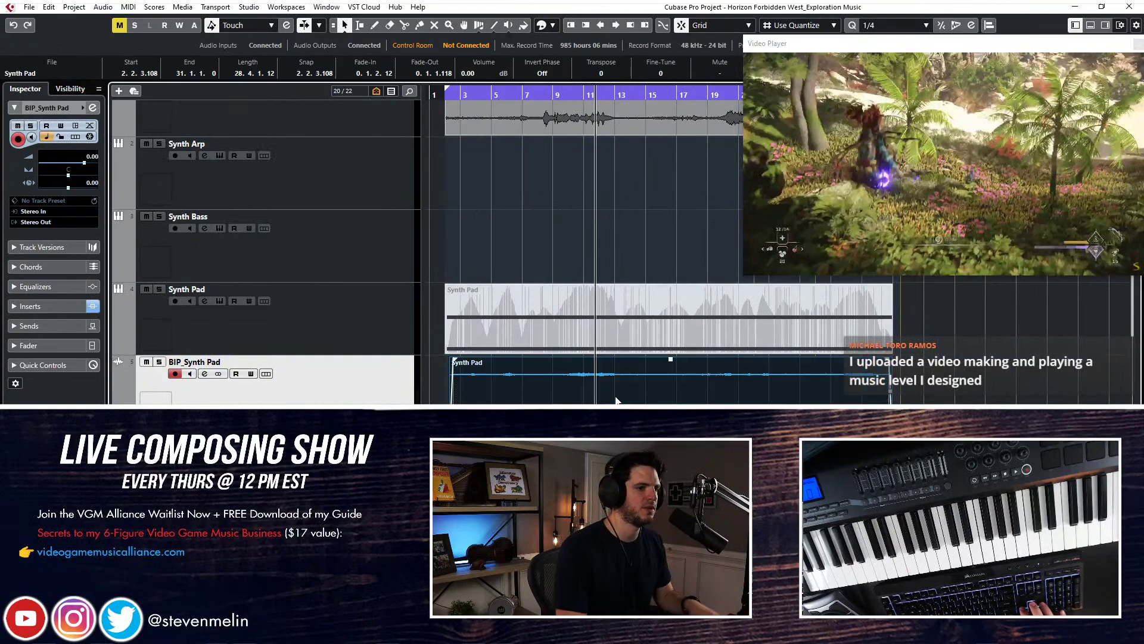
key(alt+s)
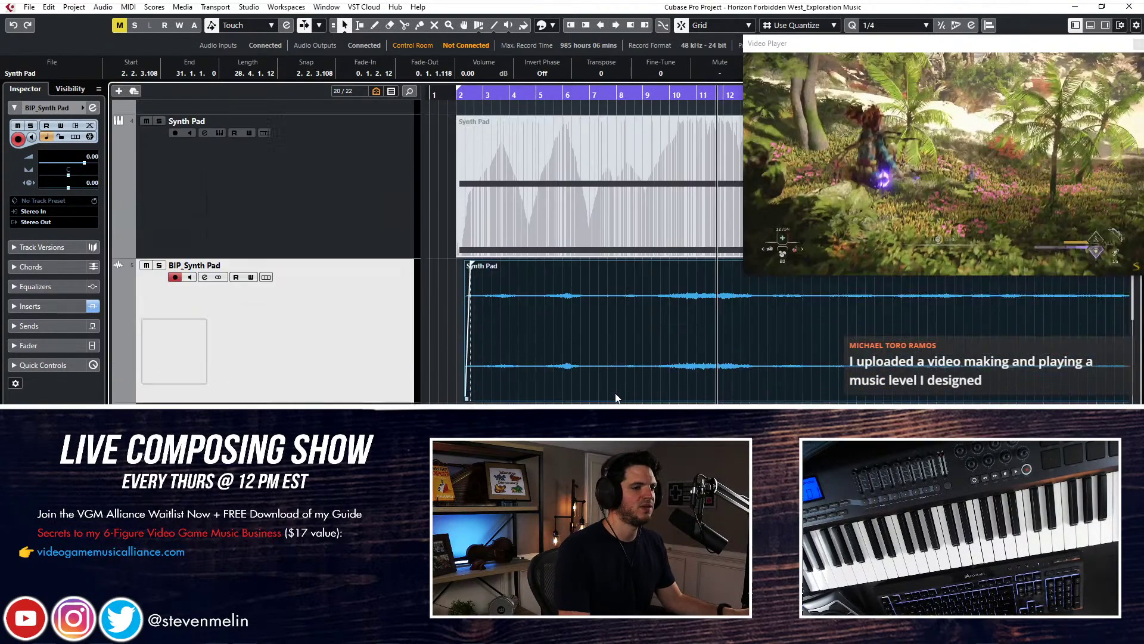
scroll(614, 302, right, 3)
scroll(562, 216, down, 2)
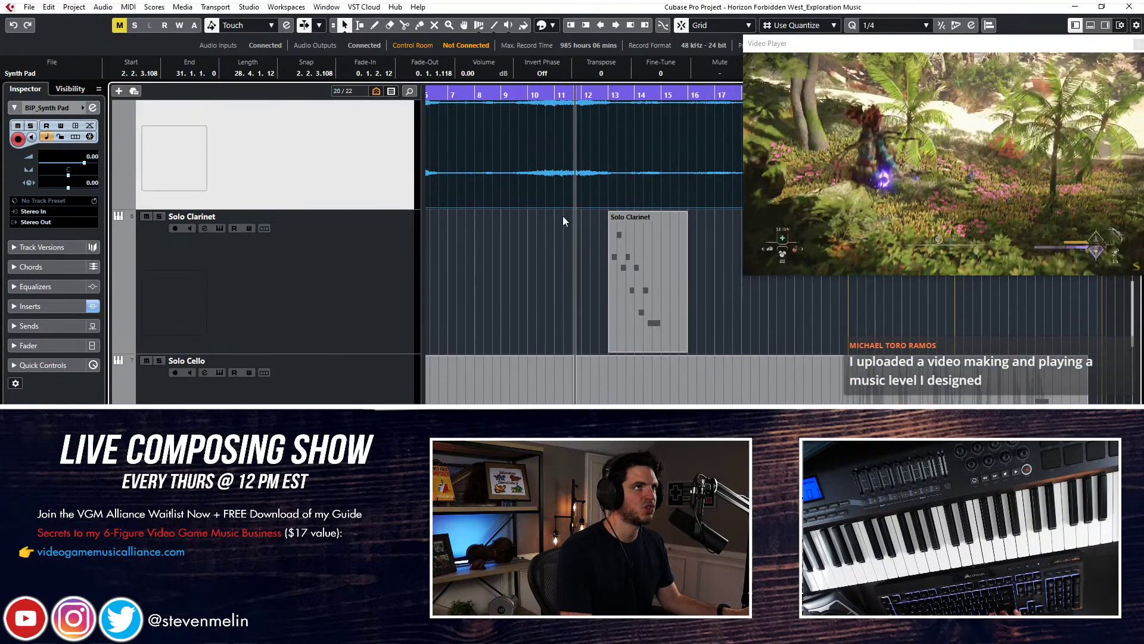
scroll(555, 199, up, 2)
scroll(581, 241, right, 6)
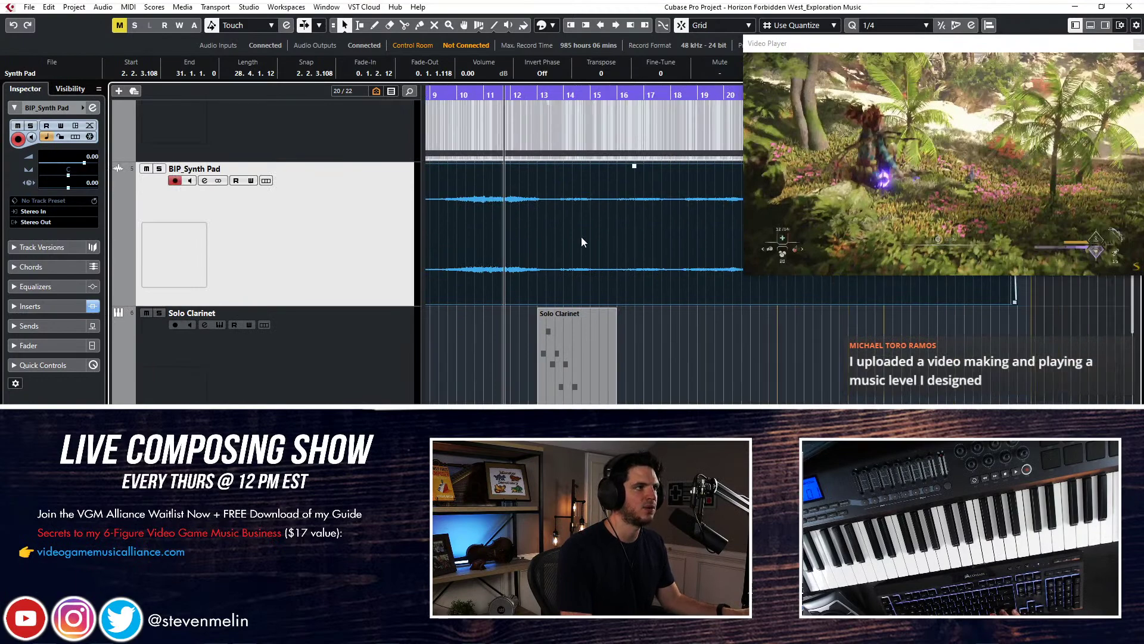
scroll(615, 233, left, 6)
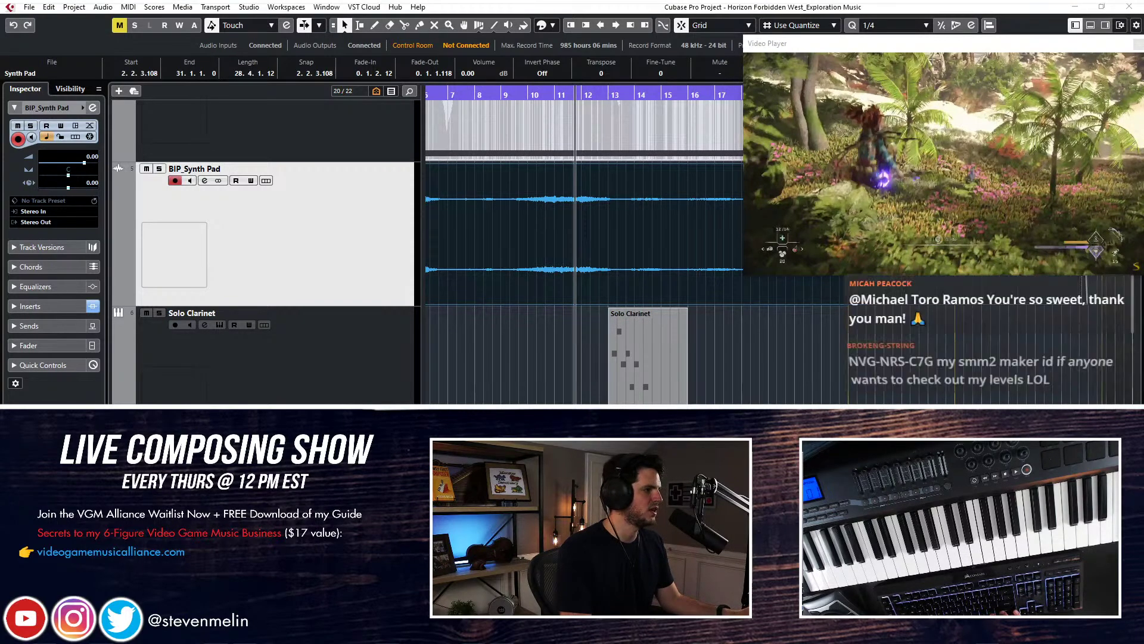
Set the Pro-C attack to 0.50 ms with a moderately longer release, and raise the threshold to 0 dB
drag(323, 90, 346, 102)
drag(380, 206, 378, 157)
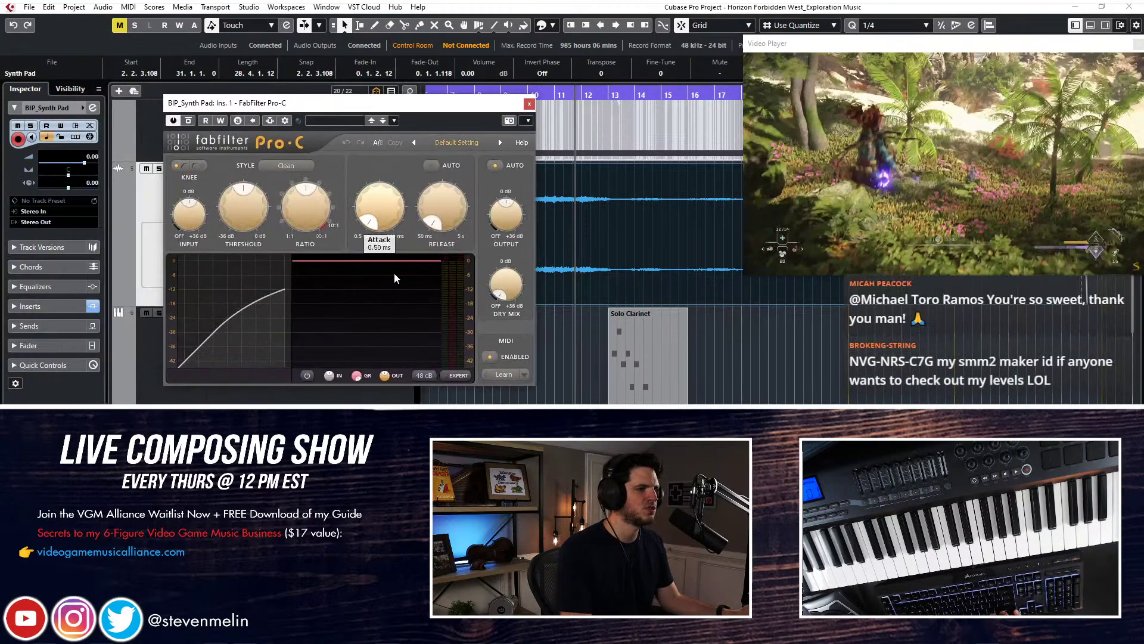
drag(395, 273, 395, 273)
drag(254, 198, 273, 89)
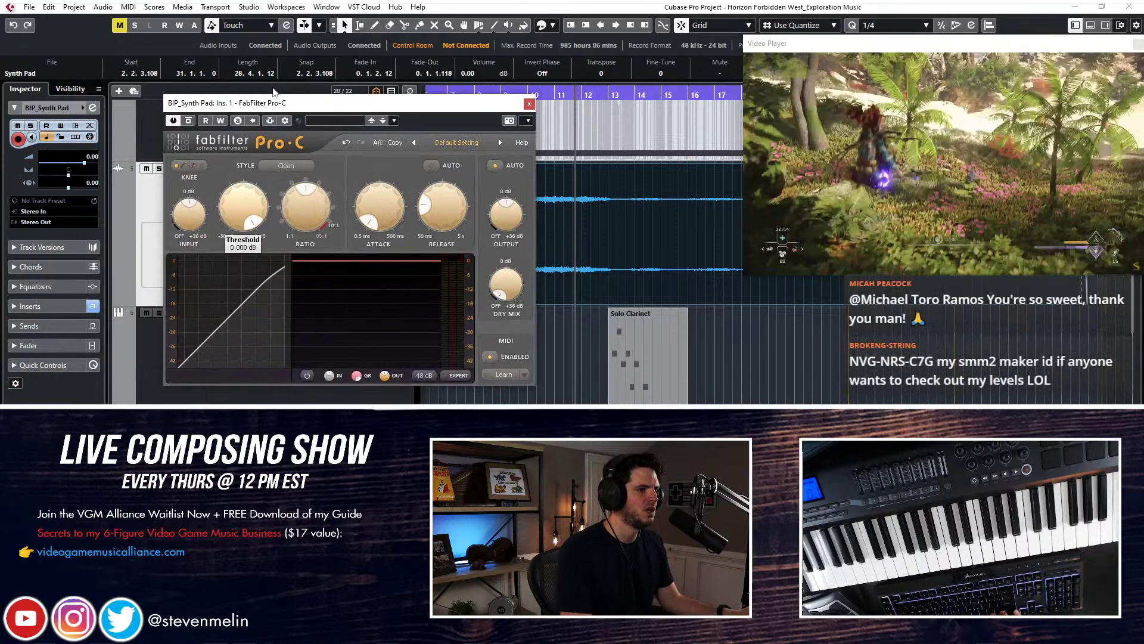
Lower the Pro-C threshold slightly and set a gentle compression ratio of about 1.3:1
drag(306, 206, 308, 330)
drag(244, 220, 253, 161)
drag(296, 200, 298, 291)
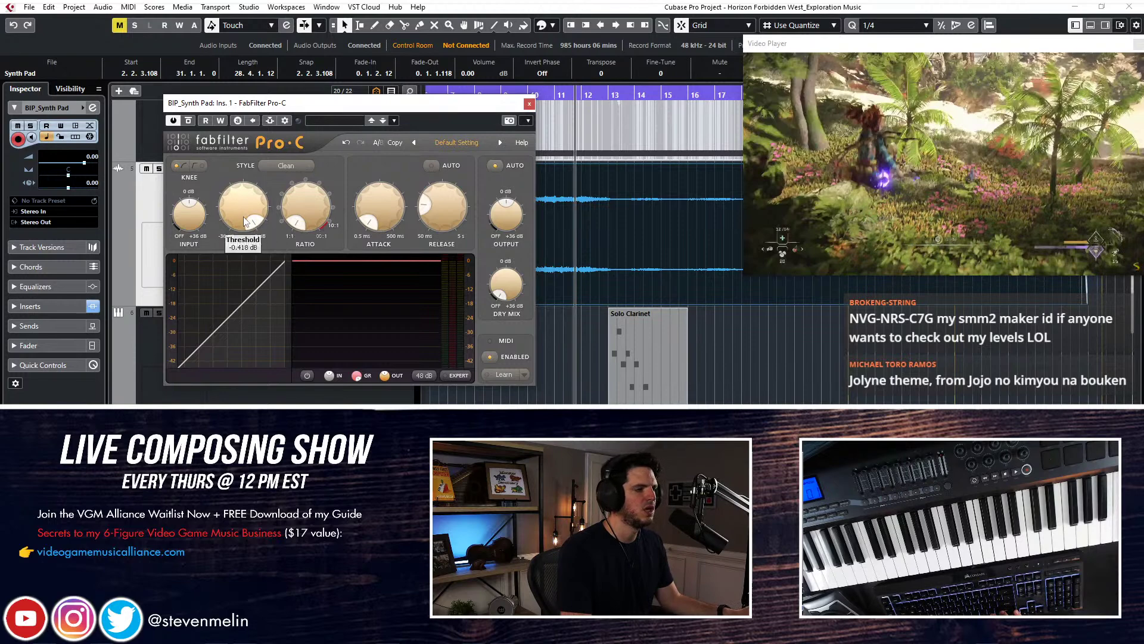
drag(294, 214, 292, 200)
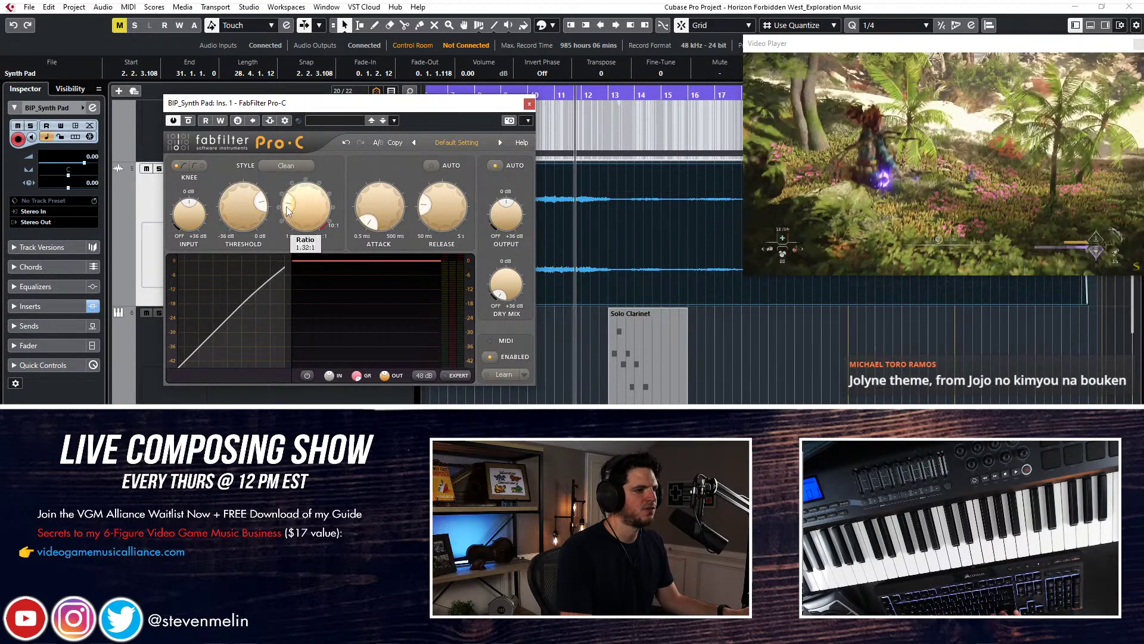
Play back the synth pad from about bar 10 while watching the Pro-C level and gain reduction display
scroll(289, 208, down, 2)
key(KP_Subtract)
key(KP_Subtract)
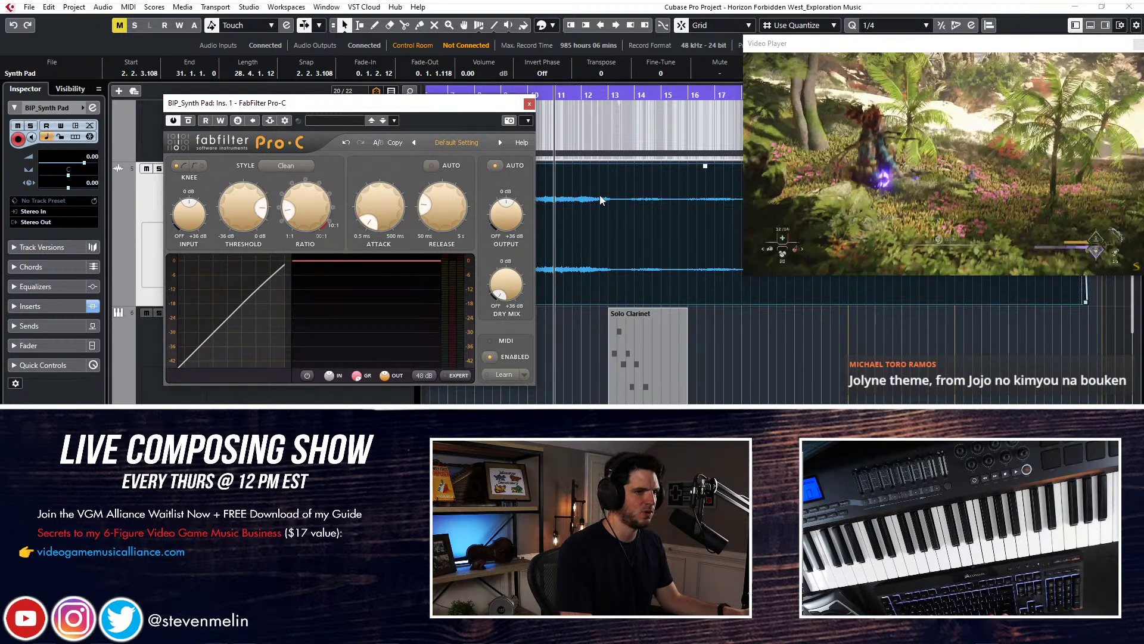
drag(416, 104, 350, 78)
key(space)
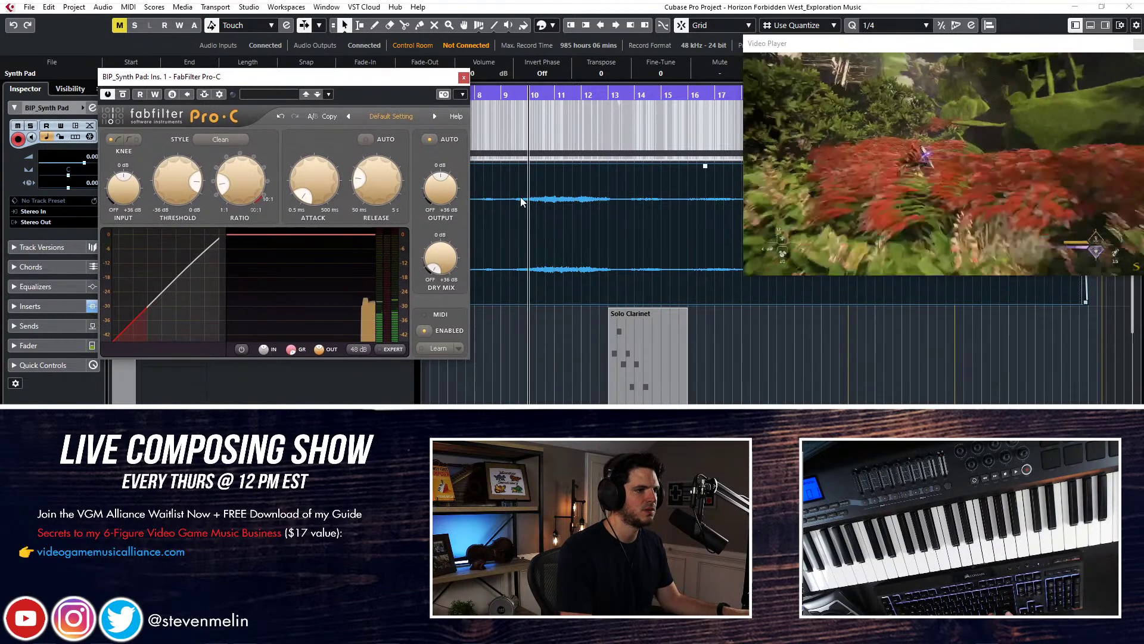
mouse_move(344, 301)
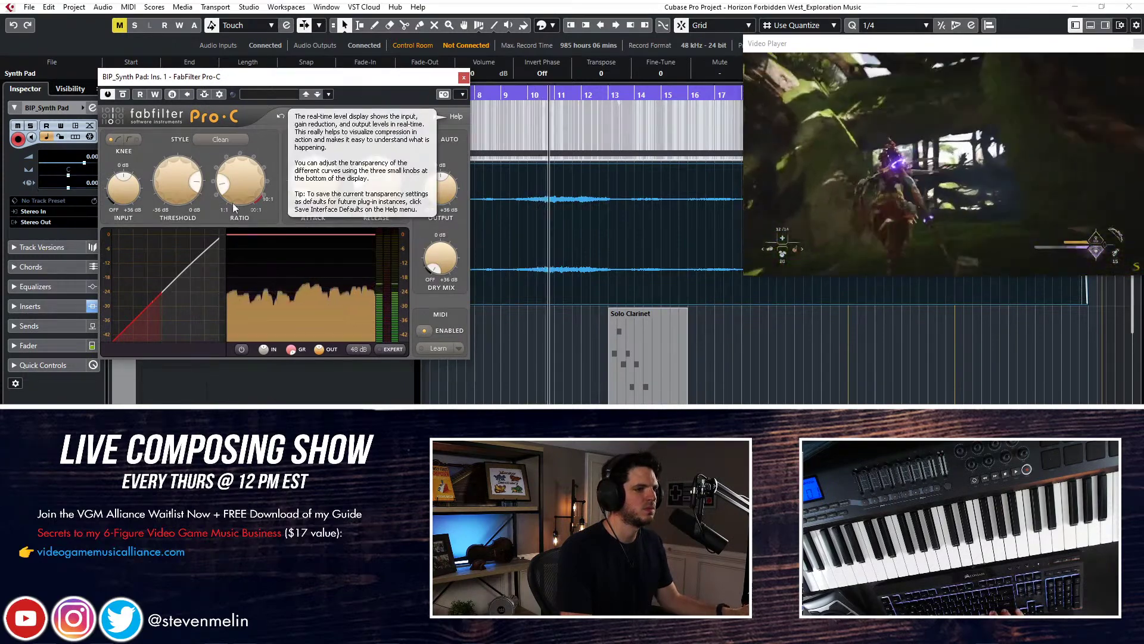
key(space)
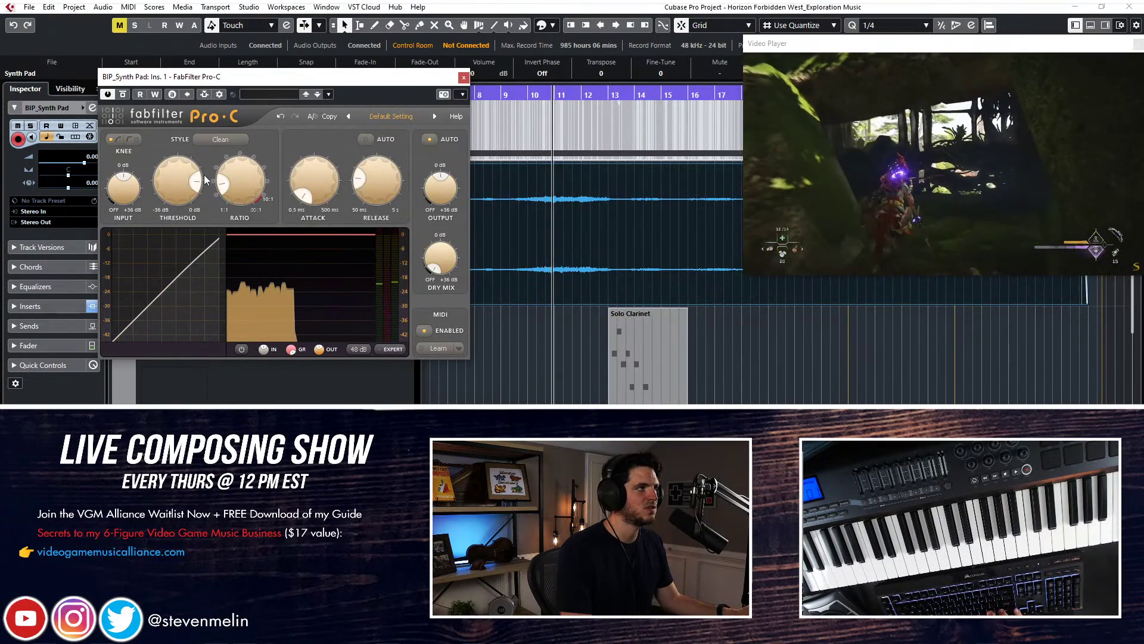
Try the Pro-C threshold at -36 dB and the ratio at its maximum while playing back the synth pad
mouse_move(178, 194)
drag(177, 194, 179, 198)
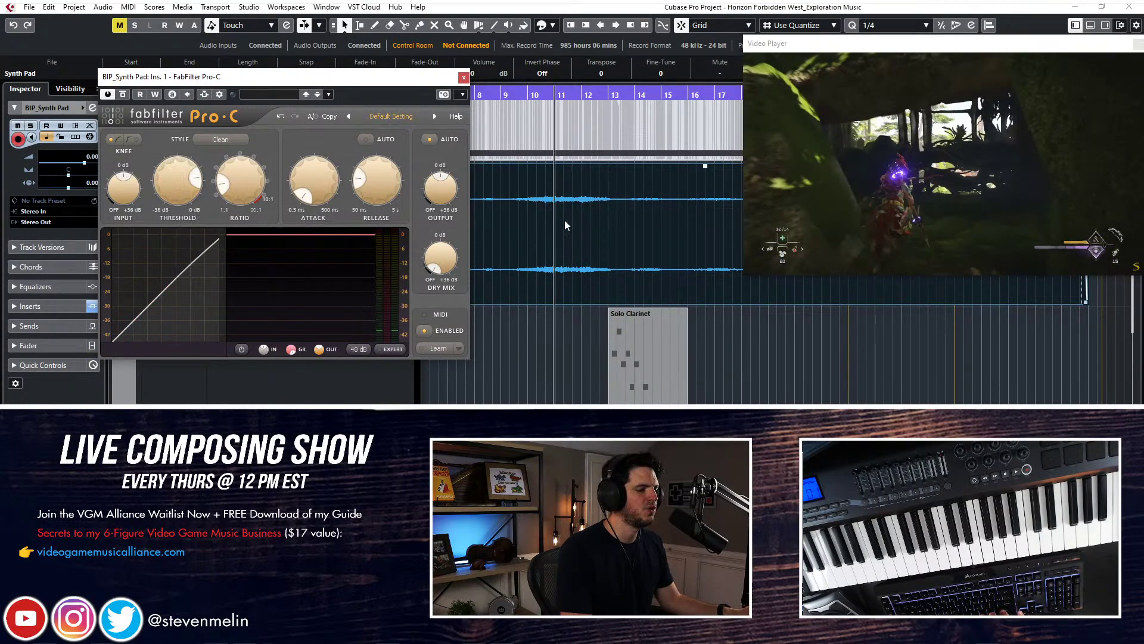
key(space)
mouse_move(173, 173)
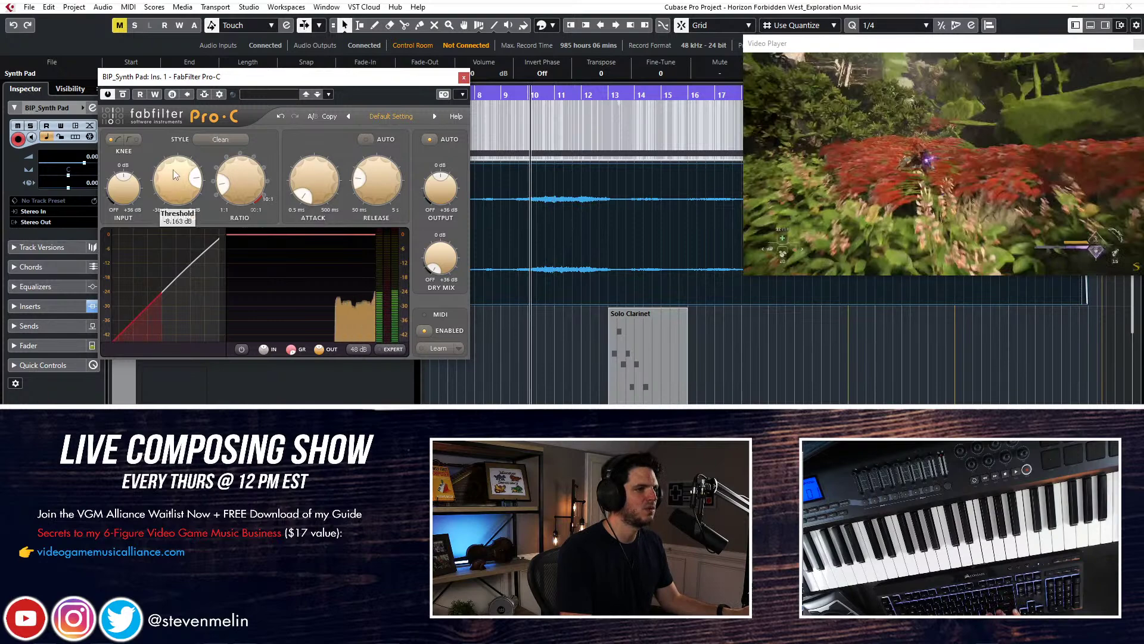
drag(173, 173, 191, 313)
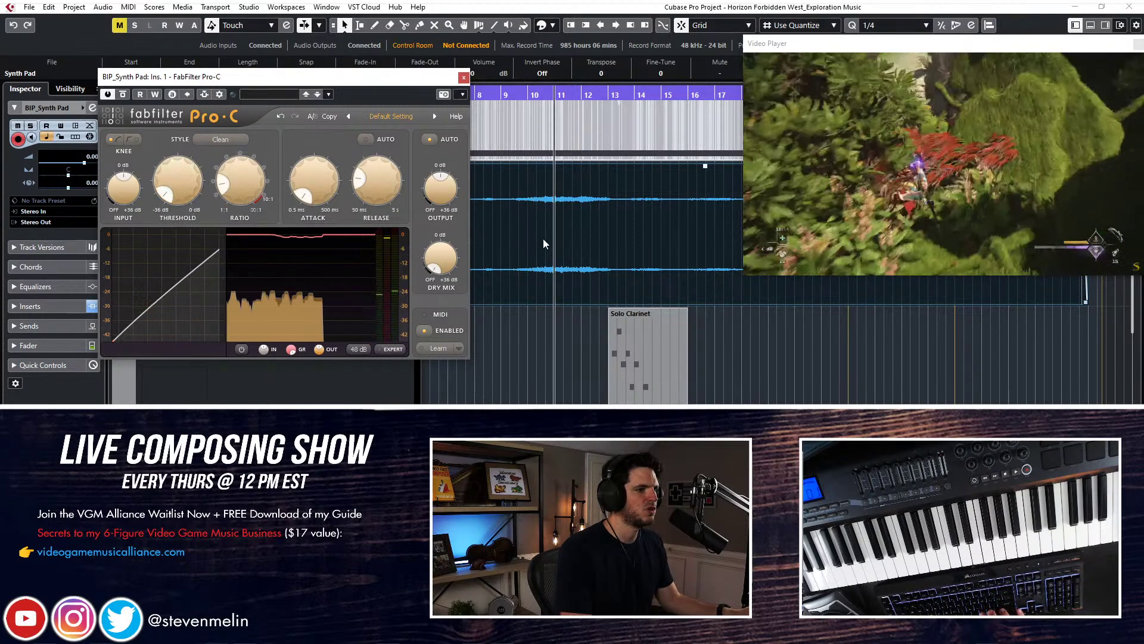
key(space)
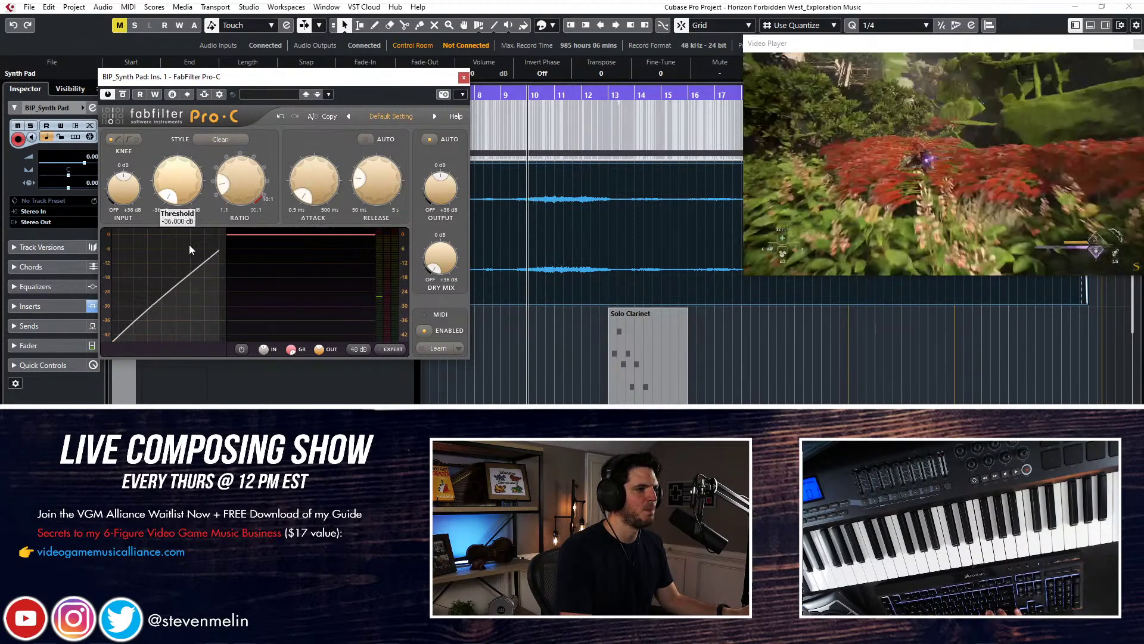
drag(234, 176, 233, 44)
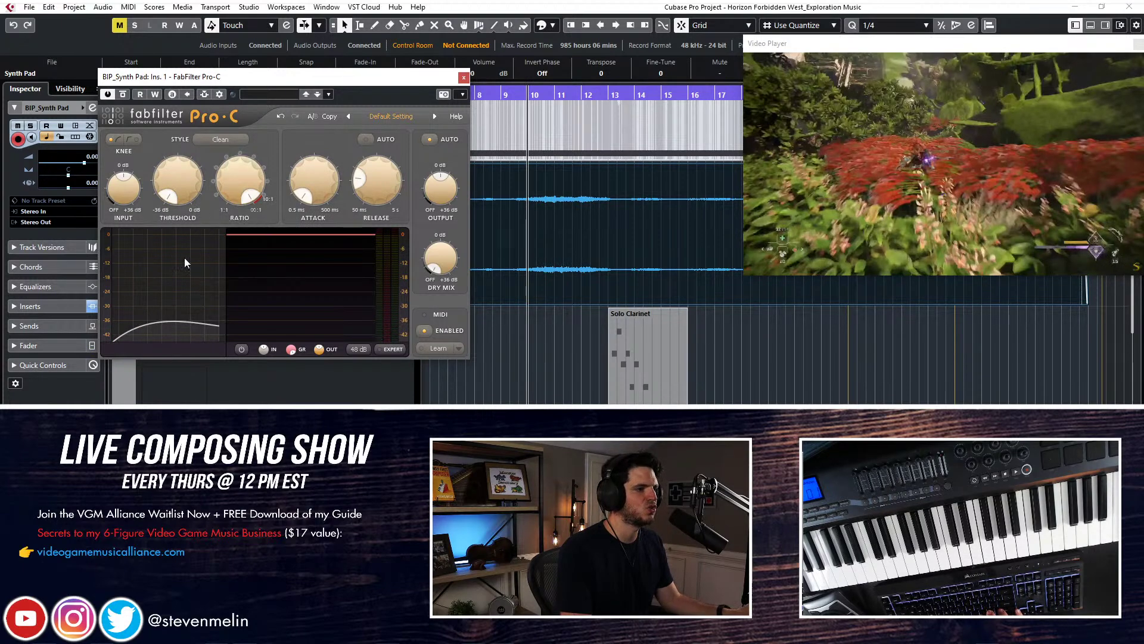
key(space)
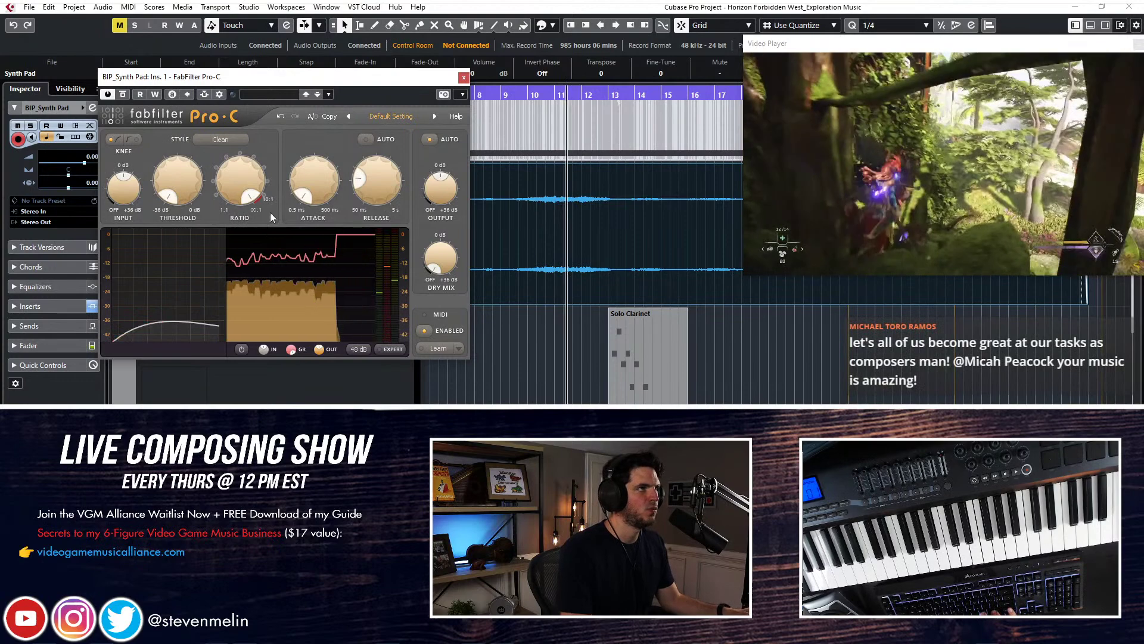
Raise the Pro-C threshold and bring the ratio back to a low setting for light compression, then close the compressor
drag(177, 179, 208, 263)
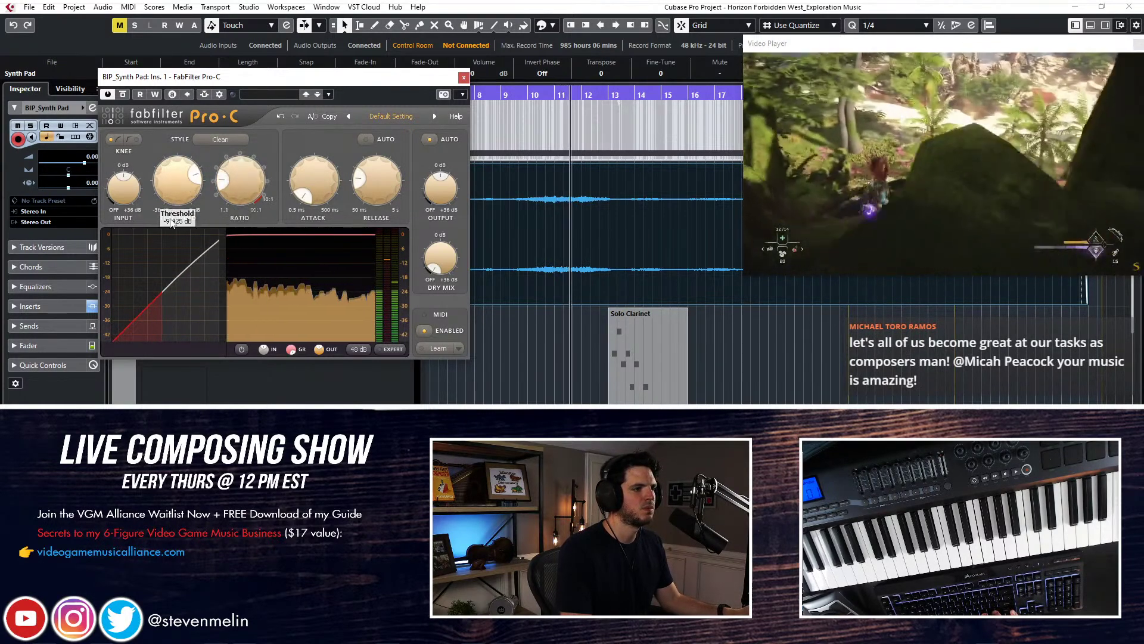
drag(172, 222, 221, 177)
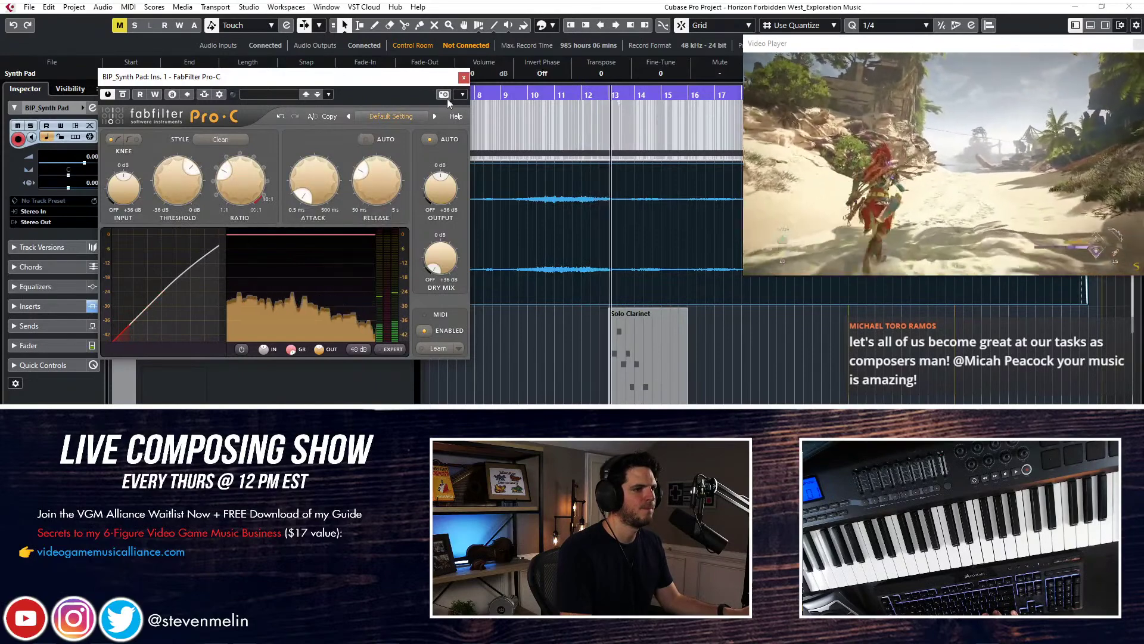
click(463, 77)
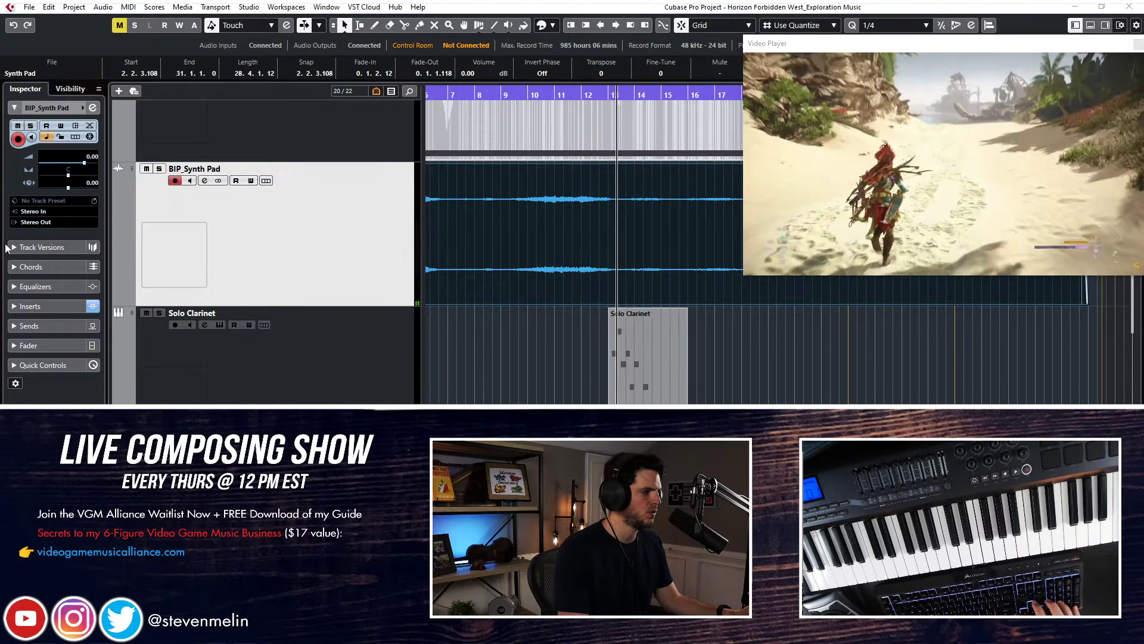
Reduce the height of the enlarged BIP_Synth Pad track and return the playhead to the start of the project
drag(292, 303, 320, 279)
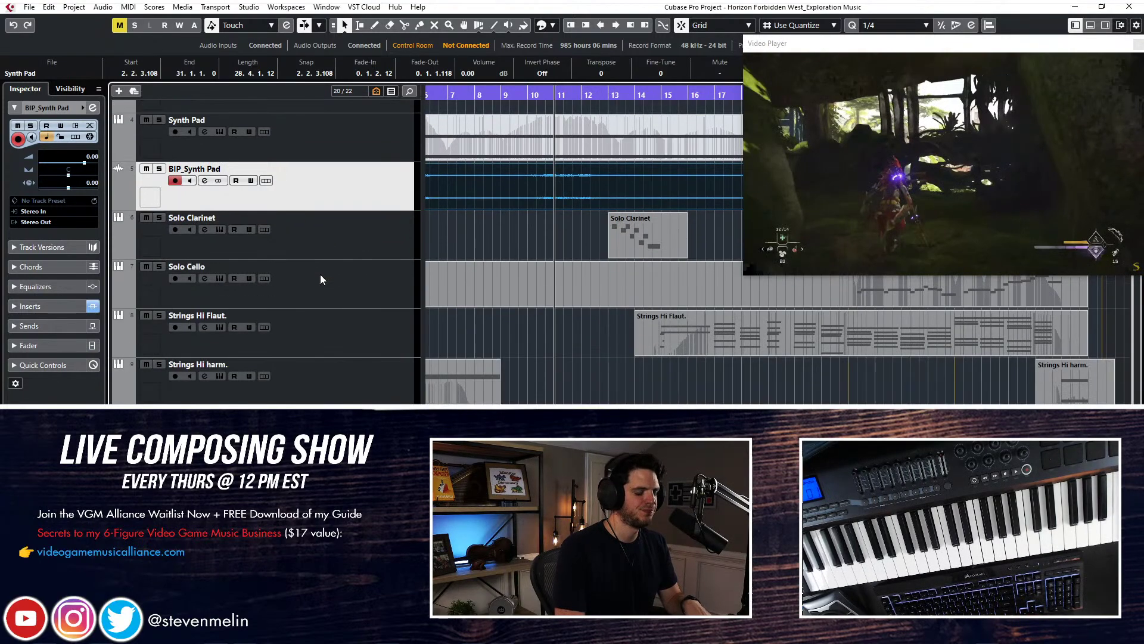
key(Home)
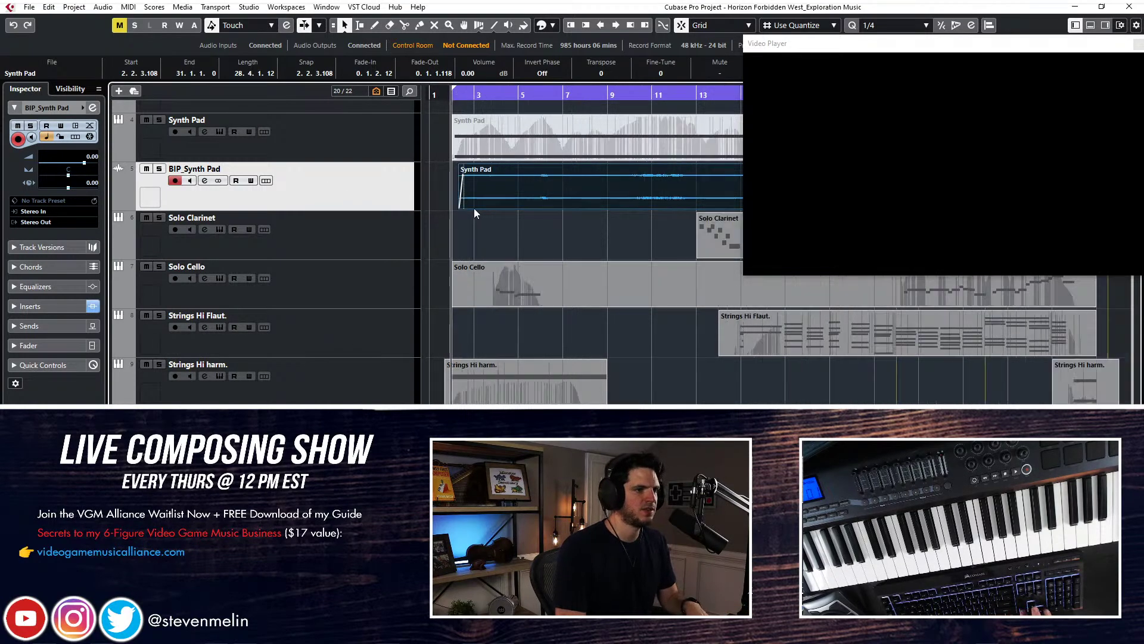
key(g)
key(g)
key(g)
key(g)
Select the Synth Bass track near the start of the track list
scroll(474, 208, up, 2)
scroll(475, 213, up, 3)
click(369, 291)
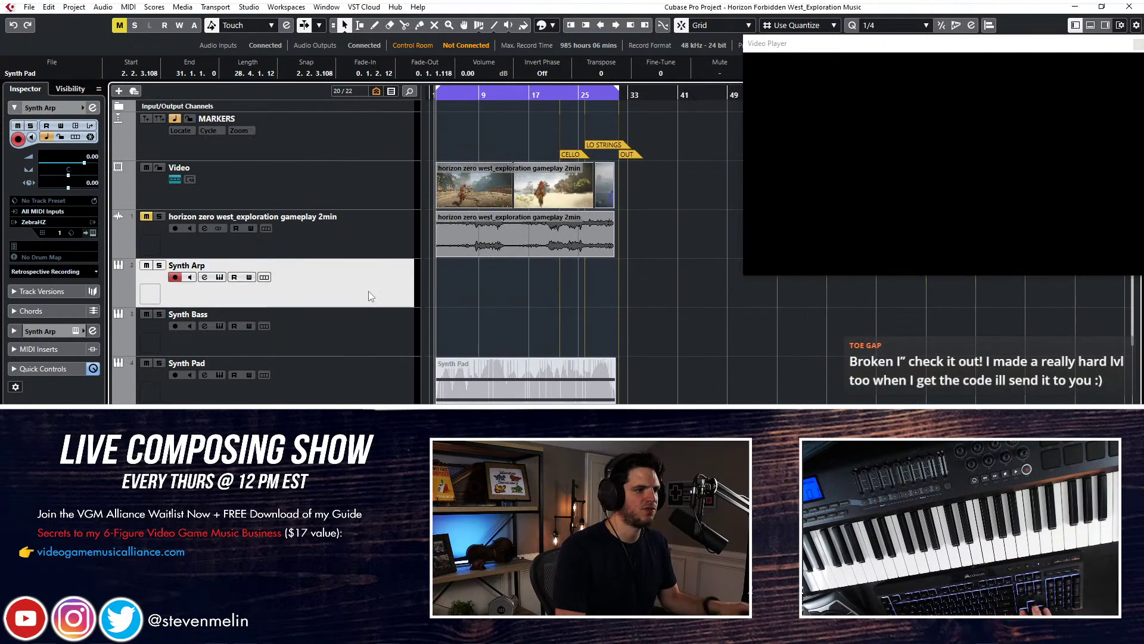
key(h)
key(h)
key(Down)
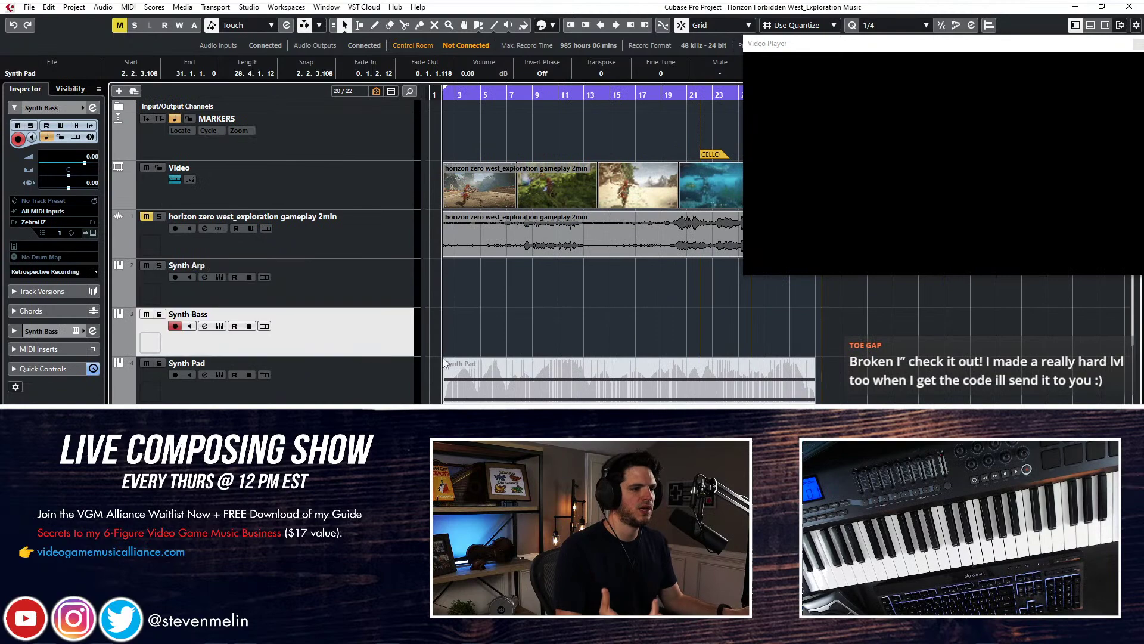
key(h)
key(h)
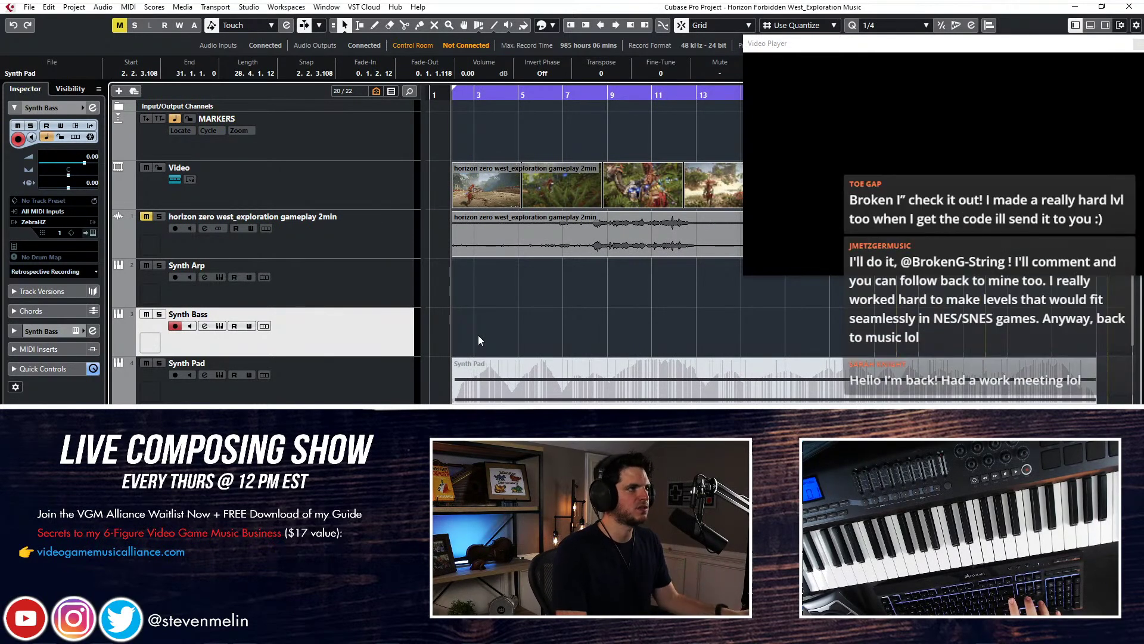
Open the ZebraHZ instrument of the Synth Bass track and browse its Basses + Drones patches
key(ctrl+e)
drag(630, 135, 231, 62)
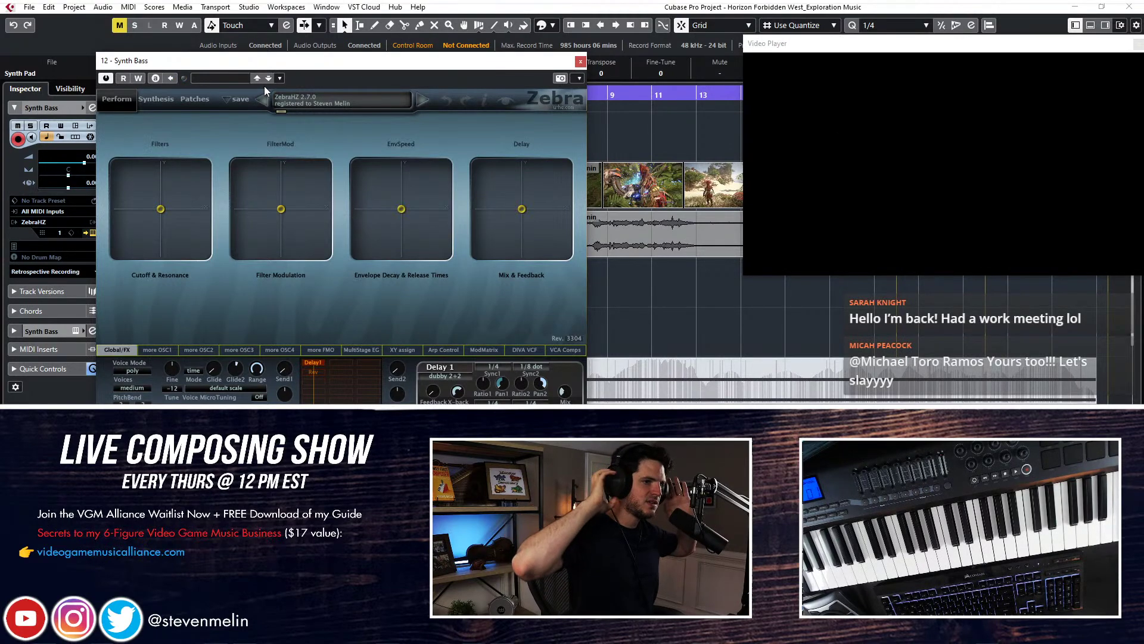
click(158, 101)
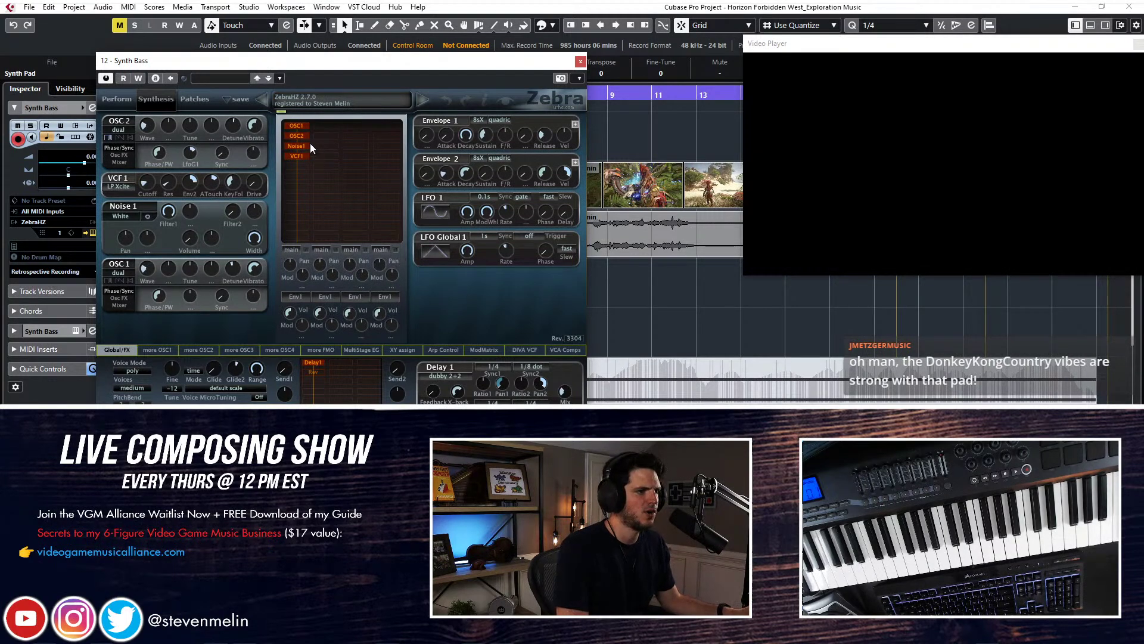
click(115, 101)
click(188, 101)
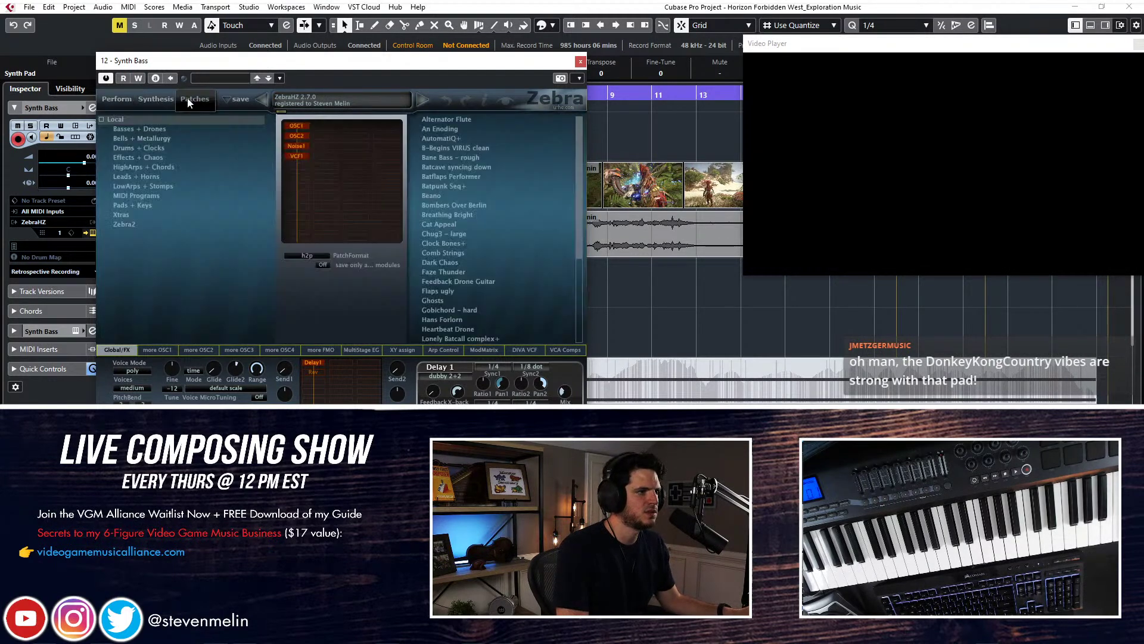
click(135, 129)
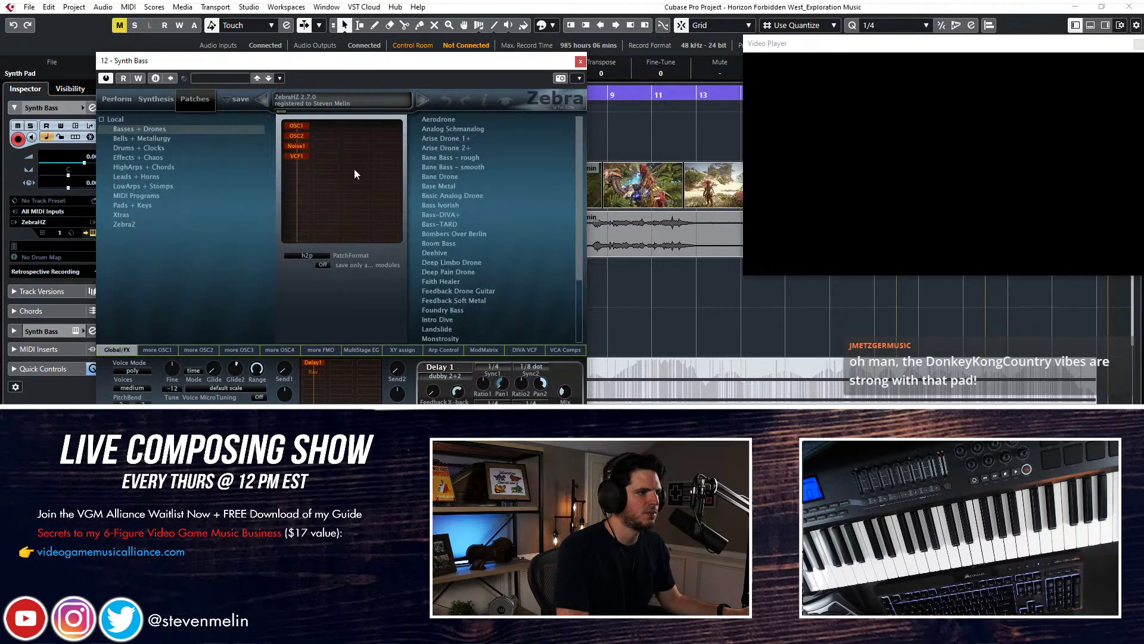
Audition the Bane Drone, Base Metal and Bass Ivorish patches, then load Basic Analog Drone for the Synth Bass
click(449, 177)
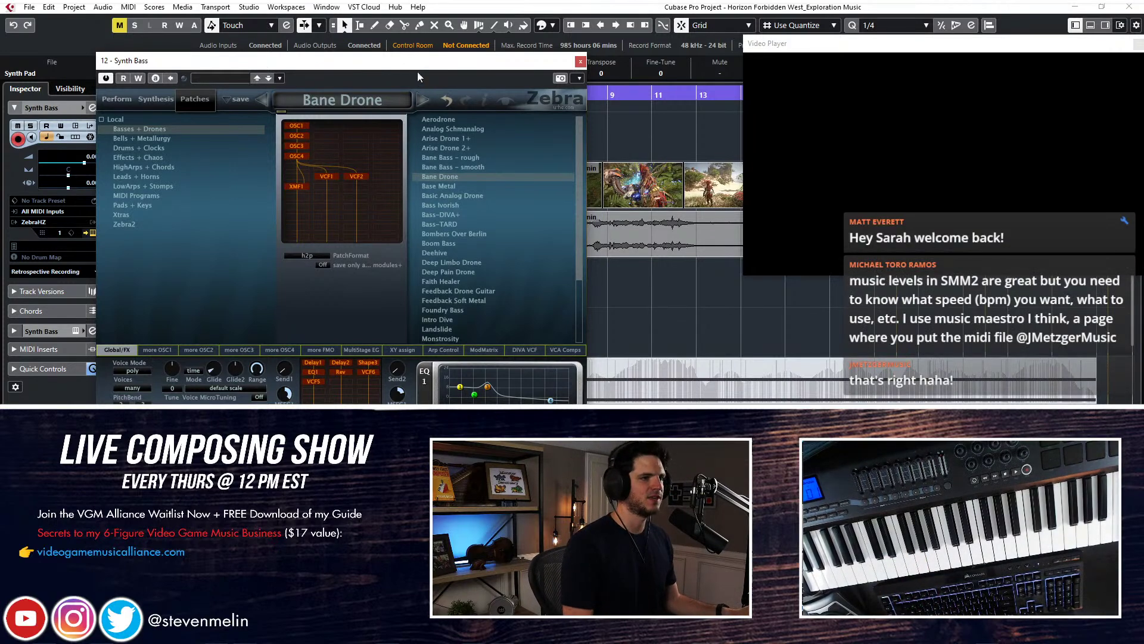
drag(432, 65, 514, 97)
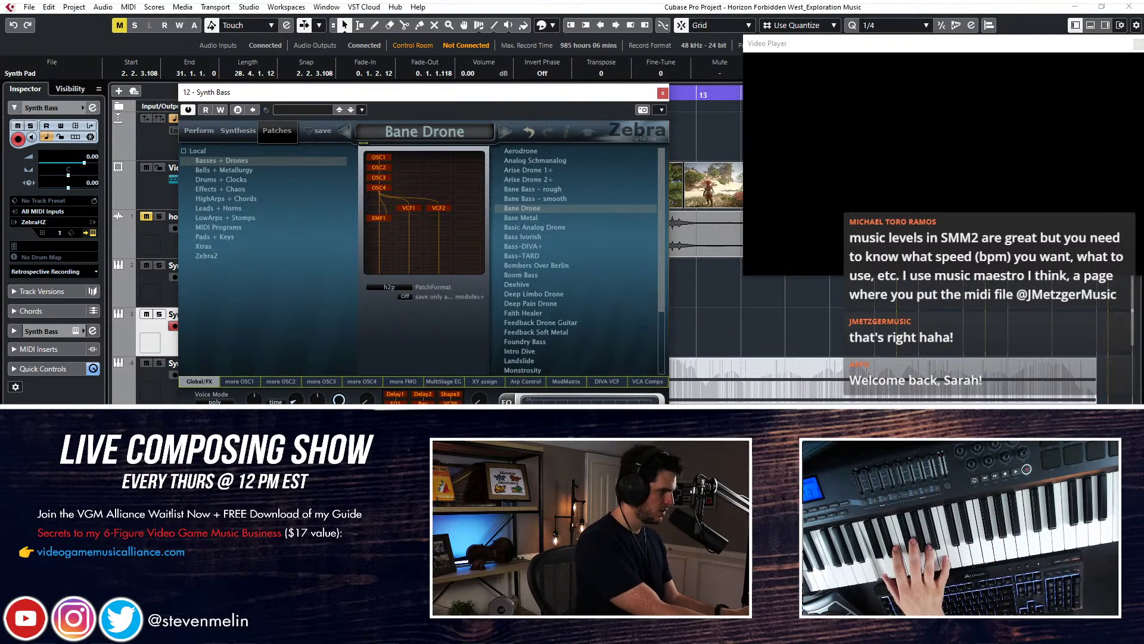
click(543, 218)
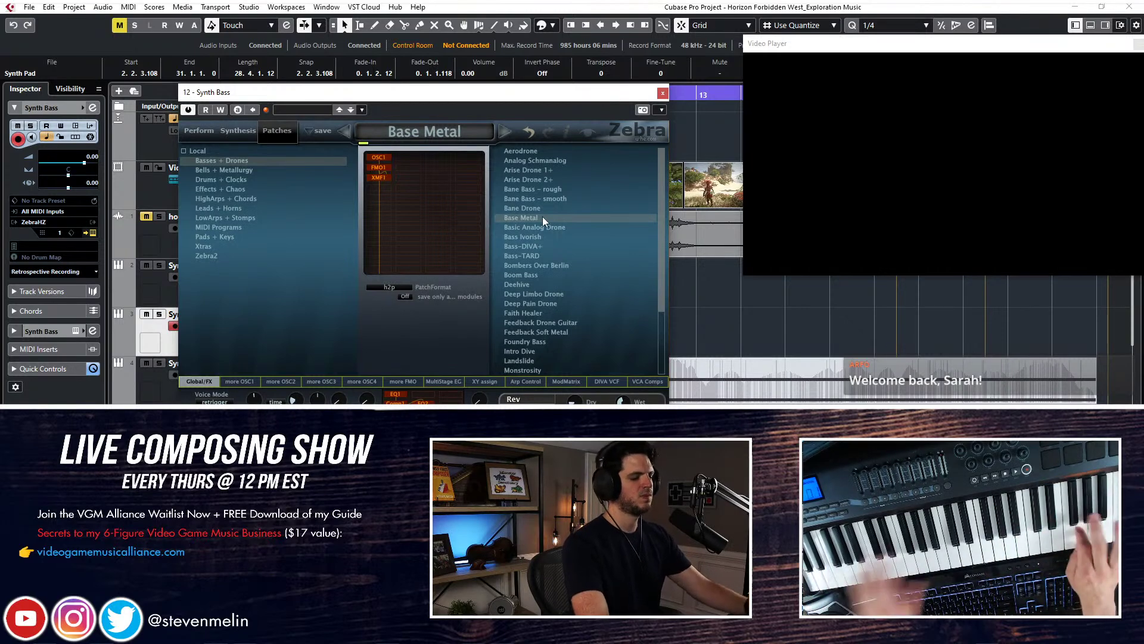
click(537, 235)
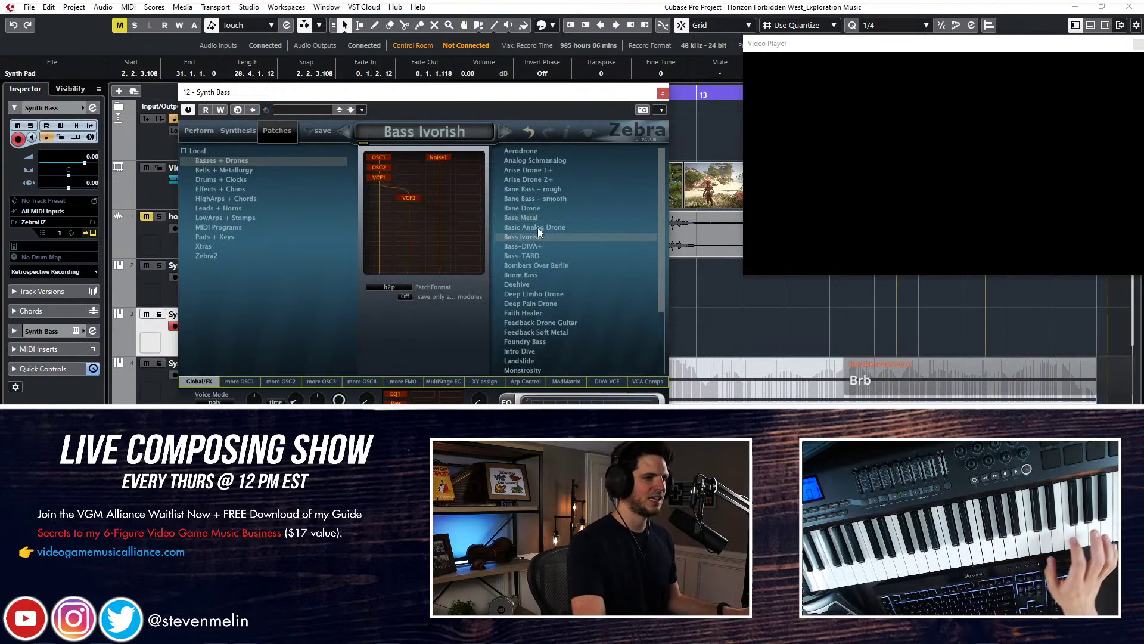
click(538, 227)
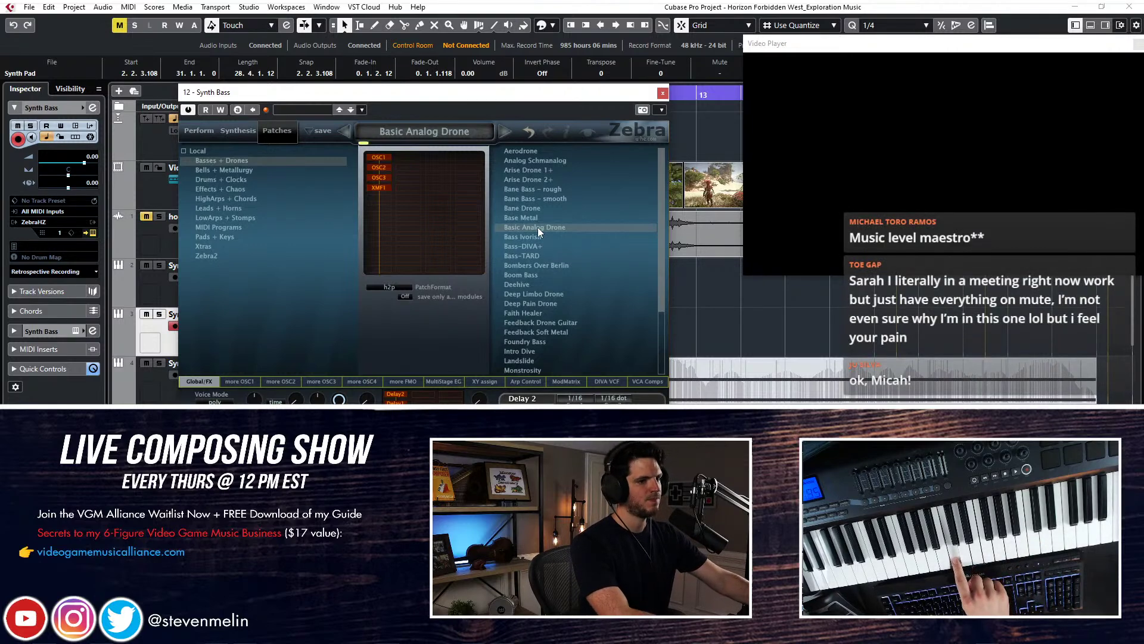
Reopen the Synth Bass instrument from the MixConsole and set its Delay 1 mix to 11.50
click(663, 93)
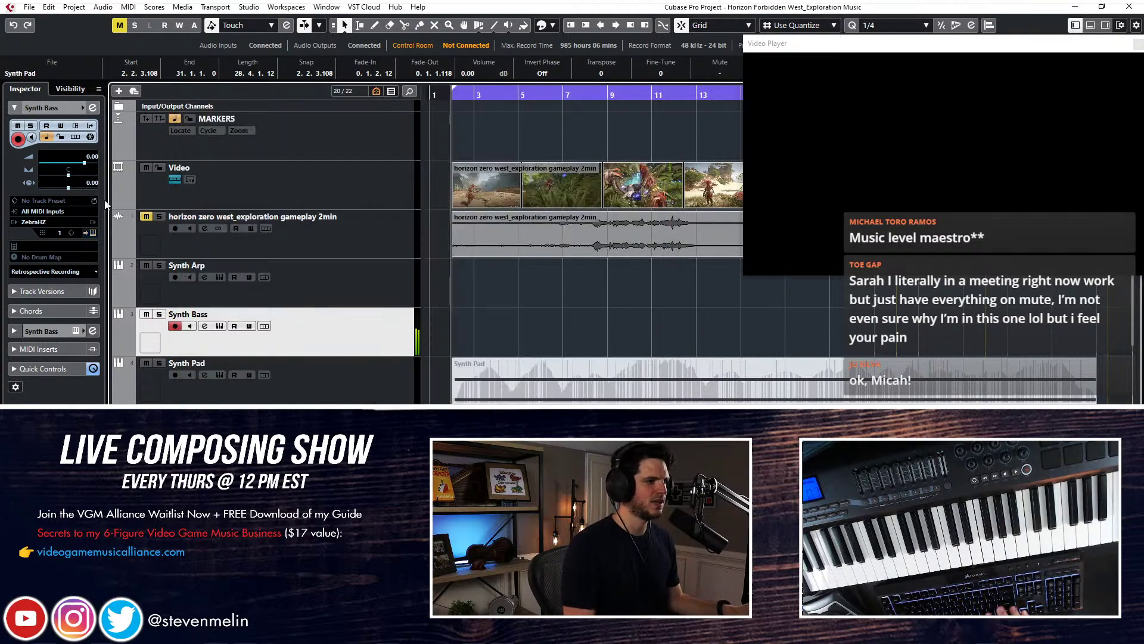
key(F3)
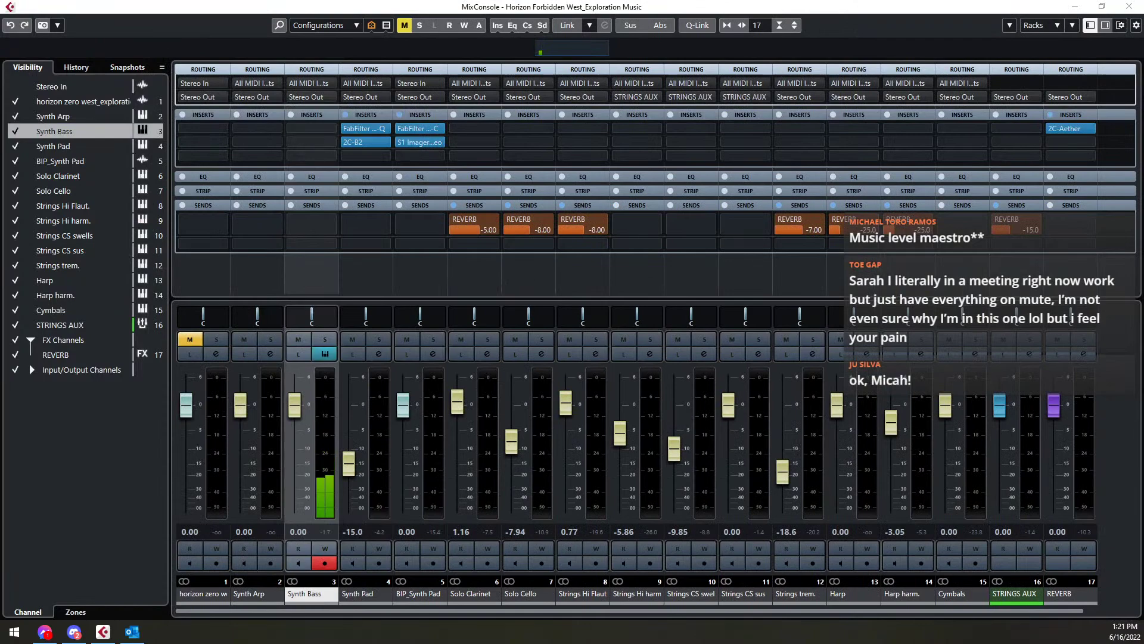
click(324, 354)
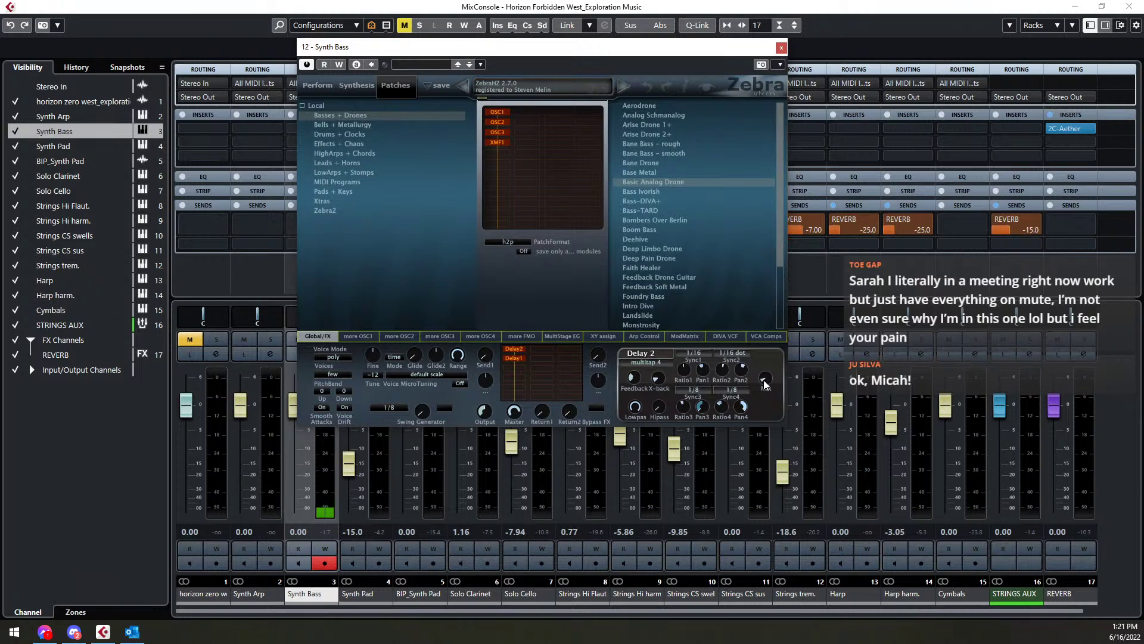
scroll(766, 389, up, 1)
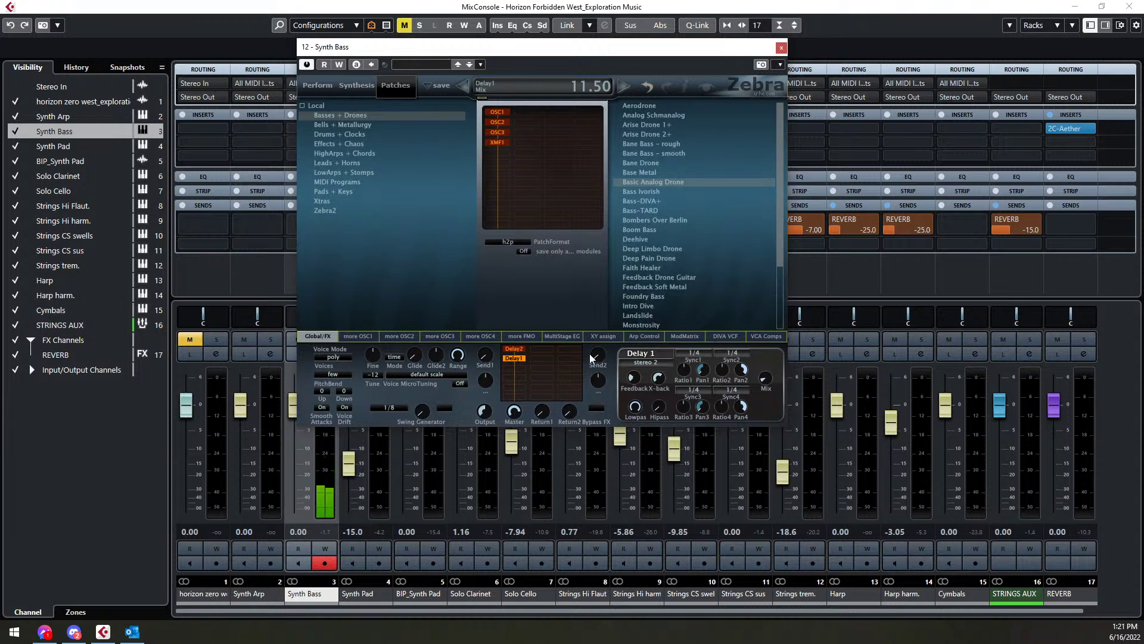
Insert FabFilter Pro-Q in the first insert slot of the Synth Bass channel
click(782, 48)
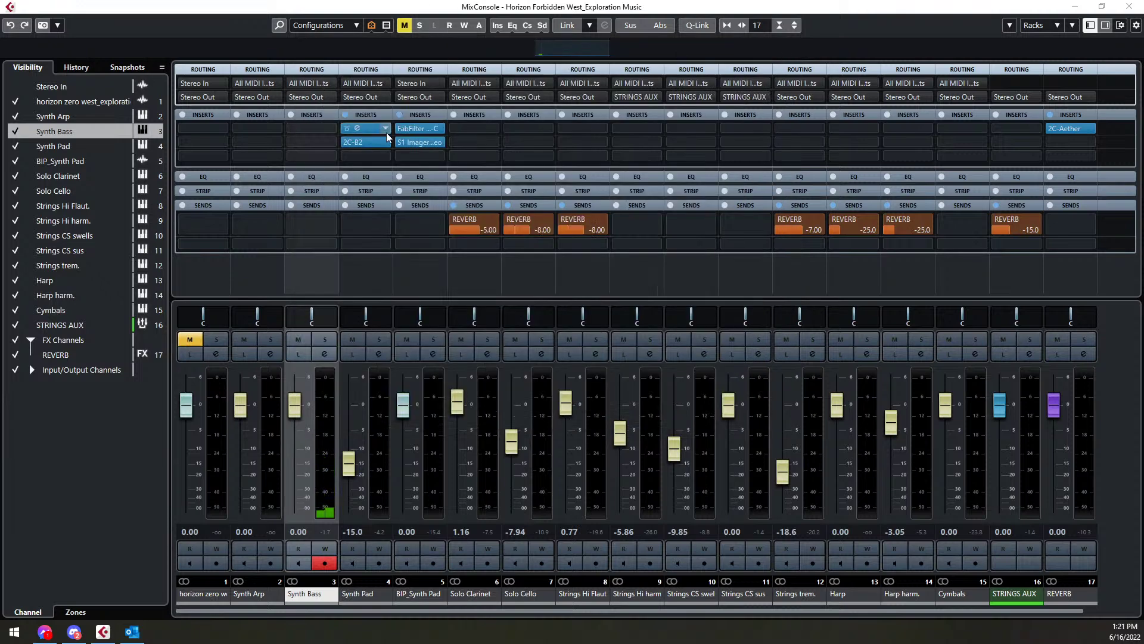
click(323, 125)
text(pro-q)
key(Return)
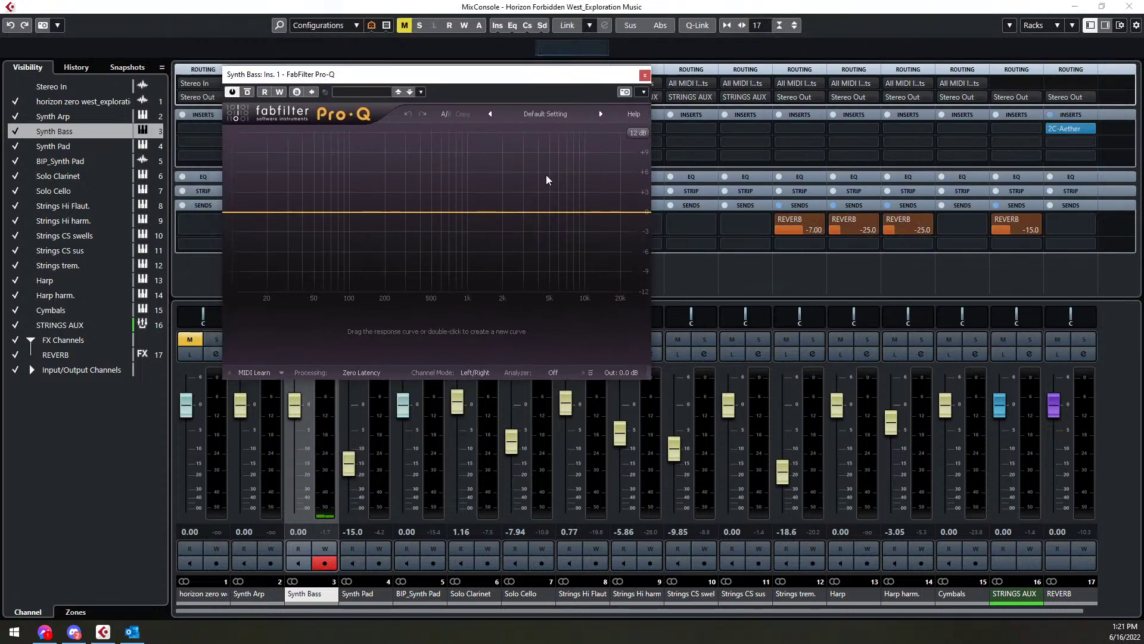
Add a high cut near 19 kHz and a low cut near 20 Hz to the Synth Bass Pro-Q curve
click(640, 217)
drag(626, 229, 618, 232)
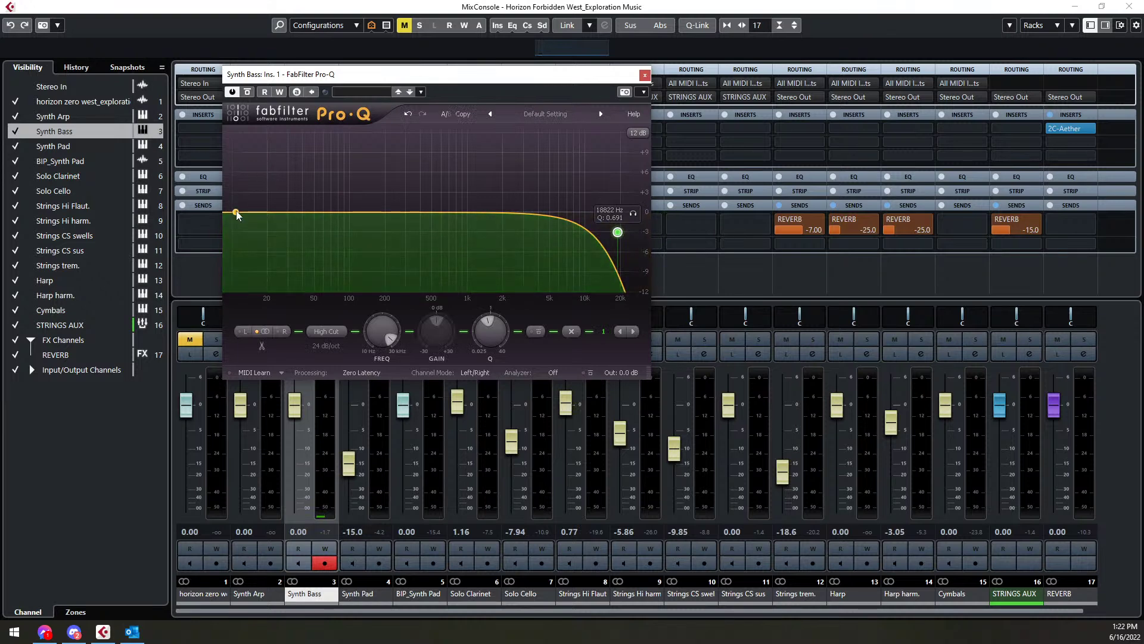
drag(223, 212, 255, 230)
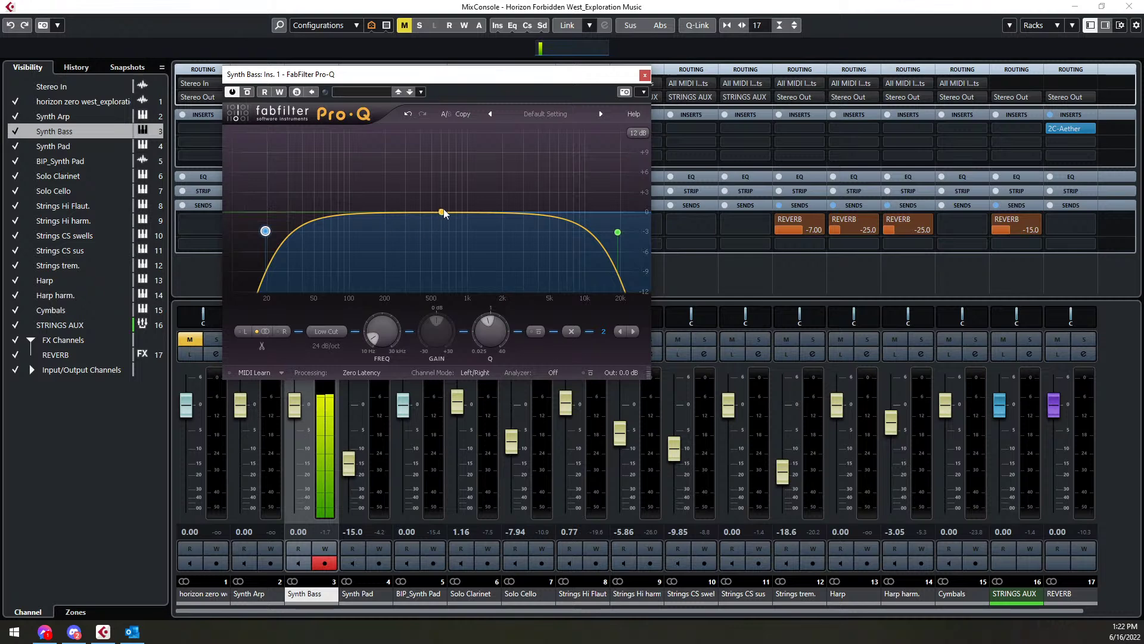
mouse_move(265, 231)
mouse_down()
mouse_move(451, 252)
mouse_move(305, 249)
mouse_move(233, 225)
mouse_move(267, 245)
mouse_up()
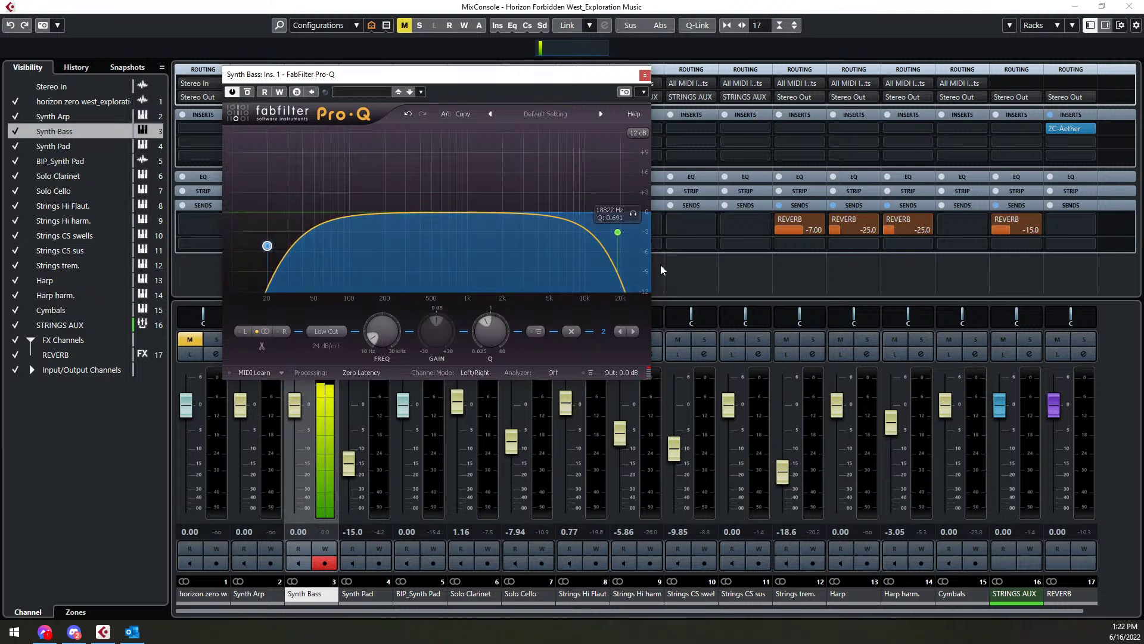
Bring the high cut down to about 3 kHz with a lower Q and add a shallow dip near 400 Hz
drag(618, 232, 502, 271)
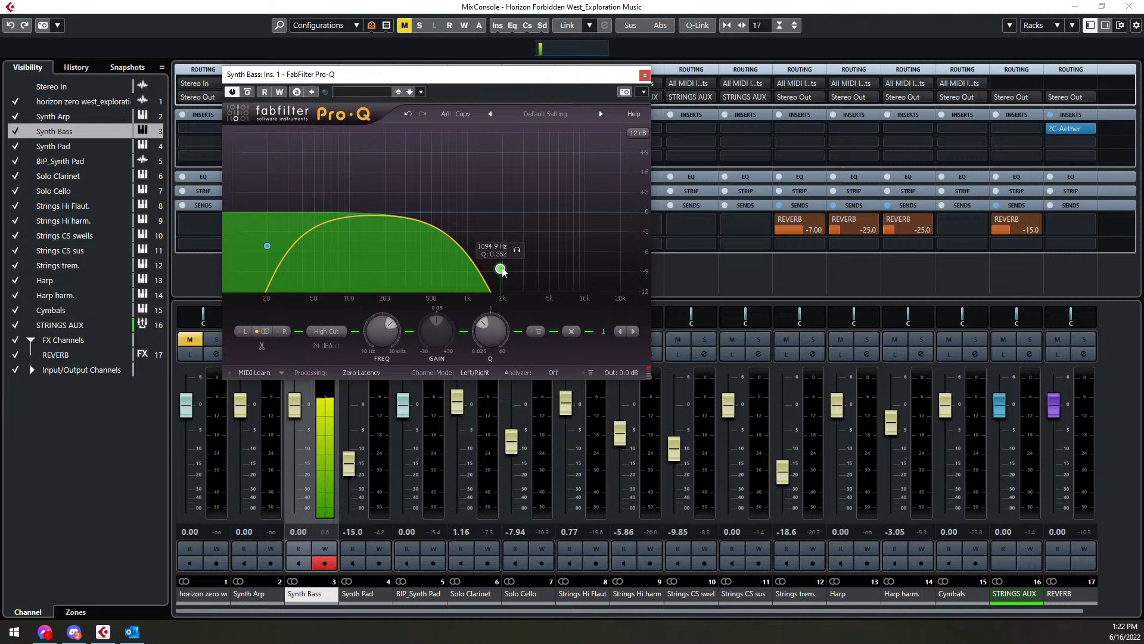
drag(502, 271, 525, 290)
double_click(378, 207)
drag(378, 207, 421, 219)
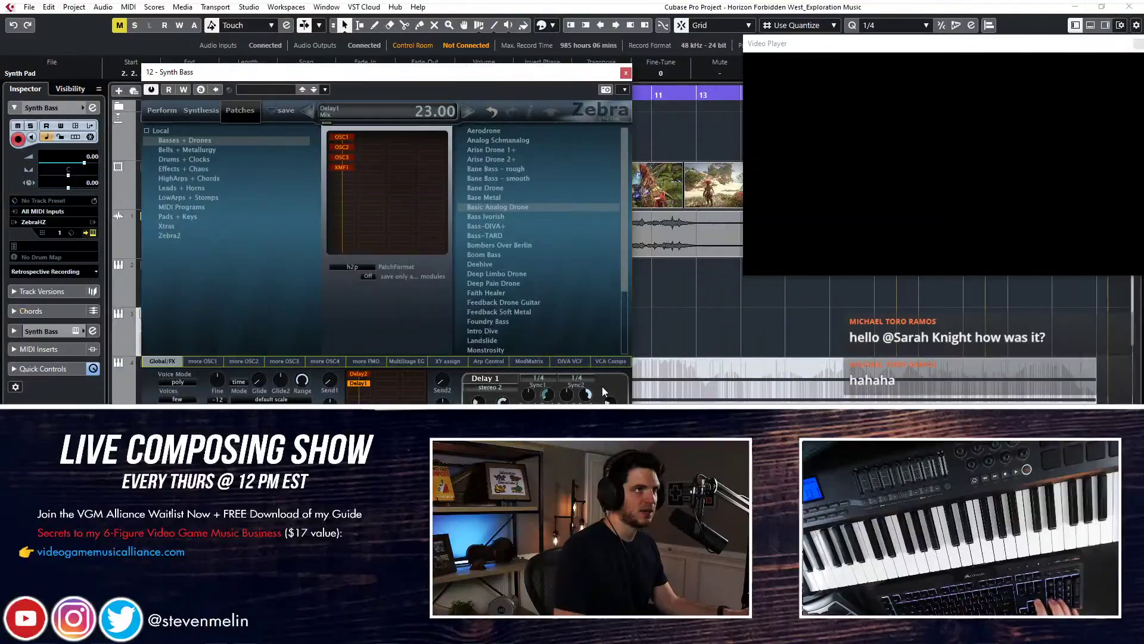
Set the Synth Bass patch's Delay 1 mix to 23.50 and its Delay 2 feedback to 18.00
drag(602, 399, 609, 405)
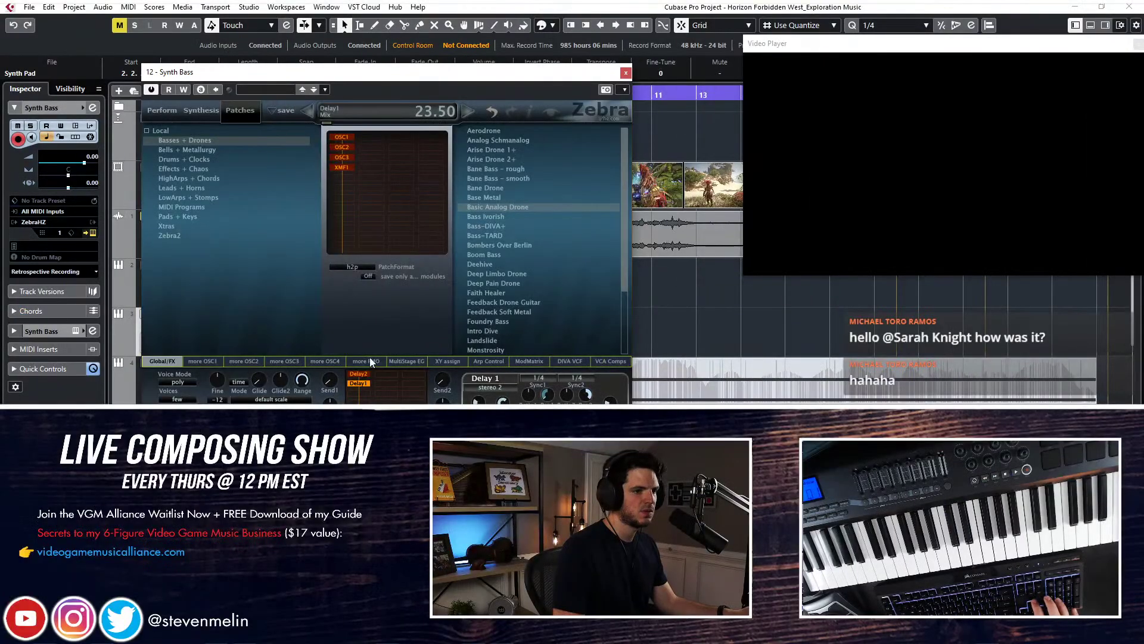
click(358, 374)
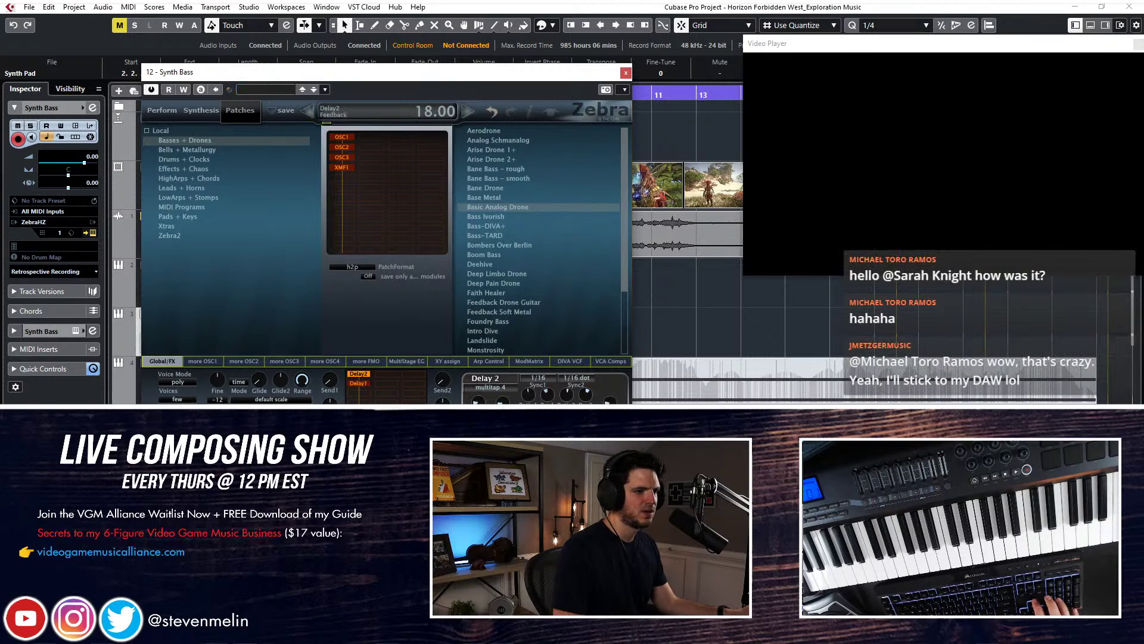
click(367, 384)
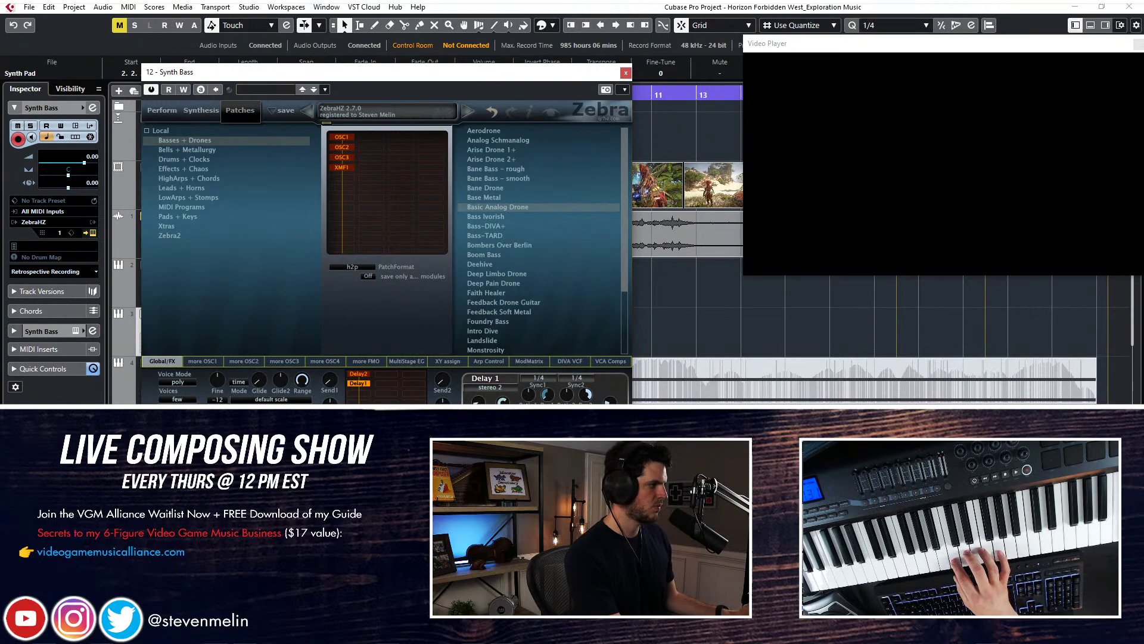
Shift the Synth Bass Pro-Q high cut to about 2566 Hz with a Q of about 0.216 and close the equalizer
mouse_move(494, 292)
mouse_down()
mouse_move(539, 295)
mouse_move(485, 298)
mouse_up()
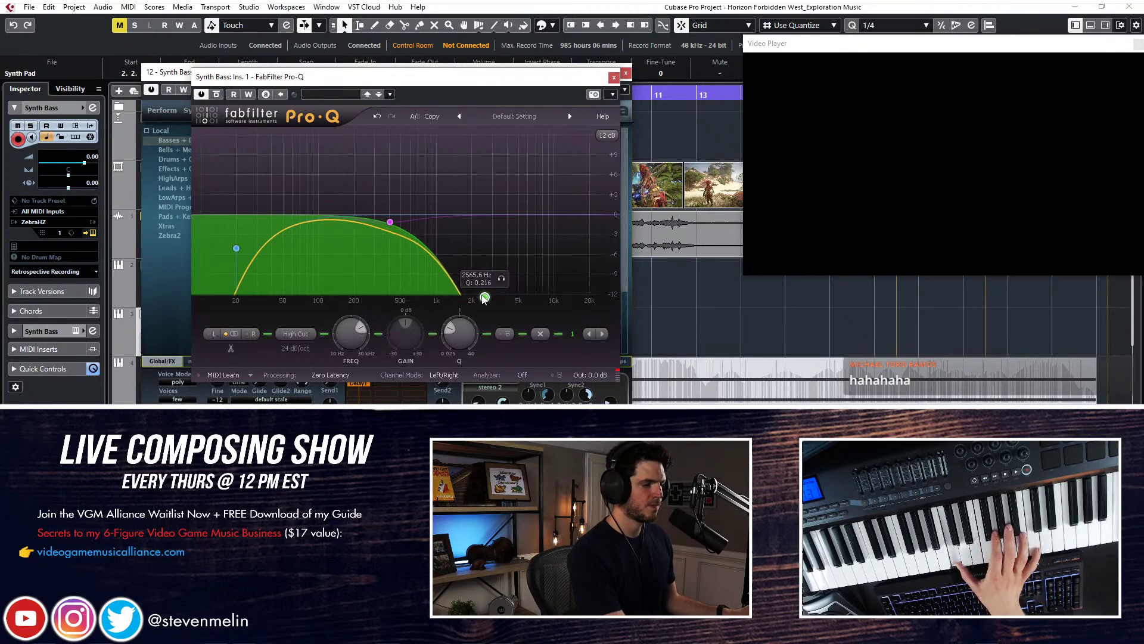
click(615, 79)
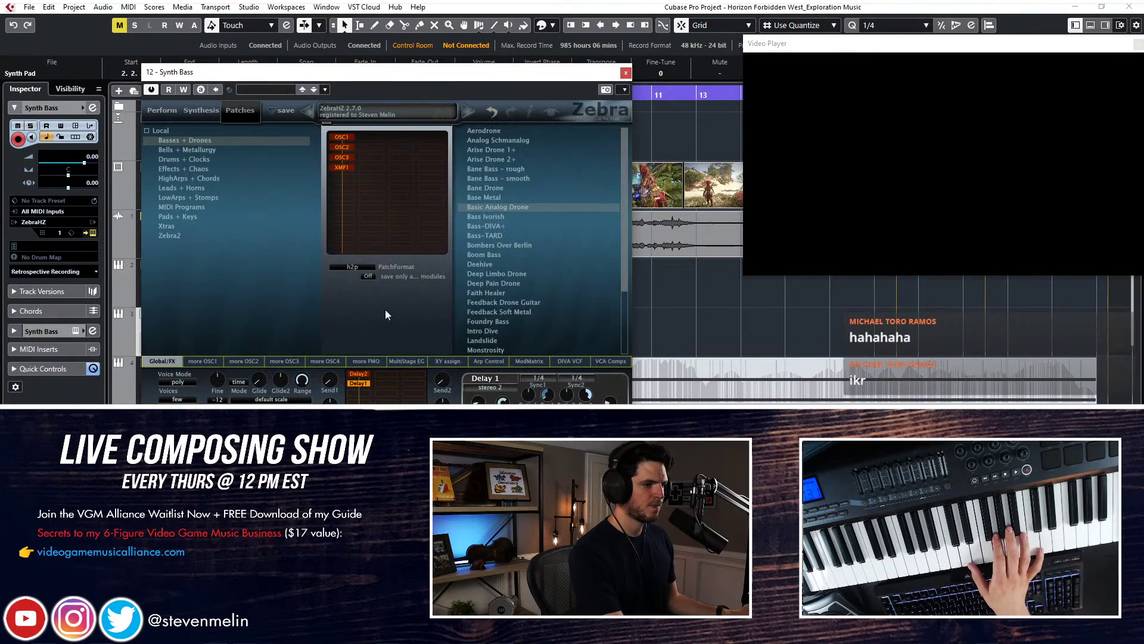
Set the Delay 1 X-back to 19.00 and the Delay 2 feedback to 6.50 in the Synth Bass patch
drag(503, 402, 502, 421)
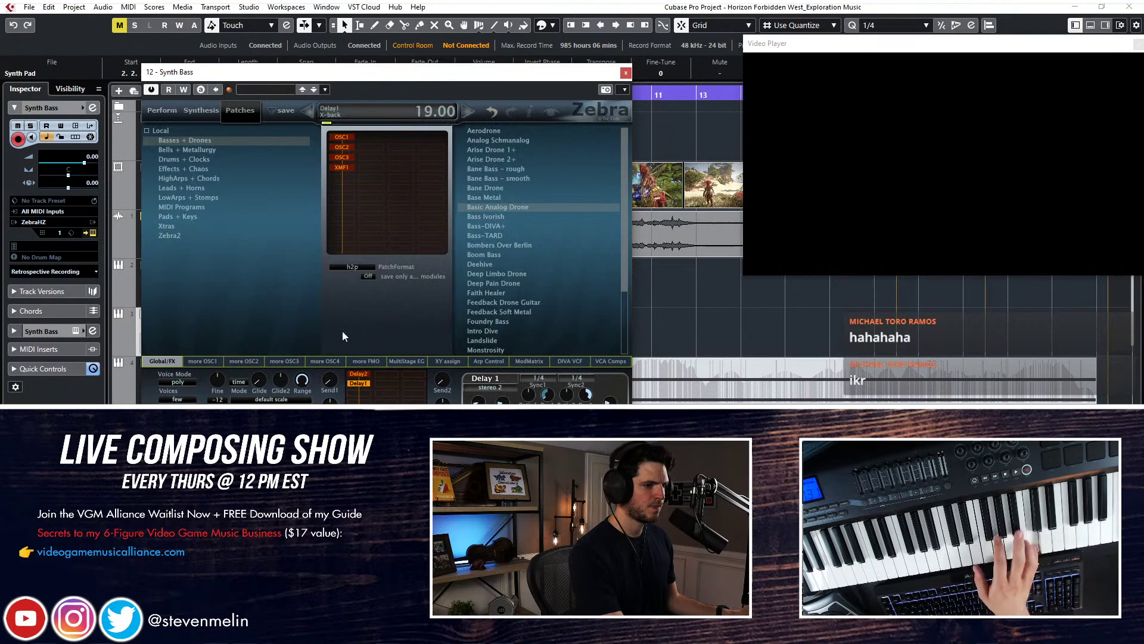
click(358, 374)
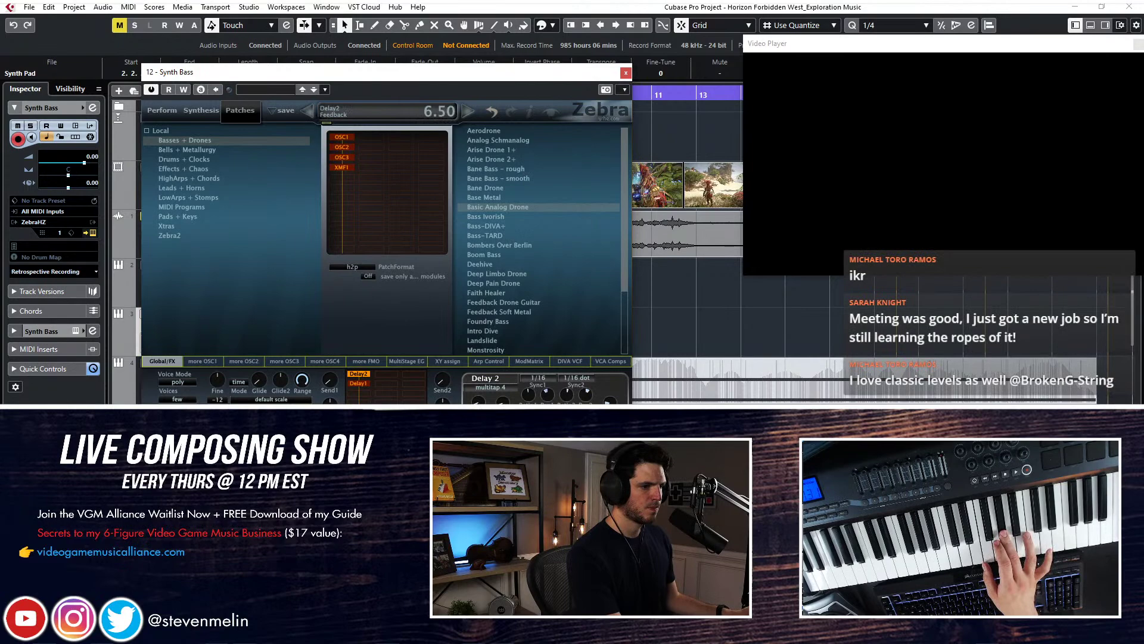
click(364, 382)
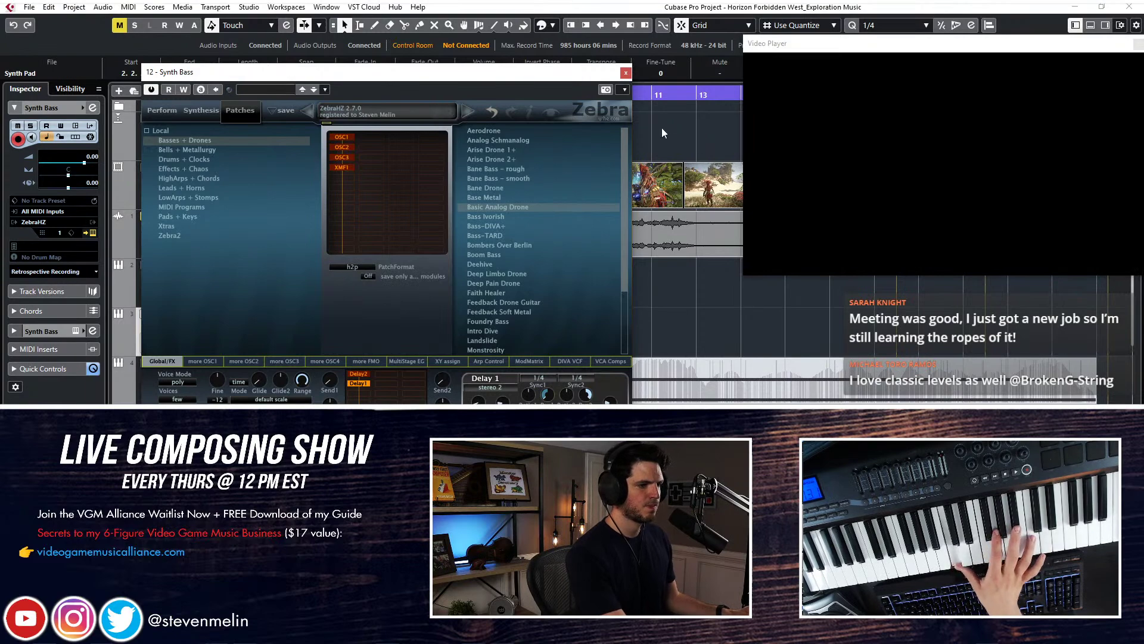
Close the Synth Bass instrument and lower the track's volume to -6.89 dB
click(625, 74)
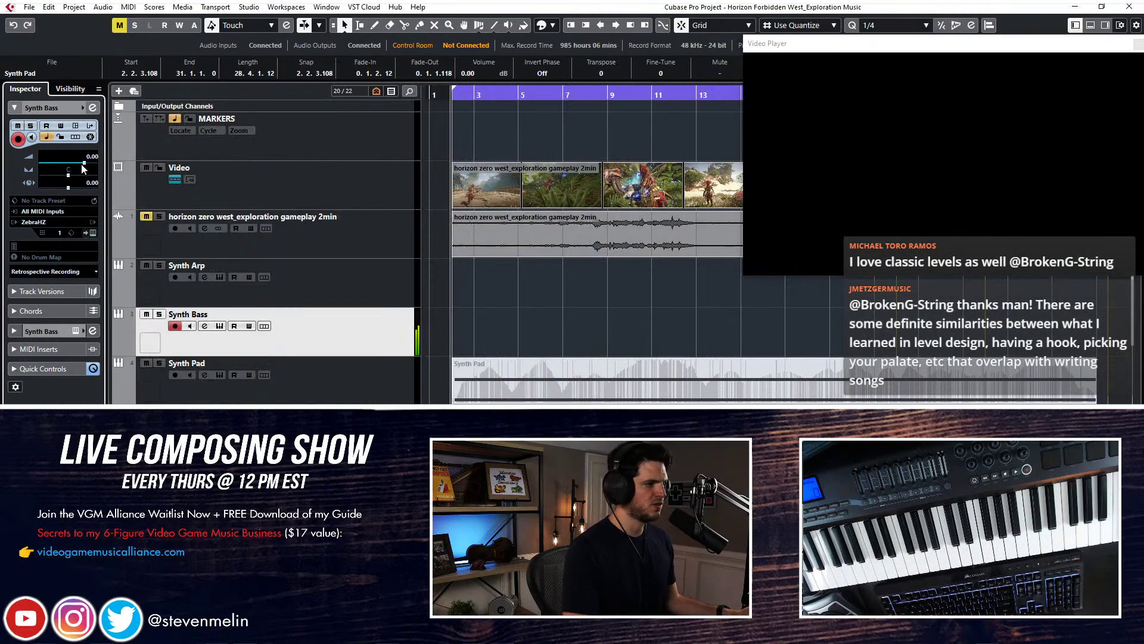
drag(71, 166, 69, 167)
click(578, 338)
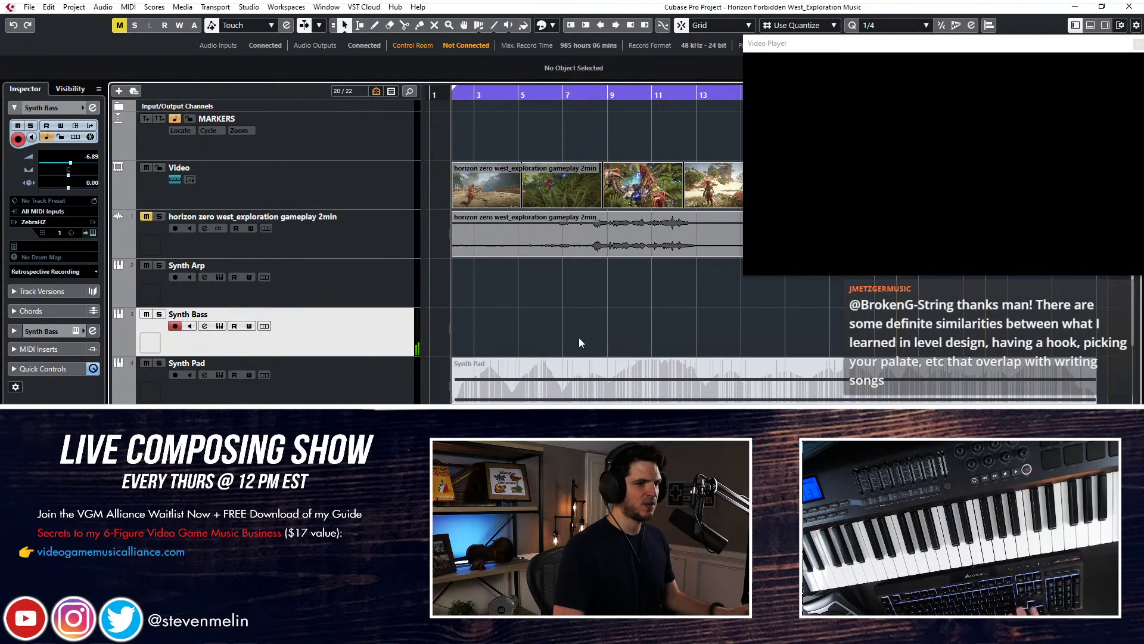
Look over the arrangement down to the string tracks and briefly play the cue around bar 9
key(g)
key(g)
key(g)
key(shift+g)
key(shift+g)
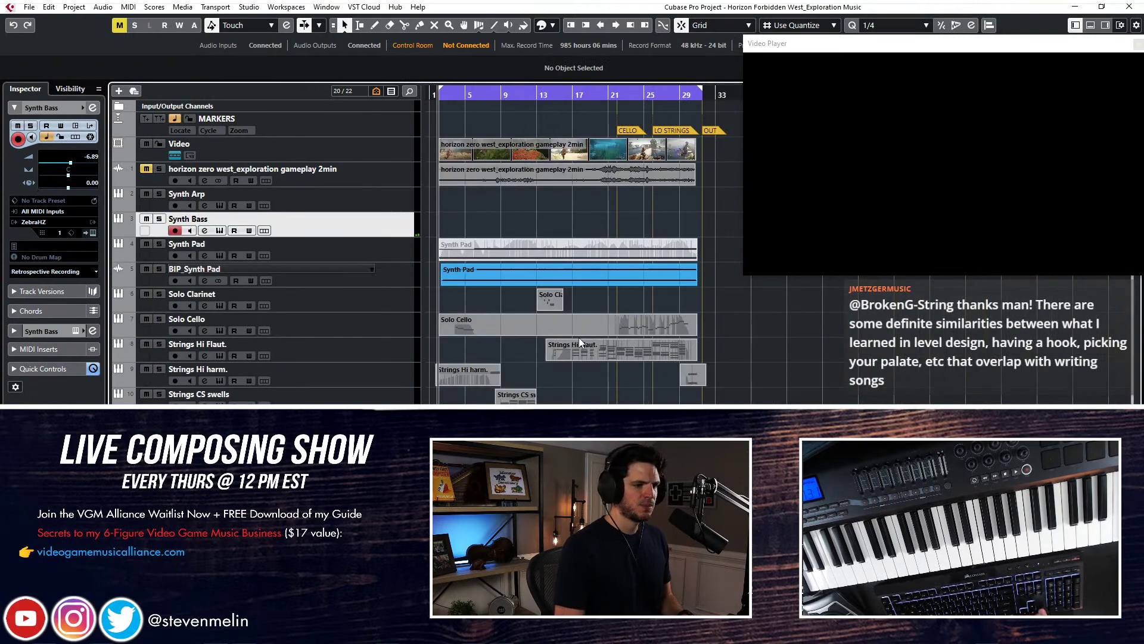
key(h)
key(h)
key(shift+h)
scroll(307, 163, down, 3)
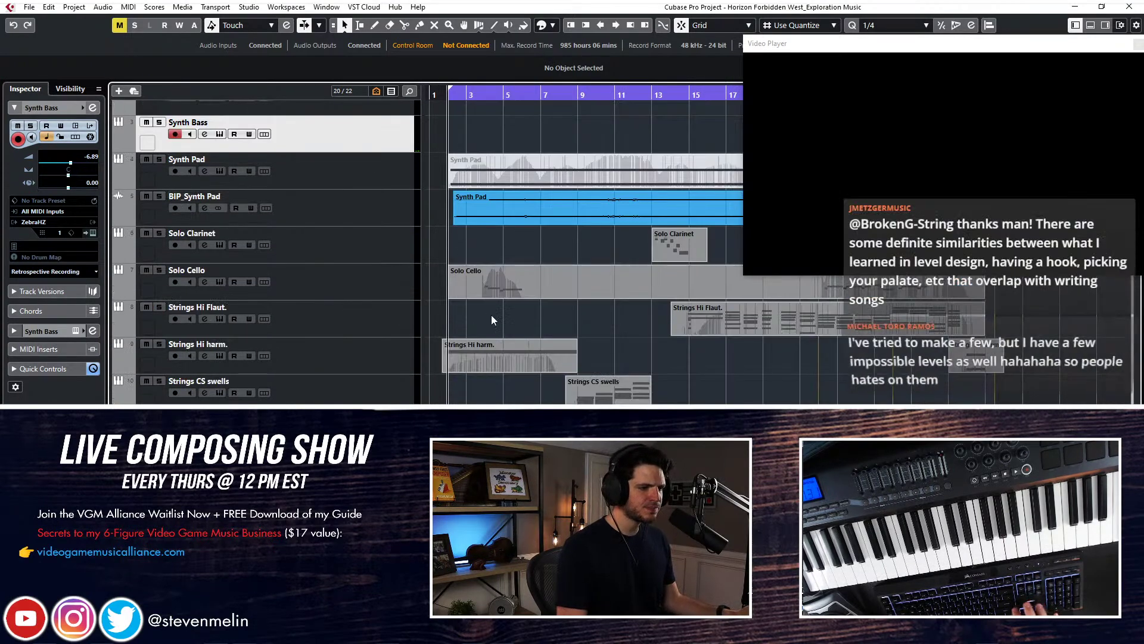
scroll(460, 389, down, 2)
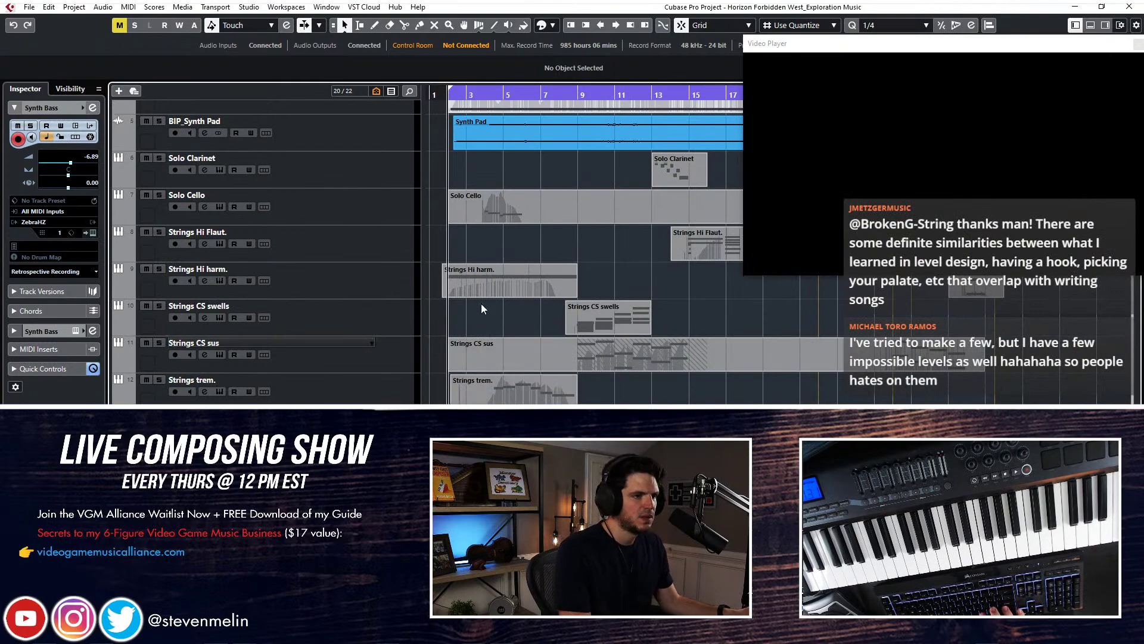
key(space)
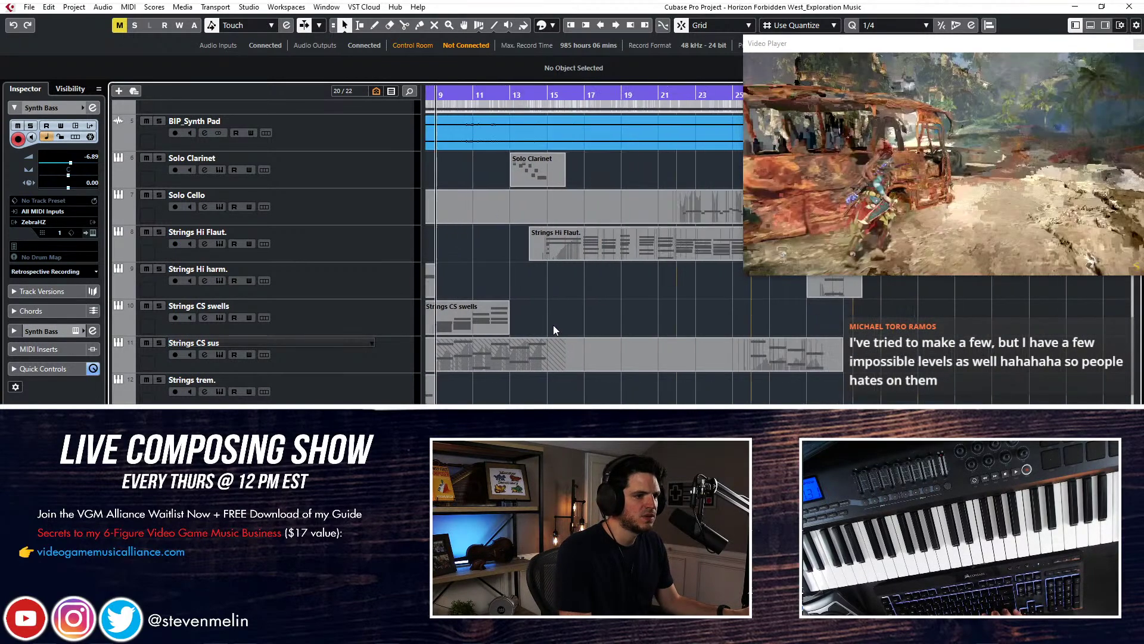
key(space)
Try to glue the overlapping parts on the Strings CS sus track
right_click(516, 351)
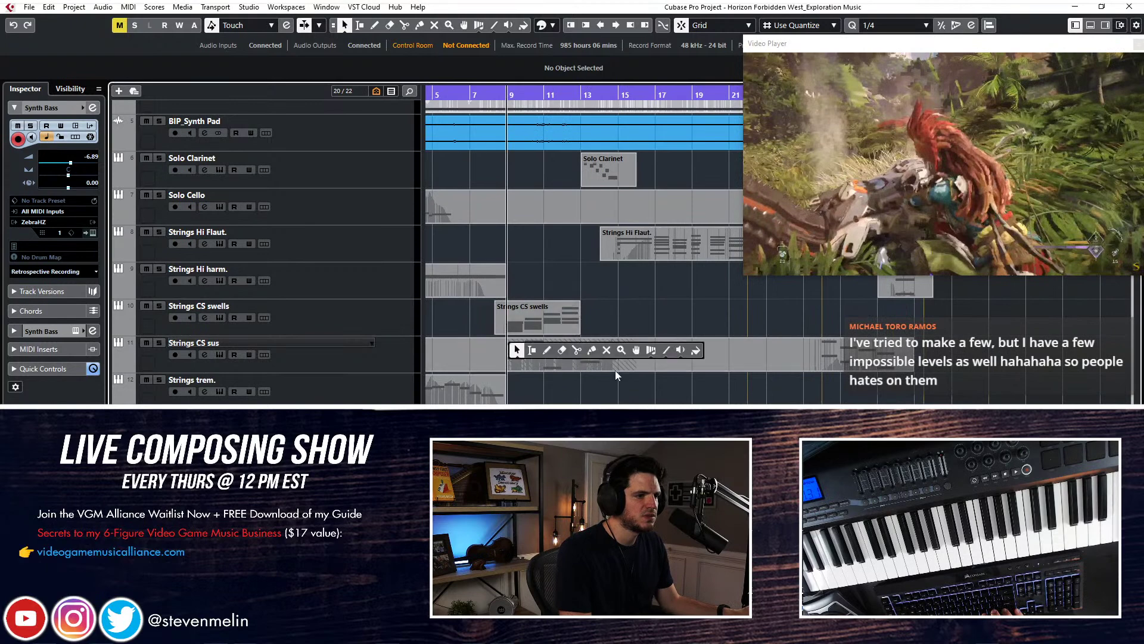
click(590, 350)
right_click(488, 337)
click(487, 337)
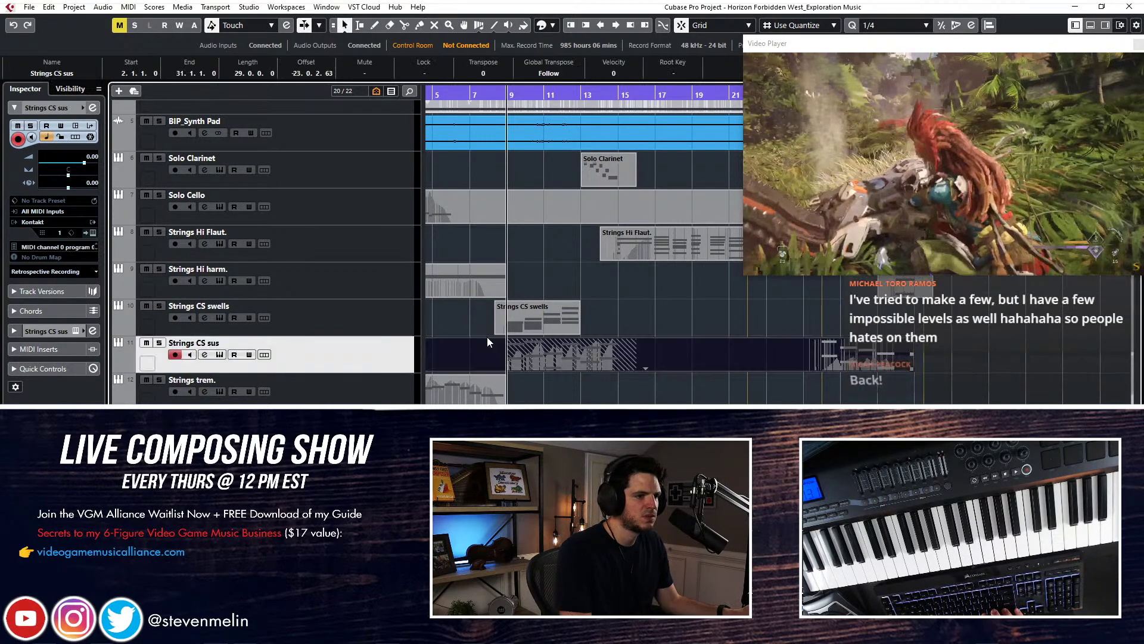
Open the Strings CS sus part in the Key Editor and check which notes it holds between bars 8 and 28
double_click(488, 338)
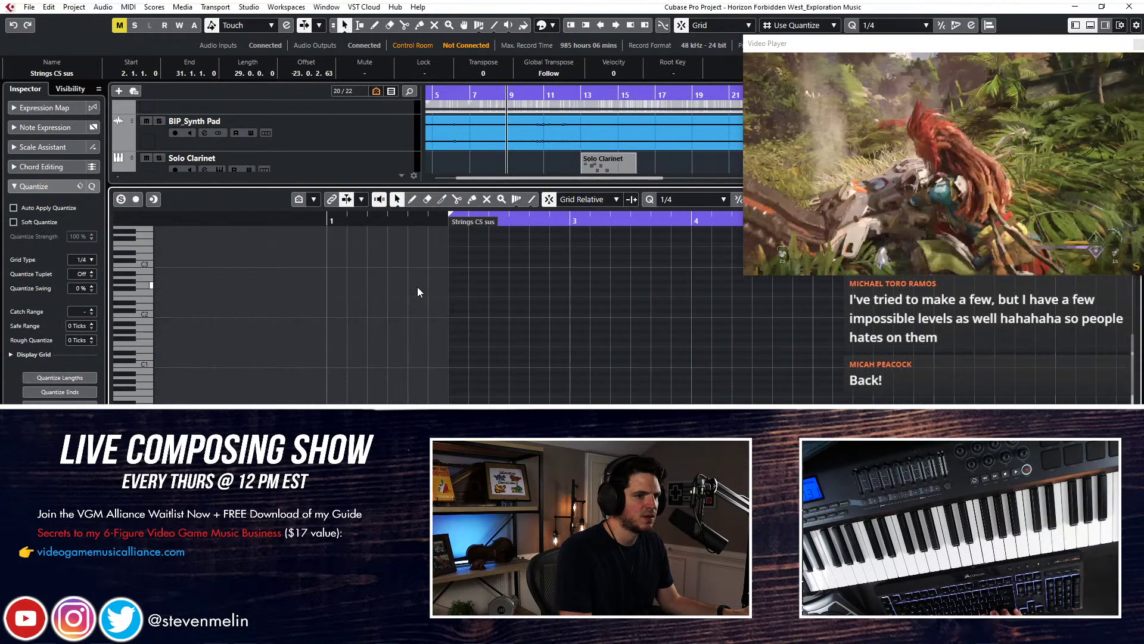
key(ctrl+e)
double_click(481, 352)
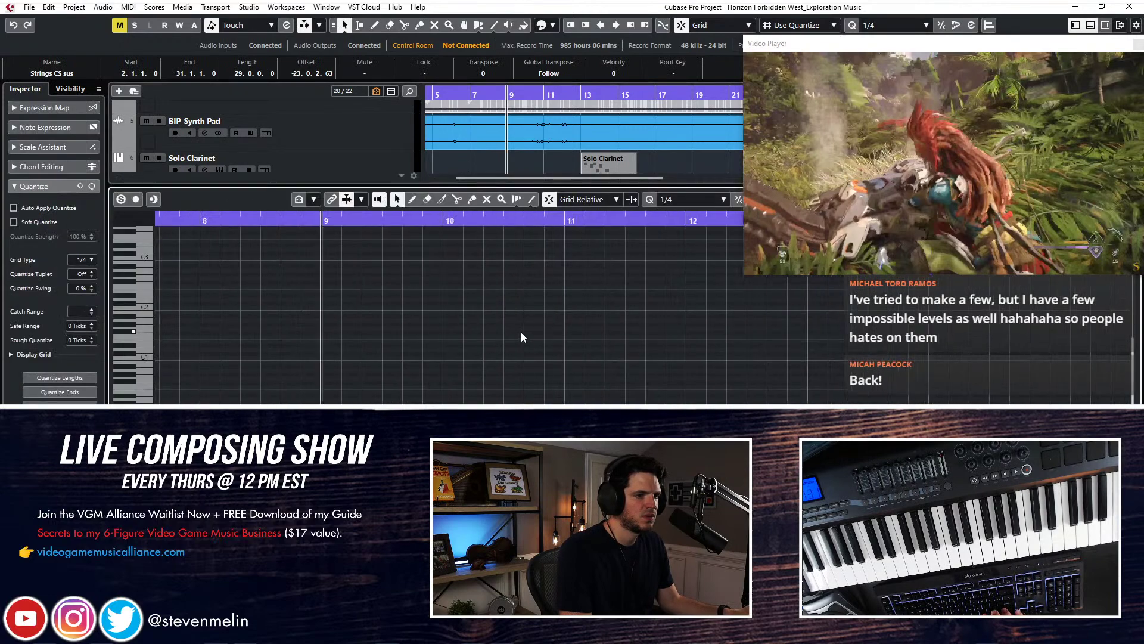
key(ctrl+e)
double_click(535, 342)
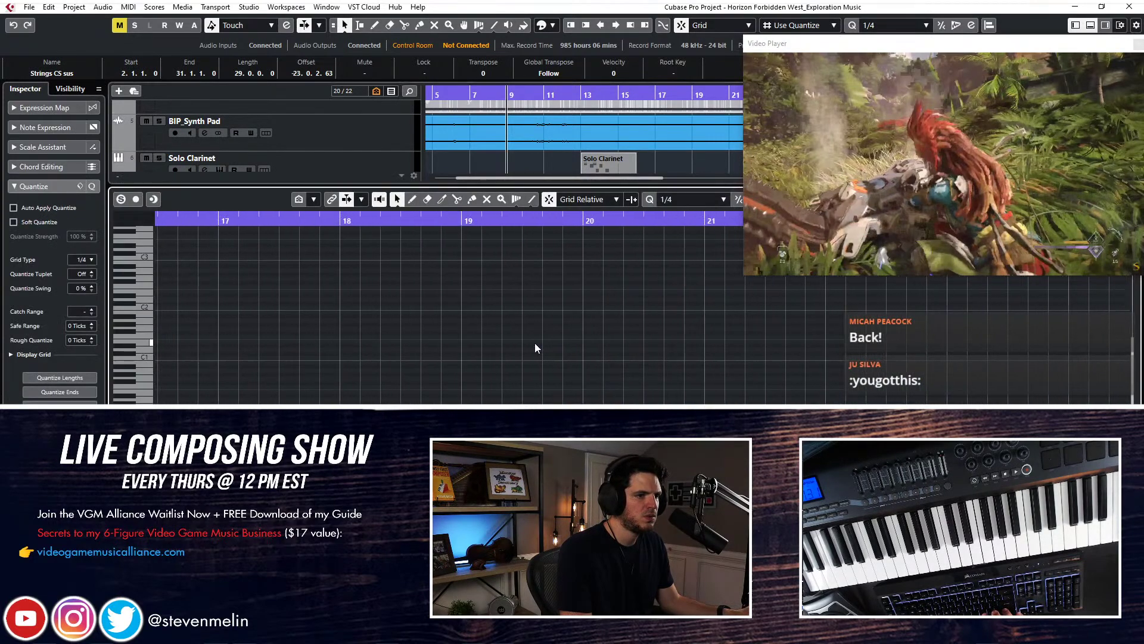
scroll(534, 342, right, 7)
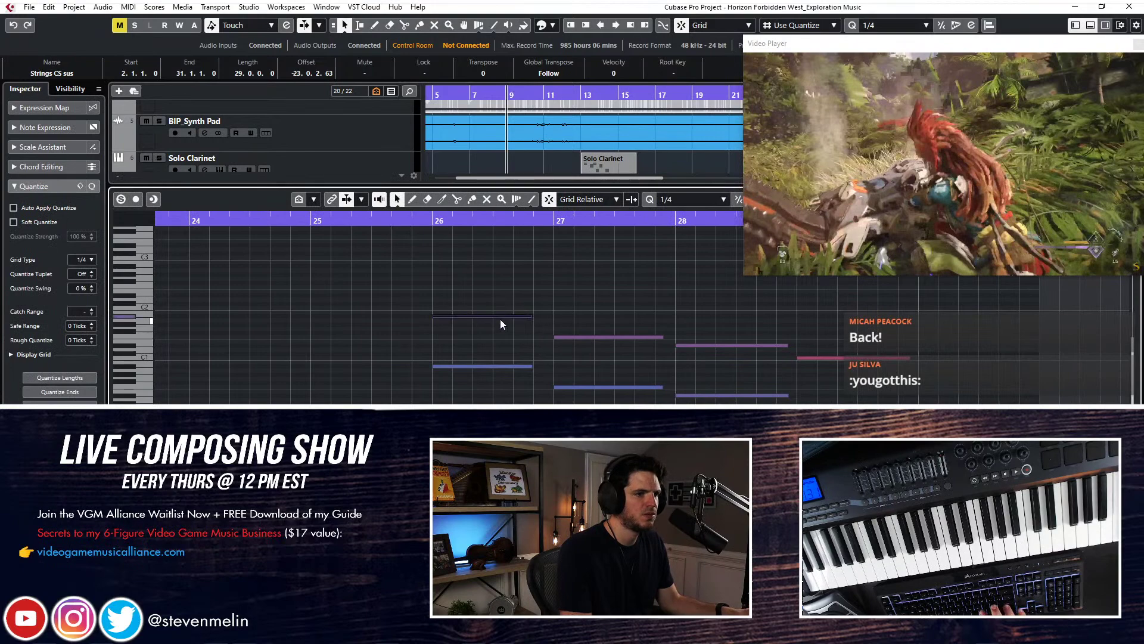
key(ctrl+e)
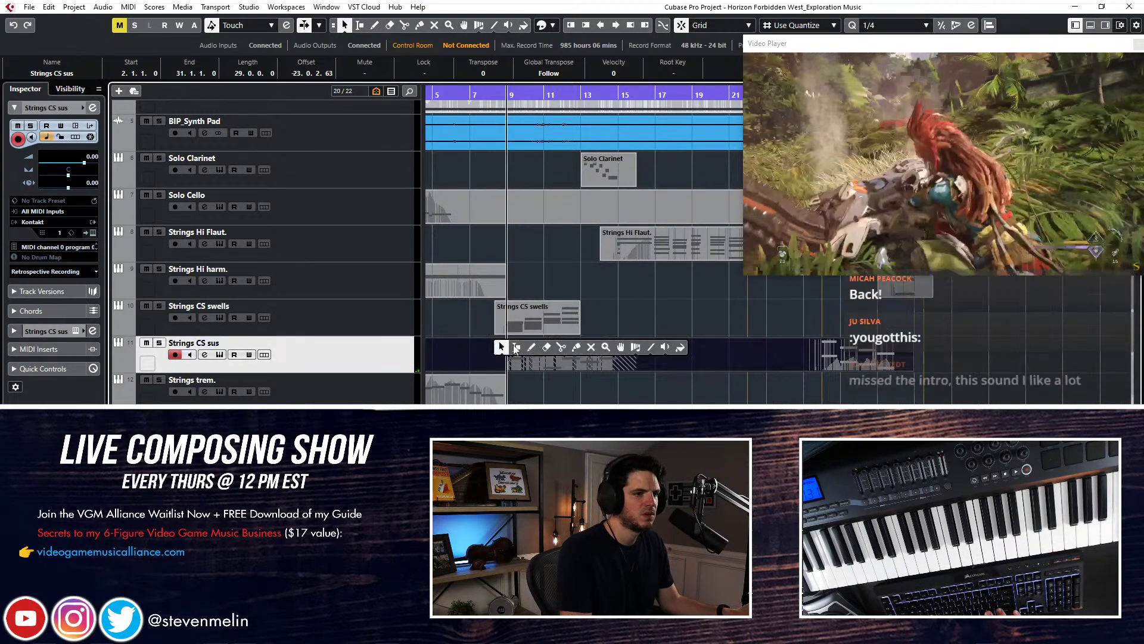
Glue the overlapping parts on the Strings CS sus track into a single part
key(4)
click(473, 338)
key(1)
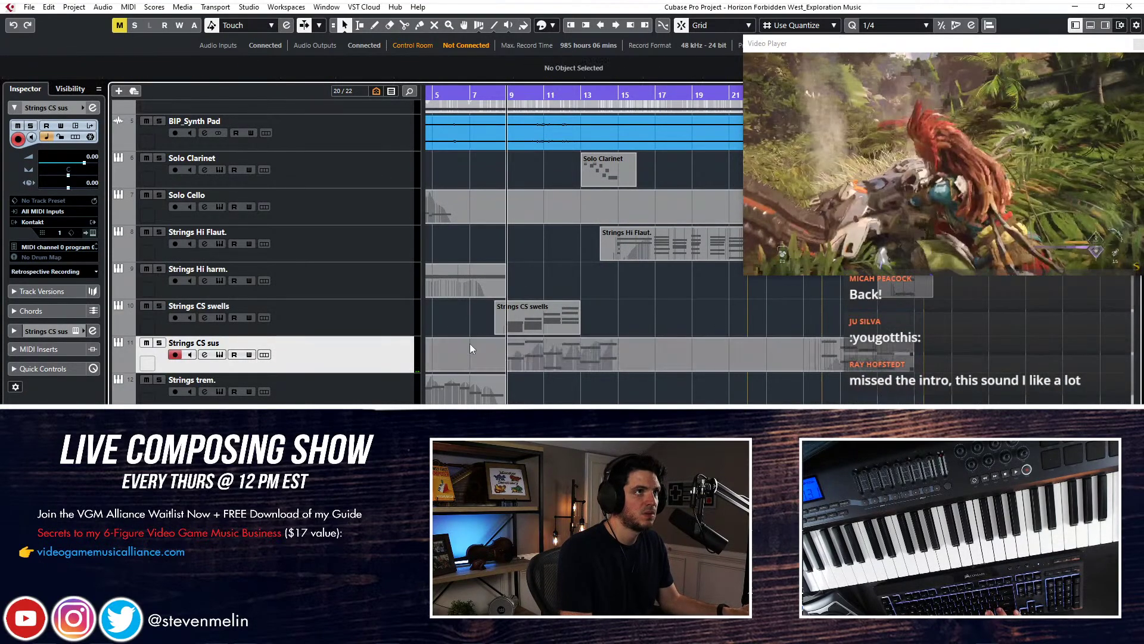
Open the glued Strings CS sus part and audition its upper bass-line notes from bar 9 to bar 14
double_click(470, 344)
scroll(580, 289, right, 1)
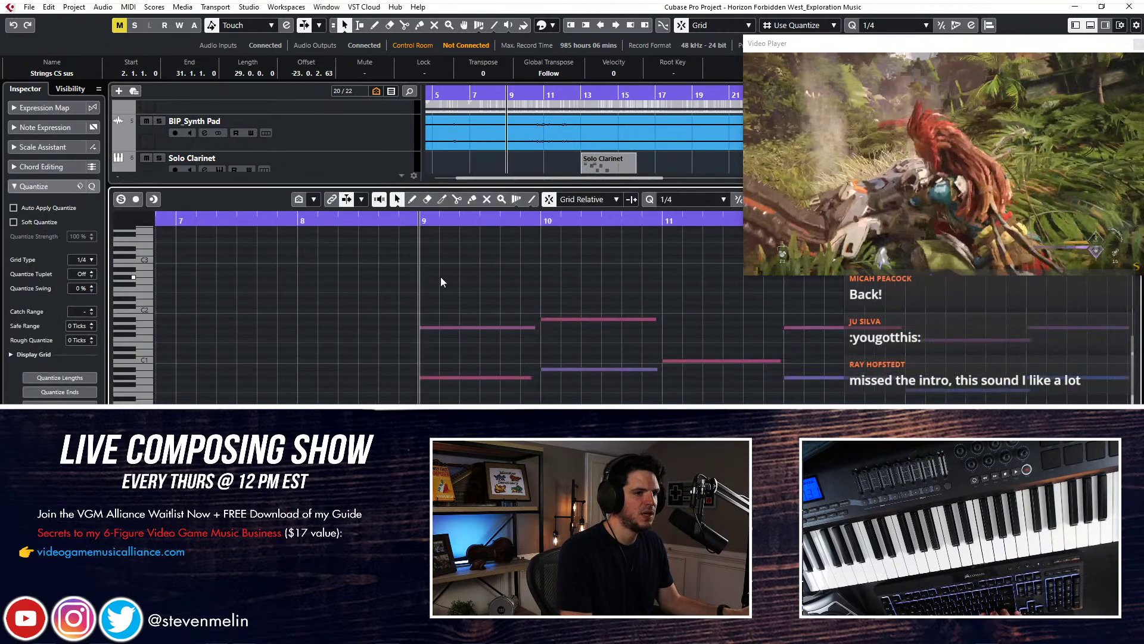
click(487, 328)
click(575, 319)
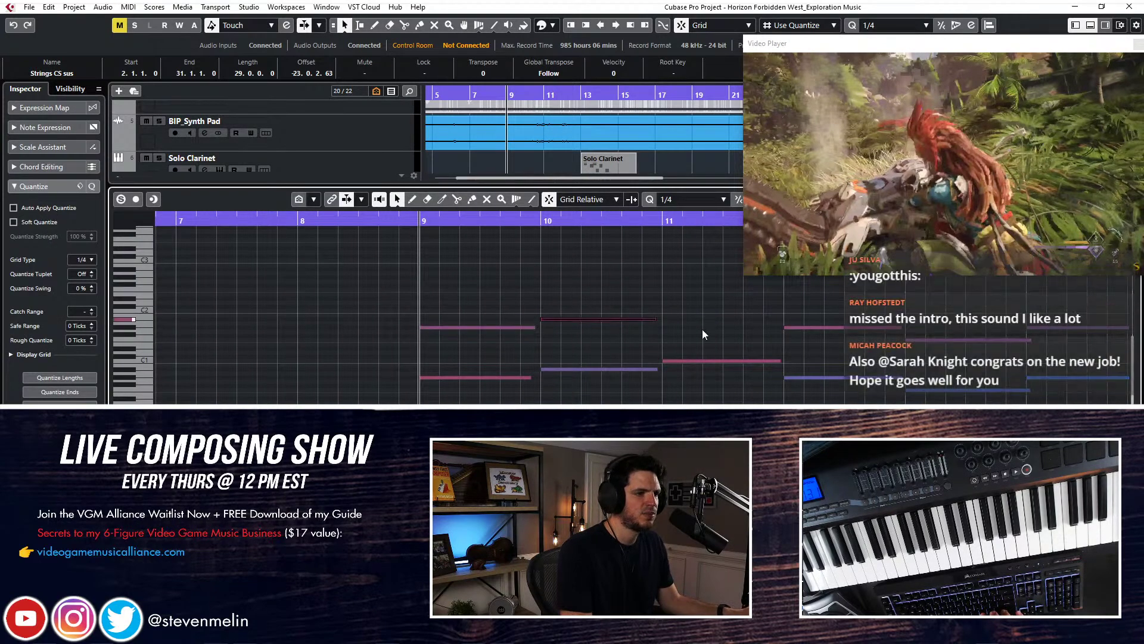
click(692, 360)
click(804, 327)
scroll(687, 279, right, 1)
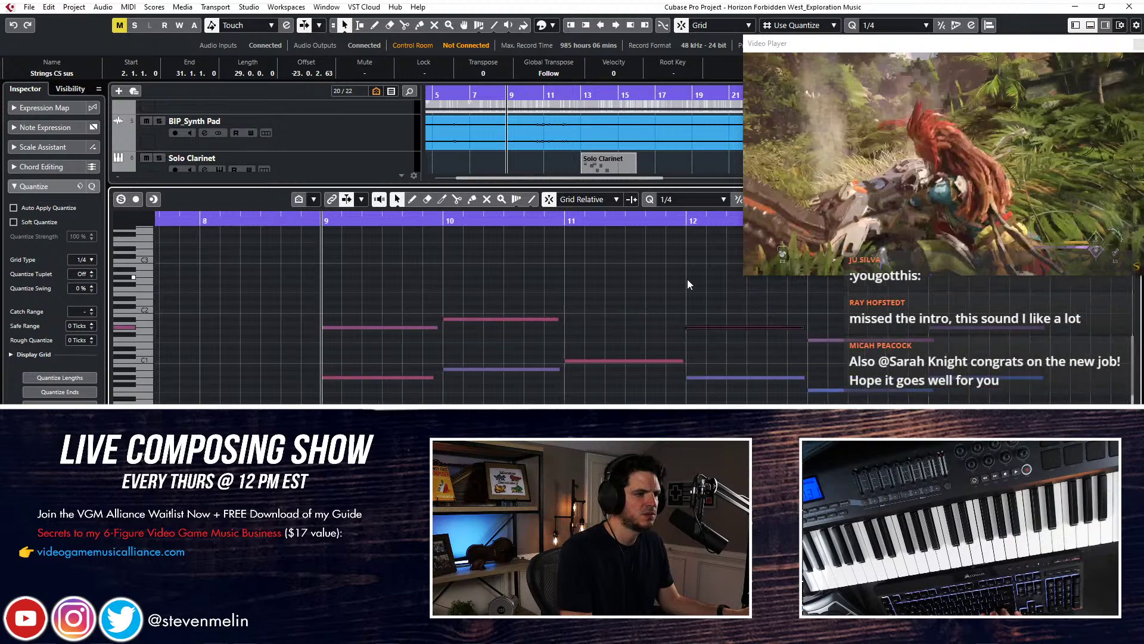
scroll(688, 279, right, 3)
click(555, 340)
click(652, 327)
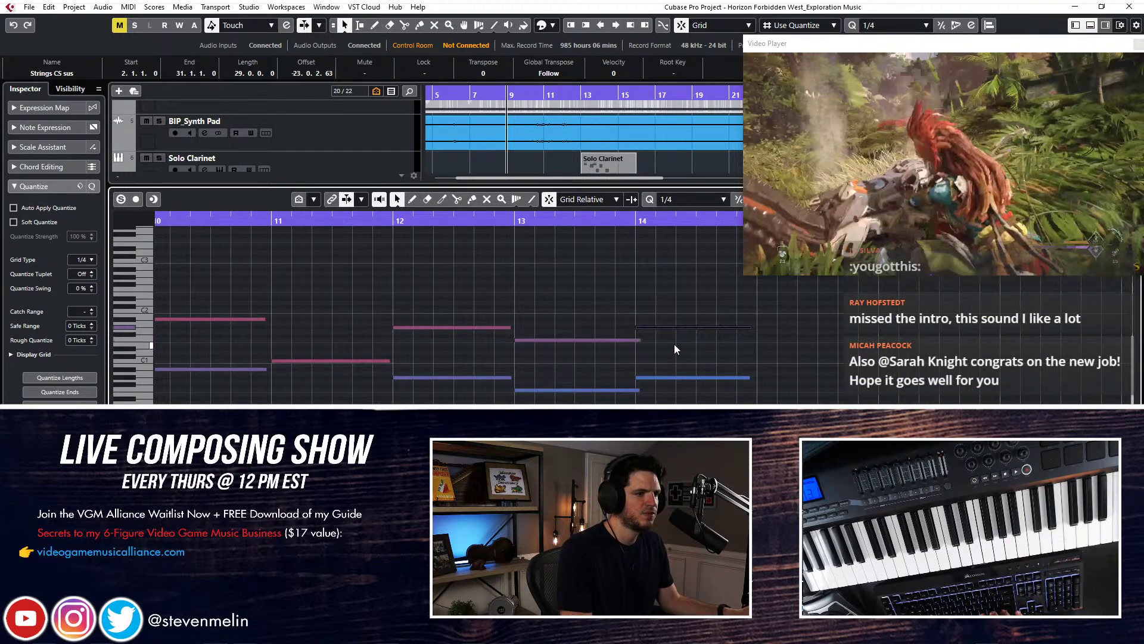
scroll(648, 341, left, 4)
scroll(648, 341, left, 2)
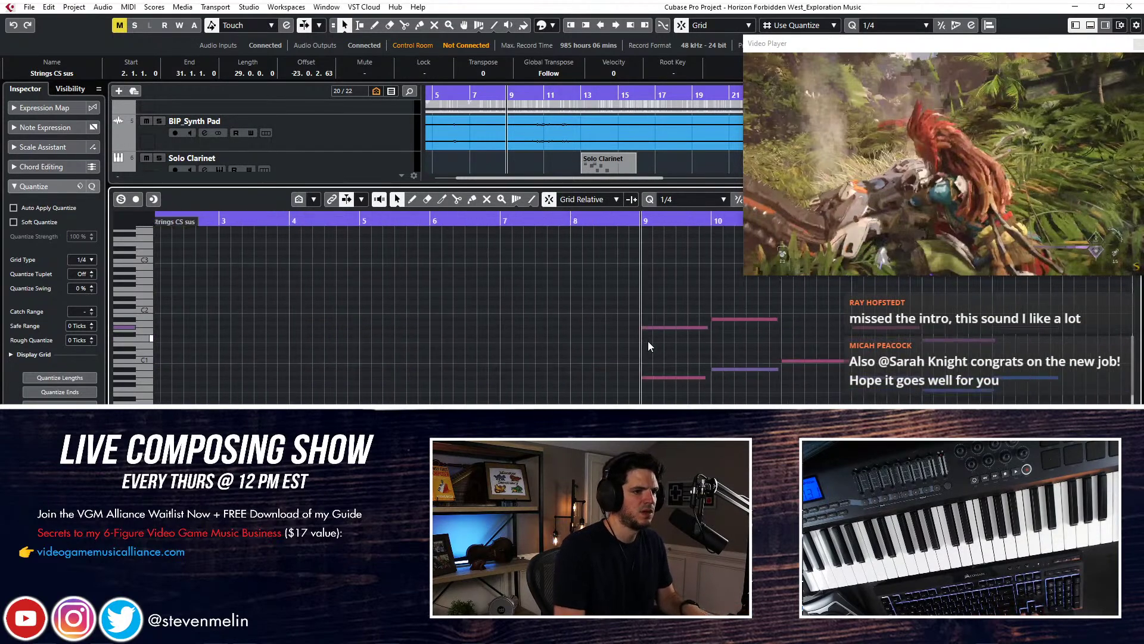
scroll(648, 341, right, 4)
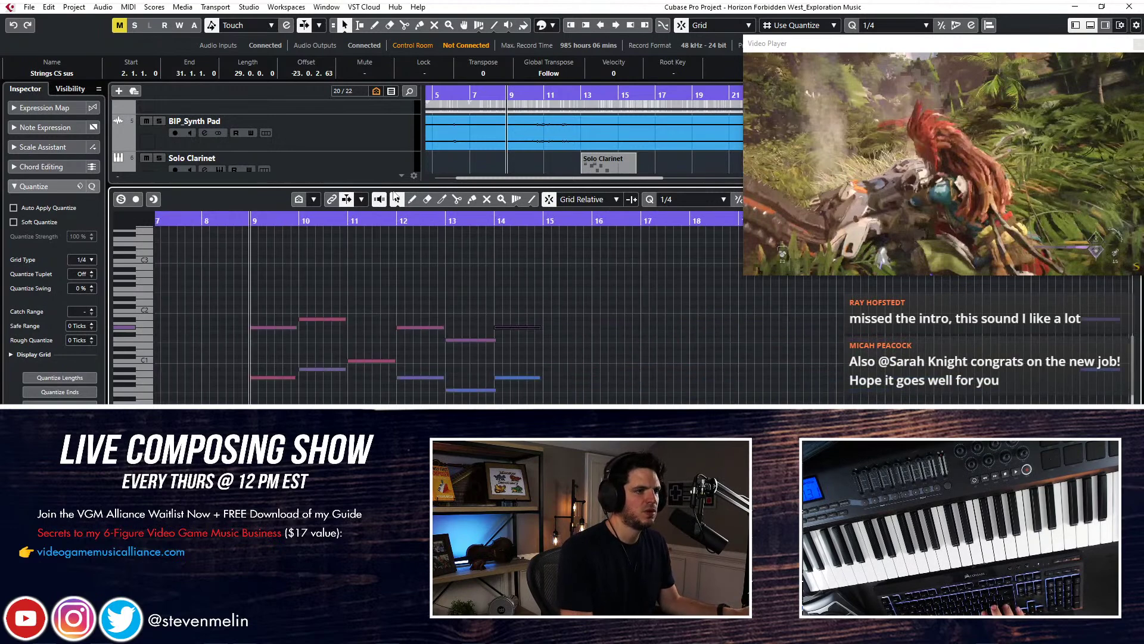
Record the upper bass-line notes of the sustained strings onto the Synth Bass track from bar 9 to bar 14
key(ctrl+e)
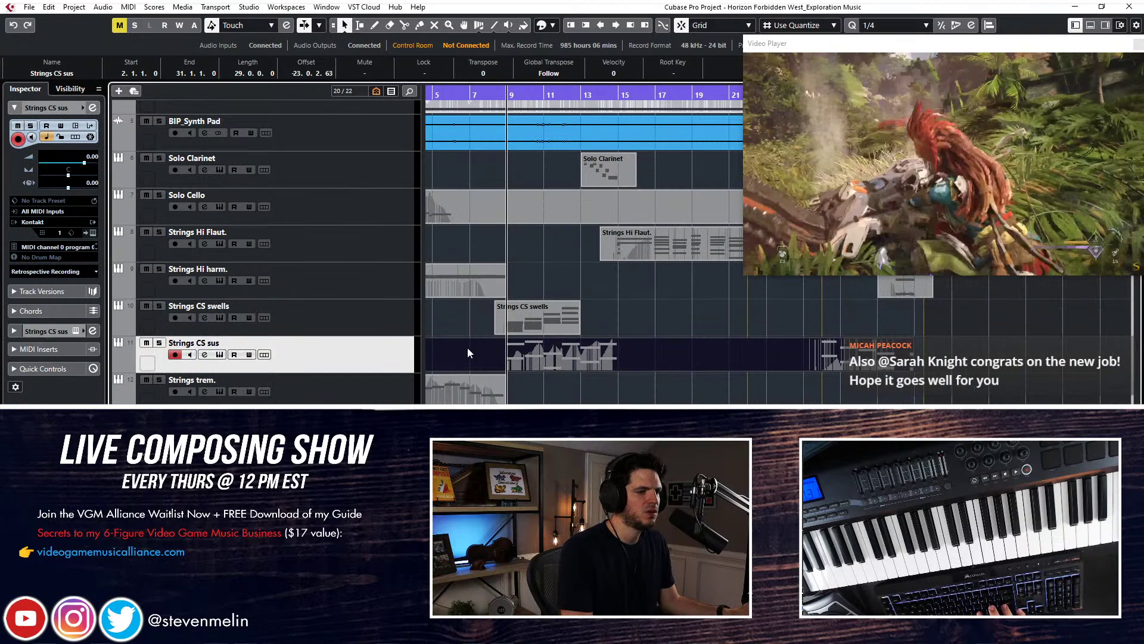
key(ctrl+e)
scroll(342, 148, down, 1)
scroll(344, 152, down, 8)
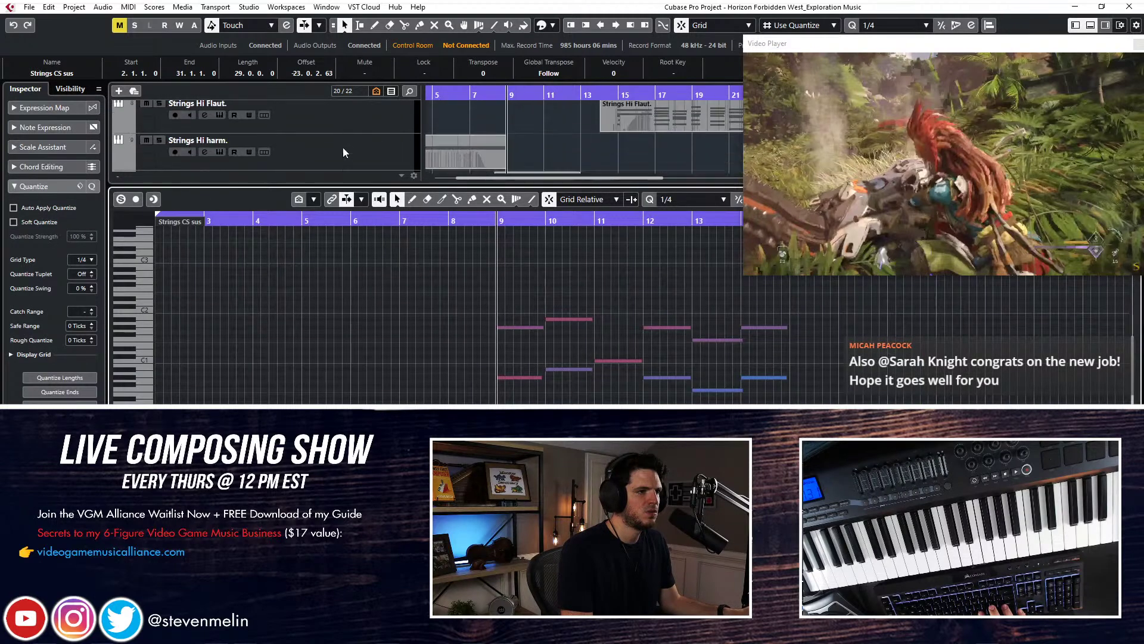
scroll(344, 147, up, 8)
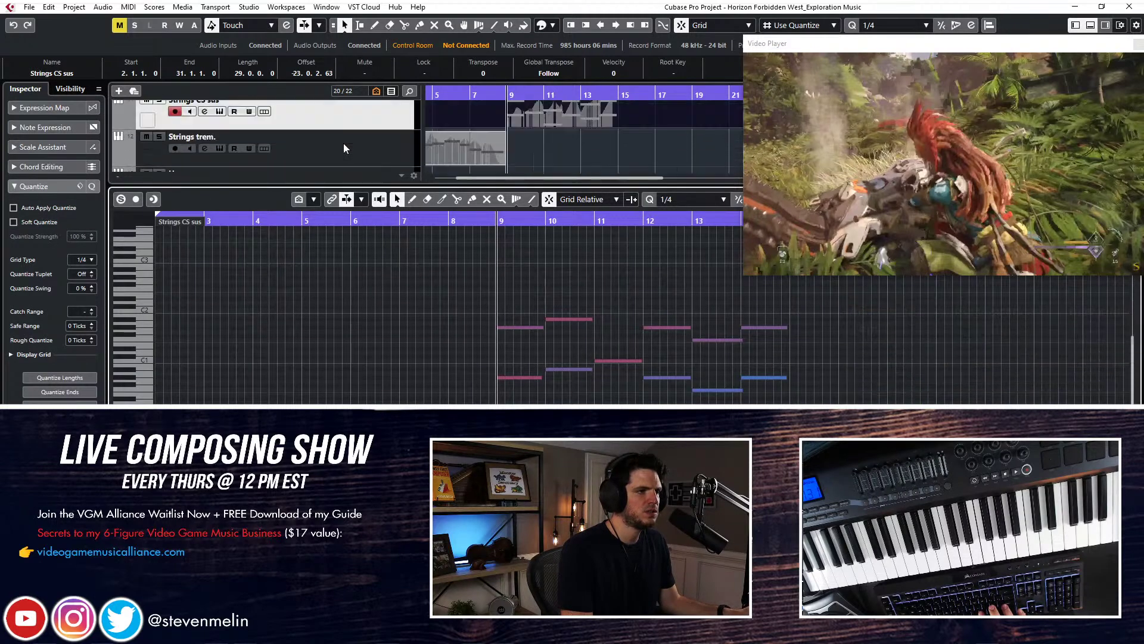
scroll(343, 146, up, 3)
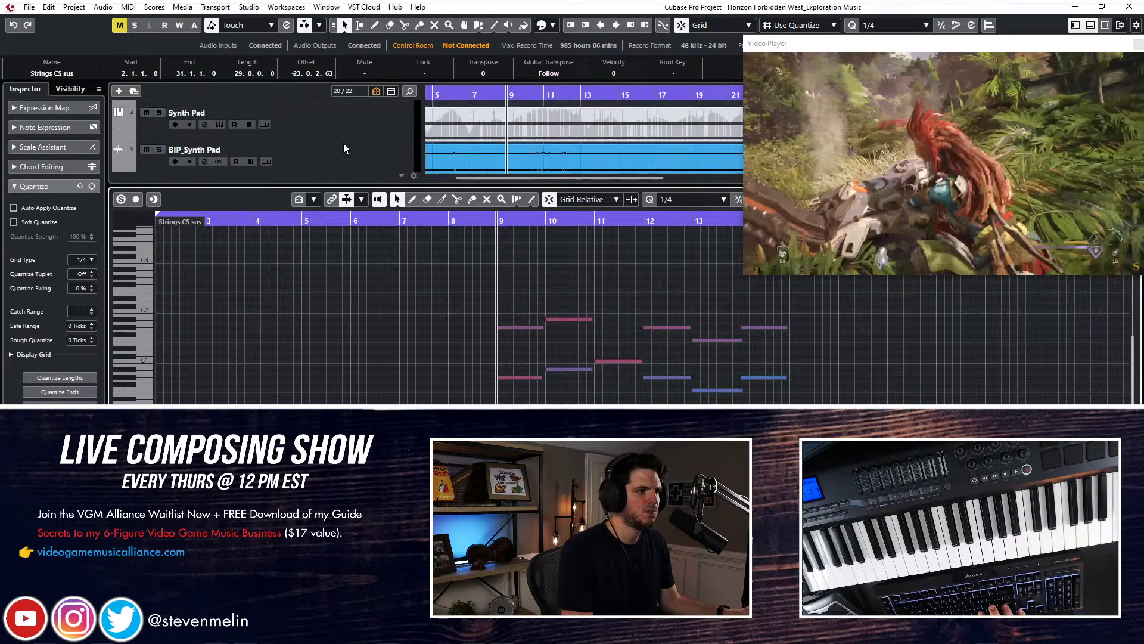
click(334, 142)
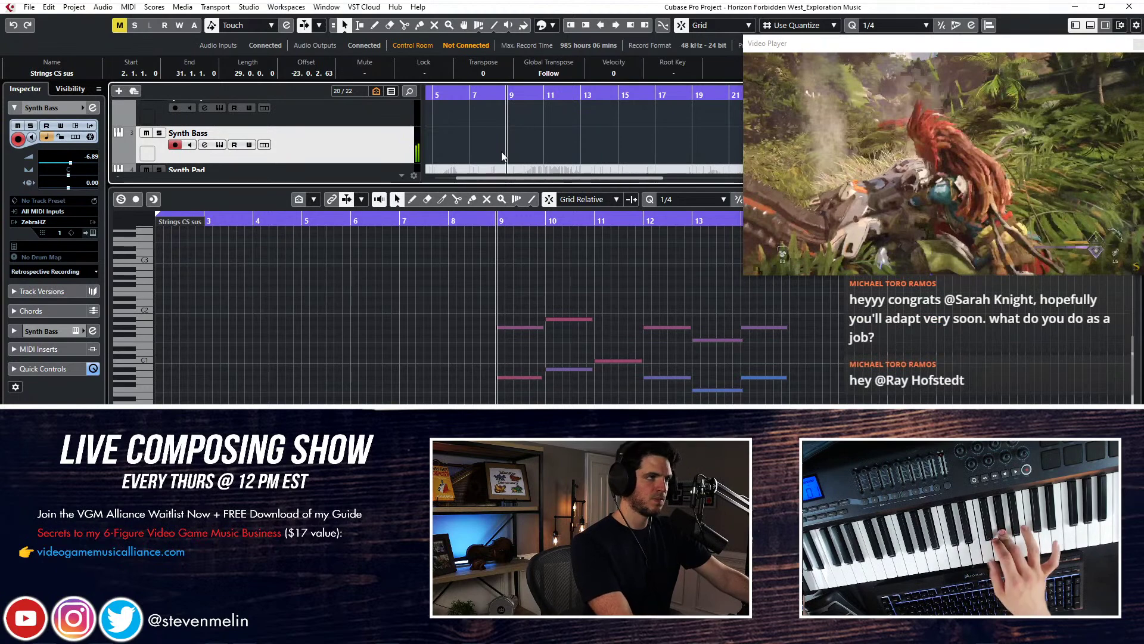
key(KP_Subtract)
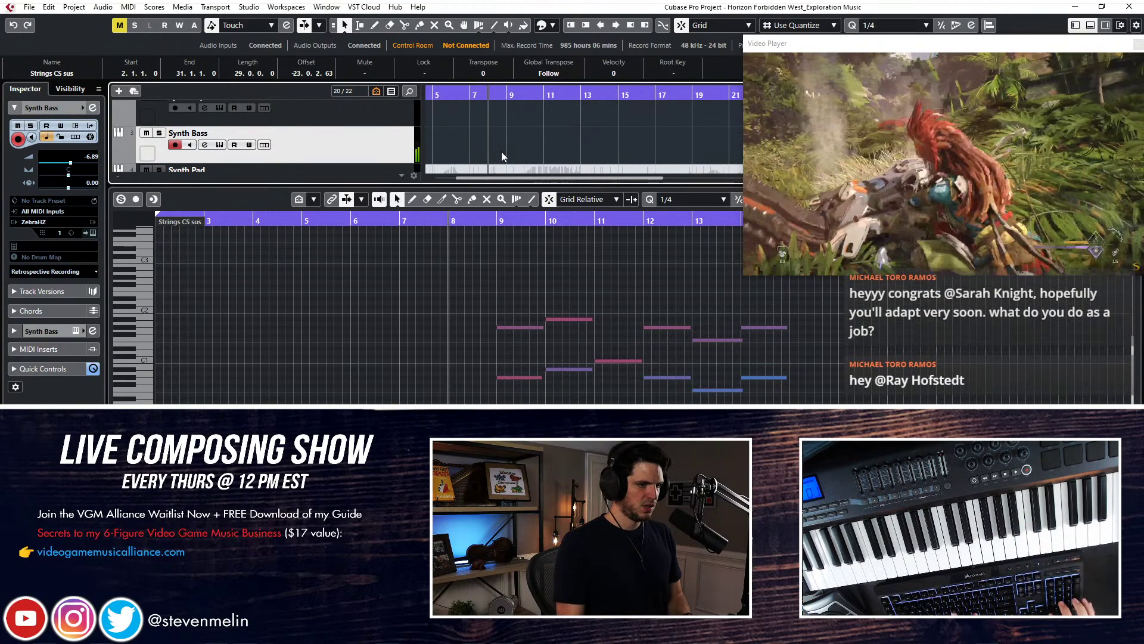
key(KP_Multiply)
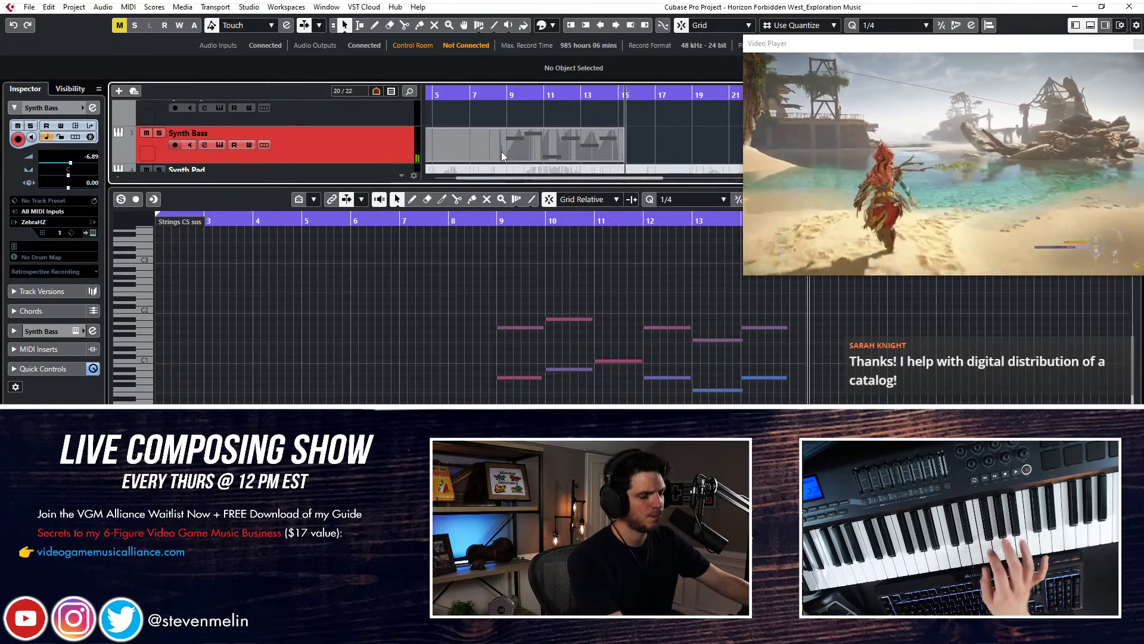
key(space)
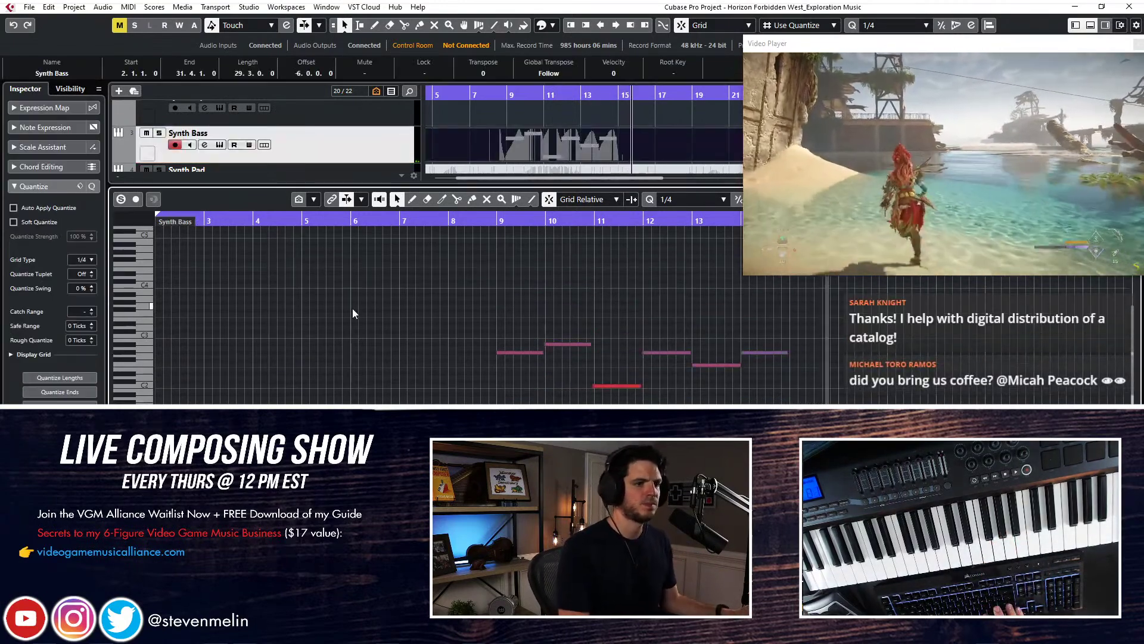
key(ctrl+e)
scroll(514, 154, down, 2)
scroll(514, 154, up, 3)
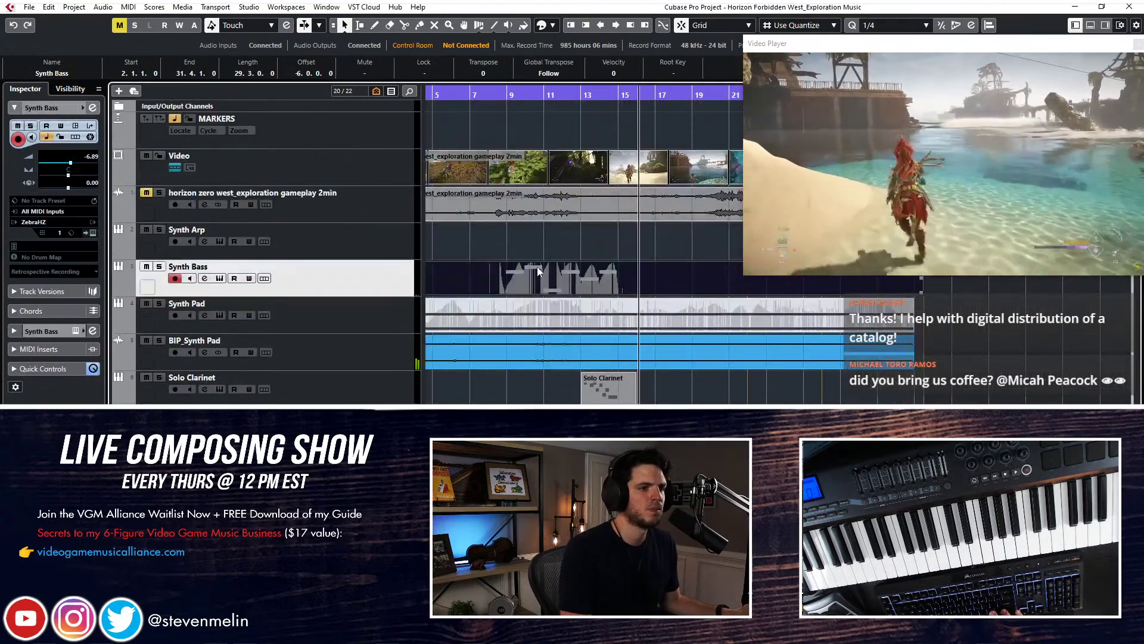
key(ctrl+e)
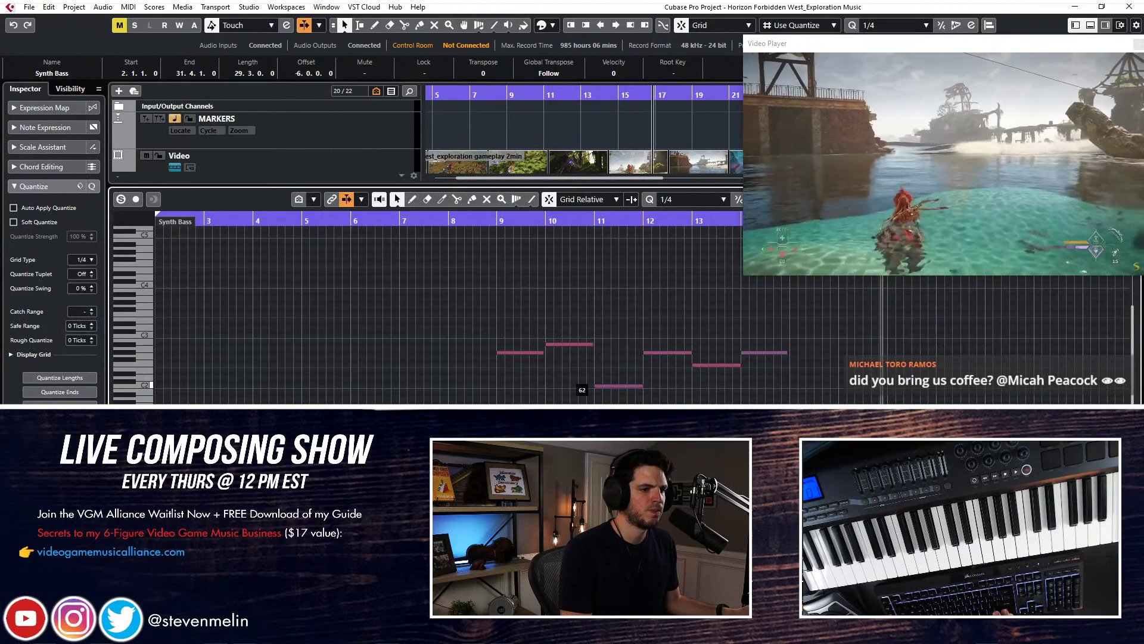
key(ctrl+e)
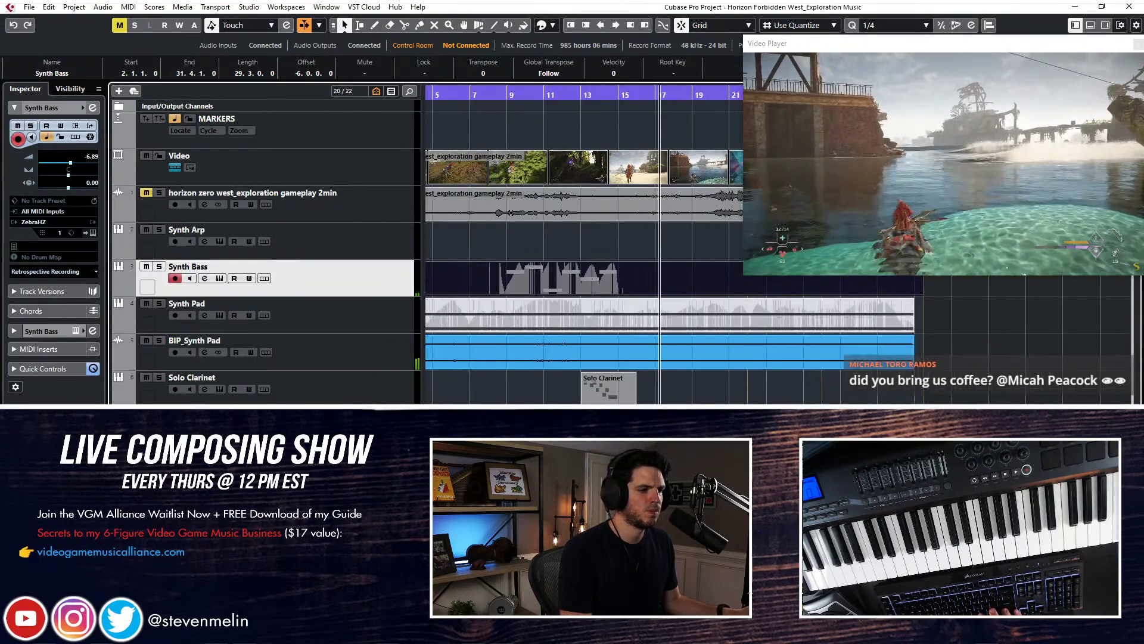
Raise the volume of the Strings Hi Flaut. track to 2.89 dB
click(298, 488)
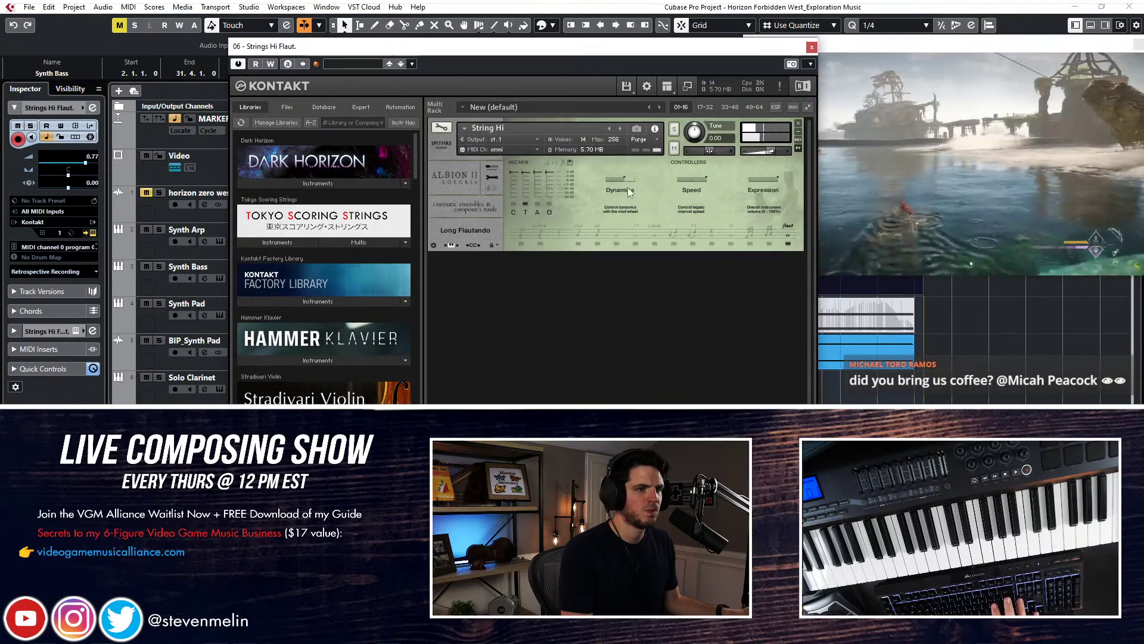
click(812, 47)
drag(92, 167, 93, 167)
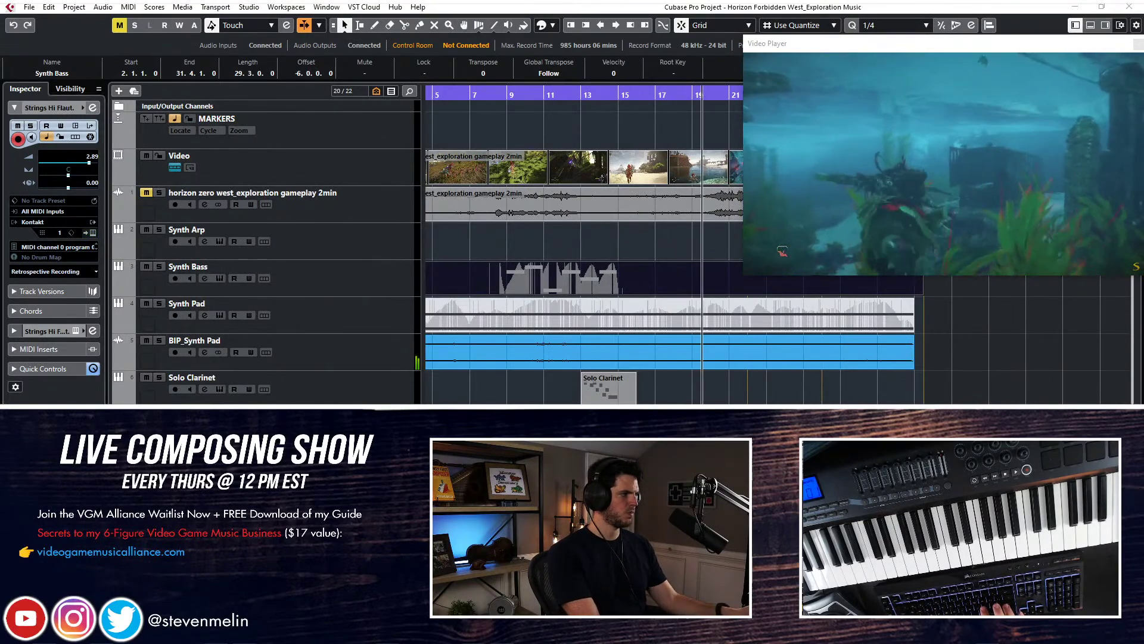
Add a FabFilter Pro-Q bell cut of about -4.6 dB around 113 Hz on the Strings Hi Flaut. track
key(Return)
double_click(708, 262)
drag(708, 262, 628, 277)
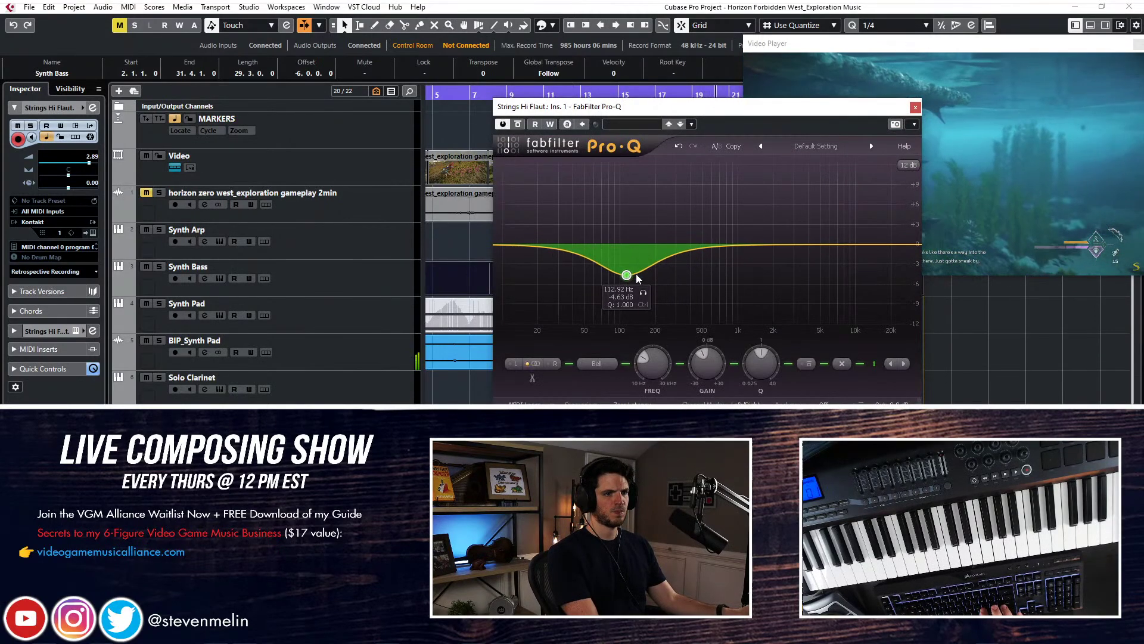
key(Escape)
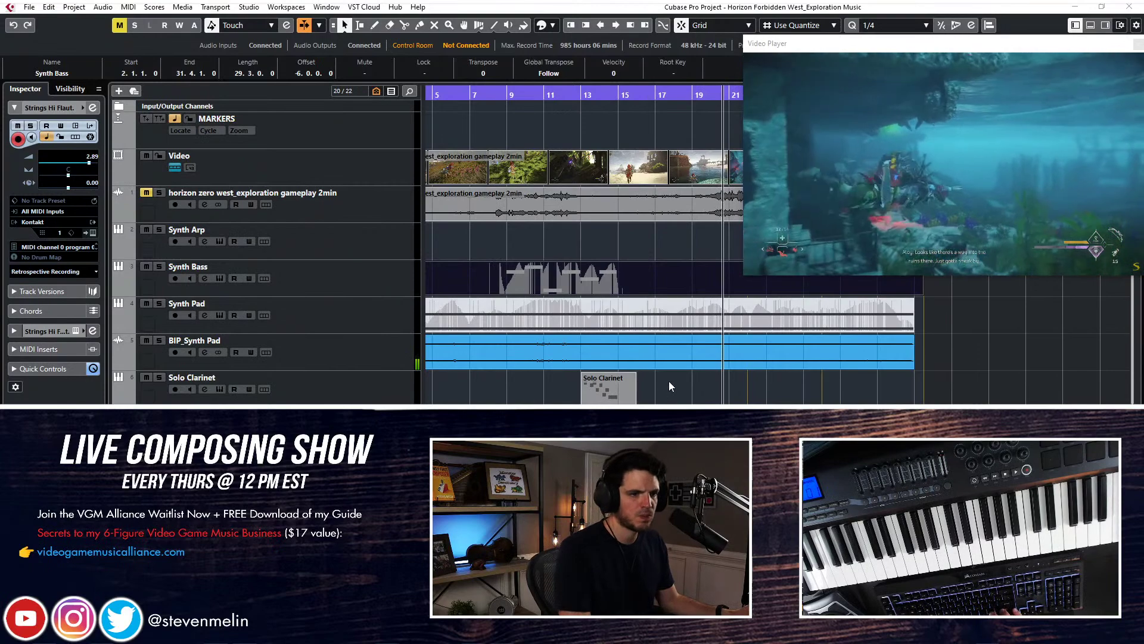
Open the Strings CS sus part and audition its bass-line notes from bar 26 to bar 29
scroll(669, 381, right, 3)
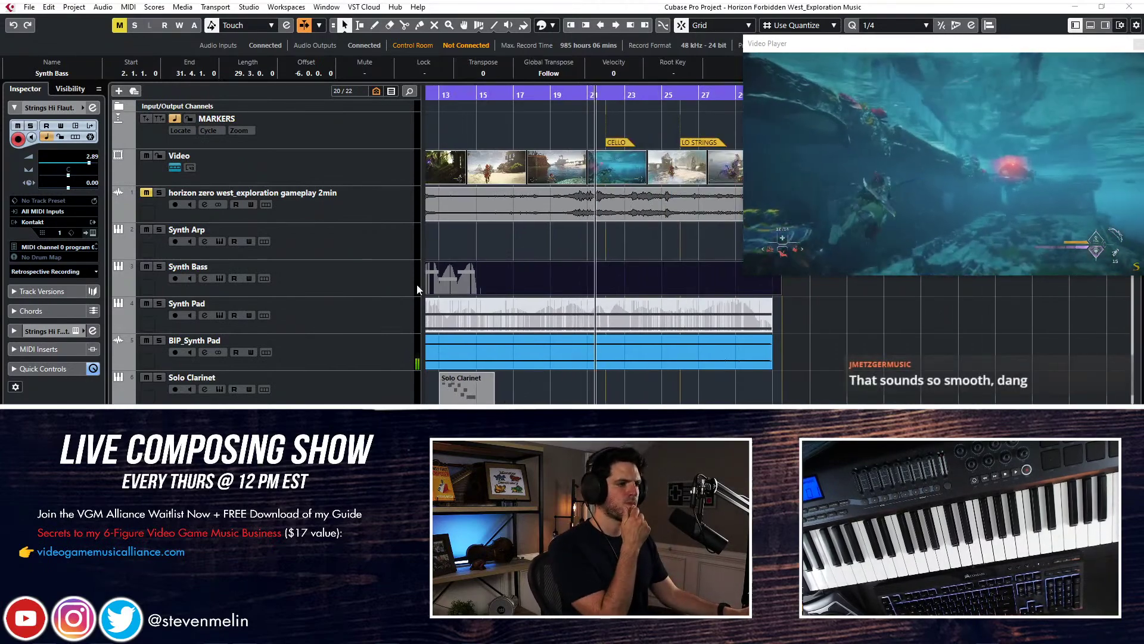
click(364, 270)
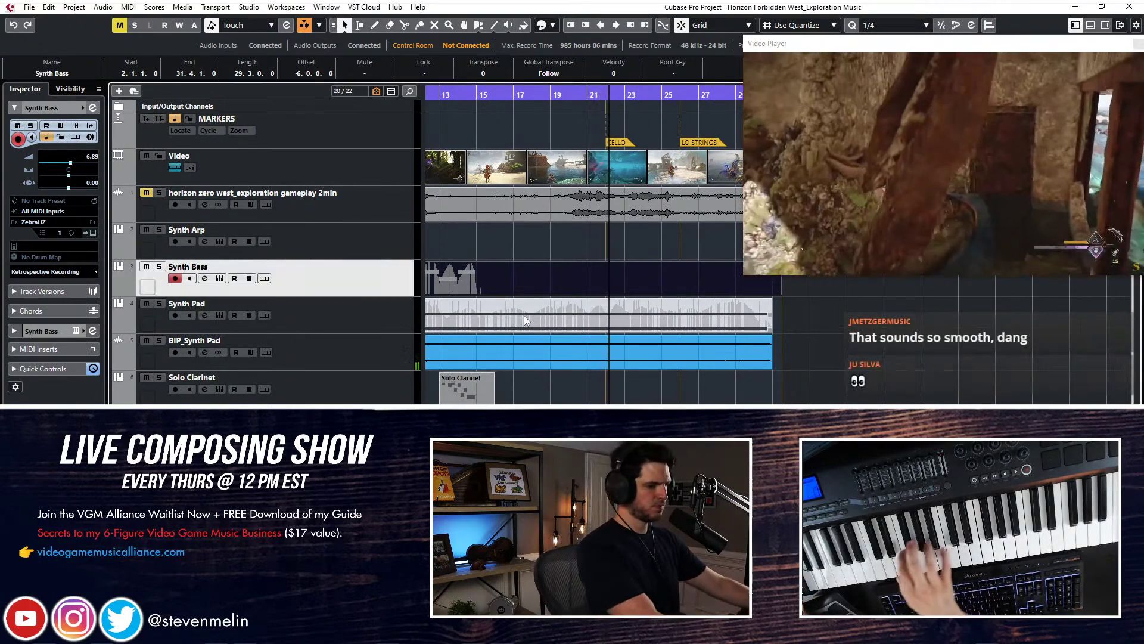
scroll(524, 316, down, 3)
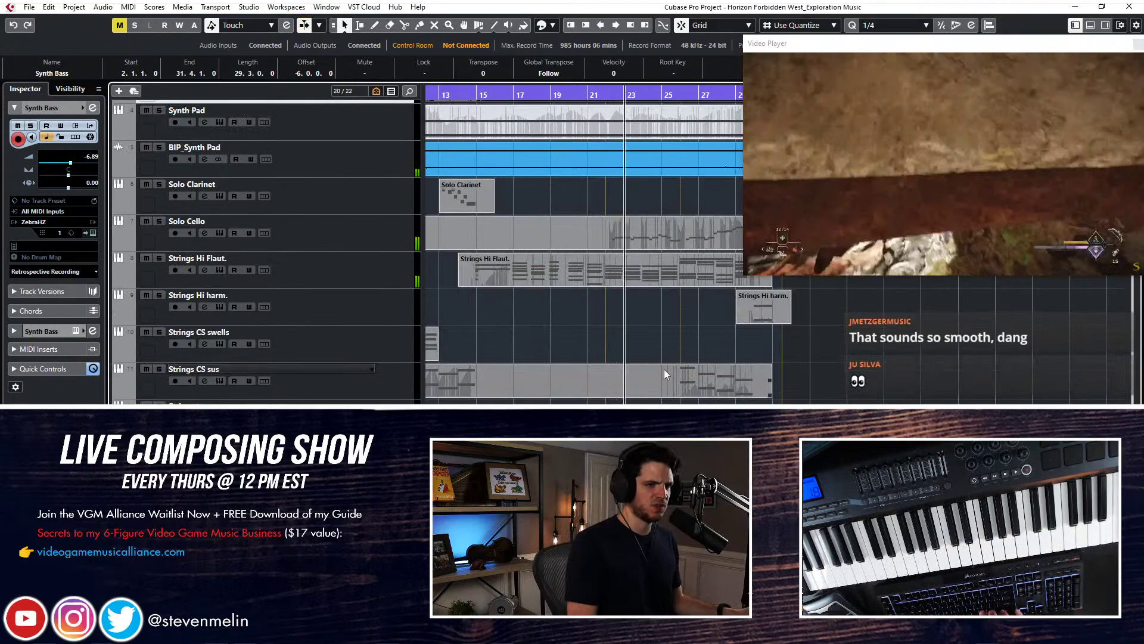
double_click(626, 362)
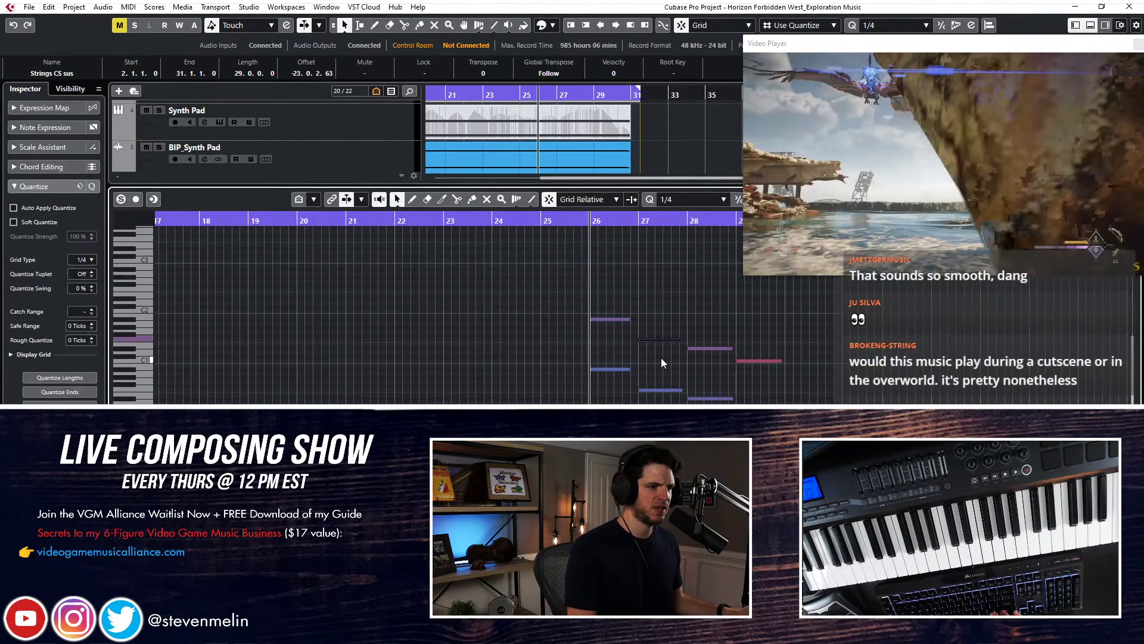
click(756, 360)
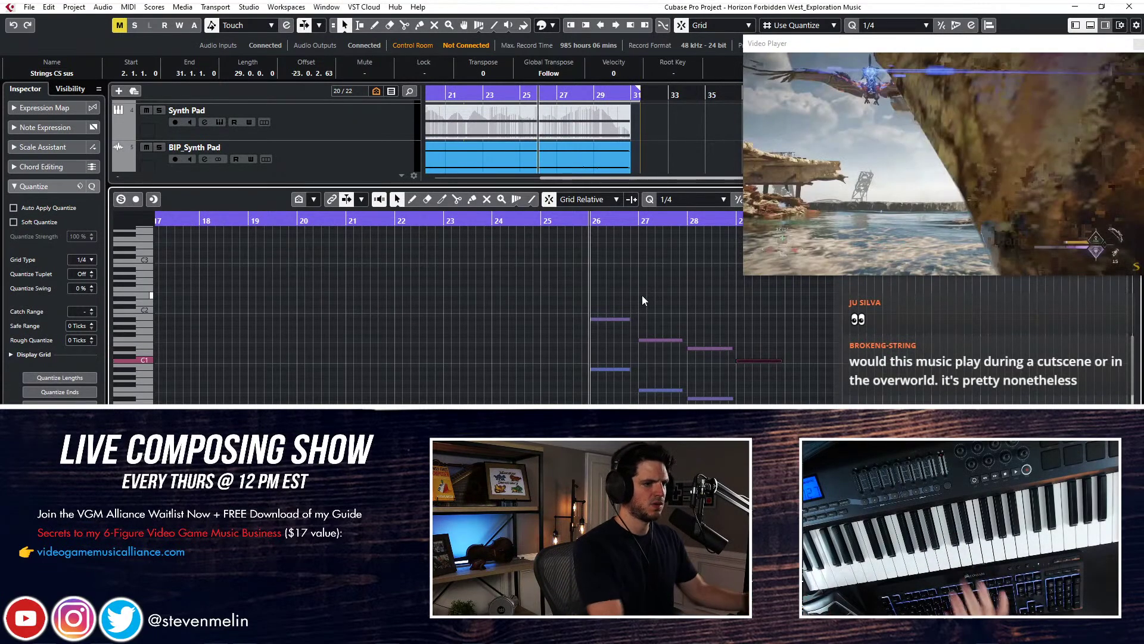
Record the closing bass-line notes onto the Synth Bass track from bar 26 to bar 29
scroll(428, 120, up, 2)
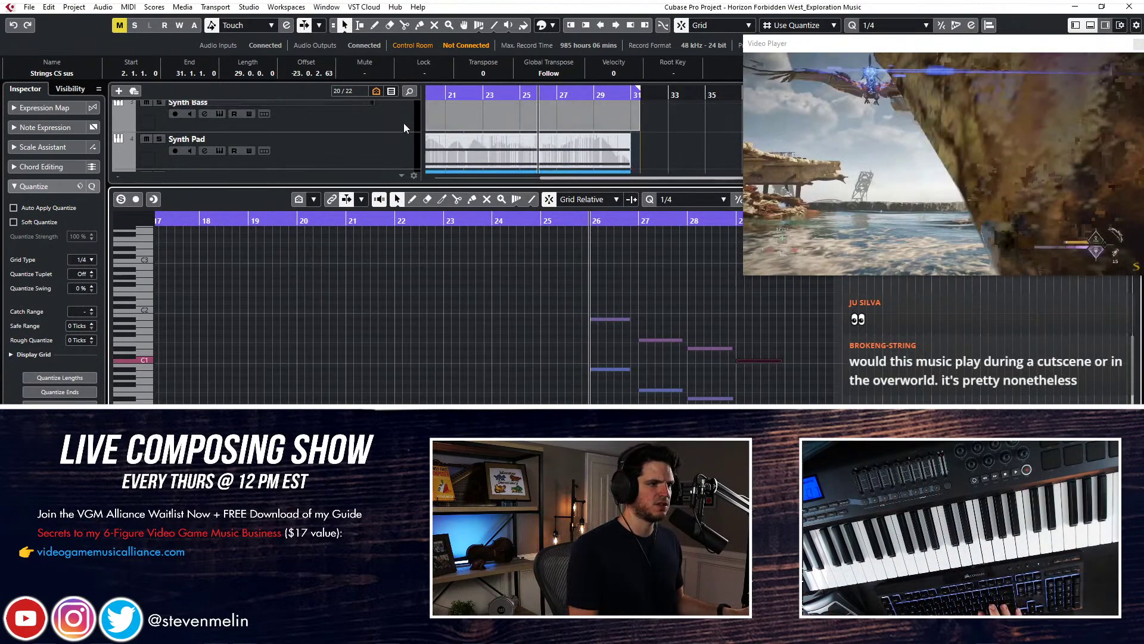
click(403, 123)
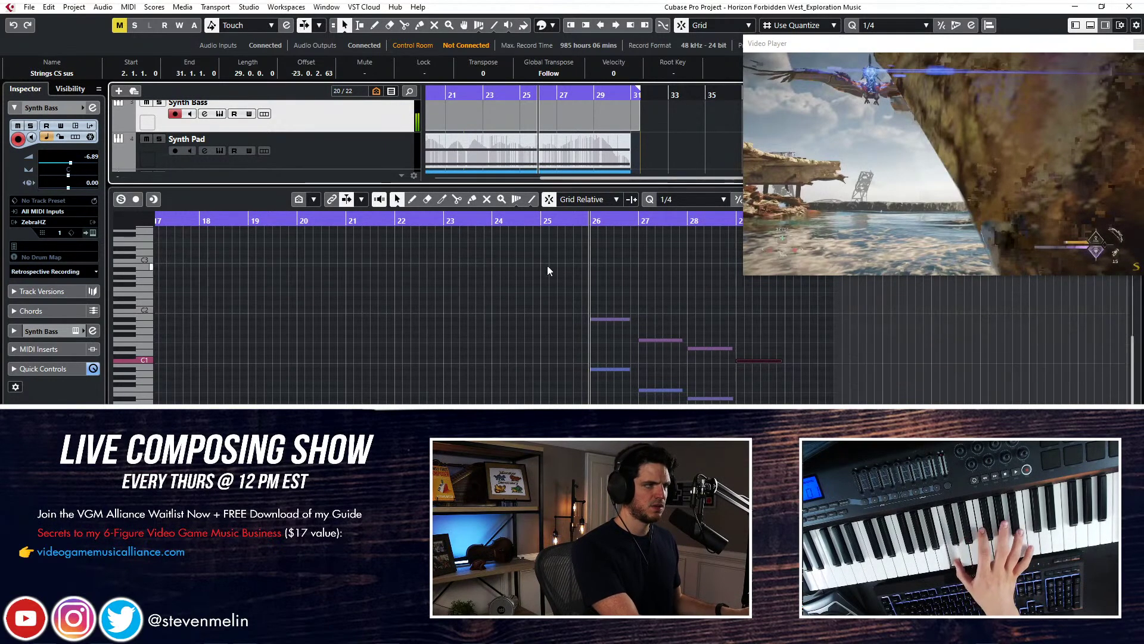
key(KP_Multiply)
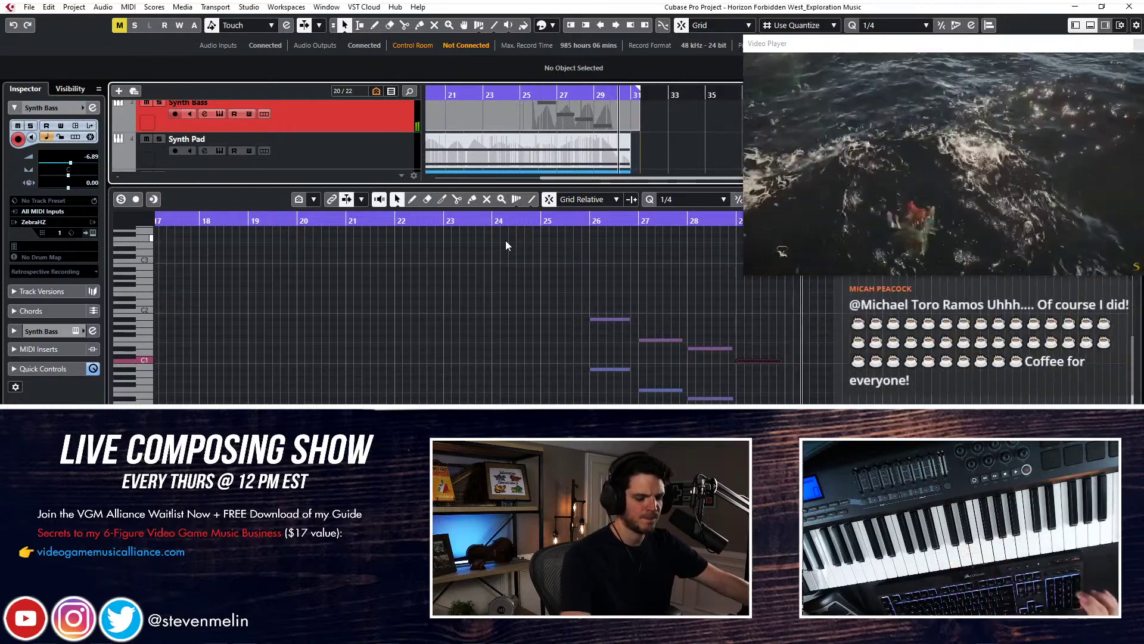
key(KP_Multiply)
scroll(509, 248, left, 10)
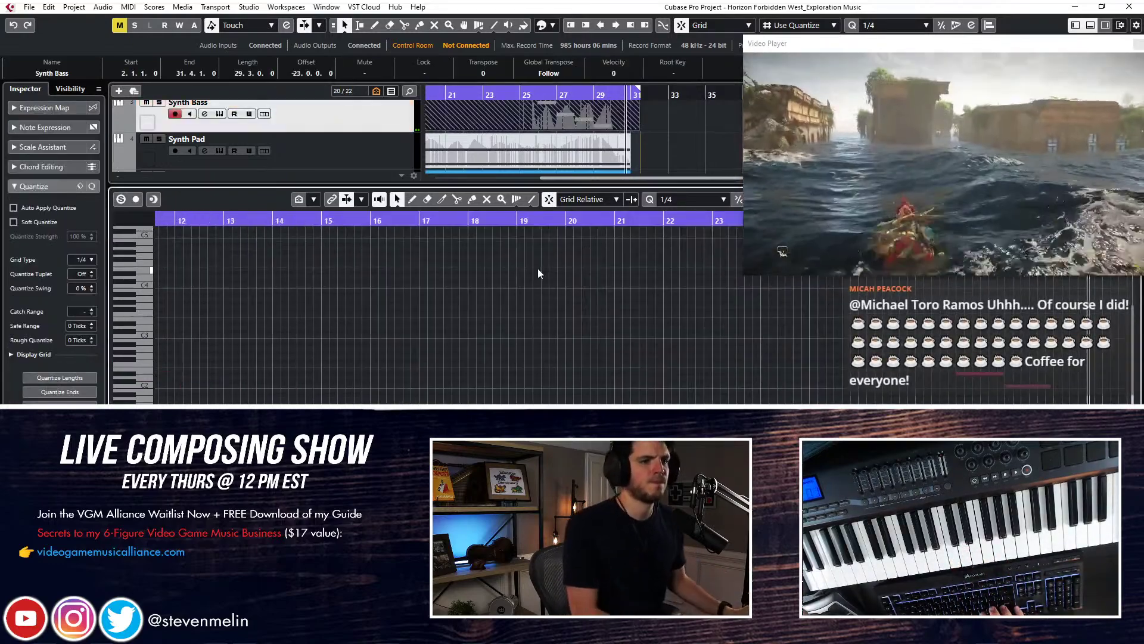
key(ctrl+e)
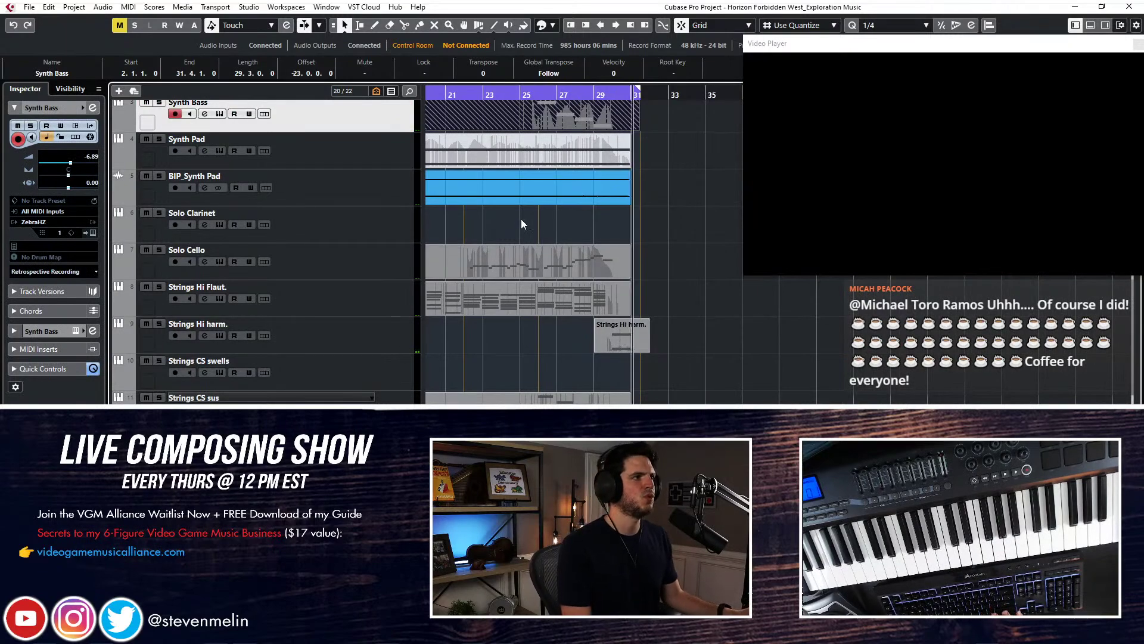
Glue the overlapping parts on the Synth Bass track into one part and play the cue from its start
right_click(563, 114)
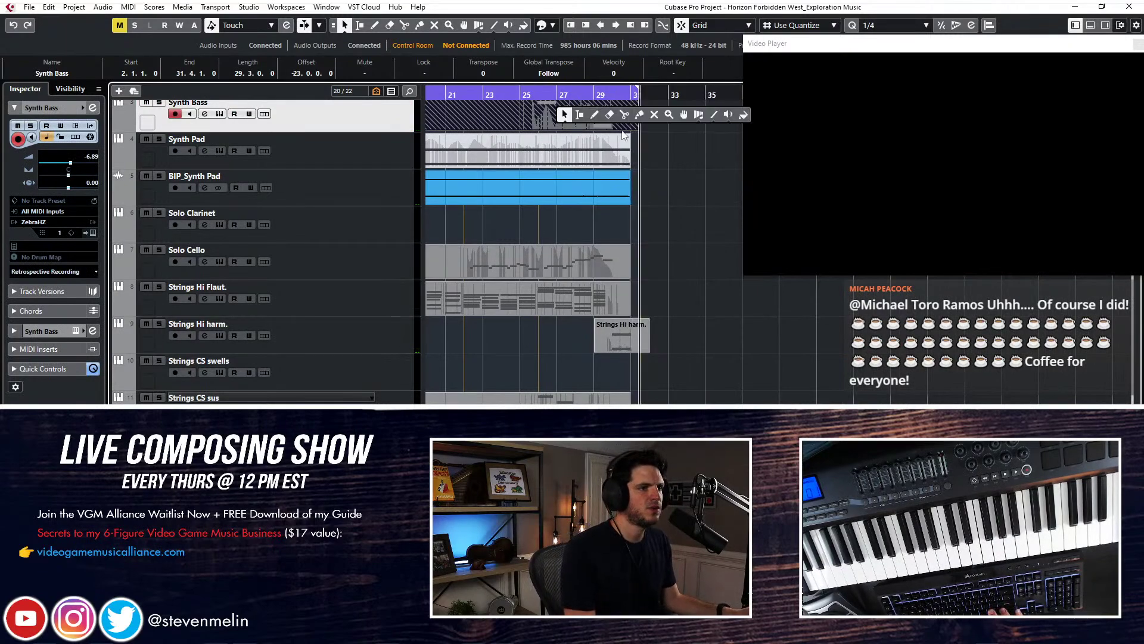
click(636, 118)
click(606, 116)
key(1)
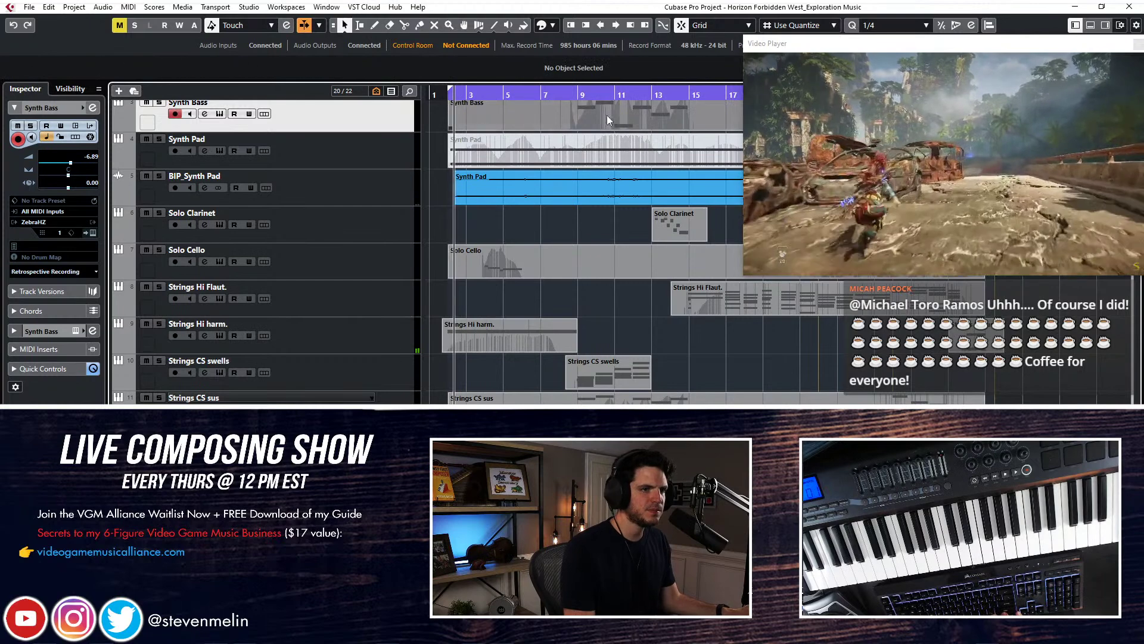
Select the notes from bar 26 to bar 29 in the glued Synth Bass part and lower the track's volume to -9.06 dB
double_click(607, 117)
scroll(485, 296, right, 10)
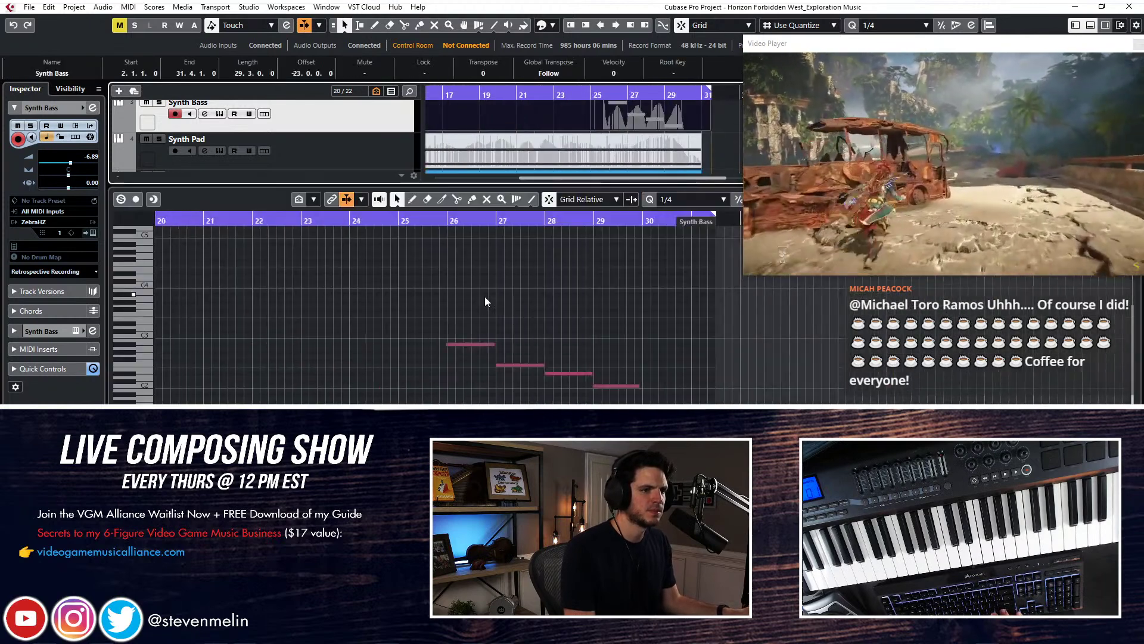
drag(400, 296, 661, 403)
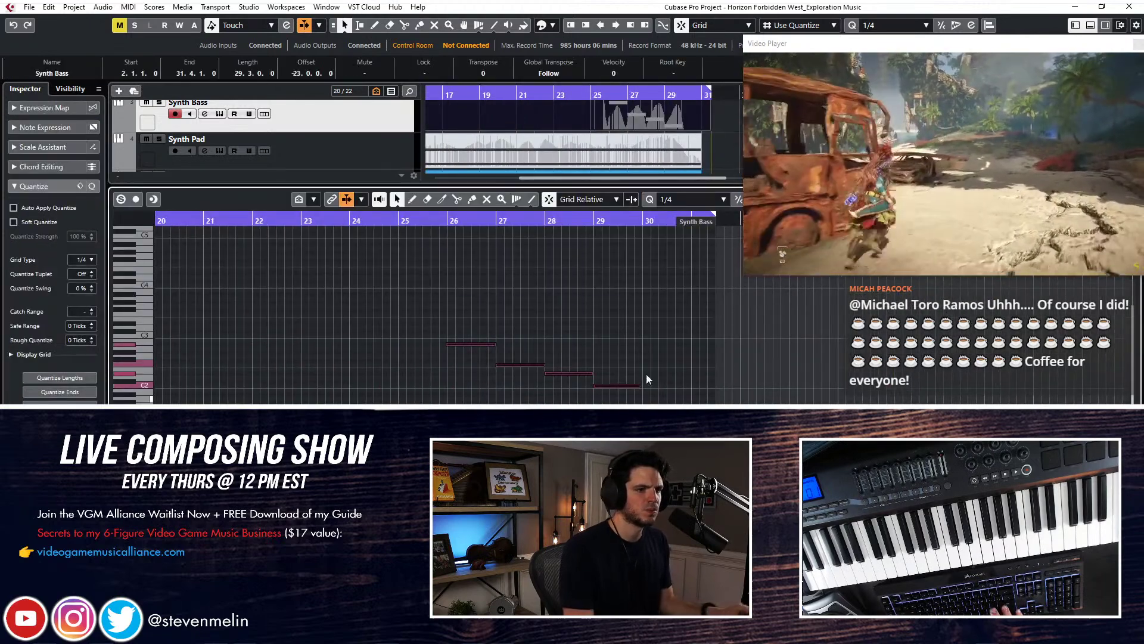
key(Return)
click(69, 163)
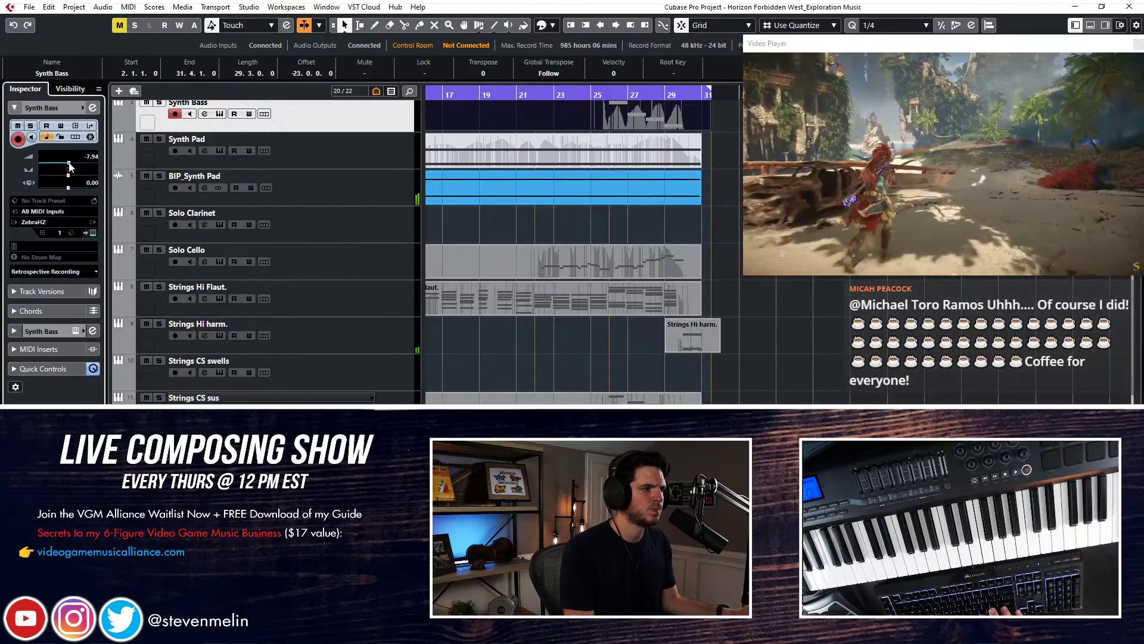
drag(69, 166, 67, 165)
Stop playback and open the HighArps + Chords patch folder in the Synth Arp track's ZebraHZ instrument
scroll(396, 219, up, 5)
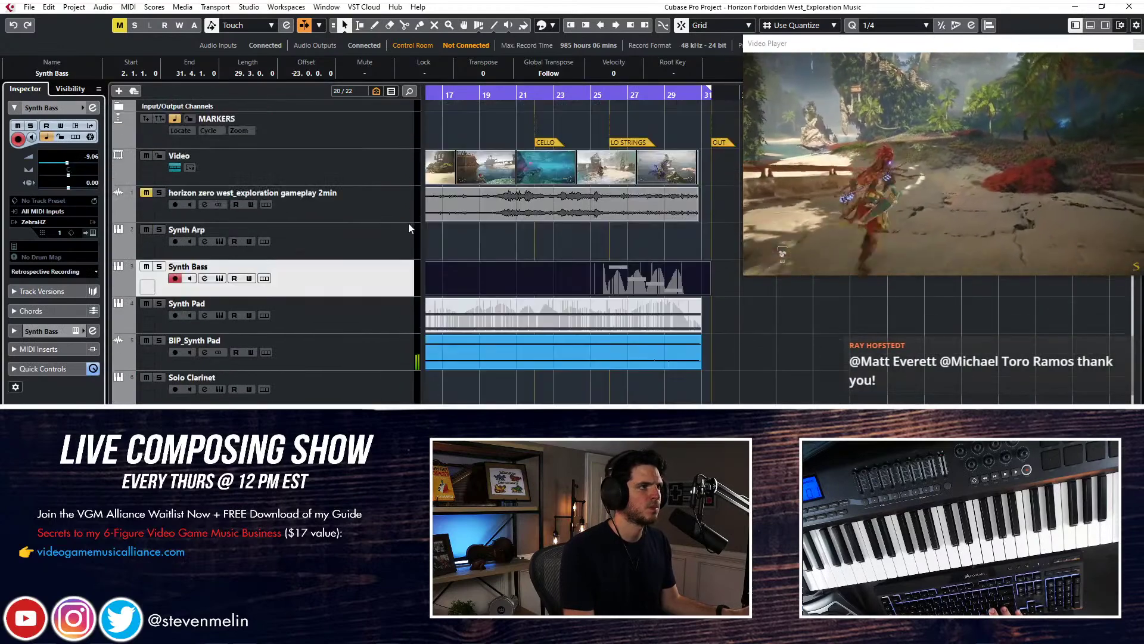
click(485, 234)
click(378, 252)
key(space)
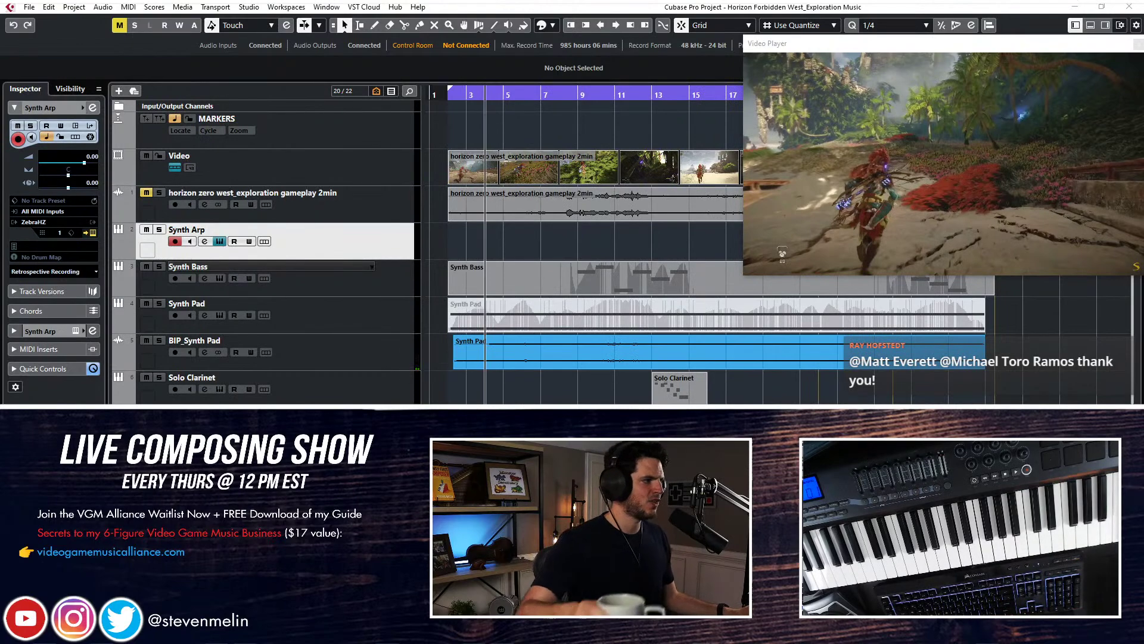
drag(0, 136, 568, 135)
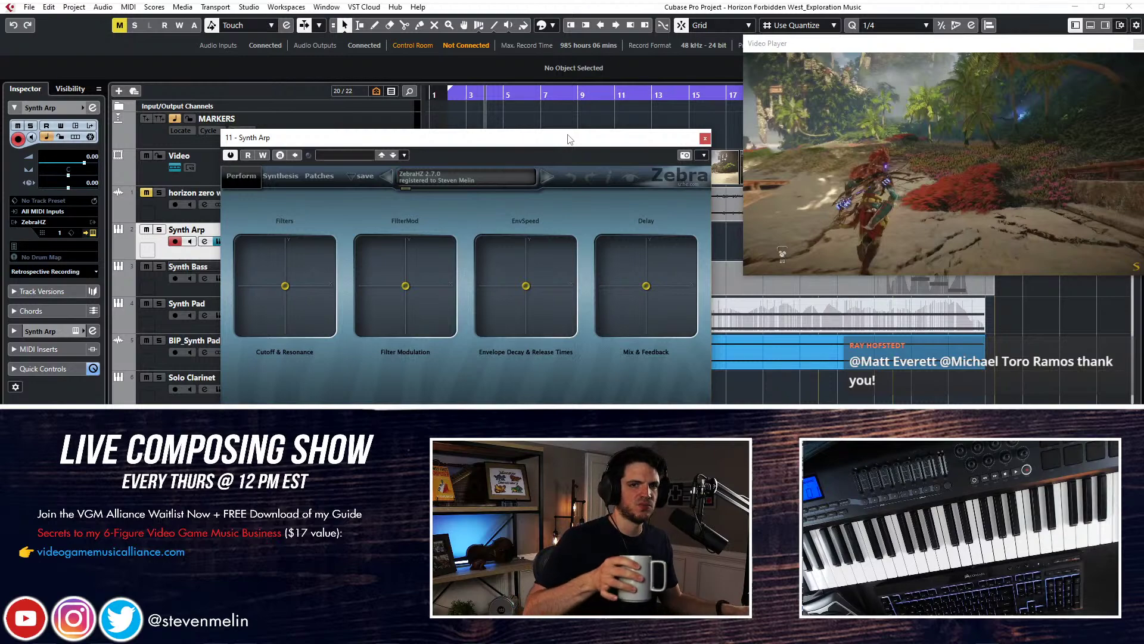
click(282, 178)
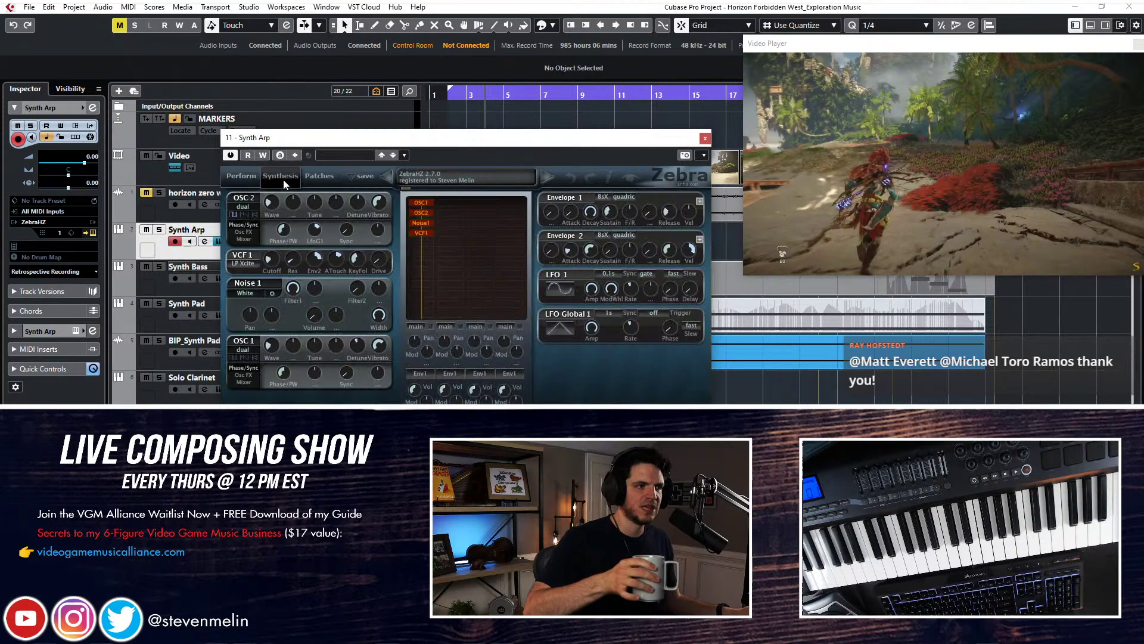
click(318, 177)
click(243, 245)
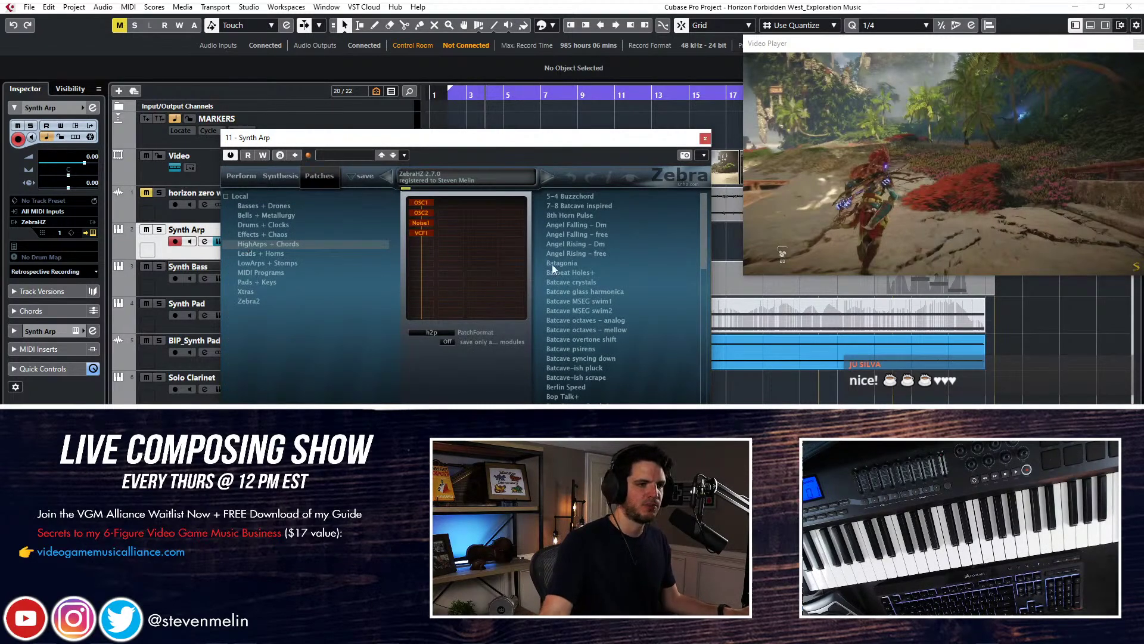
Audition Batbeat Holes+, Batcave MSEG swim1, Batcave glass harmonica, Batcave octaves - analog and Batcave octaves - mellow on Synth Arp
click(568, 272)
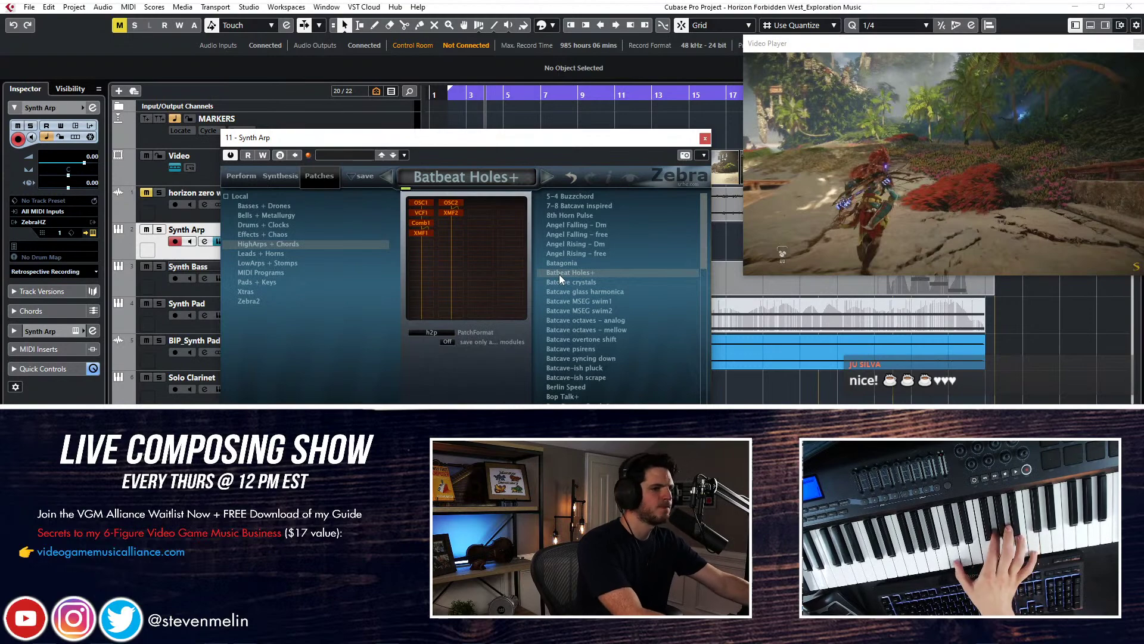
click(570, 300)
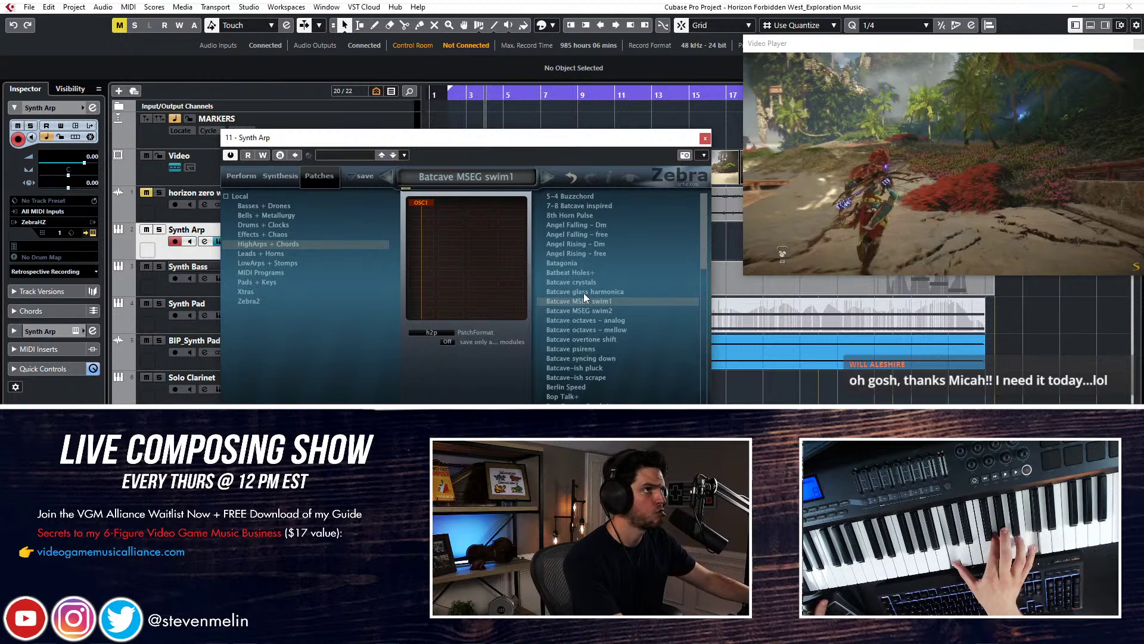
click(584, 293)
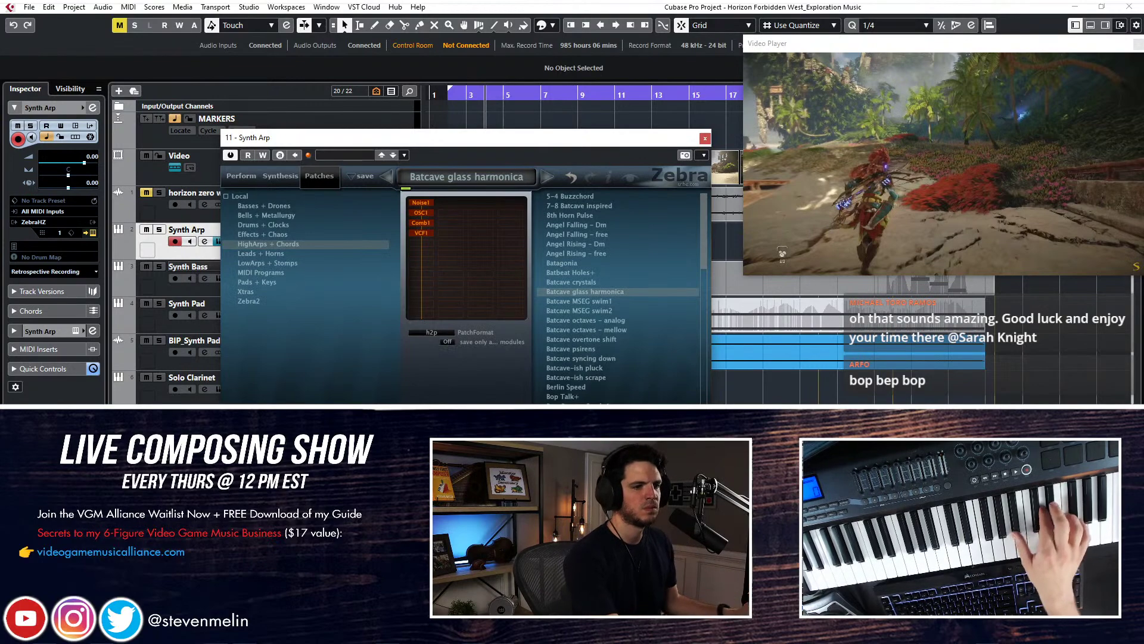
click(605, 322)
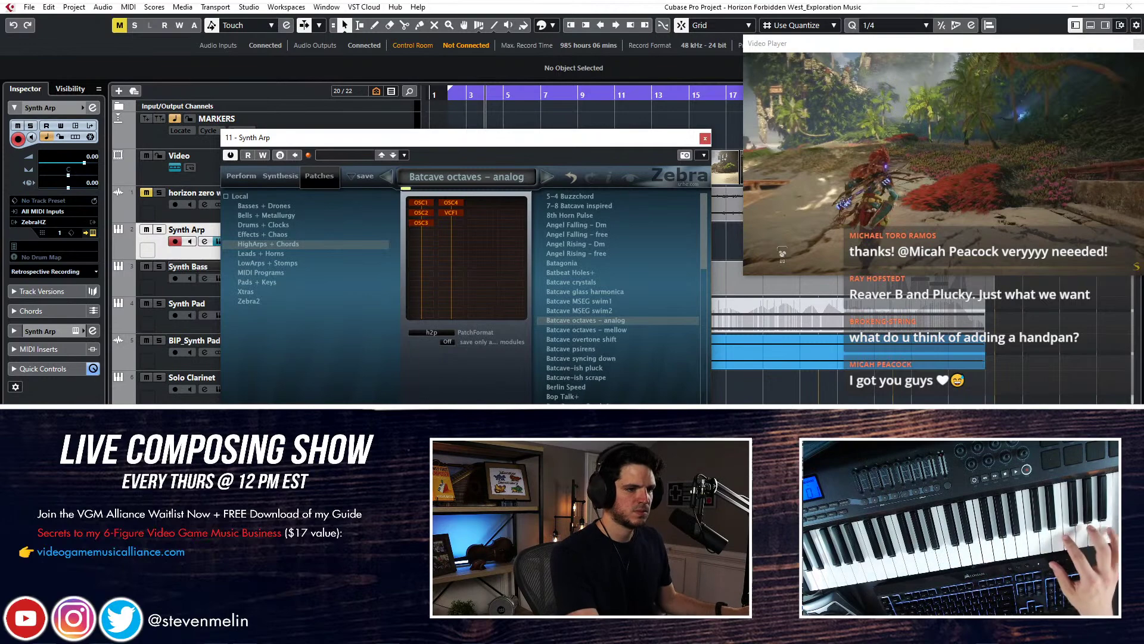
click(581, 331)
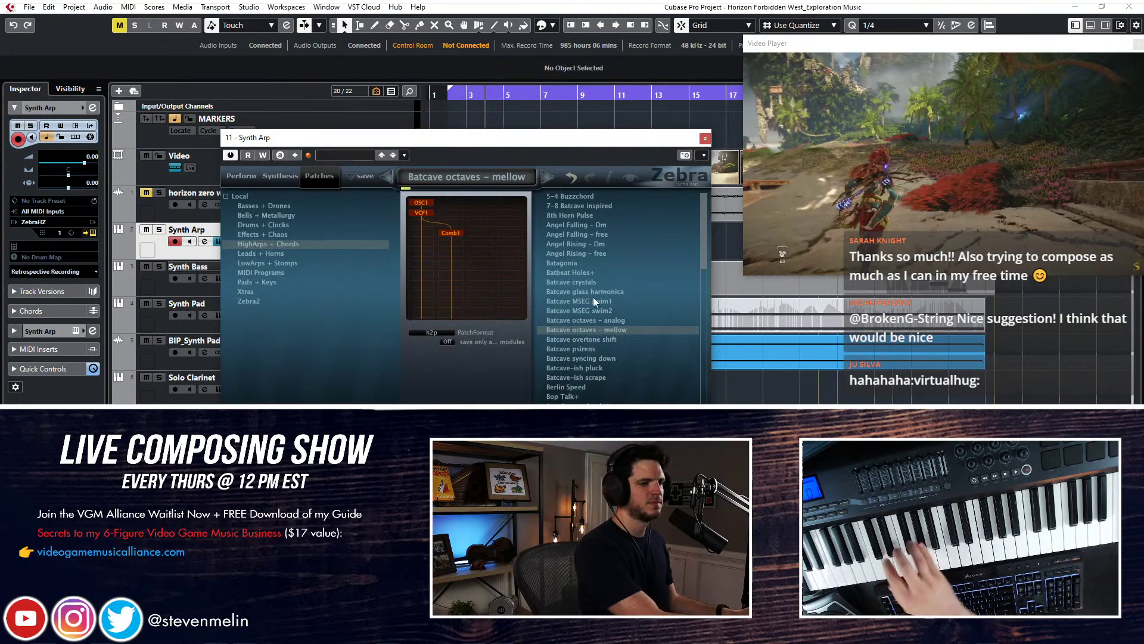
click(568, 292)
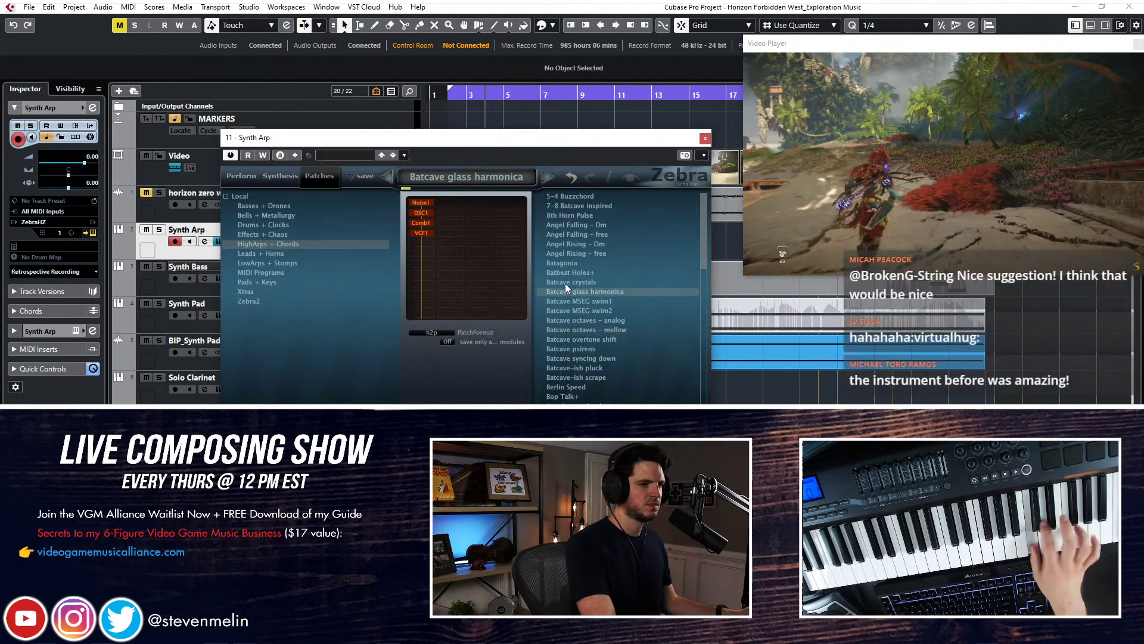
Audition the Batcave-ish pluck, Batcave syncing down, Bow Bounce Synth 1, Bow Bounce Synth 2 and Breathing Choir patches on Synth Arp
click(578, 364)
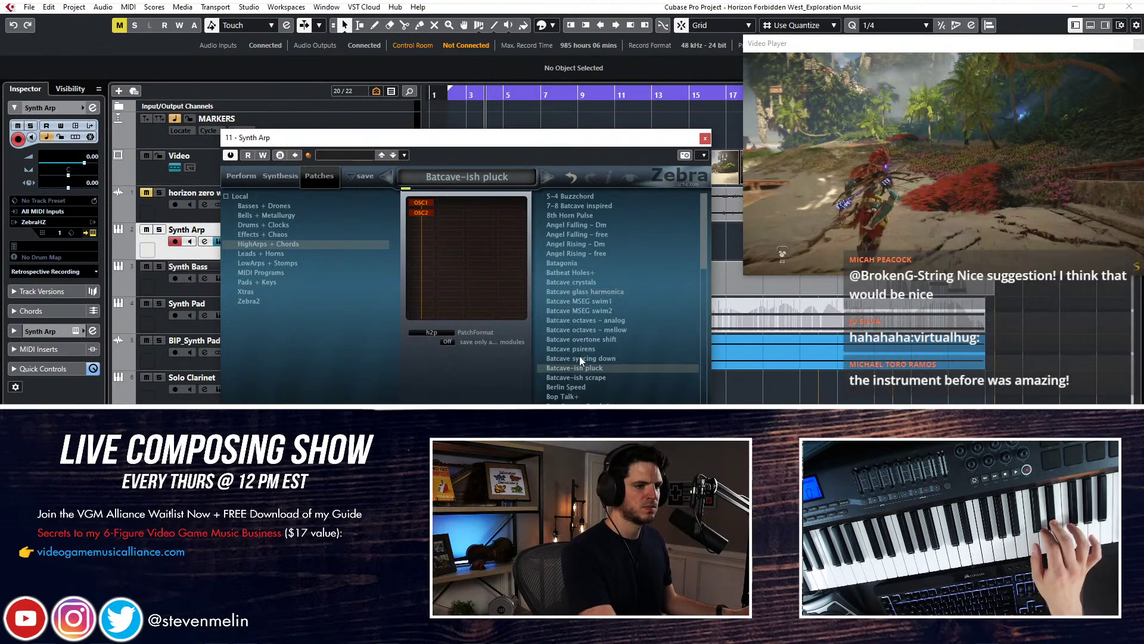
click(580, 357)
scroll(557, 380, down, 1)
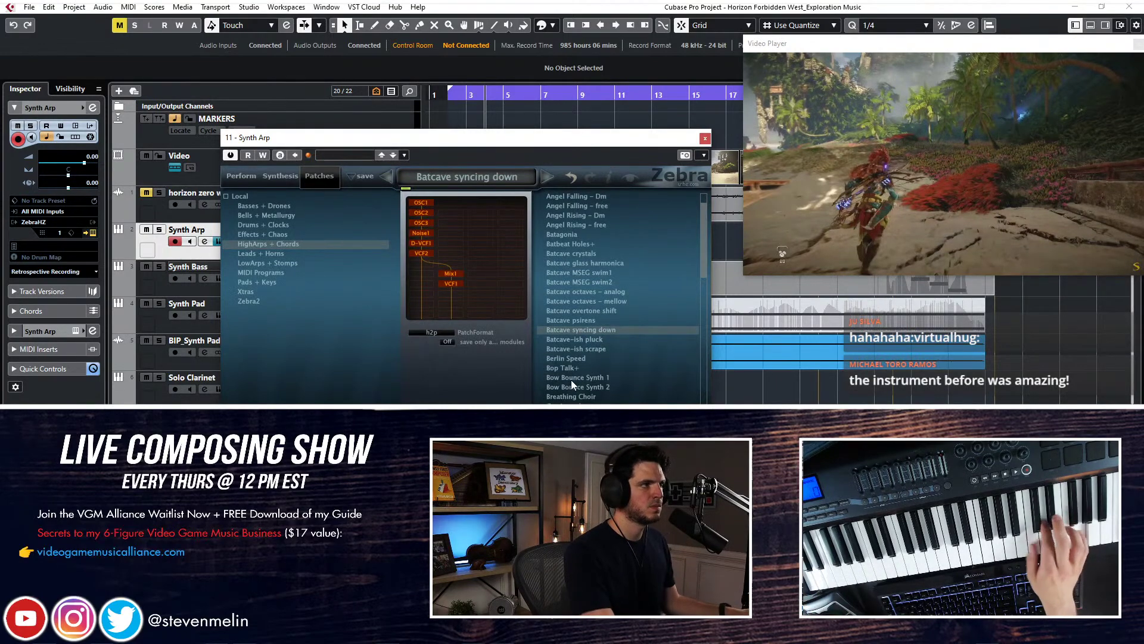
click(567, 378)
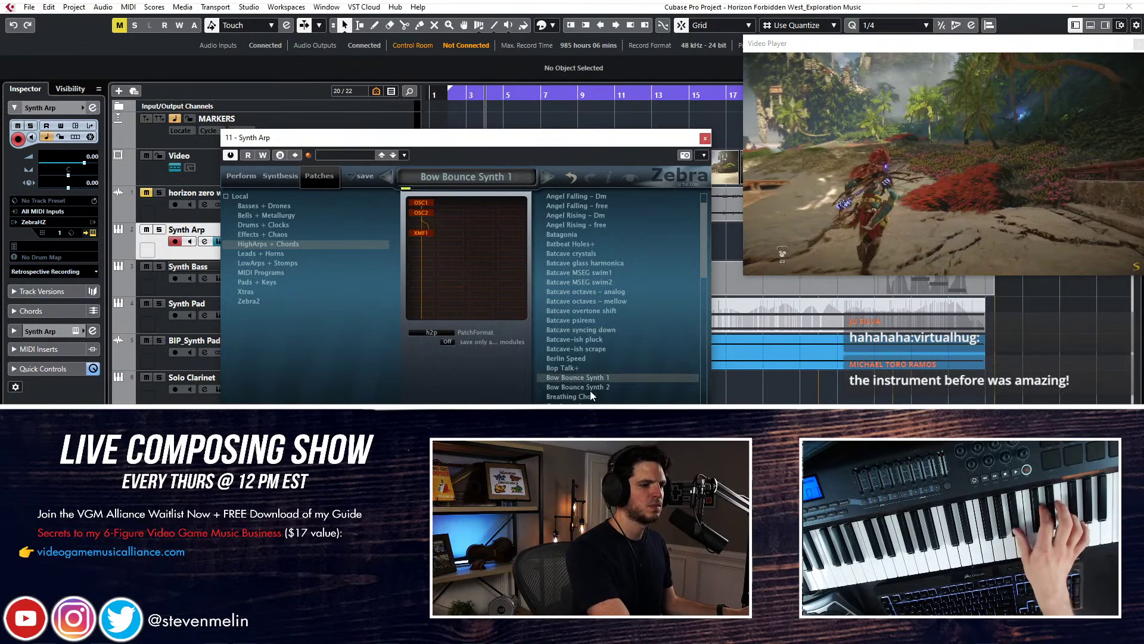
click(587, 388)
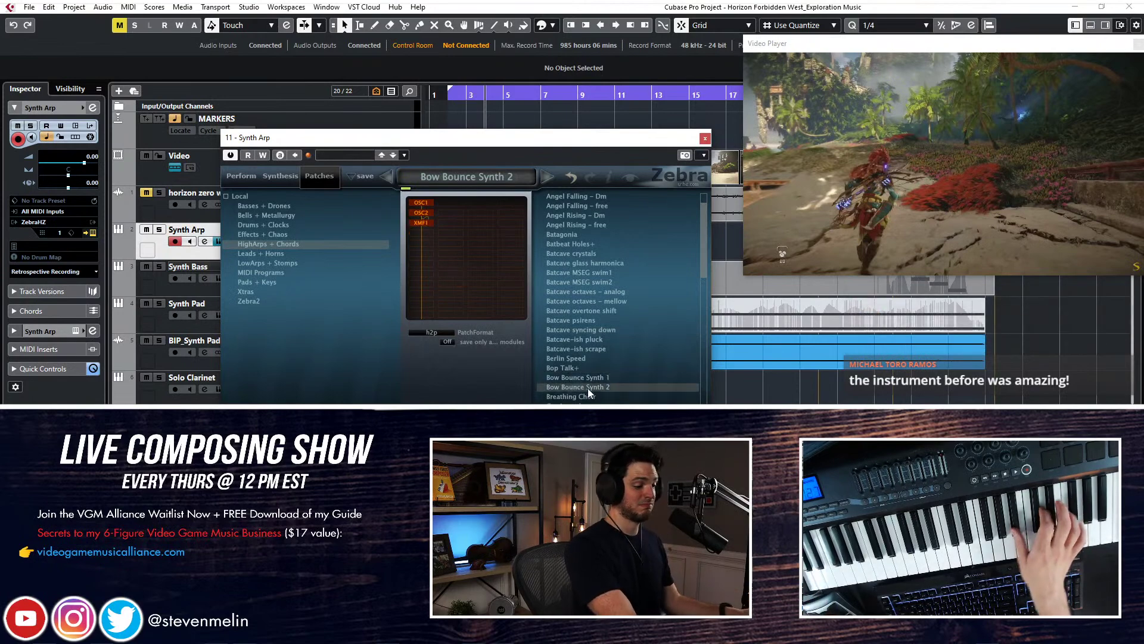
click(541, 397)
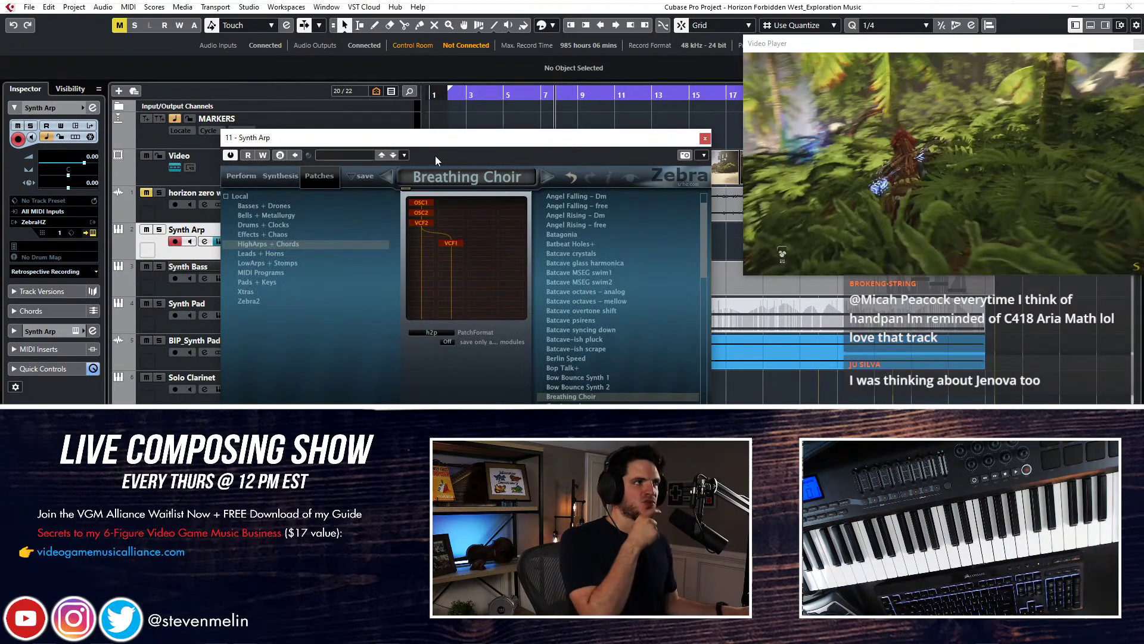
scroll(546, 240, down, 1)
Audition Chord Metal - harmless, Five Against Four - minor, Glass Peals and Flaps and Flamencomb Real on Synth Arp
drag(619, 143, 39, 203)
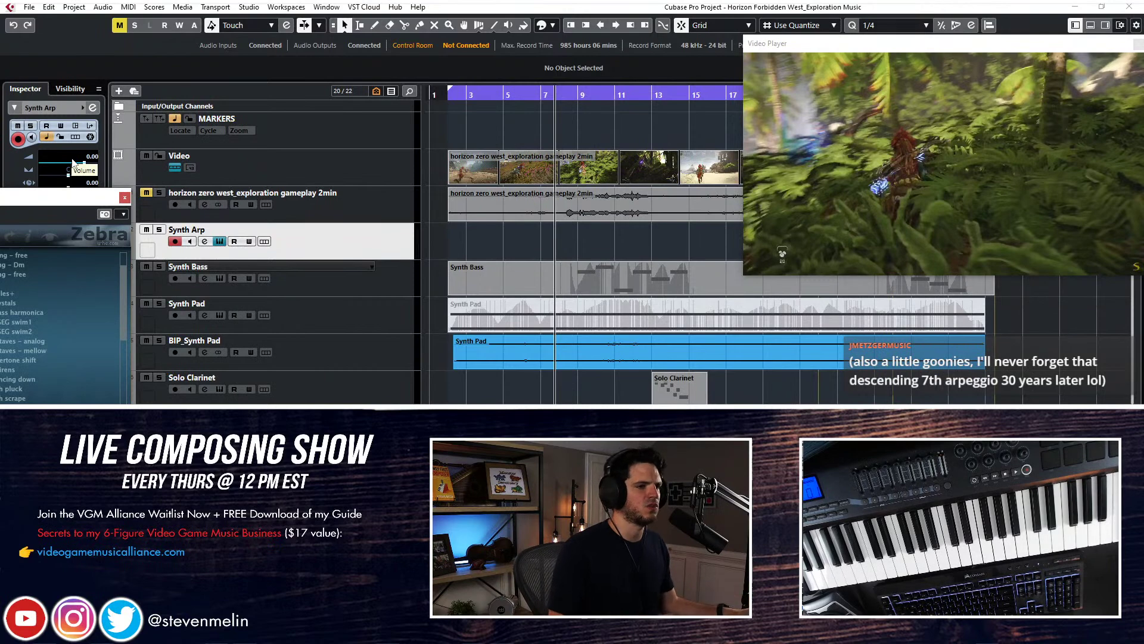
drag(46, 201, 408, 102)
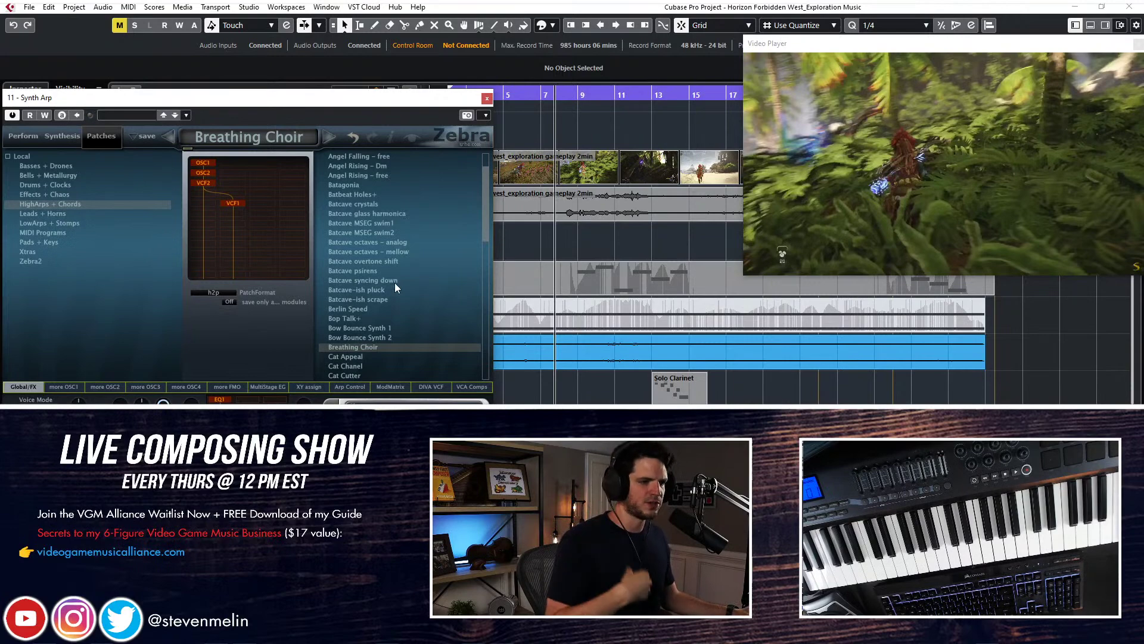
scroll(395, 287, down, 5)
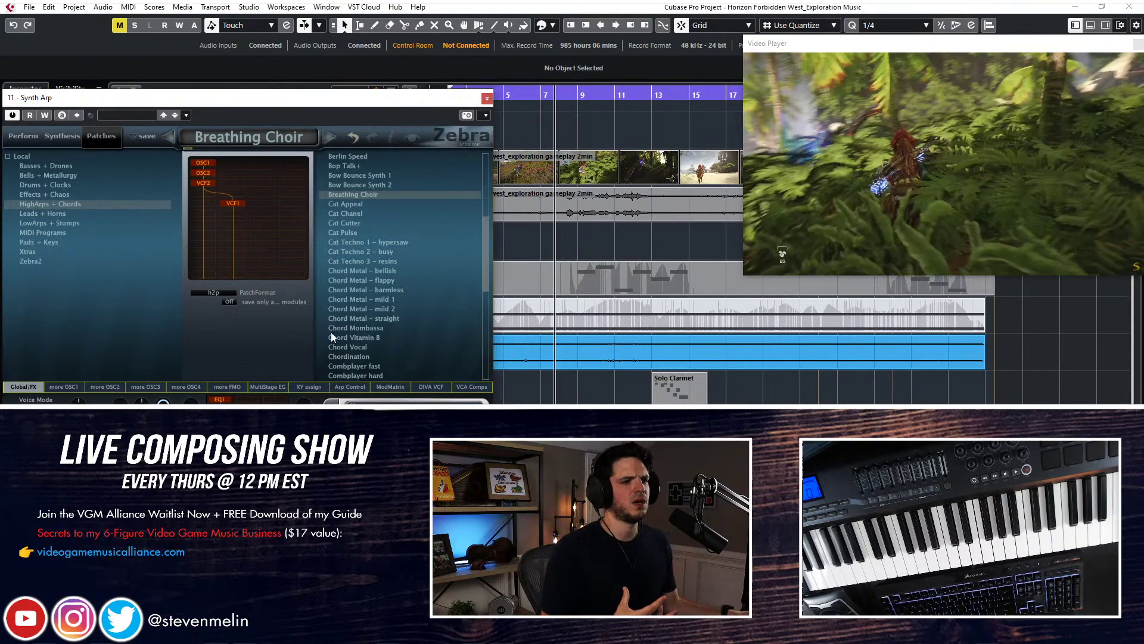
click(375, 291)
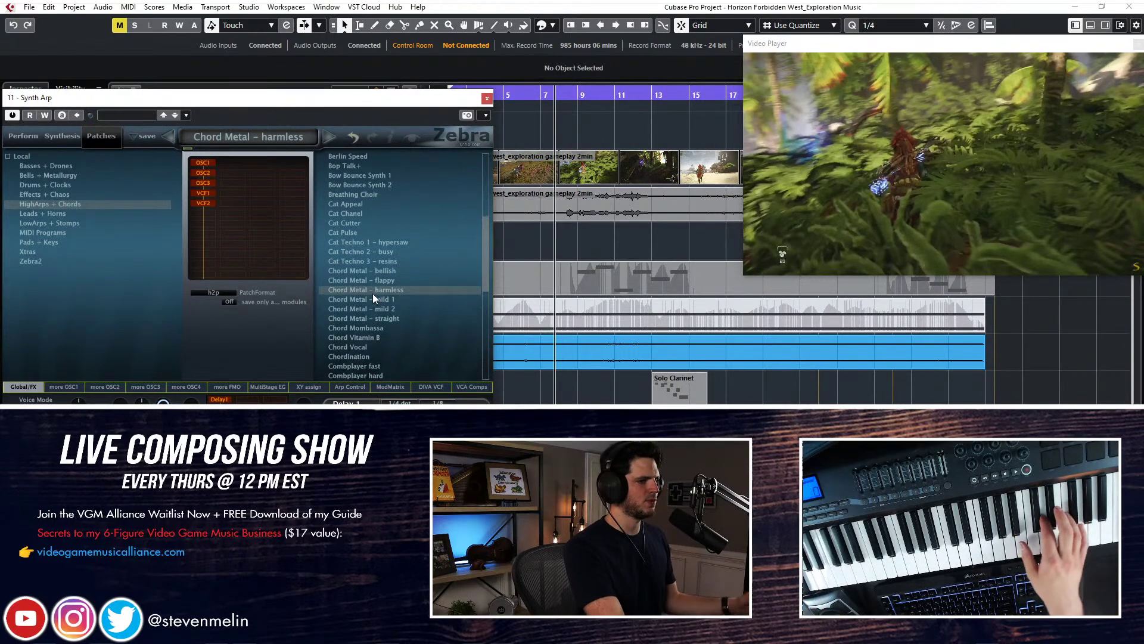
scroll(417, 273, down, 7)
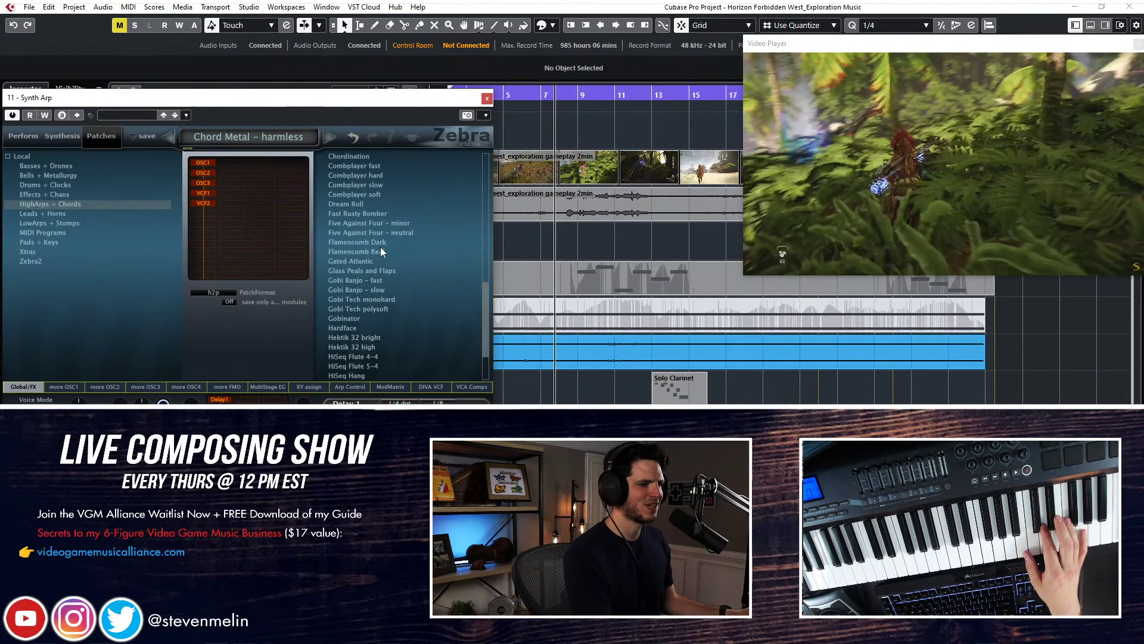
click(326, 224)
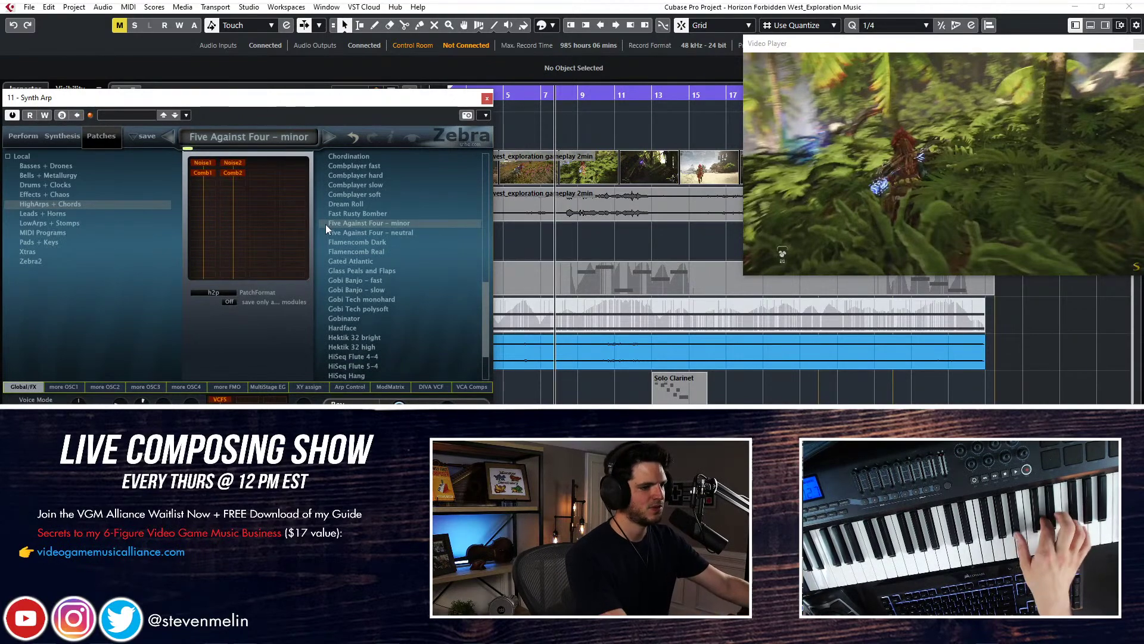
click(409, 273)
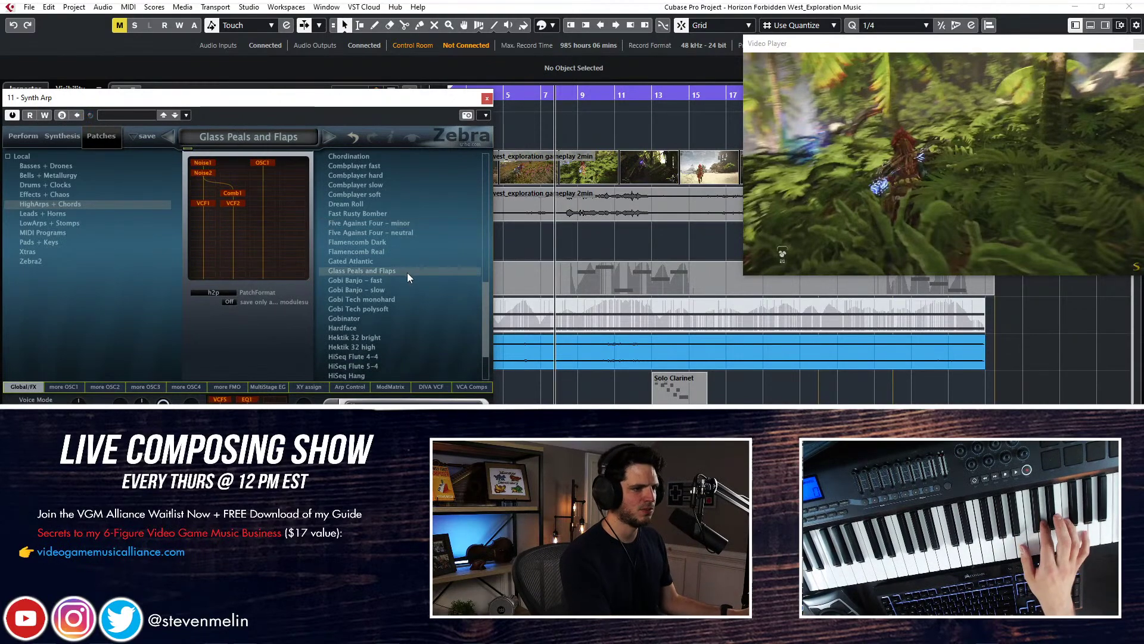
click(365, 253)
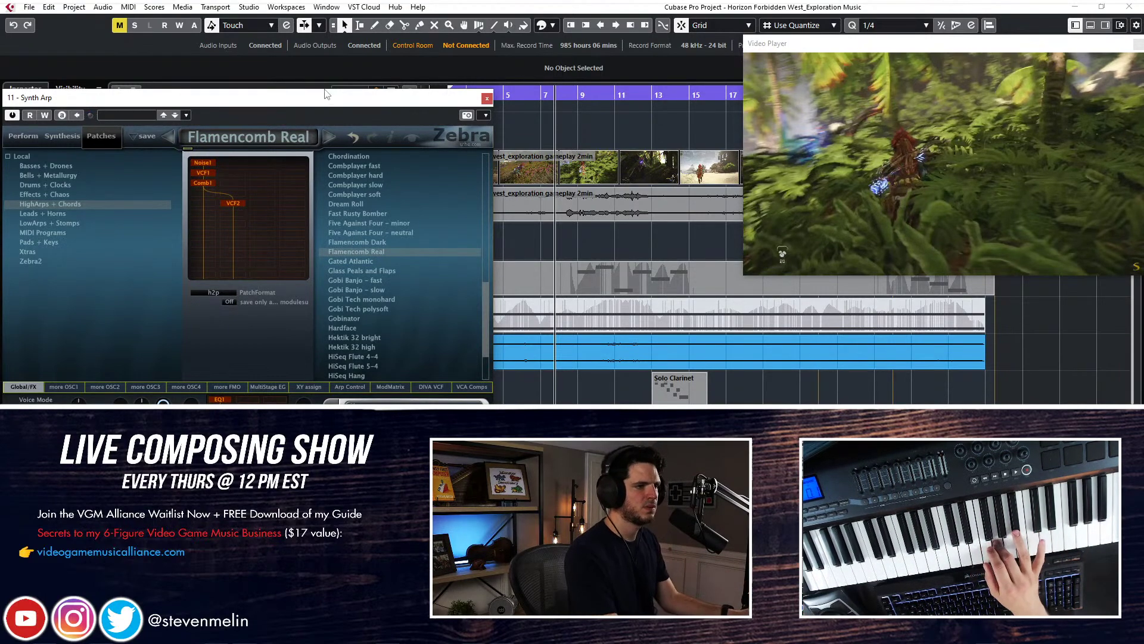
Audition Gobi Tech monohard, Gobi Banjo - slow, HiSeq Flute 4-4, Hektik 32 bright and Mock 15 Arp on Synth Arp
drag(325, 90, 530, 85)
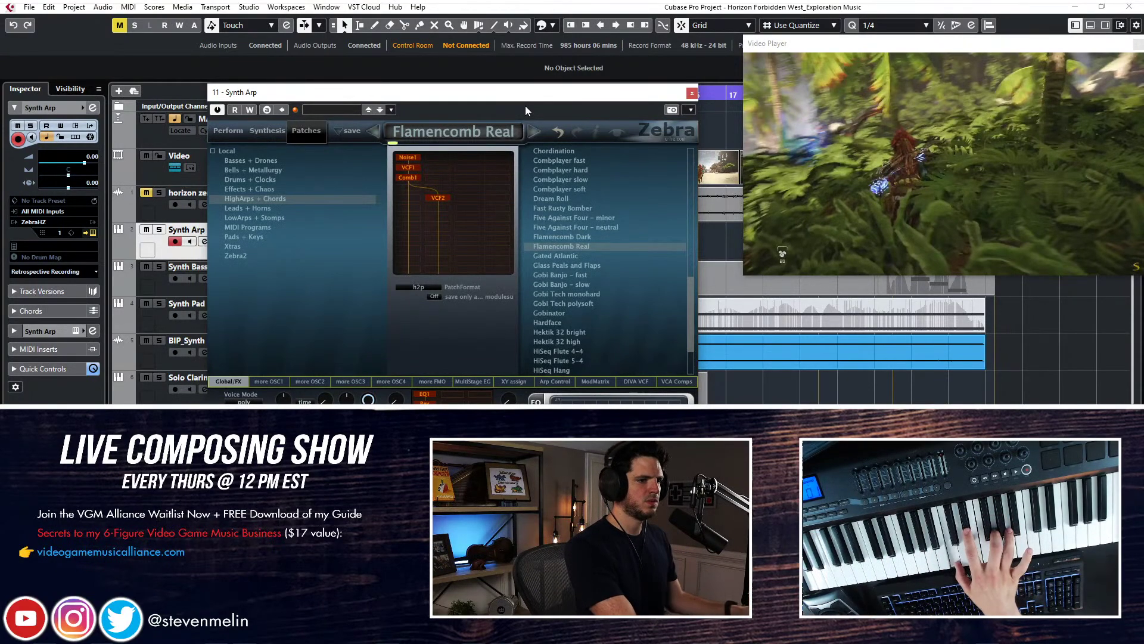
click(566, 295)
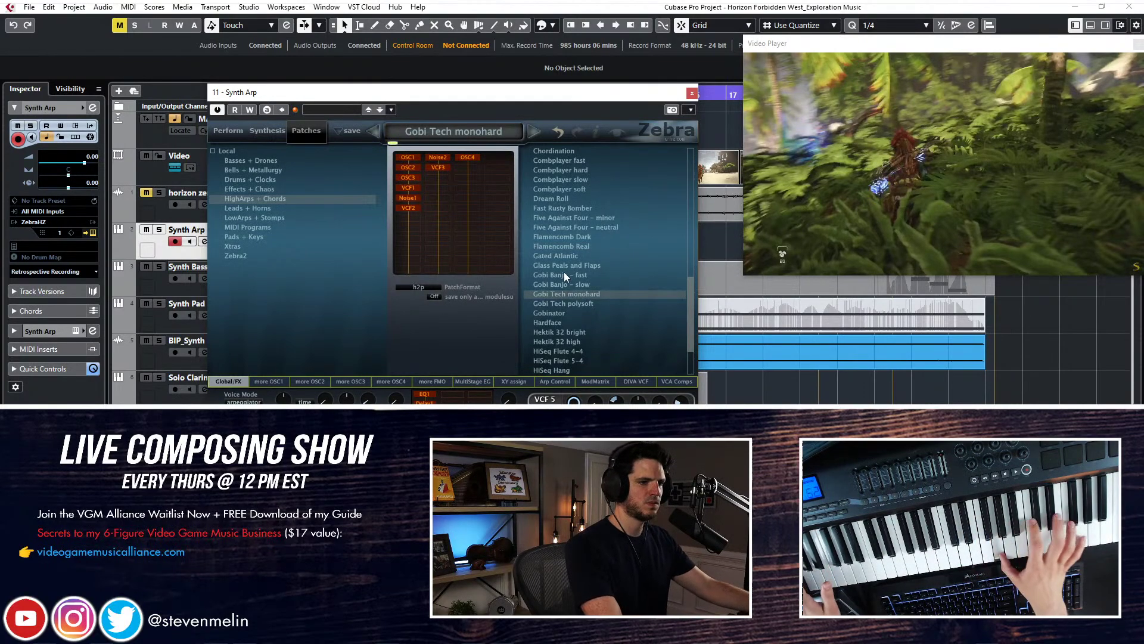
click(559, 284)
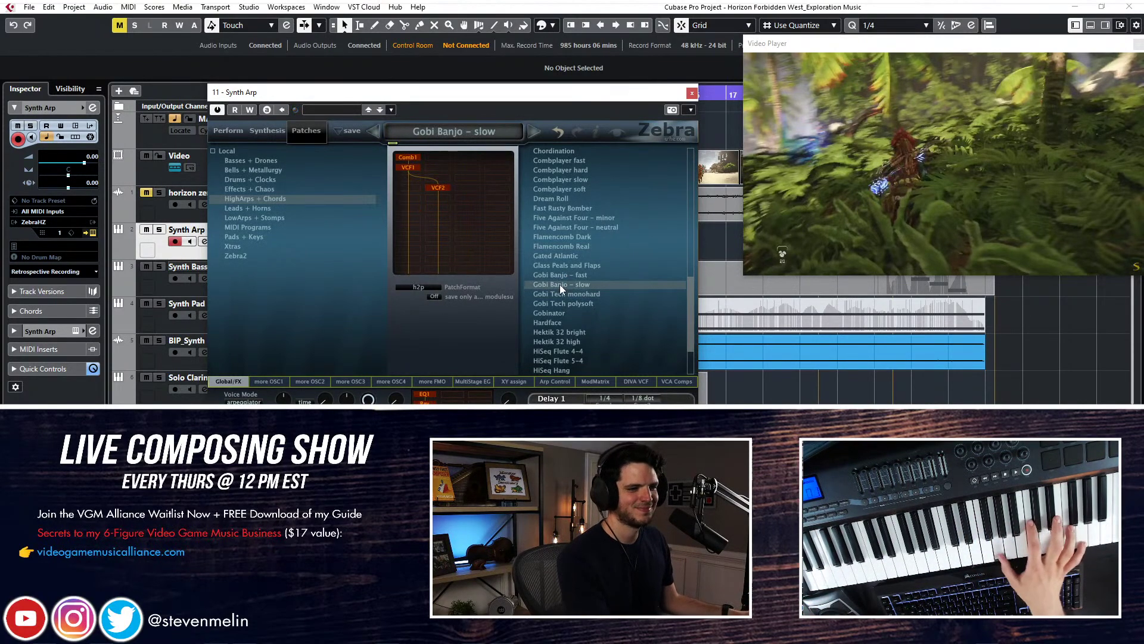
click(566, 350)
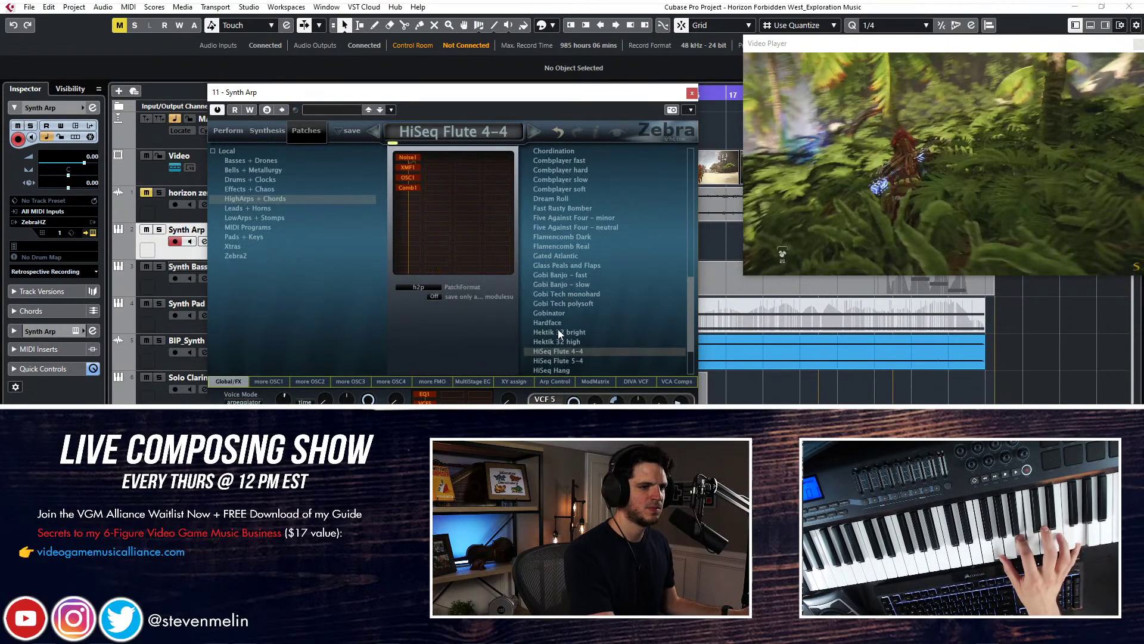
click(558, 332)
scroll(558, 328, down, 2)
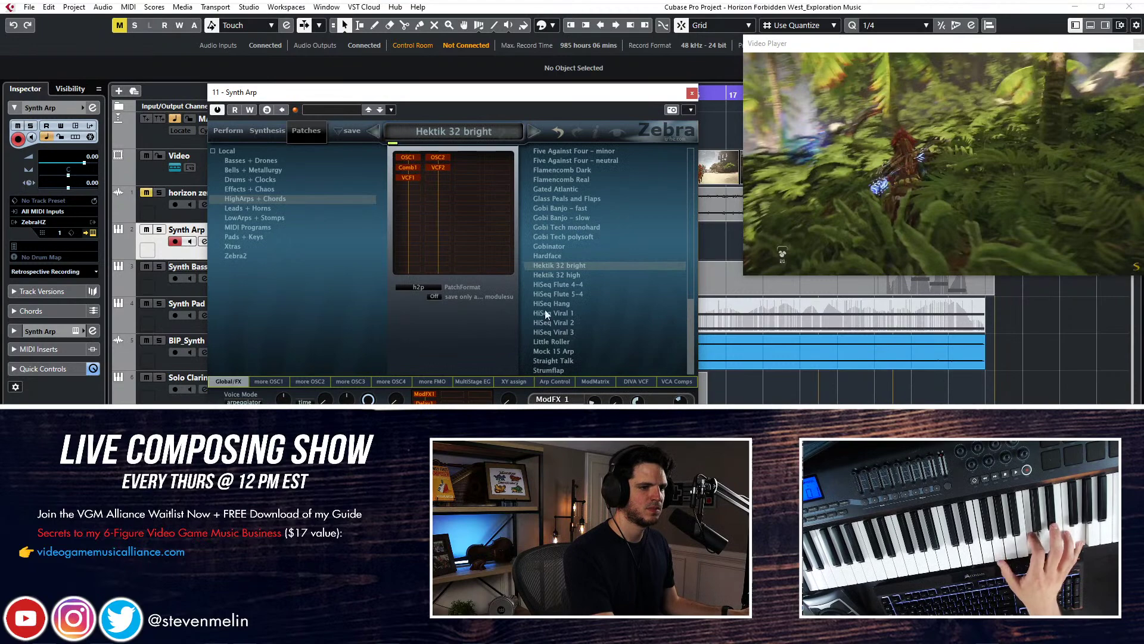
click(553, 351)
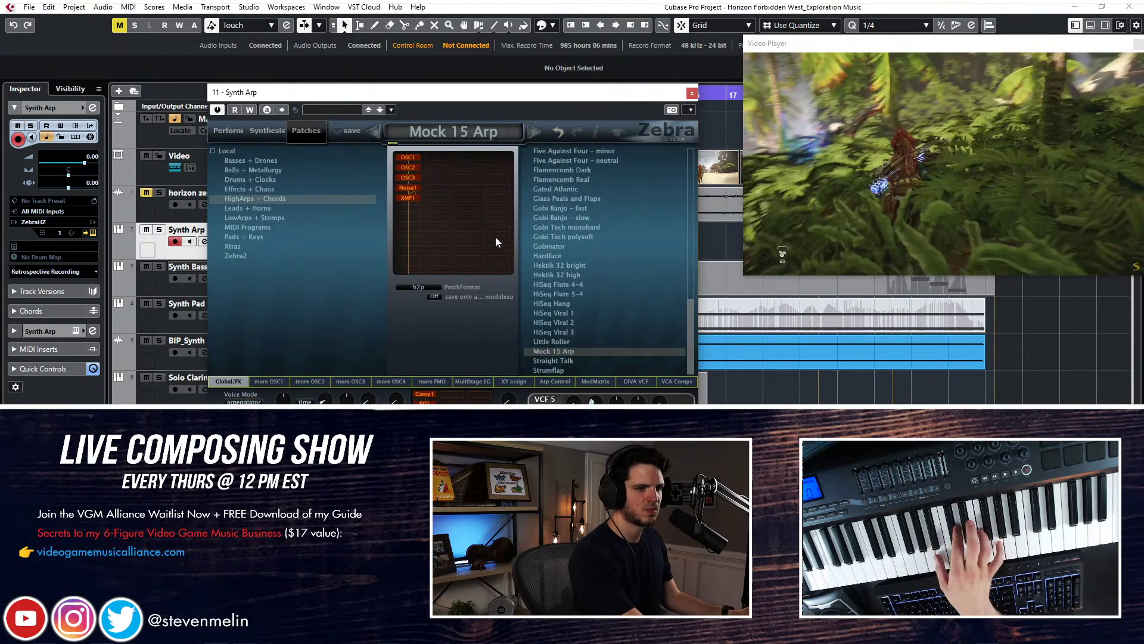
Load the Batcave octaves - analog patch on the Synth Arp track and close its instrument window
scroll(537, 221, up, 10)
click(569, 218)
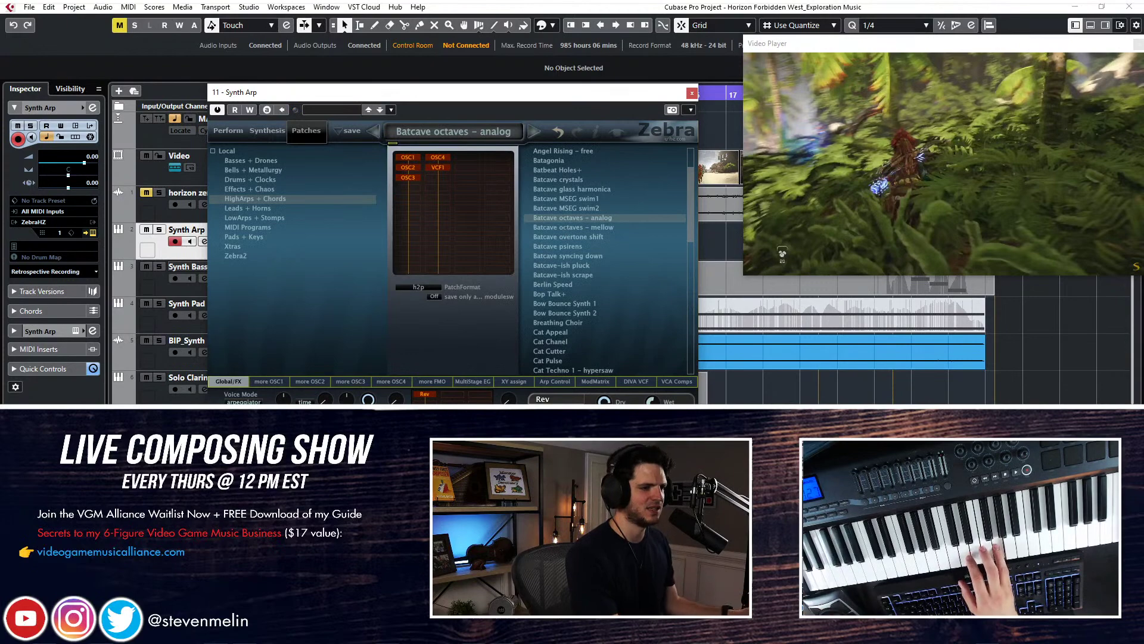
click(244, 410)
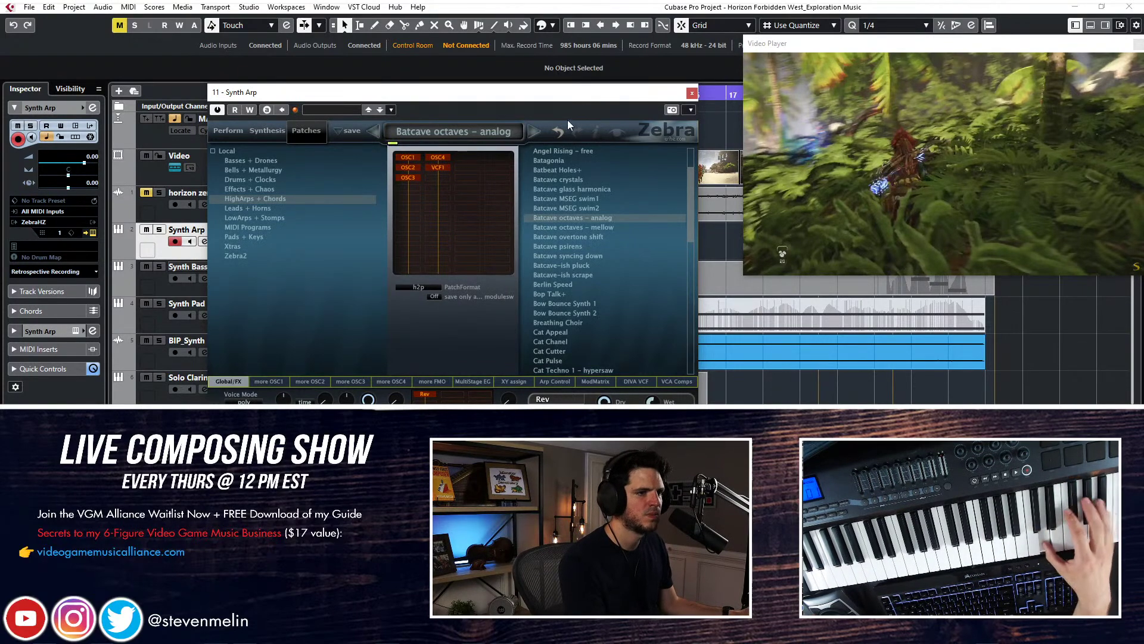
click(692, 93)
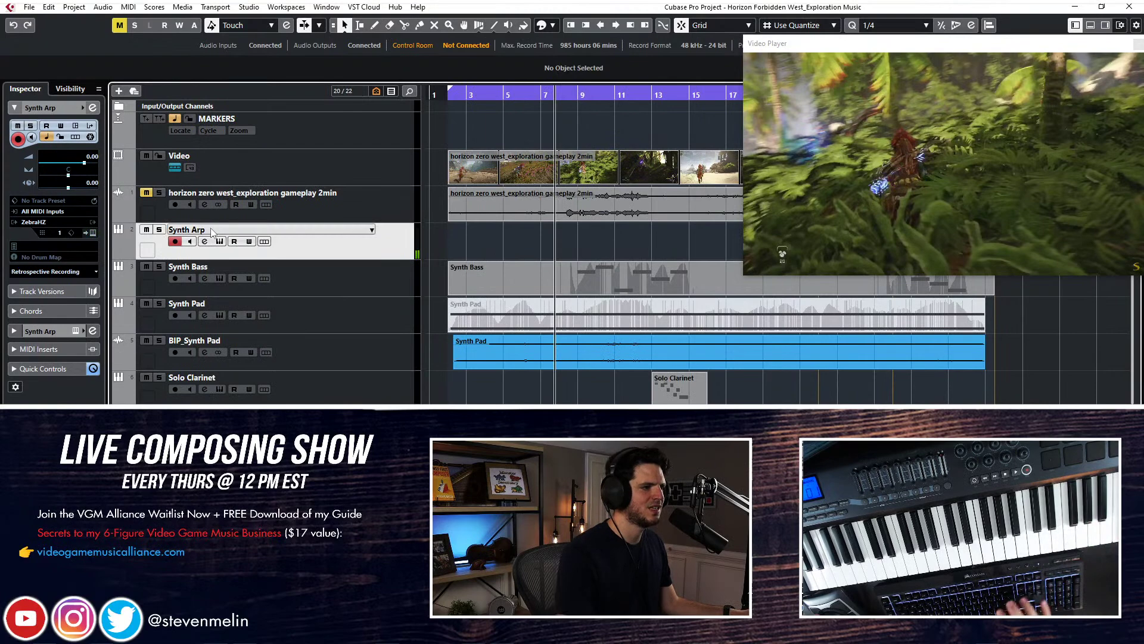
Duplicate the Synth Arp track and rename the copy Synth Lead
key(shift+ctrl+d)
double_click(205, 266)
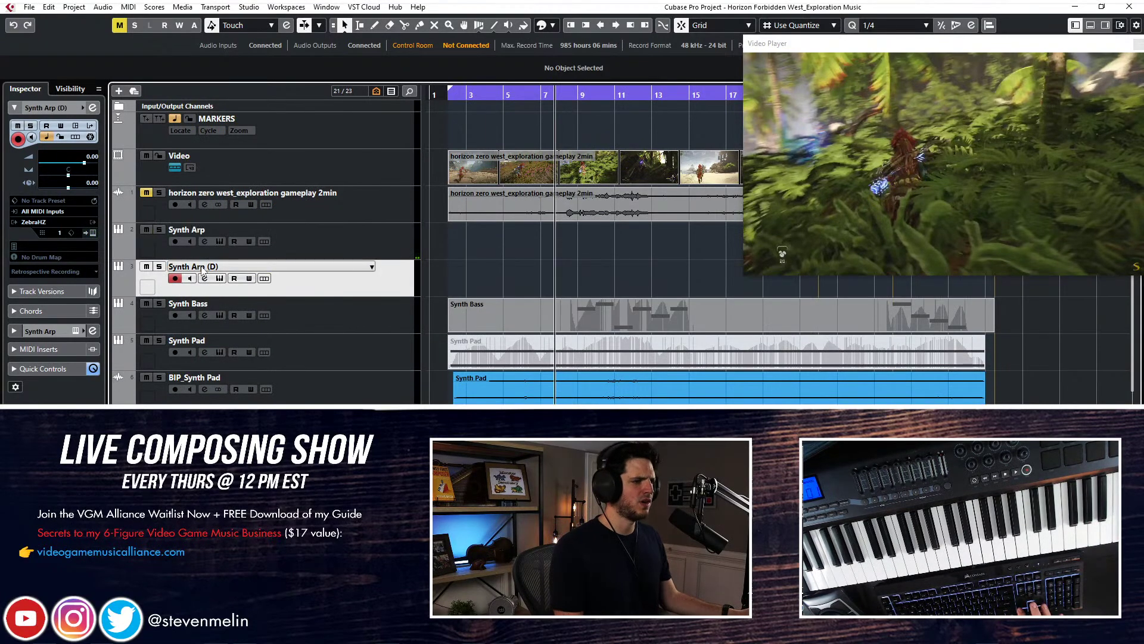
key(End)
key(BackSpace)
key(BackSpace)
key(BackSpace)
key(BackSpace)
text(Lead)
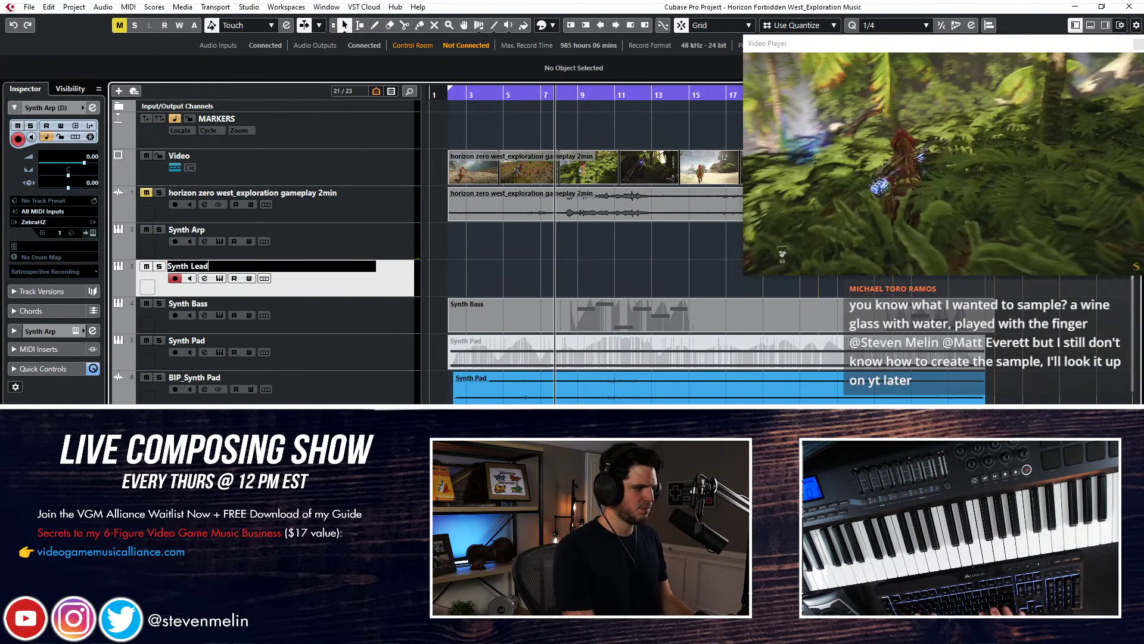
key(Return)
Load the Blade - original raw patch from the Leads + Horns folder in the Synth Lead track's ZebraHZ instrument
drag(517, 103, 656, 110)
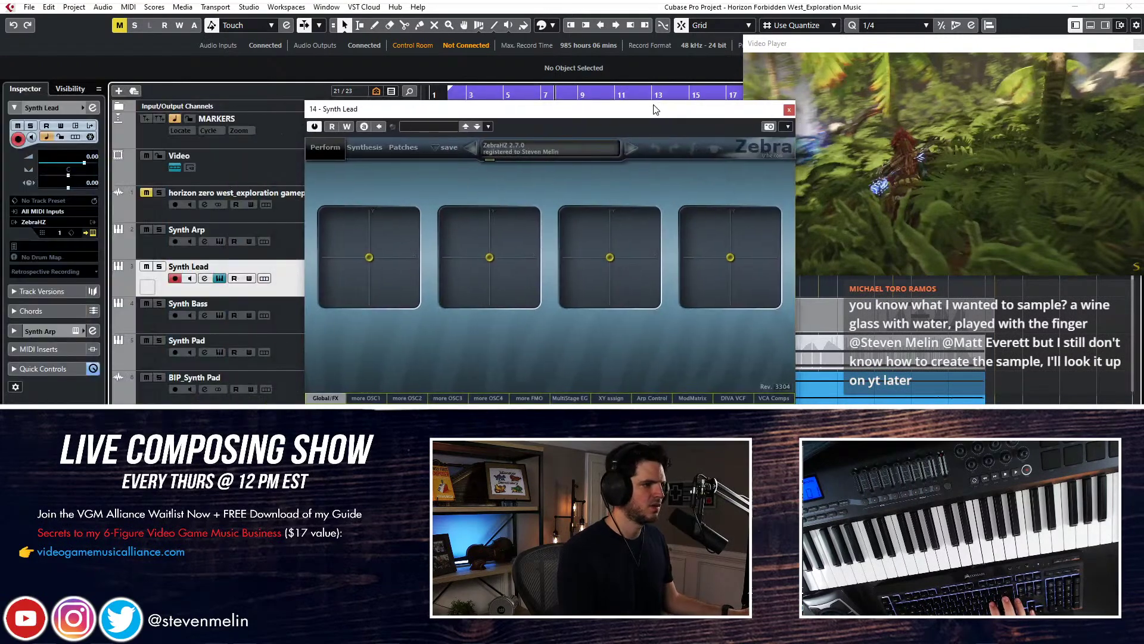
click(374, 149)
click(401, 148)
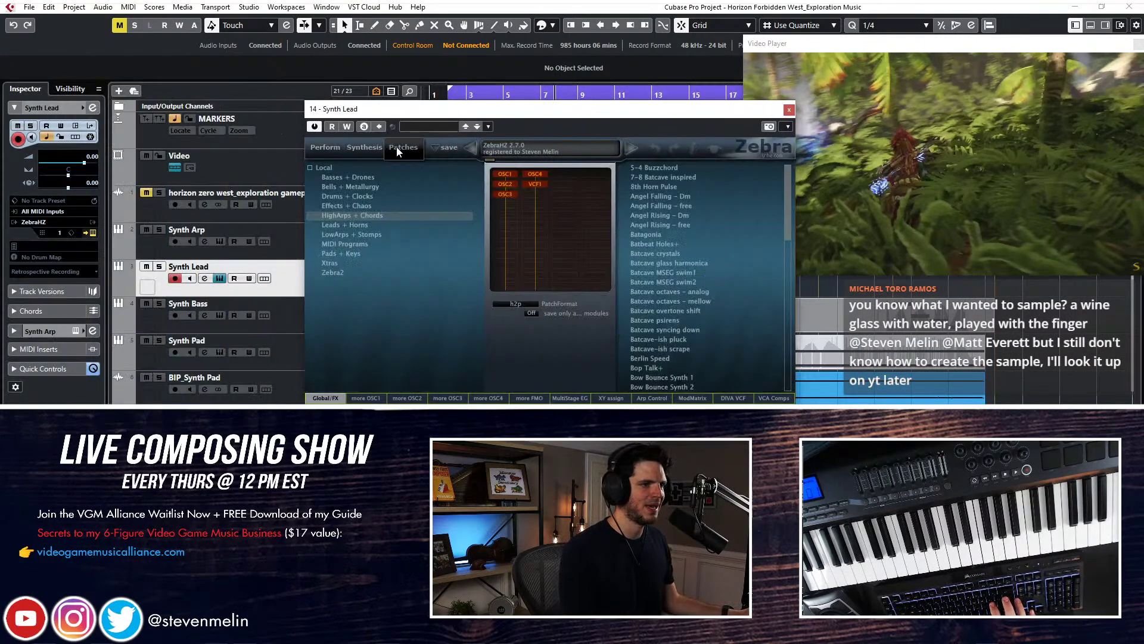
click(673, 339)
click(668, 290)
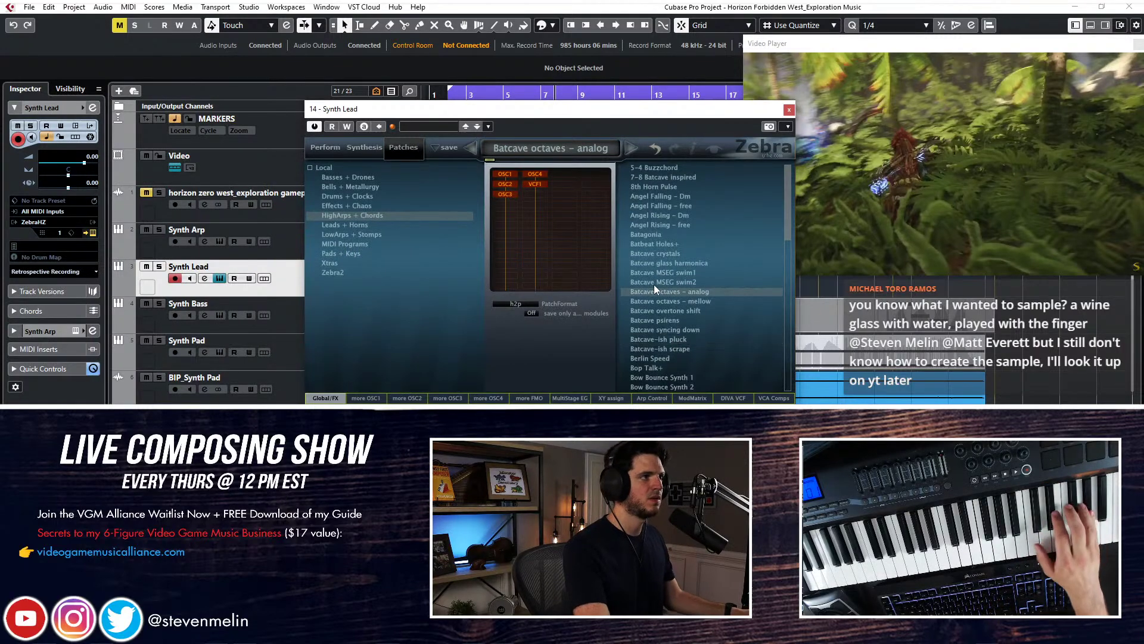
click(364, 225)
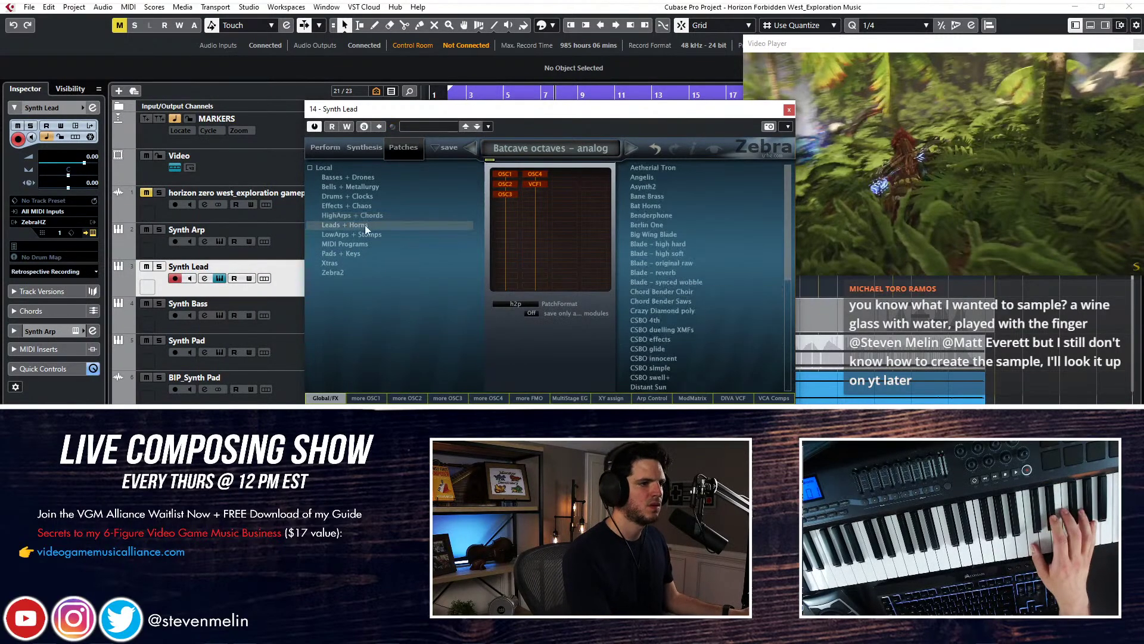
click(645, 262)
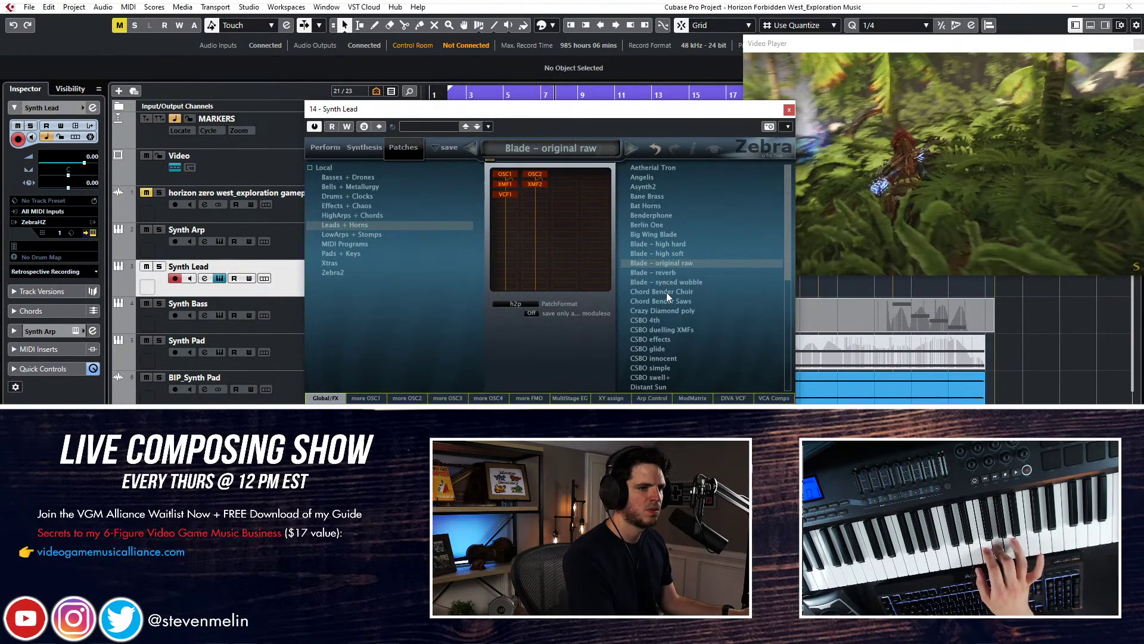
Audition the Chord Bender Choir, CSBO glide, Forlorn - full, Lonely Batcall complex+ and Power Leader patches on Synth Lead
click(666, 292)
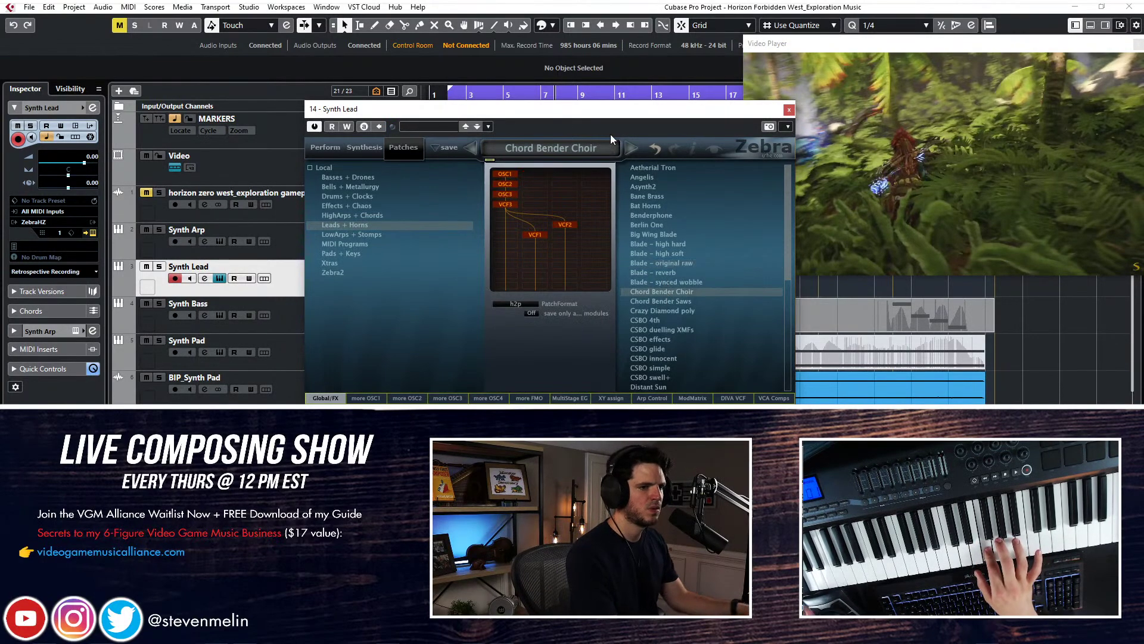
click(675, 349)
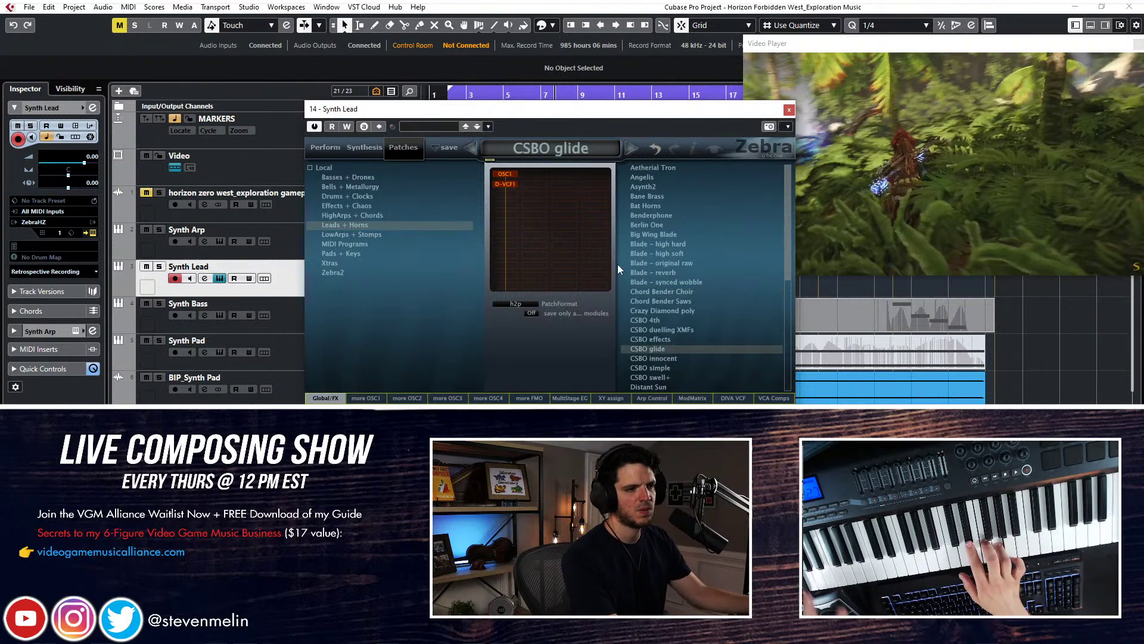
scroll(651, 325, down, 3)
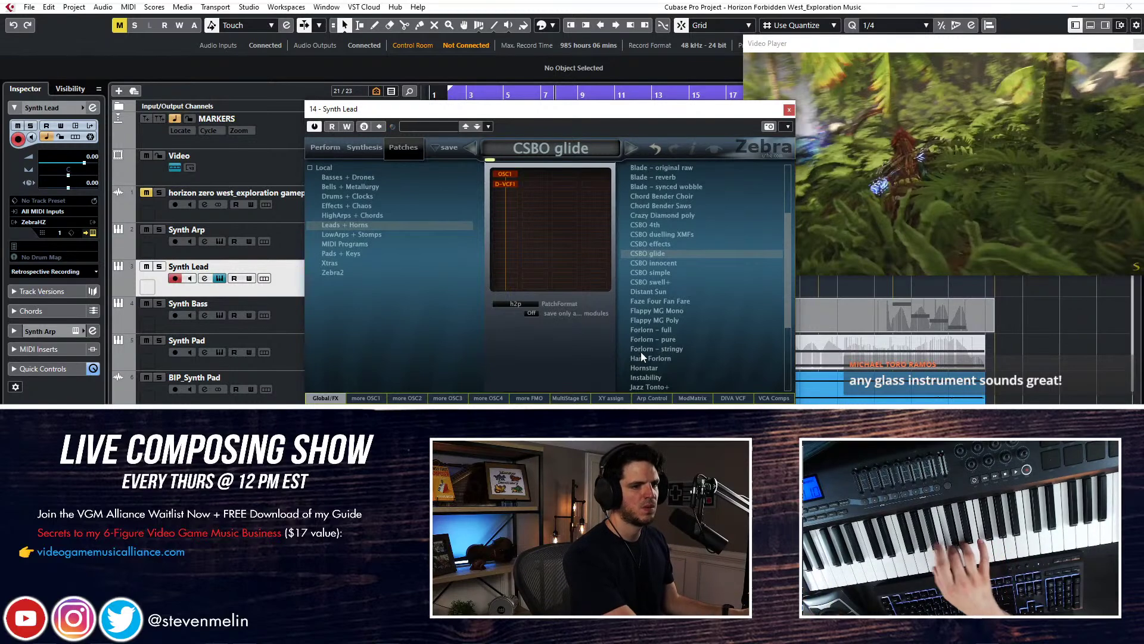
click(642, 329)
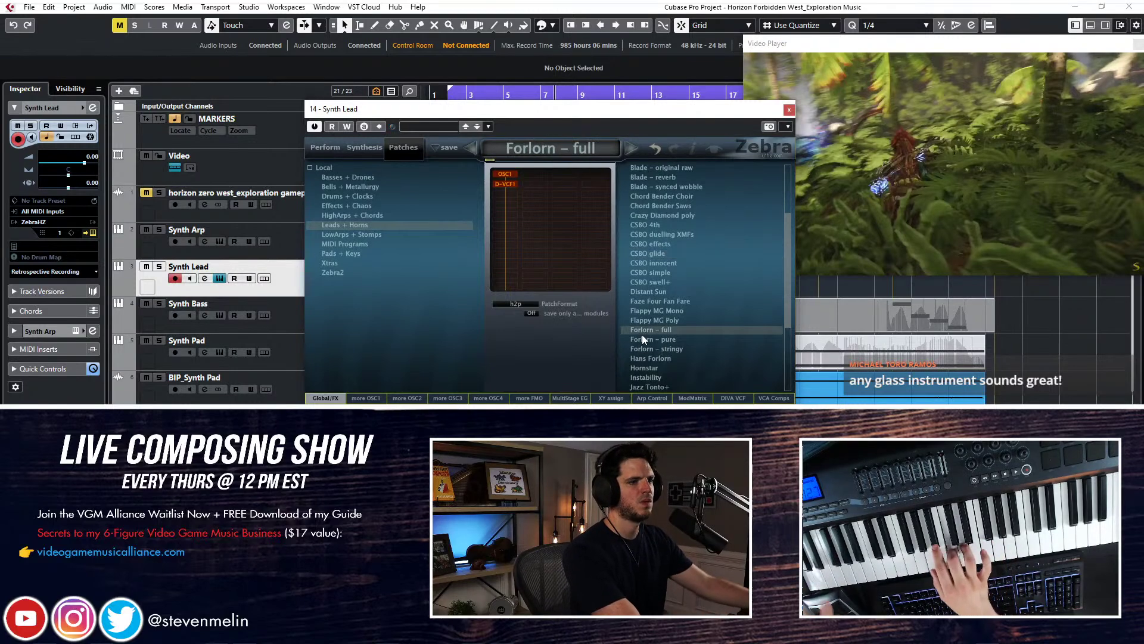
scroll(661, 298, down, 3)
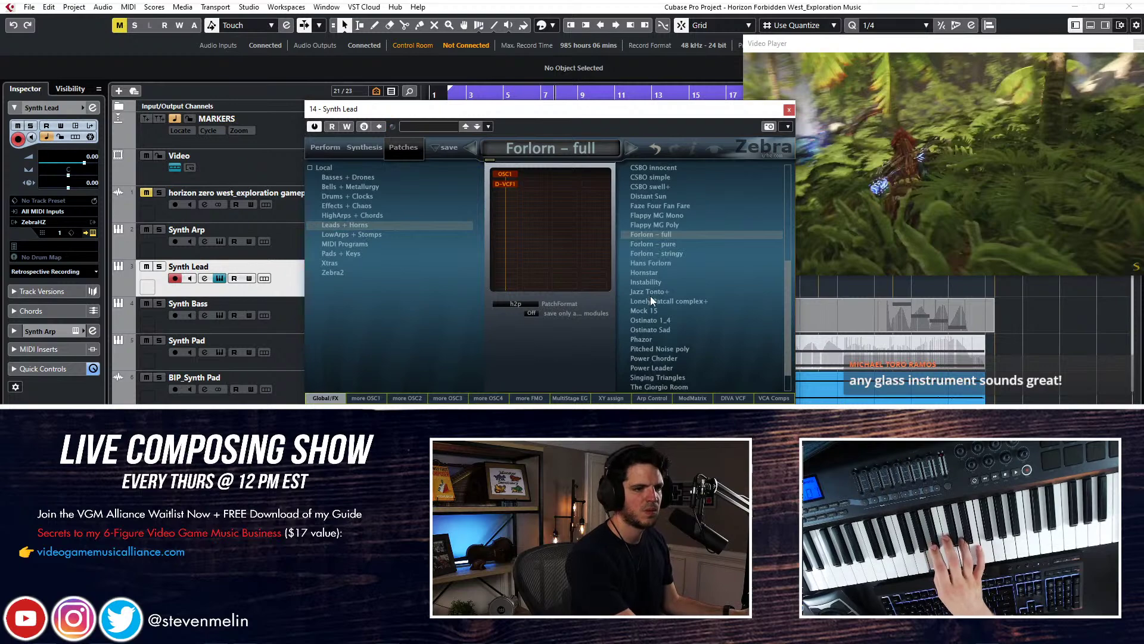
click(652, 301)
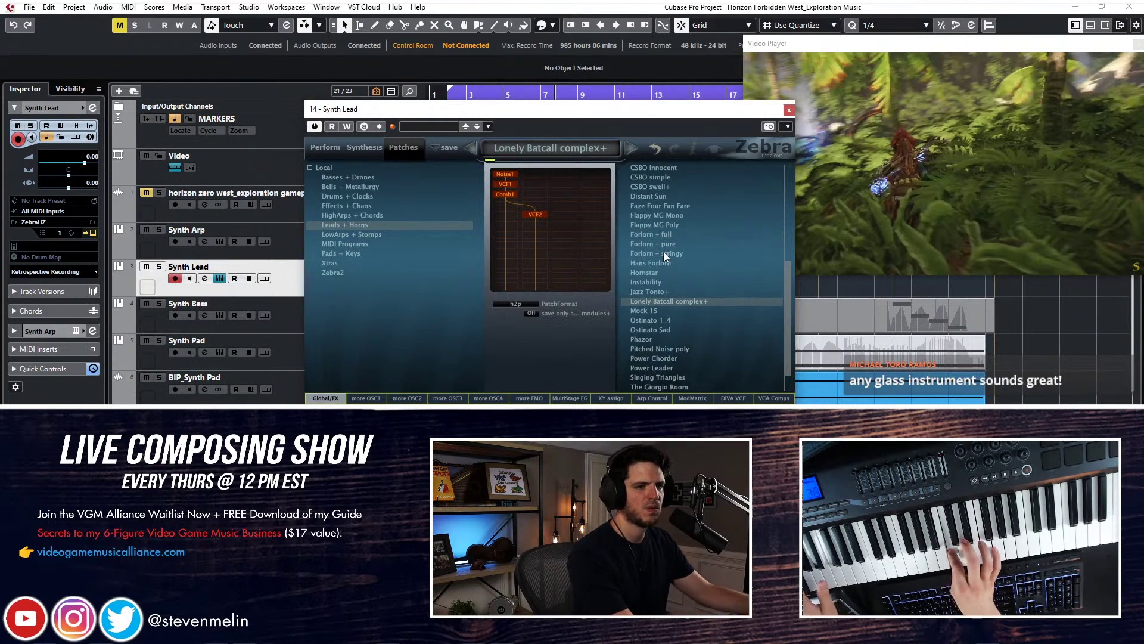
click(658, 369)
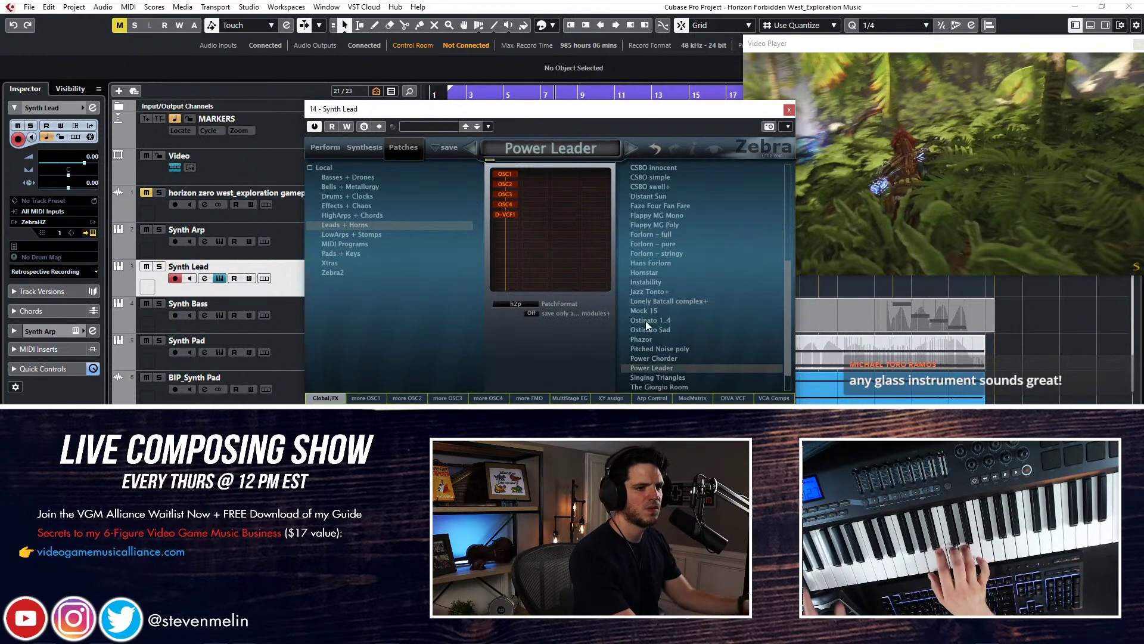
Audition the Faze Four Fan Fare and Distant Sun patches from Leads + Horns on the Synth Lead track
click(650, 235)
scroll(649, 250, up, 1)
click(649, 253)
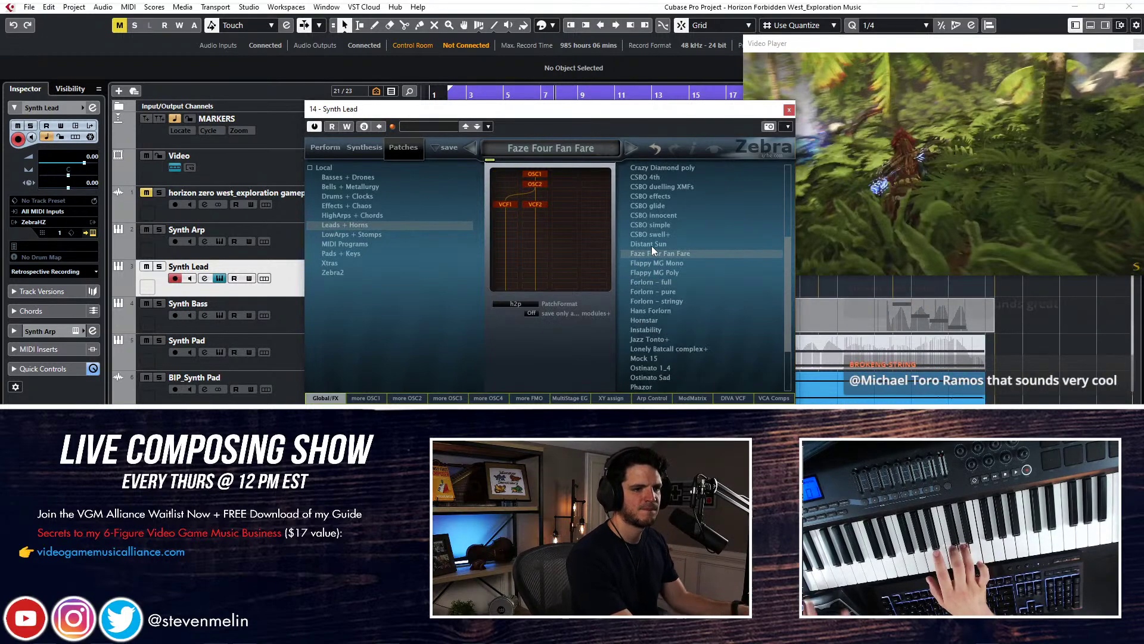
scroll(645, 331, up, 1)
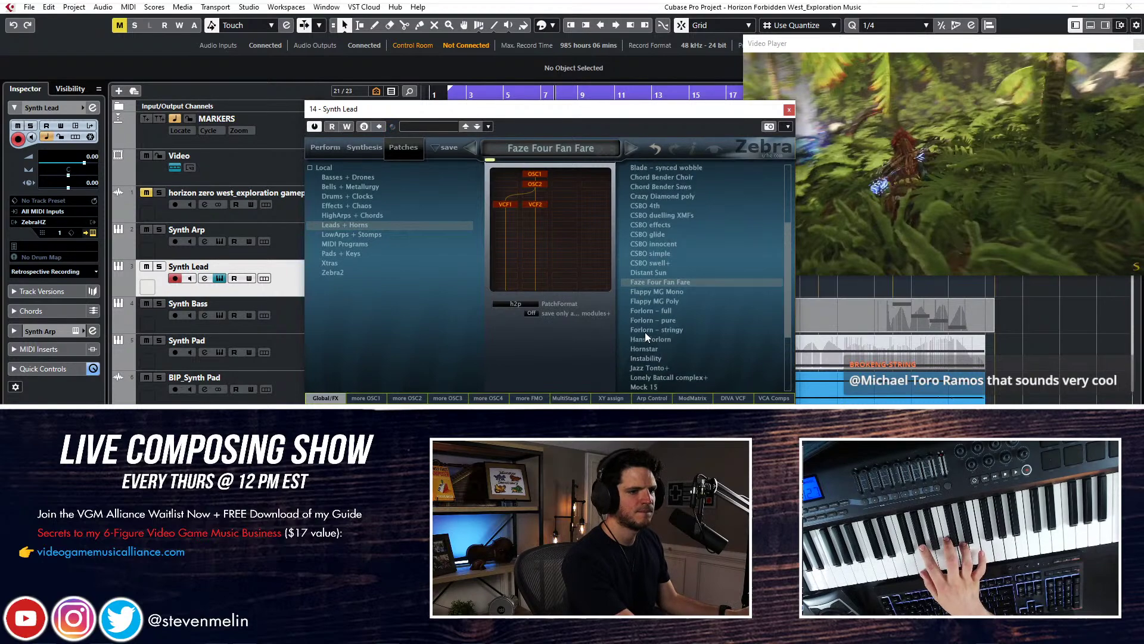
scroll(645, 331, up, 1)
click(655, 294)
click(641, 301)
scroll(632, 286, up, 3)
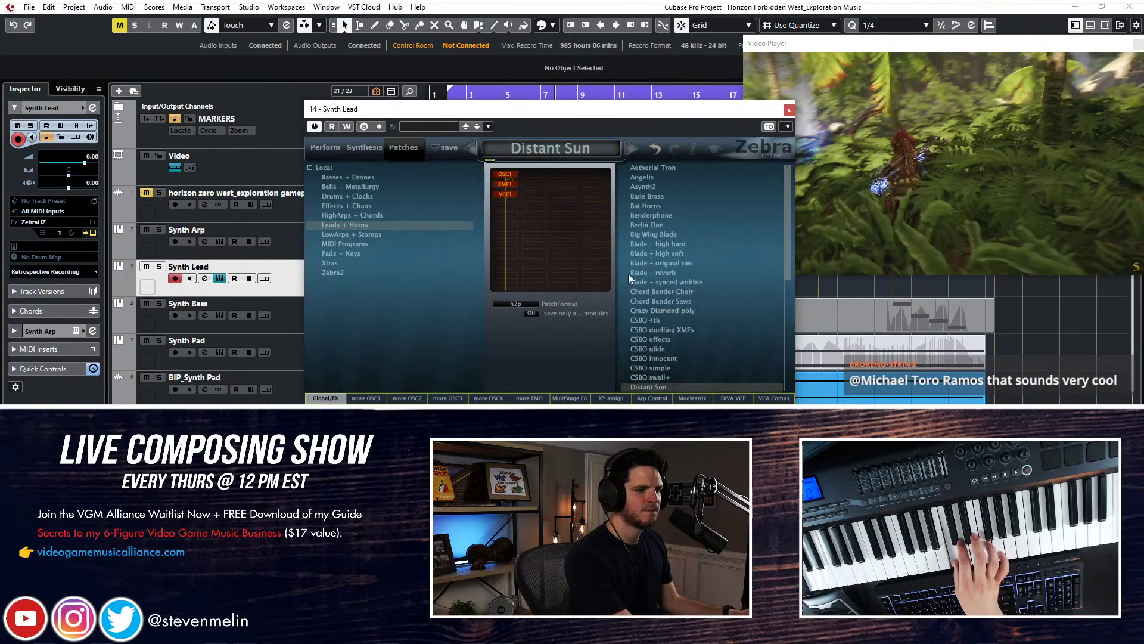
scroll(706, 308, down, 4)
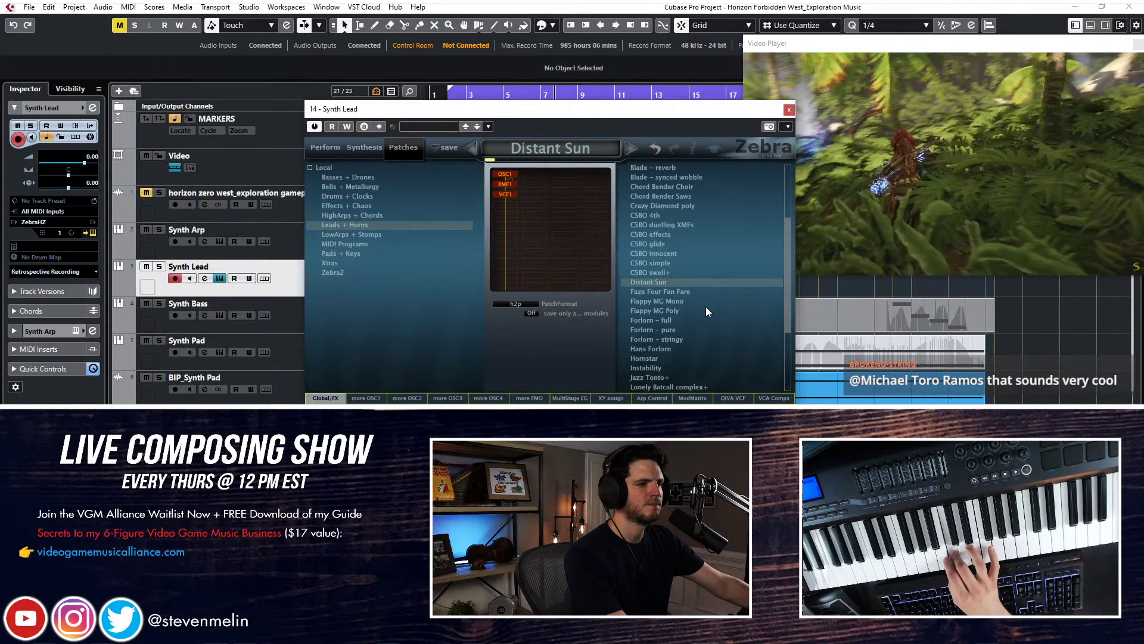
Load the Forlorn - full patch on Synth Lead, move its instrument window away and lower the track volume to -5.86
click(668, 319)
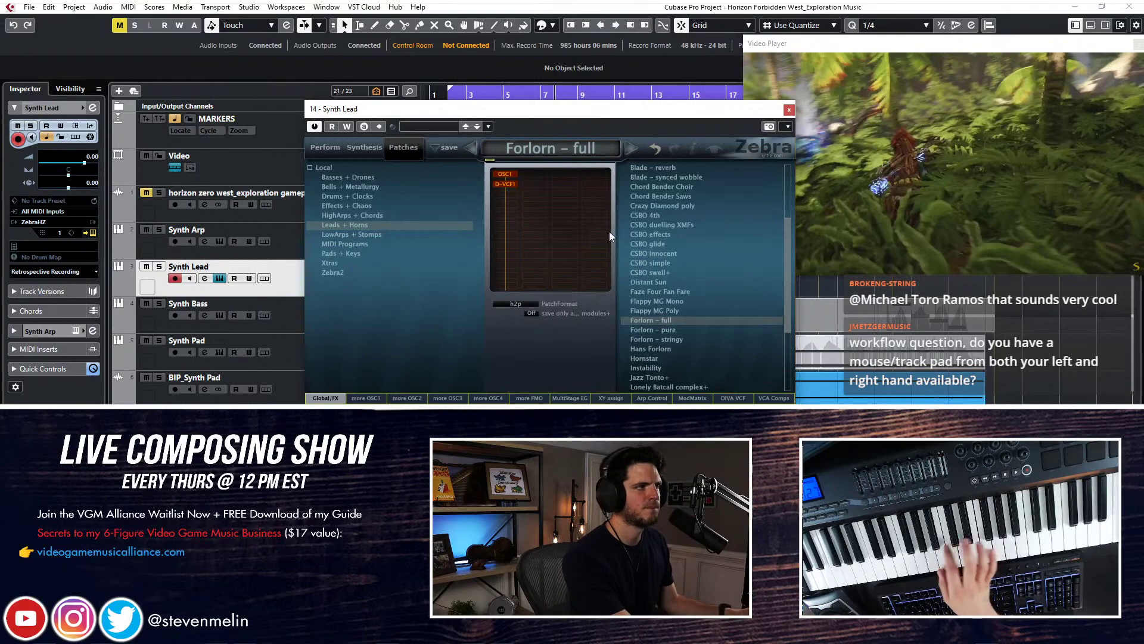
drag(674, 112, 286, 420)
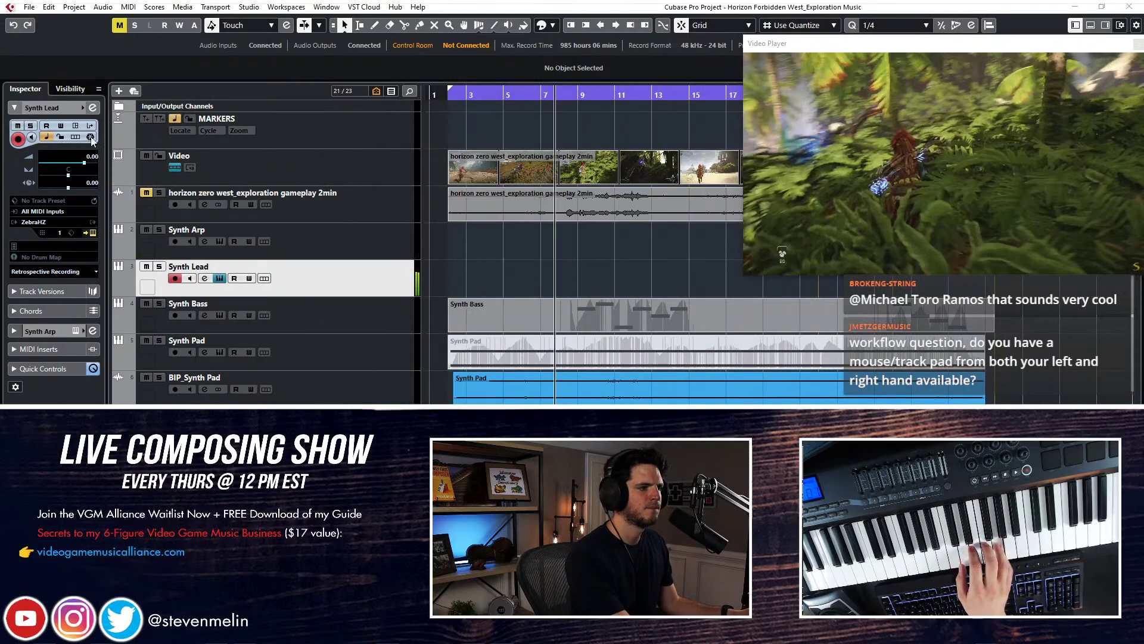
drag(84, 164, 75, 166)
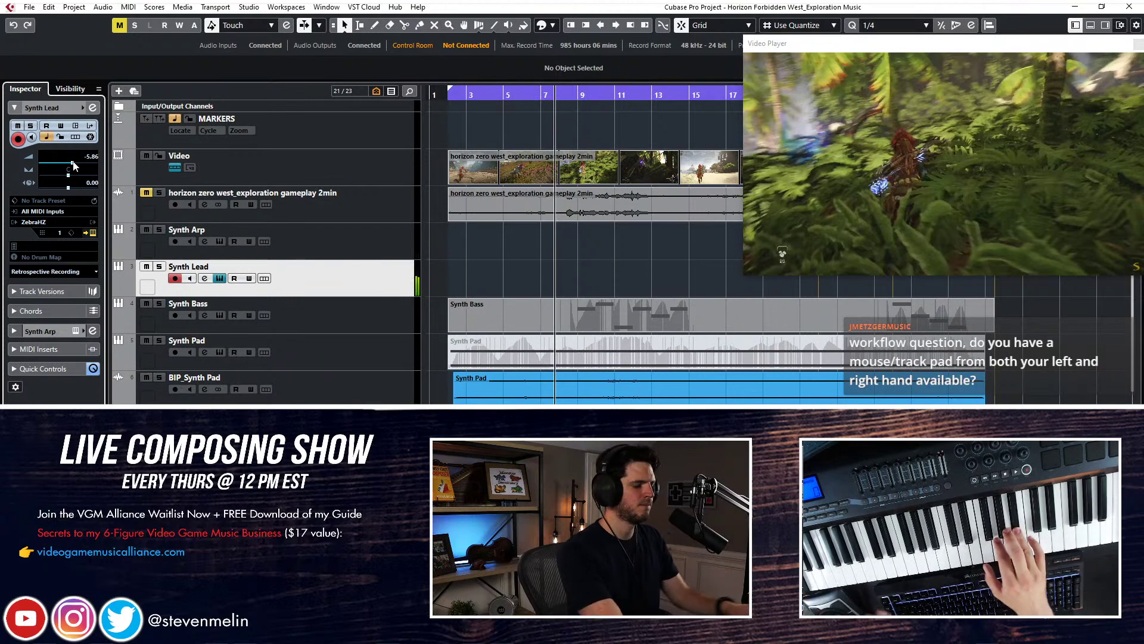
Select the Synth Arp track, reduce the track heights and run playback from about bar 3
key(KP_Subtract)
key(KP_Subtract)
key(KP_Subtract)
key(KP_Subtract)
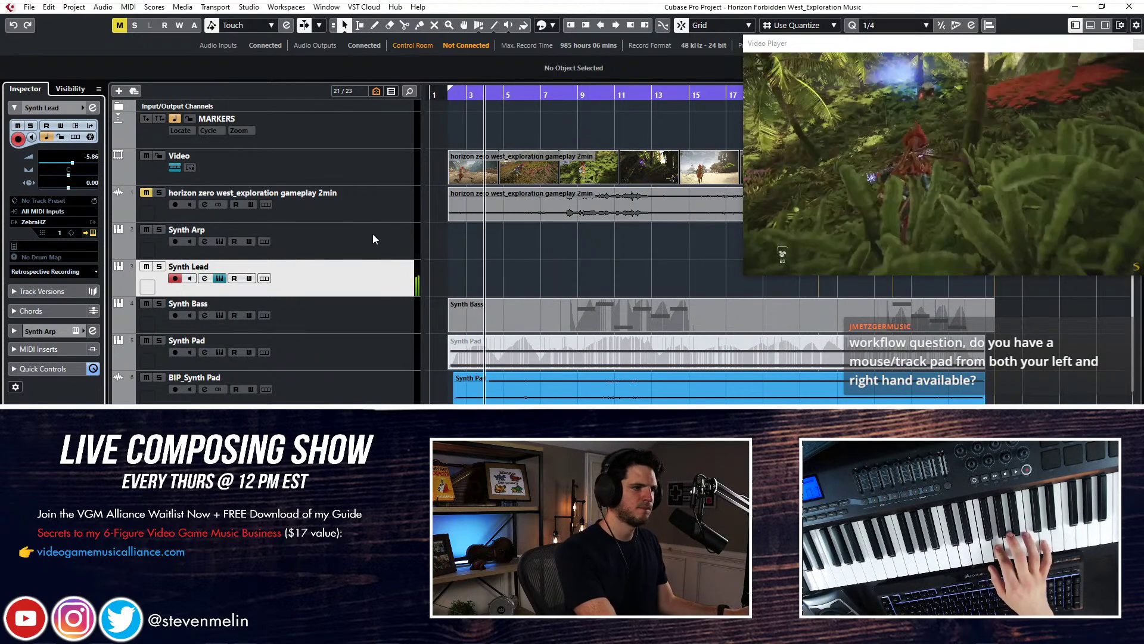
click(364, 245)
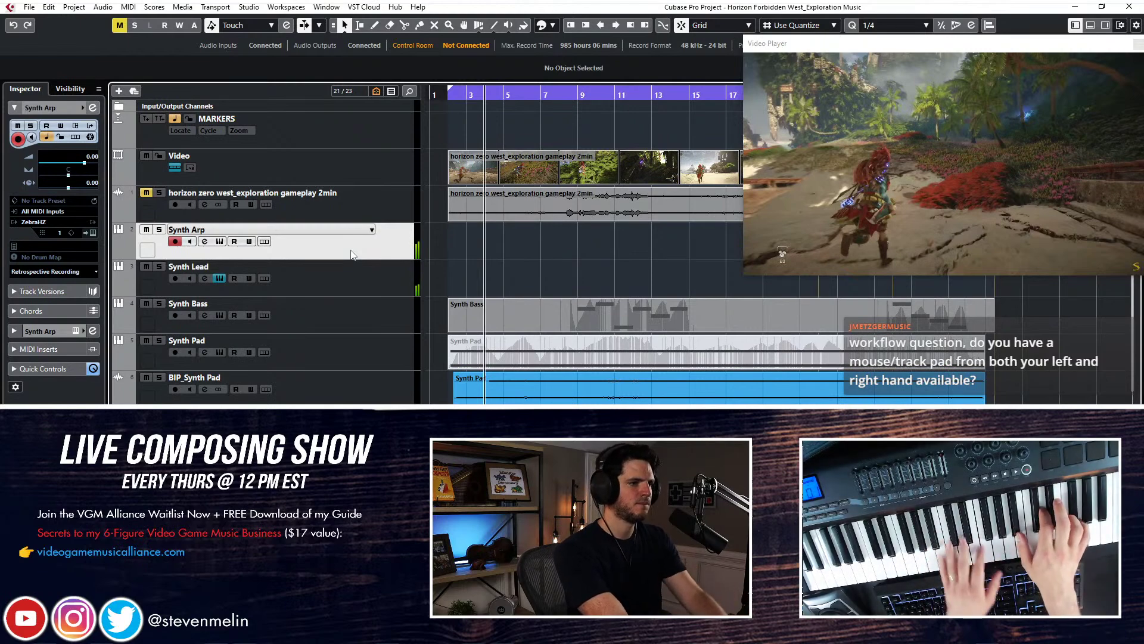
key(KP_Subtract)
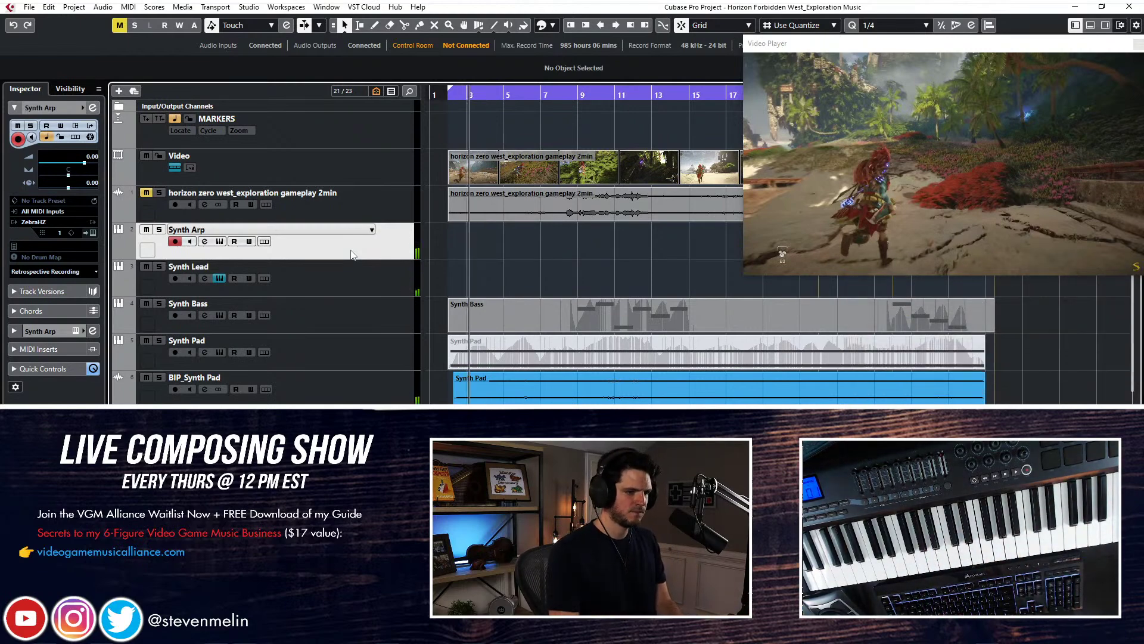
key(shift+g)
click(496, 294)
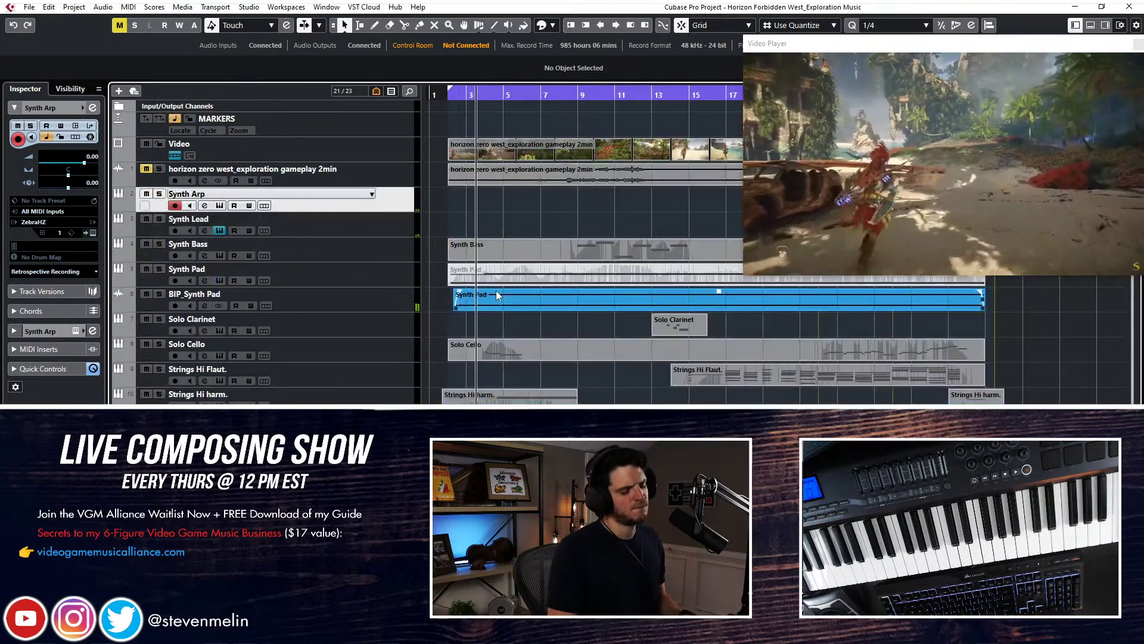
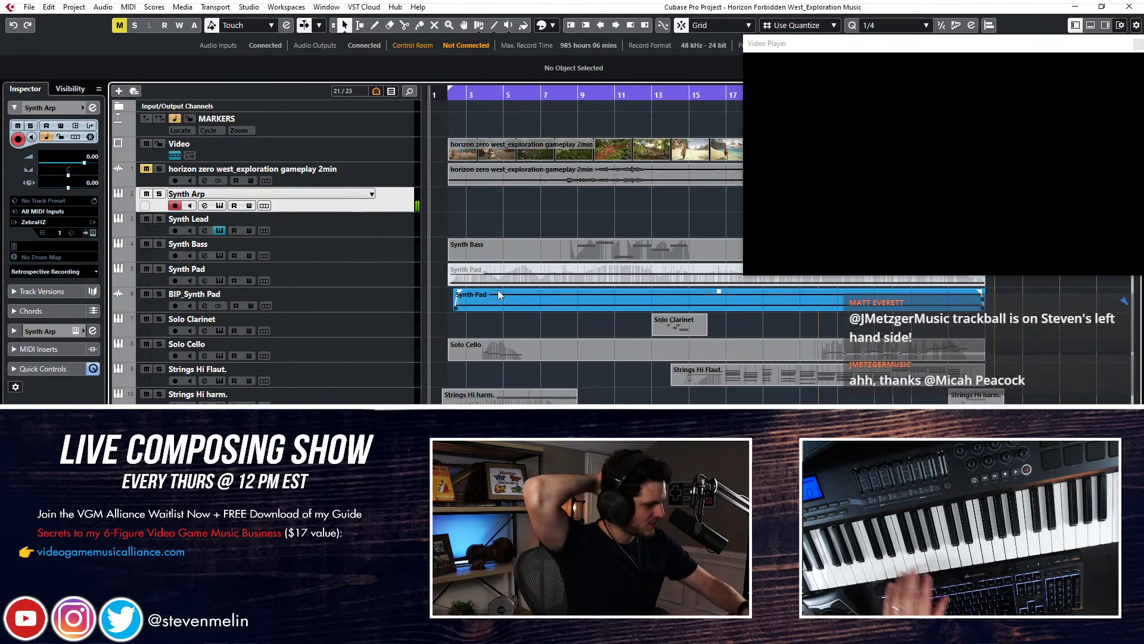
key(space)
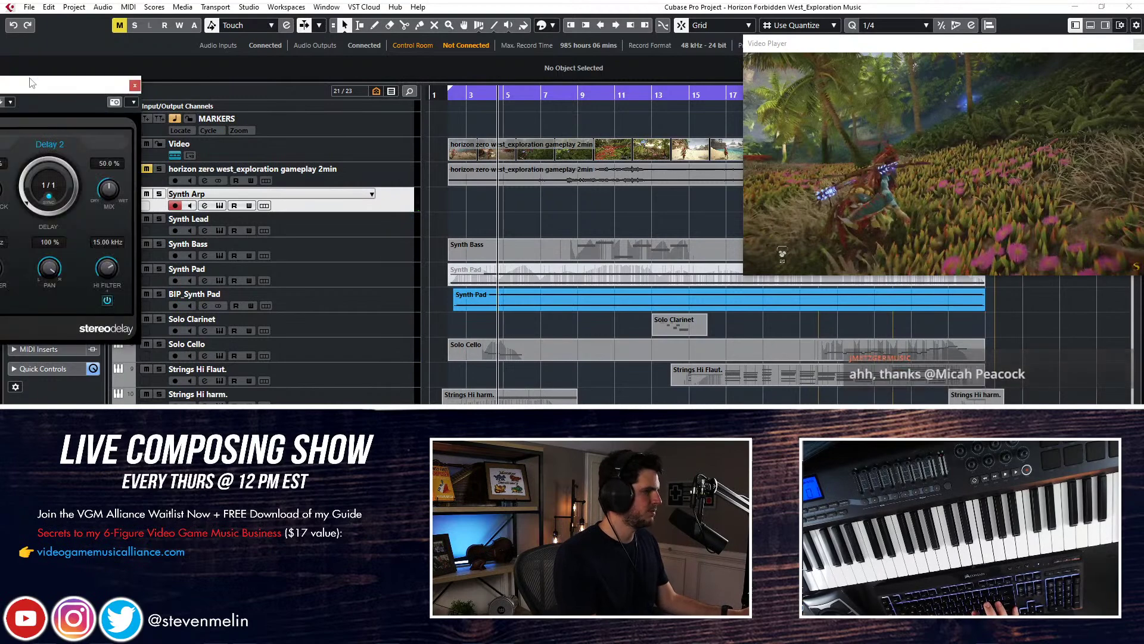
Set the Delay 2 time to 1/8 in the Synth Arp track's StereoDelay insert
drag(30, 83, 580, 96)
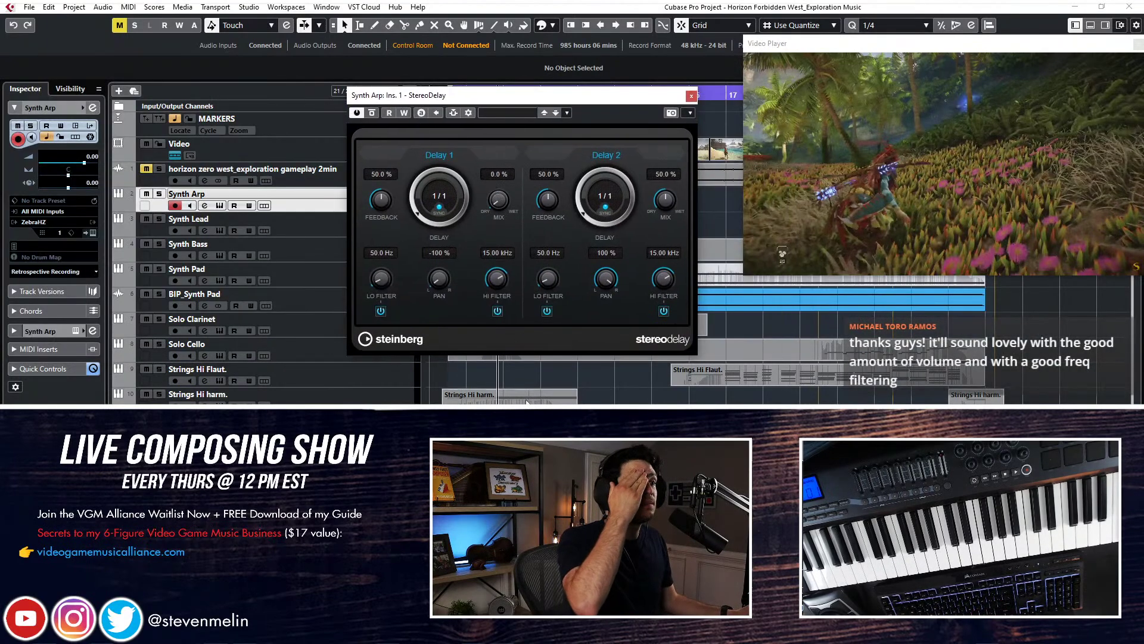
click(605, 197)
click(614, 252)
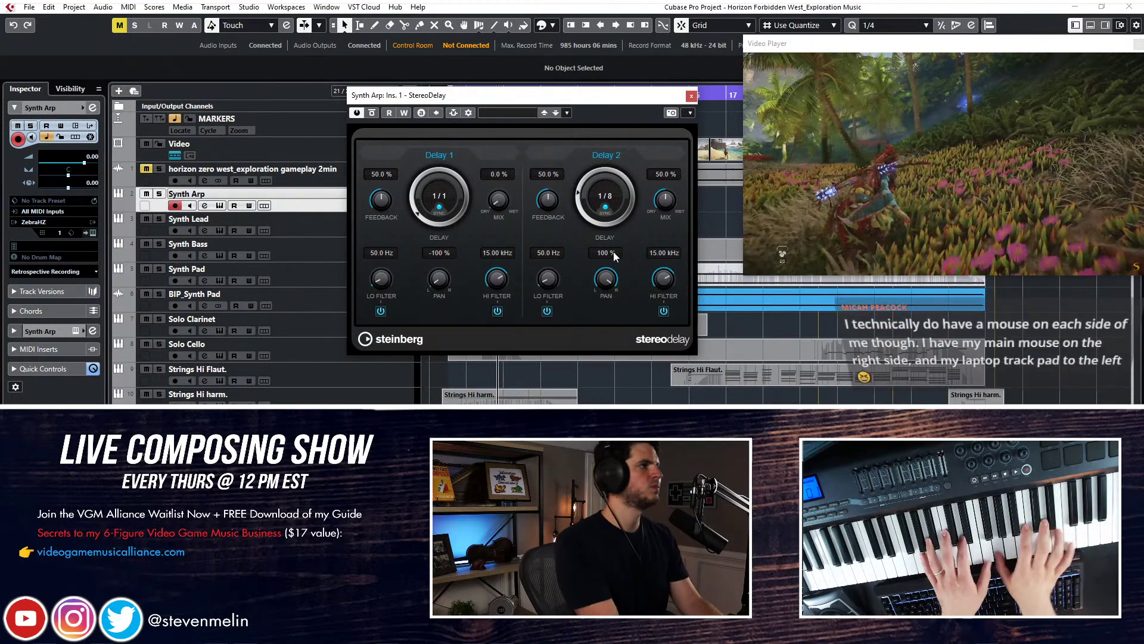
Move the StereoDelay window aside and play the project from bar 9 to try out the delayed synth
drag(602, 93, 188, 113)
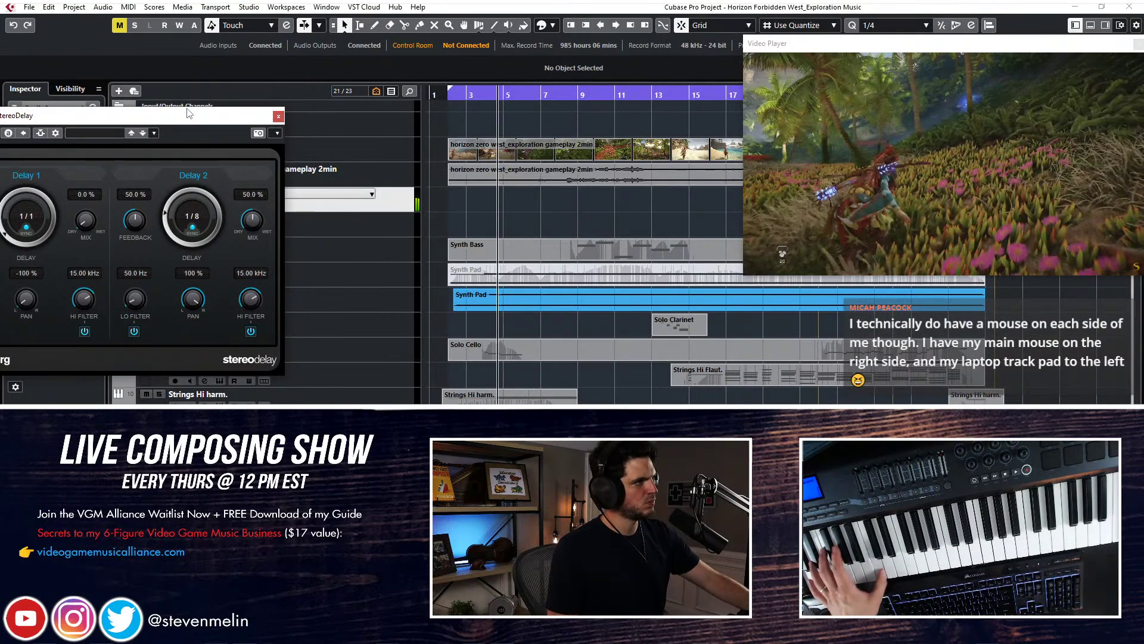
key(KP_Add)
key(KP_Add)
key(KP_Add)
key(KP_Add)
key(KP_Add)
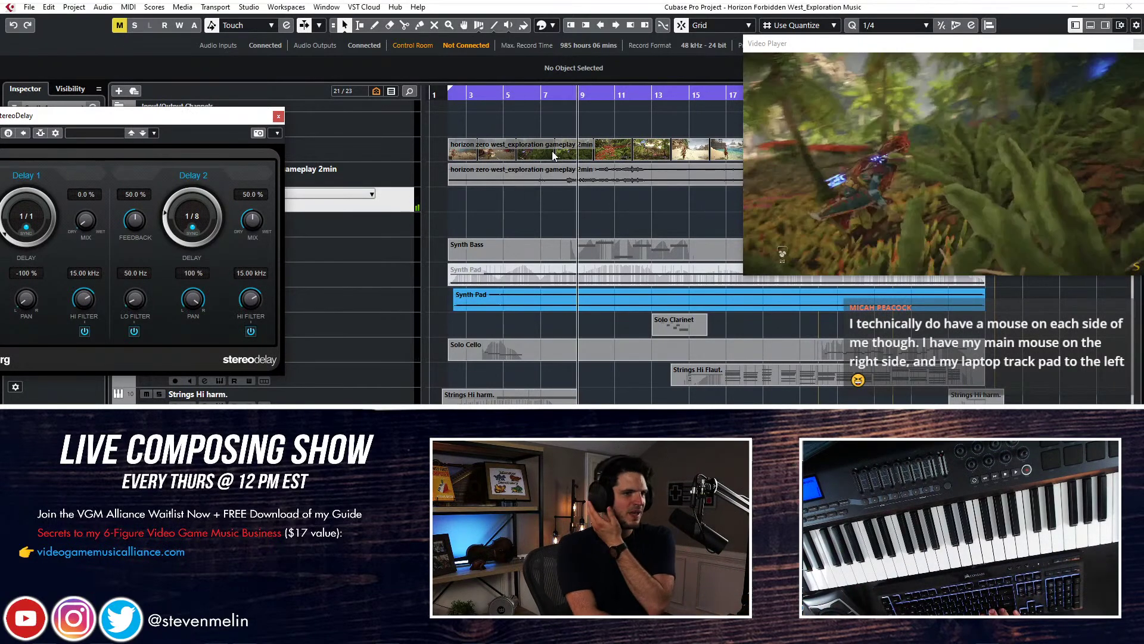
key(space)
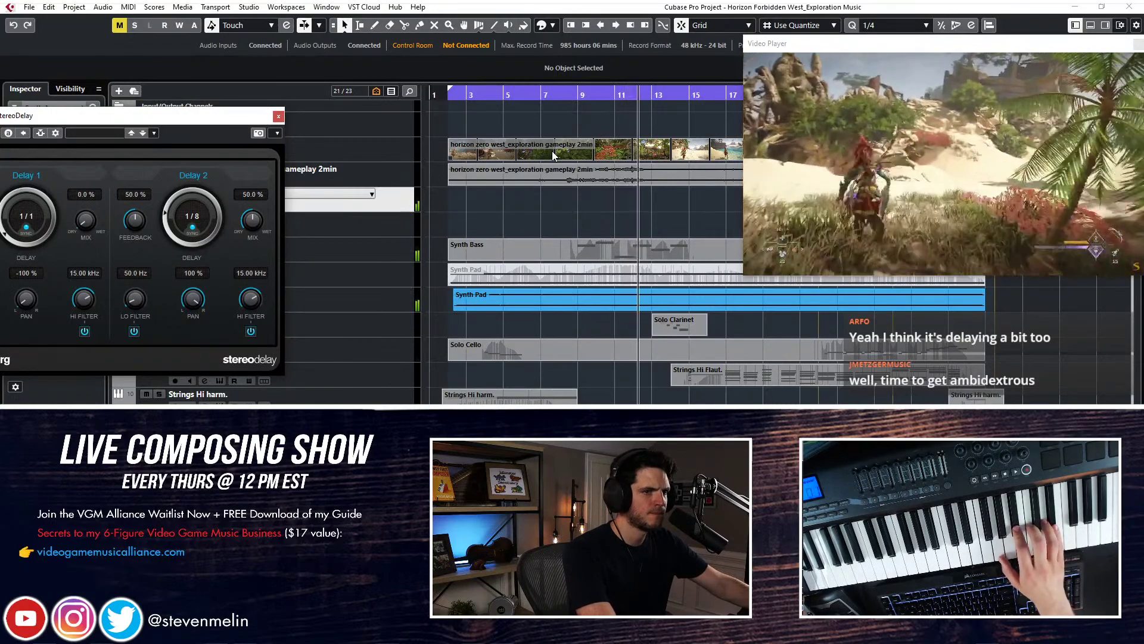
Close the StereoDelay window and rename the Synth Arp track to Synth Flute Sh
click(277, 114)
double_click(182, 193)
key(End)
key(BackSpace)
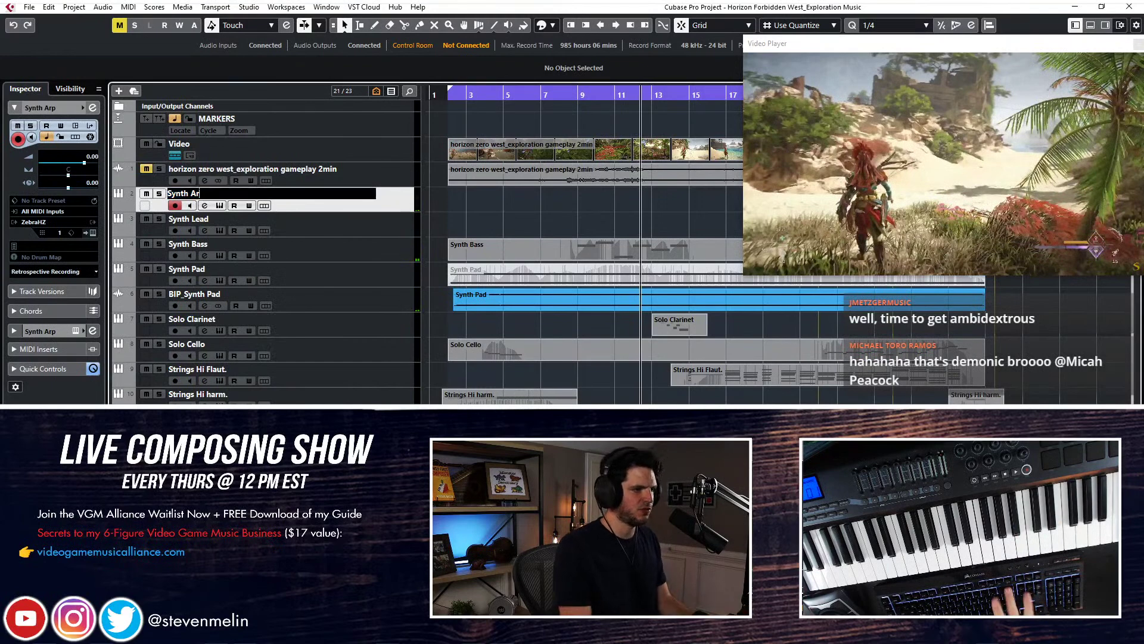
text(Flute Sh)
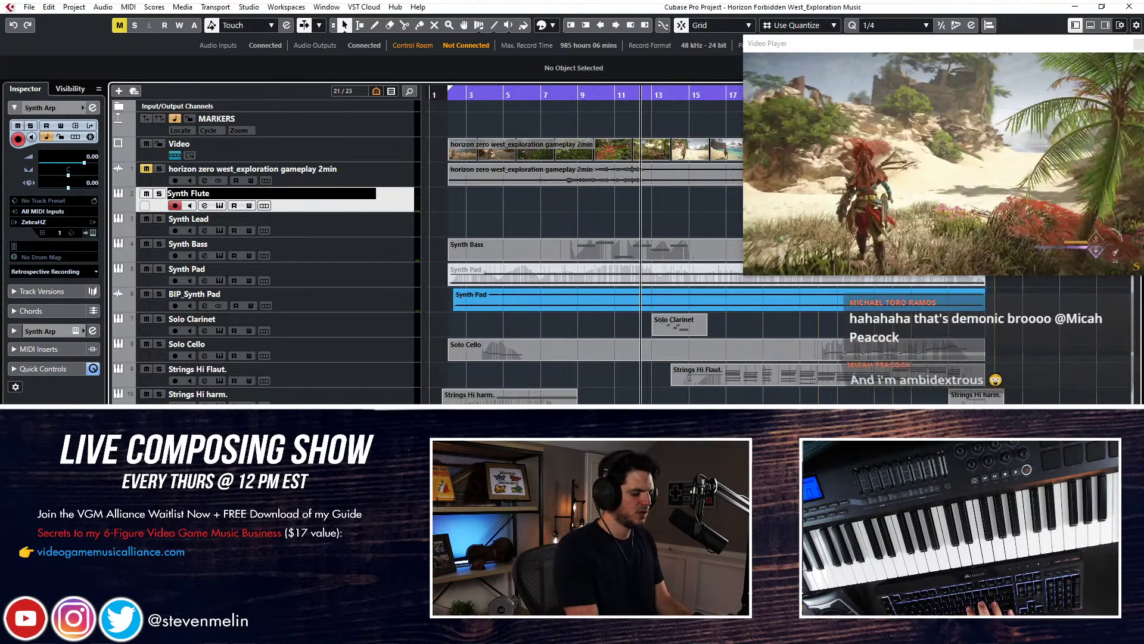
key(Return)
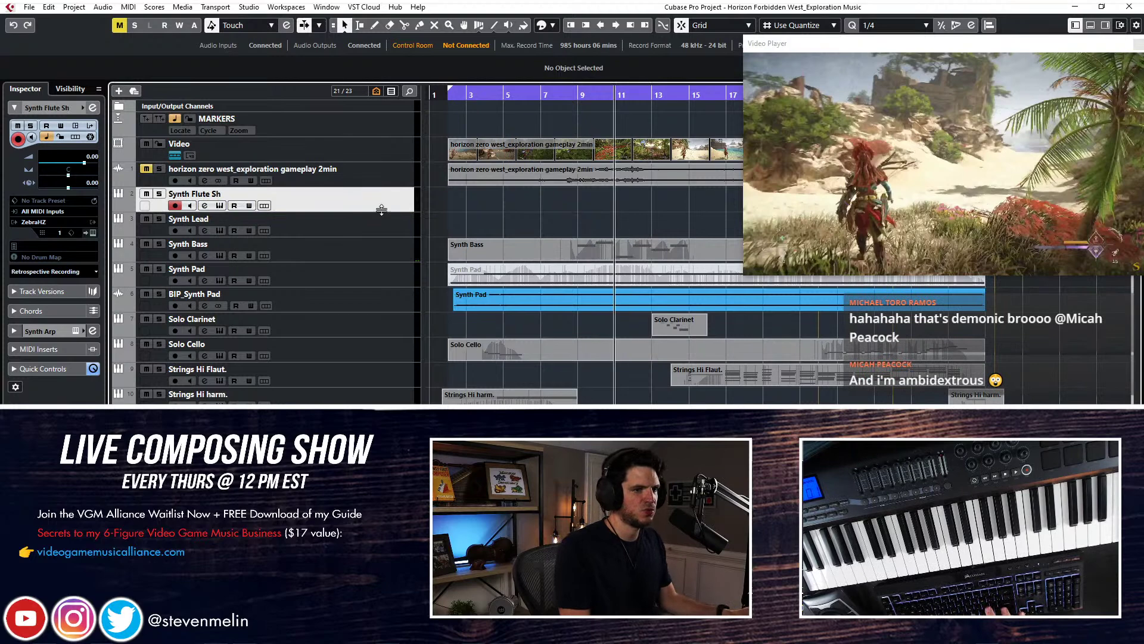
Perform a part over playback from bar 9 and insert it on Synth Flute Sh as a retrospective MIDI recording
key(space)
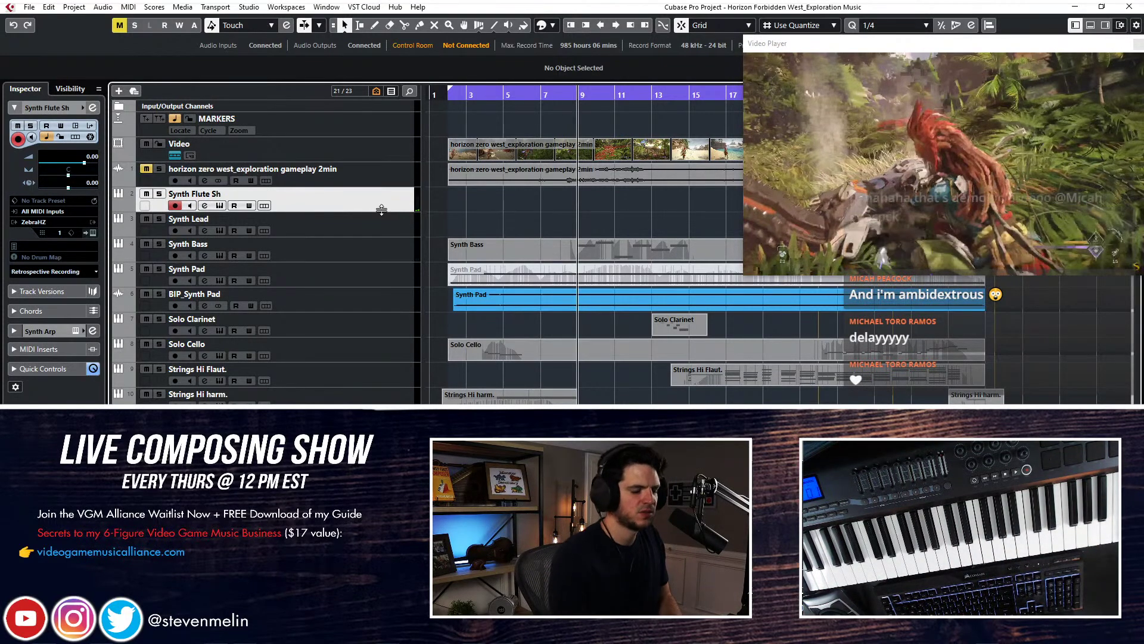
key(space)
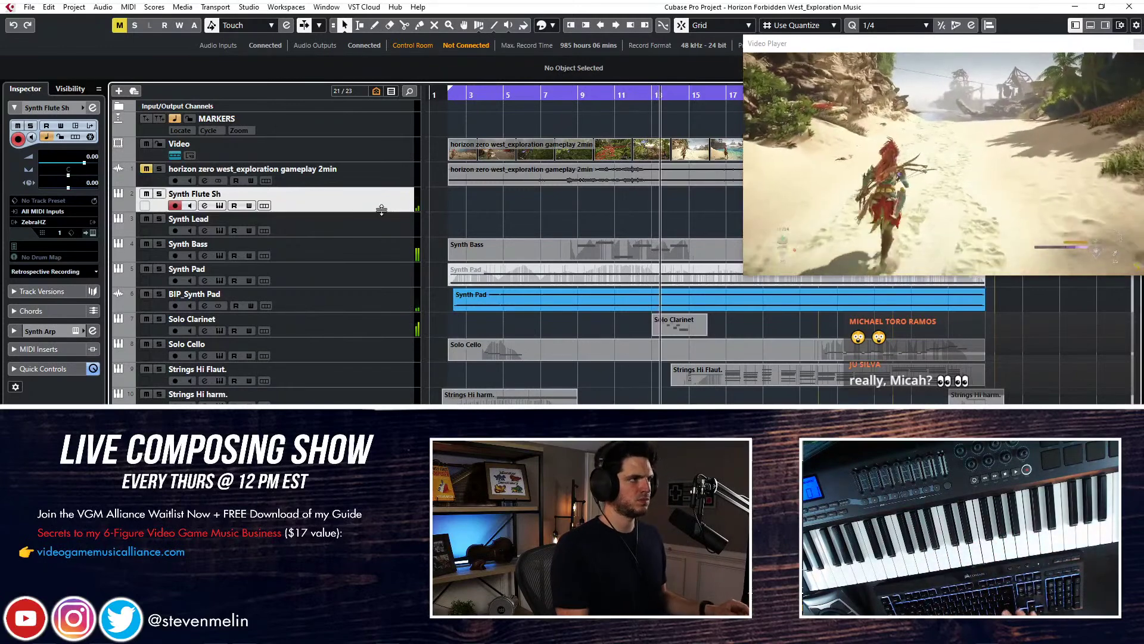
key(shift+KP_Multiply)
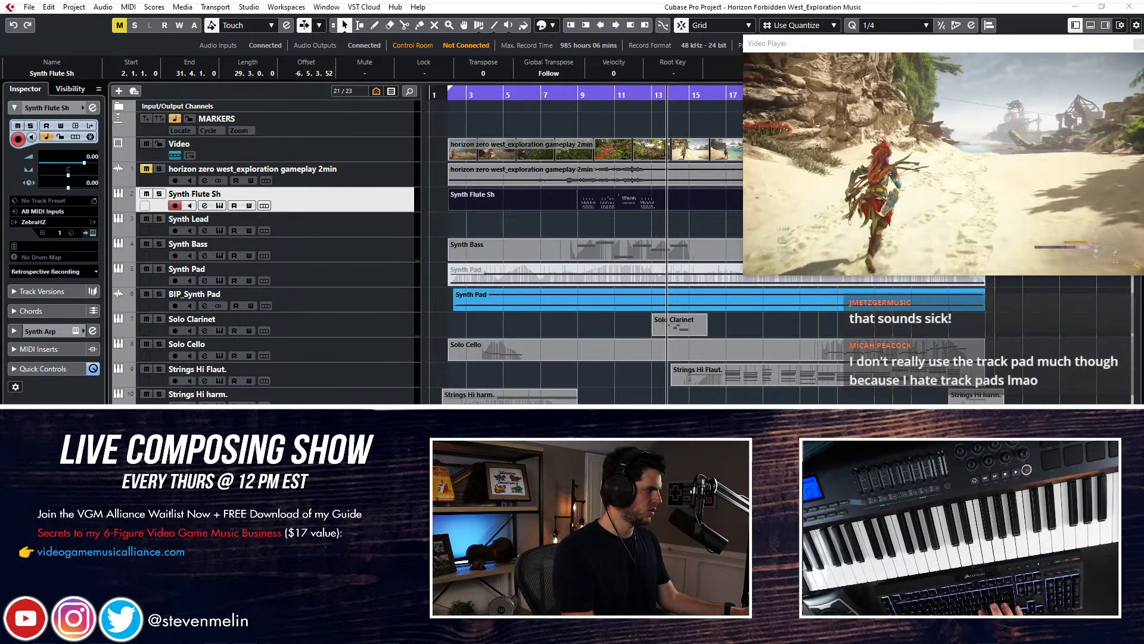
Return the playhead to bar 9 and add a high cut at about 7323 Hz and a low cut in Synth Flute Sh's Pro-Q
key(KP_Subtract)
key(KP_Subtract)
key(KP_Subtract)
key(KP_Subtract)
key(KP_Subtract)
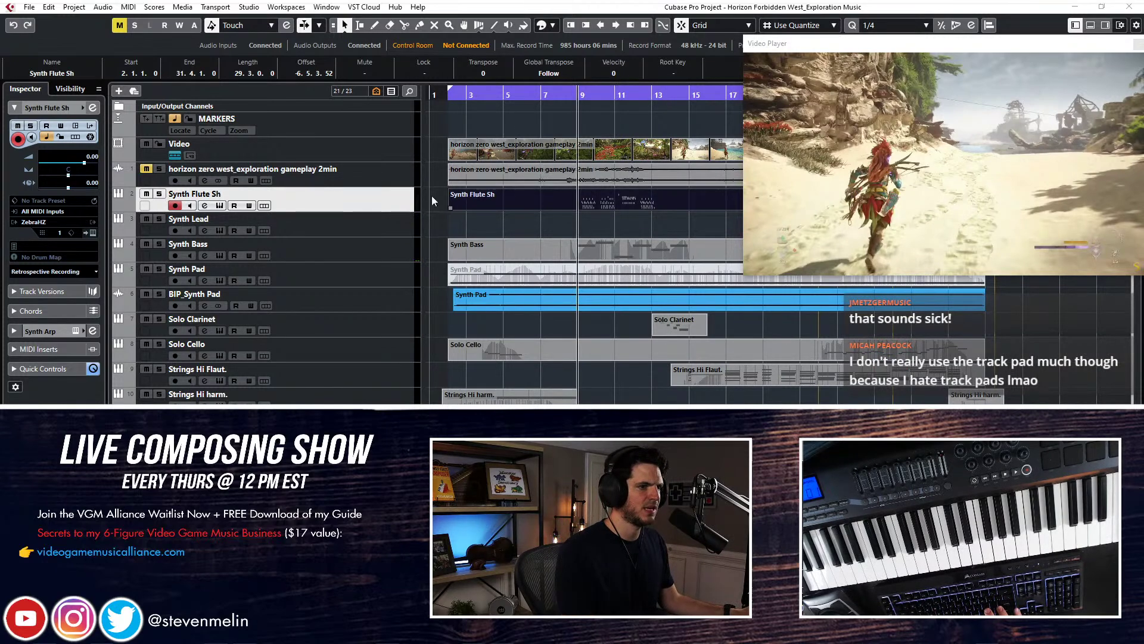
drag(0, 158, 475, 50)
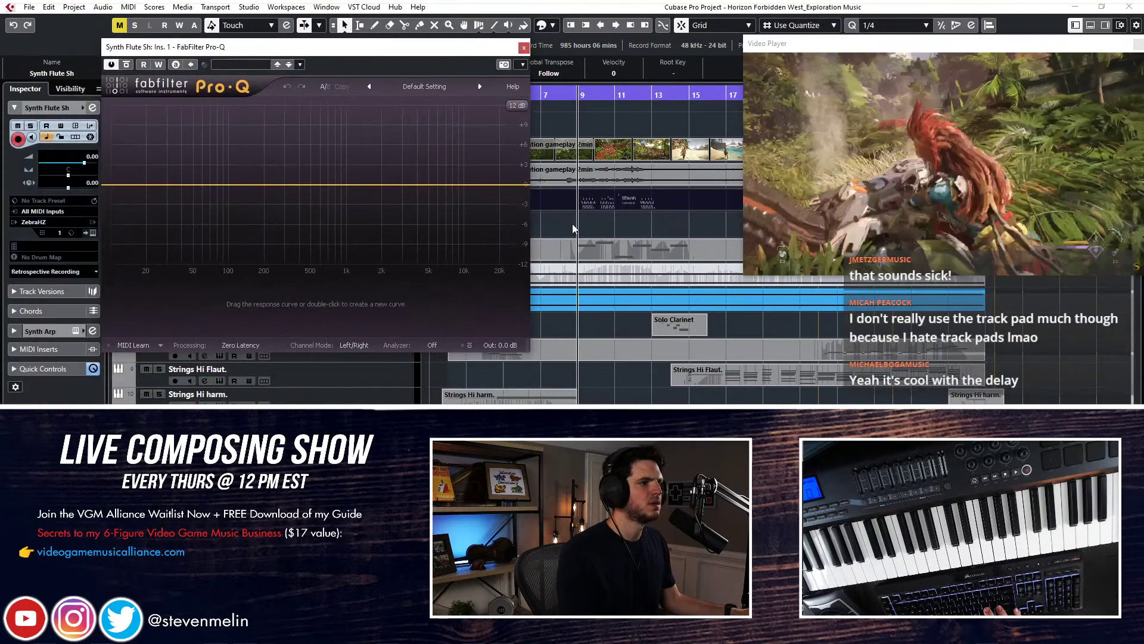
drag(516, 185, 448, 222)
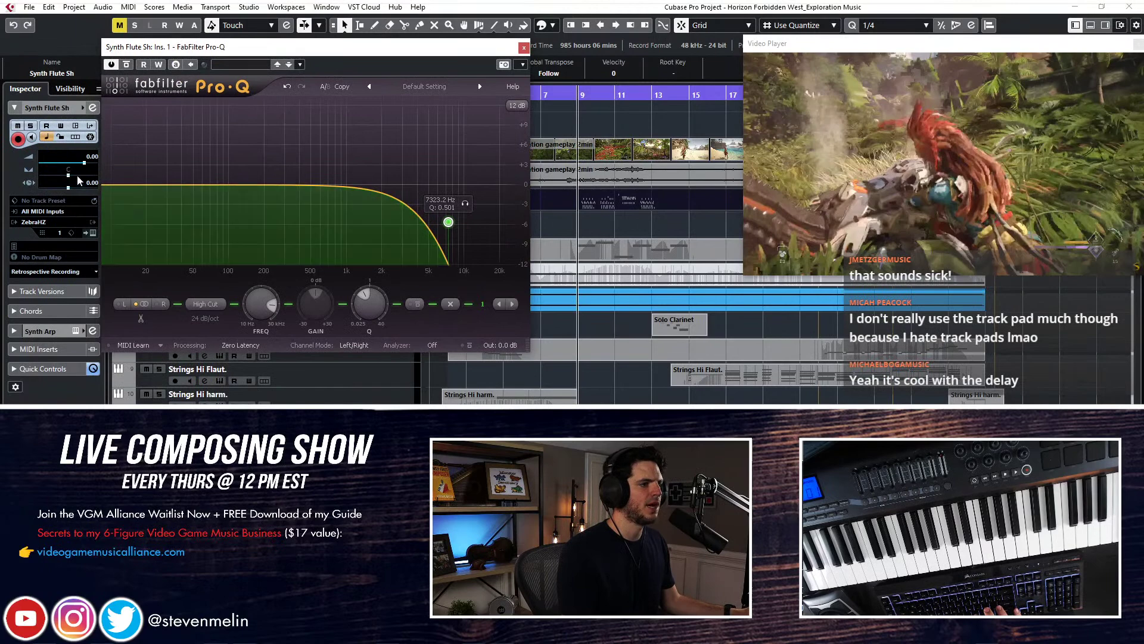
drag(104, 185, 313, 192)
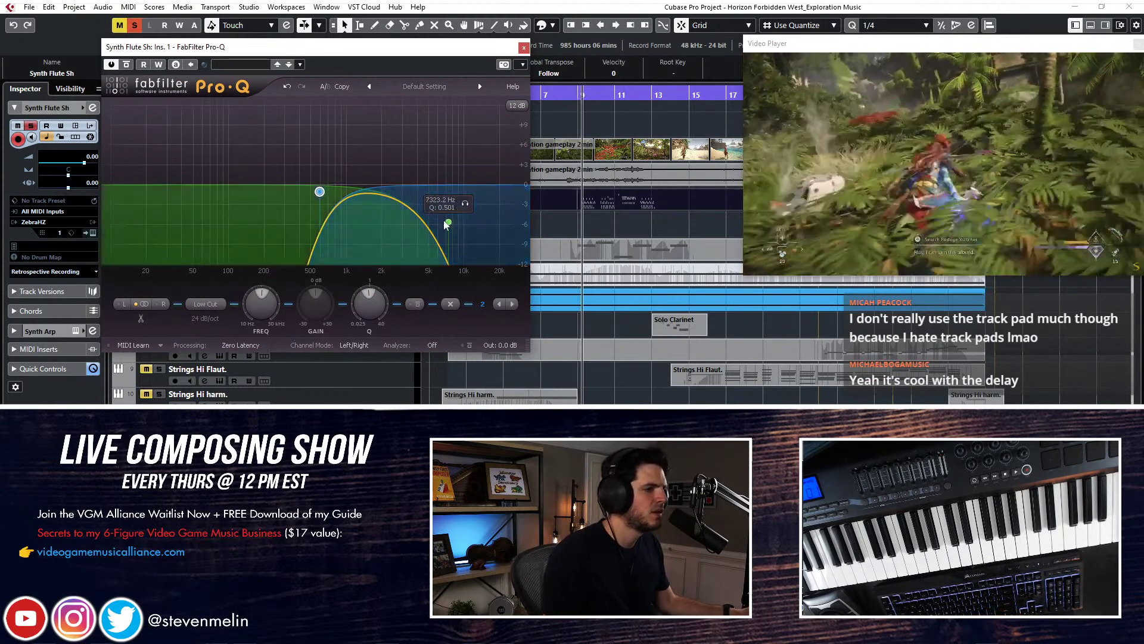
Raise the high-cut frequency in Synth Flute Sh's Pro-Q and close the EQ
drag(448, 225, 479, 221)
click(524, 48)
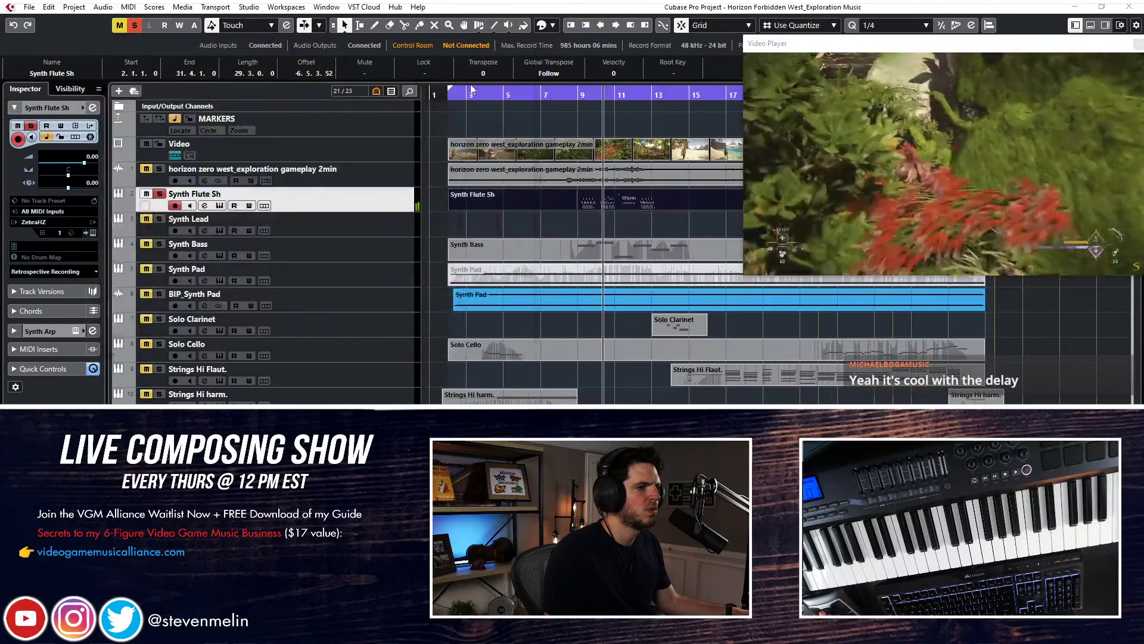
Set Envelope 1's attack to 17.00 in Synth Flute Sh's ZebraHZ patch and close the synth
click(220, 206)
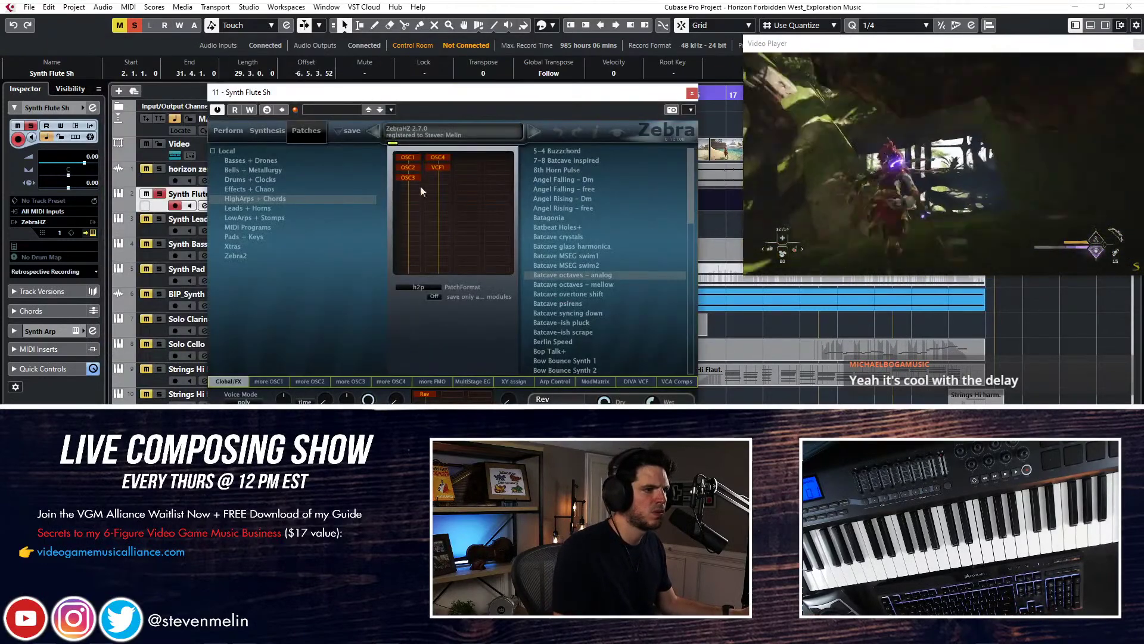
click(409, 158)
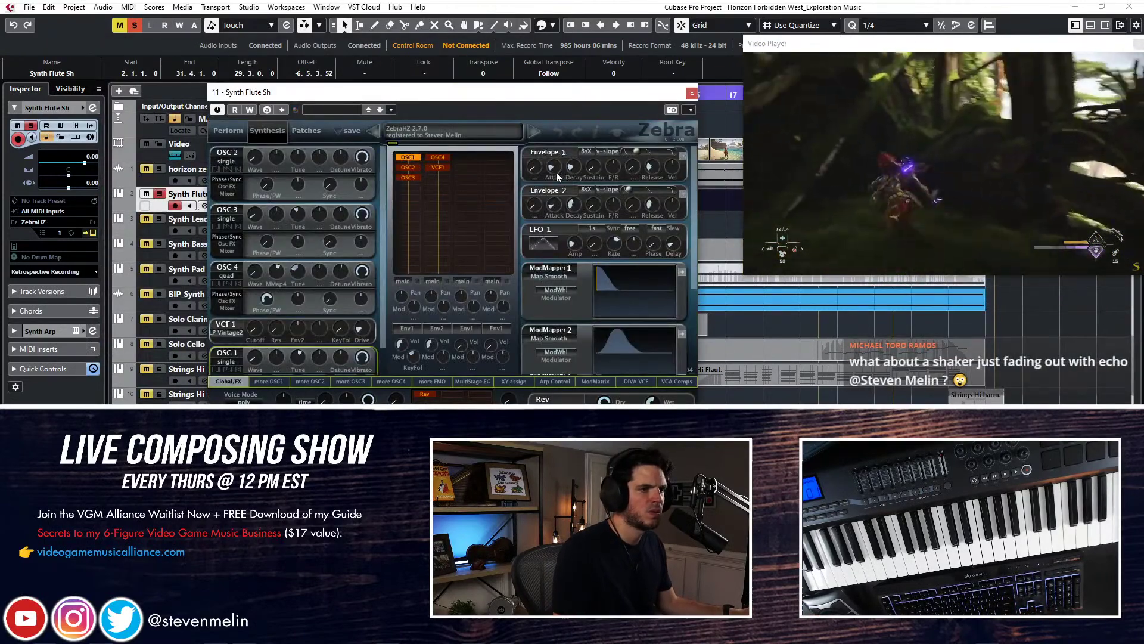
mouse_move(557, 172)
mouse_down()
mouse_move(563, 156)
mouse_move(550, 192)
mouse_up()
click(409, 170)
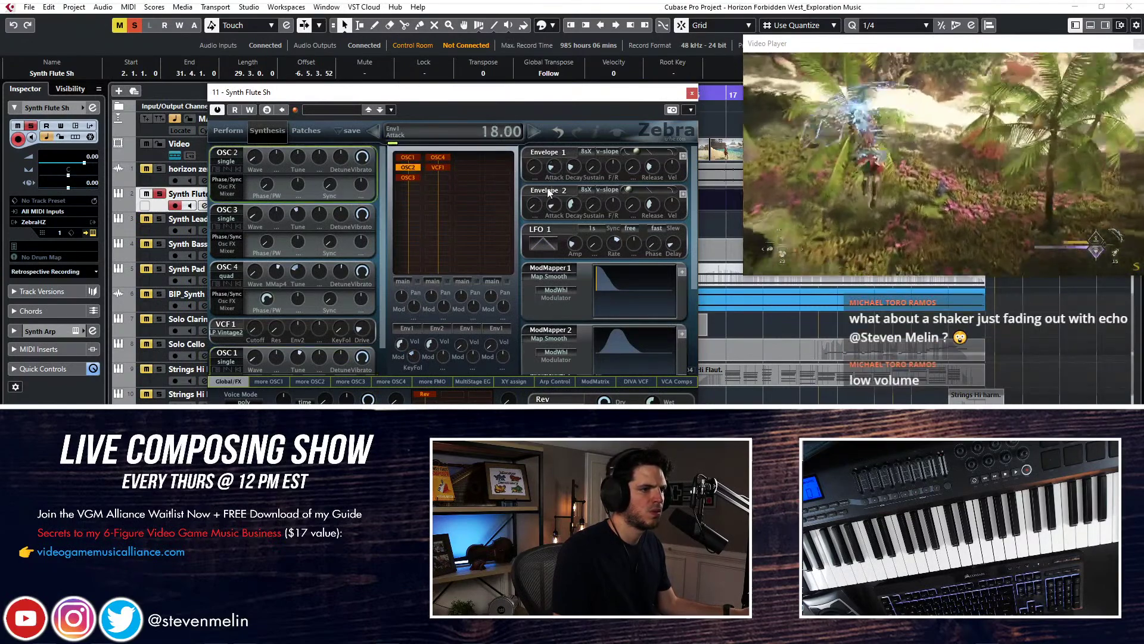
click(408, 157)
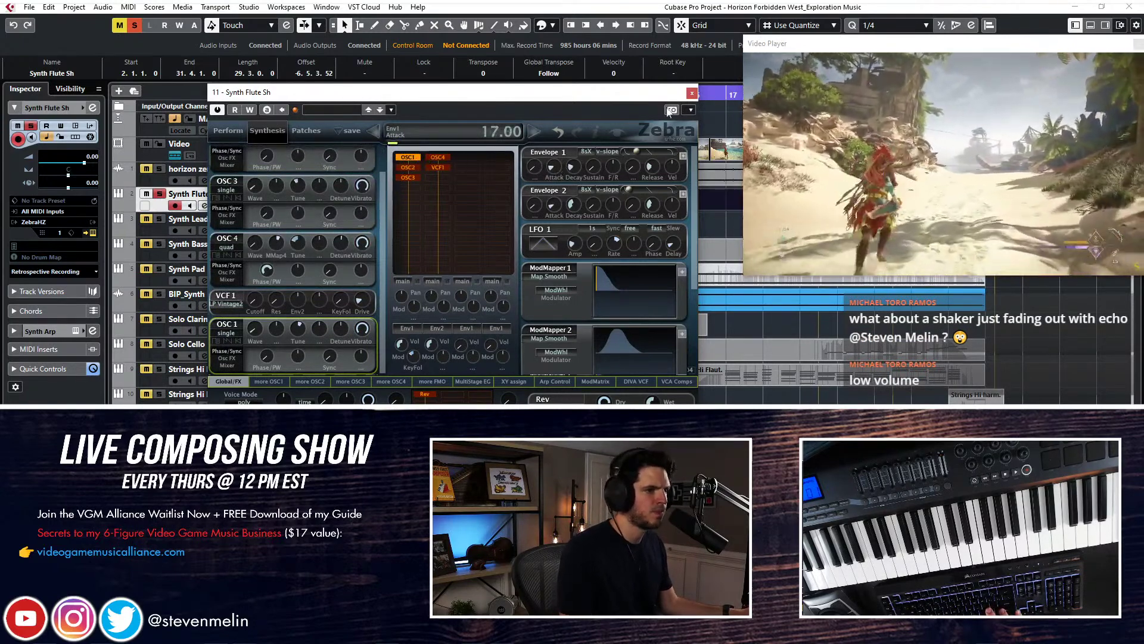
click(692, 94)
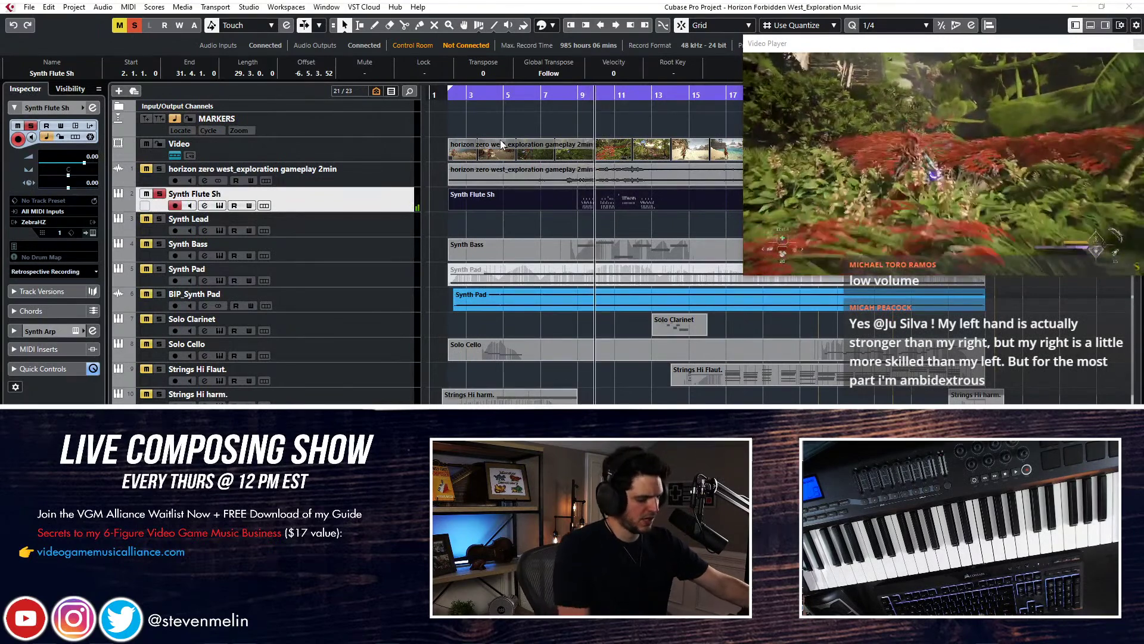
Return the playhead to bar 9 and record controller swells over the Synth Flute Sh part
key(space)
key(KP_Subtract)
key(KP_Subtract)
key(KP_Add)
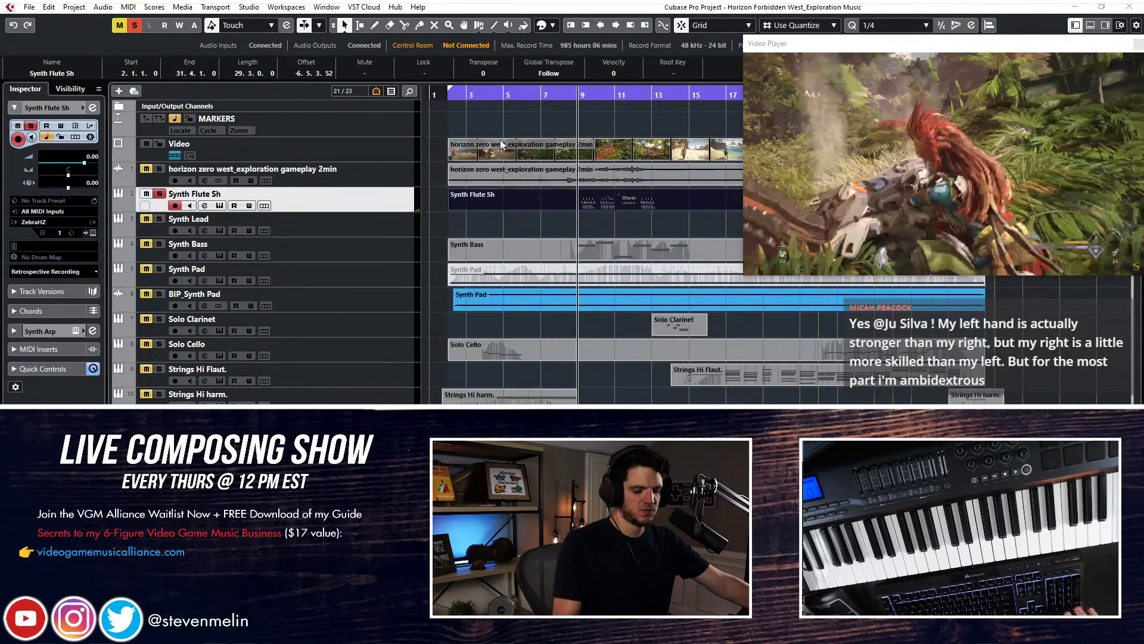
key(KP_Multiply)
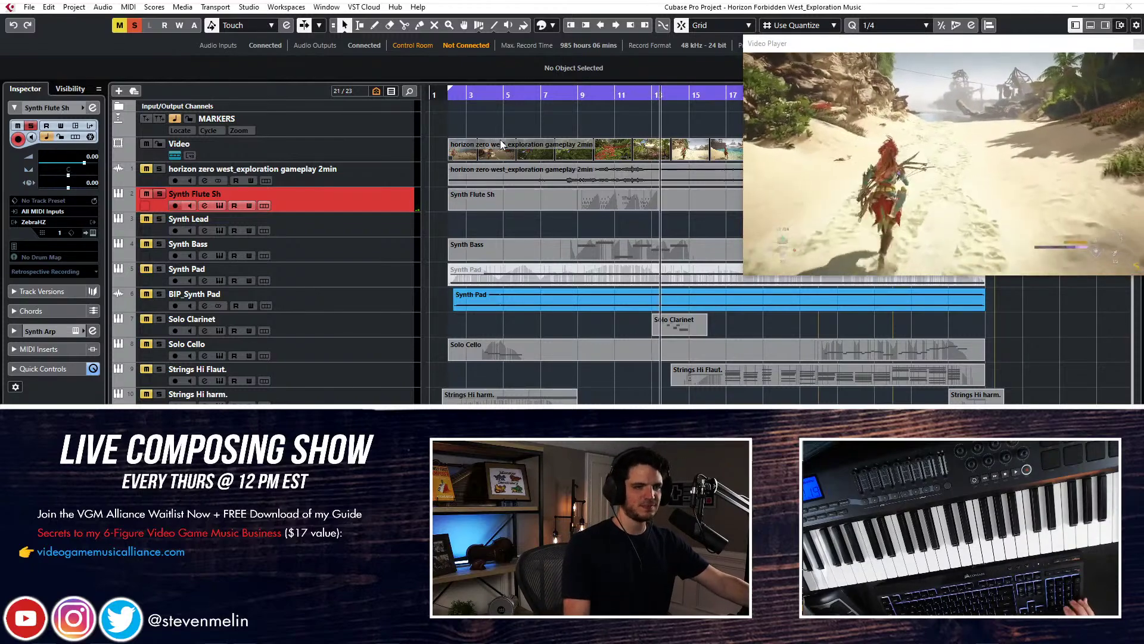
Glue the overlapping Synth Flute Sh recordings into one part and check its notes in the Key Editor
click(569, 201)
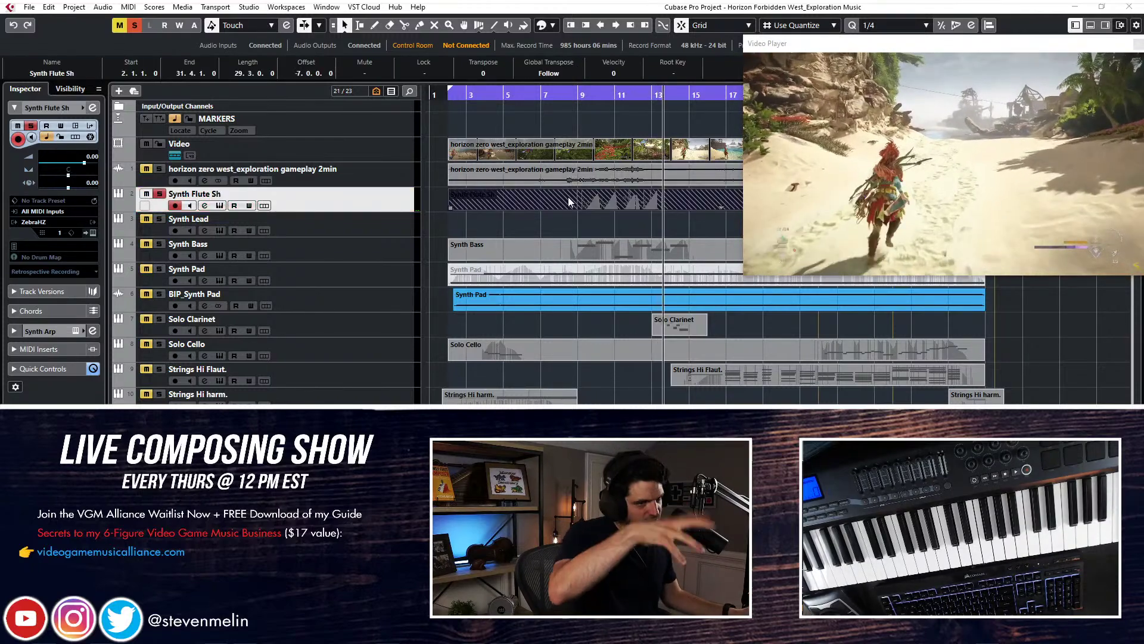
right_click(569, 202)
click(643, 200)
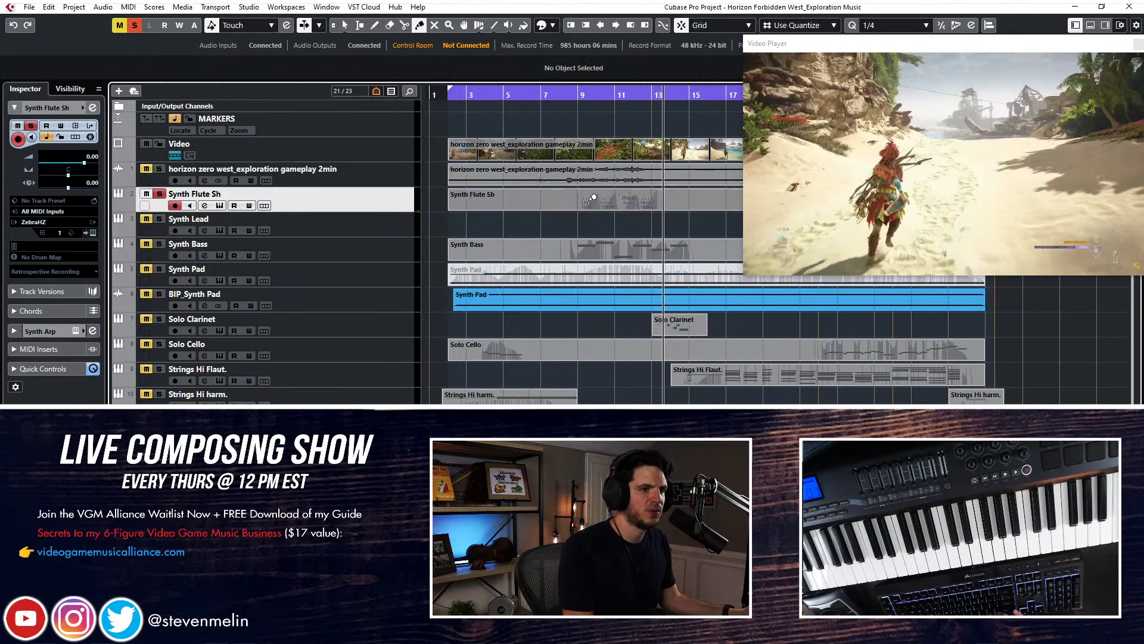
key(1)
double_click(593, 197)
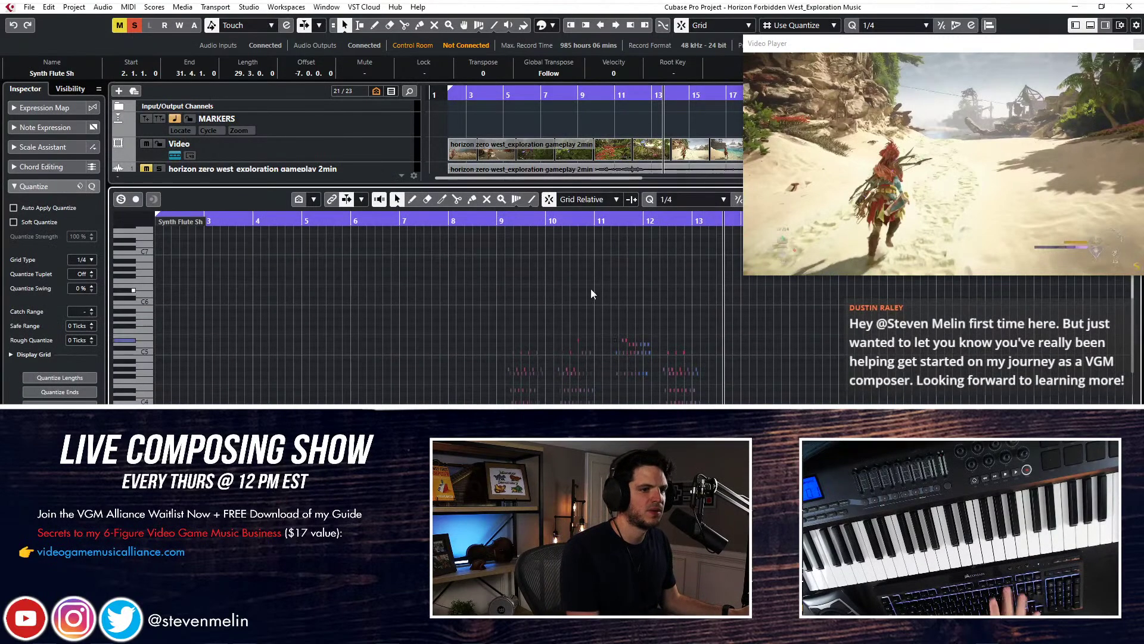
key(ctrl+e)
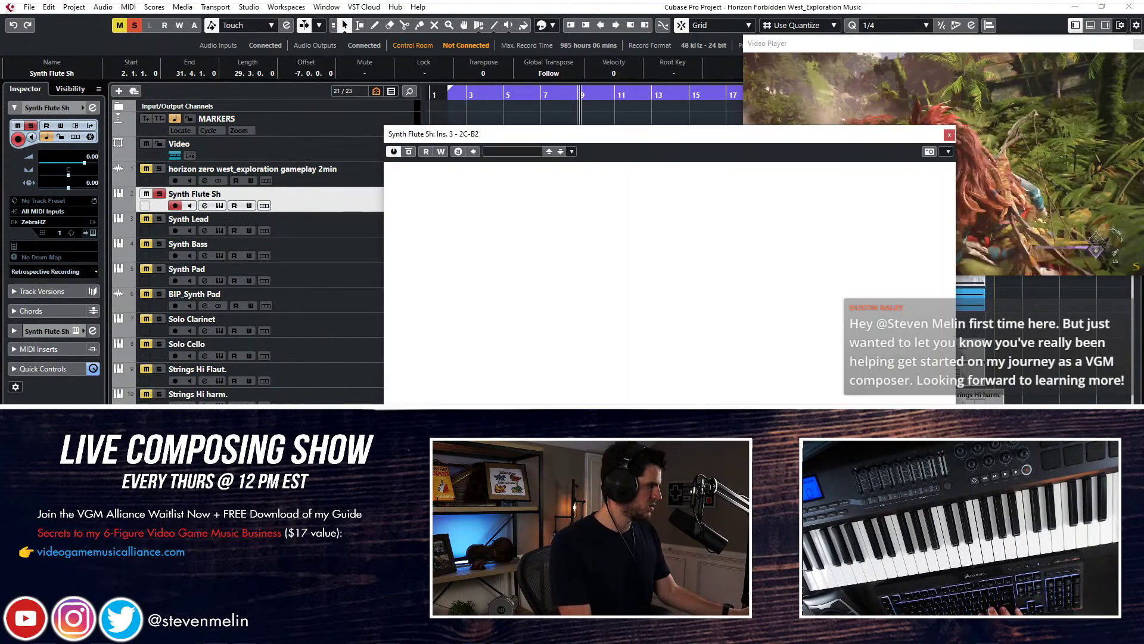
Reposition the 2C-B2 reverb window on Synth Flute Sh during playback from bar 9 and close it
drag(676, 141, 465, 0)
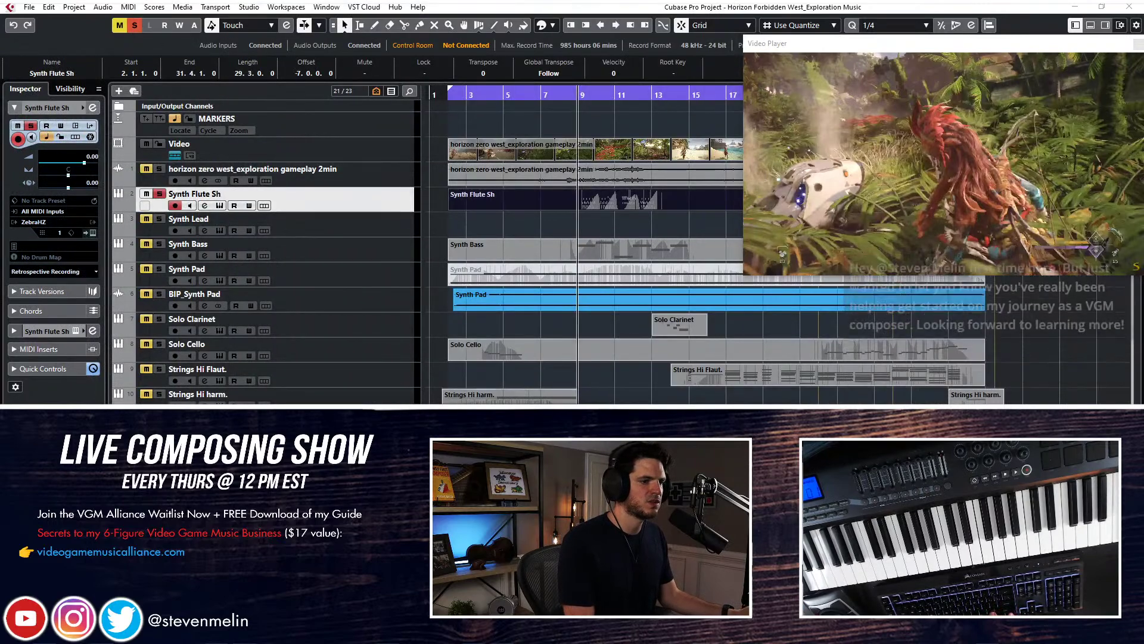
drag(476, 403, 438, 142)
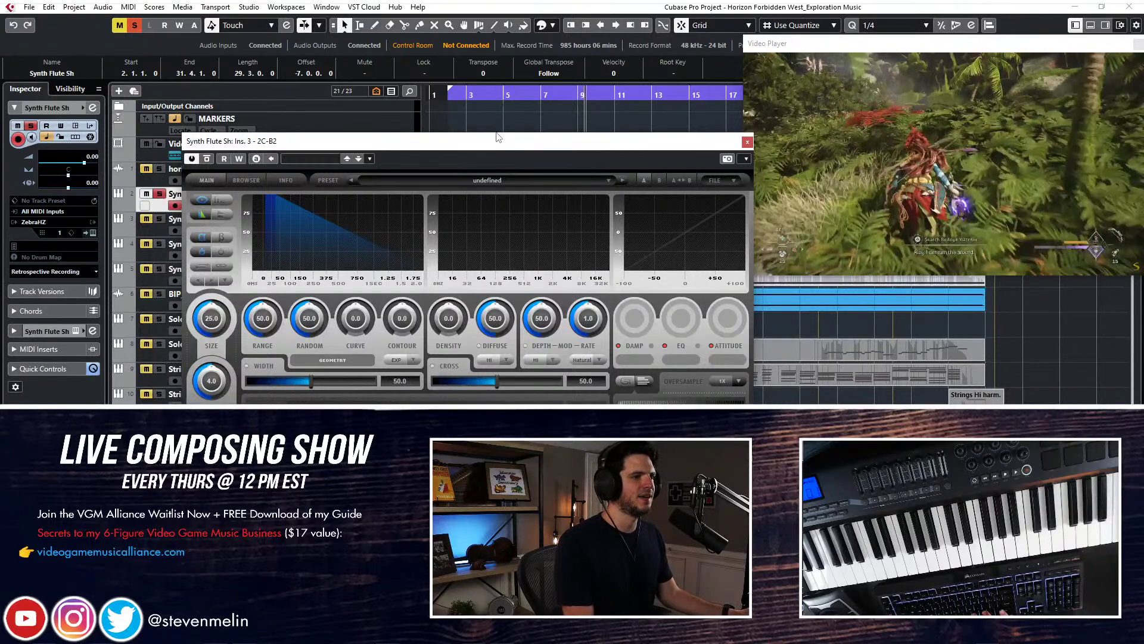
drag(499, 155, 510, 239)
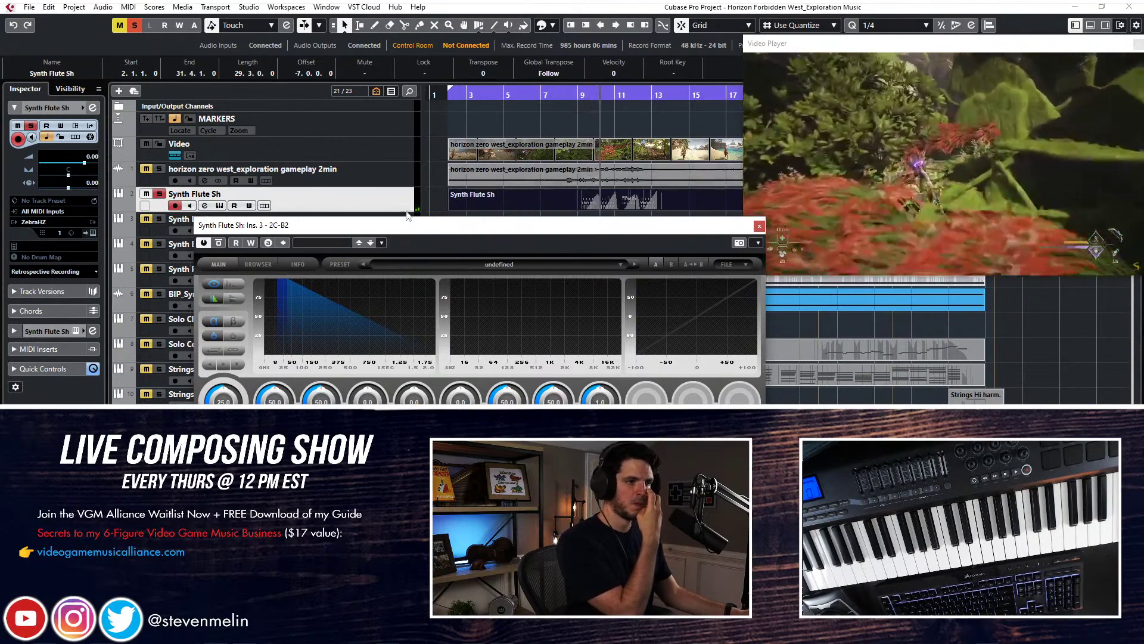
drag(409, 221, 292, 13)
click(642, 16)
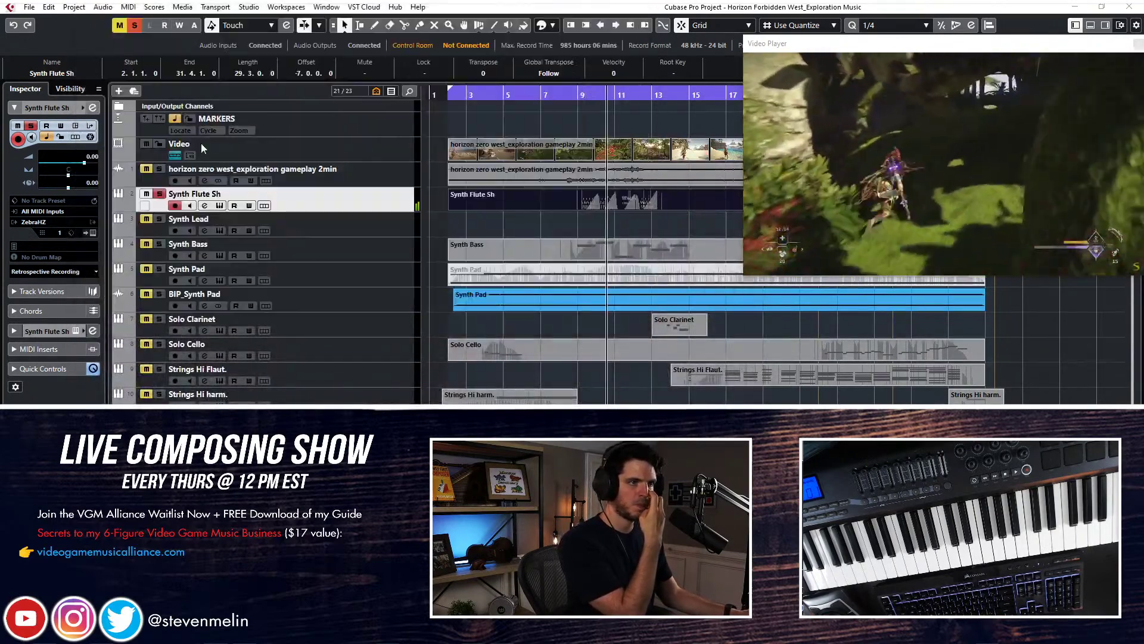
Play the full arrangement from bar 9, set Synth Flute Sh's 2C-B2 mix to 16.4 and close the reverb
key(space)
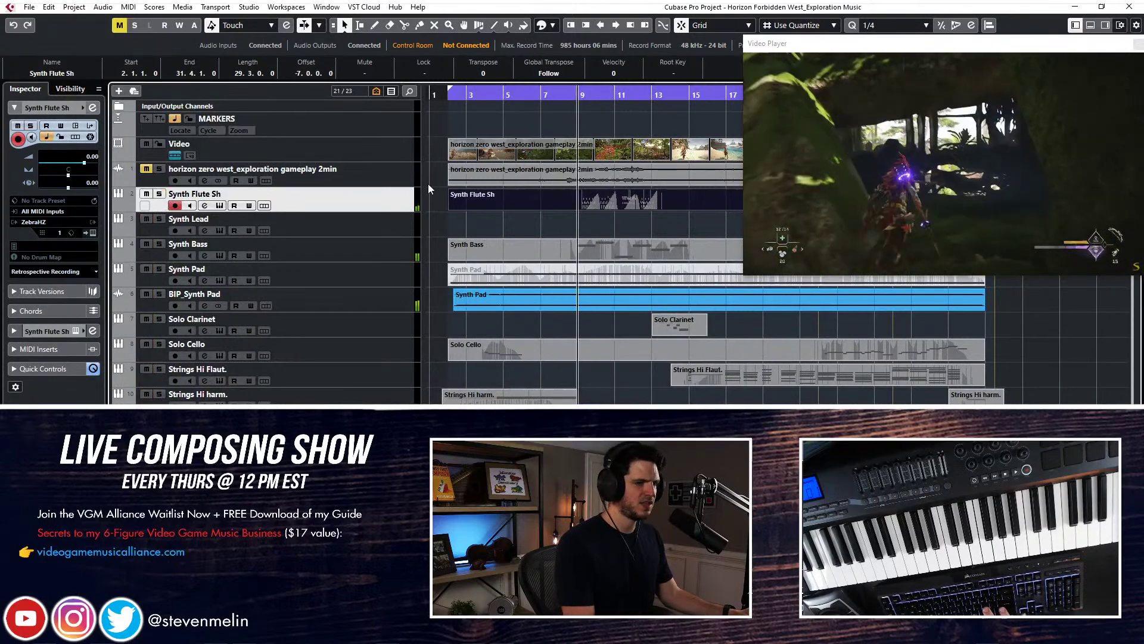
key(space)
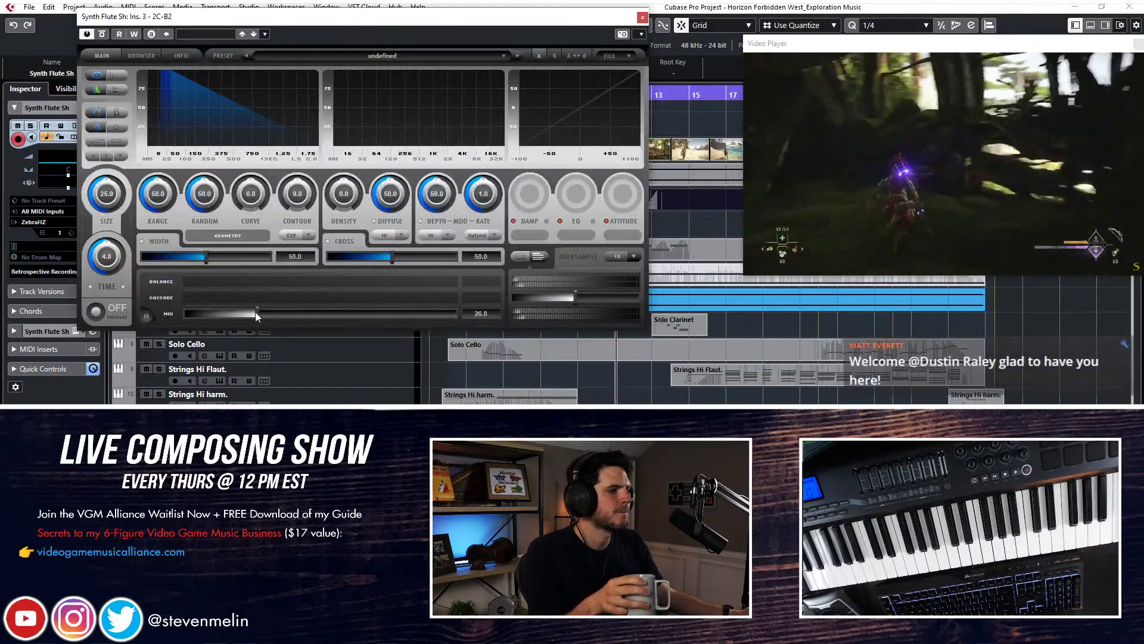
drag(256, 313, 229, 314)
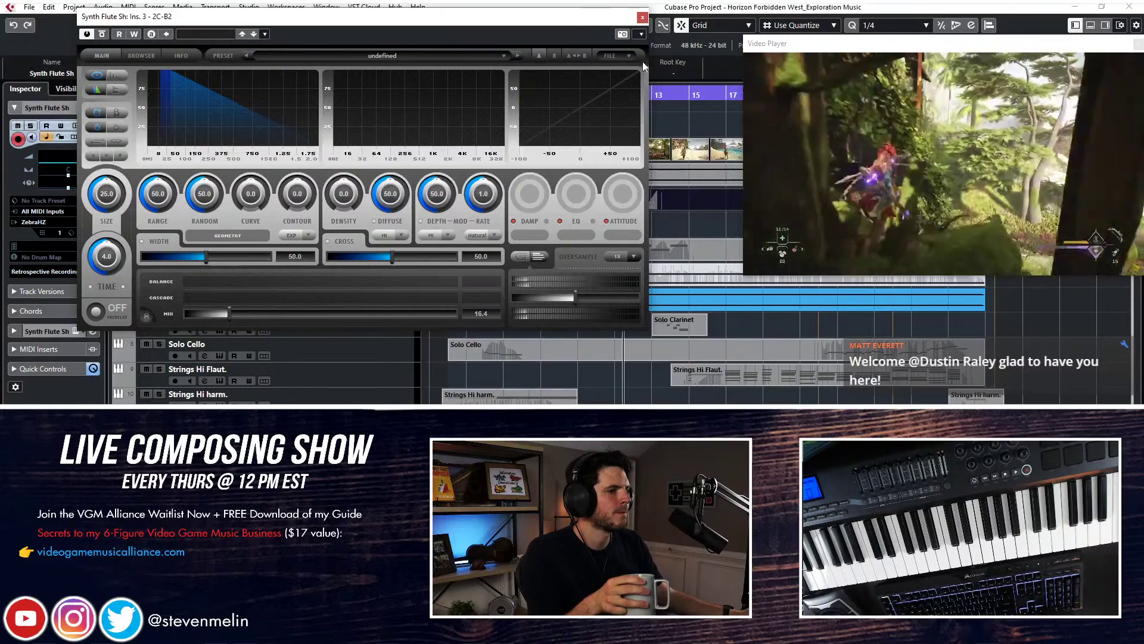
click(642, 18)
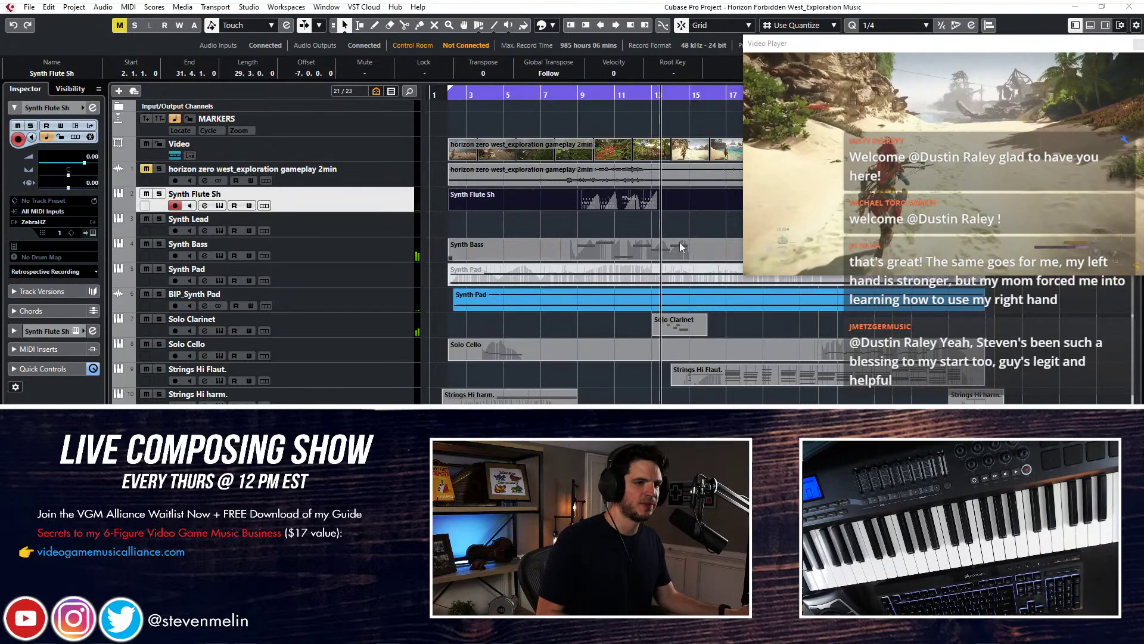
Rehearse a part on Synth Lead over playback and record it from about bar 13
click(659, 221)
key(space)
key(space)
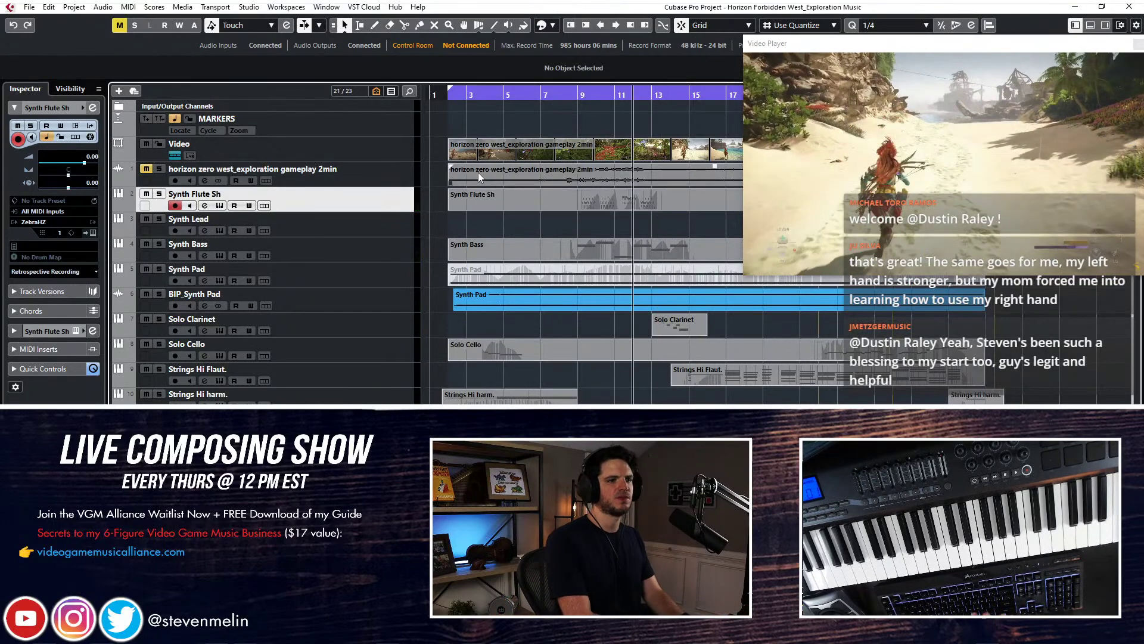
click(313, 220)
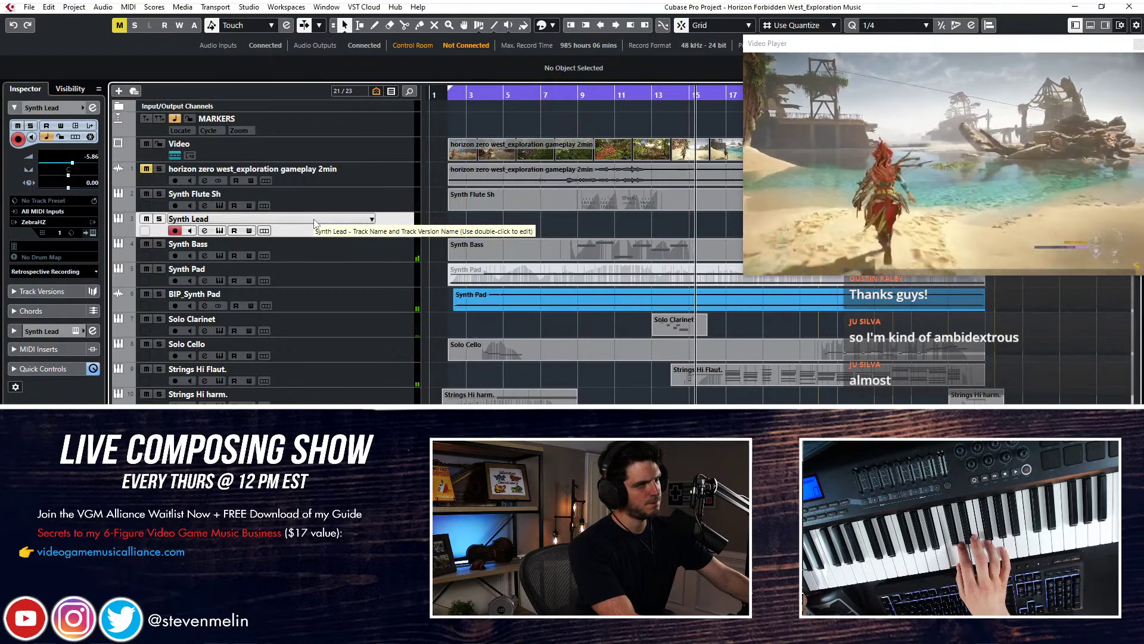
key(space)
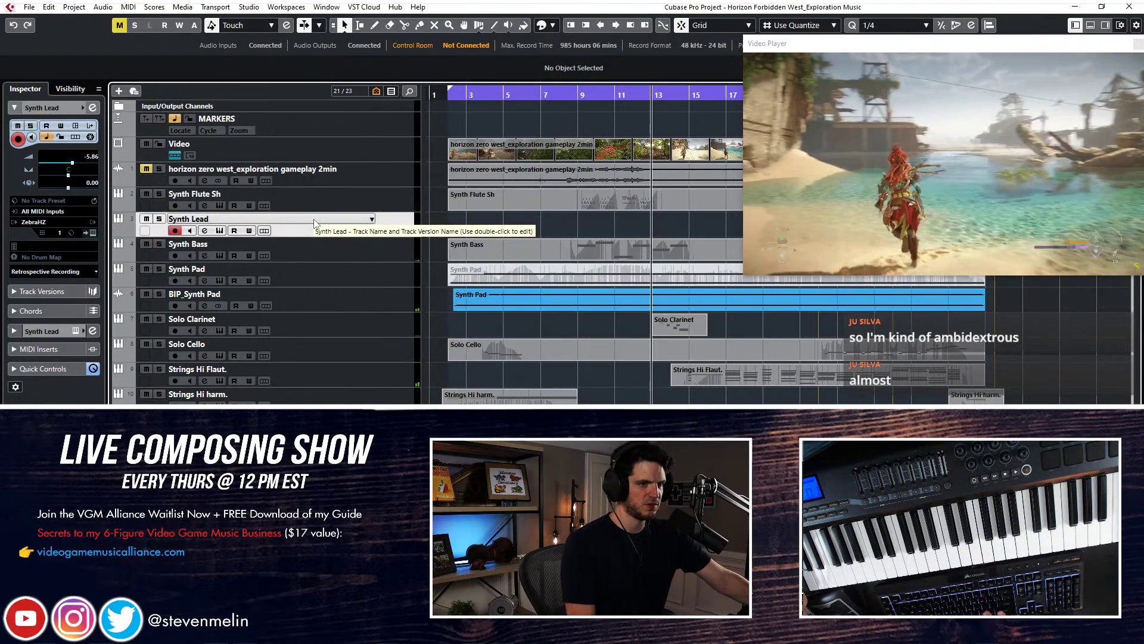
key(space)
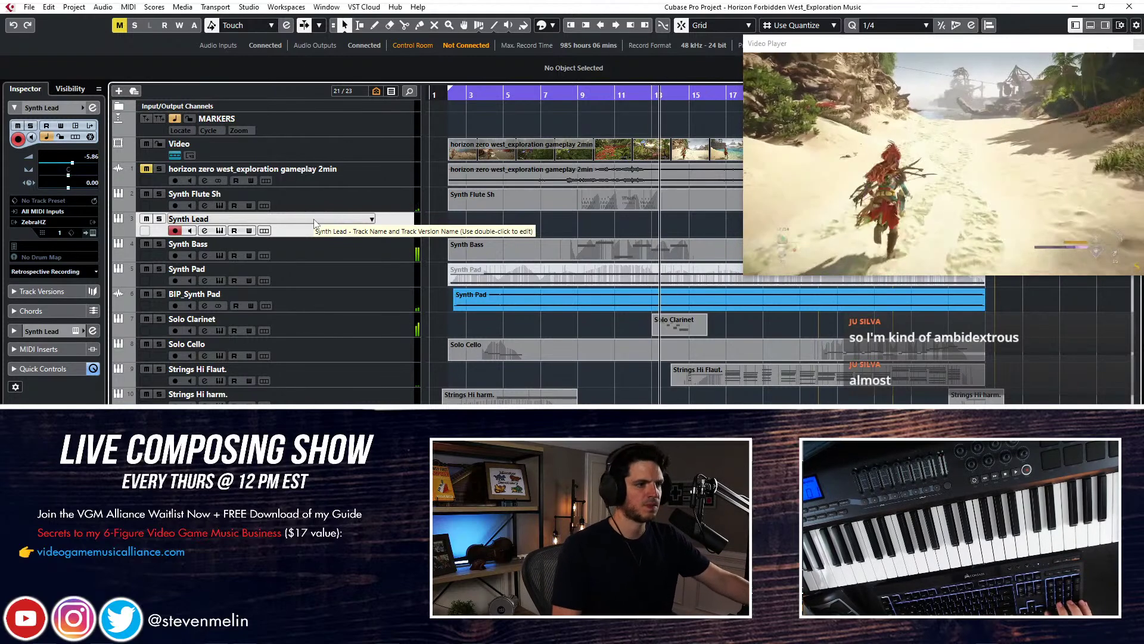
key(KP_Multiply)
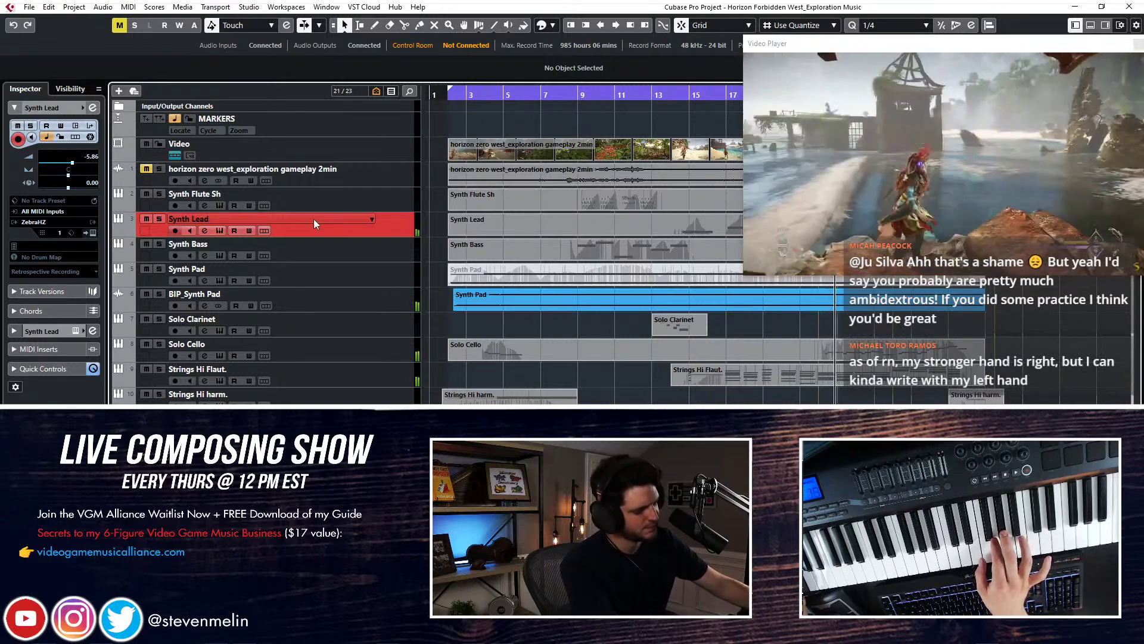
Rename the Synth Lead track to Synth Forlorn and set its volume to -6.89
click(518, 220)
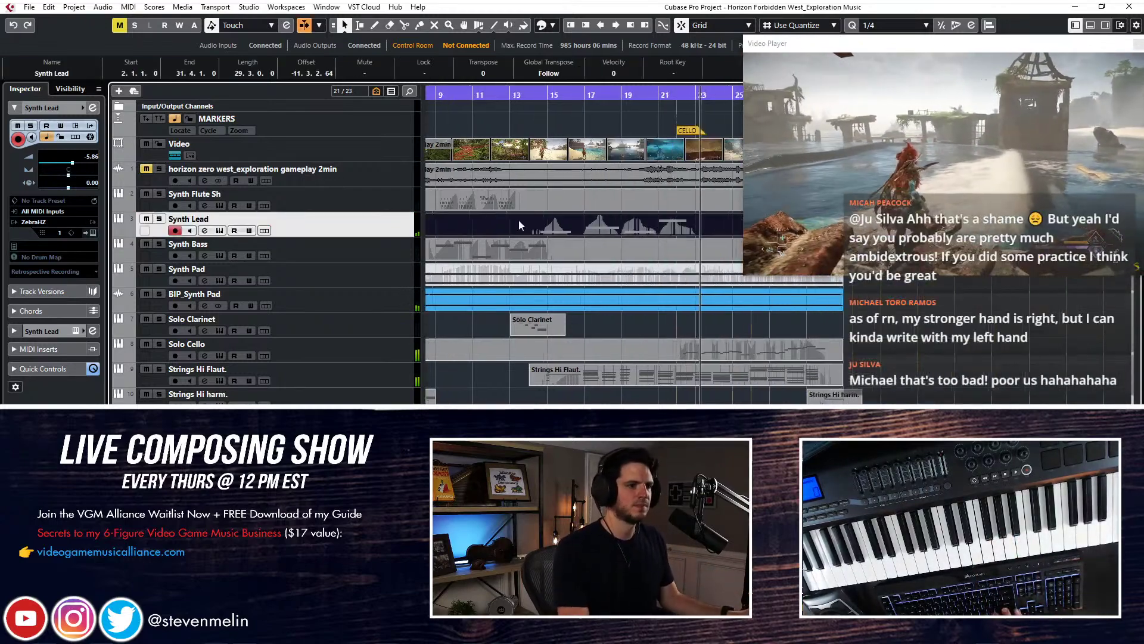
double_click(188, 219)
text(Synth L)
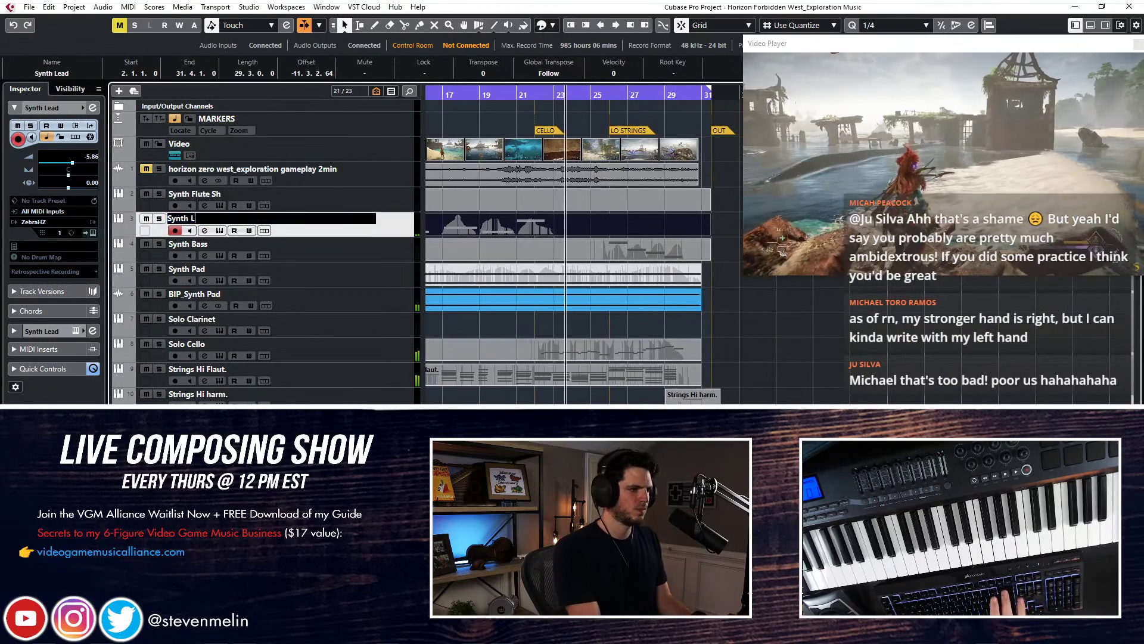
key(BackSpace)
text(Forlorn)
key(Return)
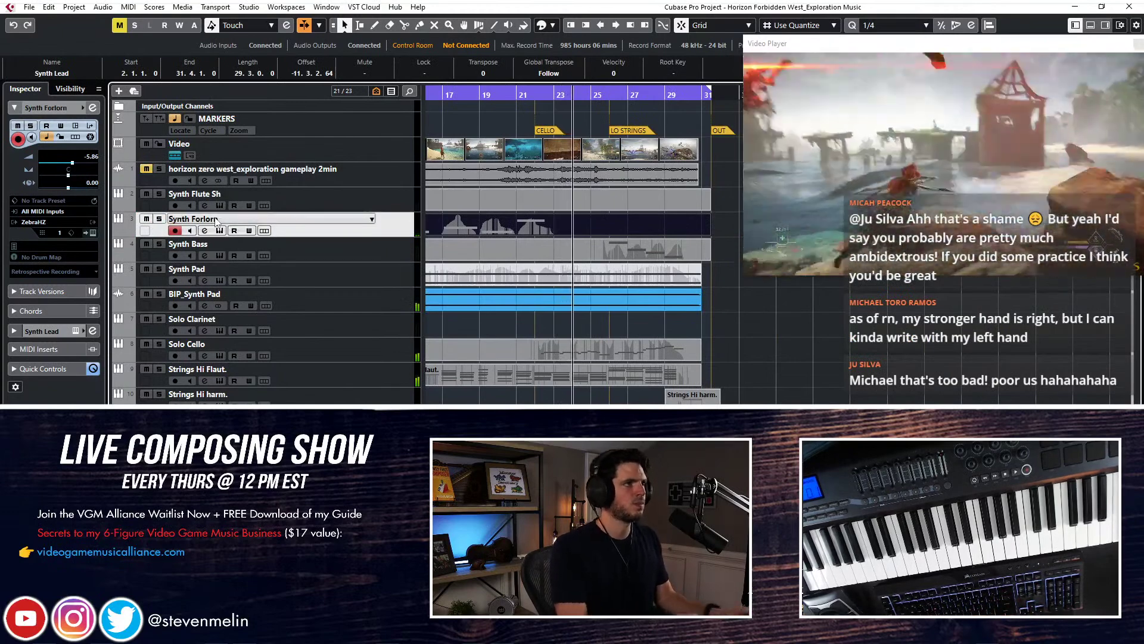
drag(73, 163, 71, 163)
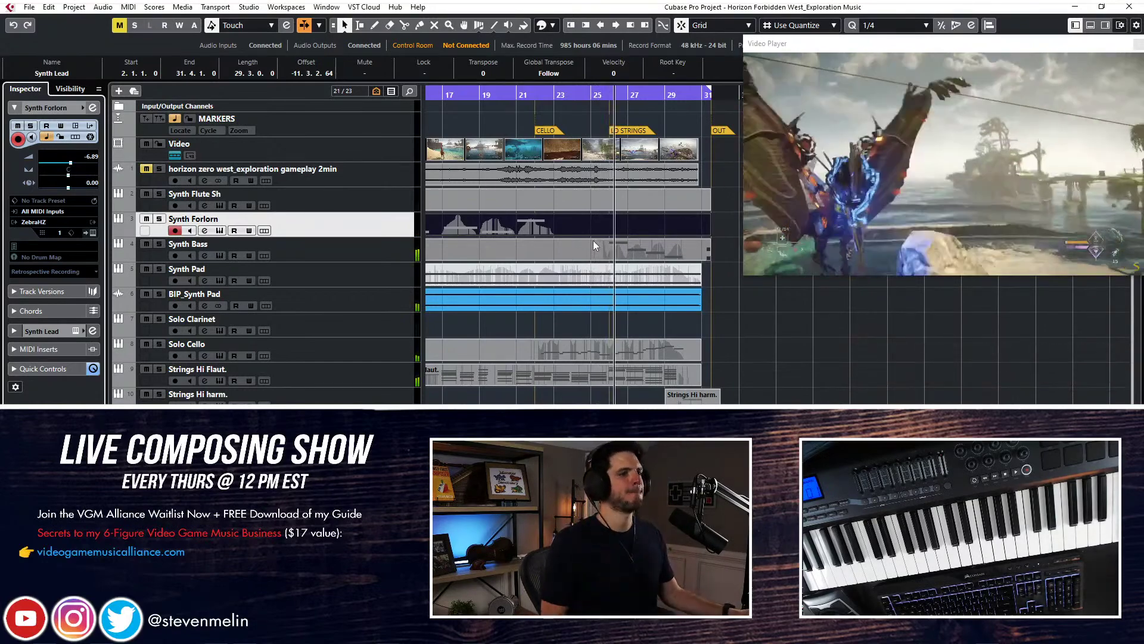
Record a part on the Strings trem. track near the end of the cue and select the recorded part
key(shift+g)
key(Up)
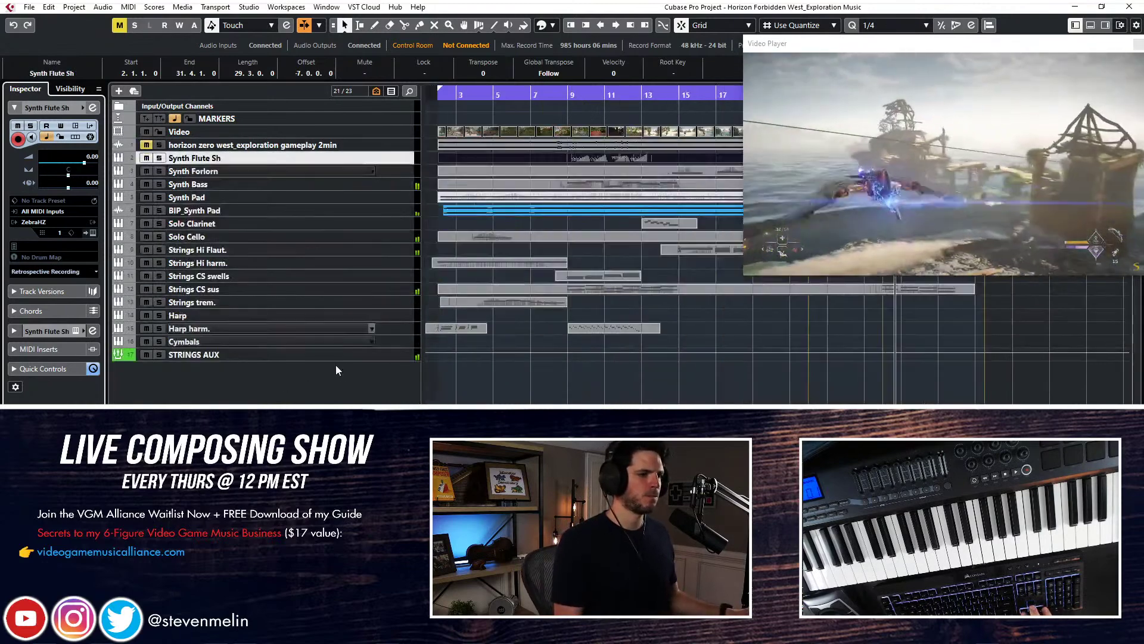
key(shift+h)
scroll(527, 314, right, 5)
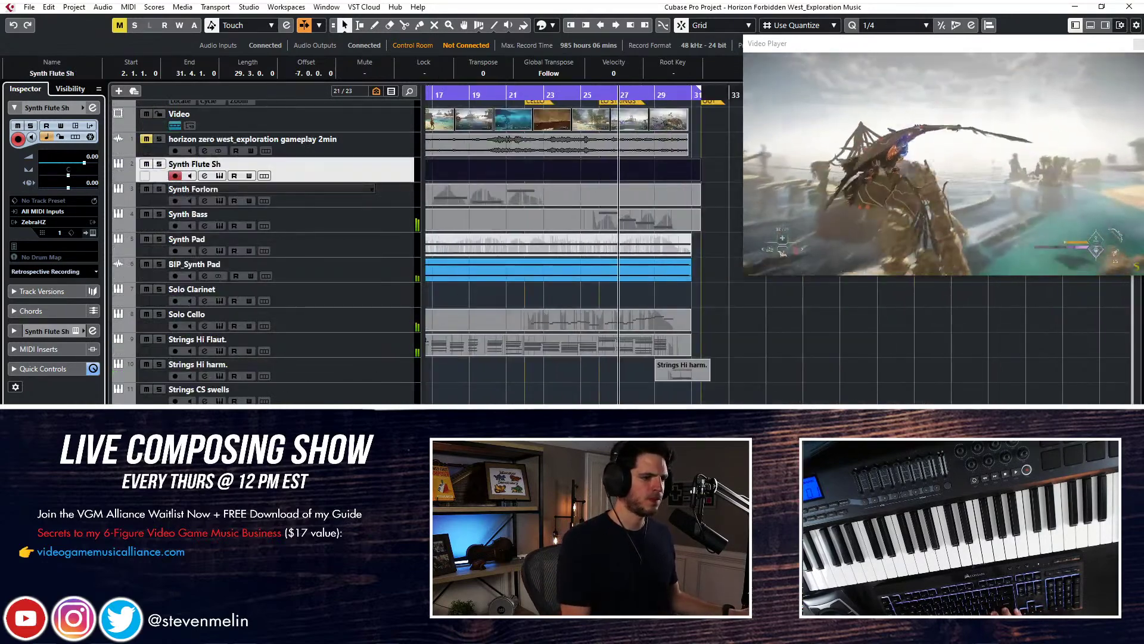
key(End)
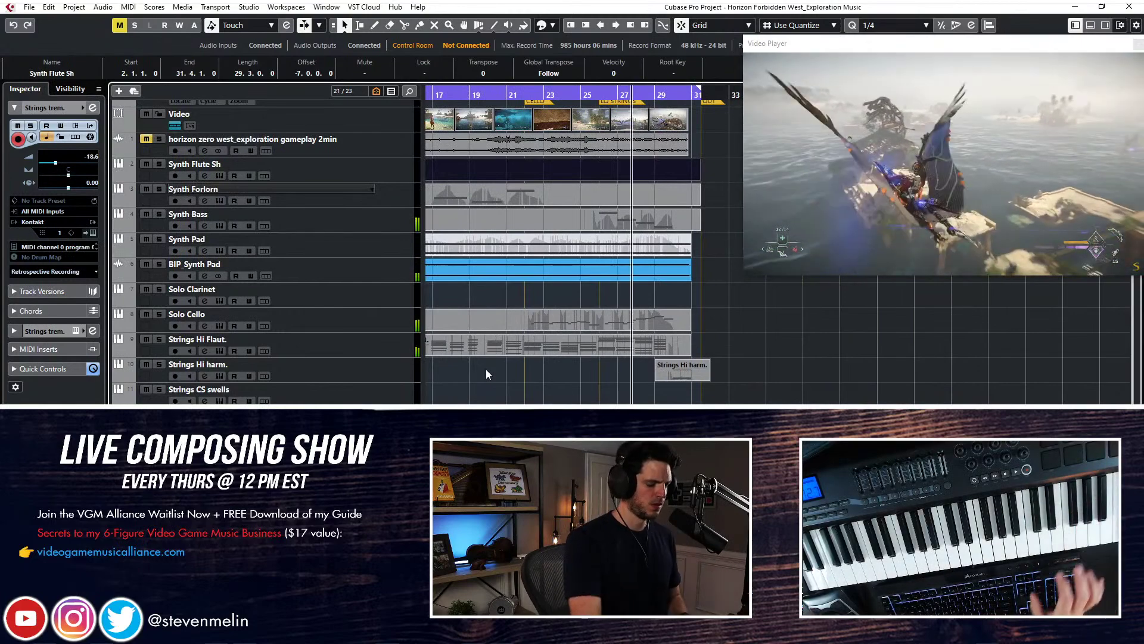
key(space)
key(KP_Multiply)
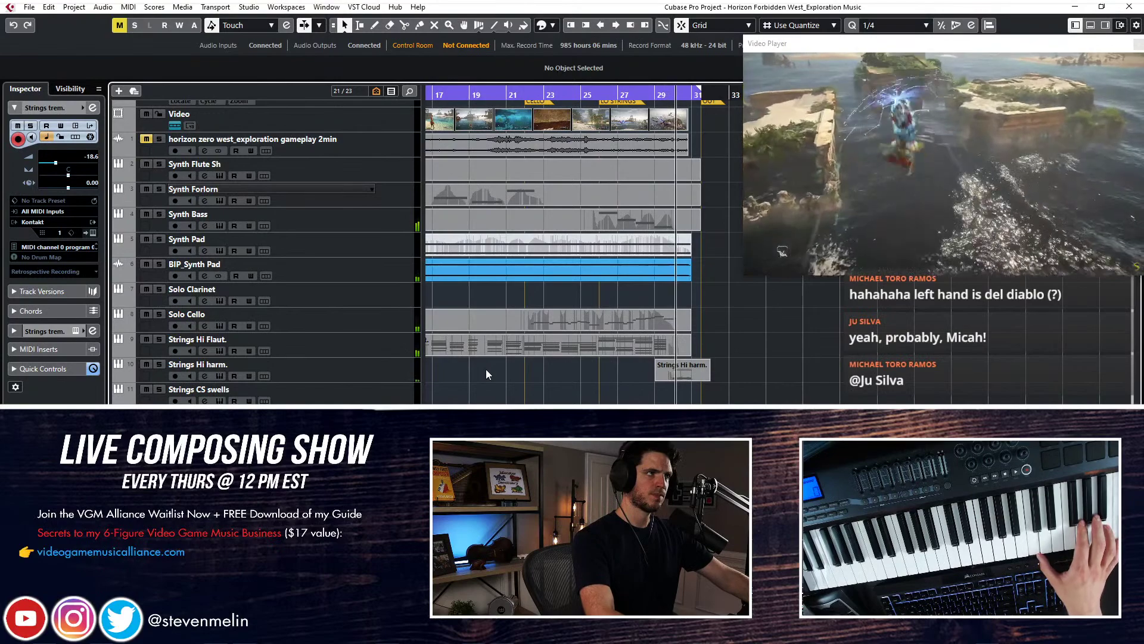
click(550, 402)
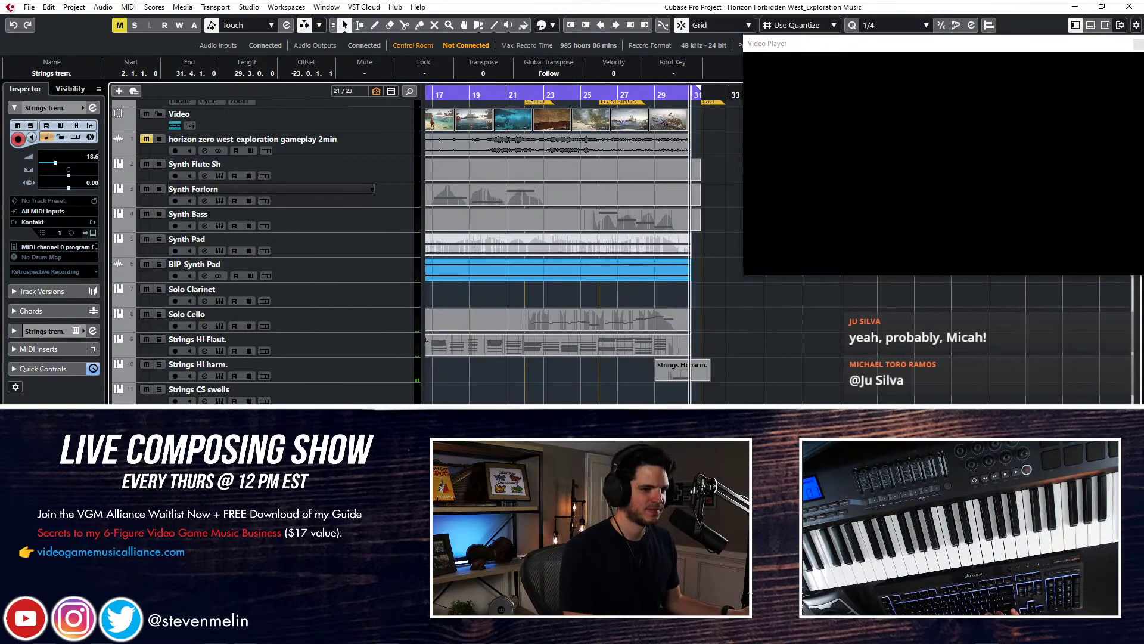
Select the Strings Hi harm. track and play the arrangement from about bar 25
click(354, 364)
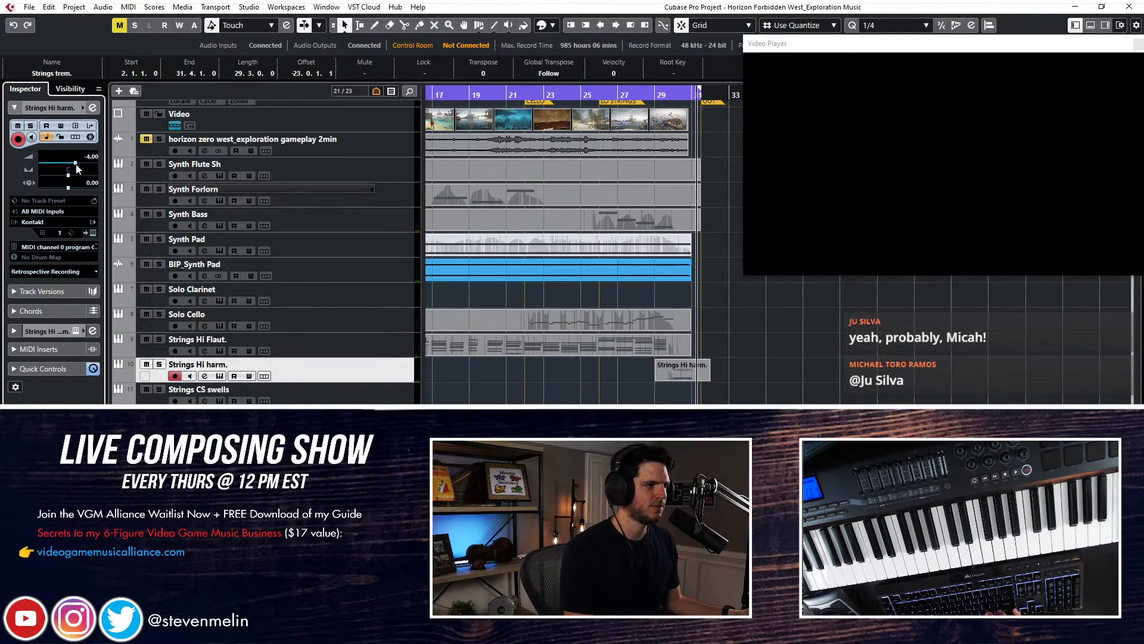
key(KP_Subtract)
key(KP_Subtract)
key(KP_Subtract)
key(KP_Subtract)
key(KP_Subtract)
key(KP_Subtract)
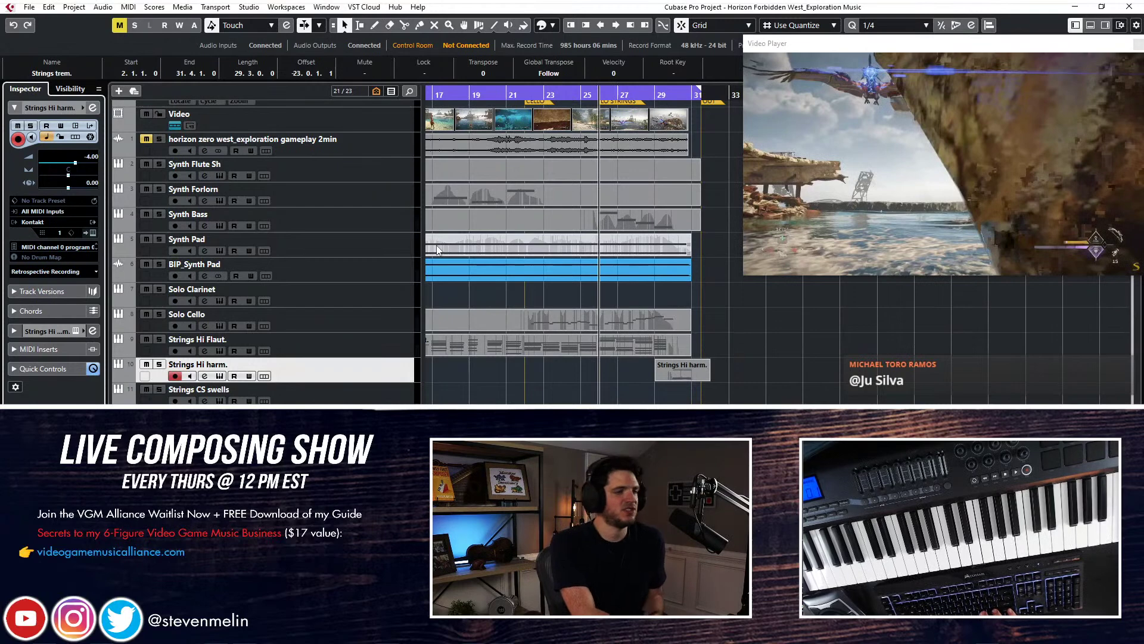
key(KP_Subtract)
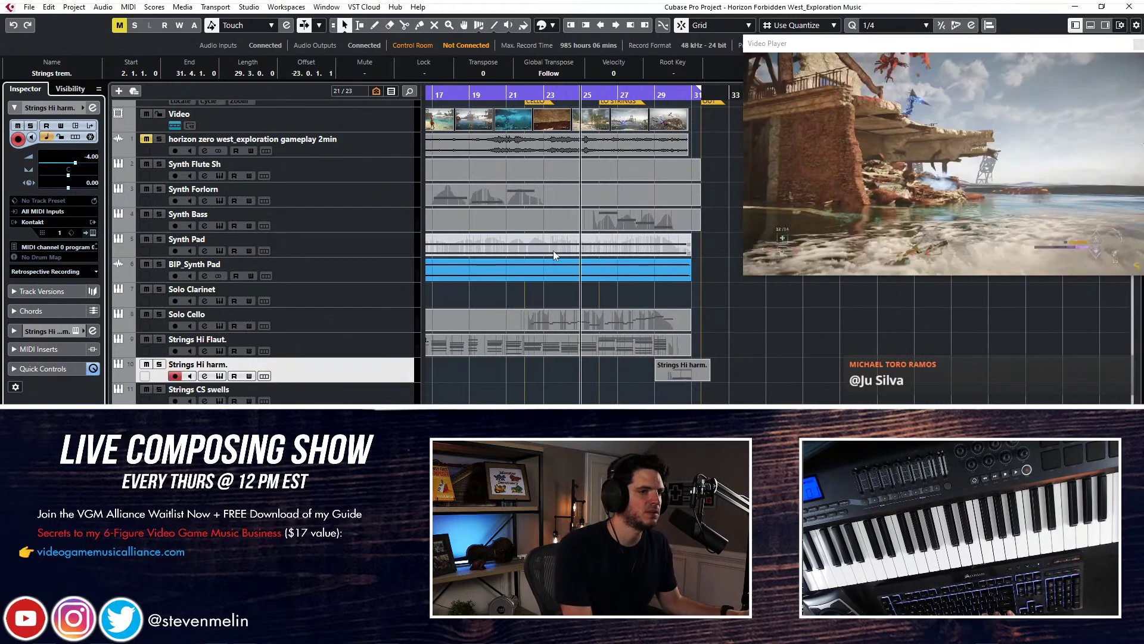
key(space)
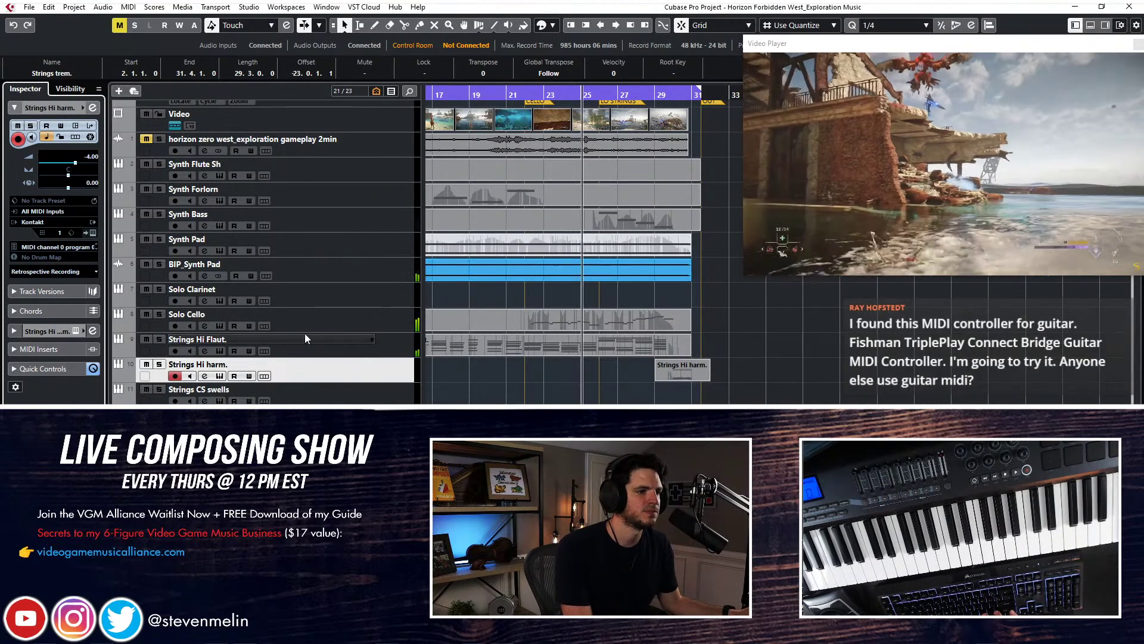
Select the Strings CS sus track and replay the section around the LO STRINGS marker
scroll(469, 278, up, 1)
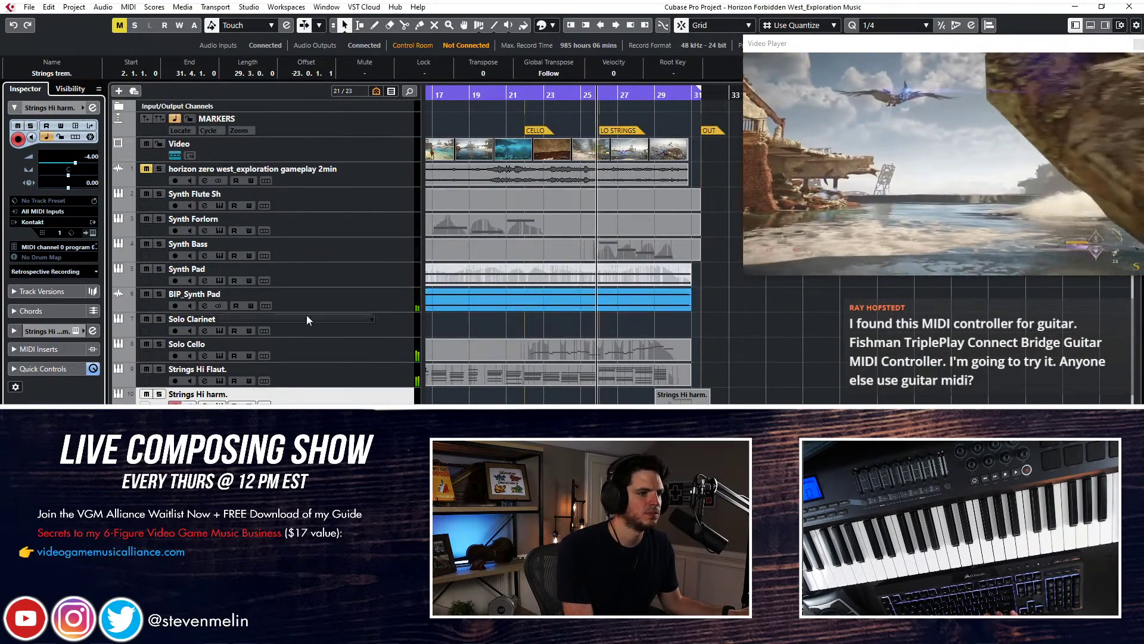
click(372, 441)
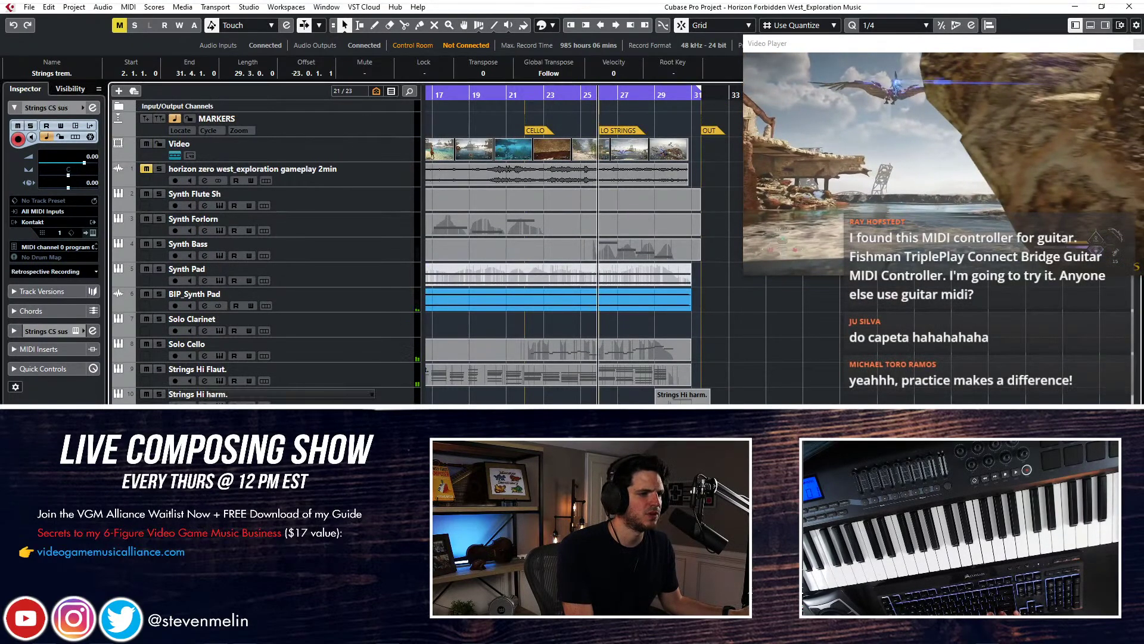
key(space)
key(space)
Solo the Strings Hi Flaut. track during playback
click(373, 369)
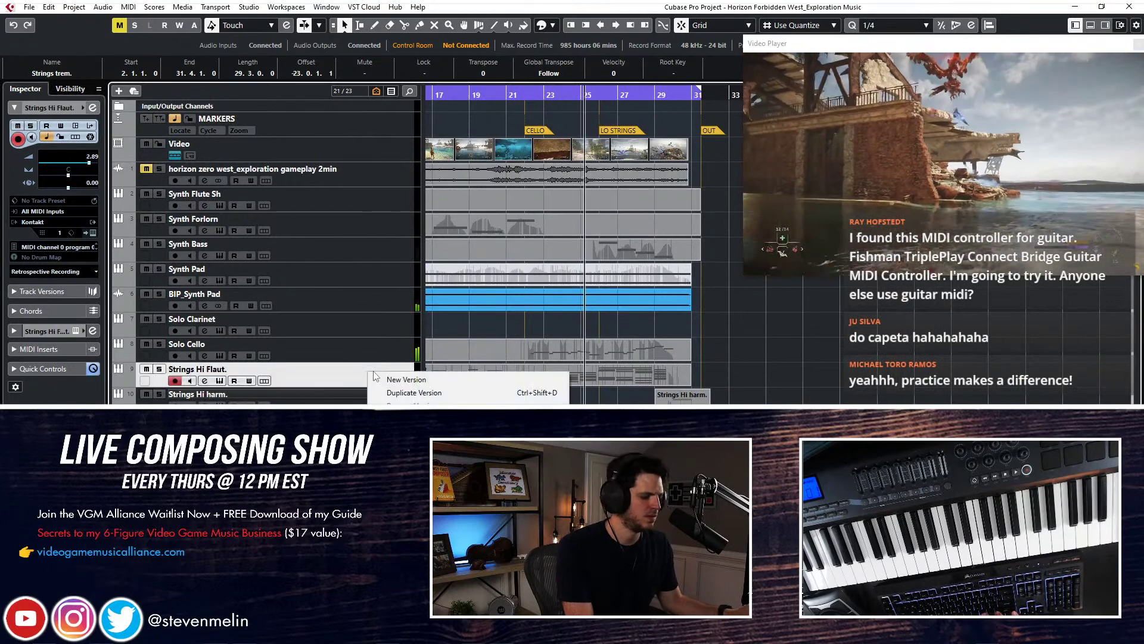
click(410, 381)
key(s)
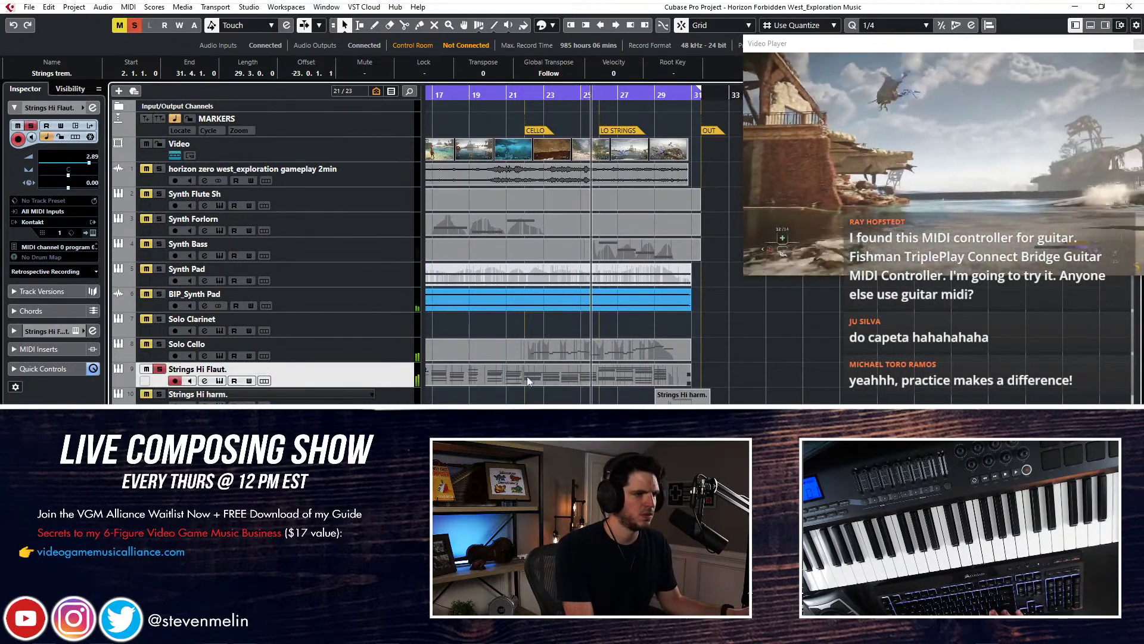
Examine the Strings Hi Flaut. notes around bars 18 to 29 in the note editor, close it and remove the track's solo
double_click(539, 373)
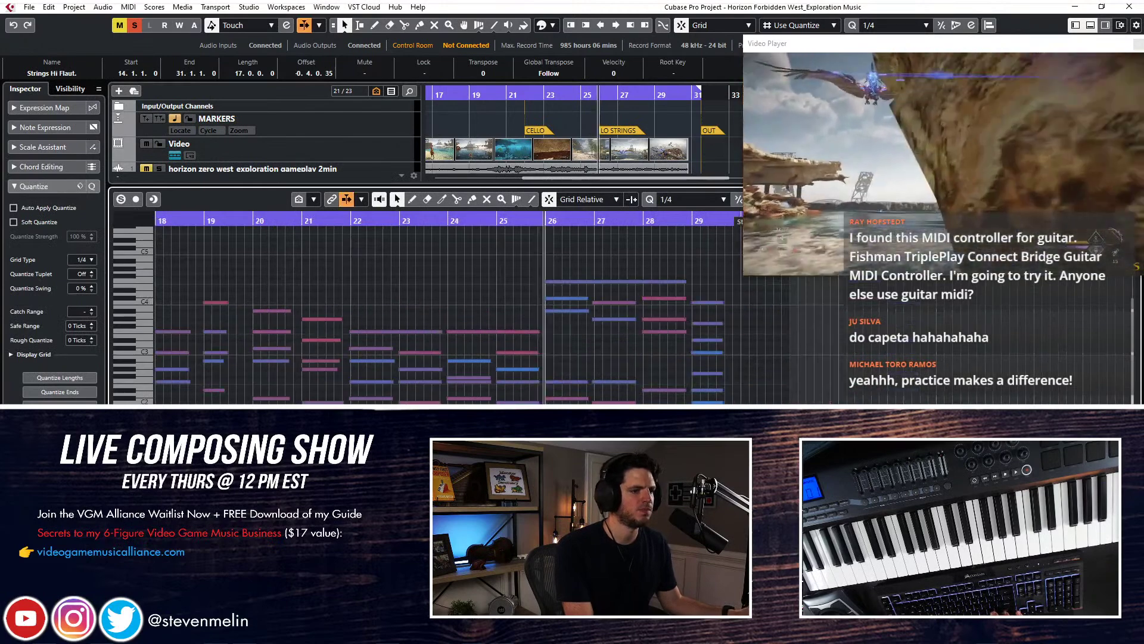
scroll(477, 316, right, 4)
scroll(458, 322, down, 3)
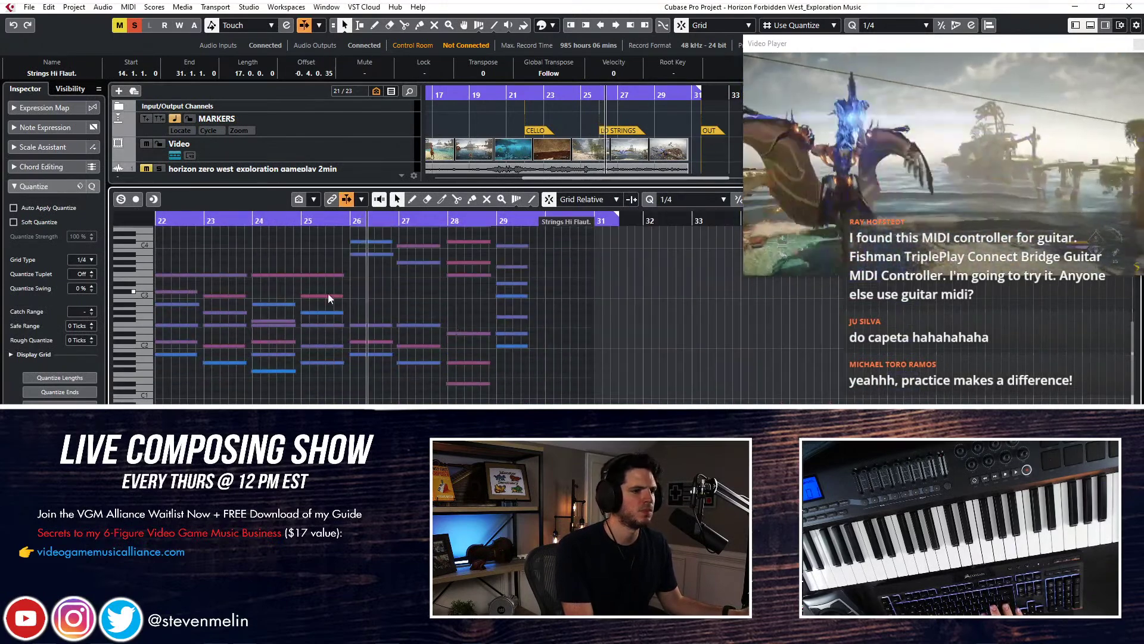
scroll(357, 304, up, 3)
key(Return)
click(160, 370)
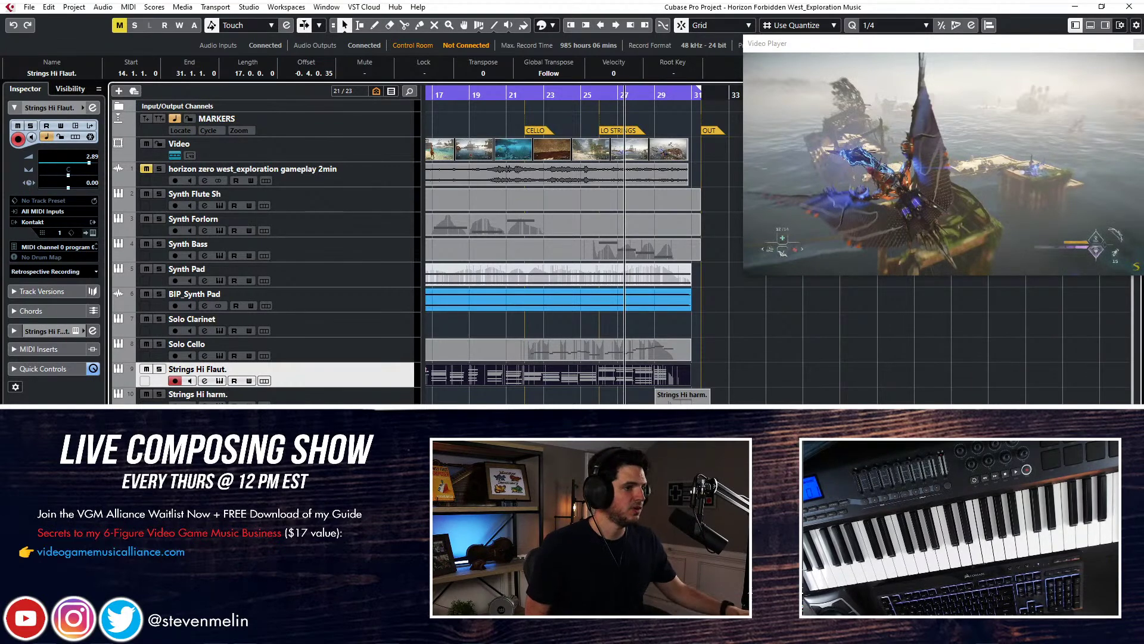
Deselect the Strings Hi Flaut. part and play the full arrangement from about bar 23
click(577, 384)
key(KP_Subtract)
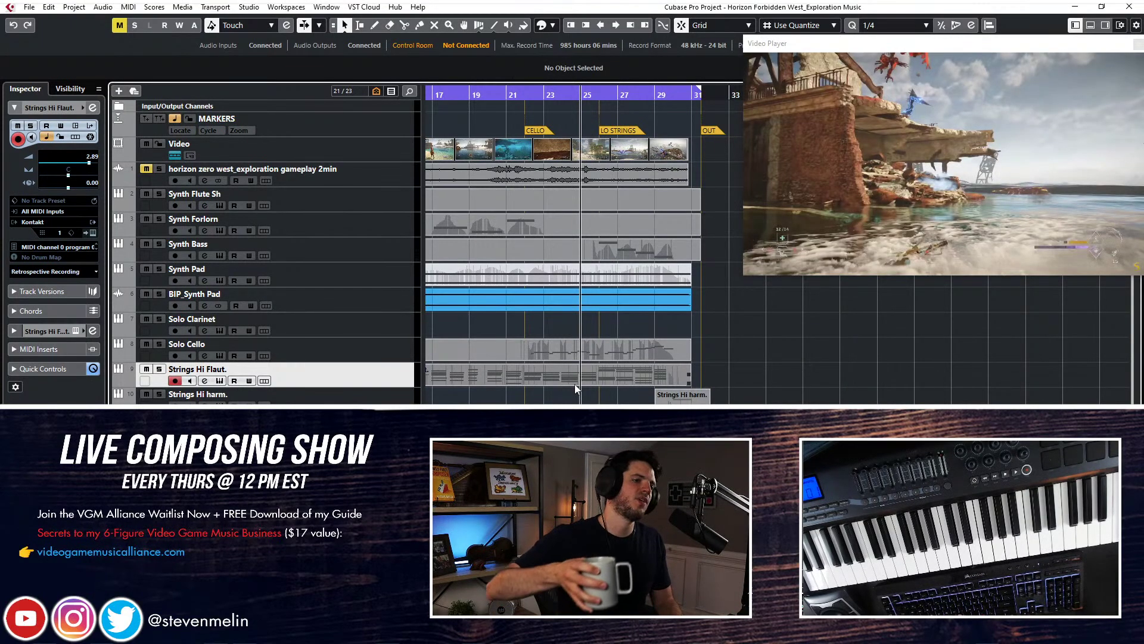
key(KP_Subtract)
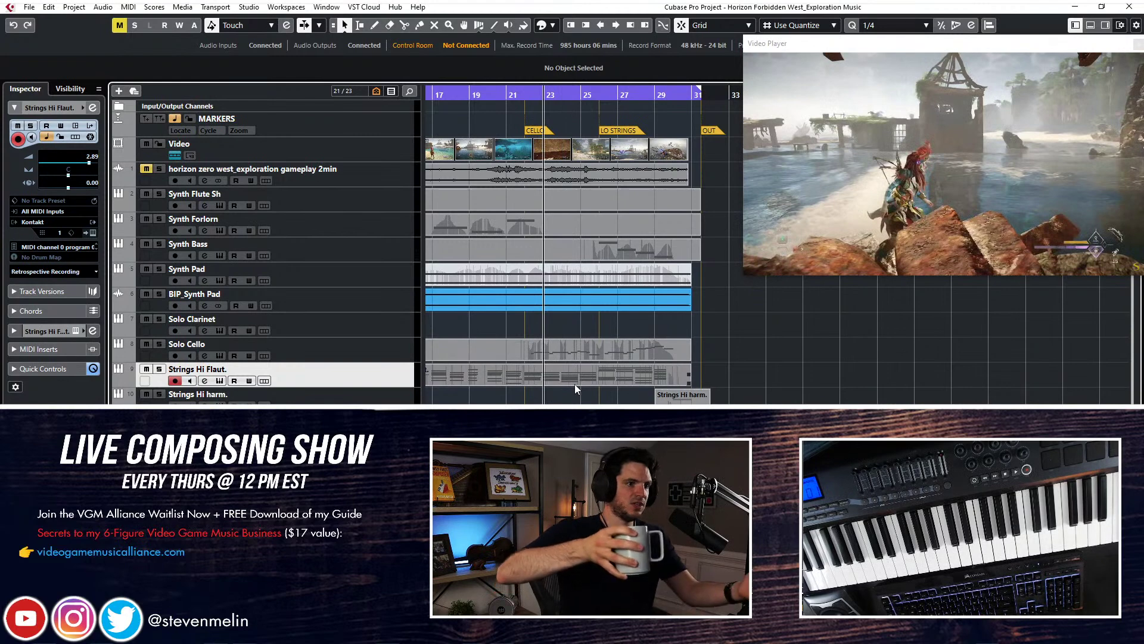
key(space)
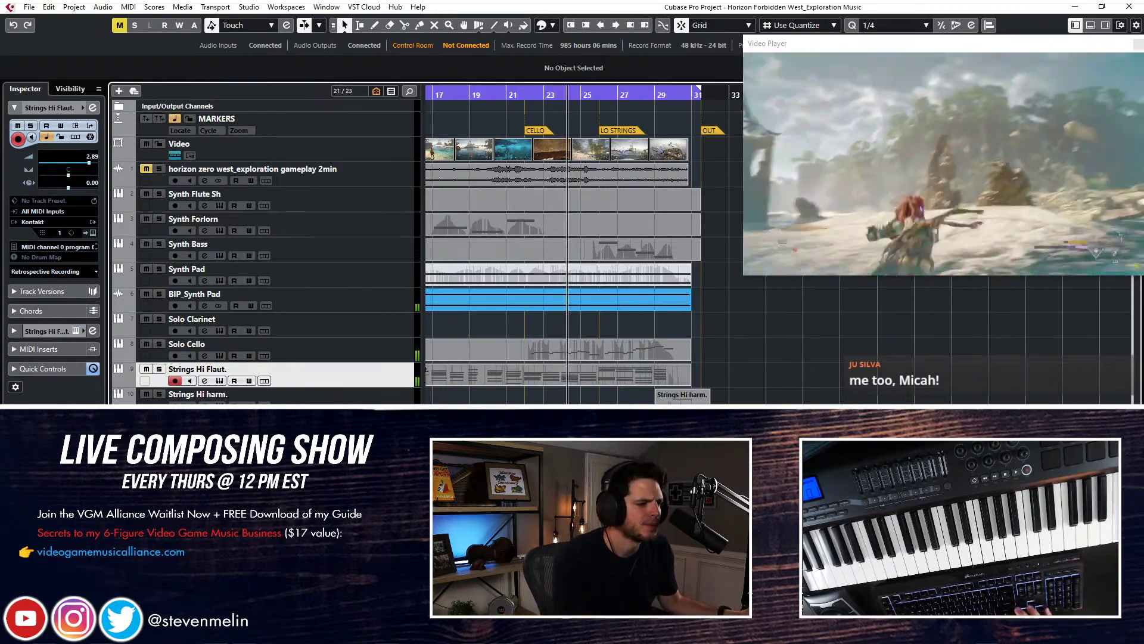
Select the Harp harm. track and move the playback position back to about bar 22, at the CELLO marker
key(Down)
key(Down)
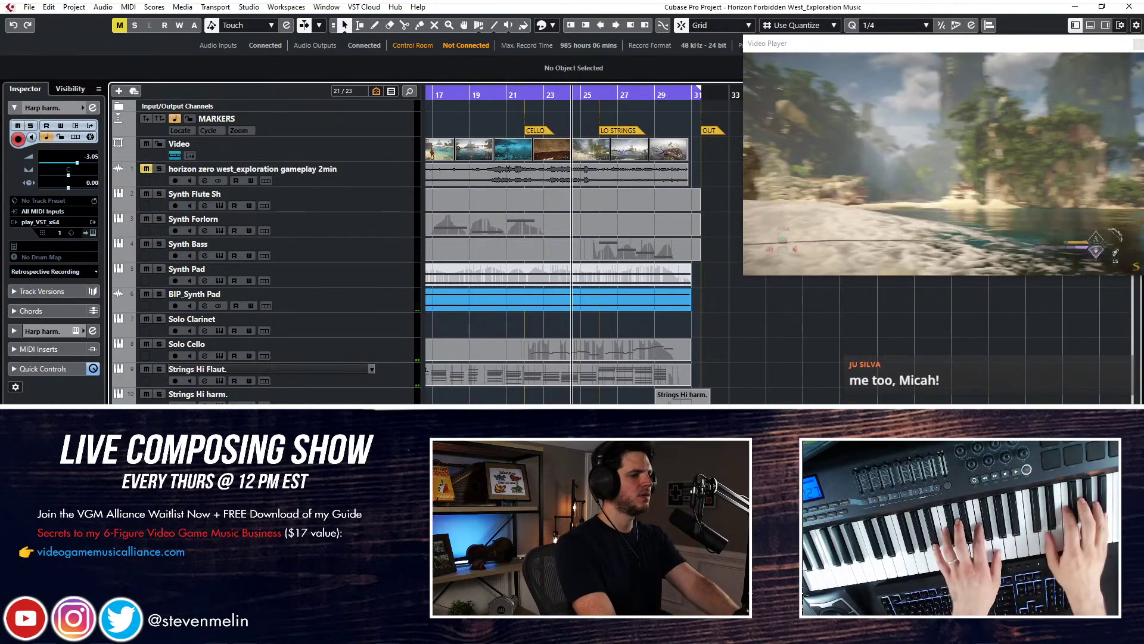
key(KP_Subtract)
key(KP_Subtract)
key(KP_Subtract)
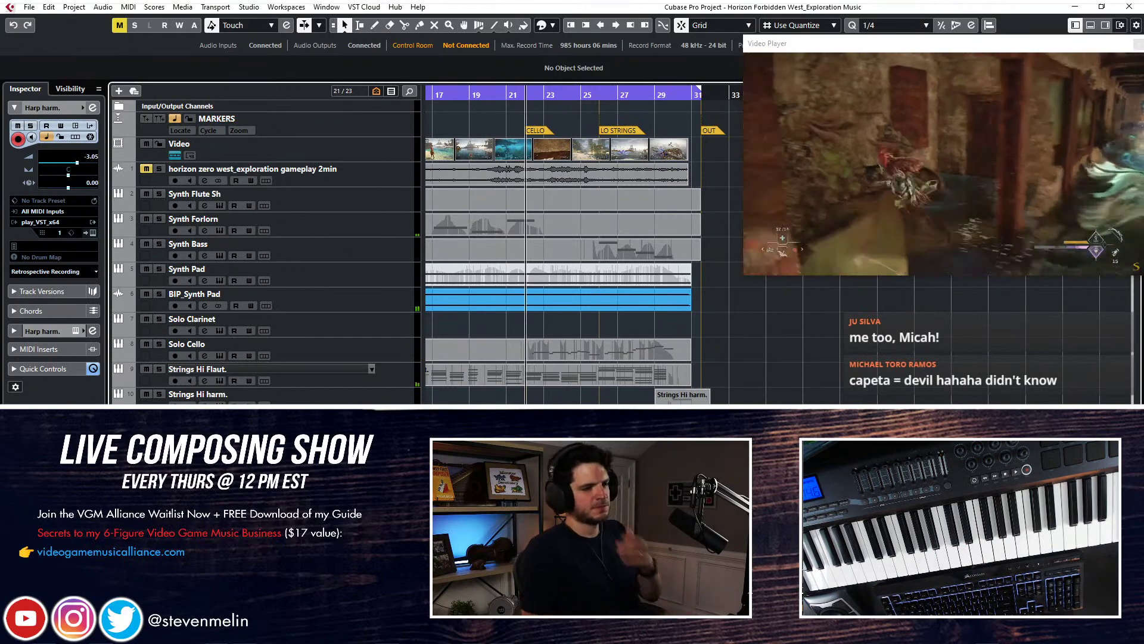
Record the Harp harm. part over the closing section from about bar 22 and check its notes
key(space)
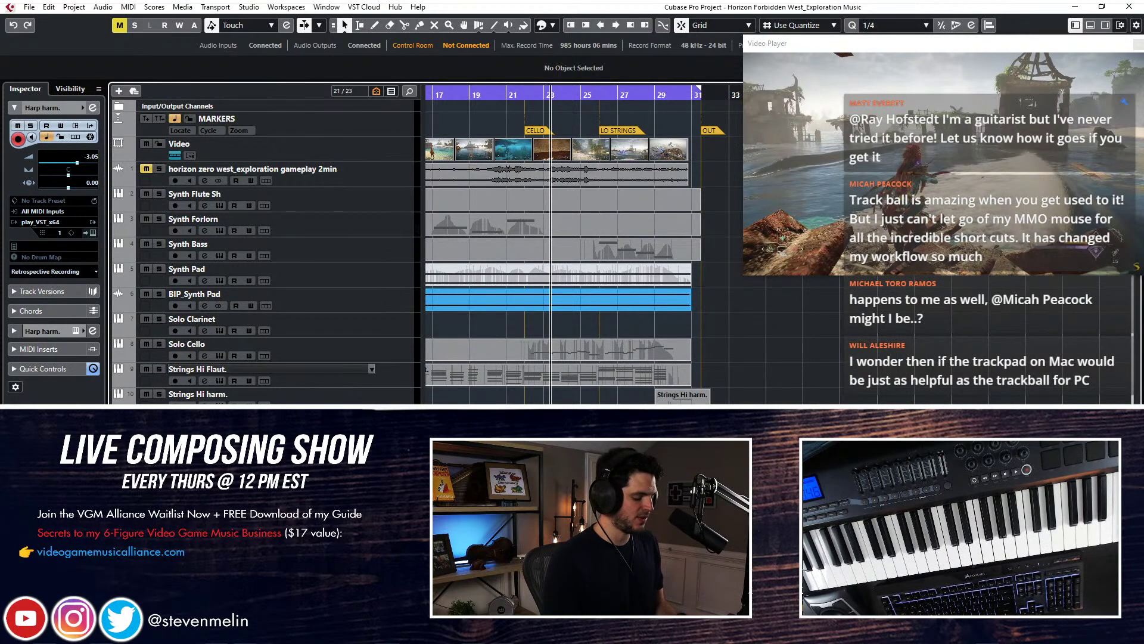
key(KP_Subtract)
key(KP_Subtract)
key(KP_Subtract)
key(space)
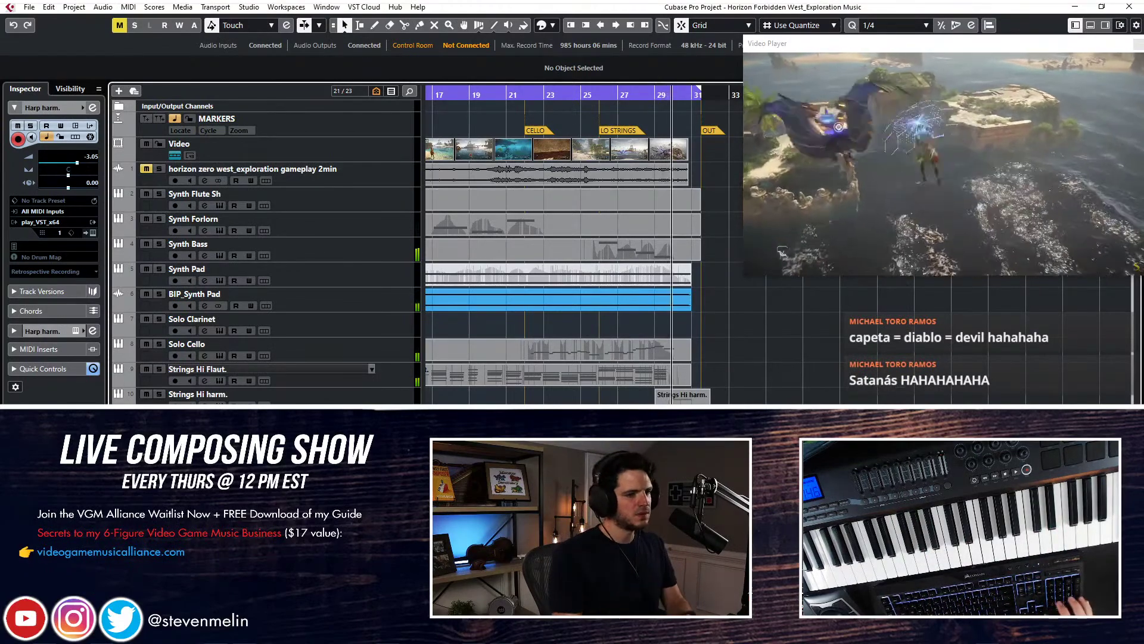
key(KP_Multiply)
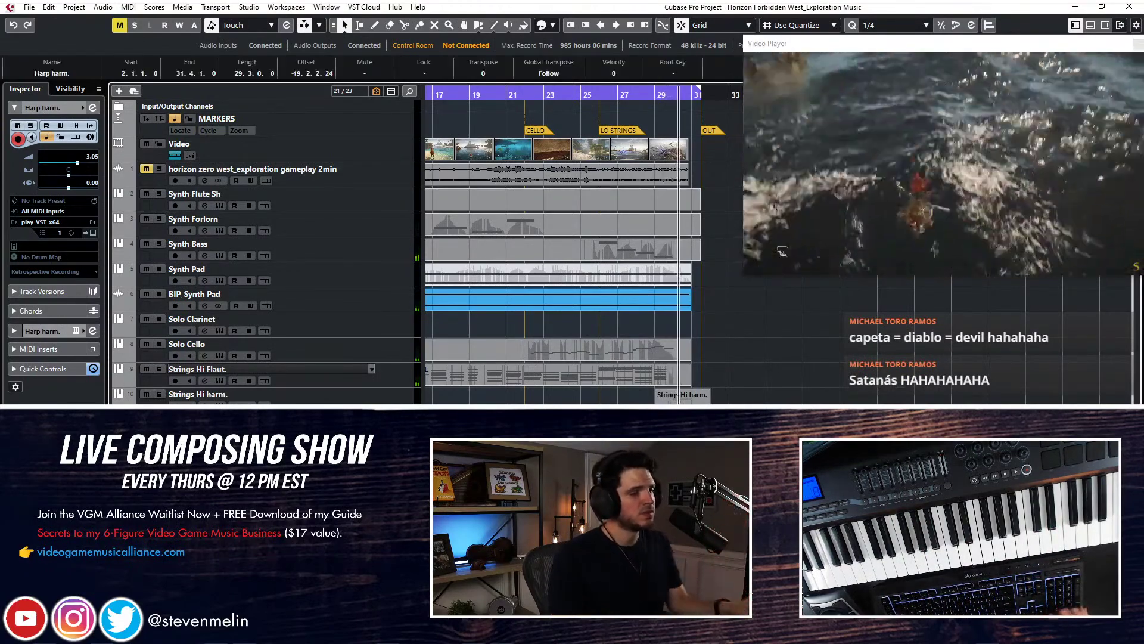
key(Return)
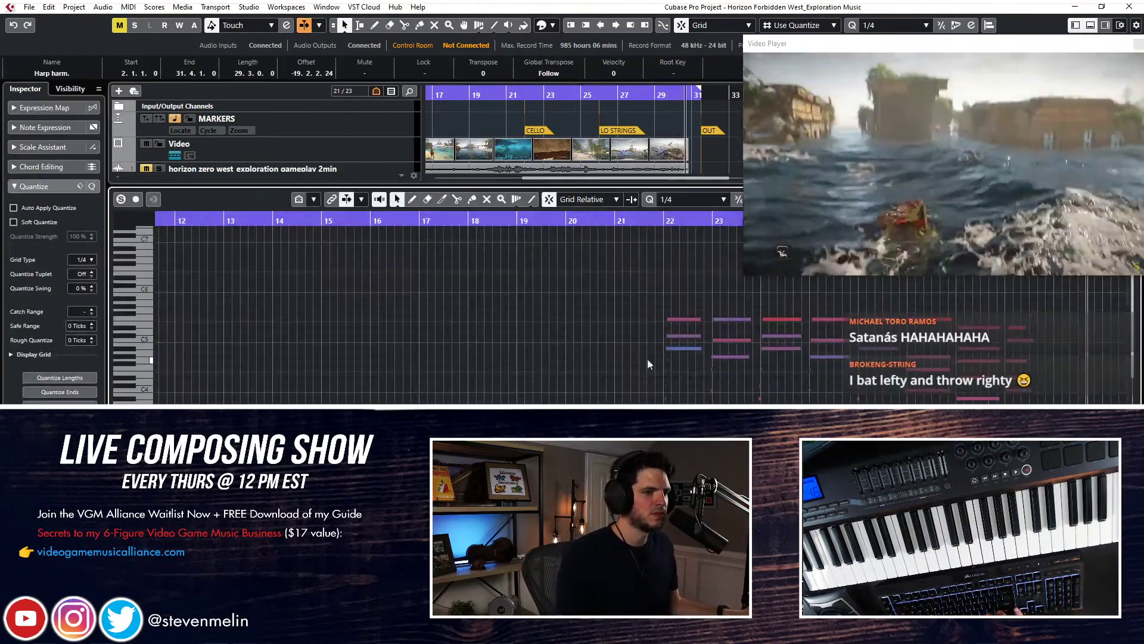
key(Return)
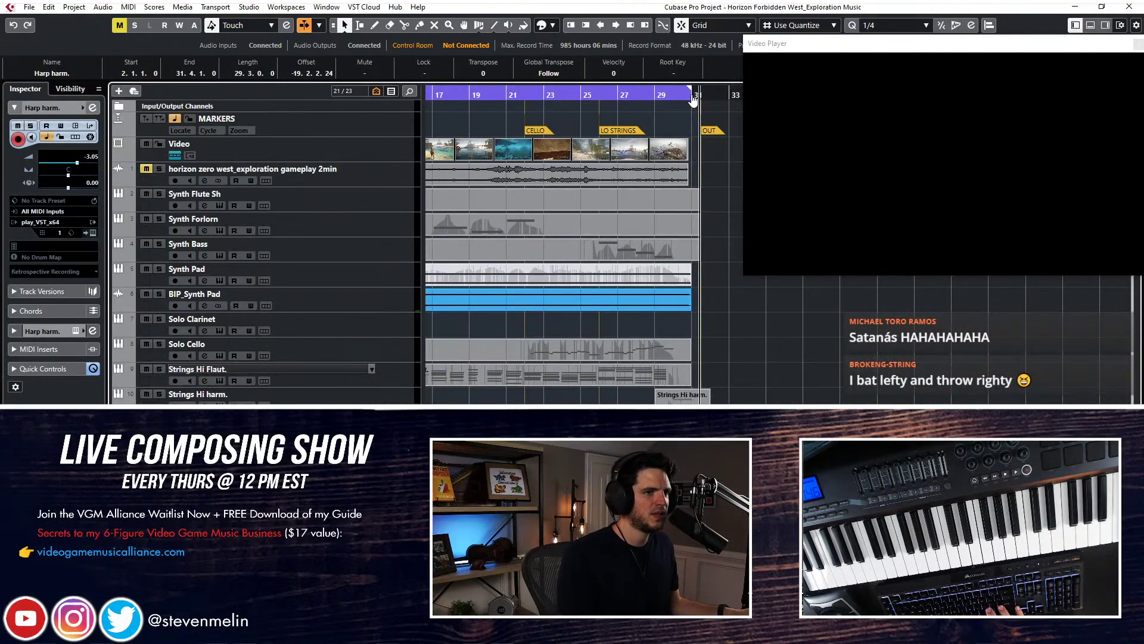
Set the right locator and the OUT marker to bar 31
click(681, 98)
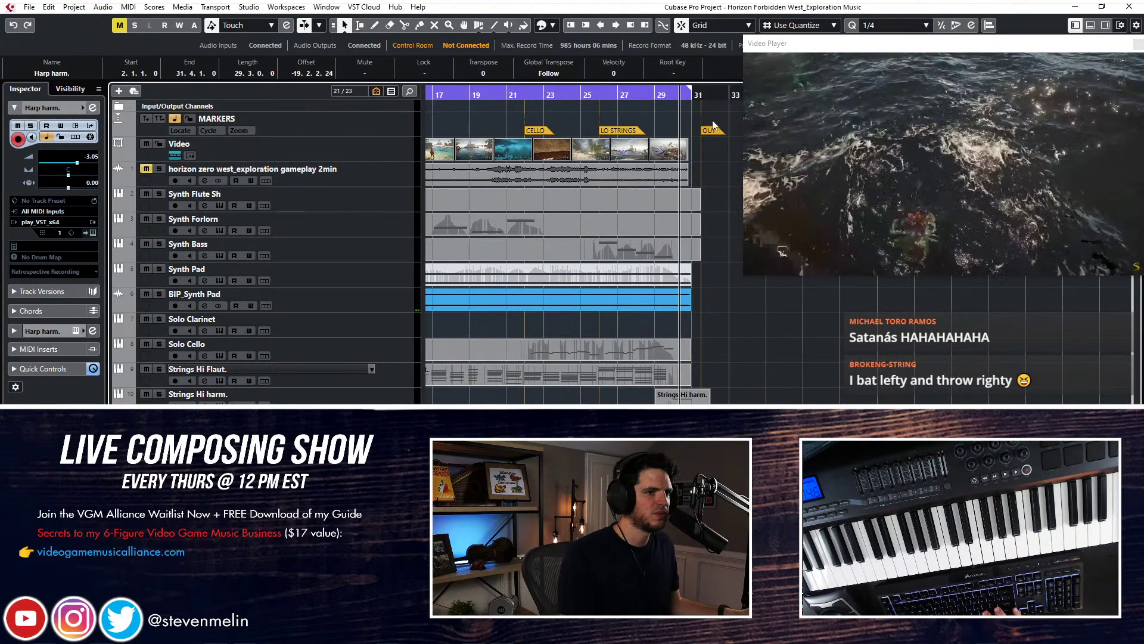
click(704, 132)
drag(704, 132, 693, 131)
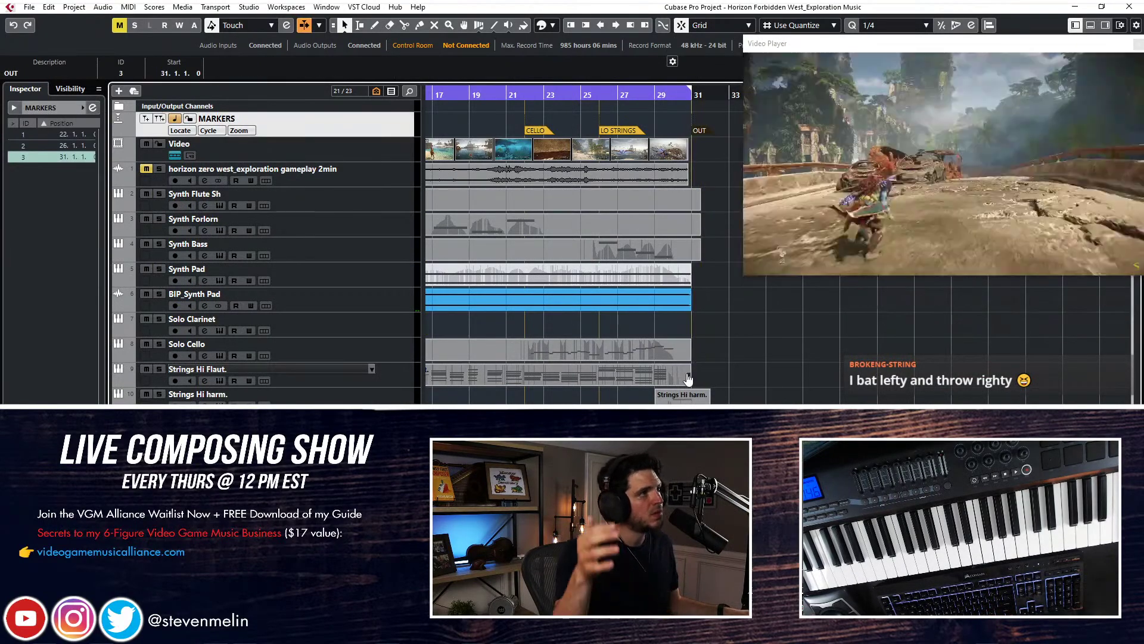
Listen to the ending around bar 30 and examine the Harp harm. notes in bars 28 and 29 up close
click(673, 106)
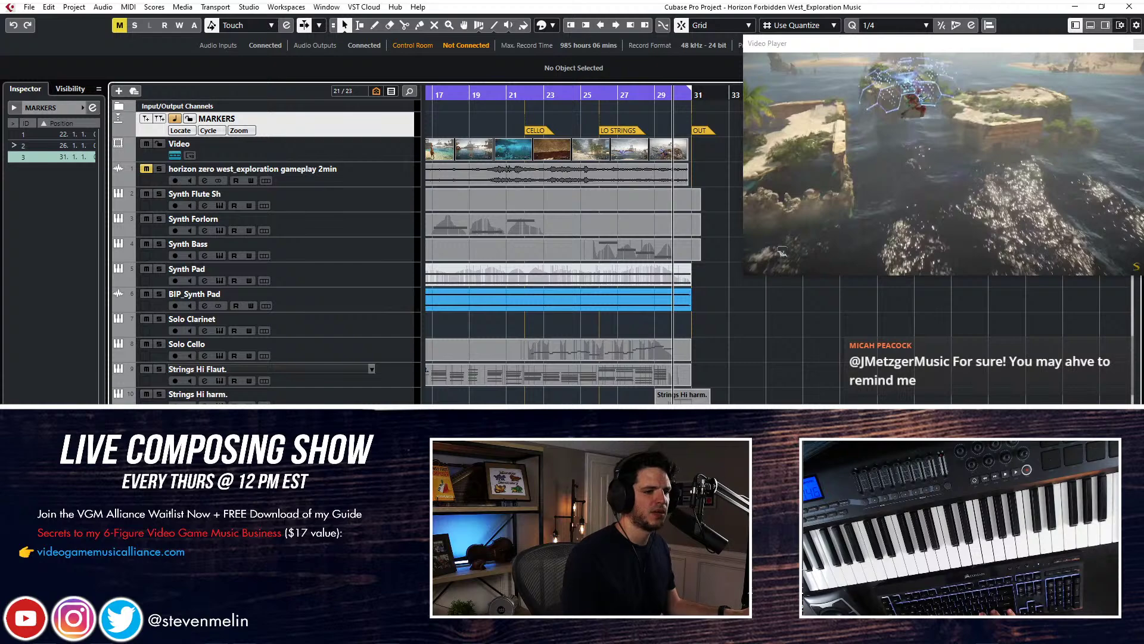
key(space)
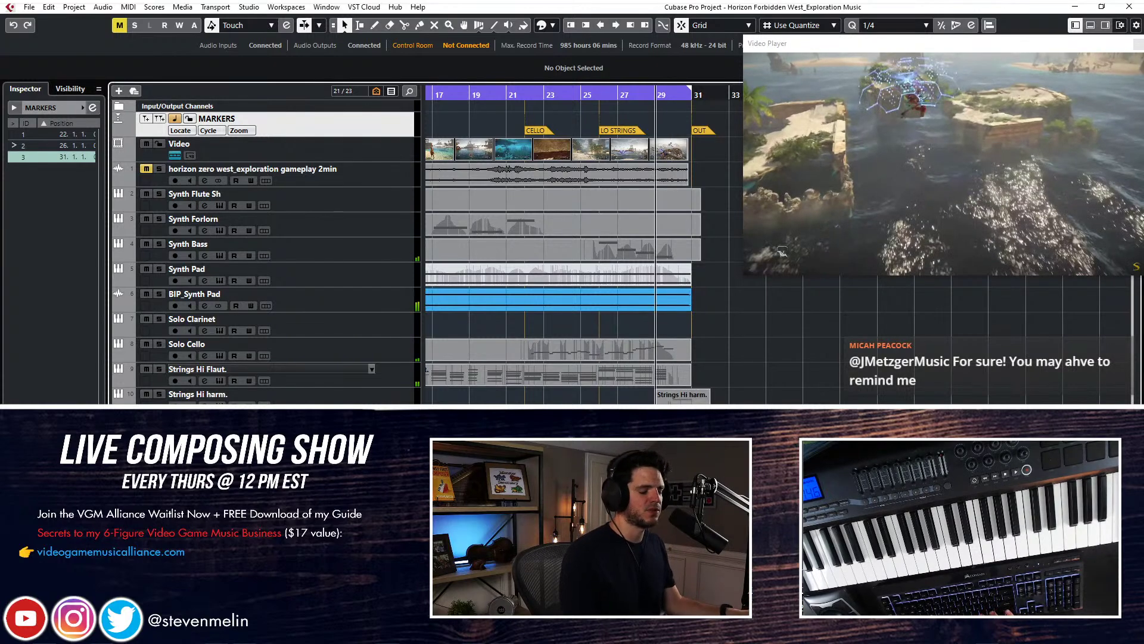
click(673, 471)
key(Return)
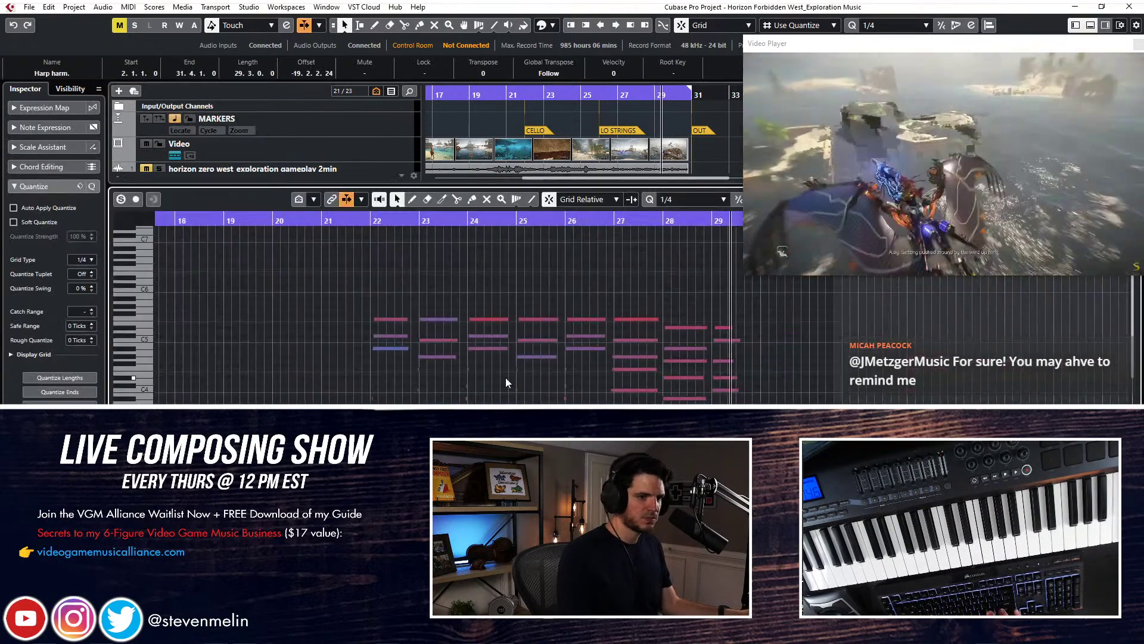
key(h)
key(h)
key(h)
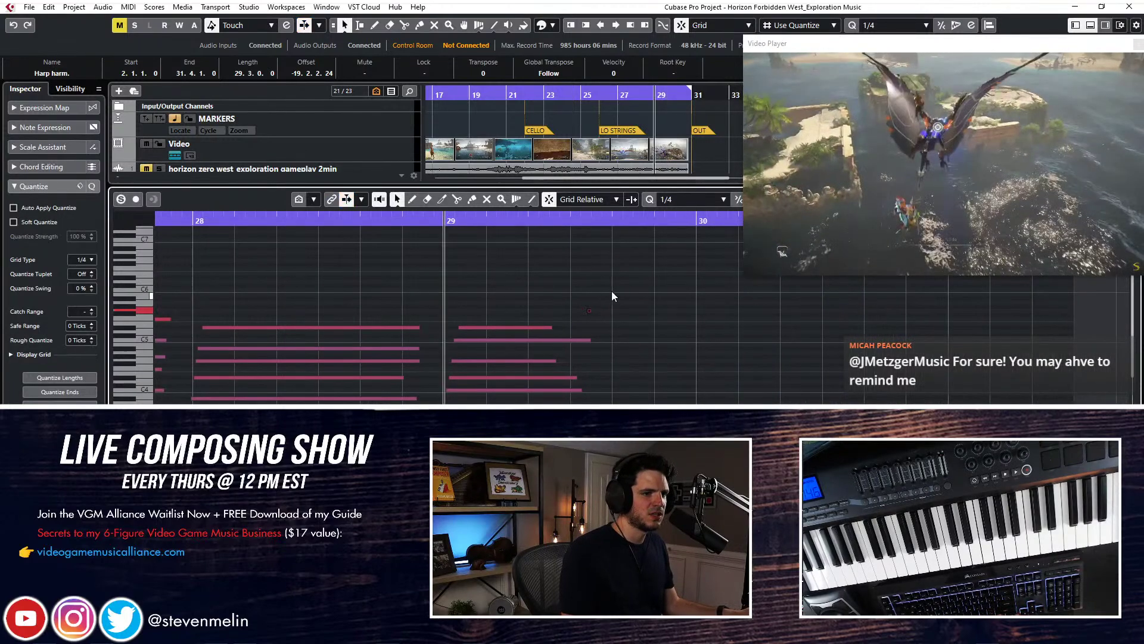
key(Return)
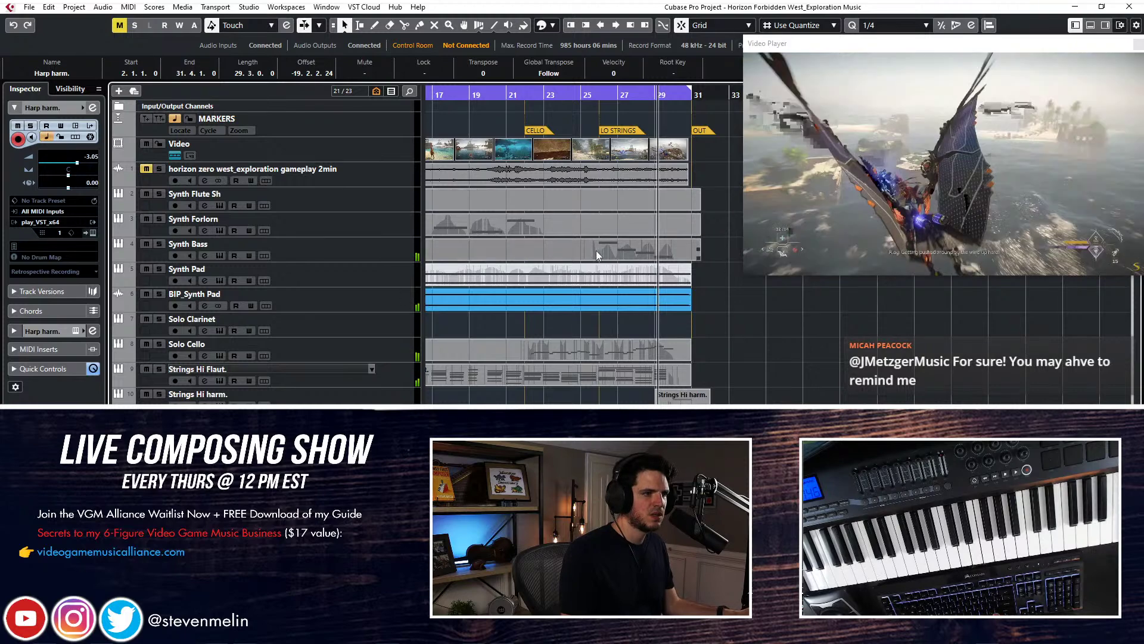
Open the Solo Cello notes alongside the harp and move bar 29's short high harp note back to the last cello note's entrance
click(626, 352)
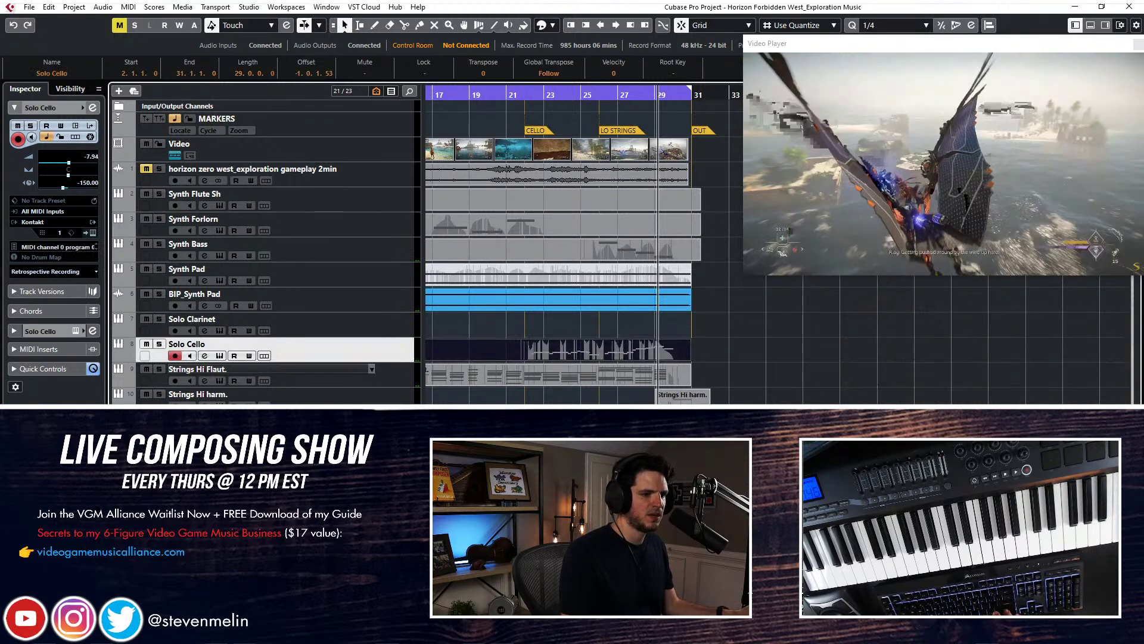
key(Return)
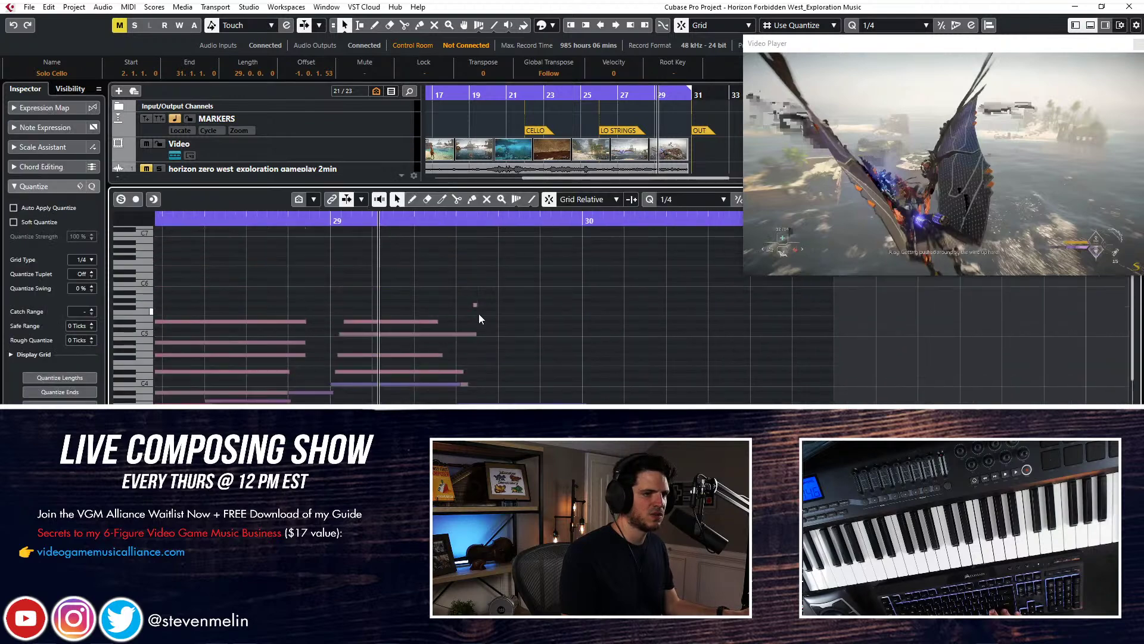
click(474, 306)
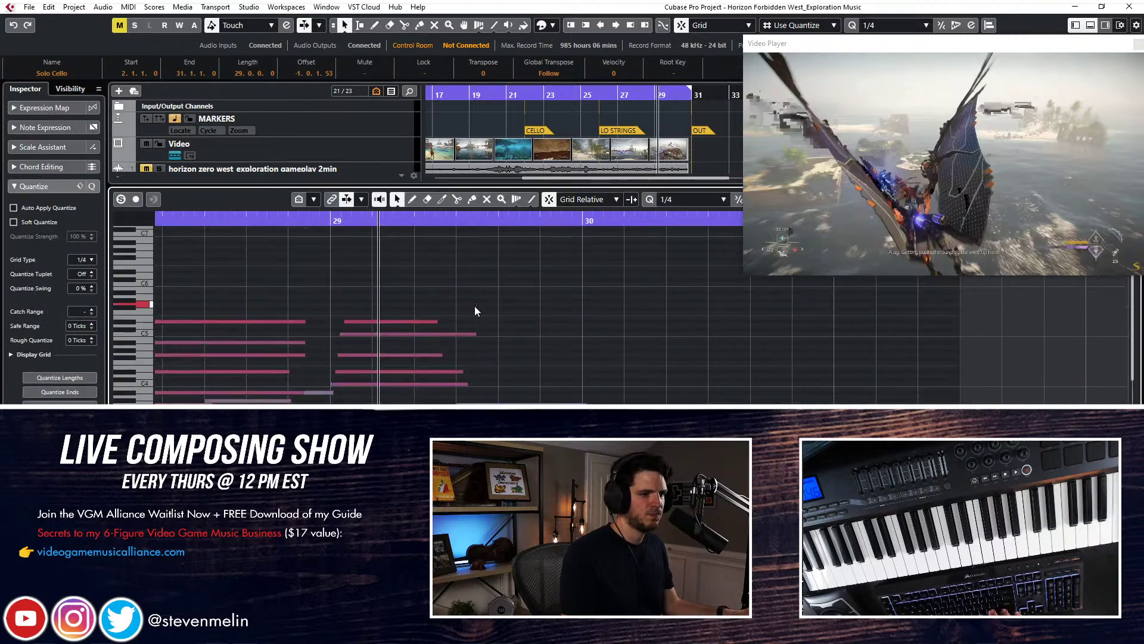
drag(475, 305, 457, 306)
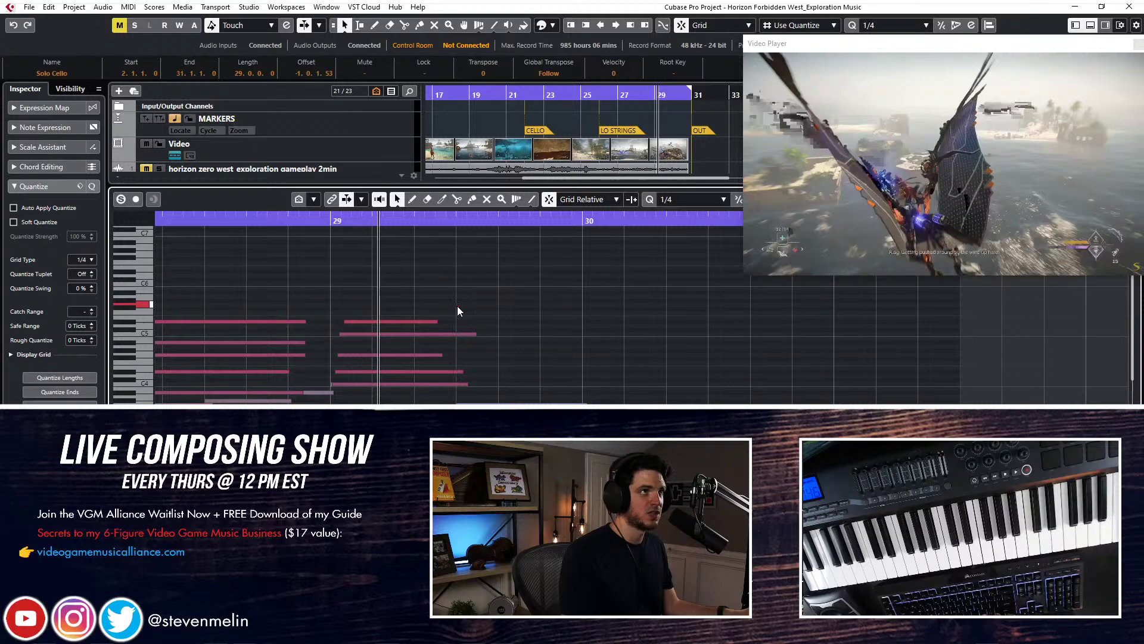
scroll(447, 310, down, 1)
scroll(447, 310, down, 1)
key(space)
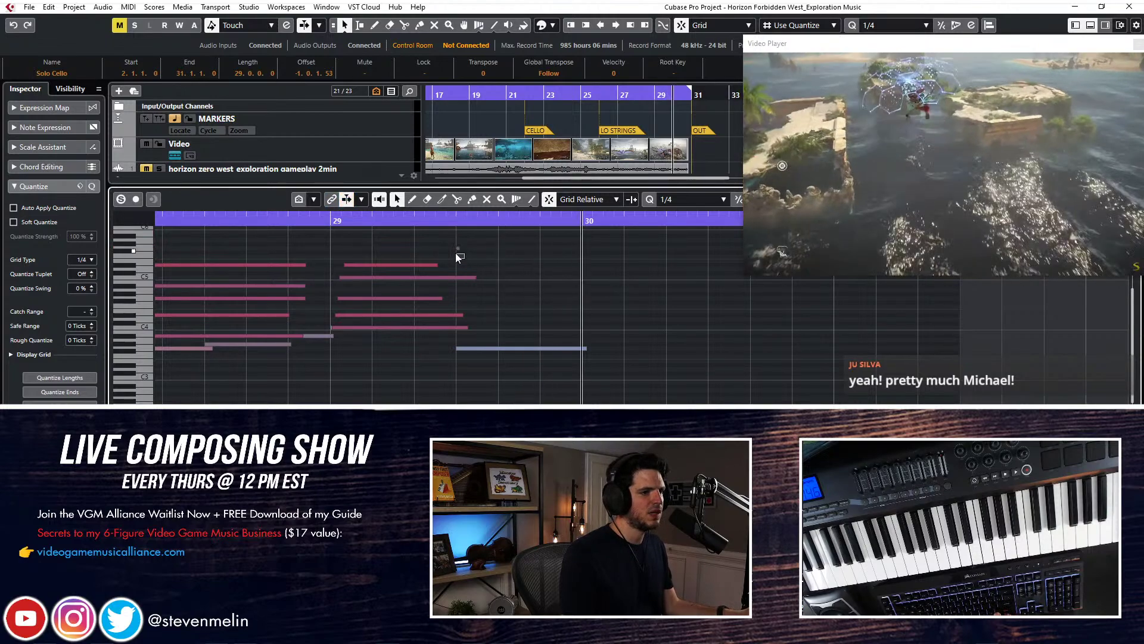
Nudge the short high harp note in bar 29 slightly later than the cello entrance and audition the passage
mouse_move(459, 248)
mouse_down()
mouse_move(442, 252)
mouse_move(463, 248)
mouse_up()
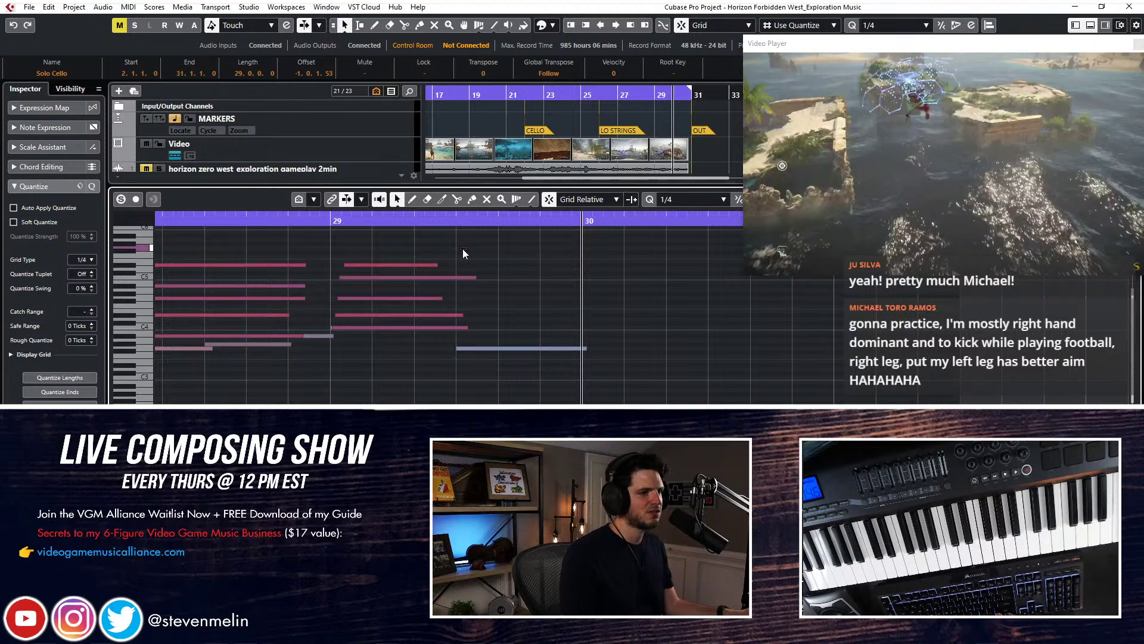
click(415, 219)
key(space)
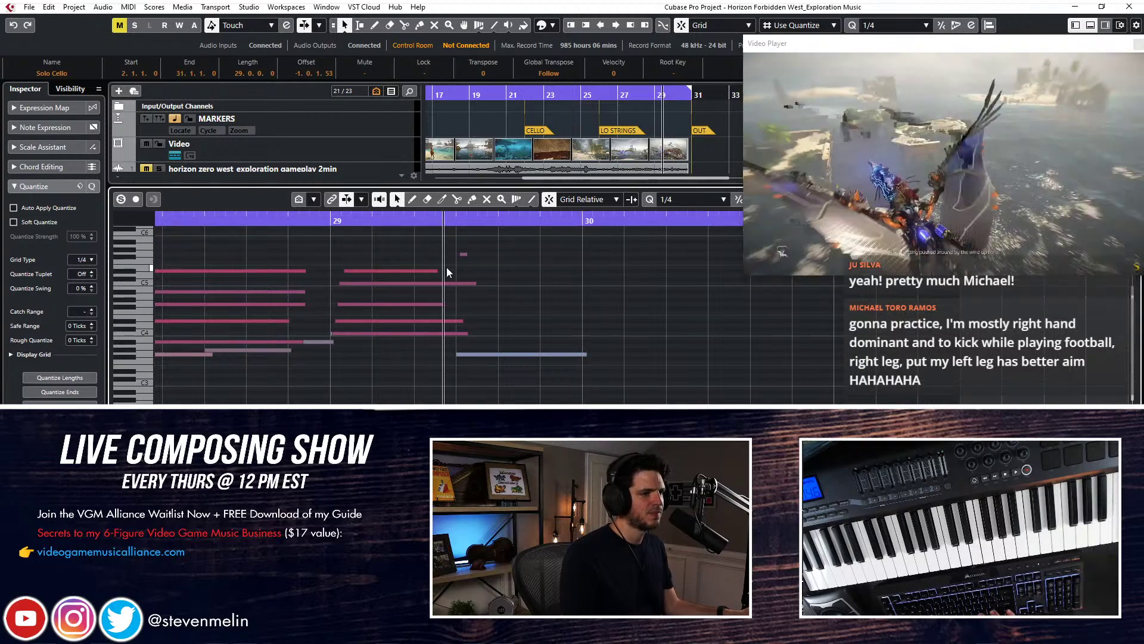
drag(464, 255, 471, 253)
key(space)
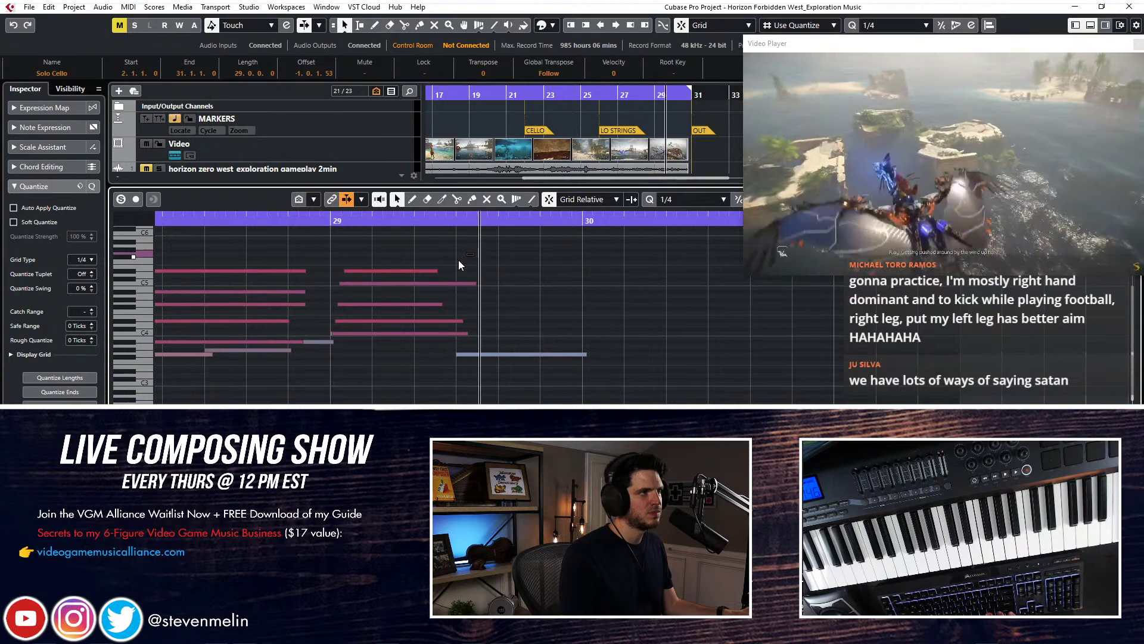
key(space)
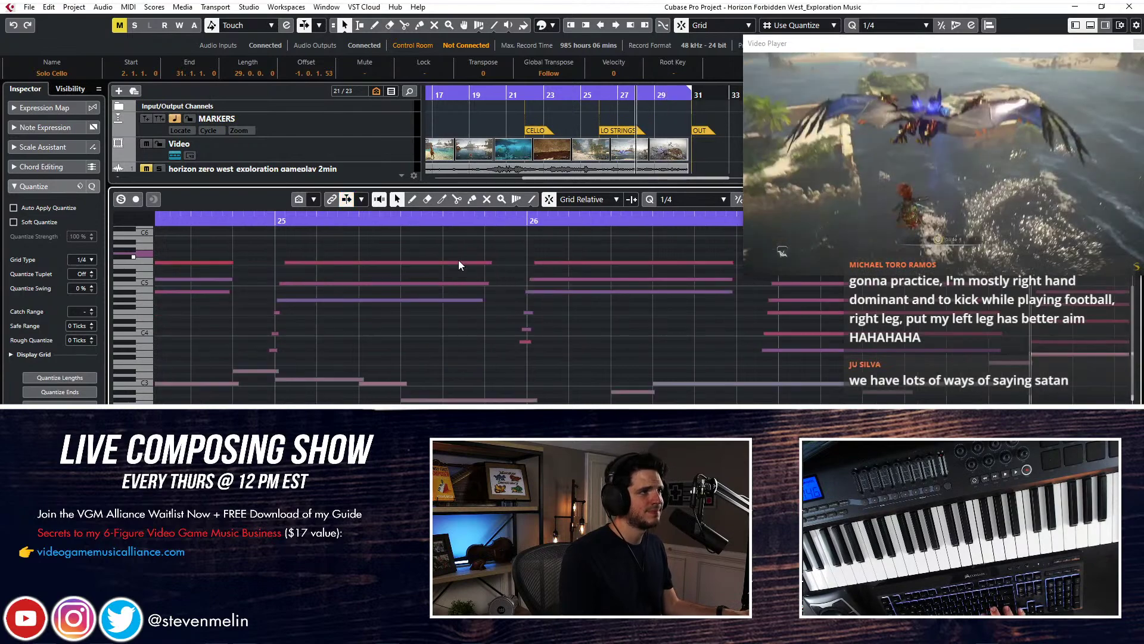
key(space)
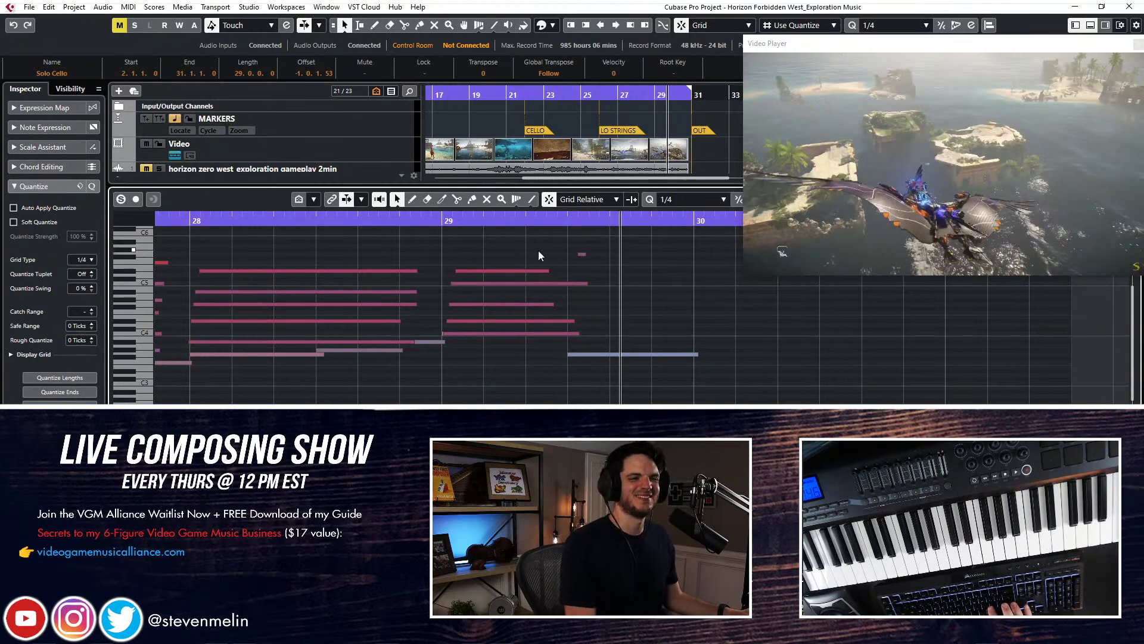
Close the note editor and play the cue from bar 21, just before the CELLO marker, to the LO STRINGS marker
key(ctrl+e)
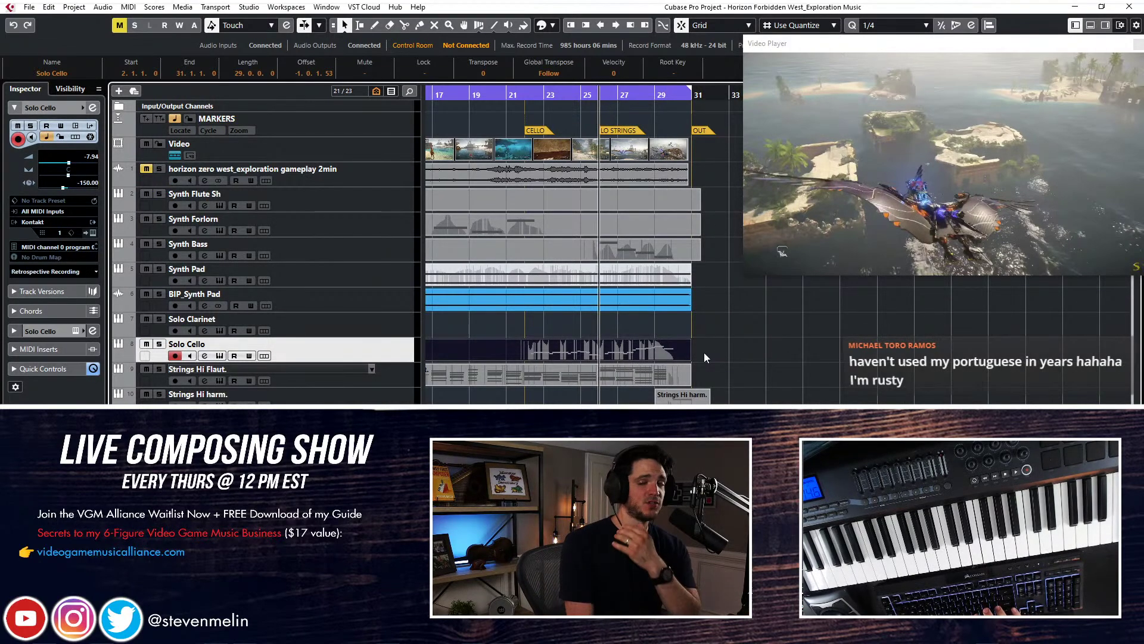
key(shift+b)
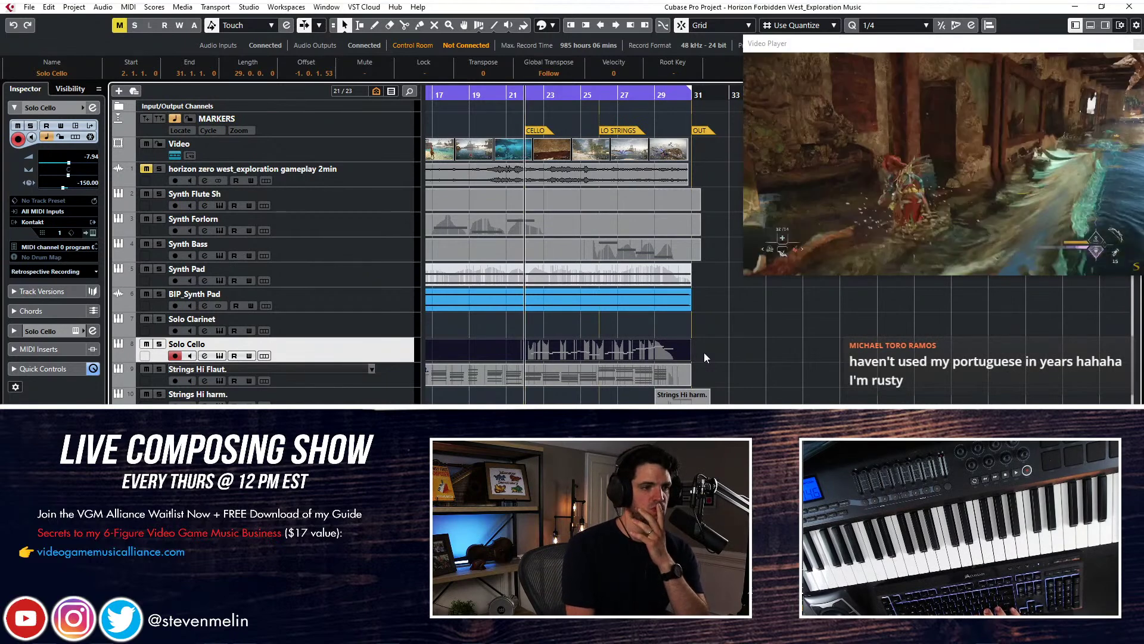
key(b)
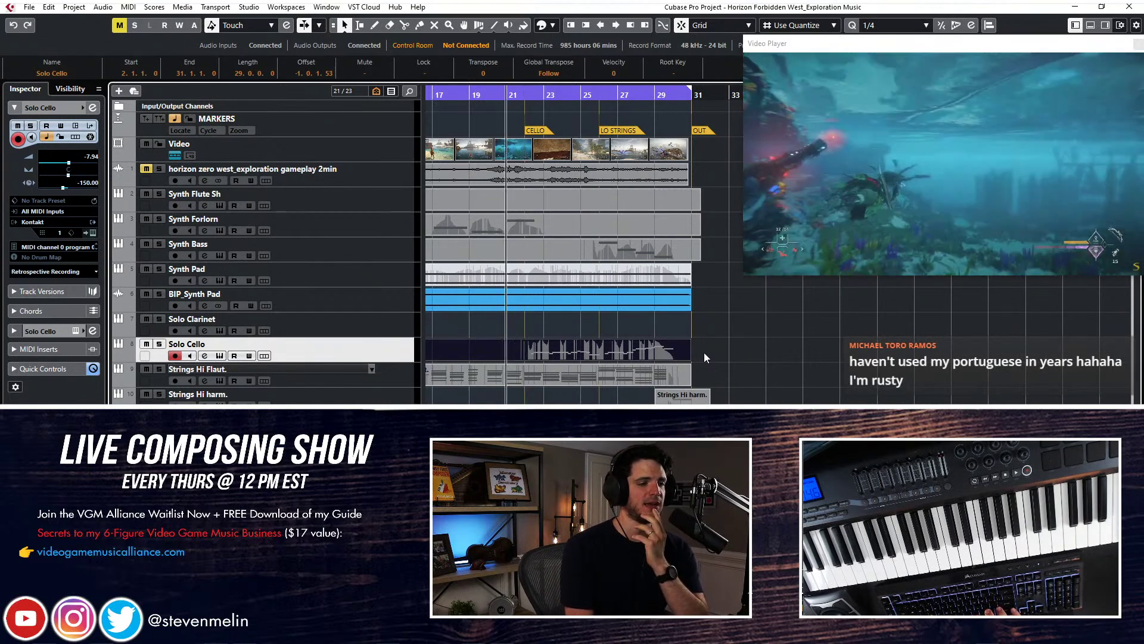
key(space)
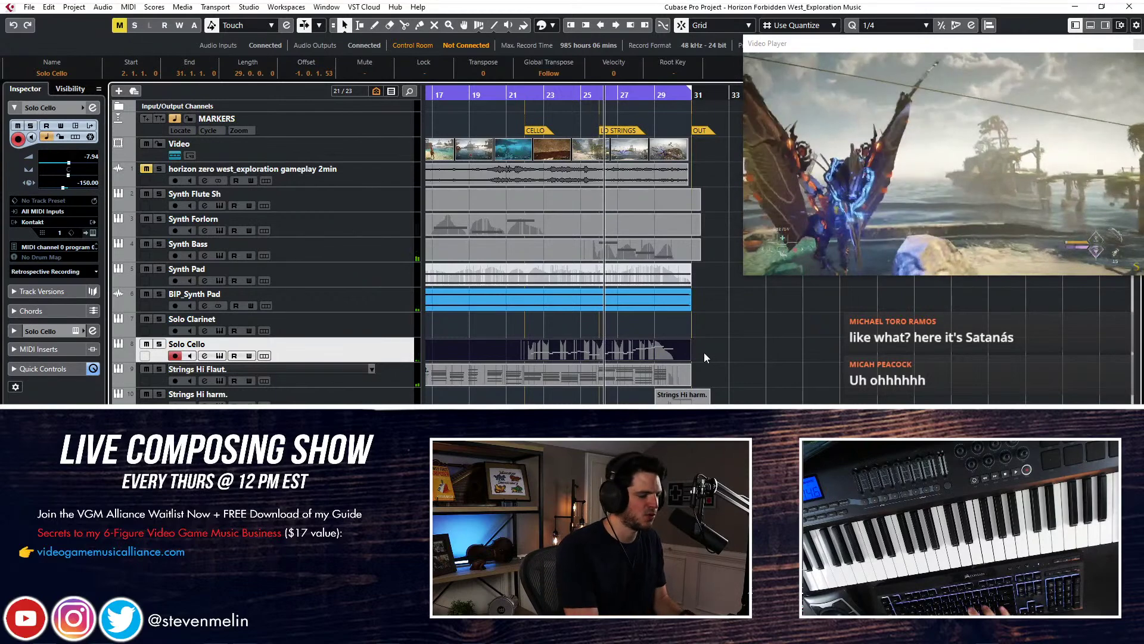
Add a Kontakt instrument track below the gameplay audio track and rename it Choir
key(ctrl+t)
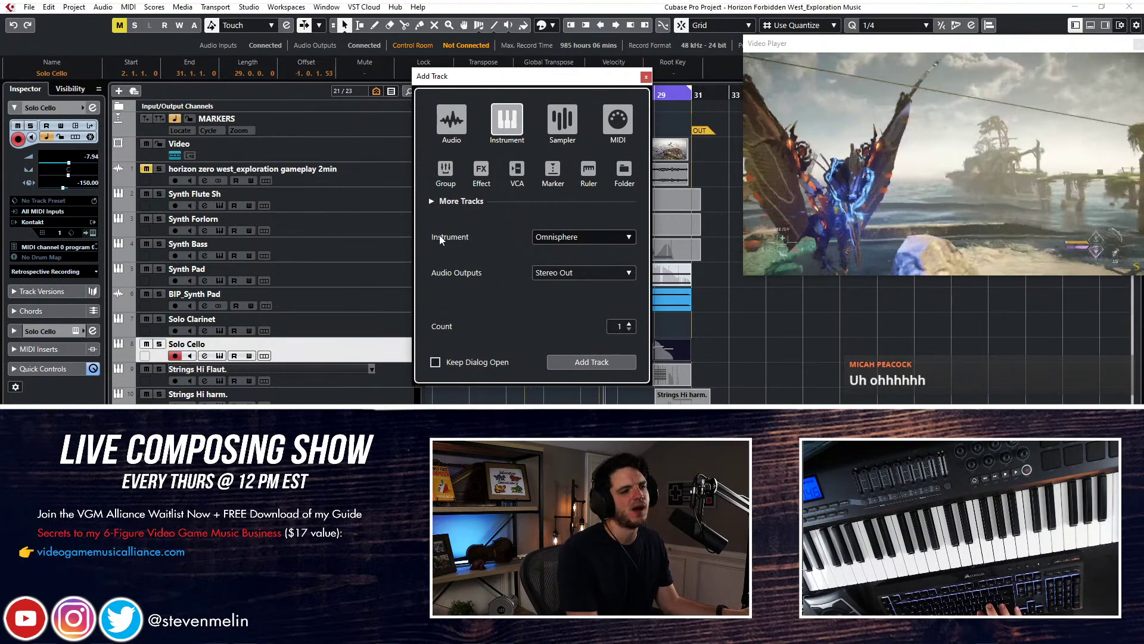
click(546, 238)
text(kontakt)
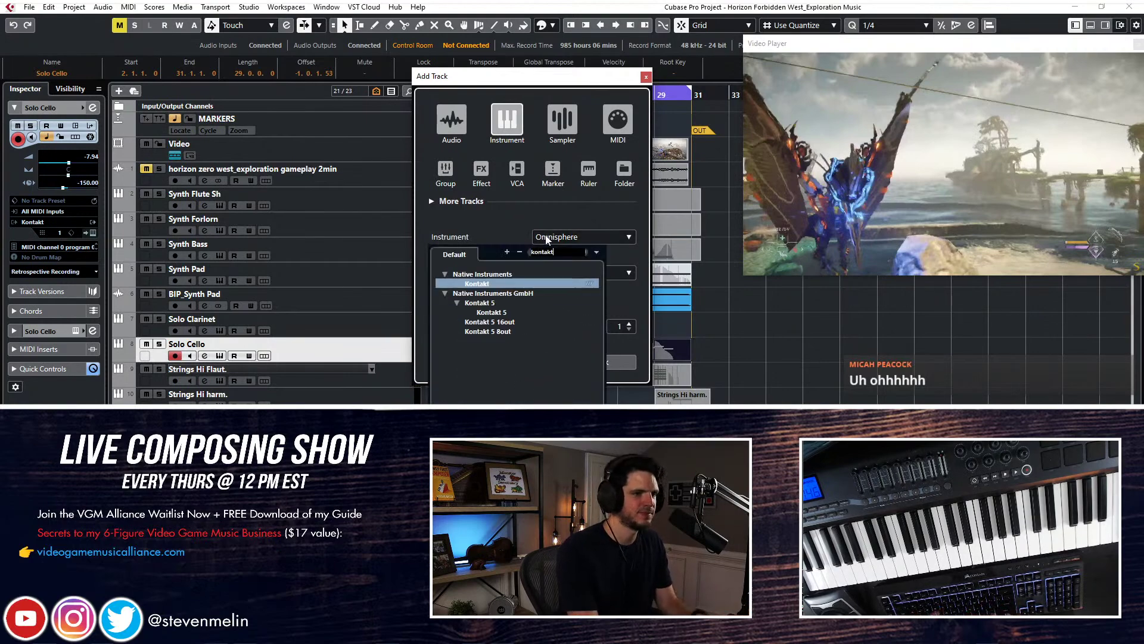
key(Return)
key(Return)
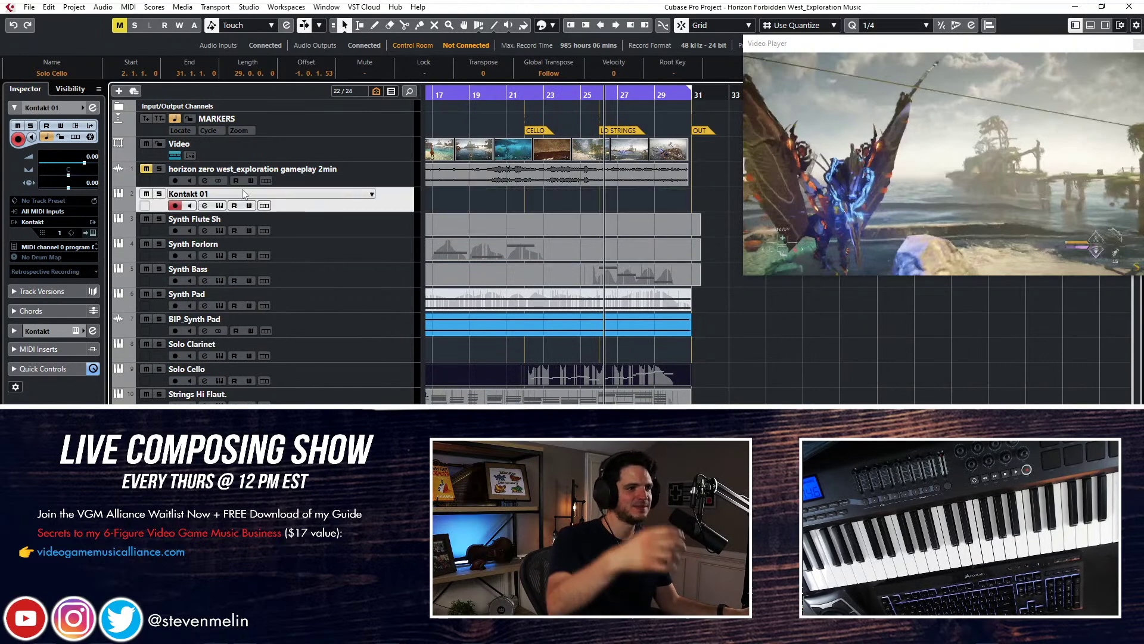
double_click(242, 188)
text(Choir)
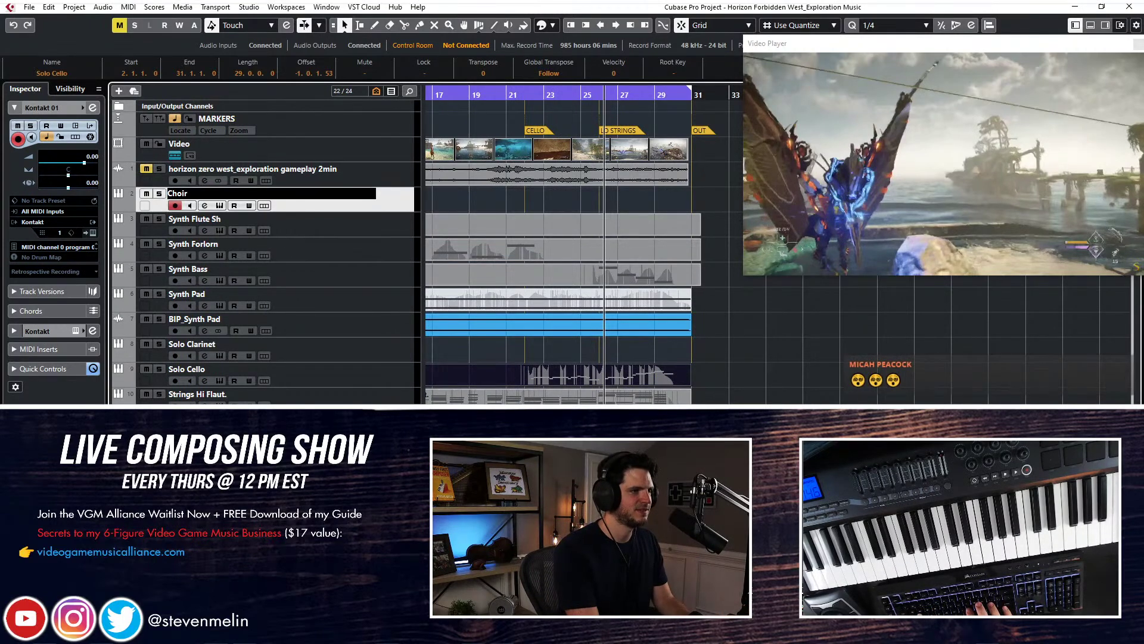
key(Return)
Open the Choir track's Kontakt instrument and load Ensemble 1 Syllable Master from the Requiem Light library
click(219, 206)
scroll(430, 283, down, 3)
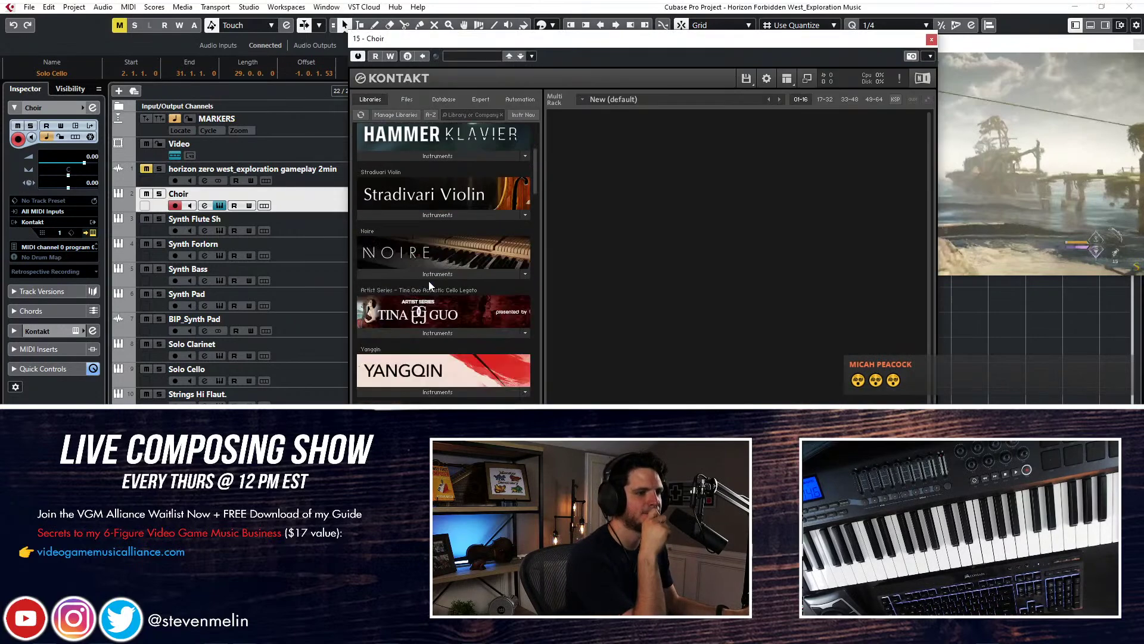
scroll(428, 281, down, 10)
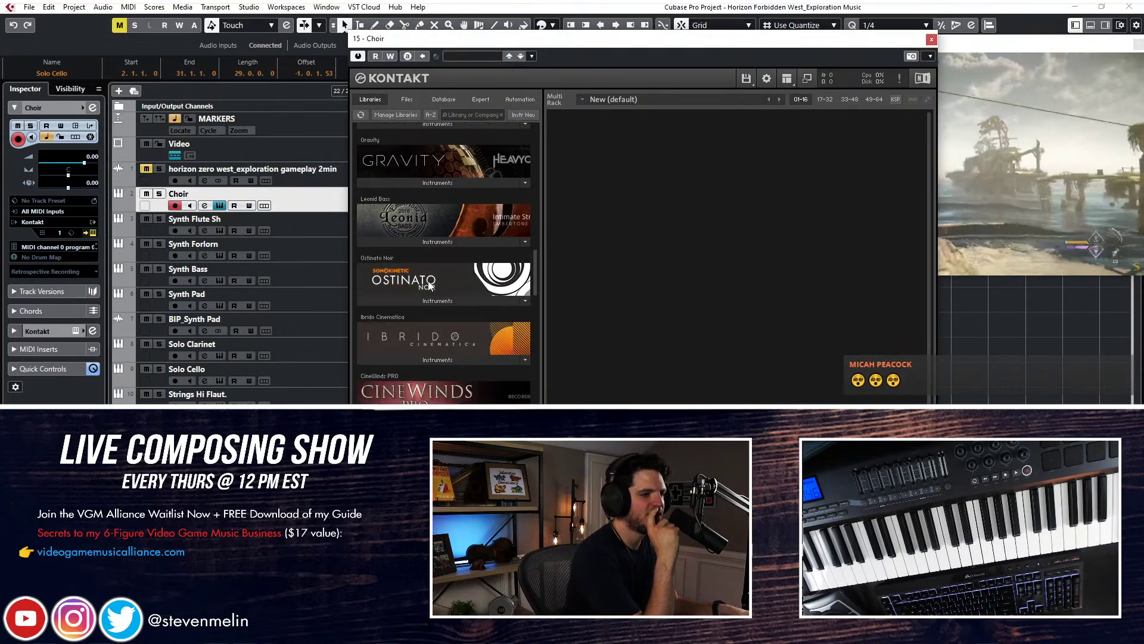
scroll(430, 287, down, 10)
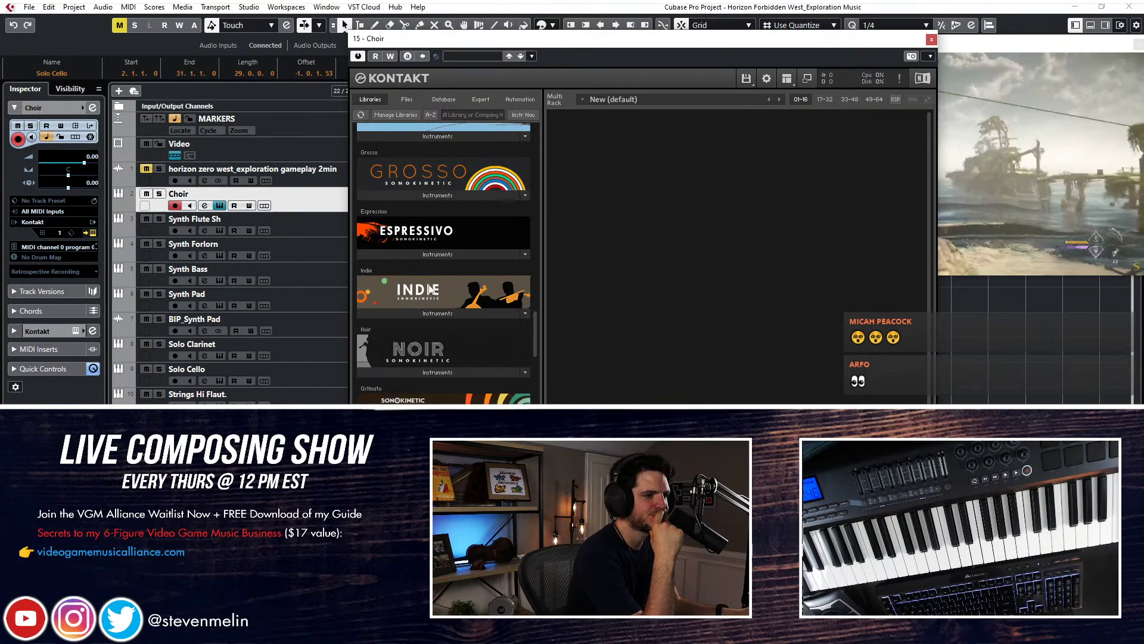
scroll(431, 290, down, 6)
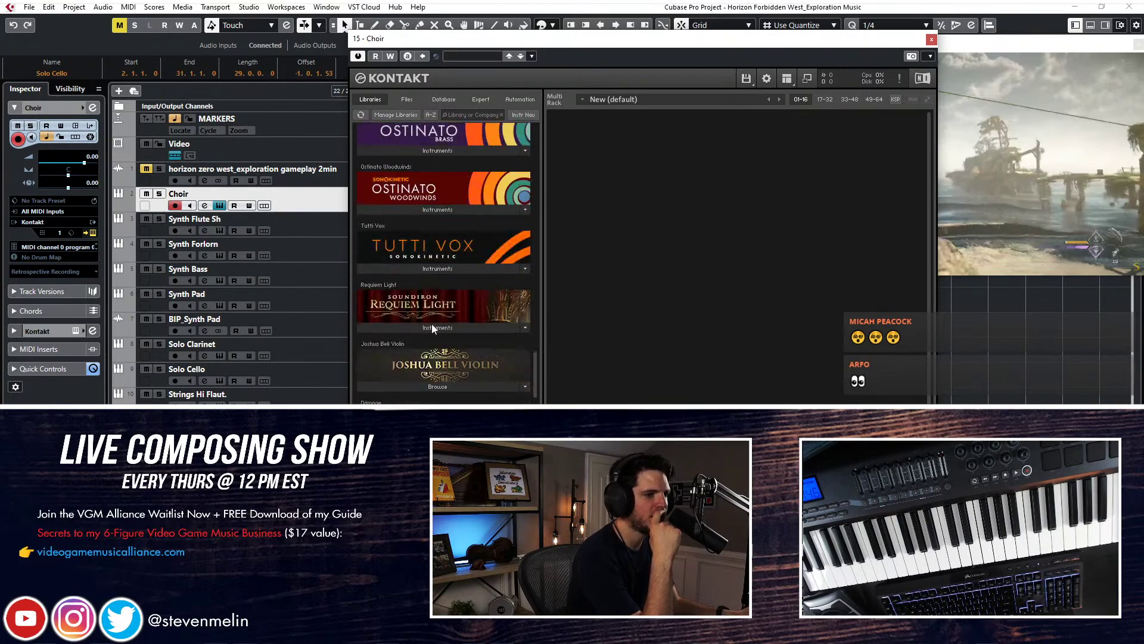
click(431, 327)
drag(493, 38, 315, 0)
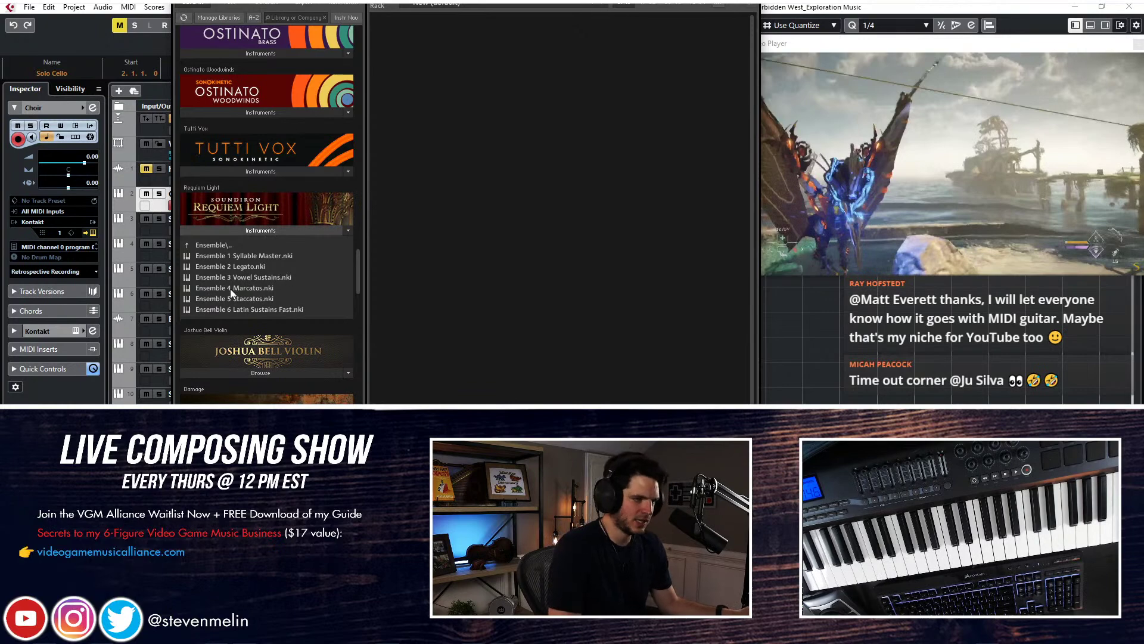
click(254, 256)
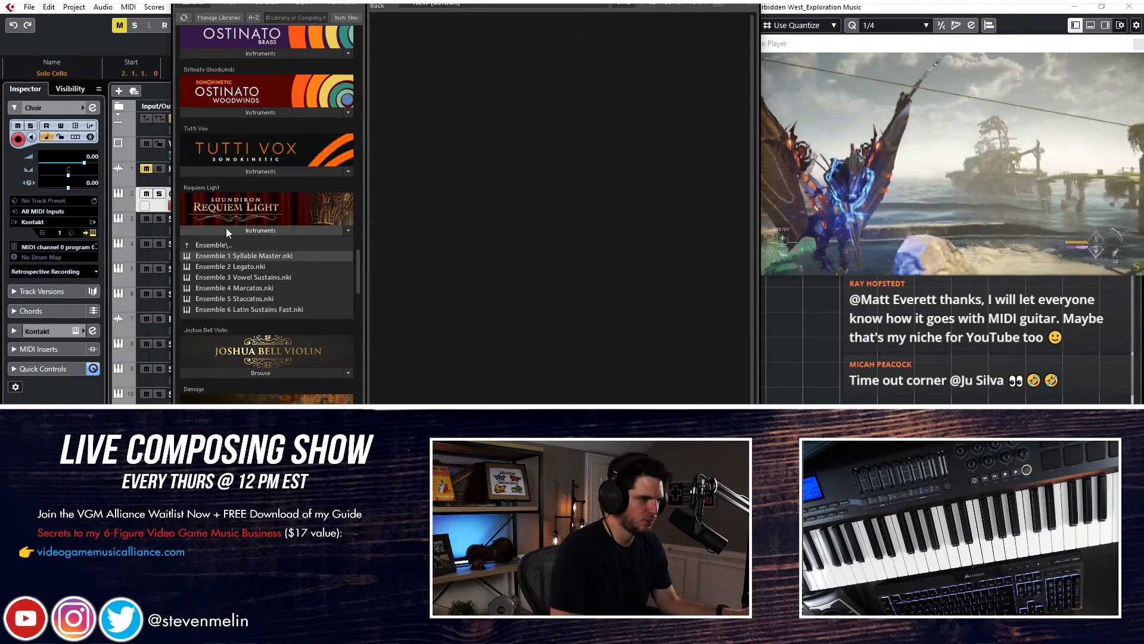
double_click(279, 255)
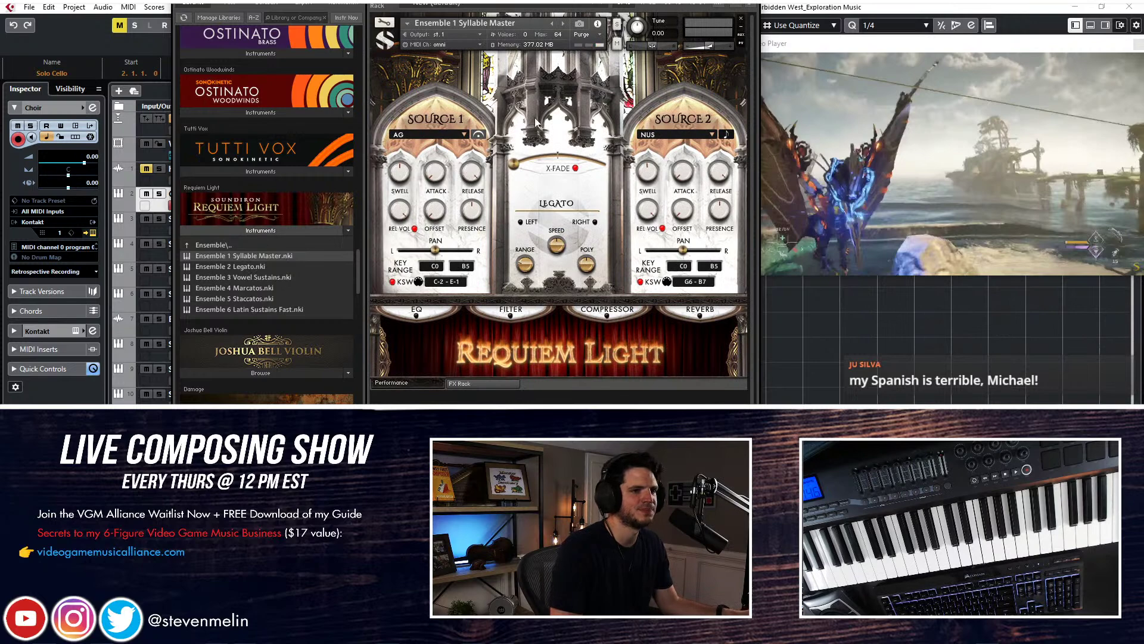
Set Requiem Light's Source 1 to Phrase, switch the first six phrase syllables to SUS, and close the instrument window
click(464, 134)
click(455, 132)
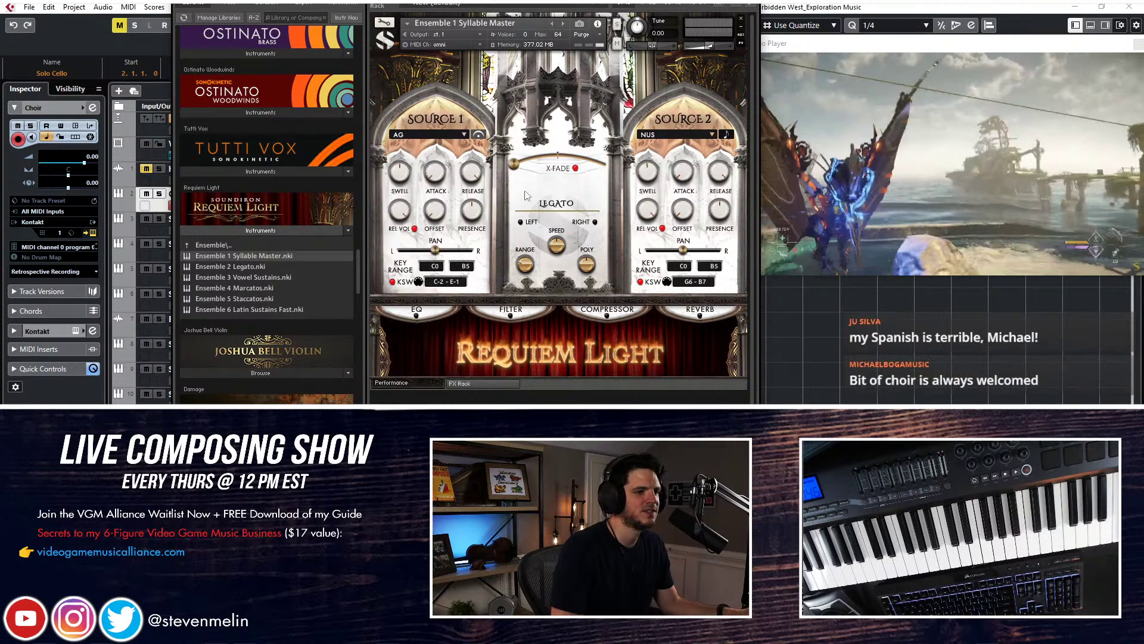
click(464, 134)
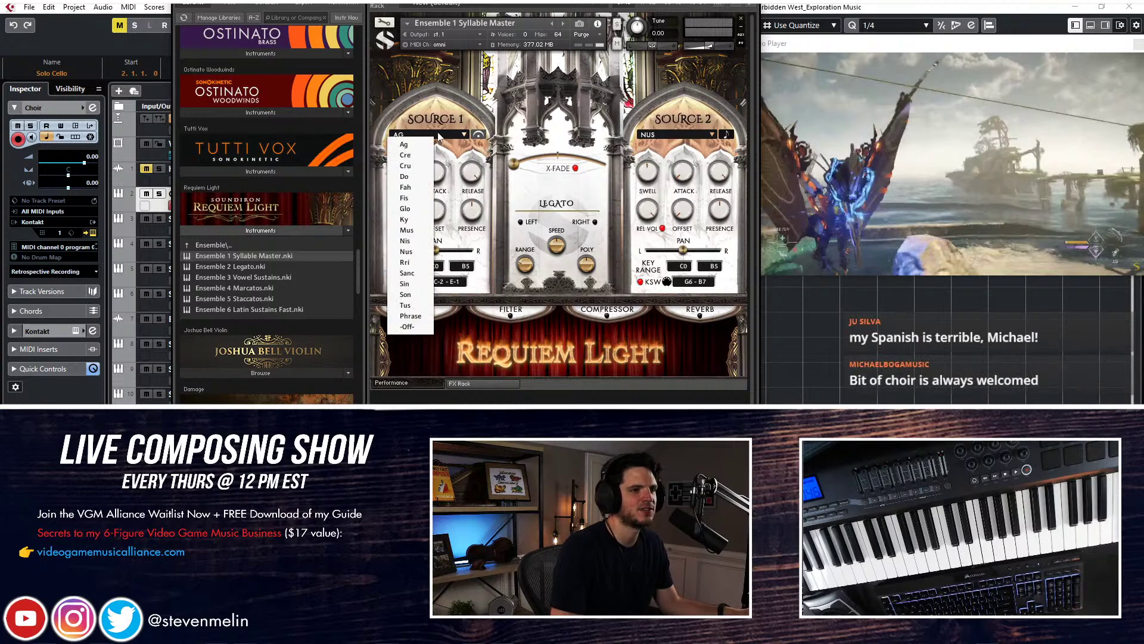
click(410, 322)
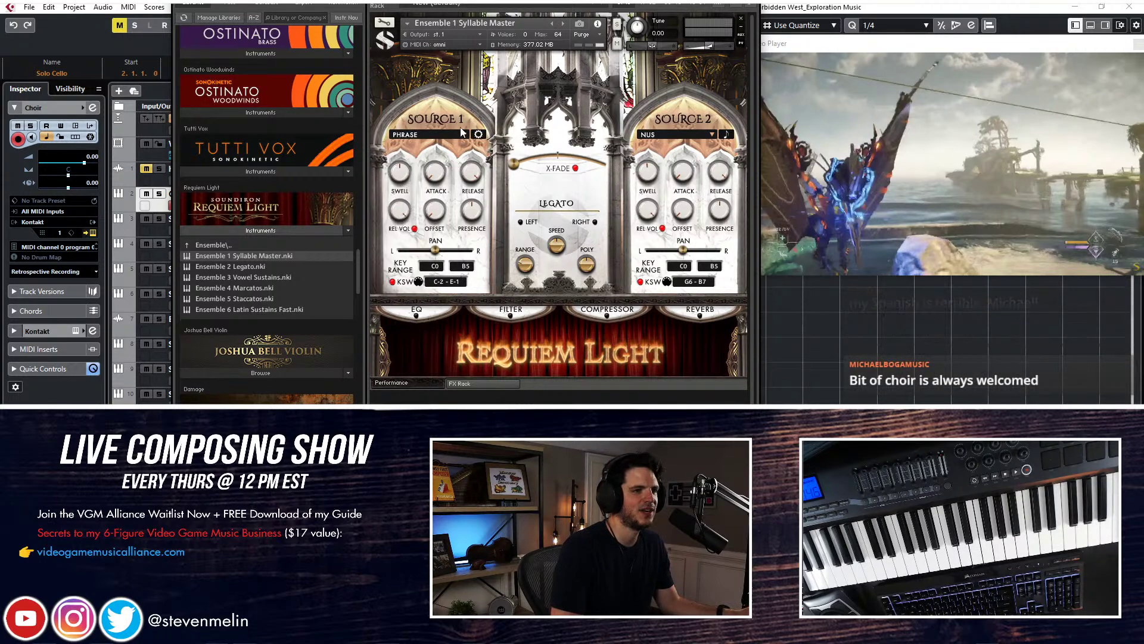
click(479, 134)
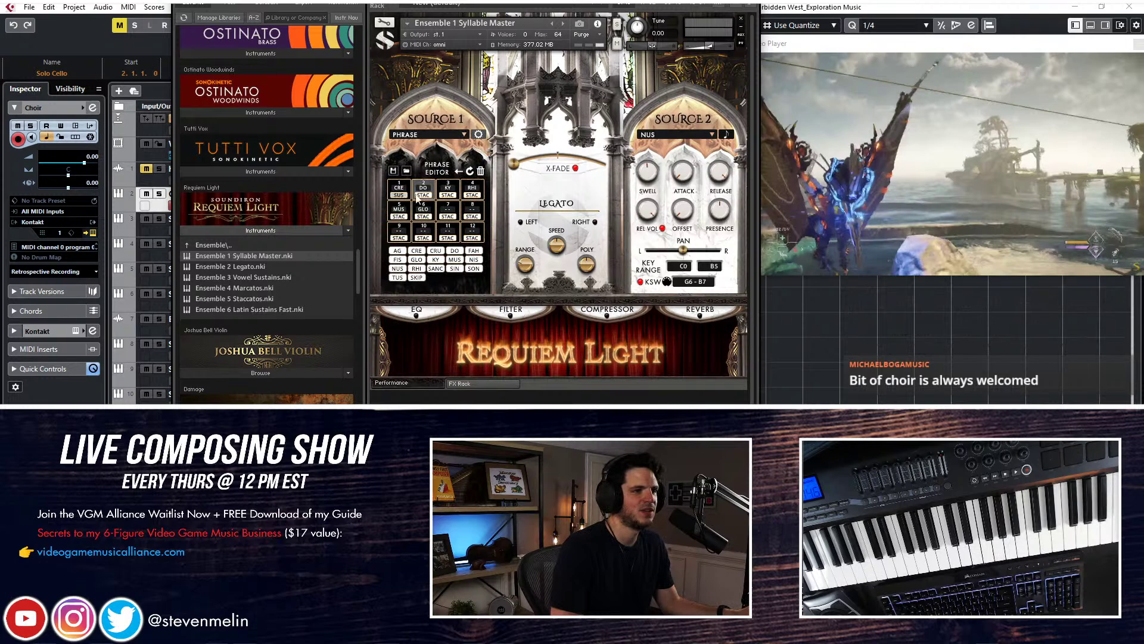
click(447, 195)
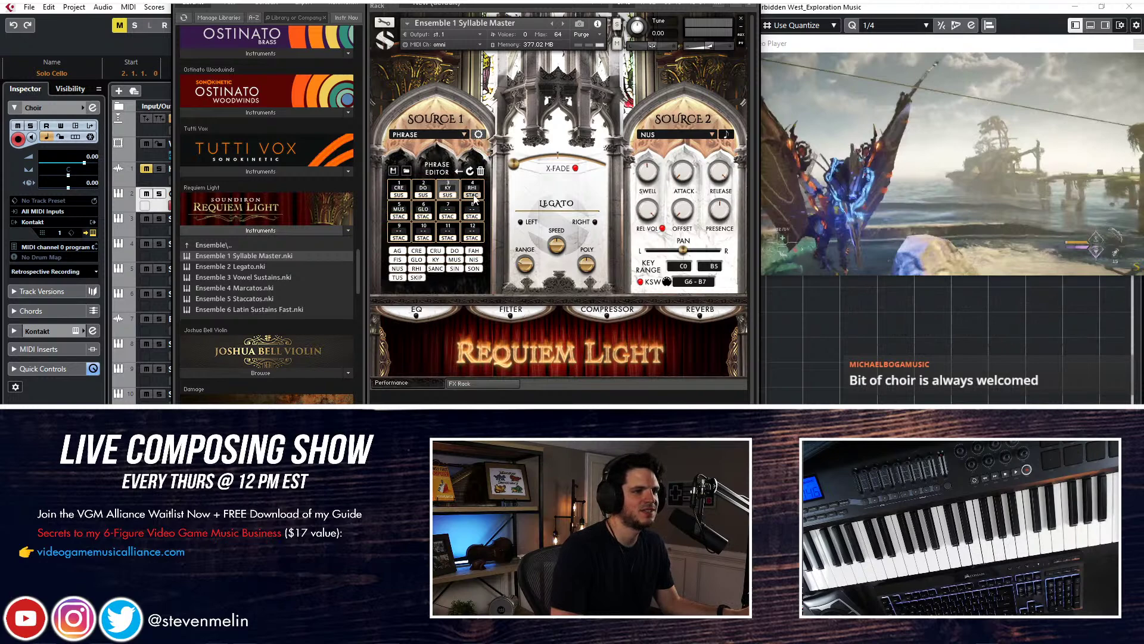
click(423, 217)
drag(709, 47, 715, 48)
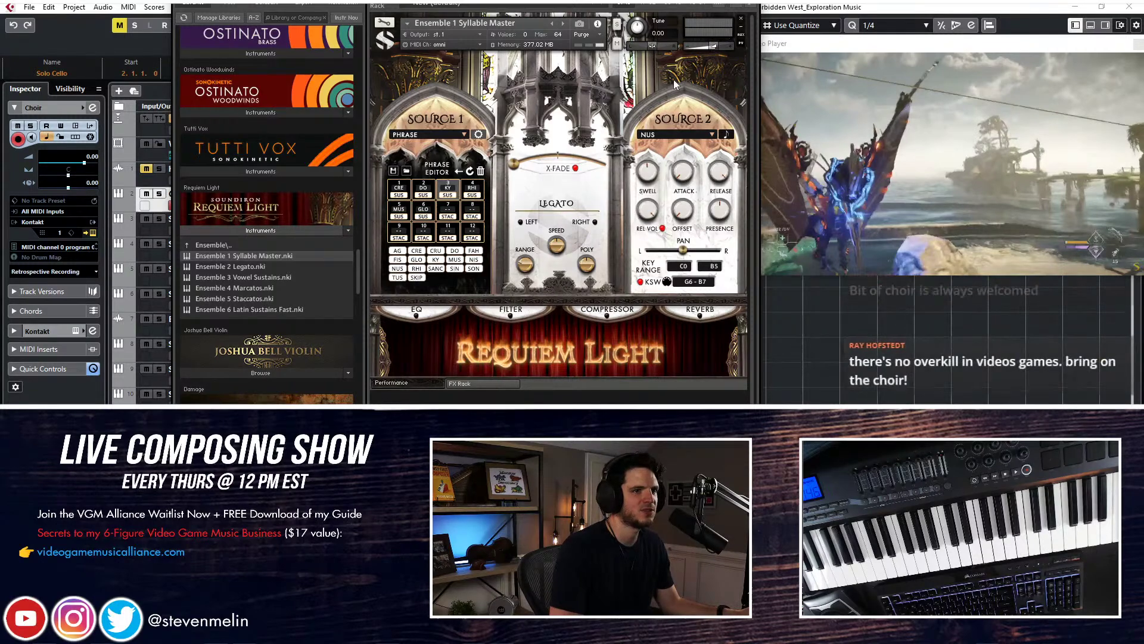
key(ctrl+w)
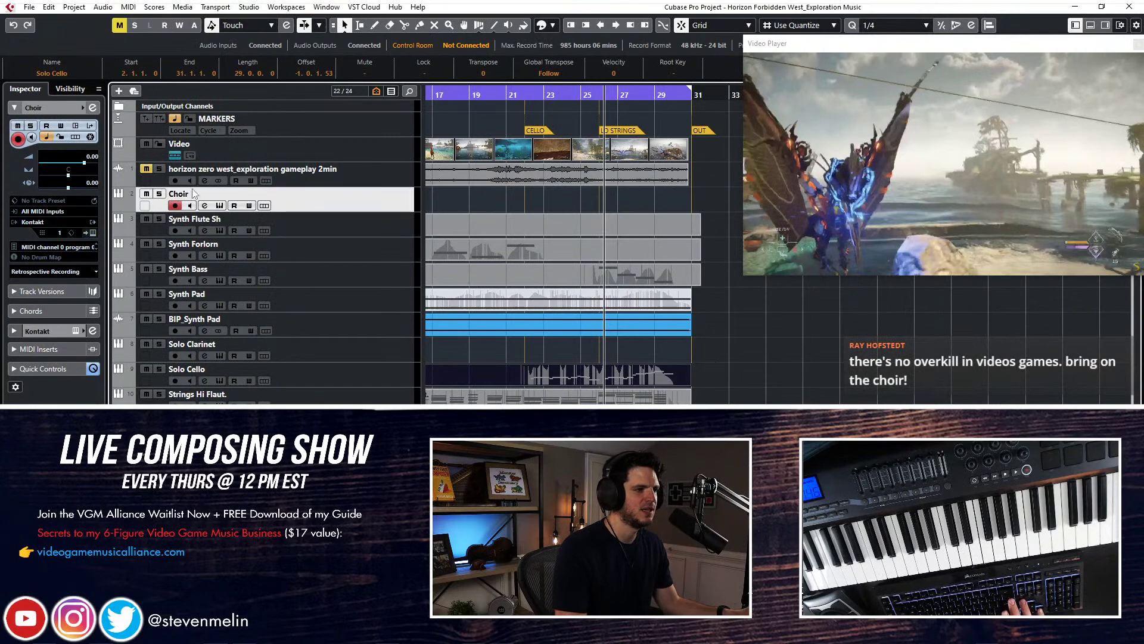
Lower the Choir track's volume to -1.92 dB
double_click(248, 194)
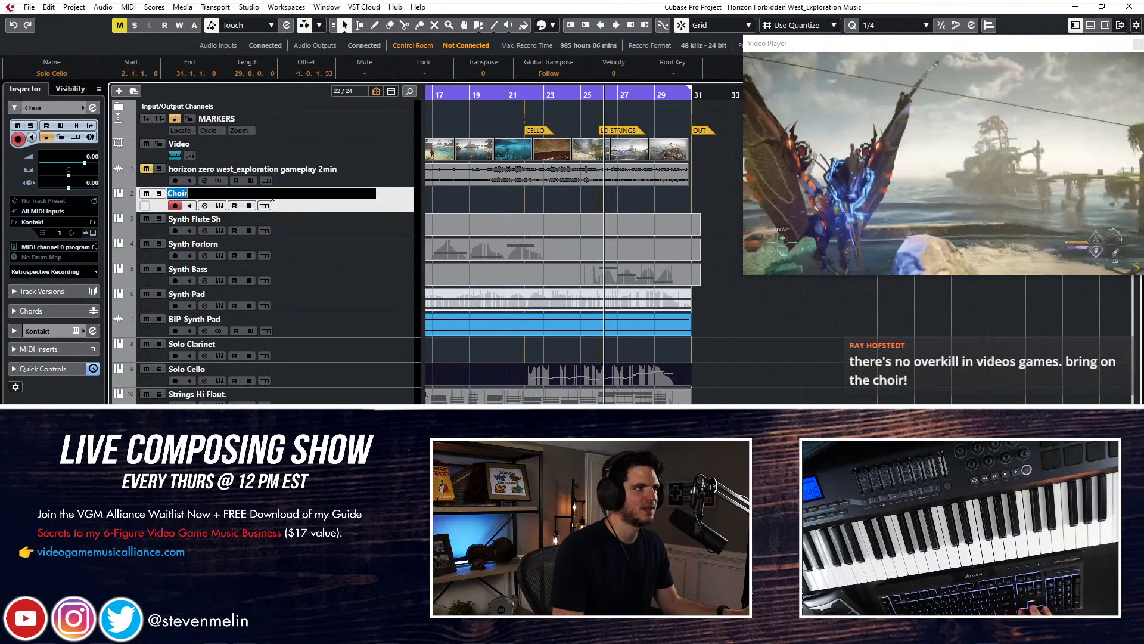
key(Return)
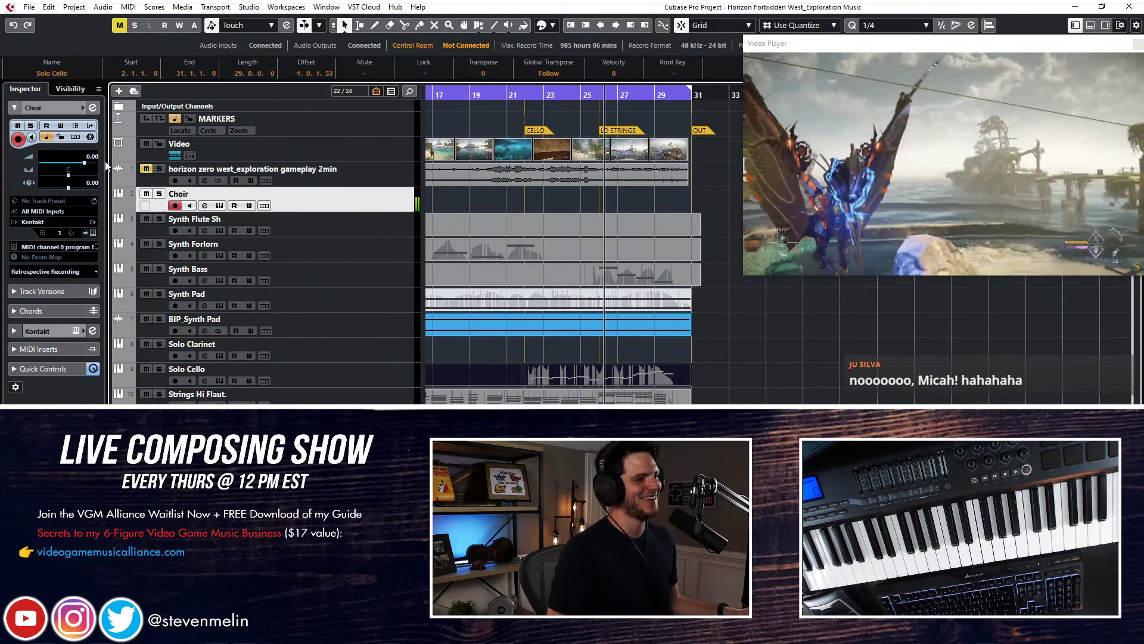
drag(87, 163, 80, 166)
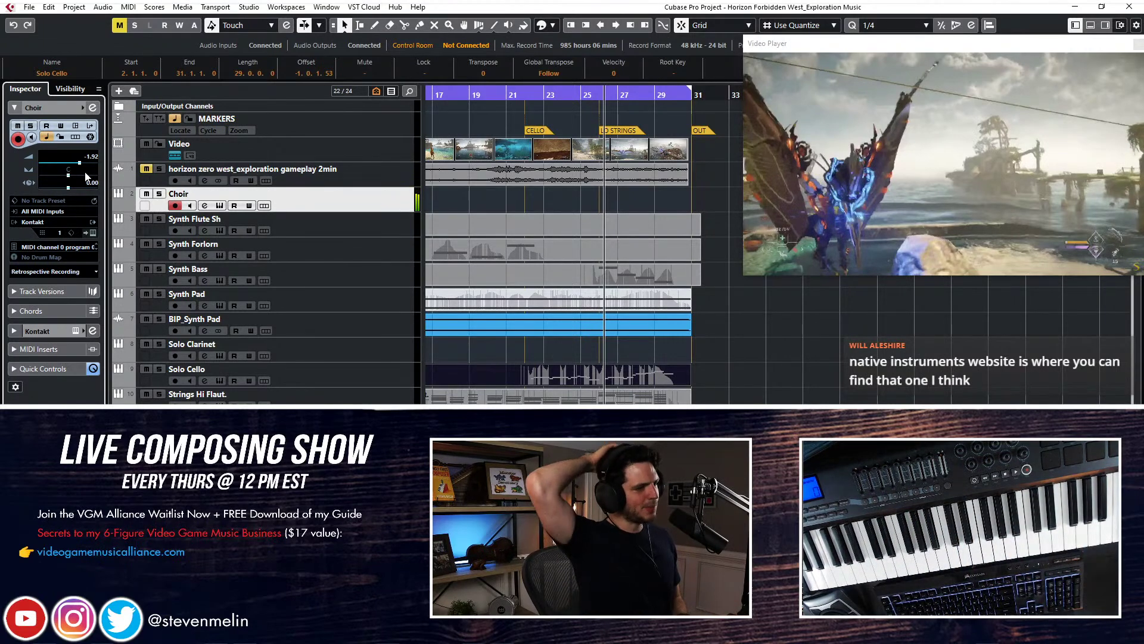
click(499, 192)
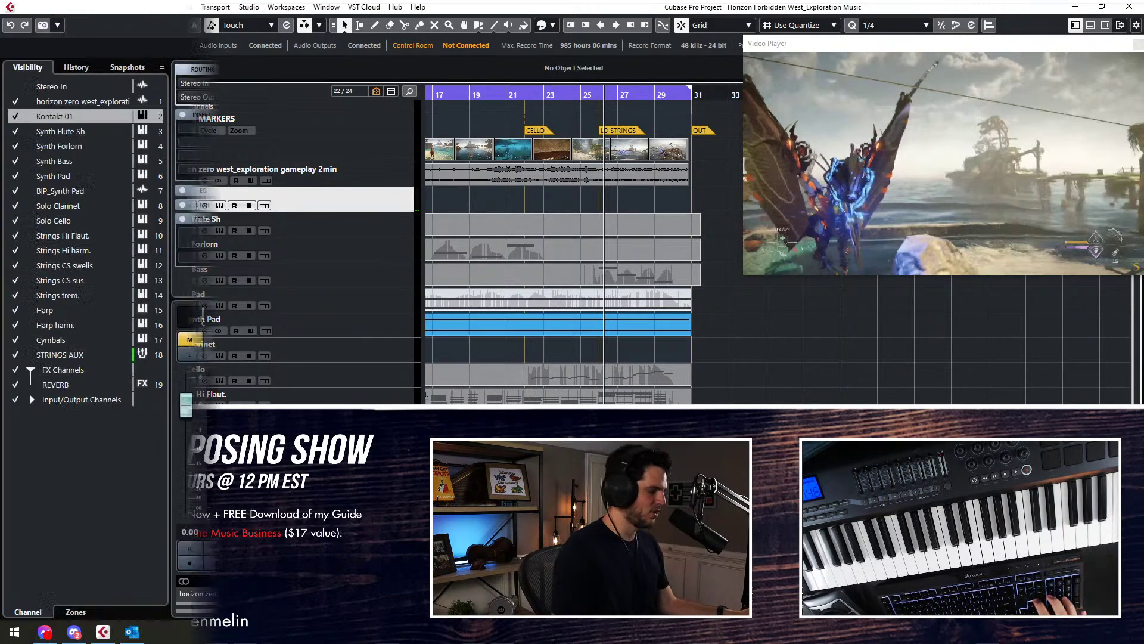
Add a reduced-level REVERB send to the Choir channel in the mixer and lower its fader to -8.23 dB
key(F3)
click(277, 240)
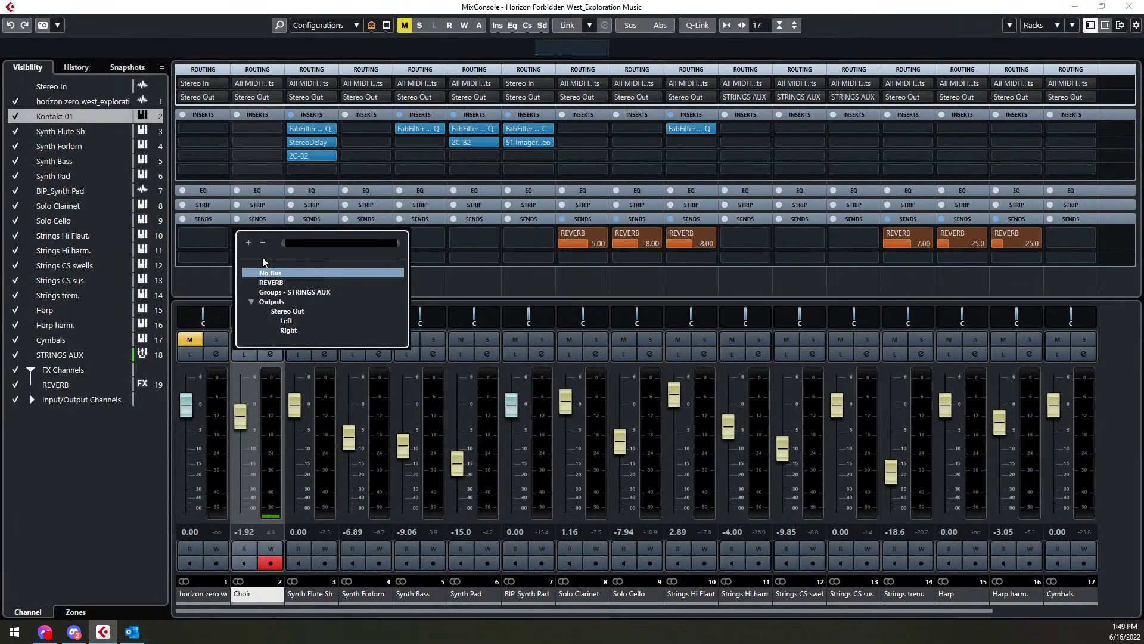
click(270, 282)
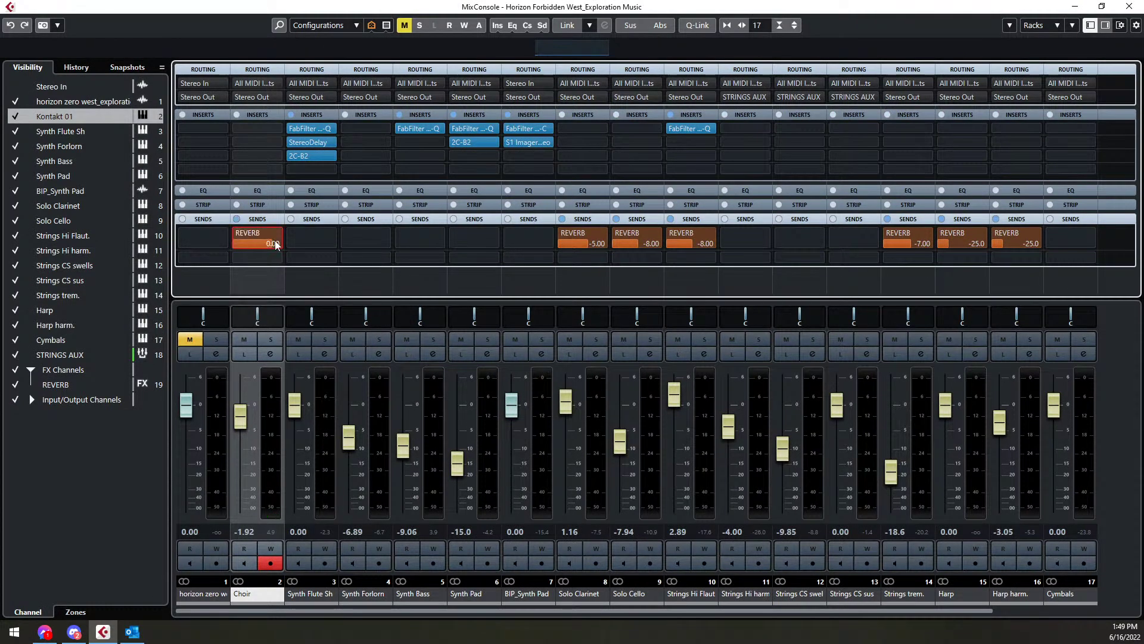
double_click(255, 241)
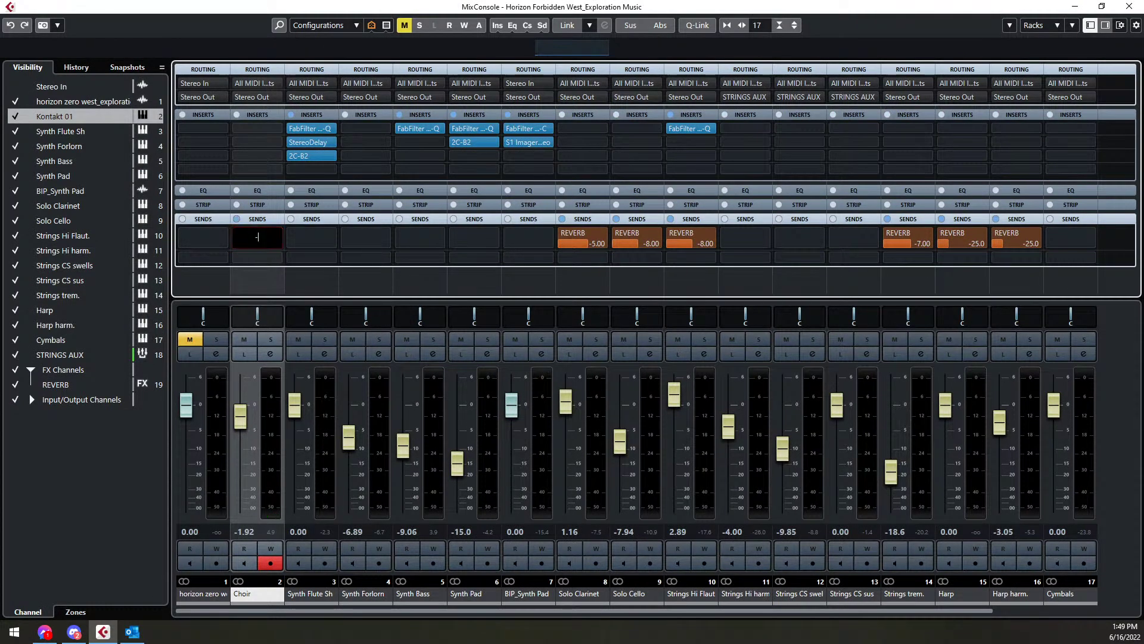
key(Return)
drag(247, 416, 248, 442)
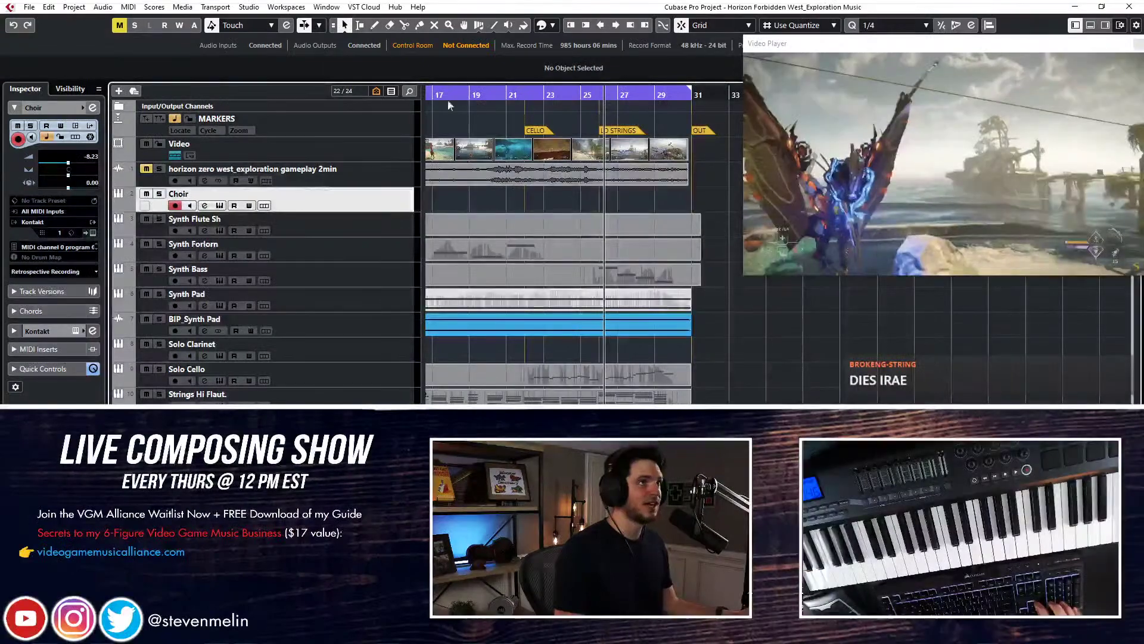
Move the playback position from the project start to around bar 26, at the LO STRINGS marker
key(Home)
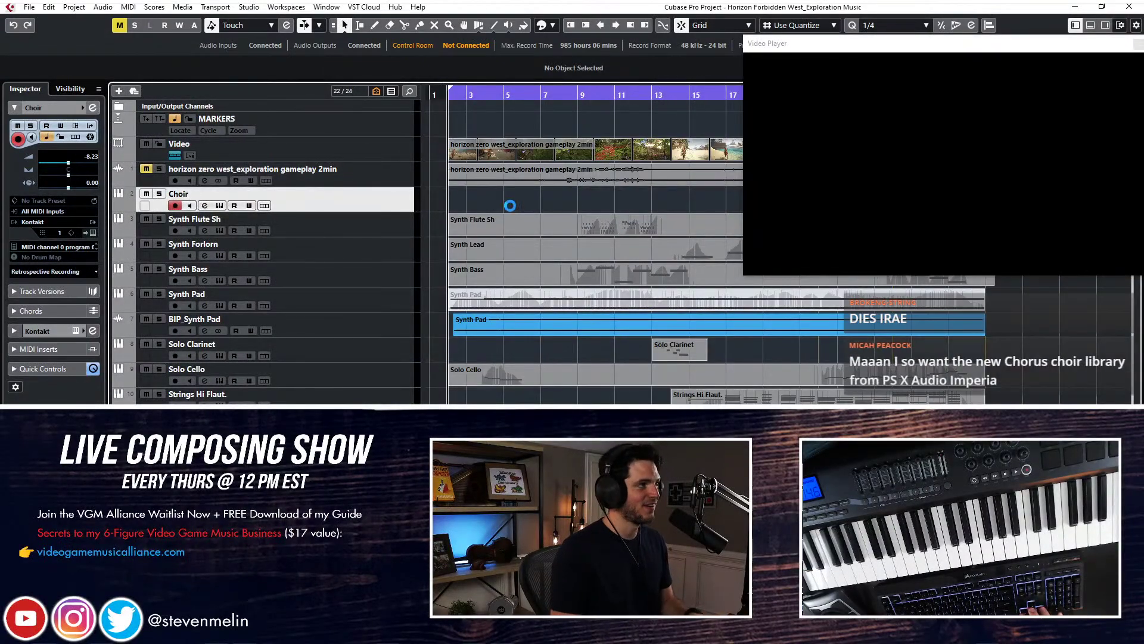
key(g)
key(g)
key(g)
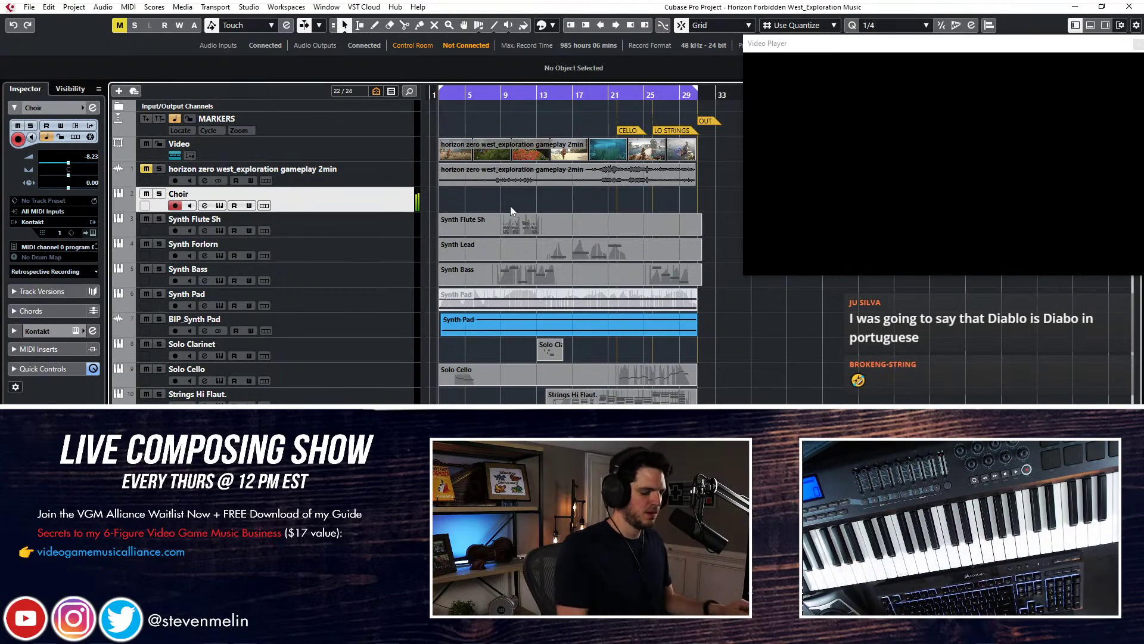
click(642, 99)
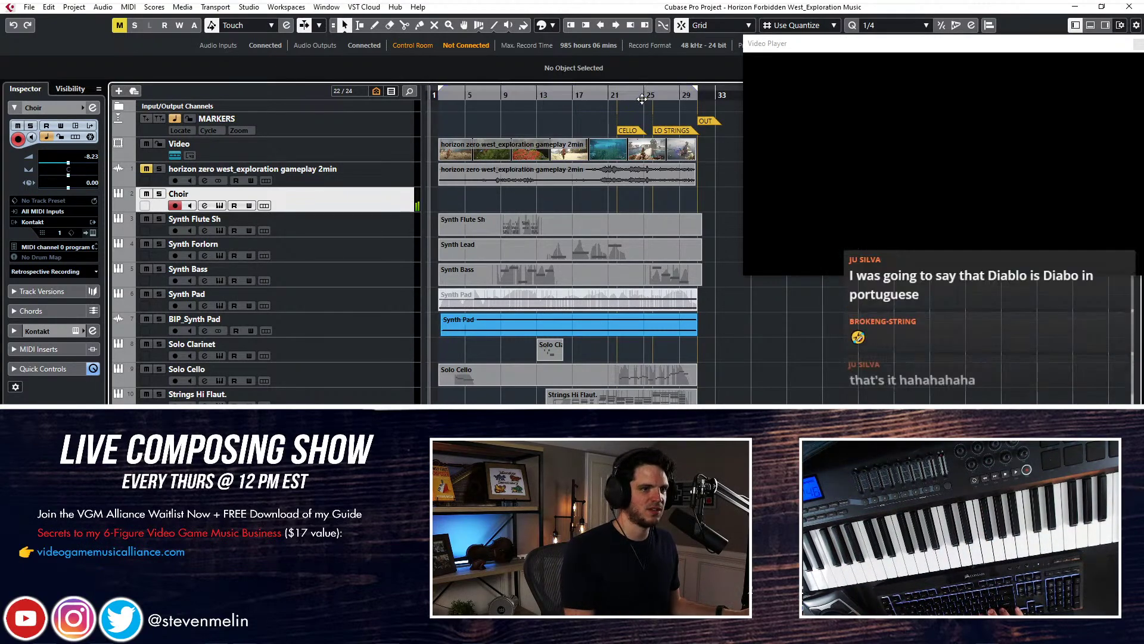
click(656, 96)
key(h)
key(h)
key(h)
key(h)
key(h)
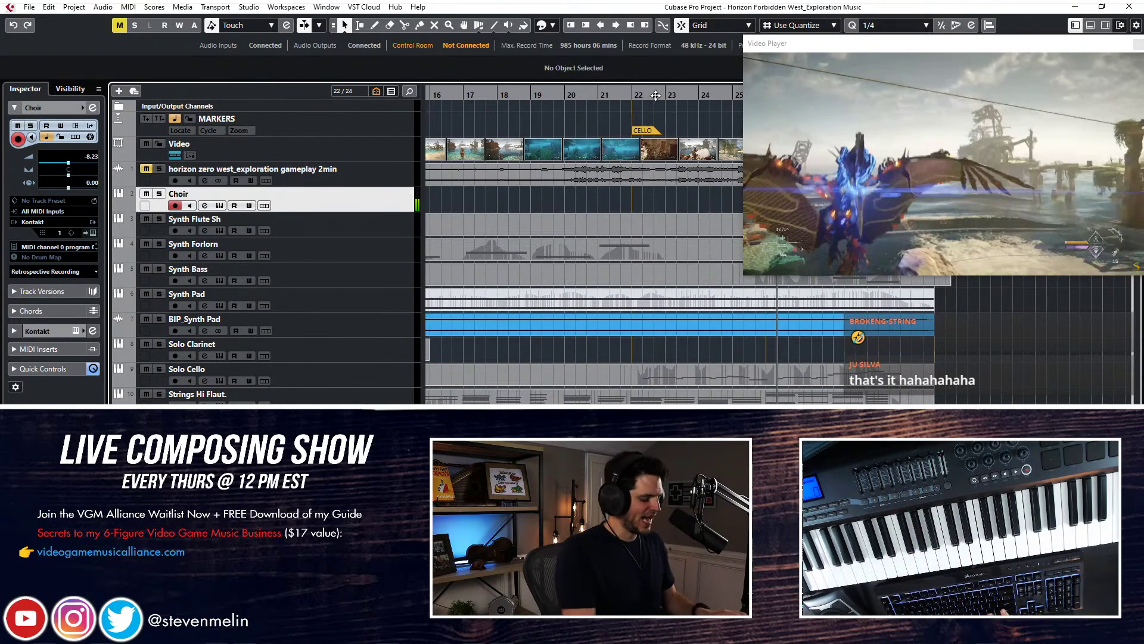
Rename the Choir track as Choir LOUD
double_click(206, 199)
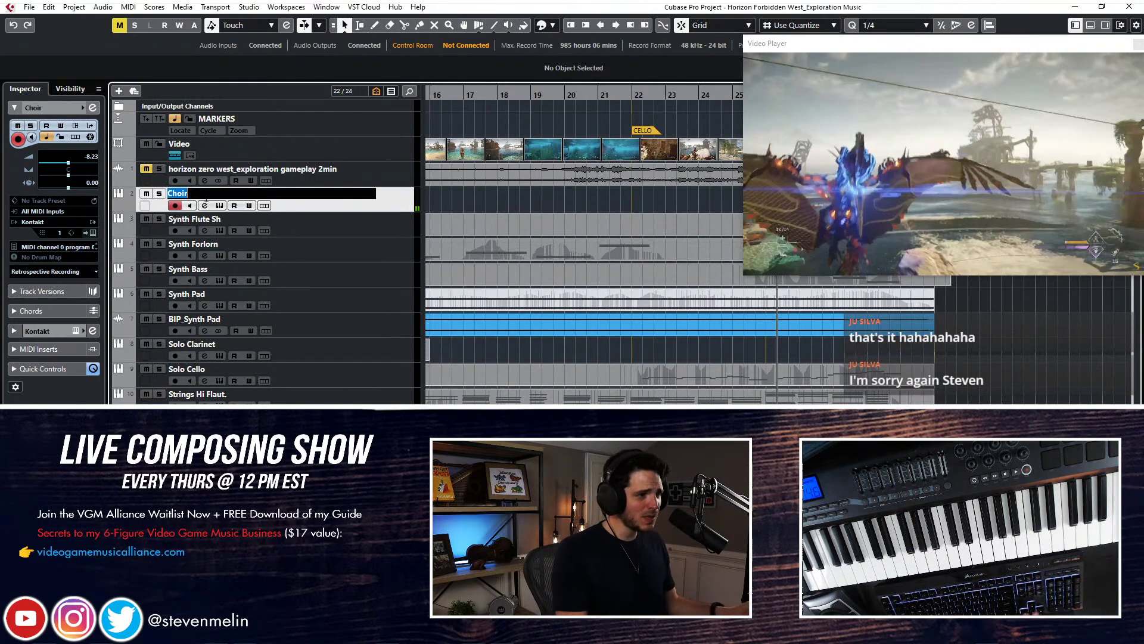
key(Right)
text(LOUD)
key(Return)
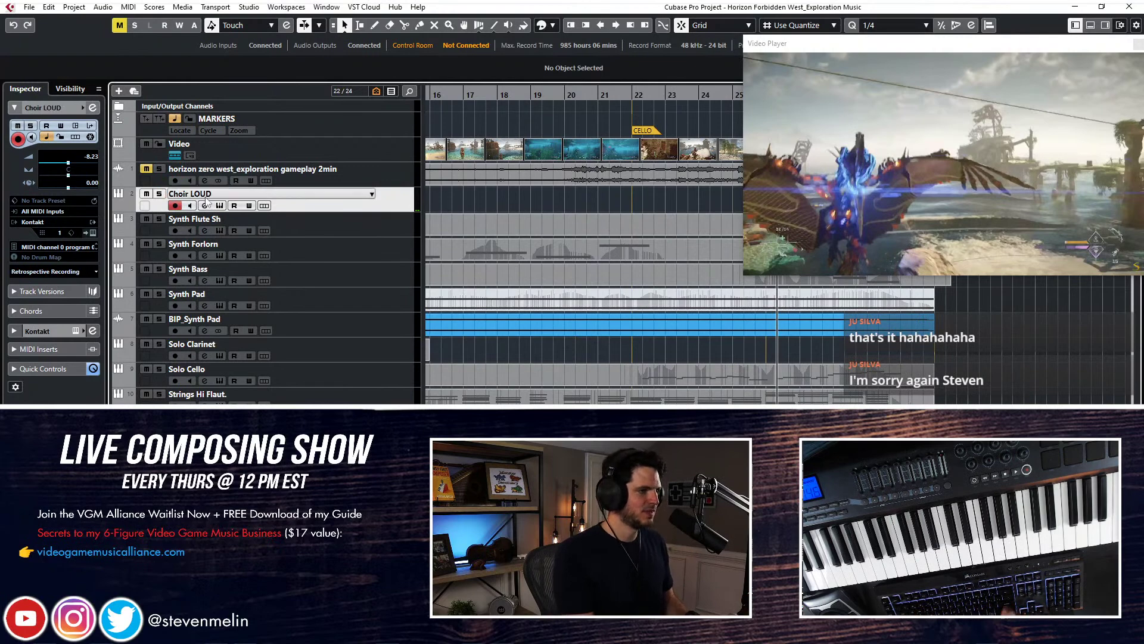
Add a Kontakt instrument track with Stereo Out below Choir LOUD and rename it 8DIO Choir
key(t)
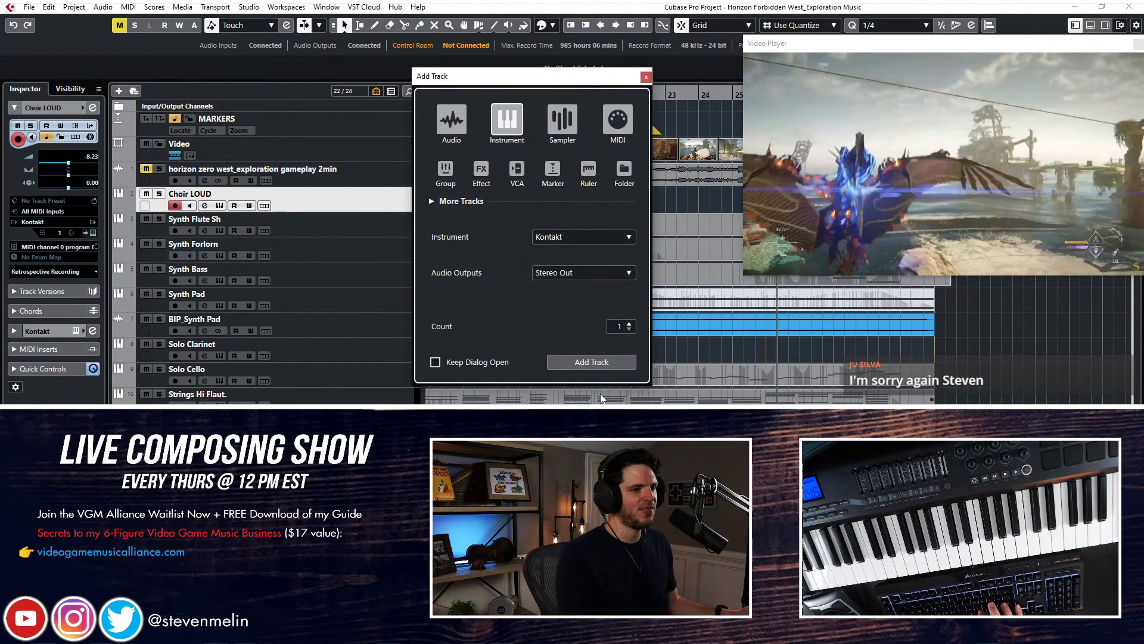
click(592, 362)
double_click(255, 219)
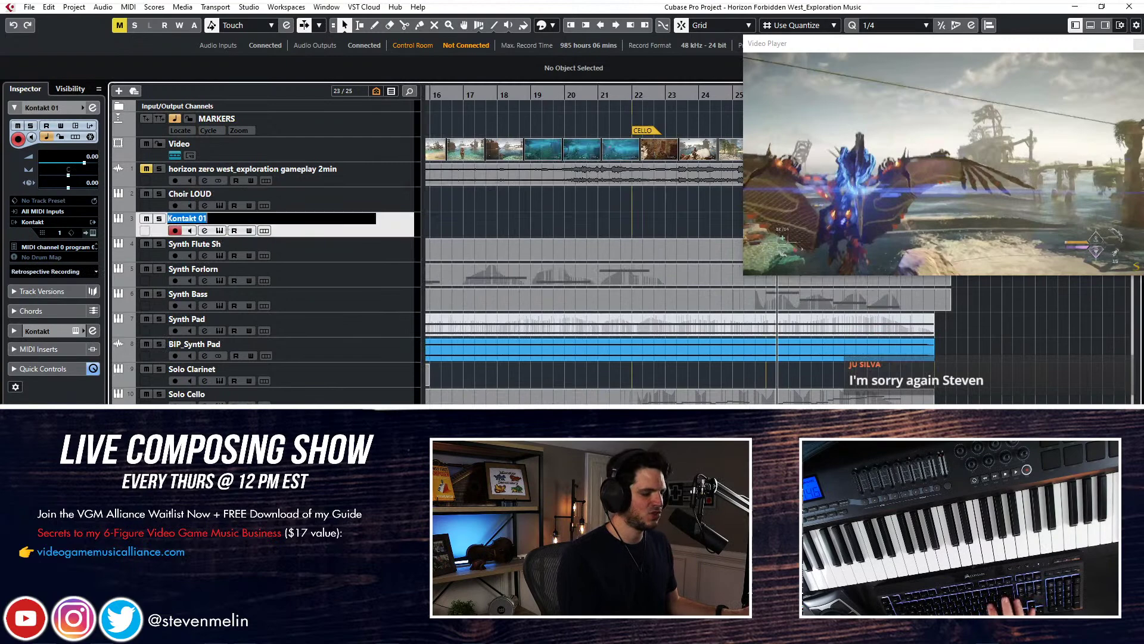
text(8DIO Choir)
key(Return)
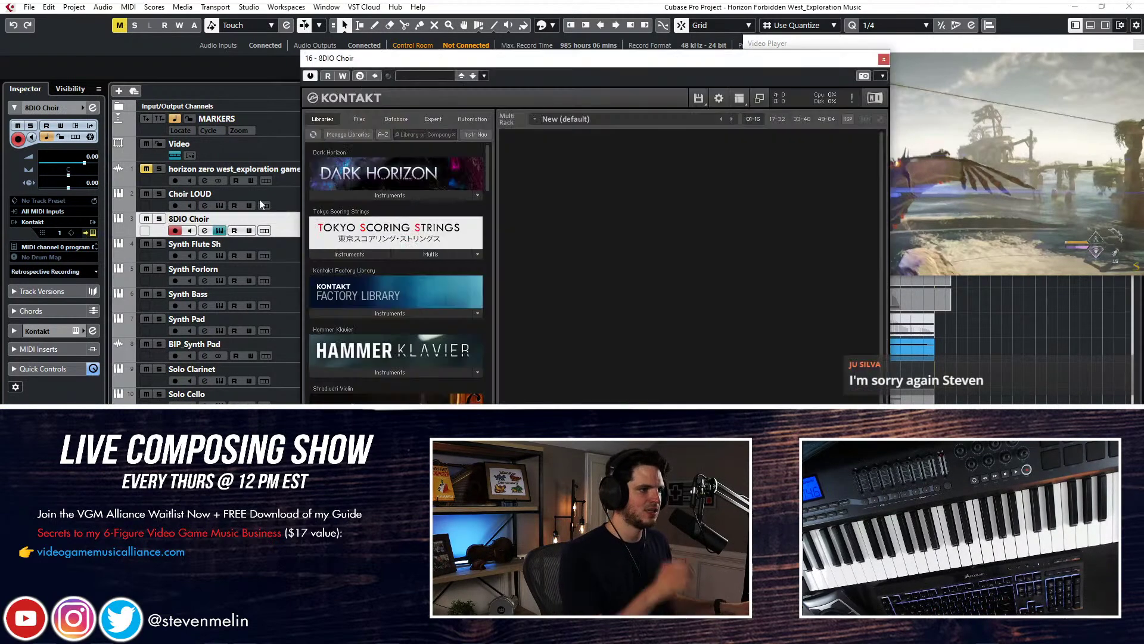
Show Kontakt's file browser for the 8DIO Choir track and collapse the SAMPLES (D:) drive's folder tree
drag(398, 64, 246, 7)
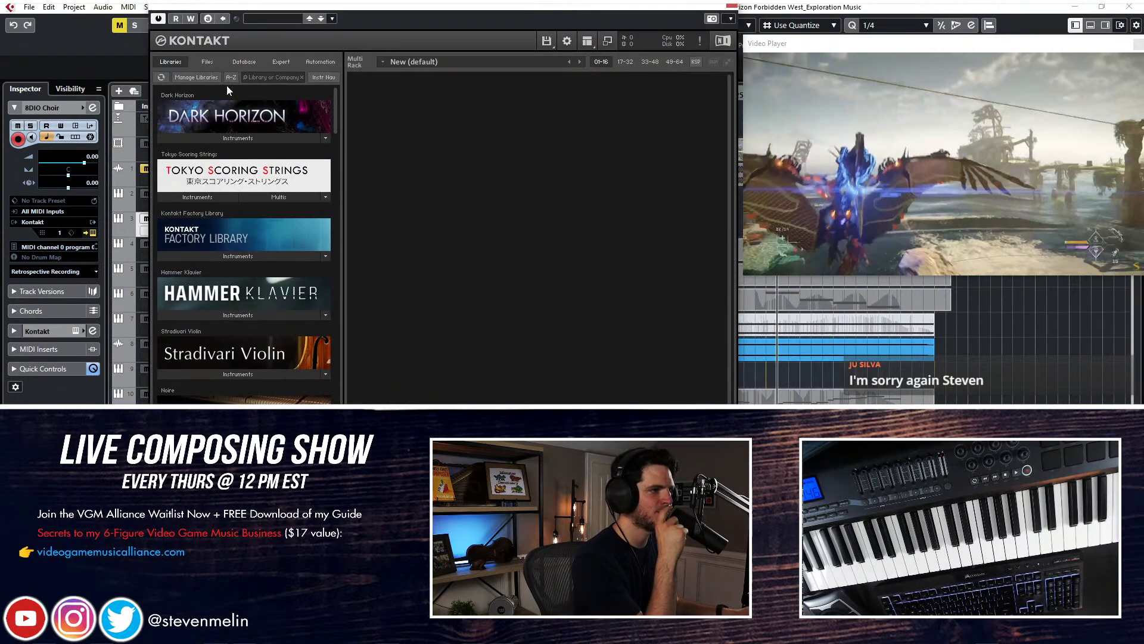
click(201, 62)
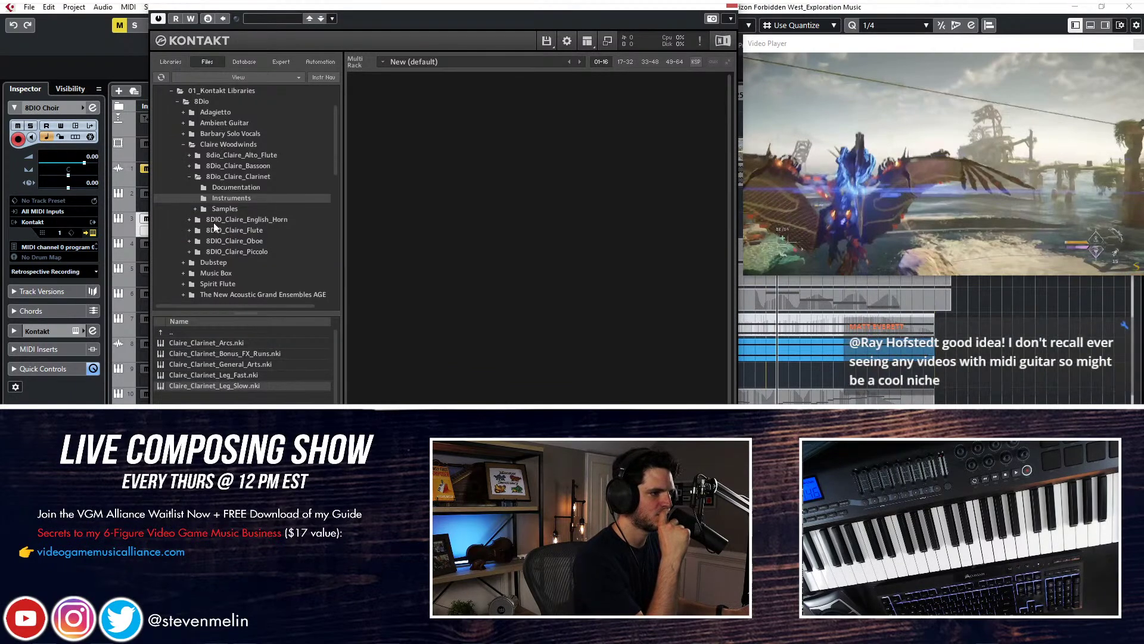
scroll(208, 274, down, 2)
scroll(209, 274, up, 4)
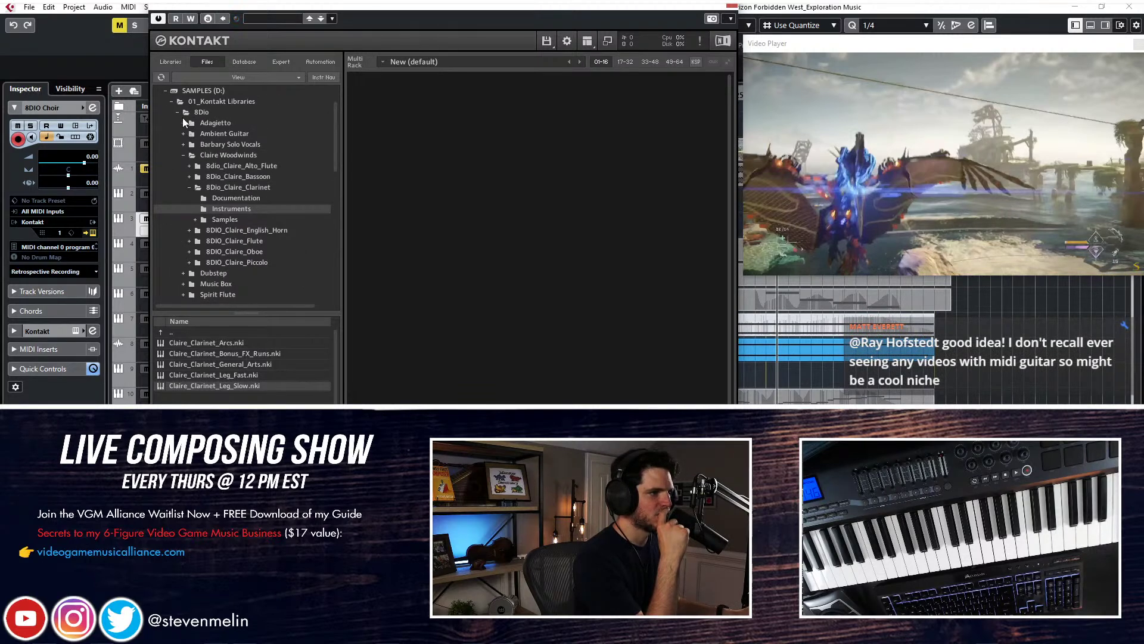
click(177, 112)
double_click(191, 112)
click(203, 113)
click(201, 102)
click(192, 92)
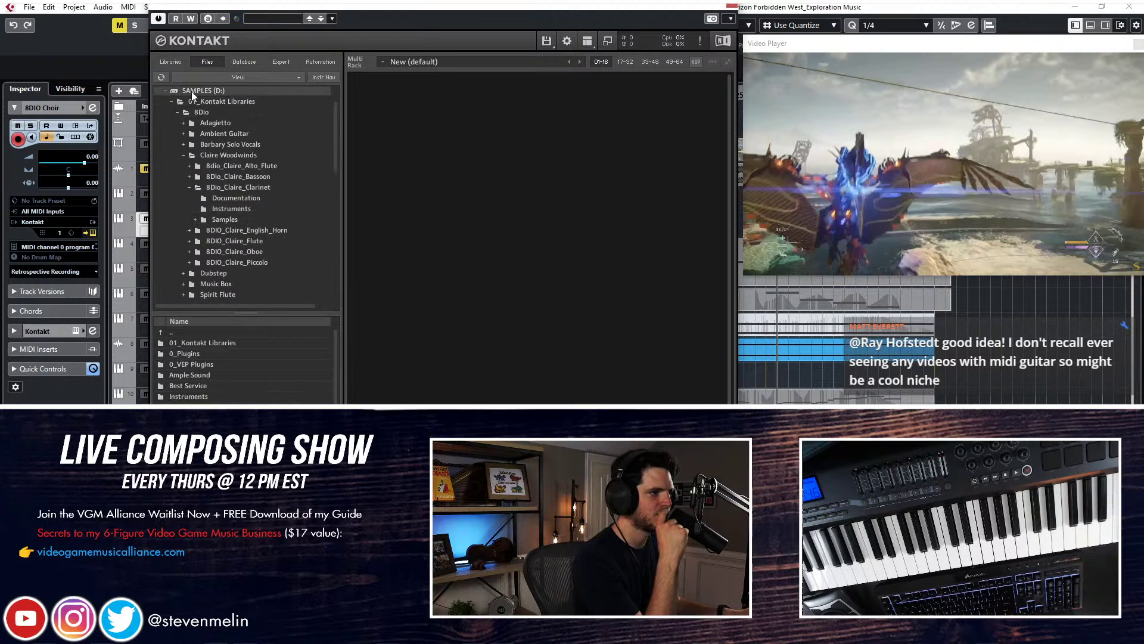
click(165, 92)
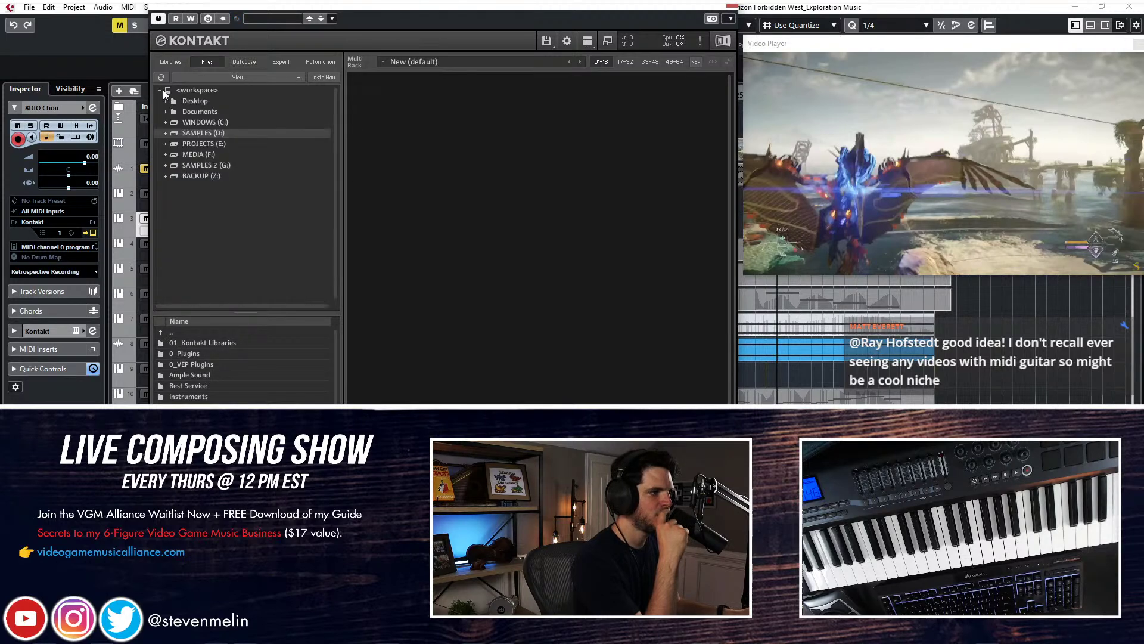
Load a patch from the Insolidus Choir Instruments folder under 8Dio_2 on SAMPLES 2 (G:), then close the Kontakt window
click(195, 165)
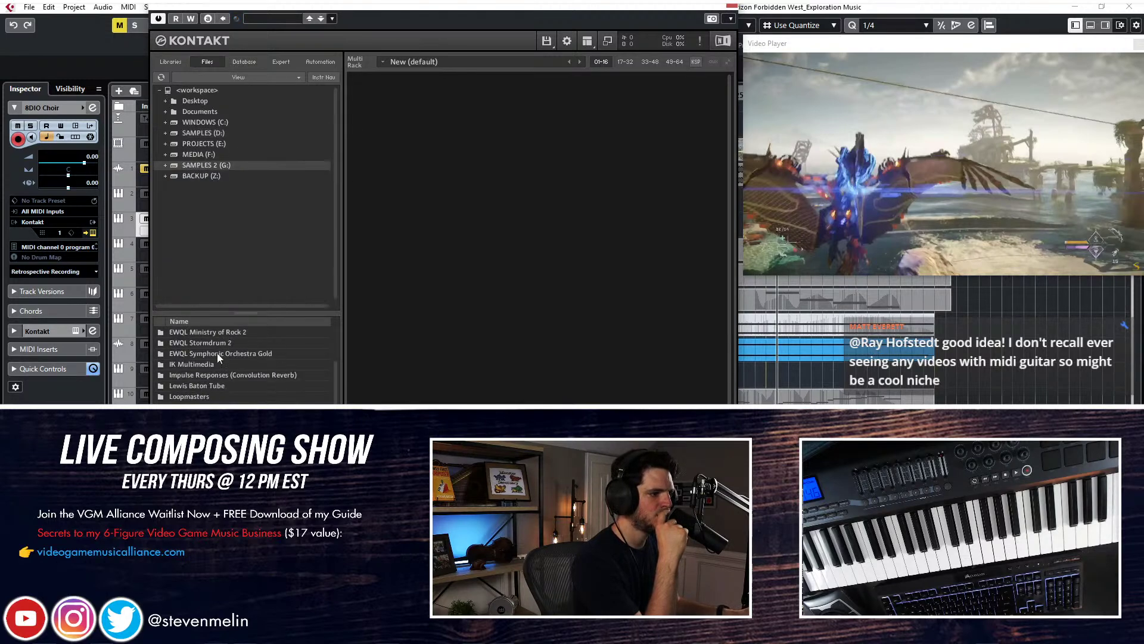
double_click(186, 346)
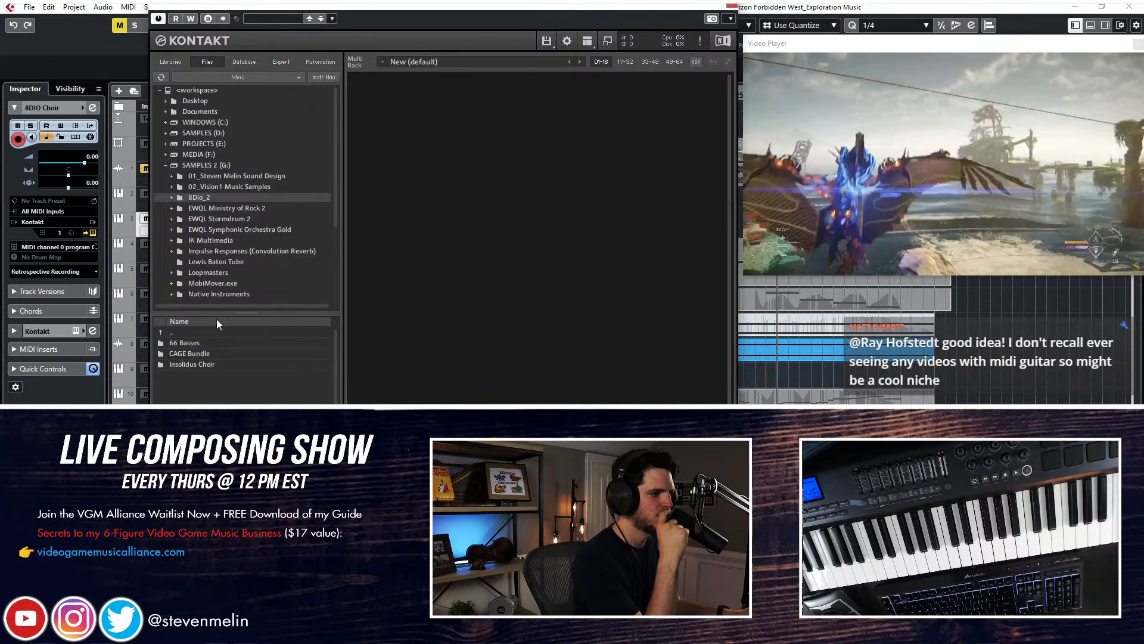
double_click(196, 364)
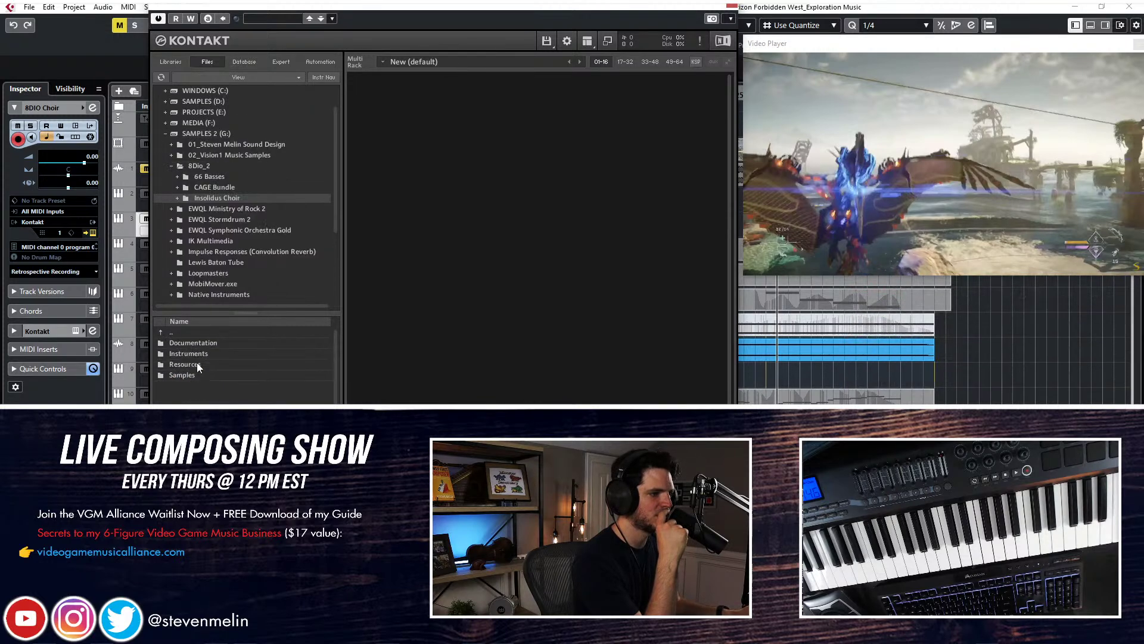
double_click(195, 354)
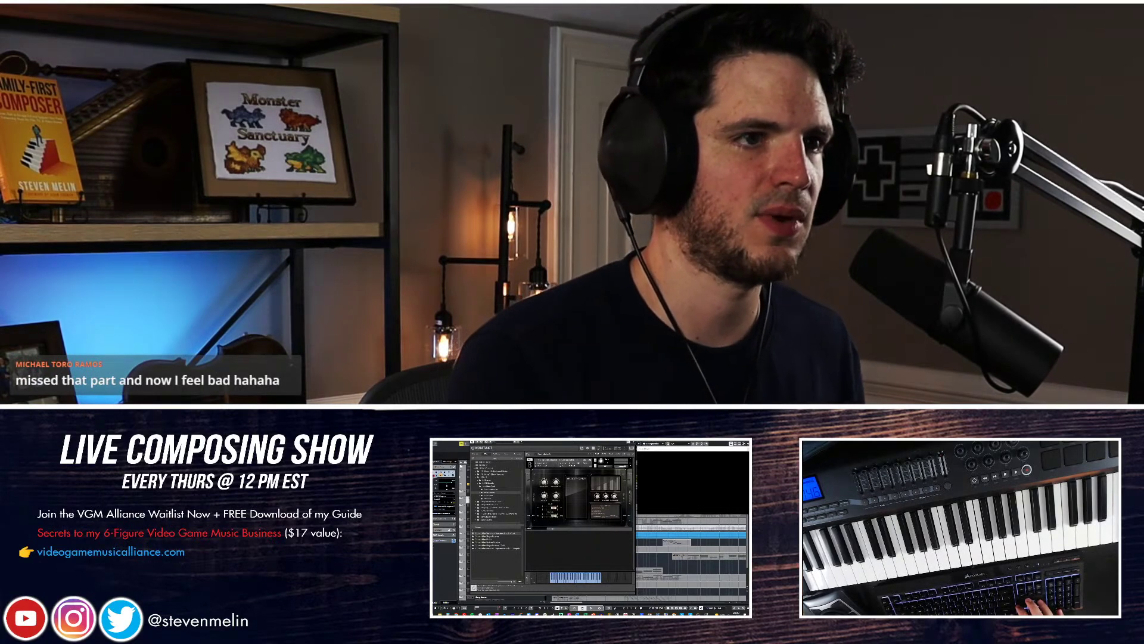
click(633, 442)
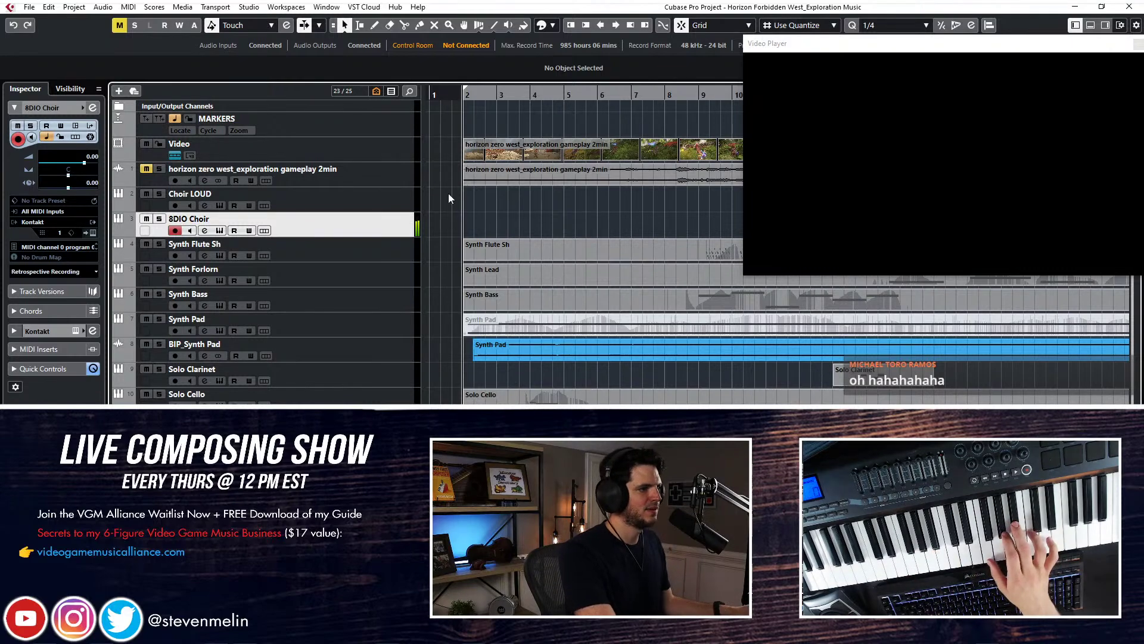
Record-enable Choir LOUD, Synth Forlorn, Synth Bass and Synth Pad together to play them as one layered sound
click(357, 197)
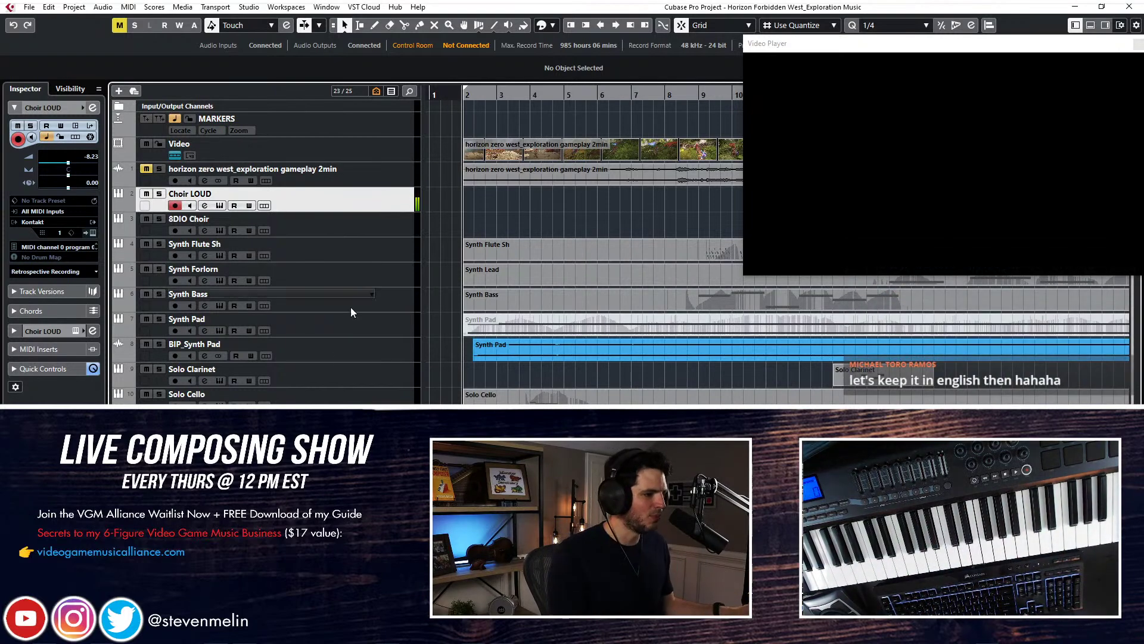
scroll(351, 306, down, 3)
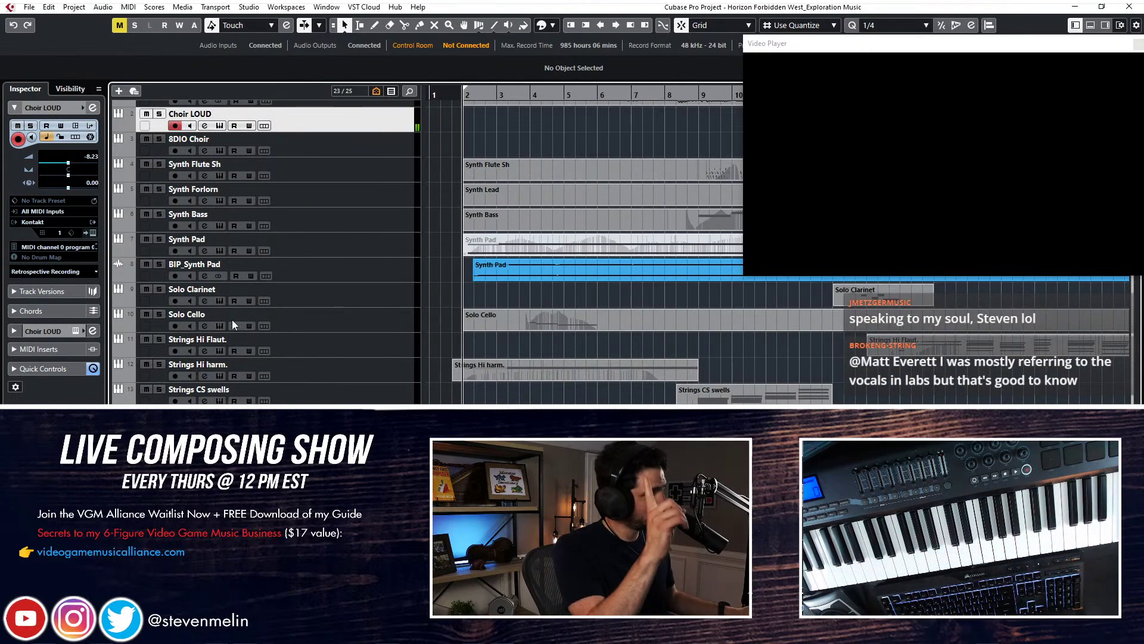
click(174, 150)
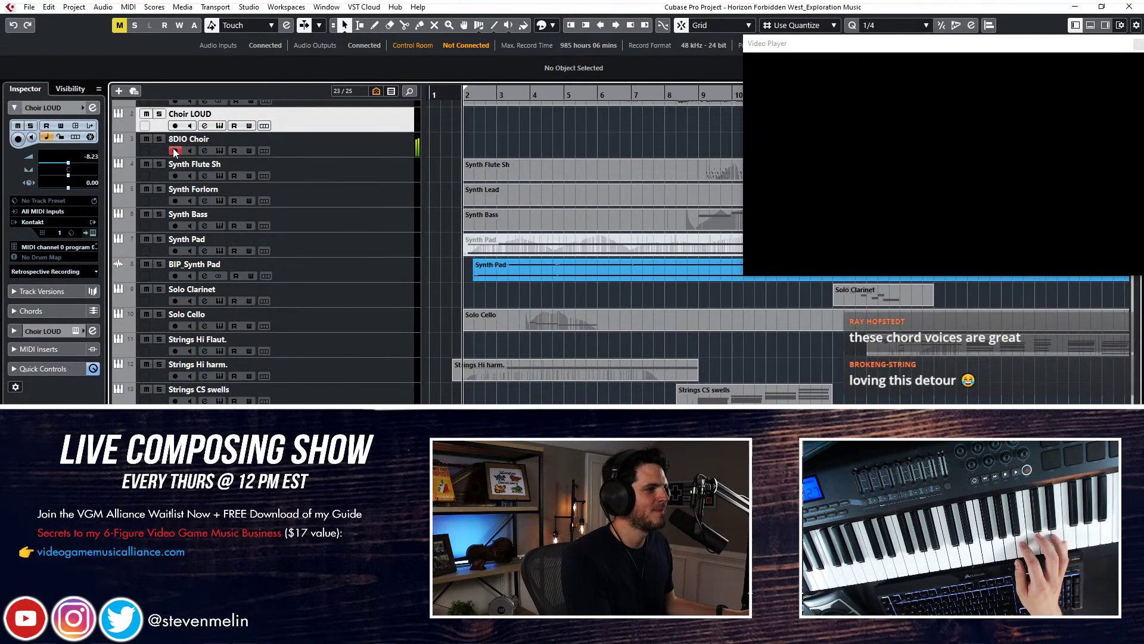
key(r)
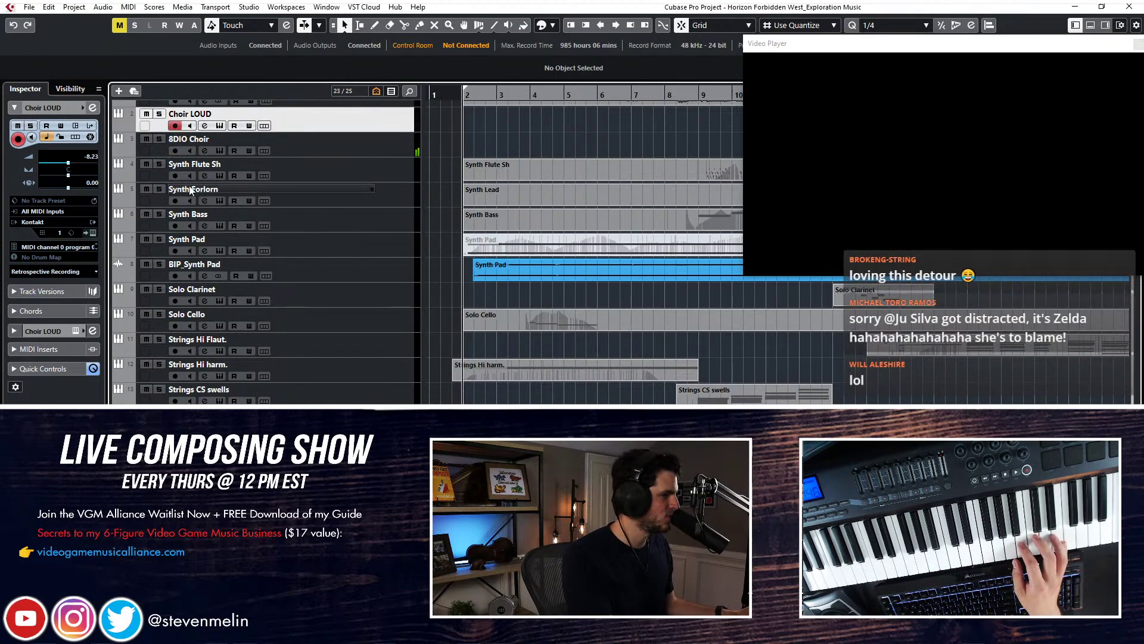
click(175, 226)
click(174, 200)
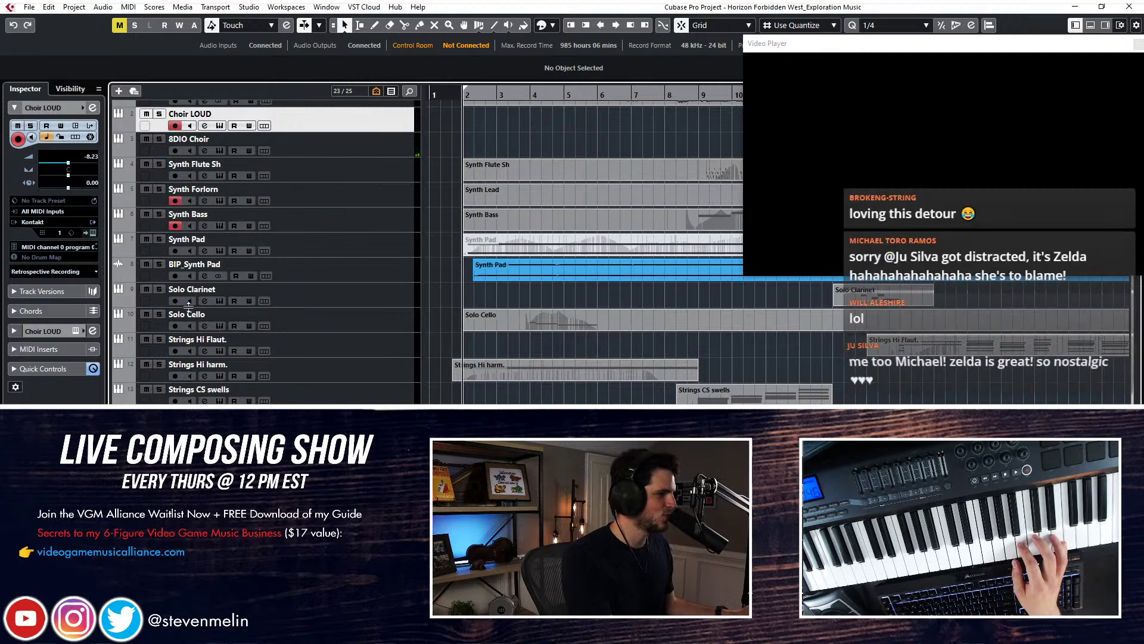
click(174, 251)
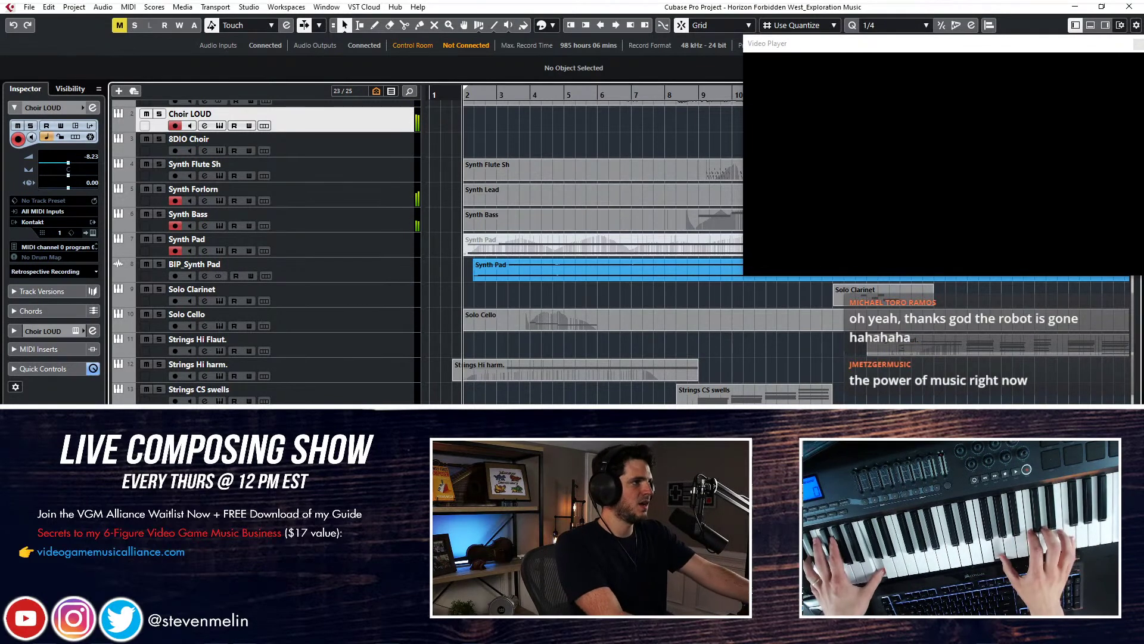
Disable recording on the Choir LOUD, Synth Forlorn, Synth Bass and Synth Pad tracks
scroll(417, 251, up, 3)
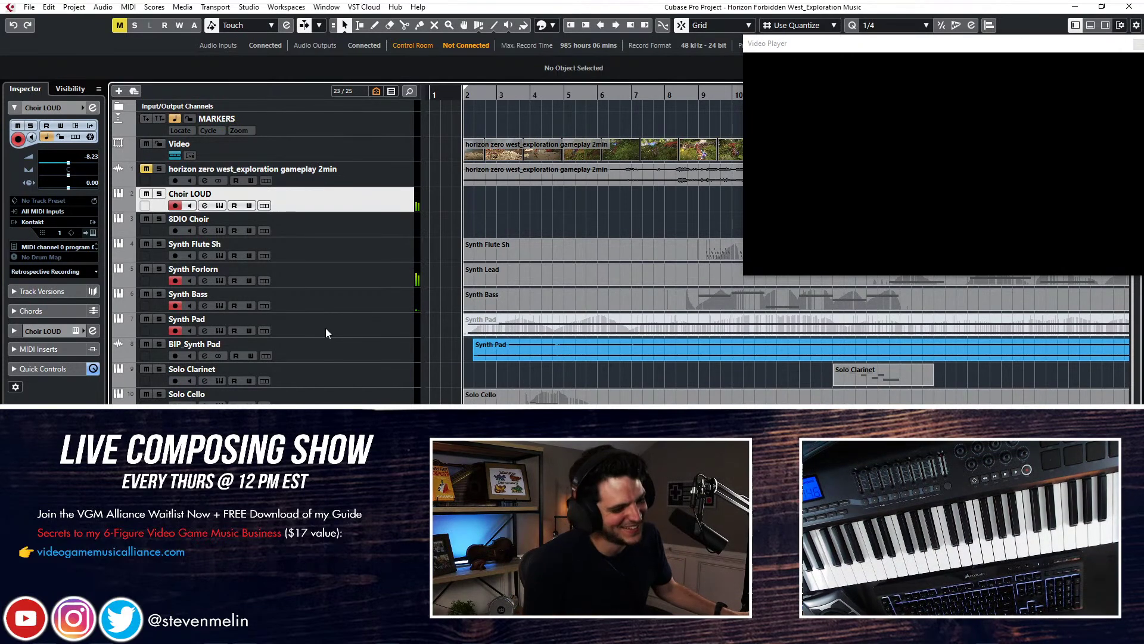
click(176, 207)
click(175, 281)
click(175, 306)
click(175, 331)
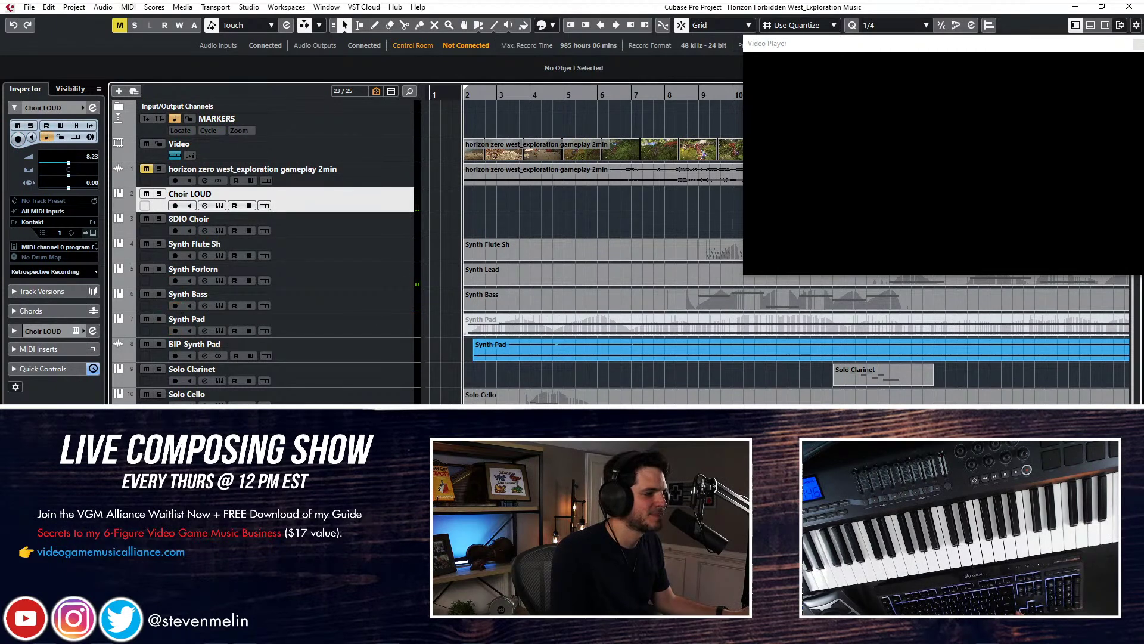
Select the Harp track, play the cue's opening bars, and switch to the 8DIO Choir track to try it against the music
click(194, 494)
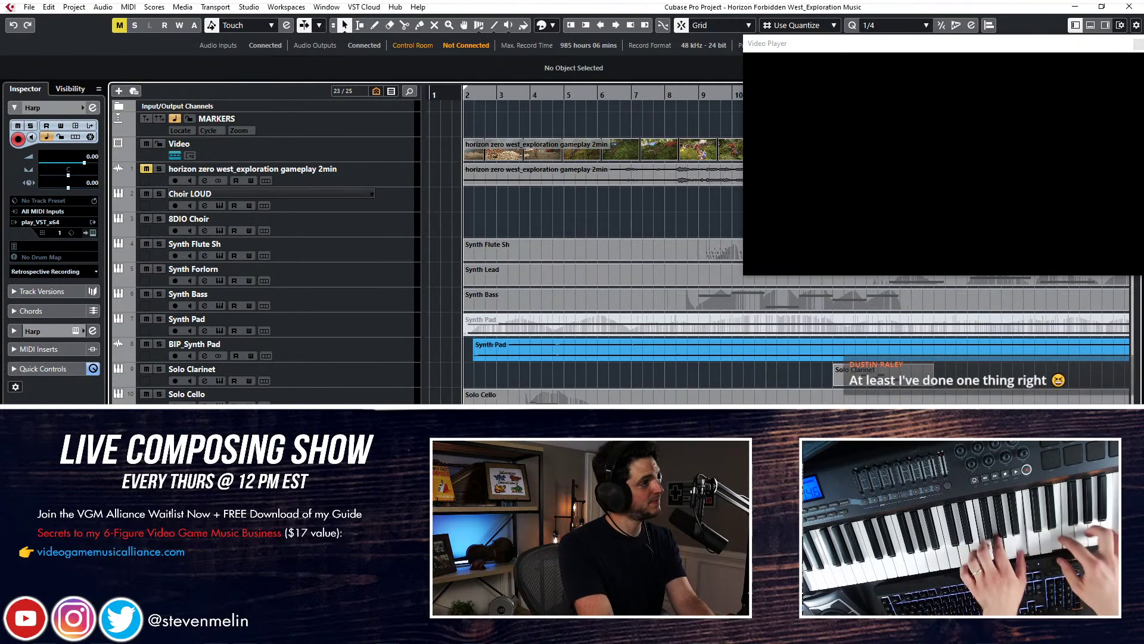
key(space)
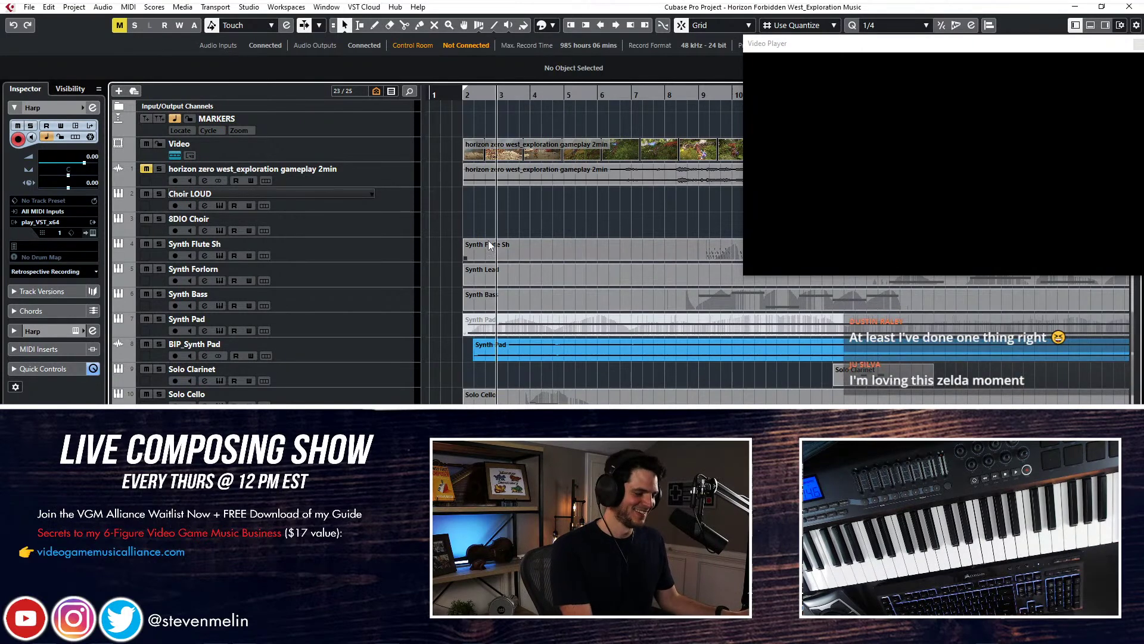
key(space)
key(space)
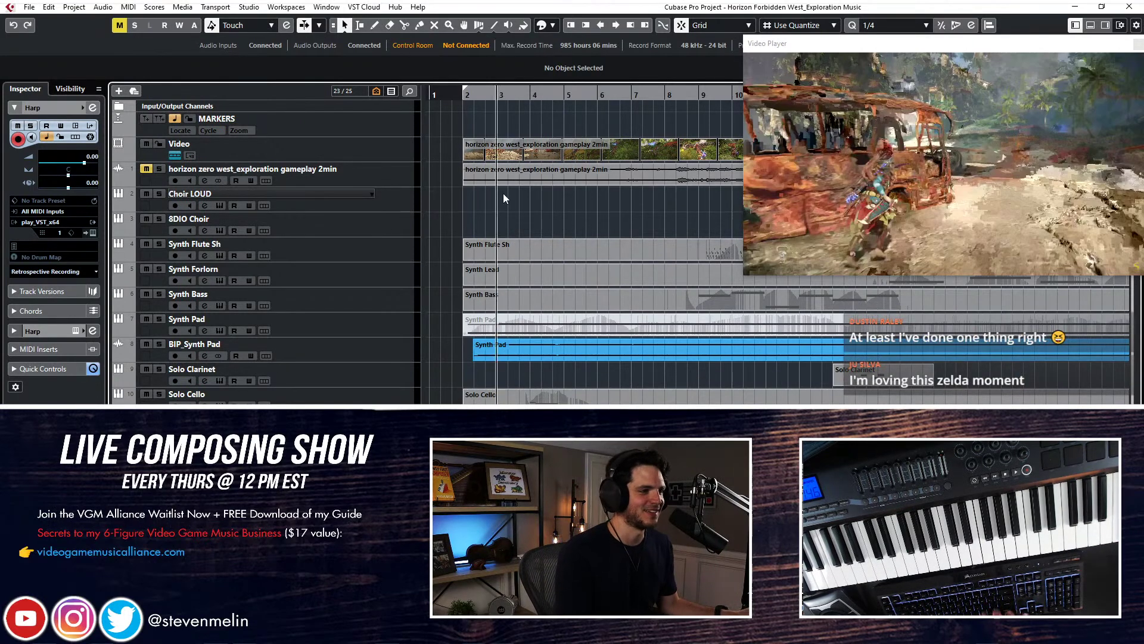
key(space)
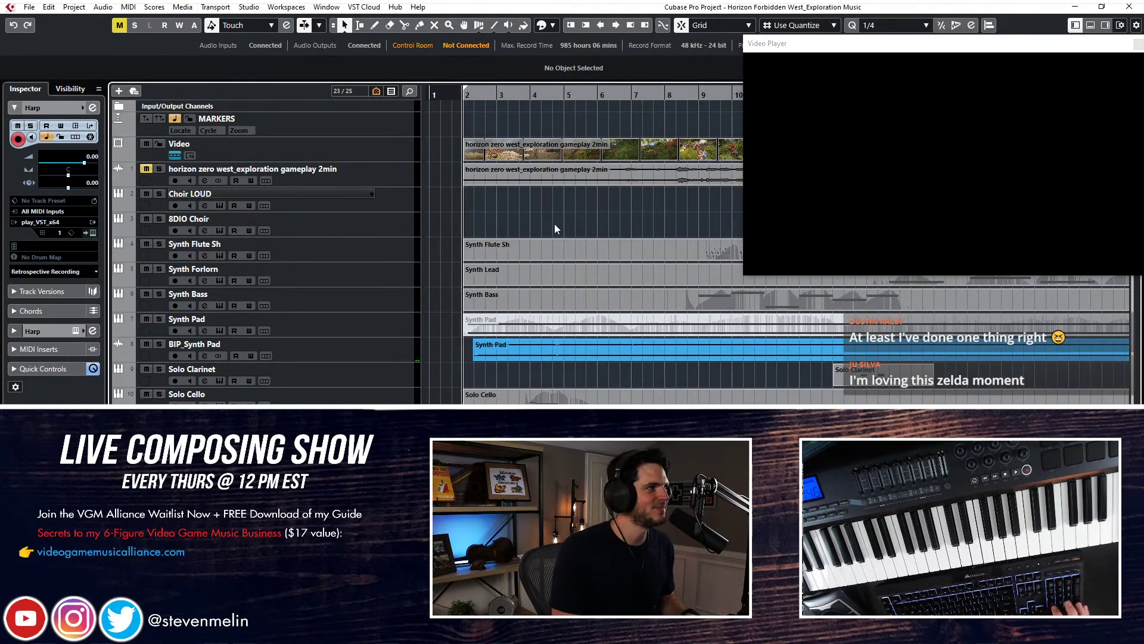
key(space)
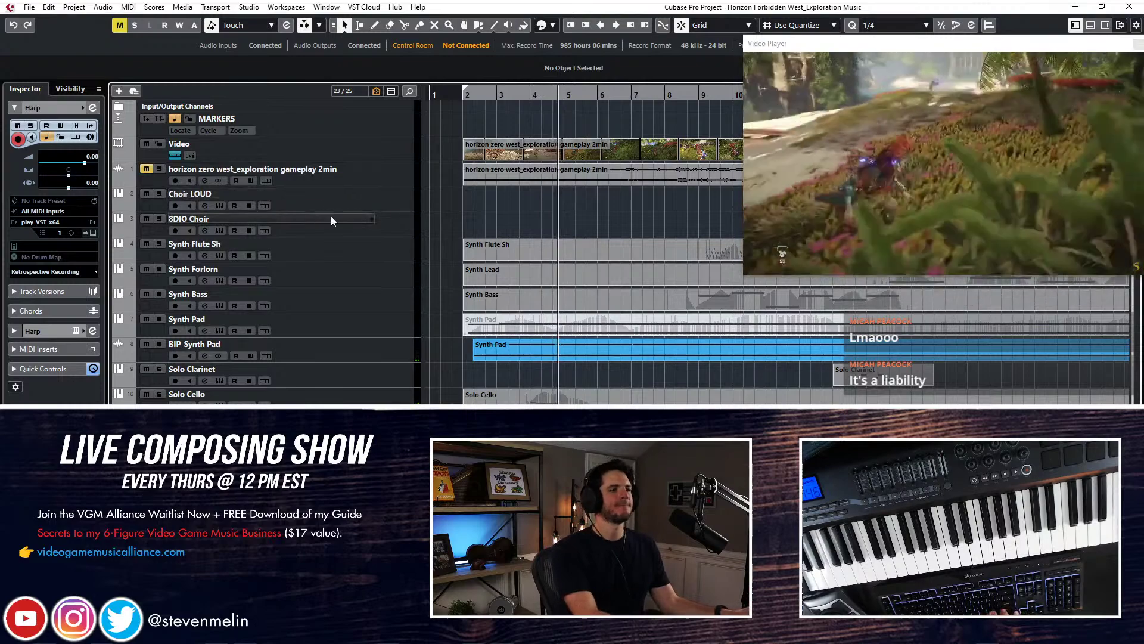
click(330, 218)
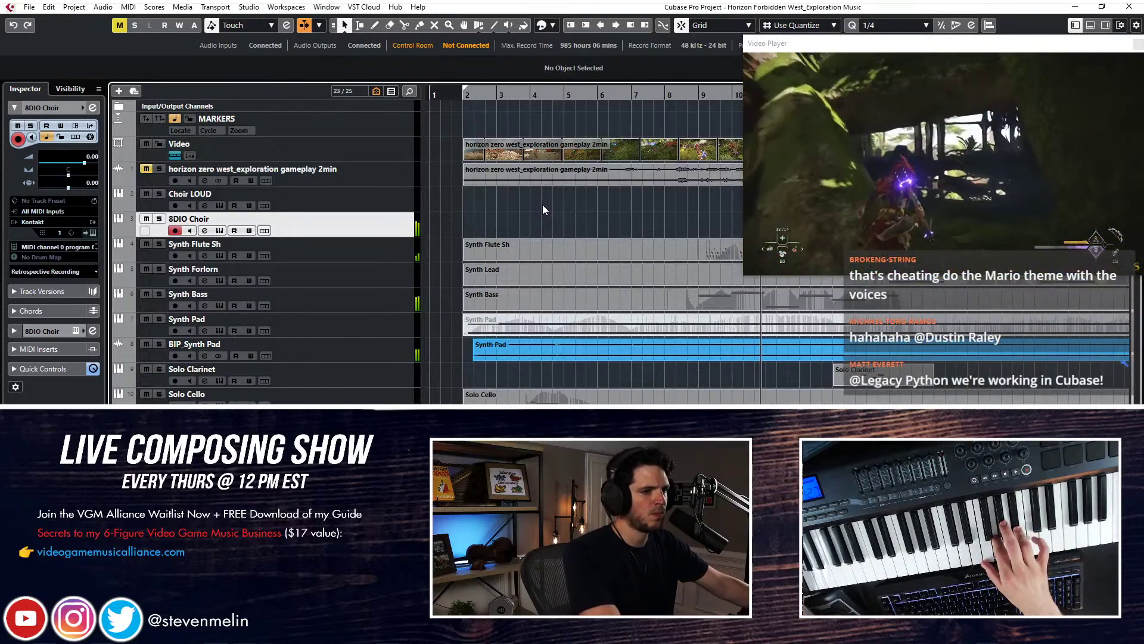
Raise the Synth Flute Sh track's volume to 3.20 dB
click(361, 256)
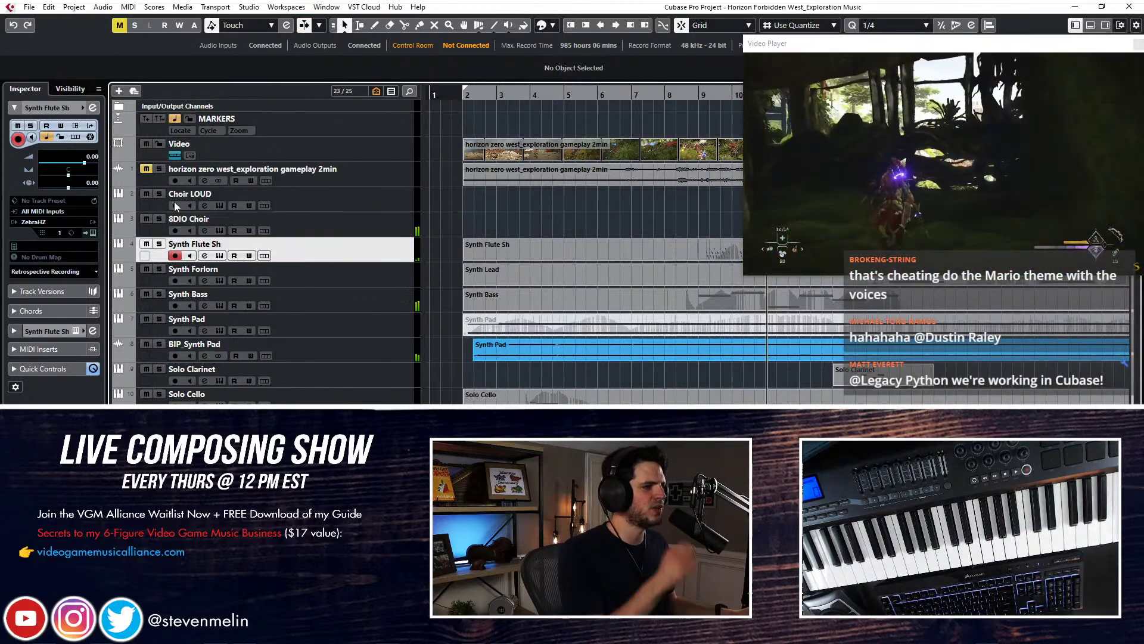
drag(84, 162, 89, 163)
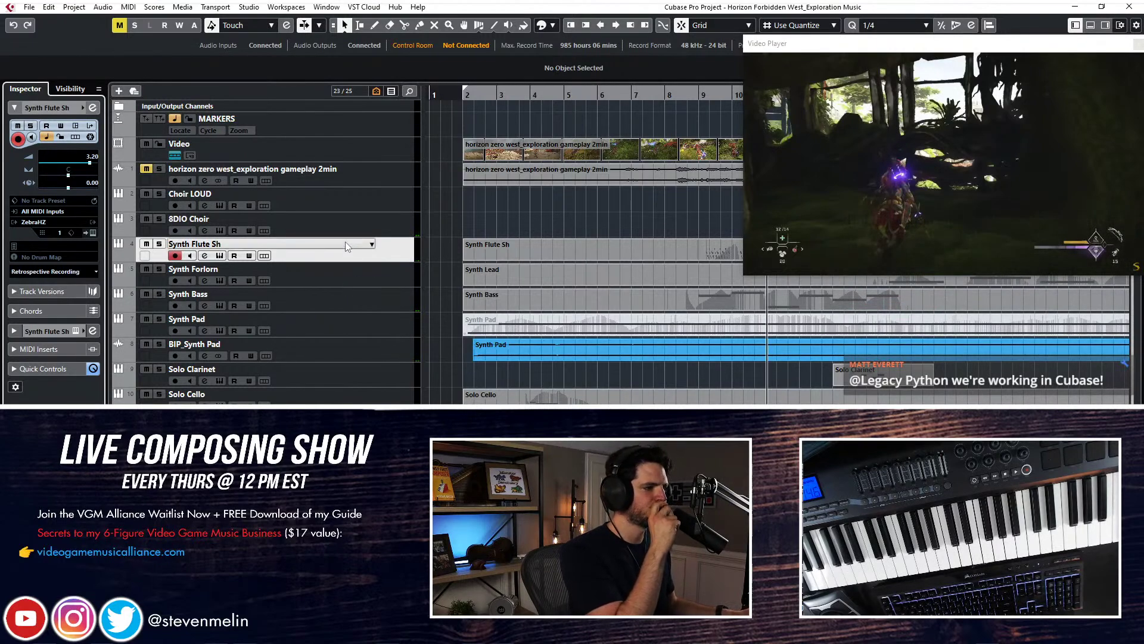
Select the 8DIO Choir track and audition it against the playback of the section around bars 8 to 11
click(356, 223)
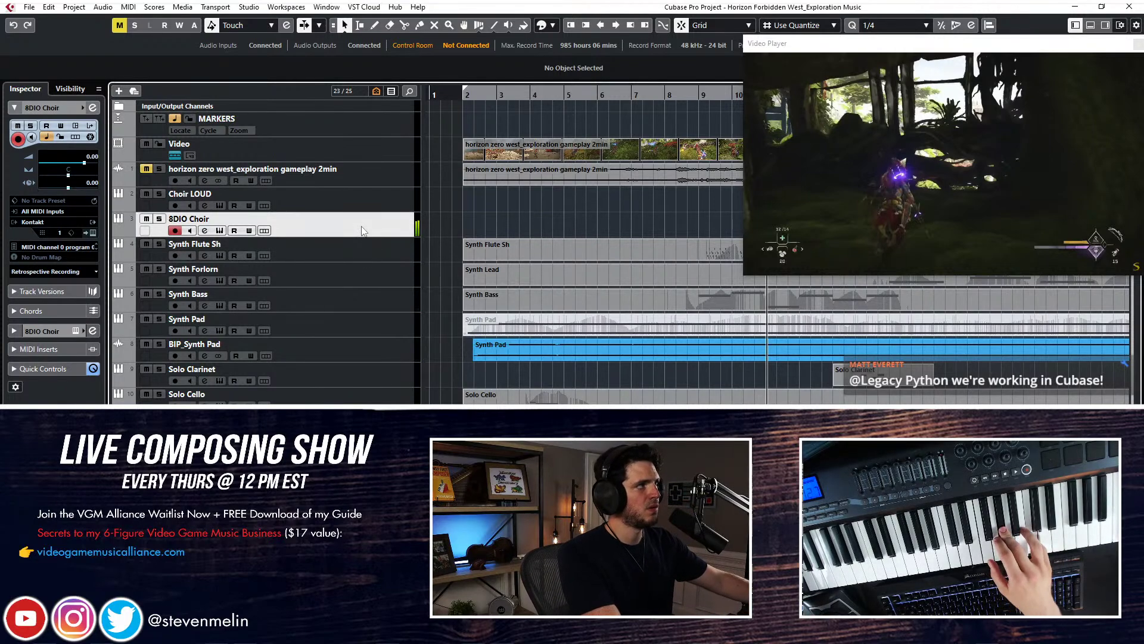
key(KP_Subtract)
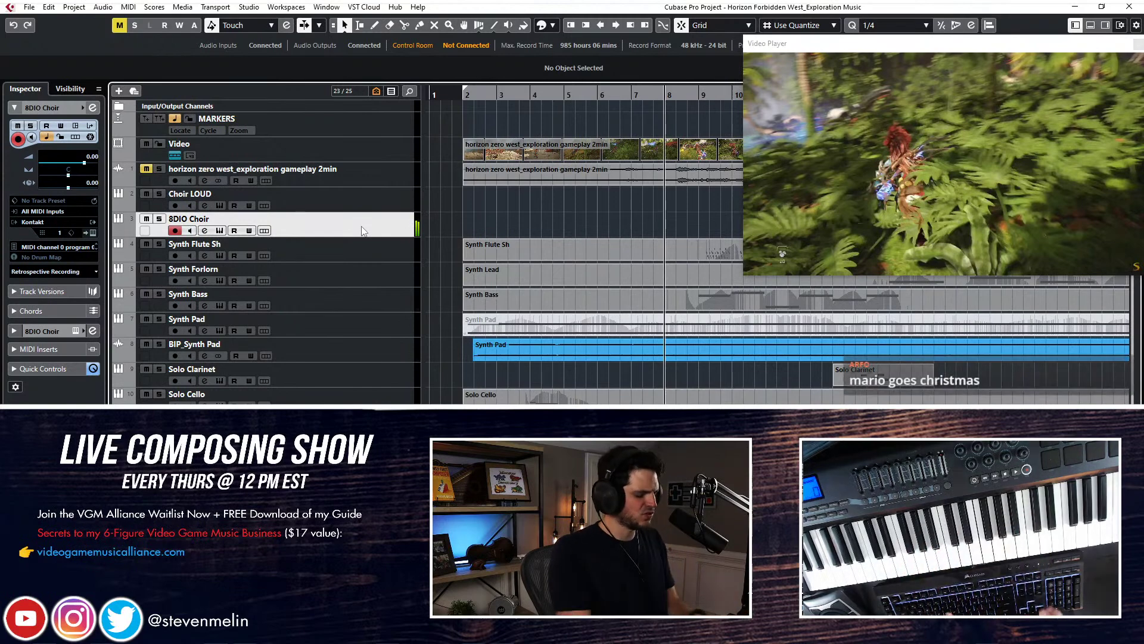
key(space)
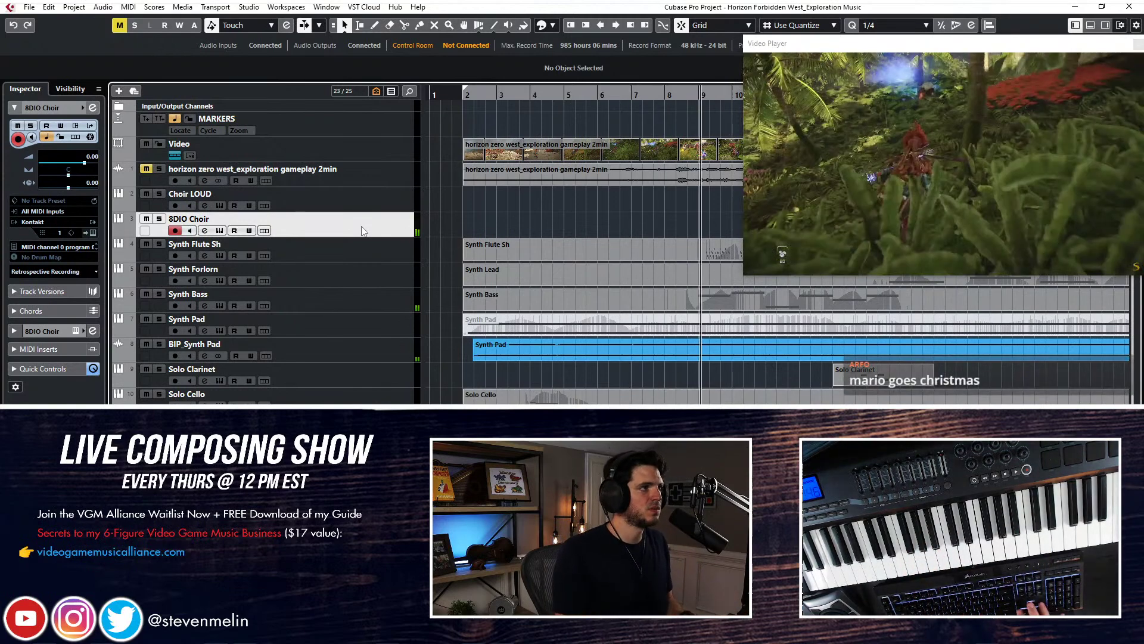
key(h)
key(h)
scroll(485, 212, right, 2)
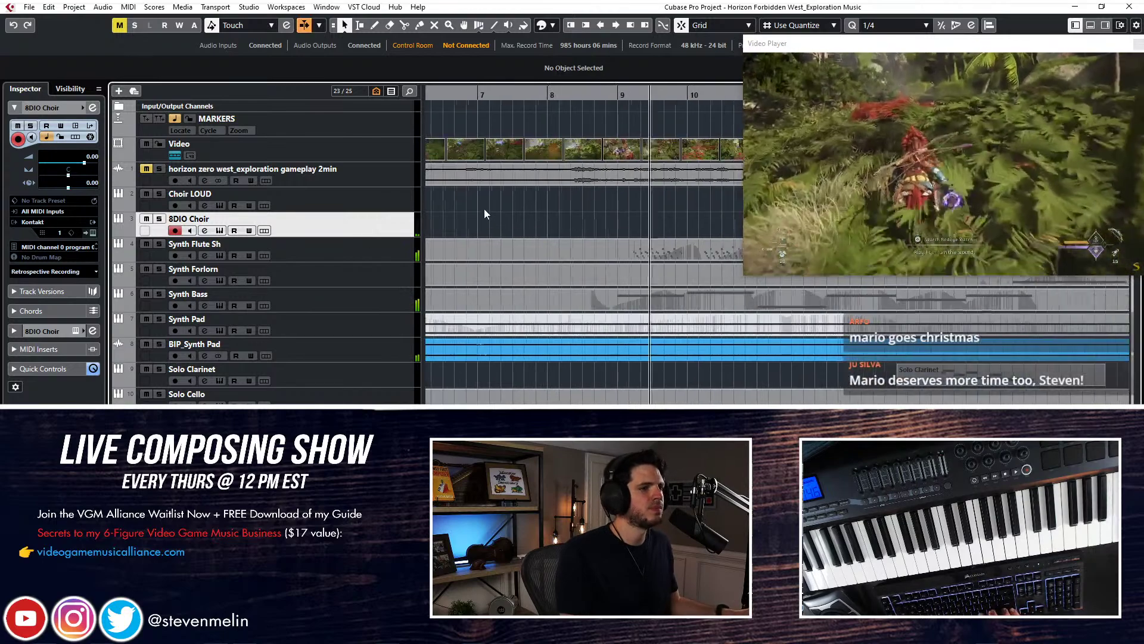
scroll(484, 213, right, 1)
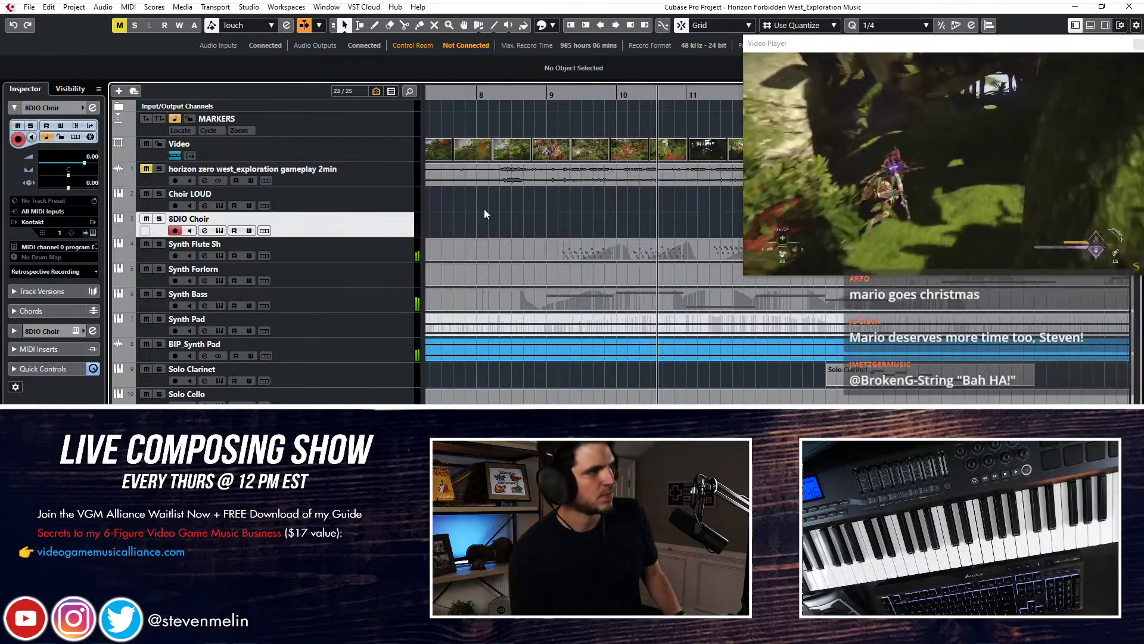
key(space)
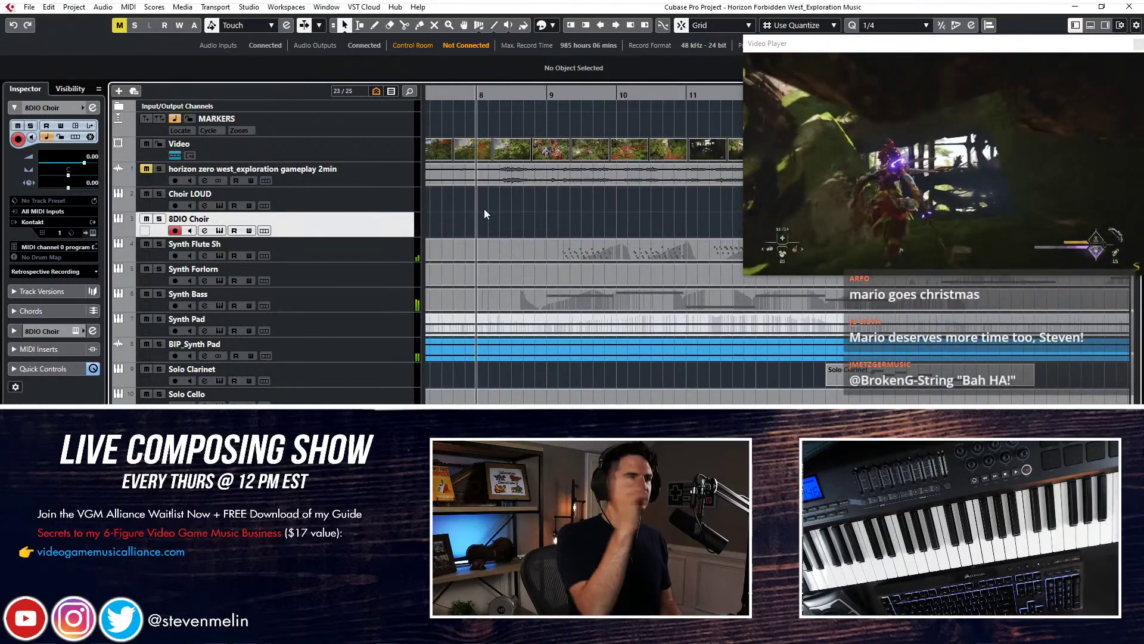
key(space)
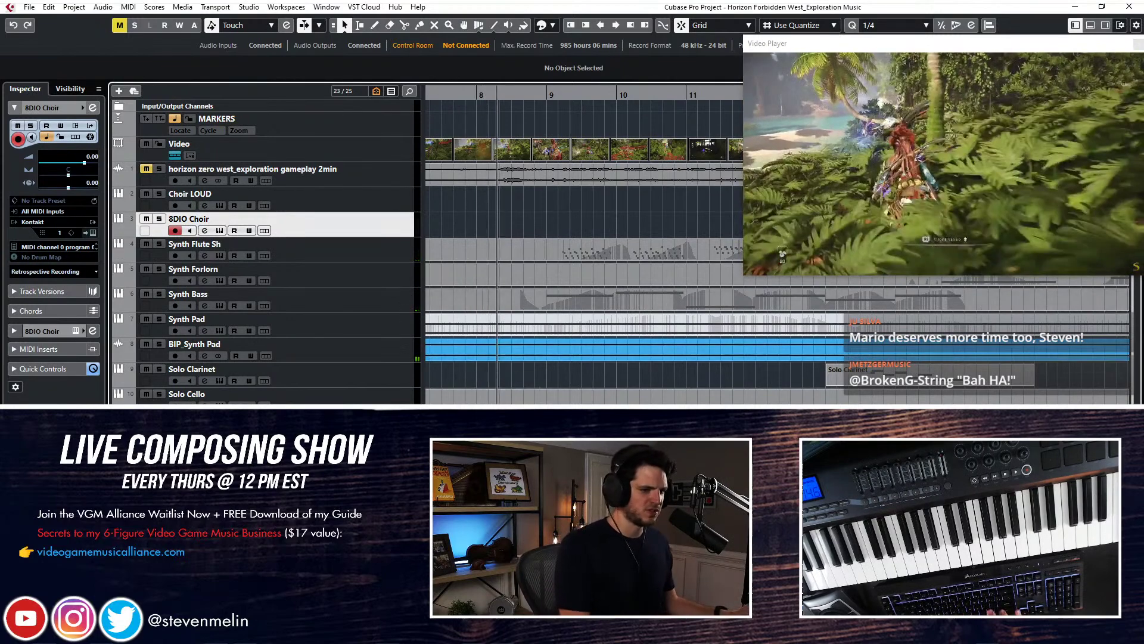
View the notes of the Strings CS swells part starting in bar 8, then close its editor
double_click(513, 390)
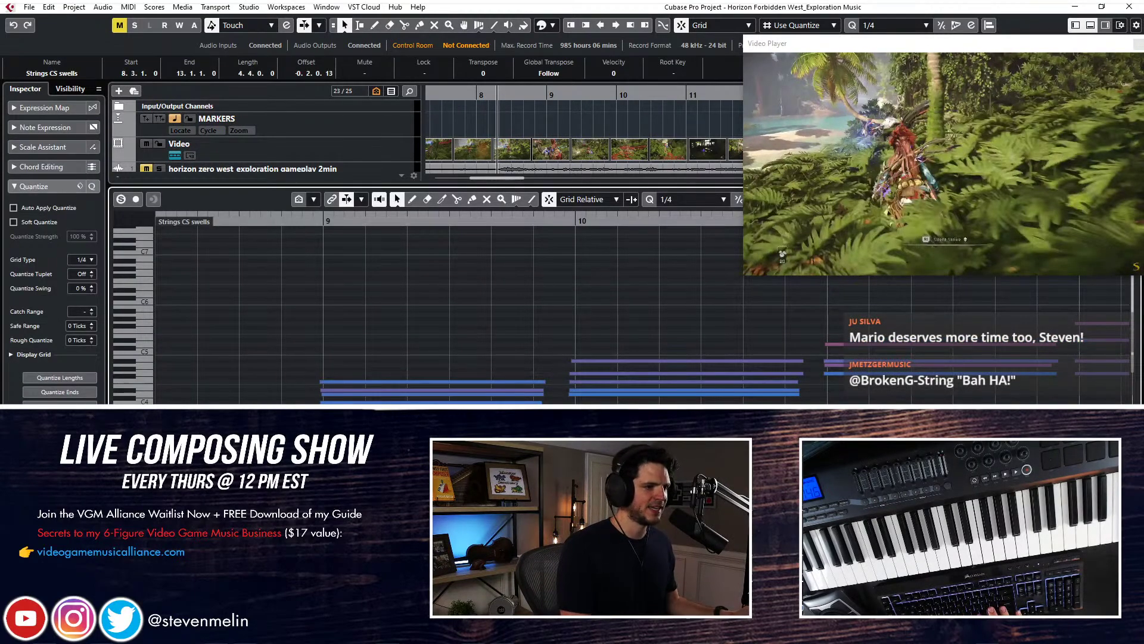
key(ctrl+e)
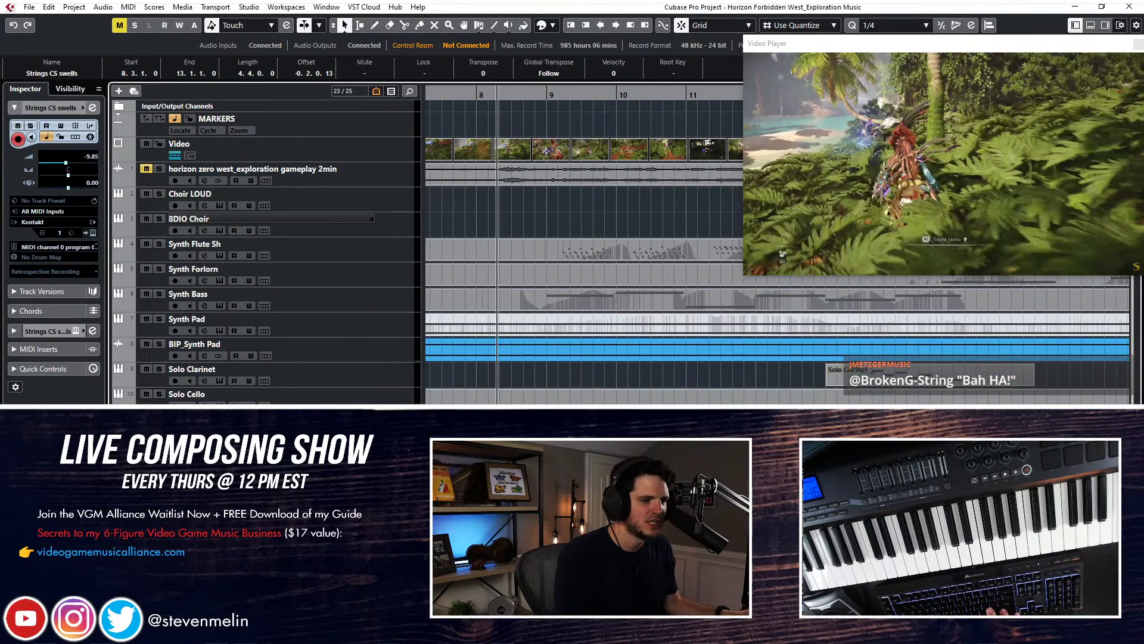
Open the Strings CS sus part and examine its chords from bar 9 to bar 12, selecting them one after another, then close the editor
double_click(449, 402)
scroll(446, 349, right, 3)
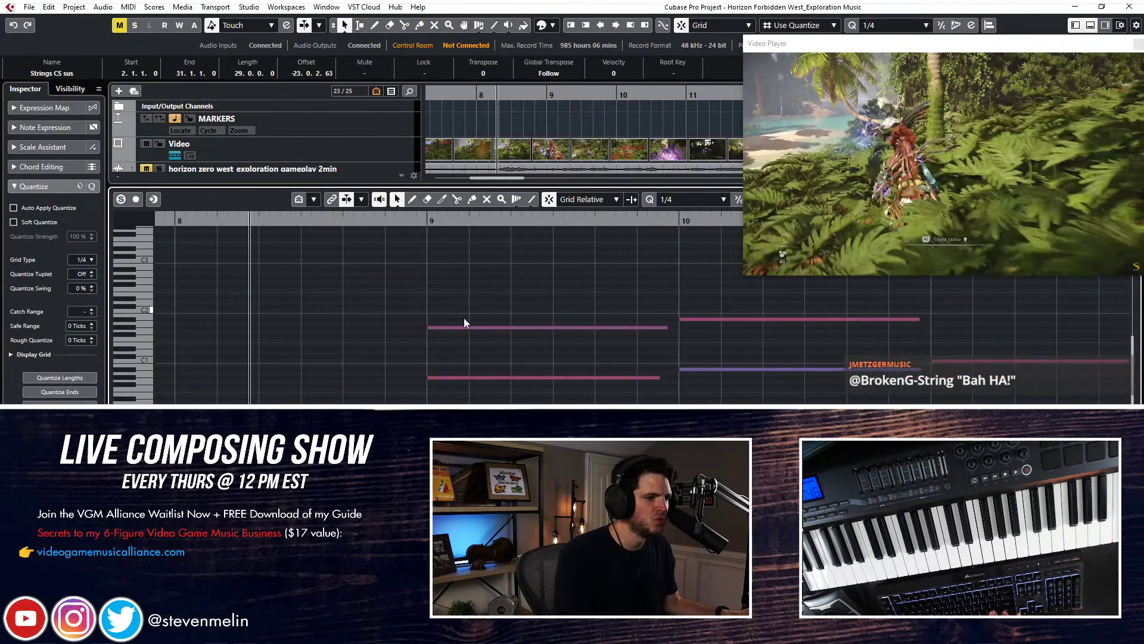
drag(464, 318, 501, 400)
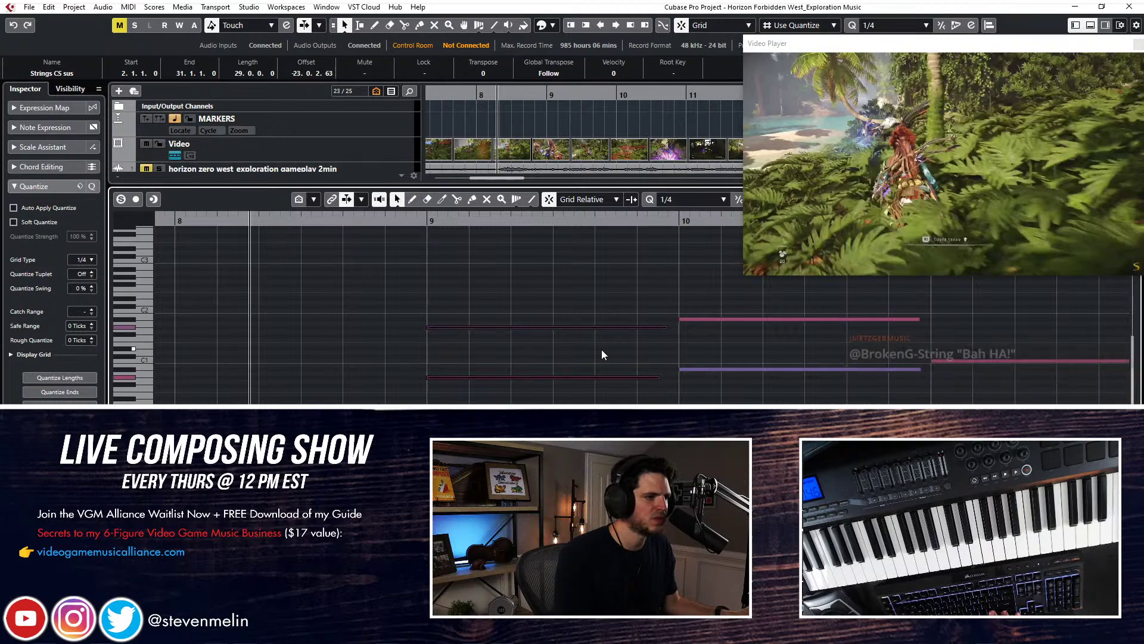
scroll(602, 352, right, 3)
scroll(602, 351, left, 1)
drag(641, 282, 667, 385)
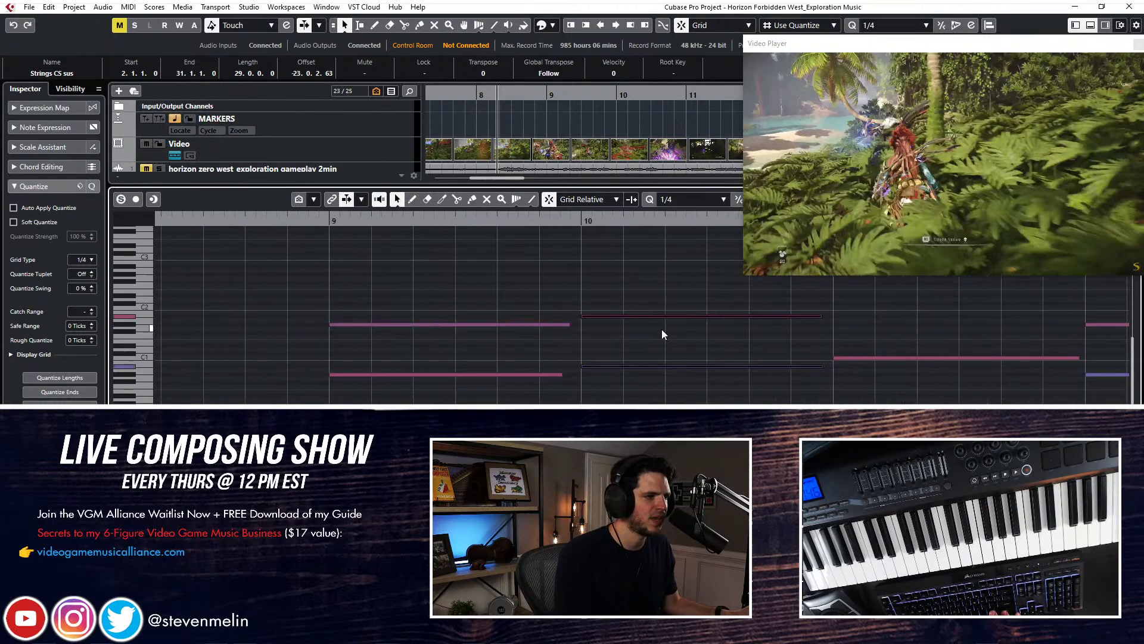
scroll(663, 328, right, 2)
key(Right)
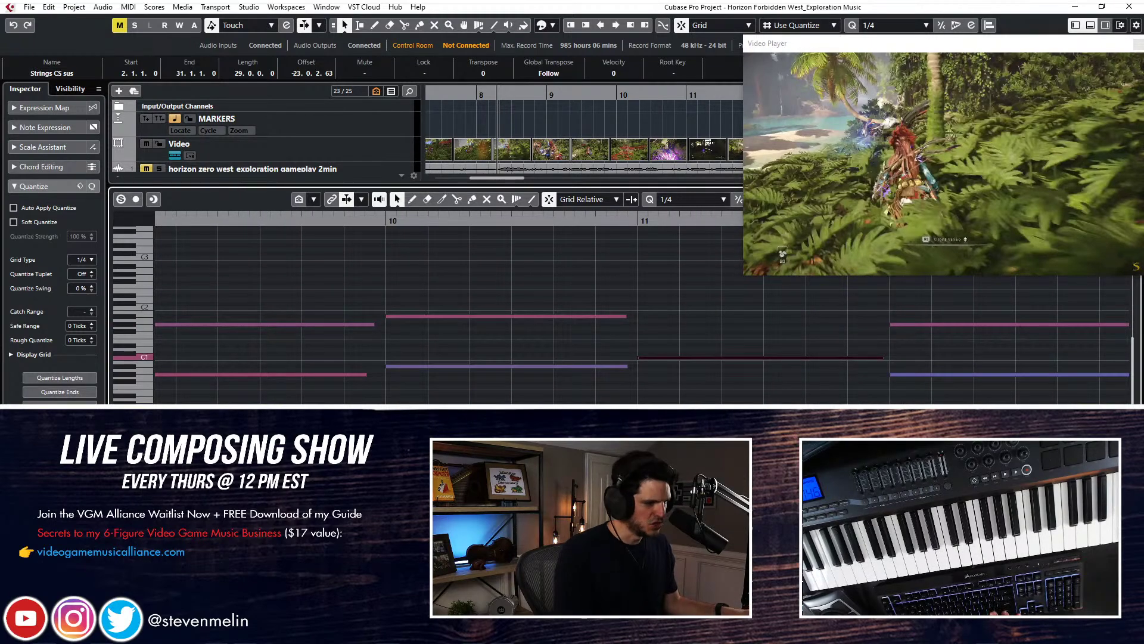
scroll(677, 296, right, 2)
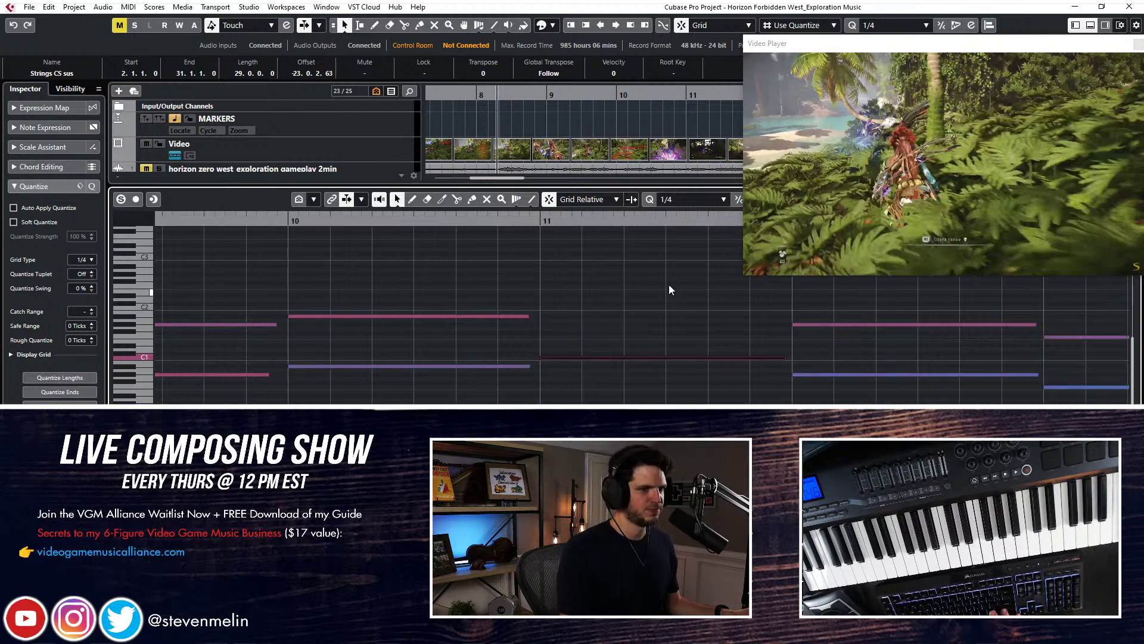
drag(695, 282, 843, 402)
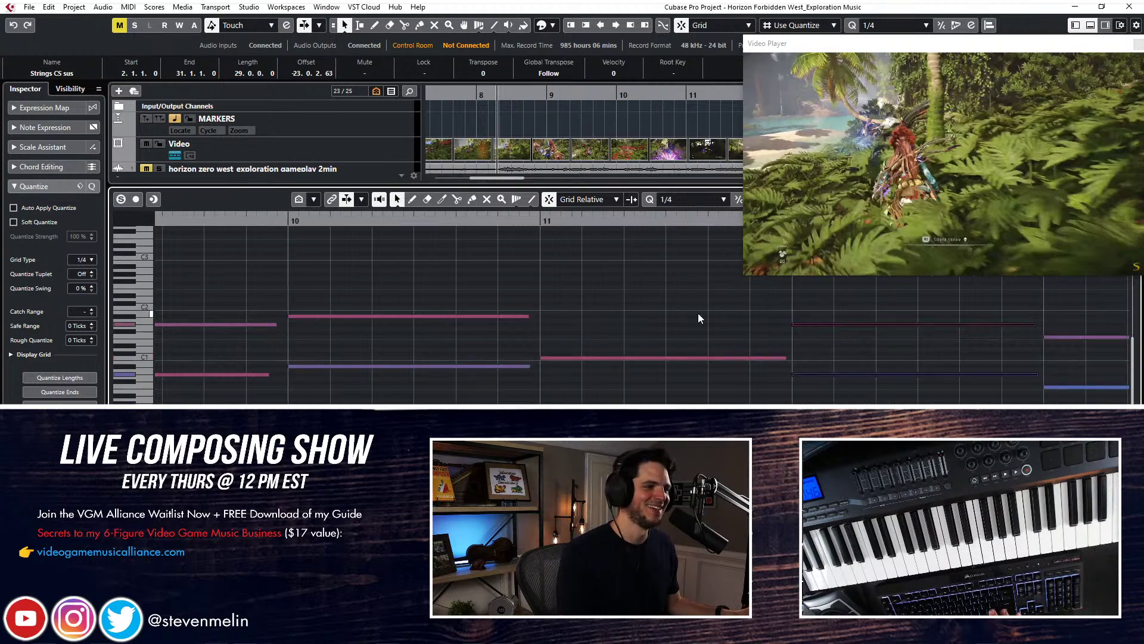
key(Return)
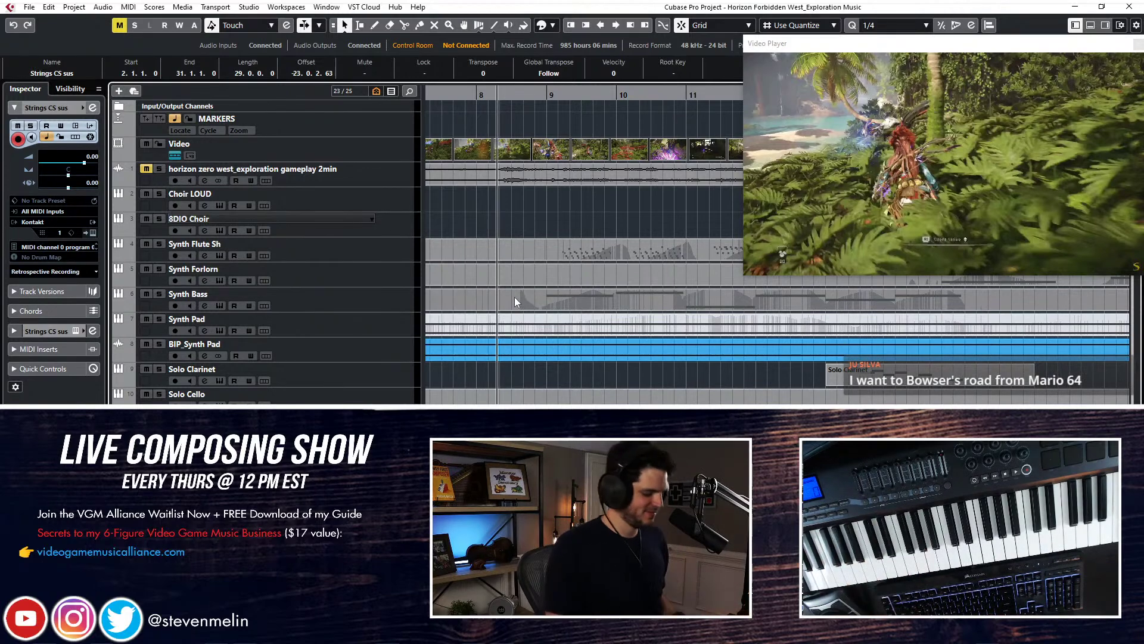
Play the cue from bar 8 with the 8DIO Choir track selected, performing a choir line over it while the view follows the playhead
key(KP_Add)
key(KP_Subtract)
key(space)
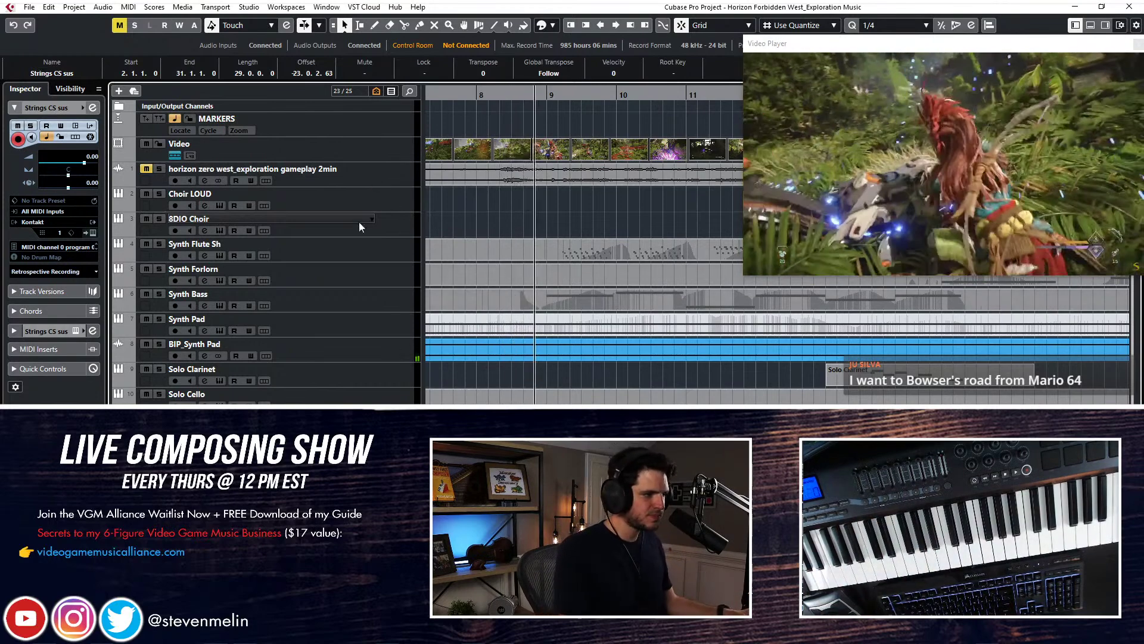
click(376, 228)
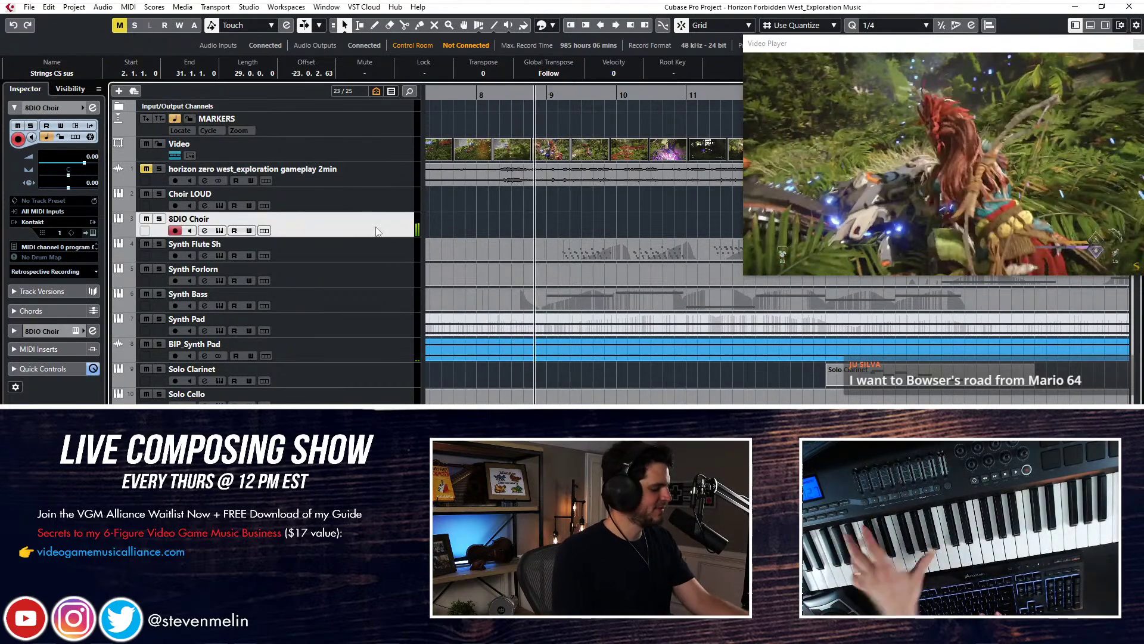
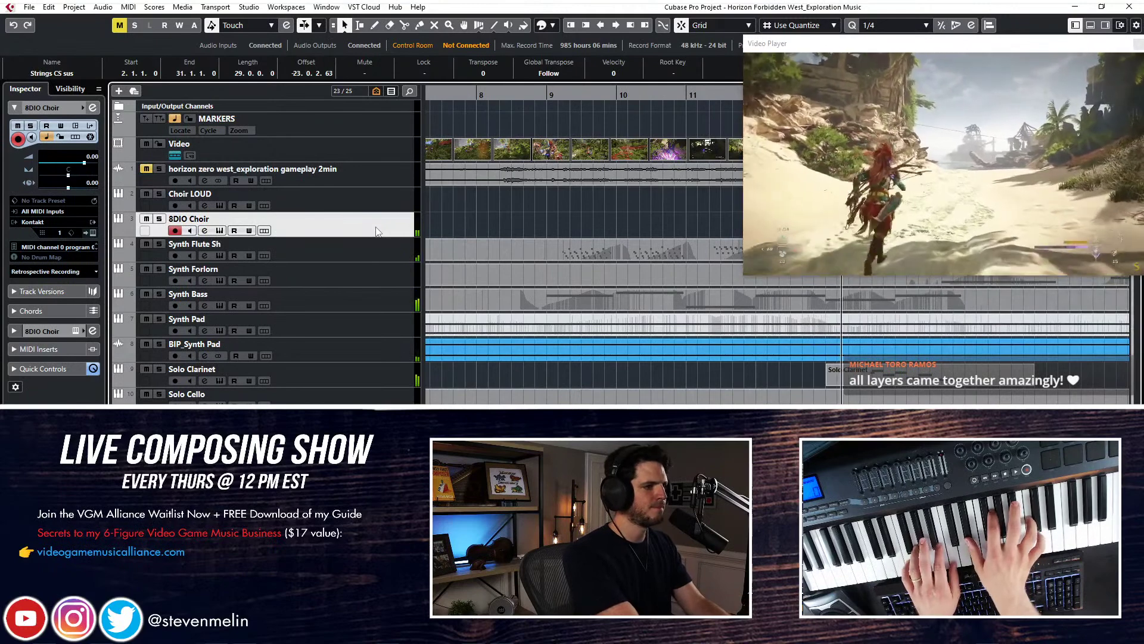
key(f)
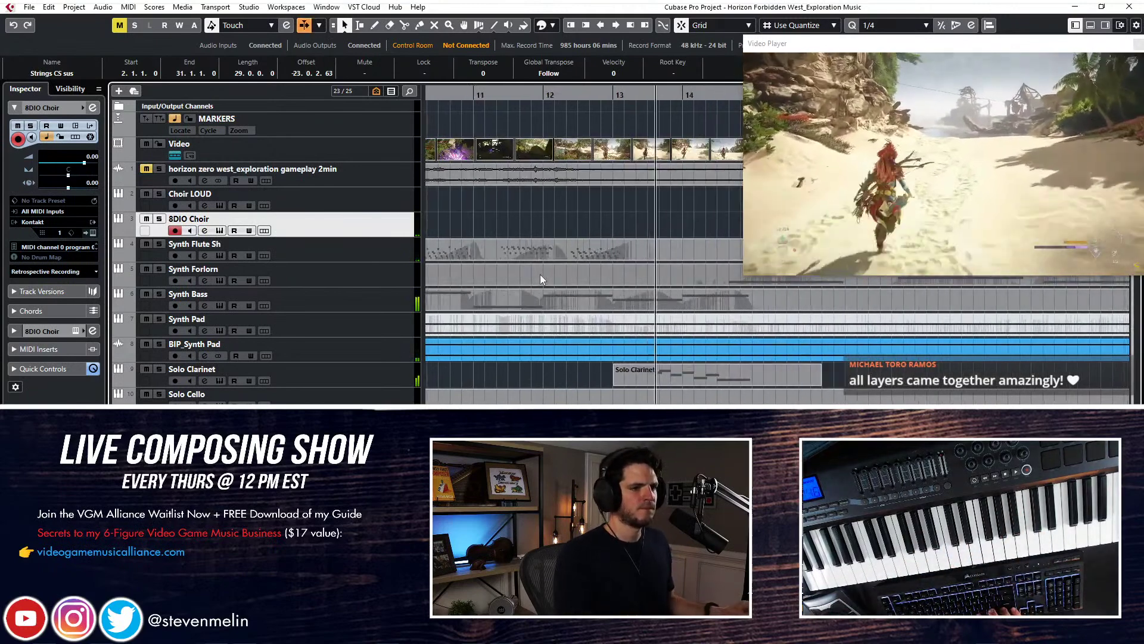
key(g)
key(g)
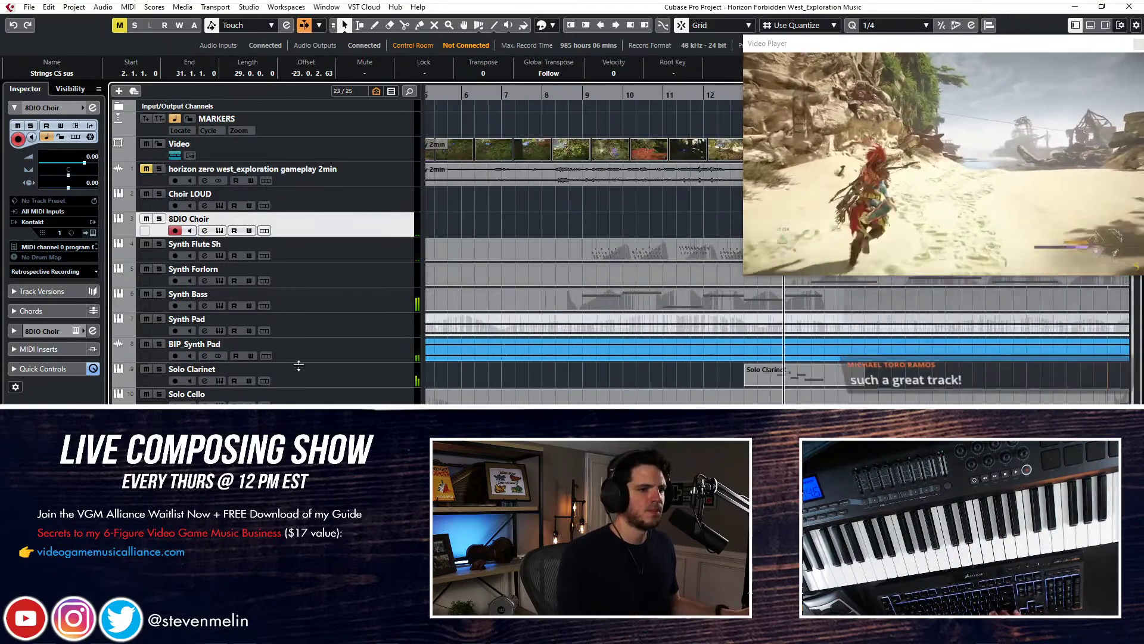
Set the Solo Clarinet track's volume to 3.20 dB, then select the Strings Hi Flaut. track
click(299, 372)
drag(84, 163, 88, 168)
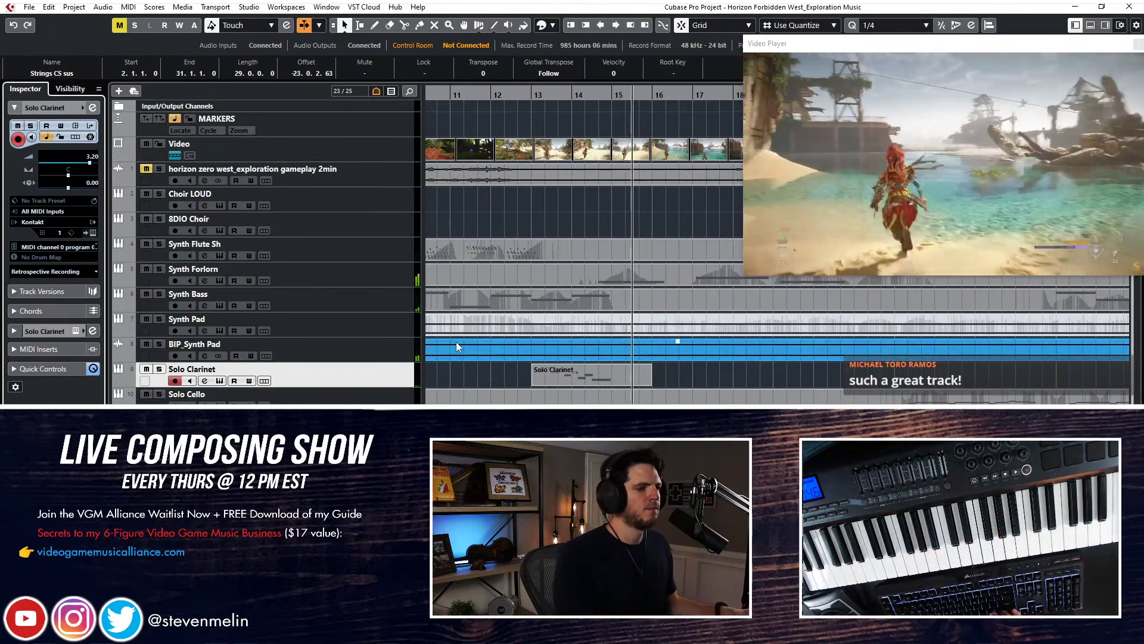
click(332, 459)
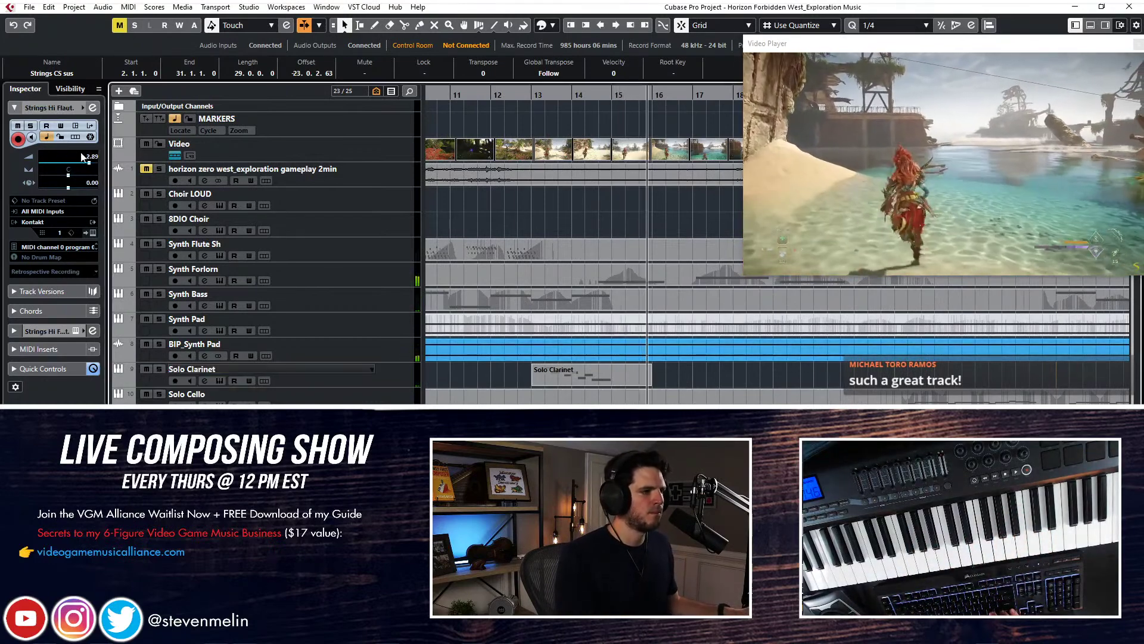
Return to the 8DIO Choir track, continue the choir performance, and insert it from the retrospective recording as a part starting in bar 8
click(334, 226)
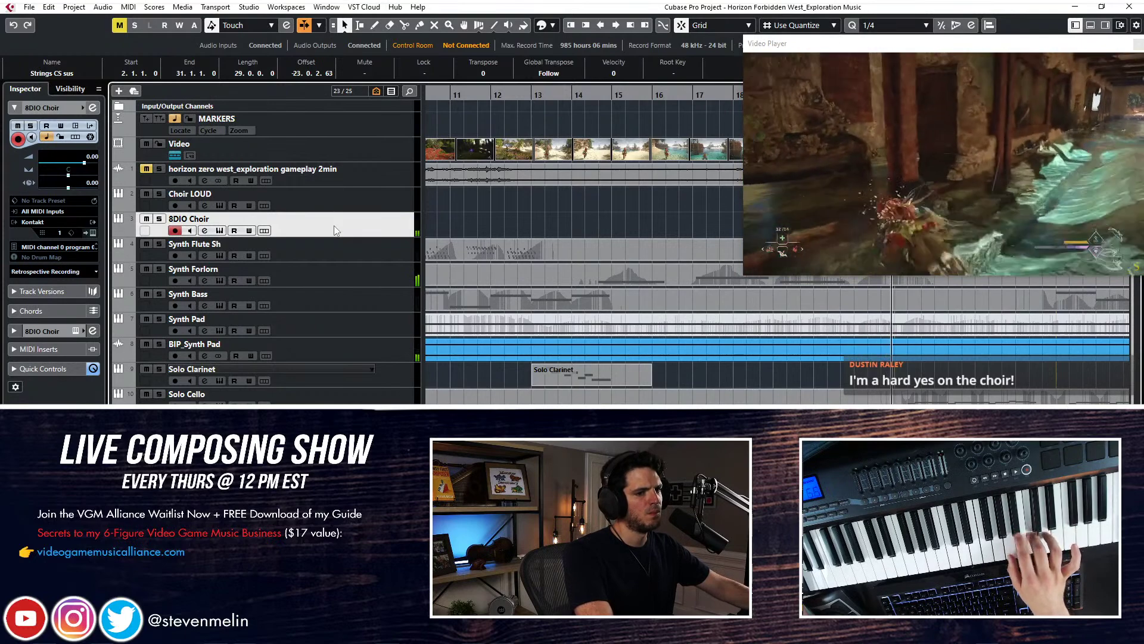
key(shift+KP_Multiply)
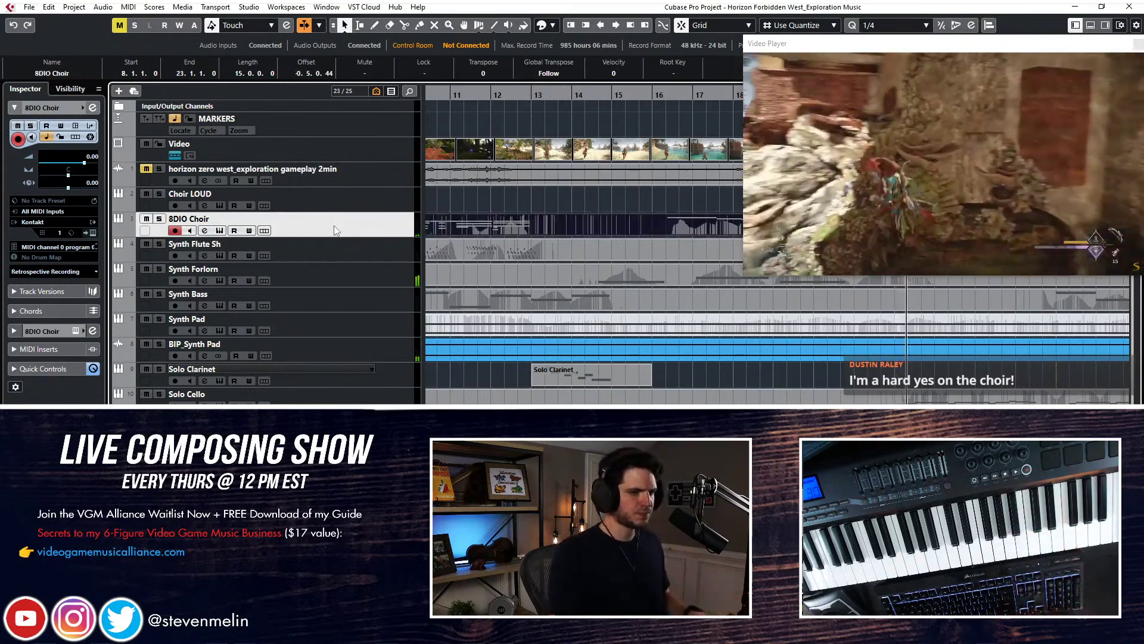
Quantize the new 8DIO Choir part's notes from bar 16 to bar 21 to 1/4, then close the editor
scroll(521, 201, right, 5)
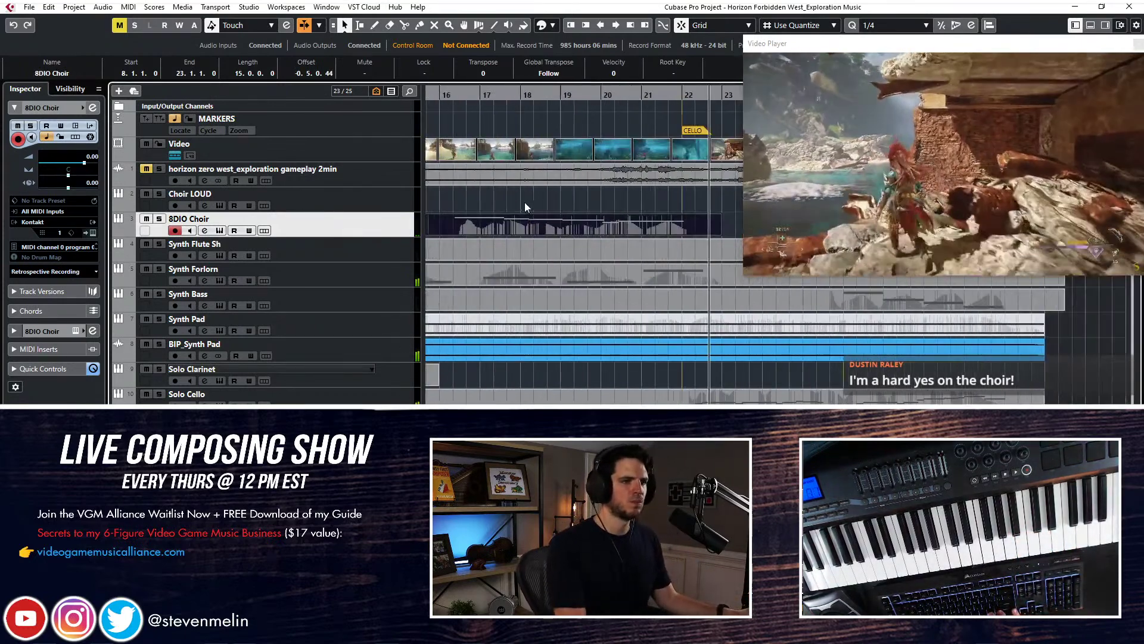
double_click(518, 230)
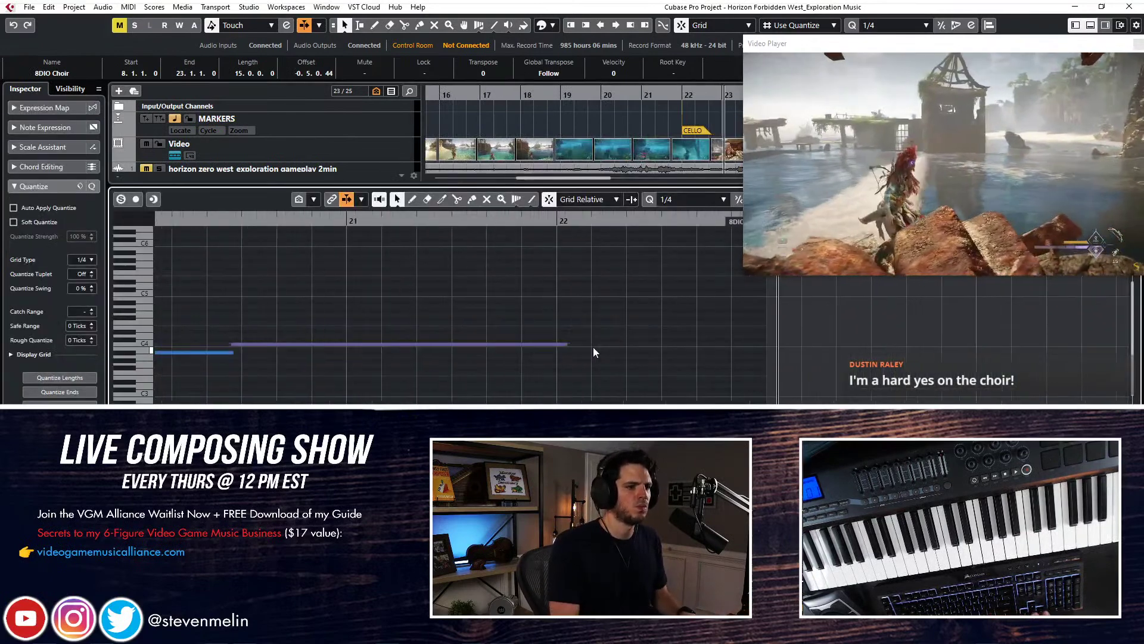
key(g)
key(g)
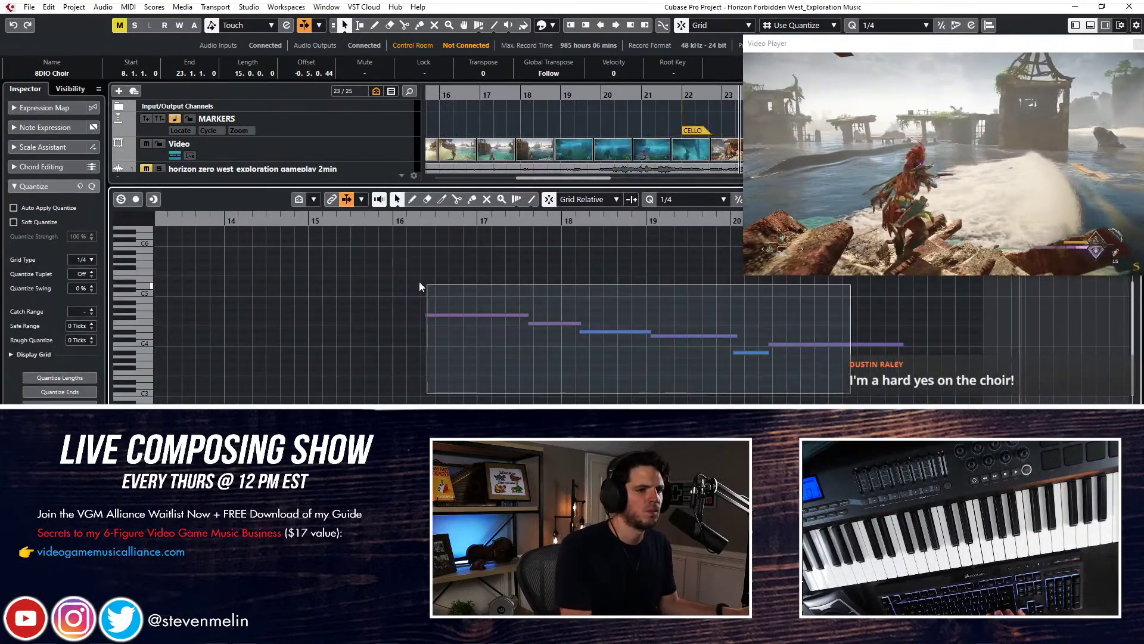
scroll(406, 281, down, 2)
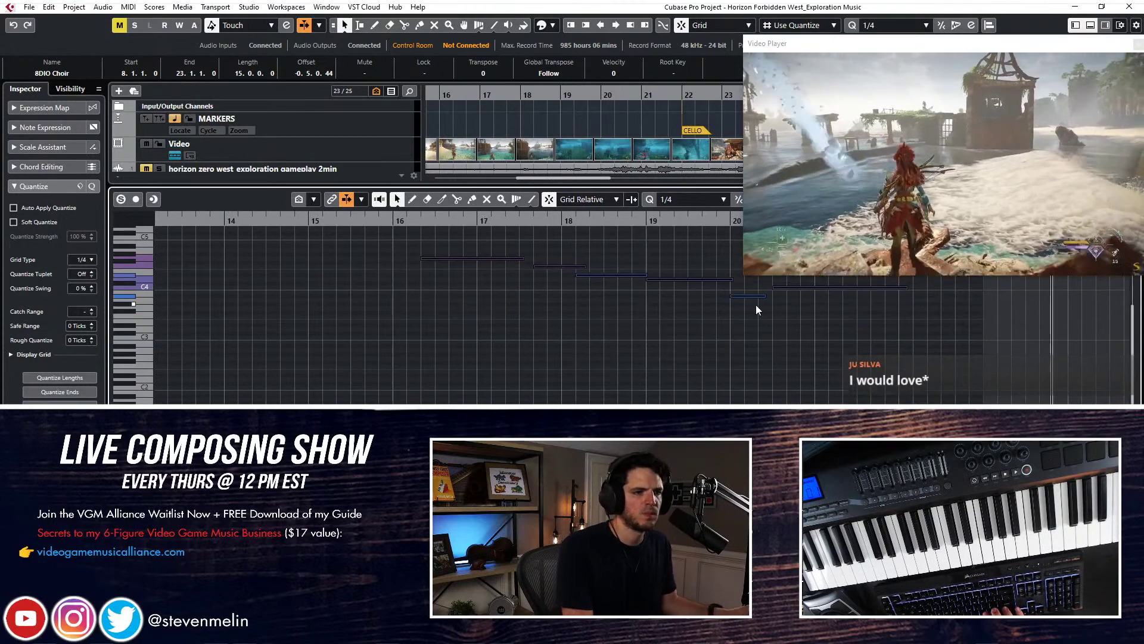
scroll(756, 305, up, 4)
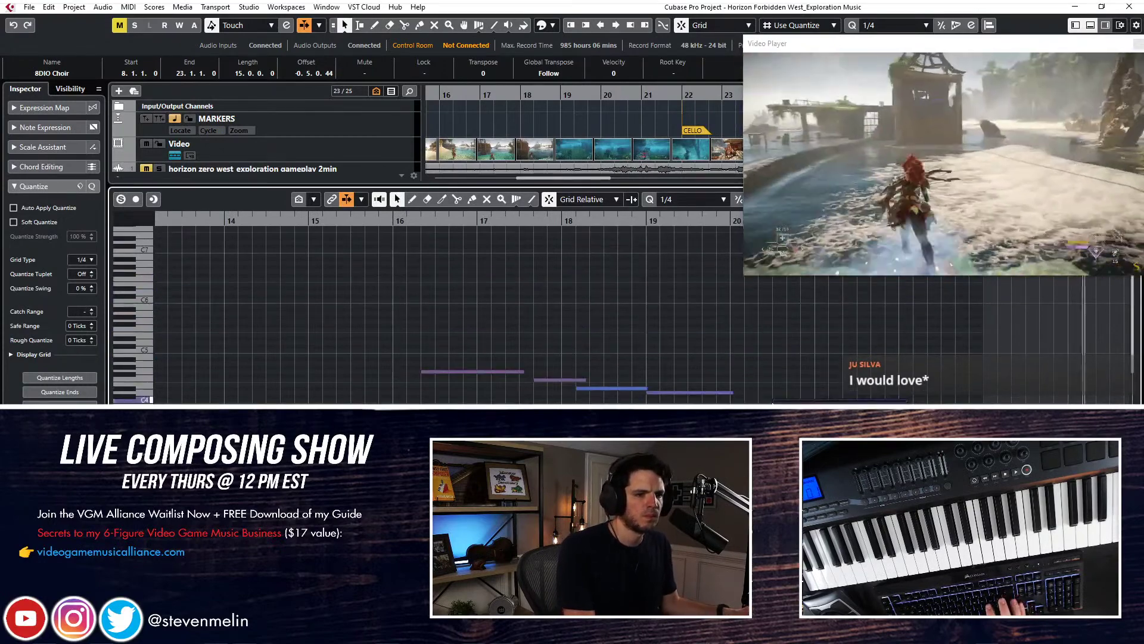
key(ctrl+e)
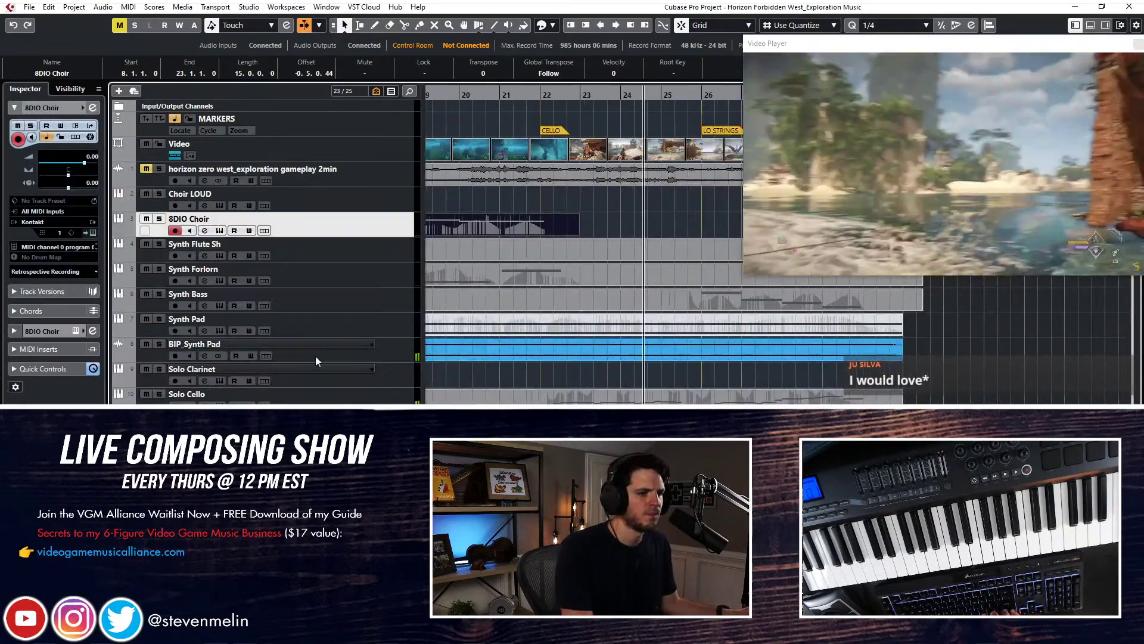
Set the Solo Cello track's volume to -6.89 dB
drag(68, 162, 71, 162)
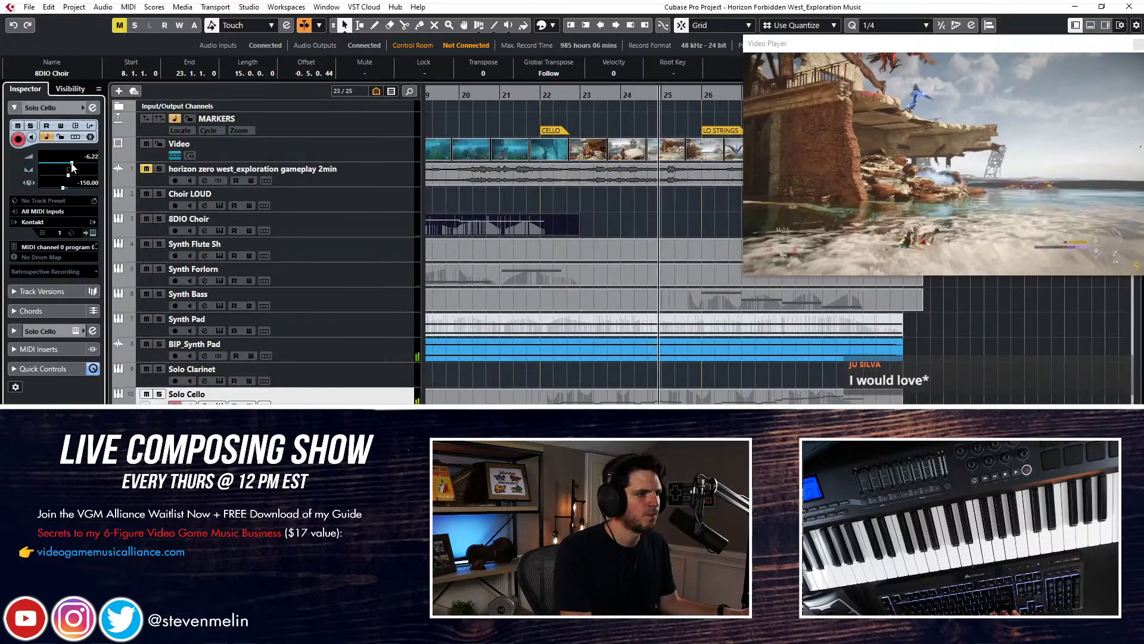
scroll(72, 164, down, 1)
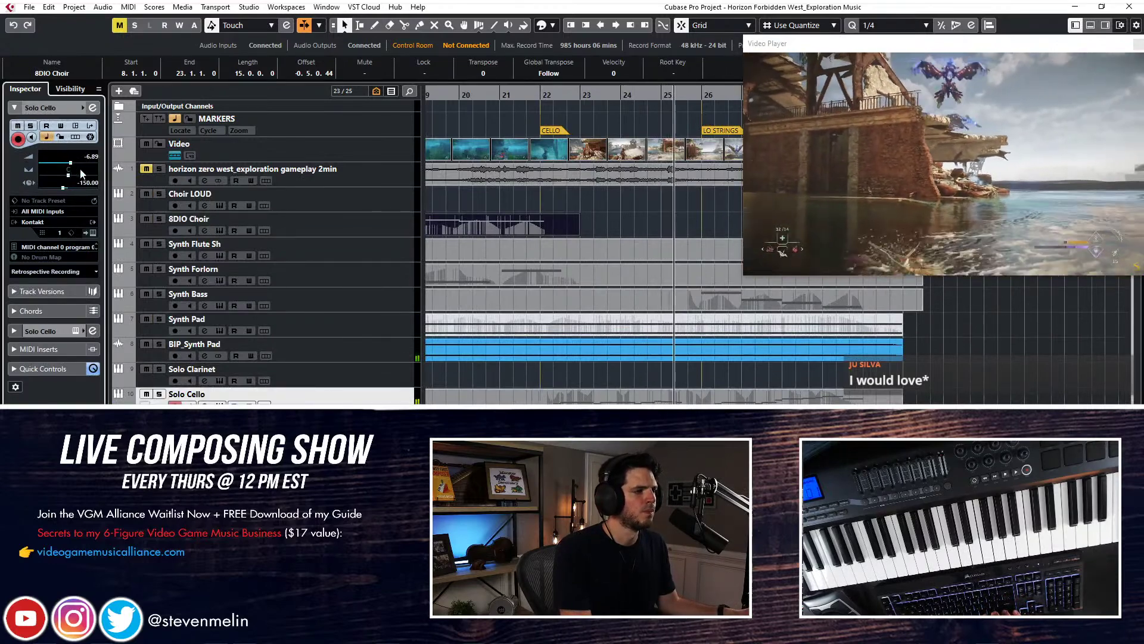
Select the 8DIO Choir track, perform over the ending, and insert the retrospective recording as a part starting at bar 22
click(299, 220)
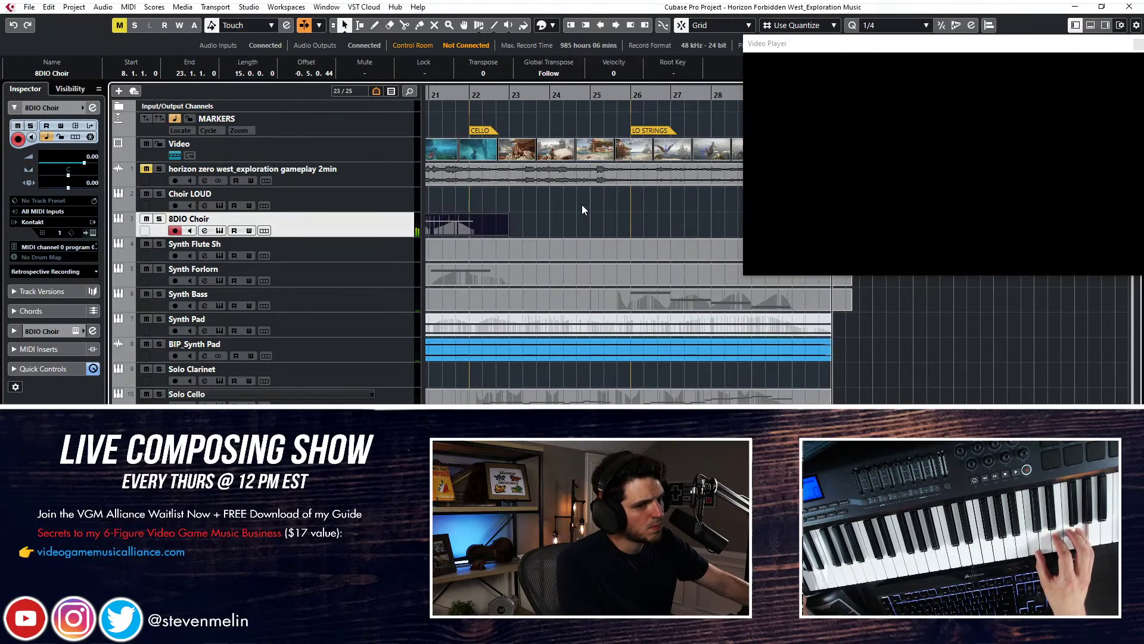
key(shift+KP_Multiply)
scroll(637, 195, right, 3)
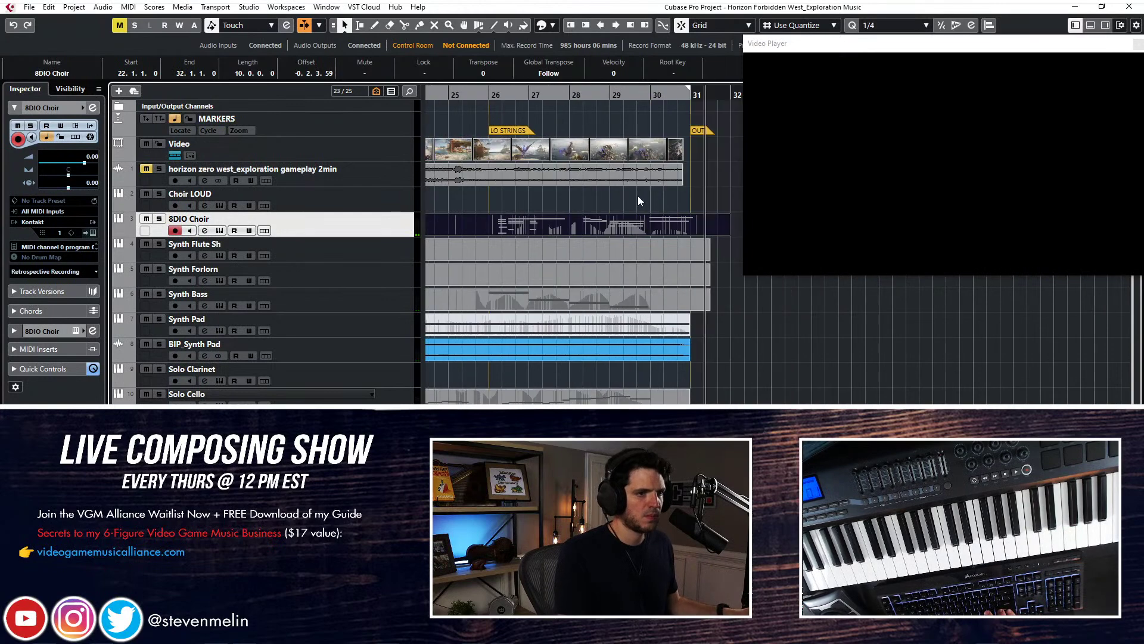
Replay from just before bar 26 and delete the newly recorded 8DIO Choir notes in bars 26 to 29, leaving the bar 30 notes
scroll(638, 196, left, 2)
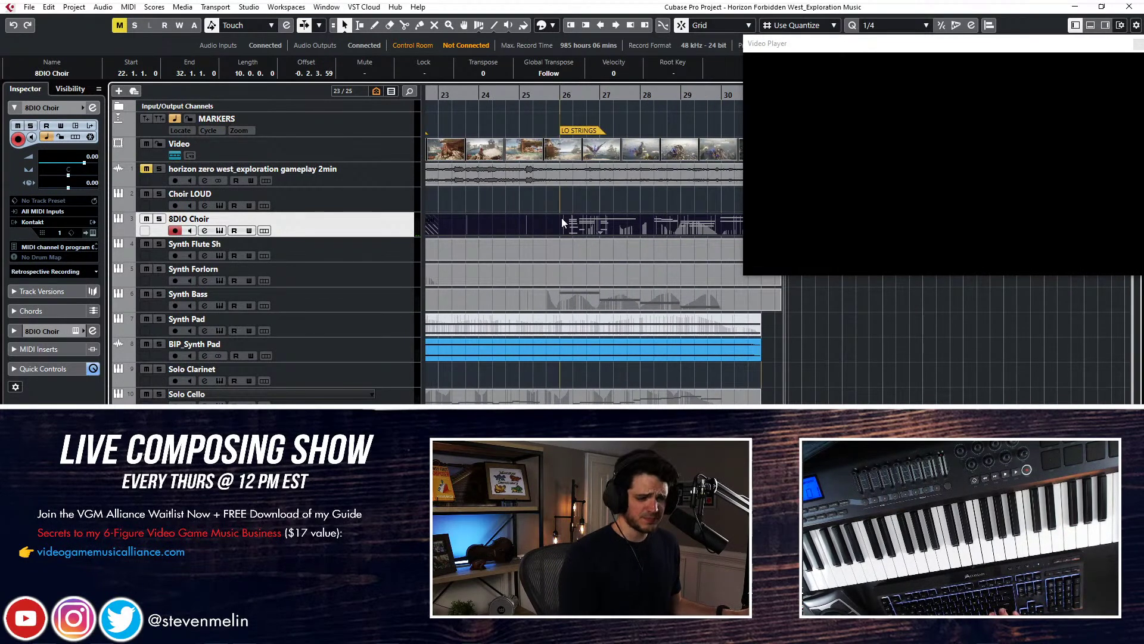
click(554, 95)
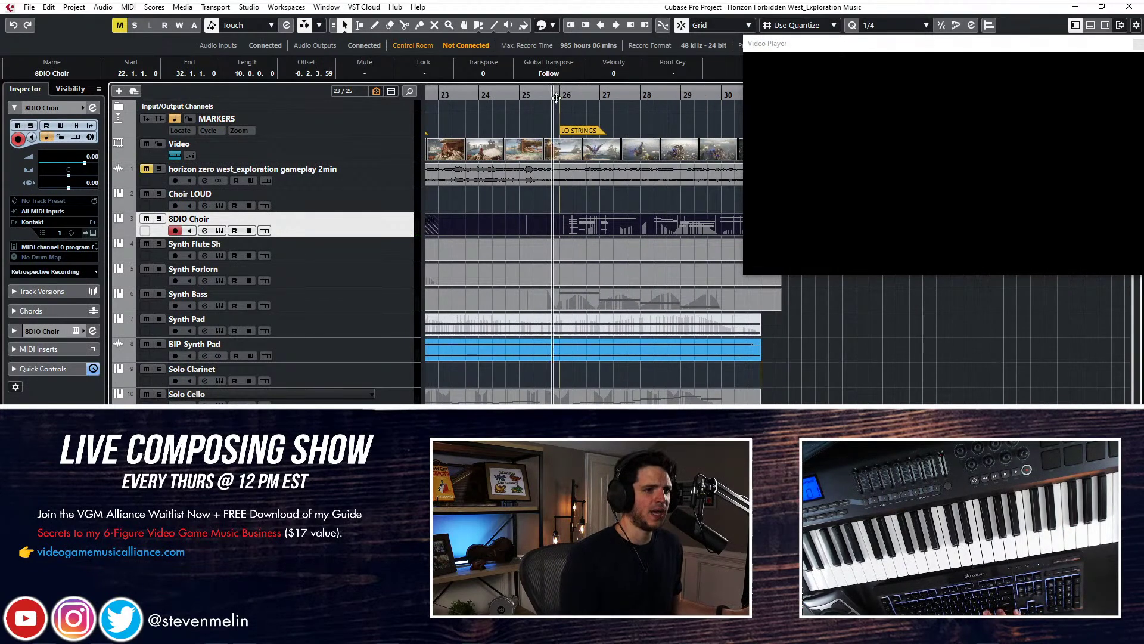
double_click(699, 216)
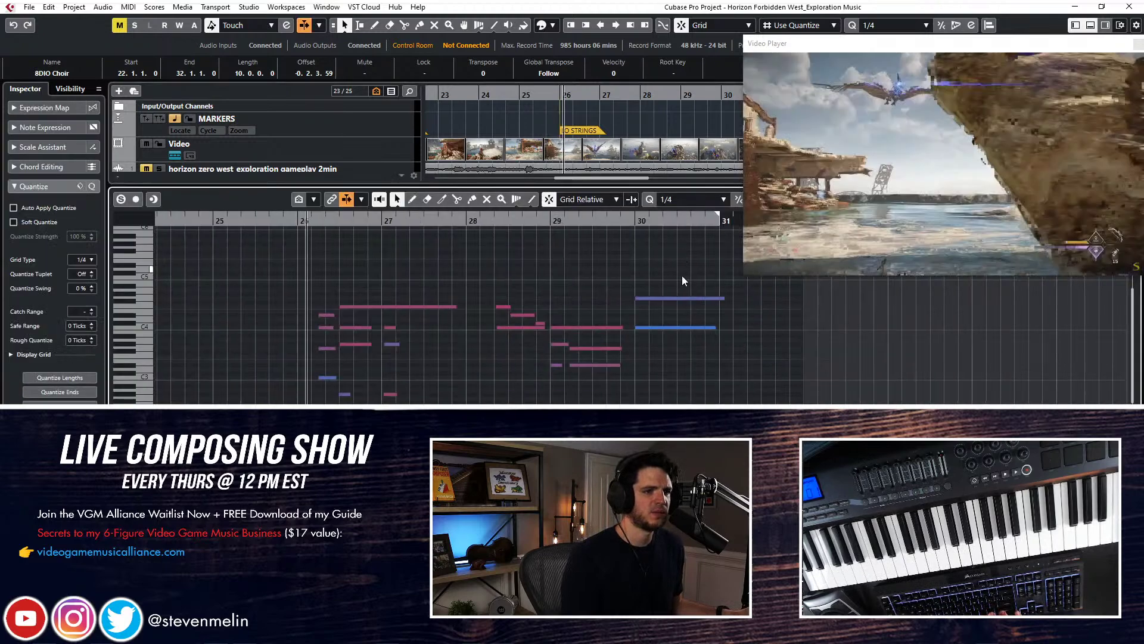
click(730, 377)
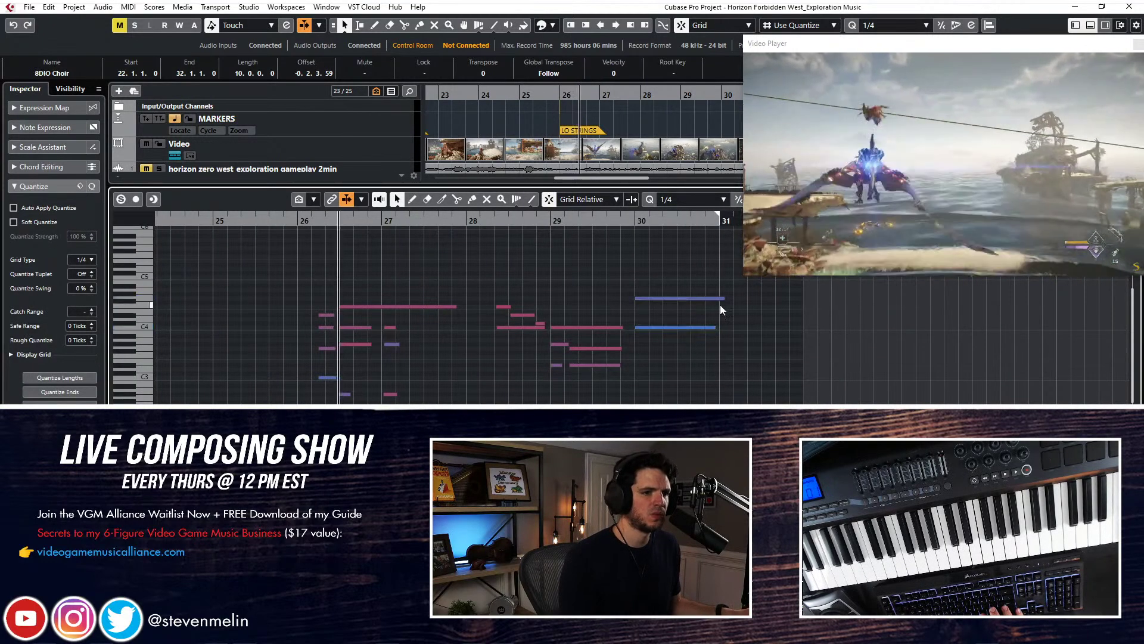
drag(285, 280, 603, 412)
key(Delete)
key(Return)
Split the 8DIO Choir part in the middle of bar 25 and at beat 6 of bar 29, and delete the middle section
key(space)
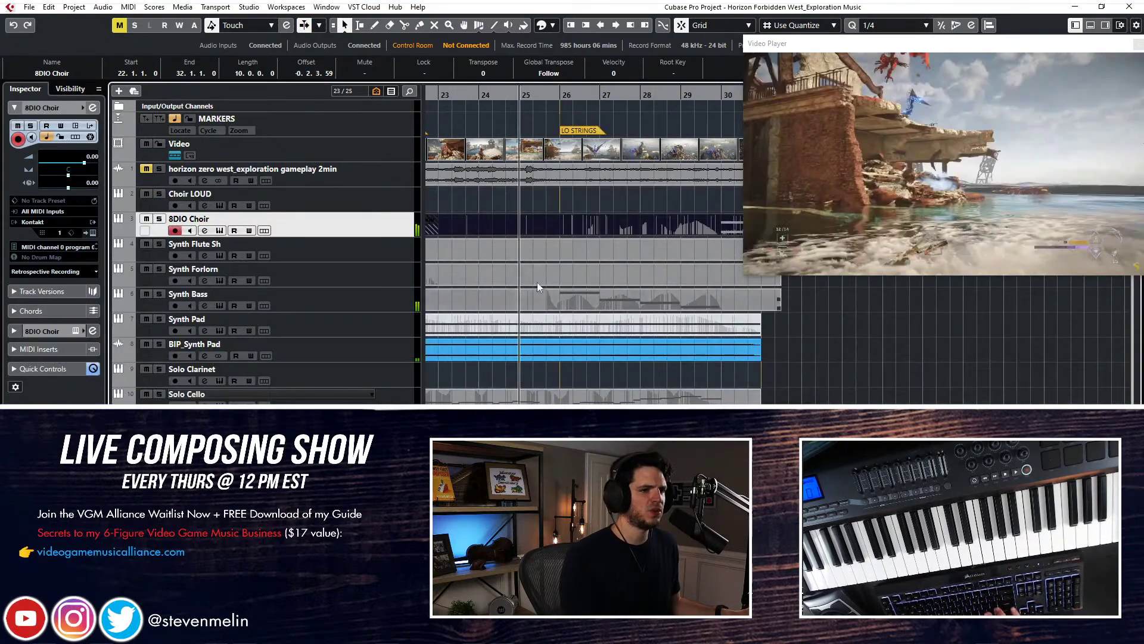
alt+click(539, 224)
alt+click(715, 225)
click(628, 222)
key(Delete)
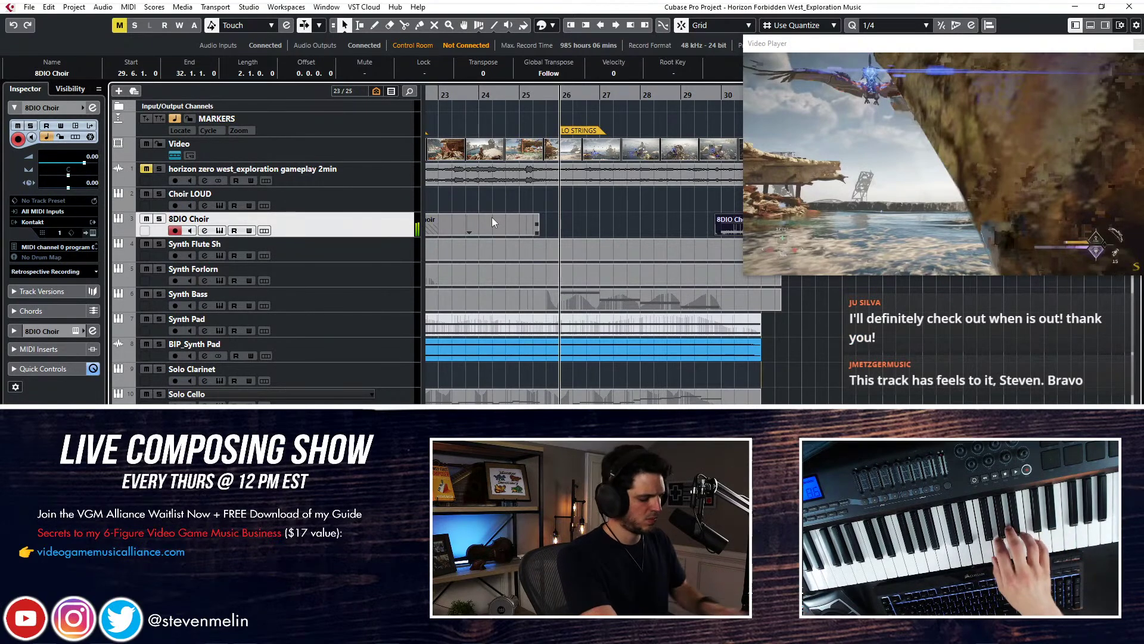
Restart playback from bar 25 and delete the empty Choir LOUD track
key(space)
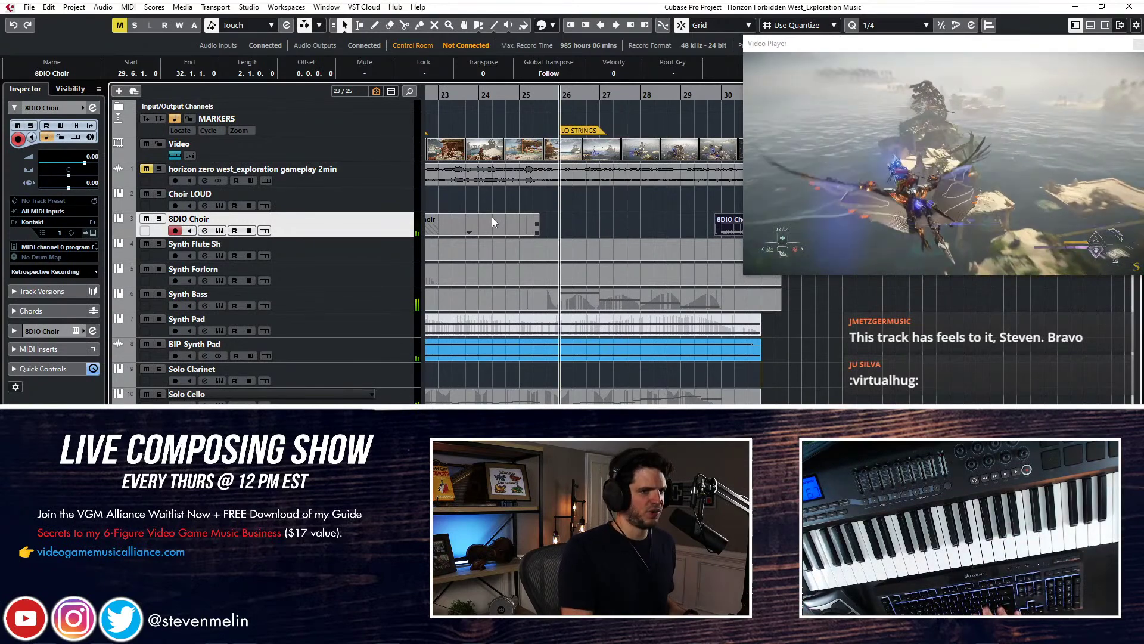
key(space)
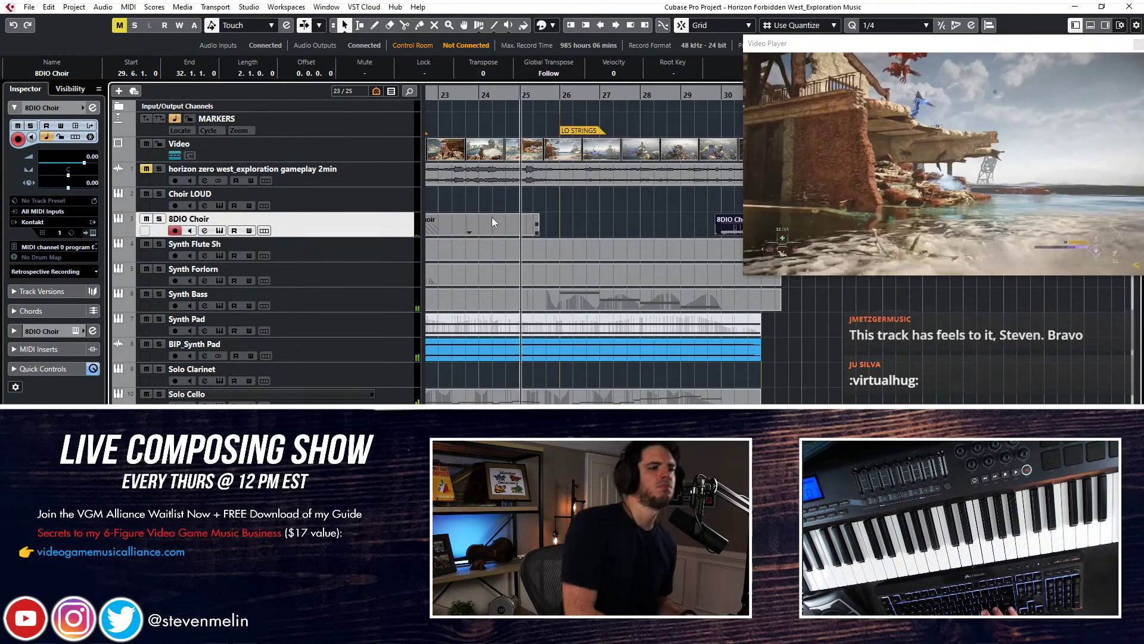
click(365, 210)
key(Delete)
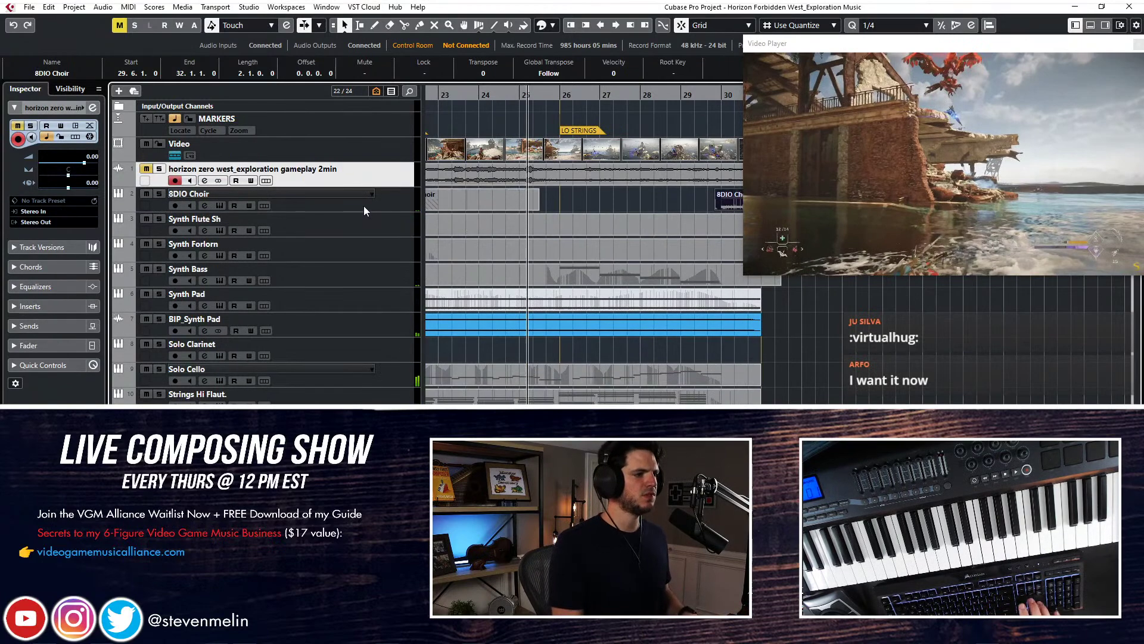
key(space)
key(space)
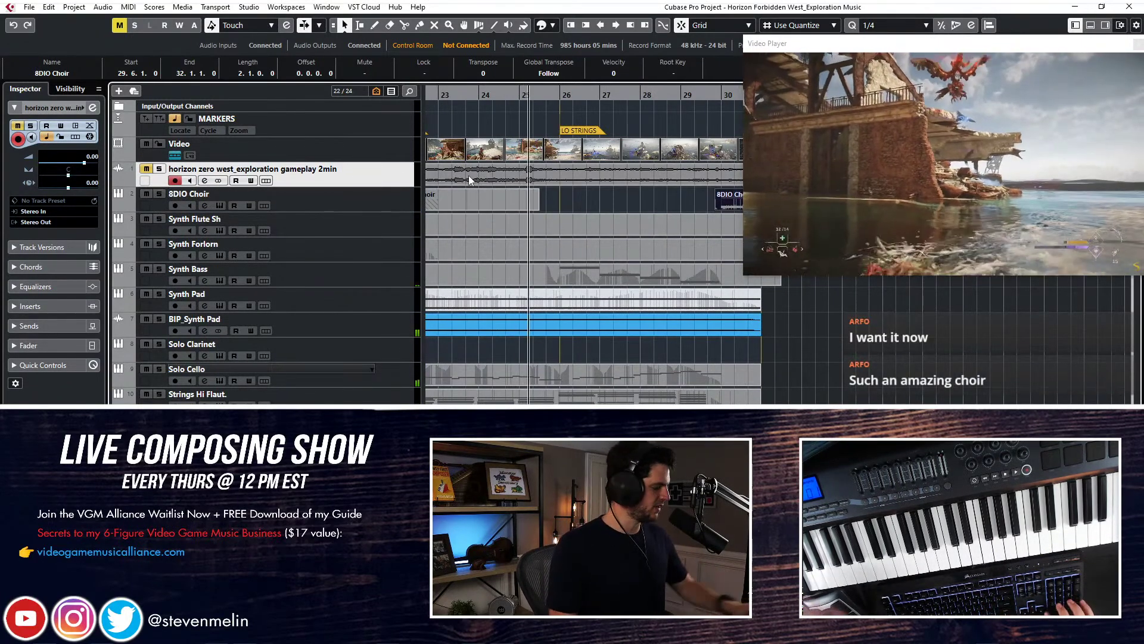
key(KP_Multiply)
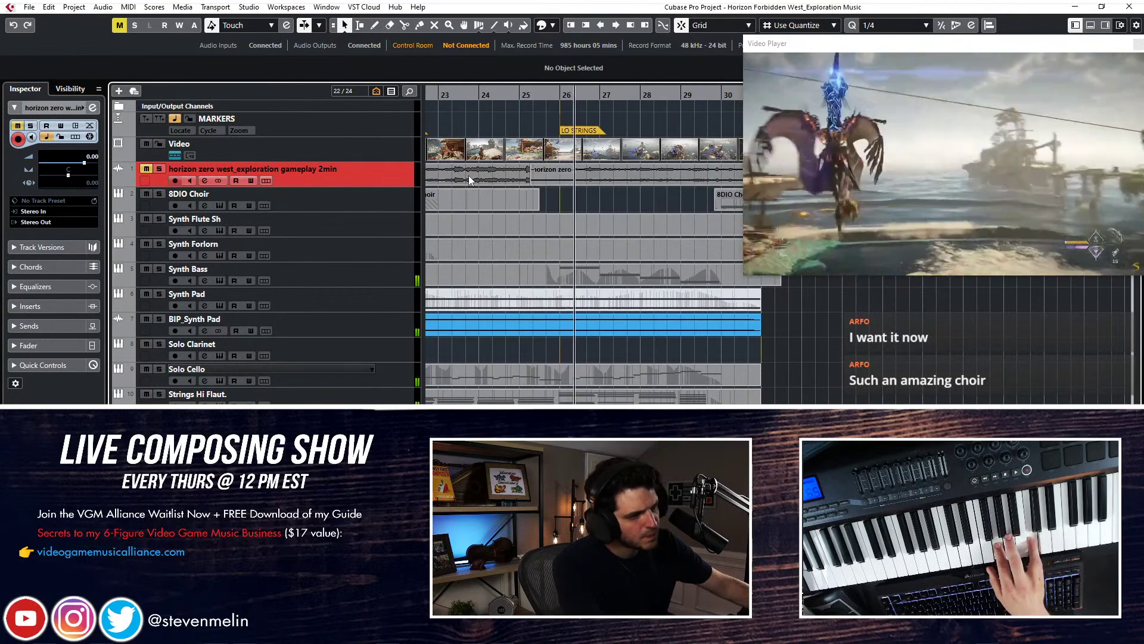
key(KP_Multiply)
key(space)
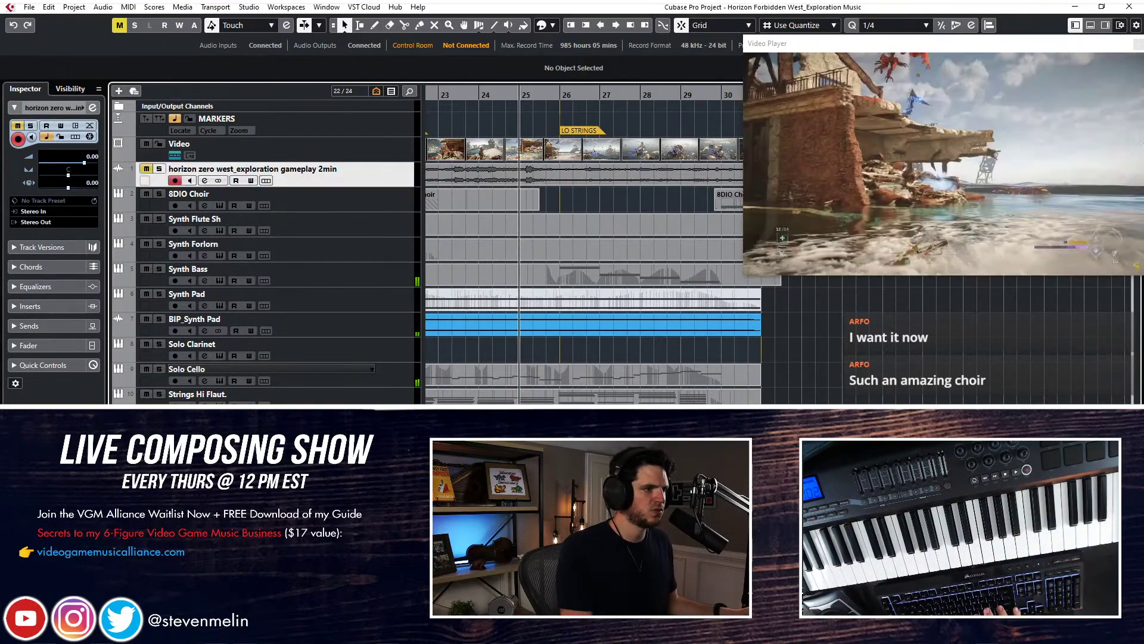
Select the 8DIO Choir track and try recording a choir take from bar 25
click(337, 196)
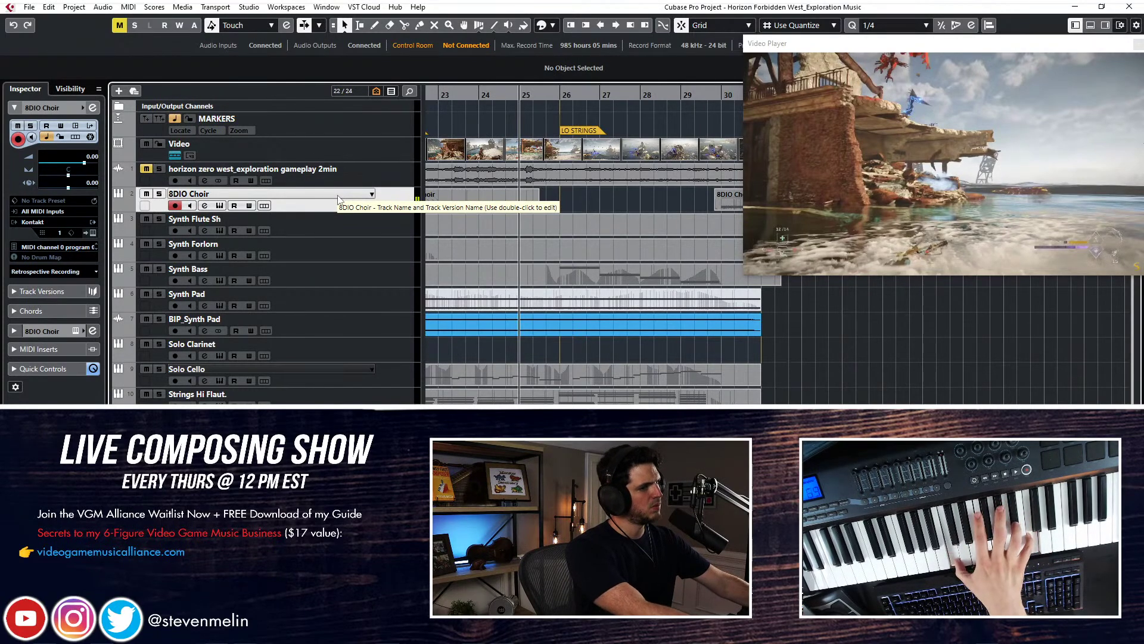
key(space)
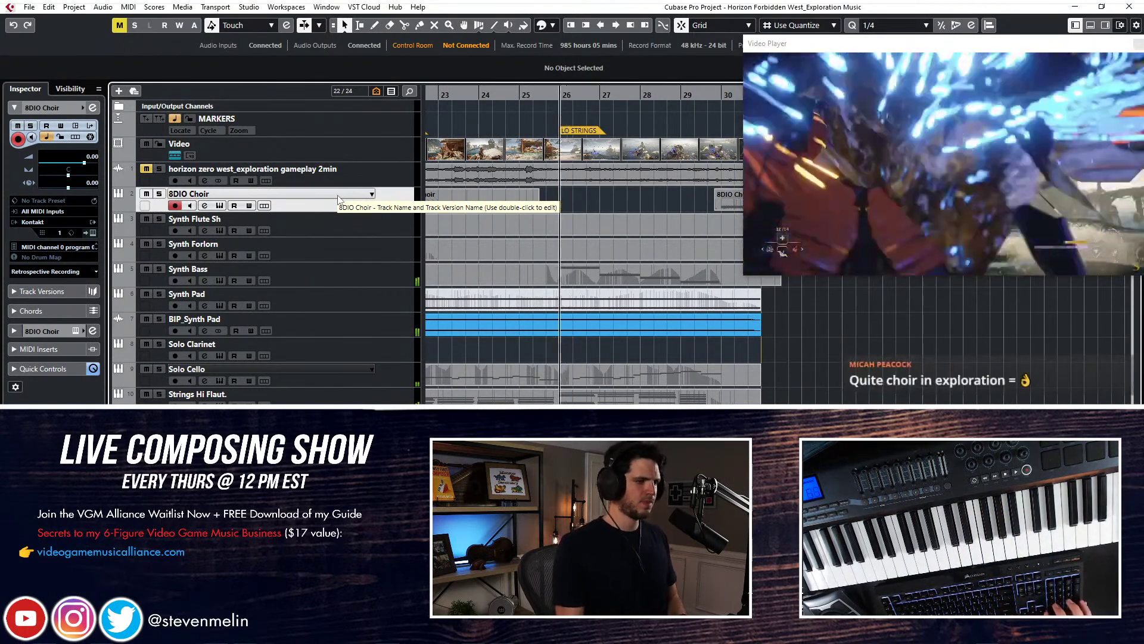
key(space)
key(KP_Multiply)
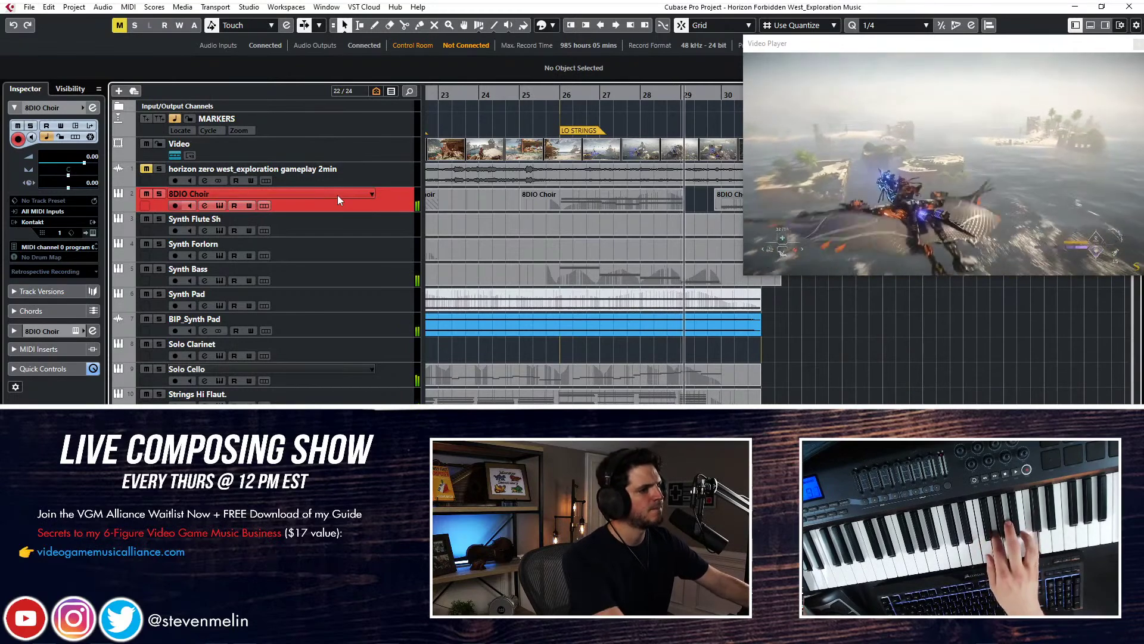
key(KP_Multiply)
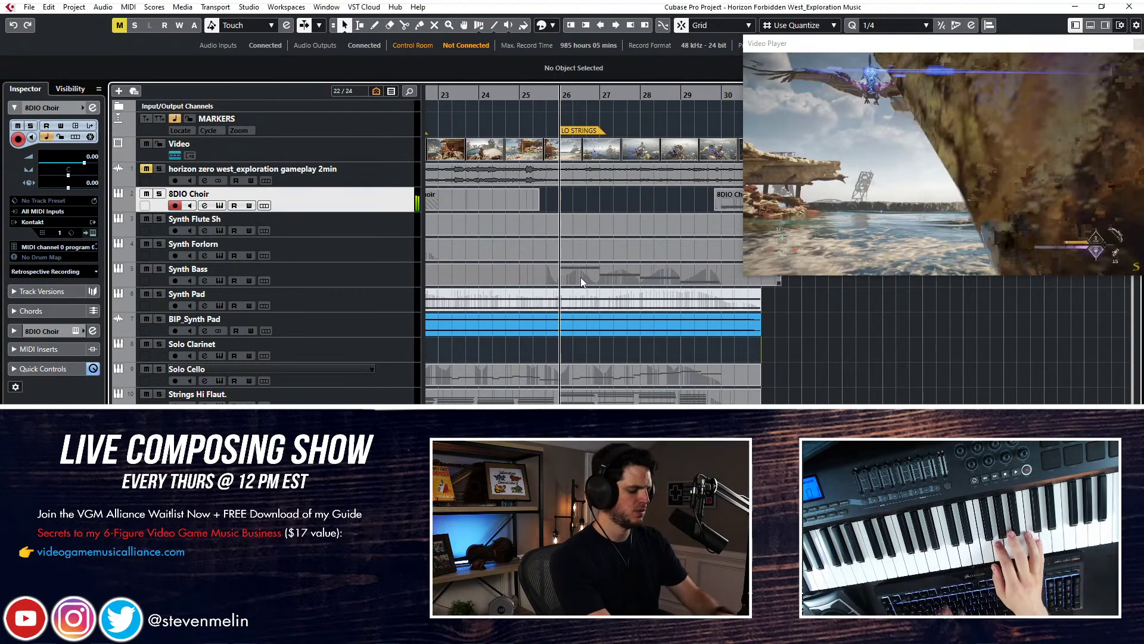
Try another 8DIO Choir take over bars 26 to 29, then discard it and return to bar 25
key(space)
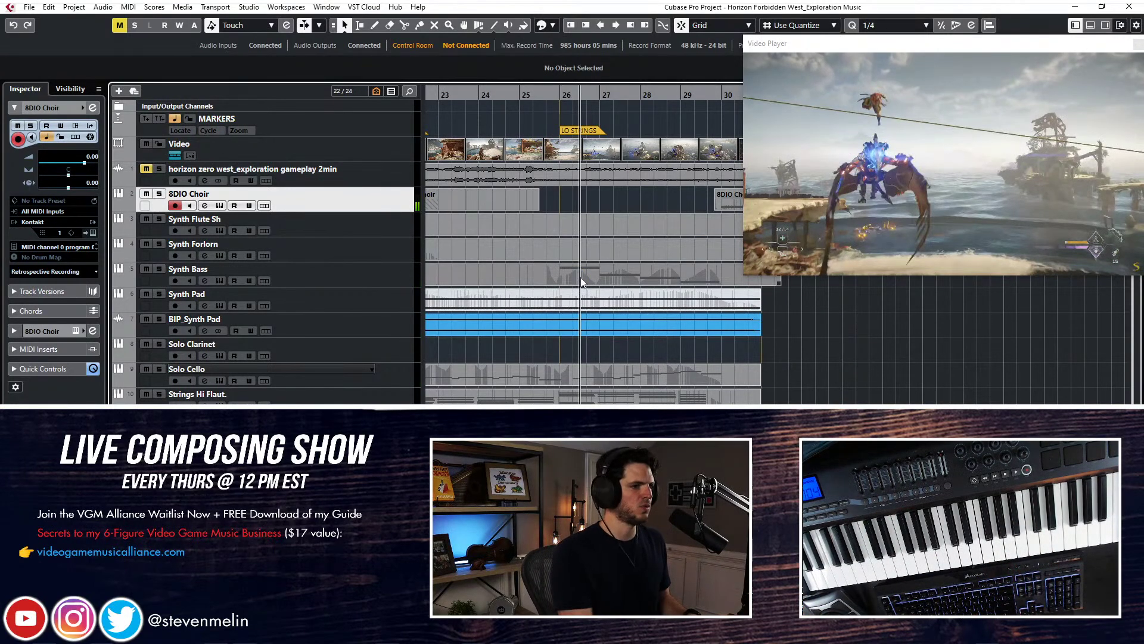
key(KP_Multiply)
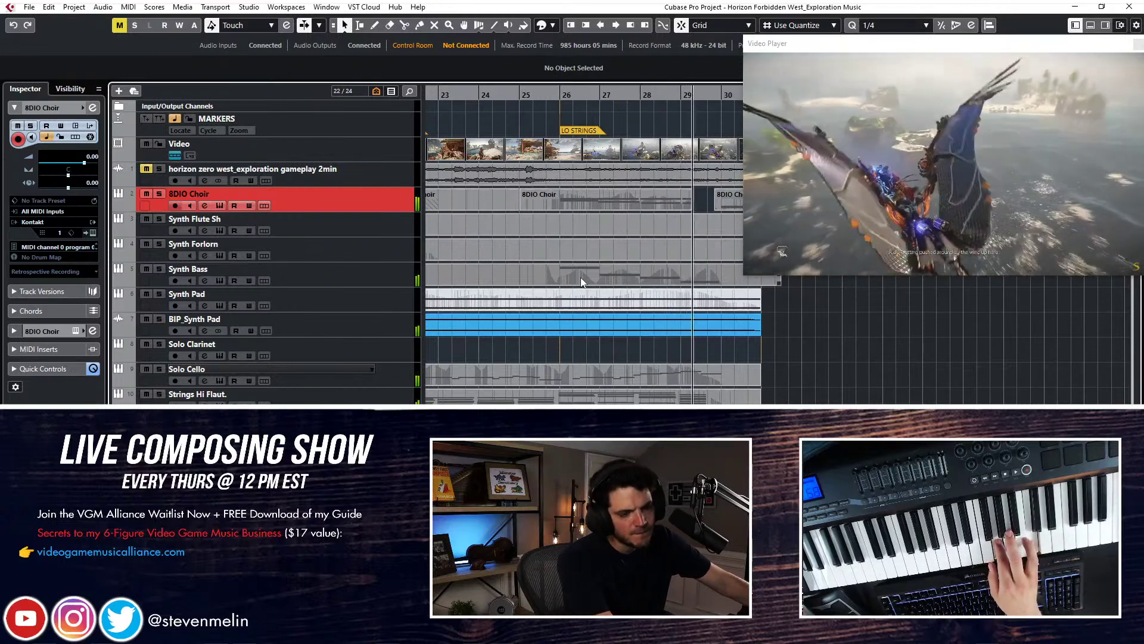
key(space)
key(KP_Subtract)
key(KP_Subtract)
key(KP_Subtract)
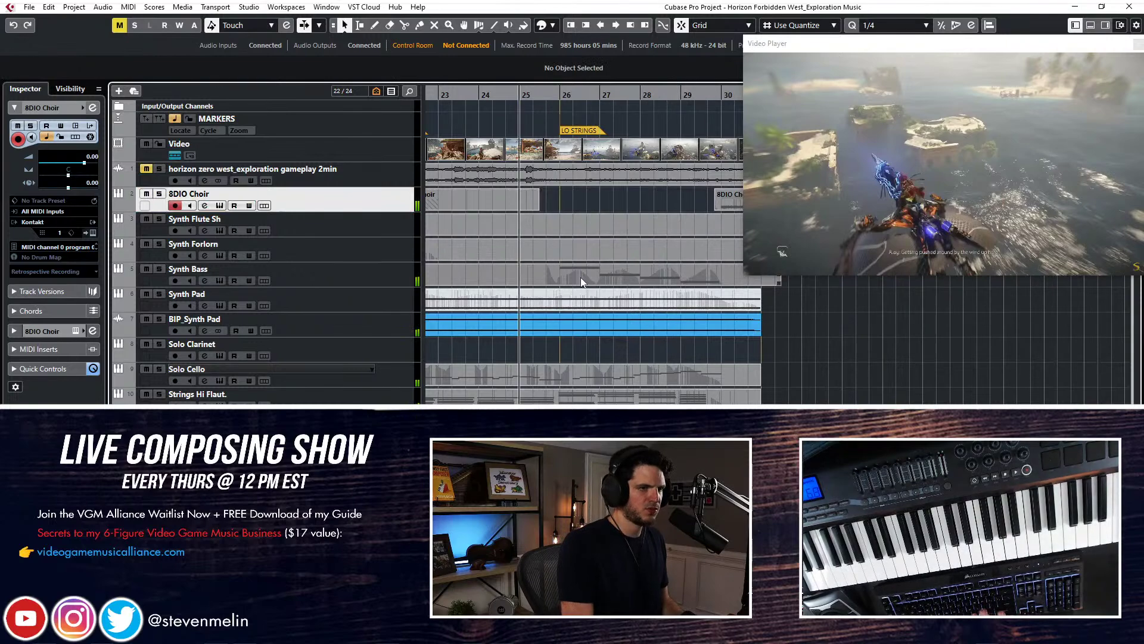
Record an 8DIO Choir take from bar 25 through bar 30 and glue it to the neighbouring choir parts
key(space)
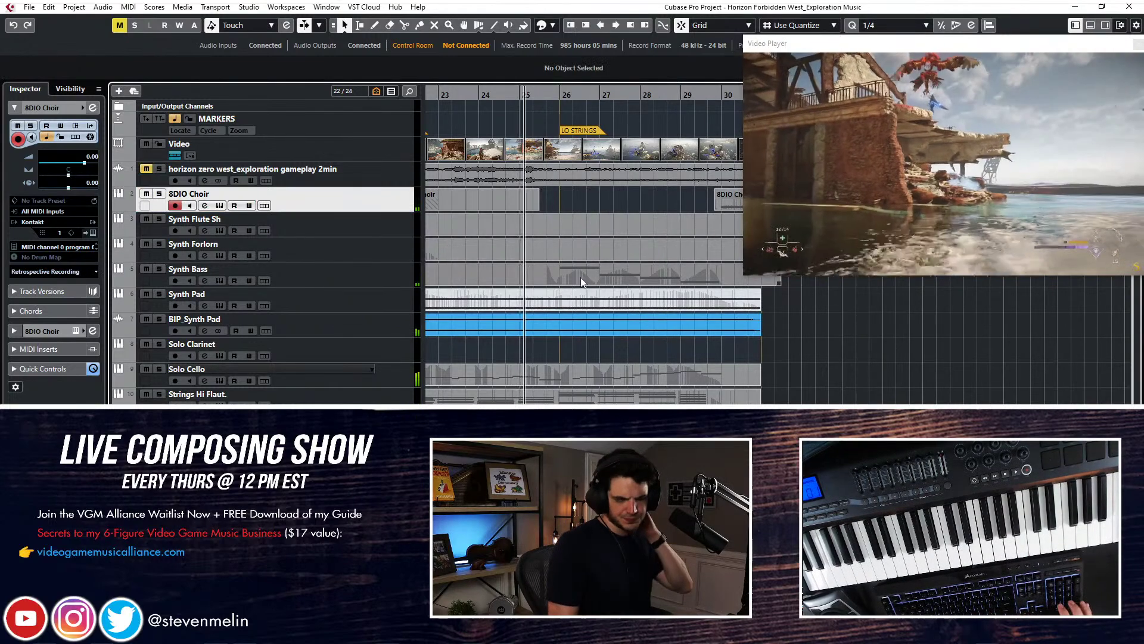
key(KP_Multiply)
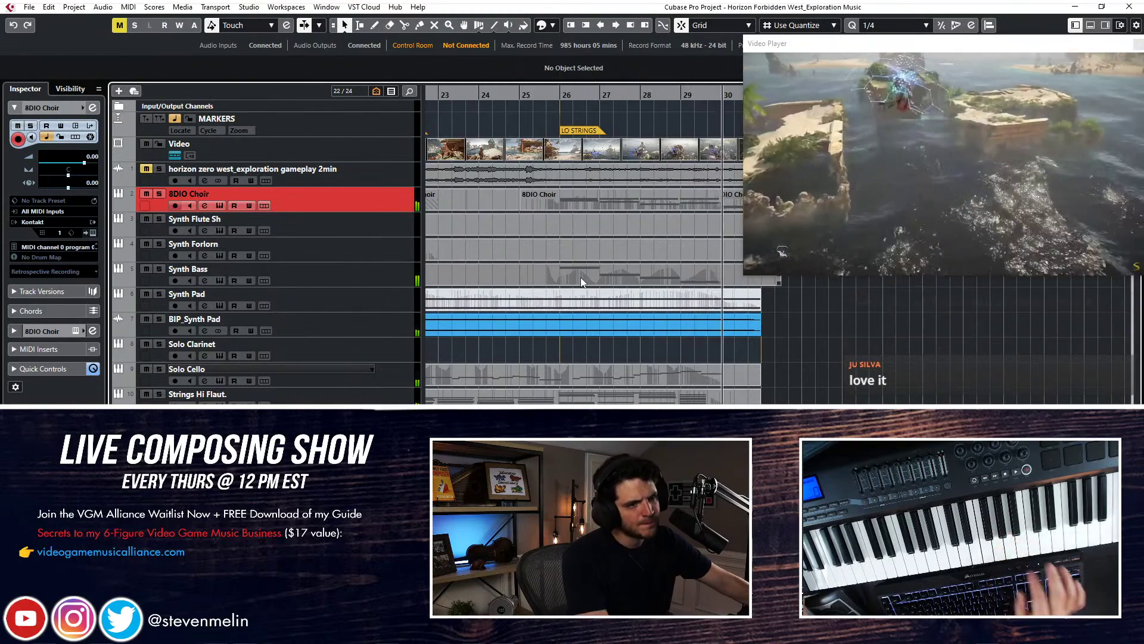
key(space)
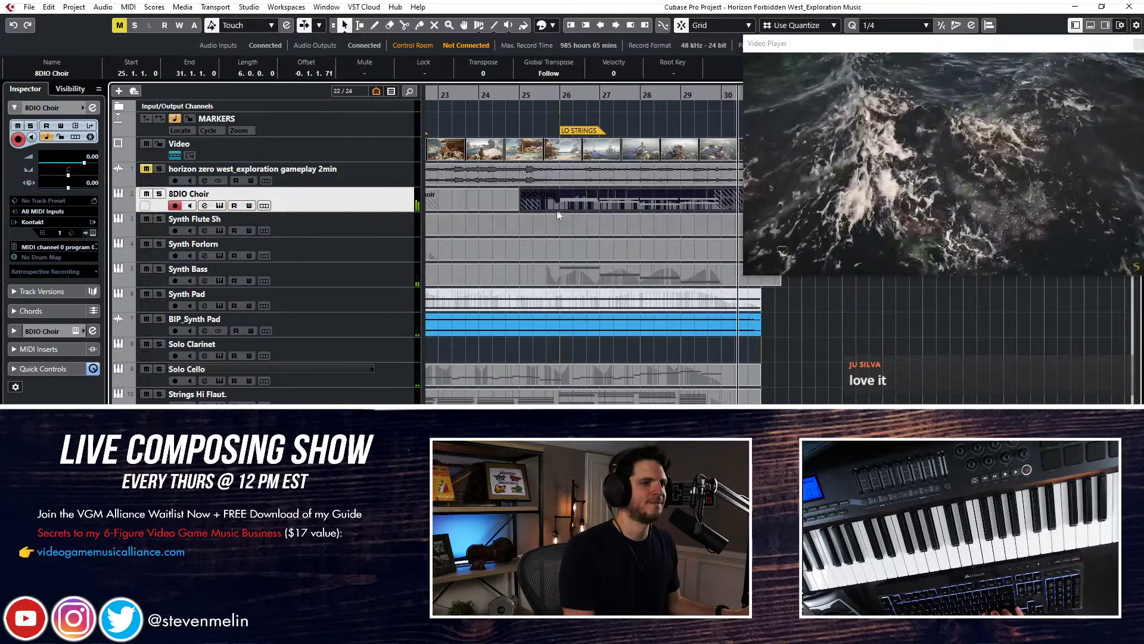
key(4)
click(527, 191)
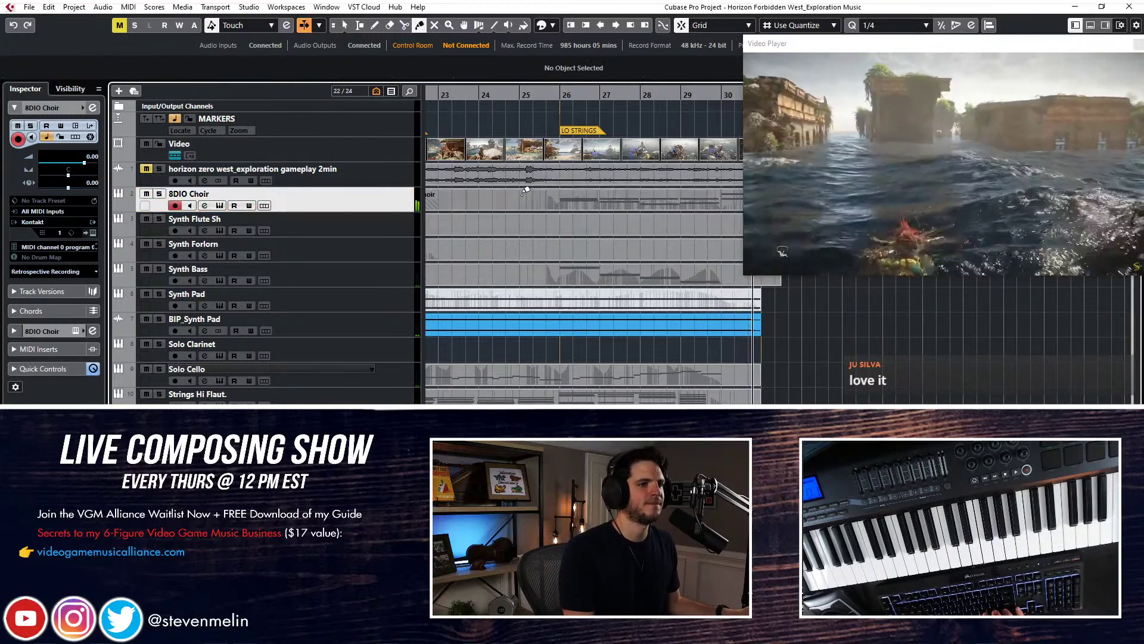
Open the glued 8DIO Choir part, align the note lengths to the bar lines, and lower the velocities of the notes in bars 26 to 29
key(1)
double_click(528, 191)
scroll(552, 298, right, 4)
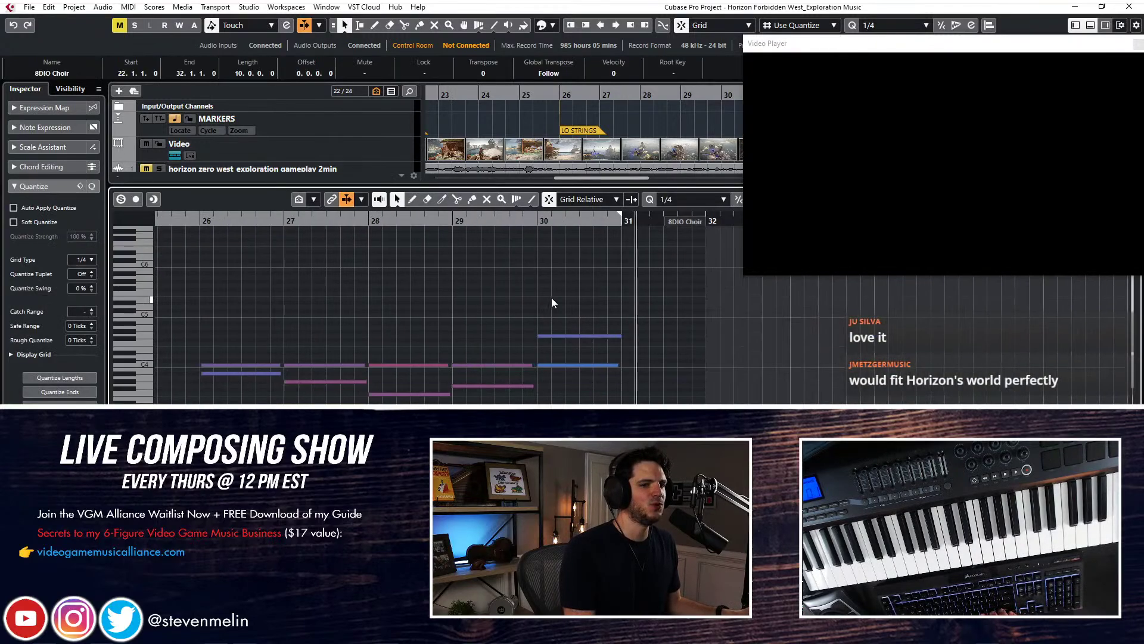
scroll(357, 334, left, 1)
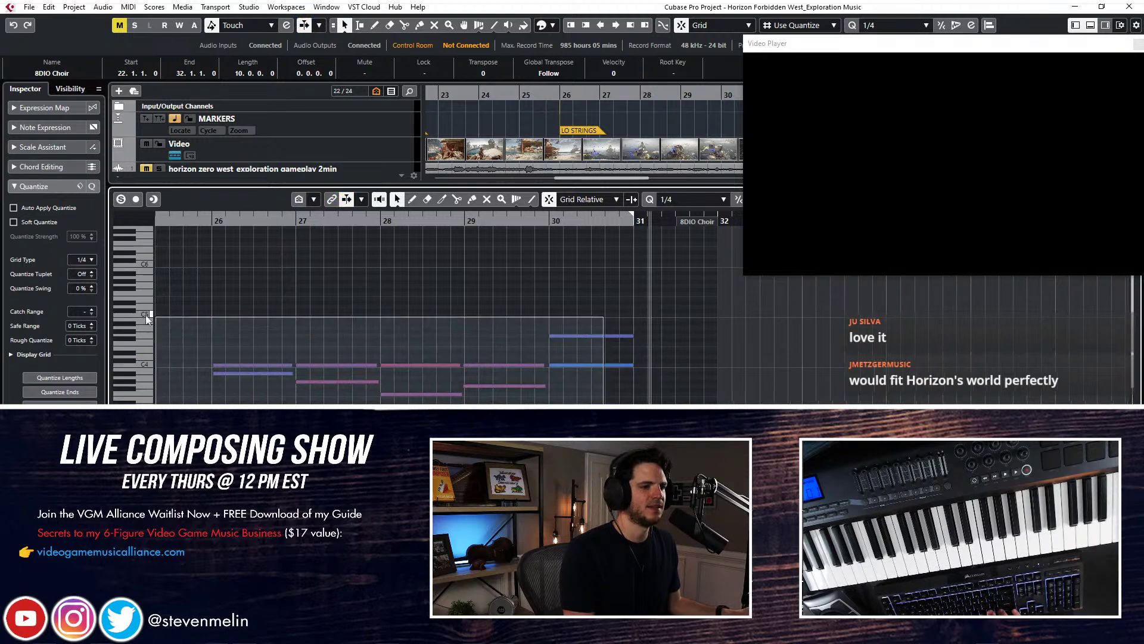
click(167, 287)
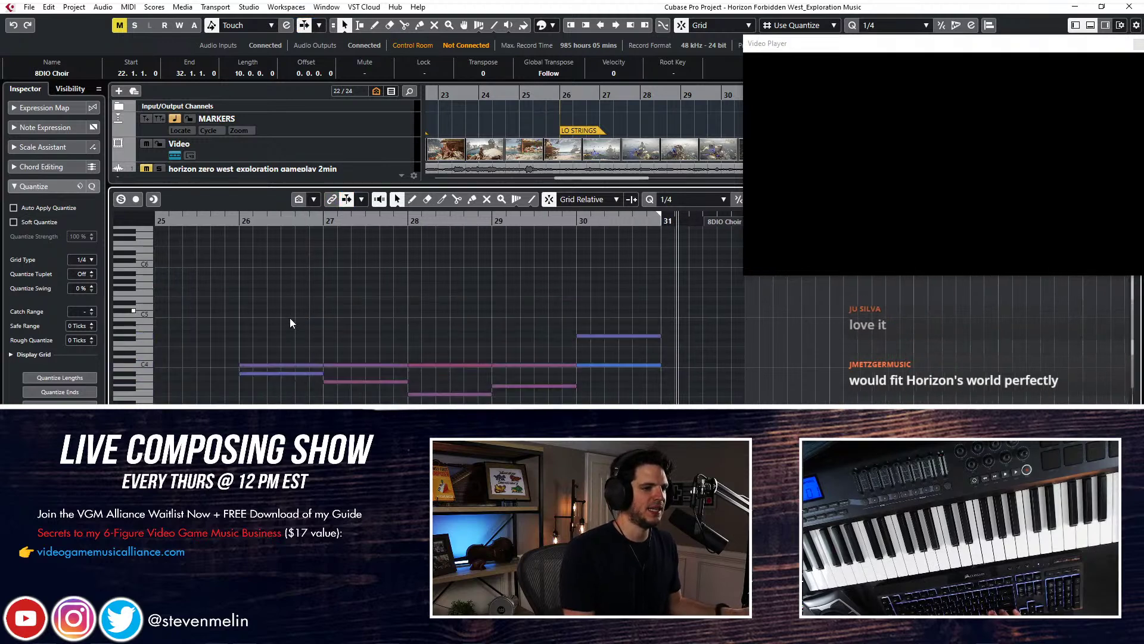
drag(289, 317, 547, 385)
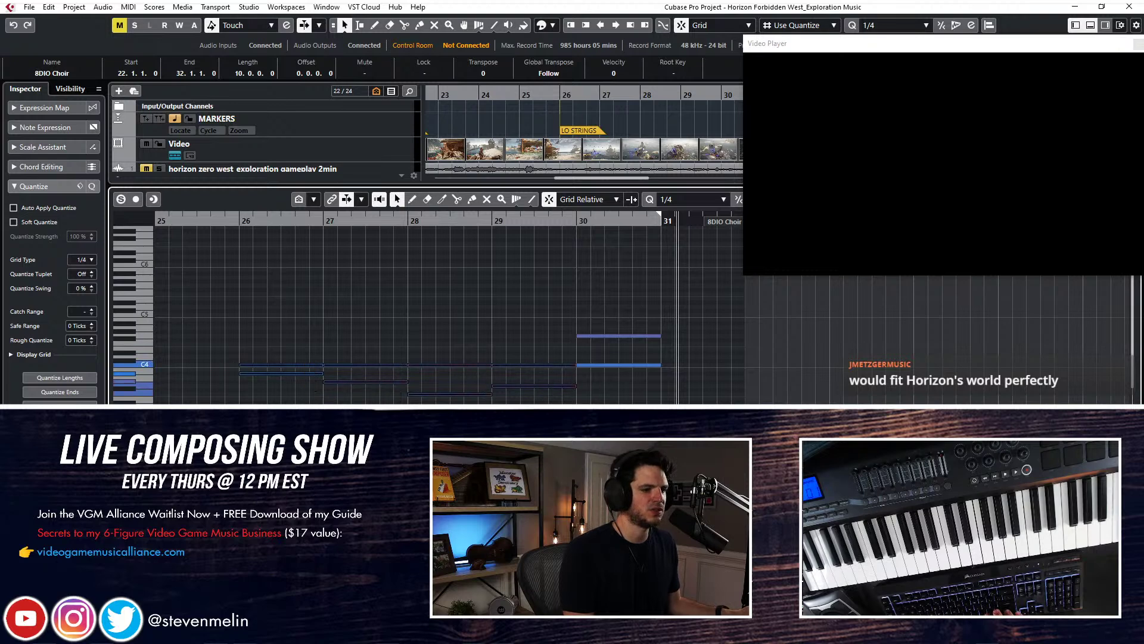
key(ctrl+shift+a)
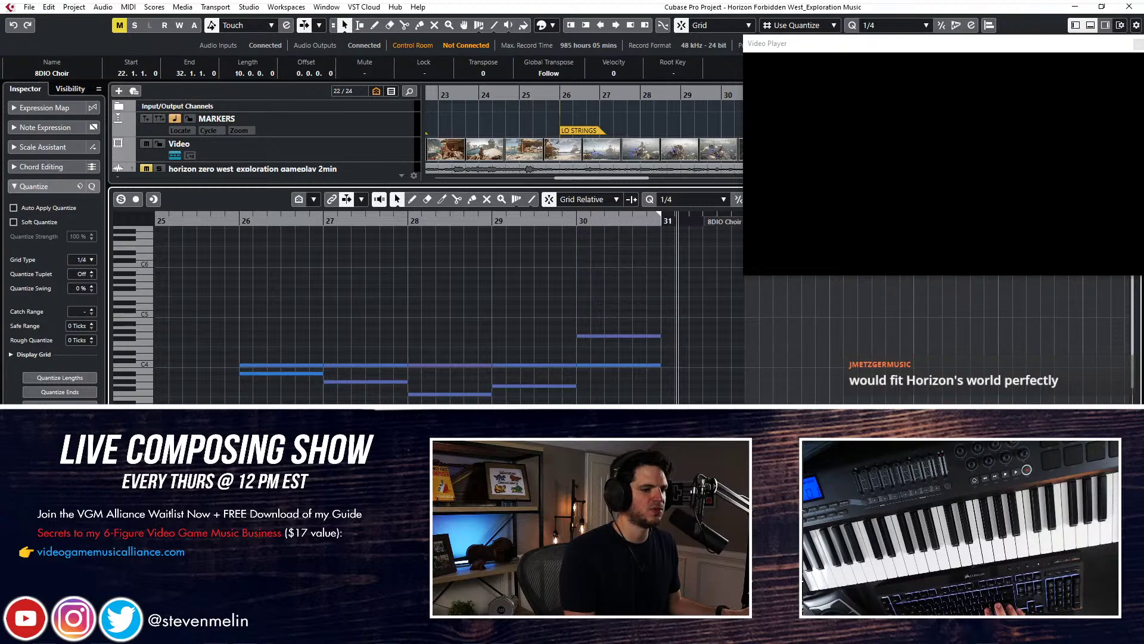
key(ctrl+e)
click(520, 343)
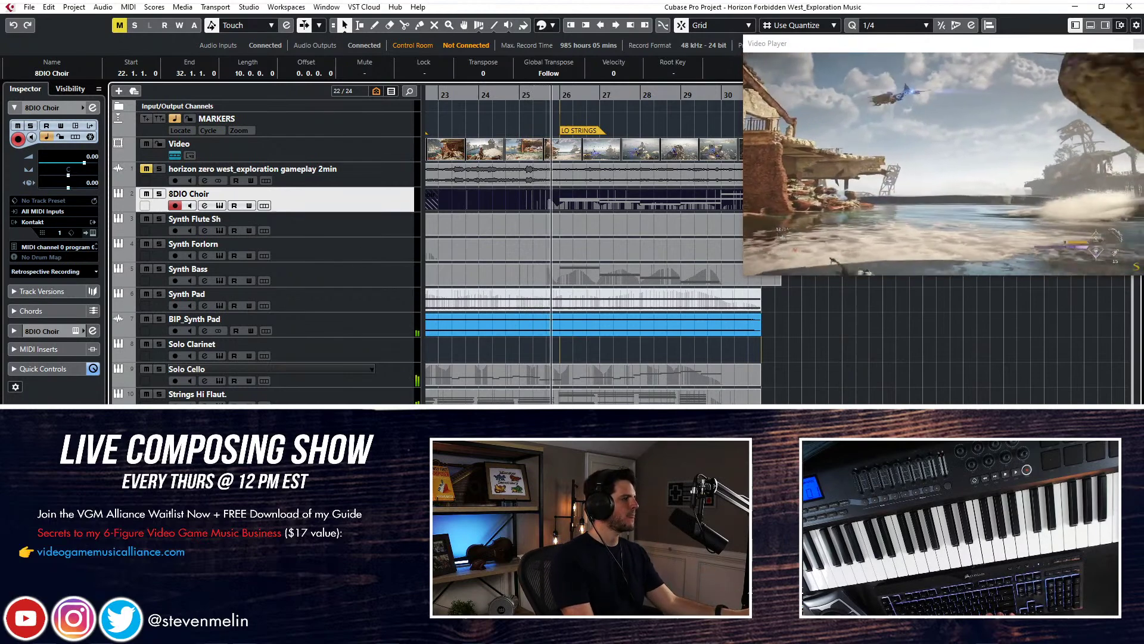
Insert the S1 Imager Stereo effect on the 8DIO Choir mixer channel
key(F3)
click(262, 135)
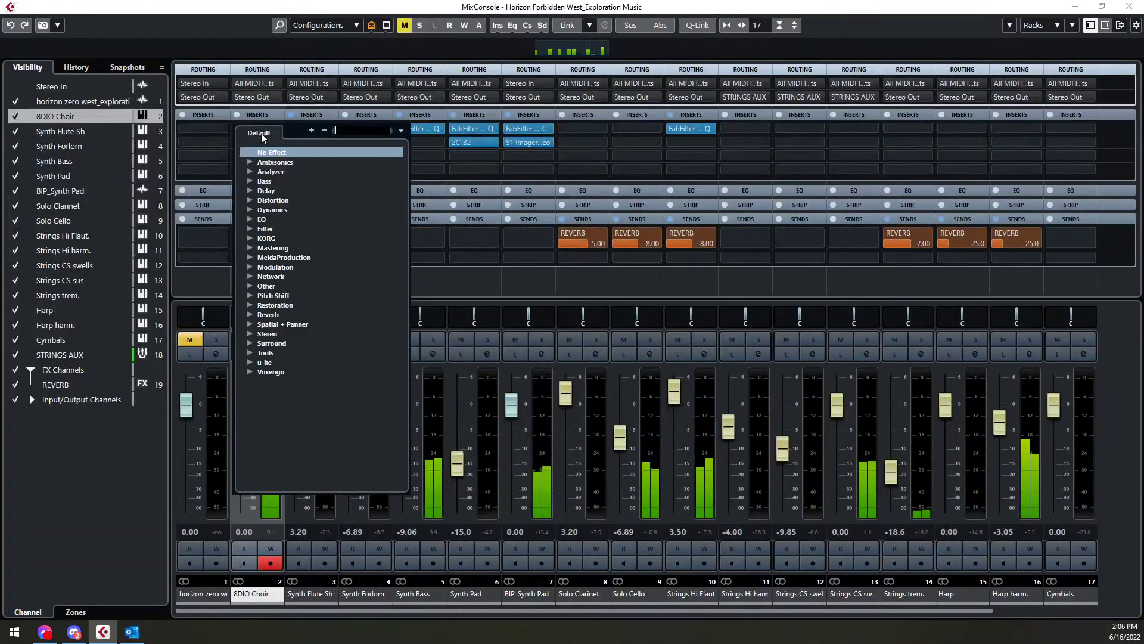
key(Escape)
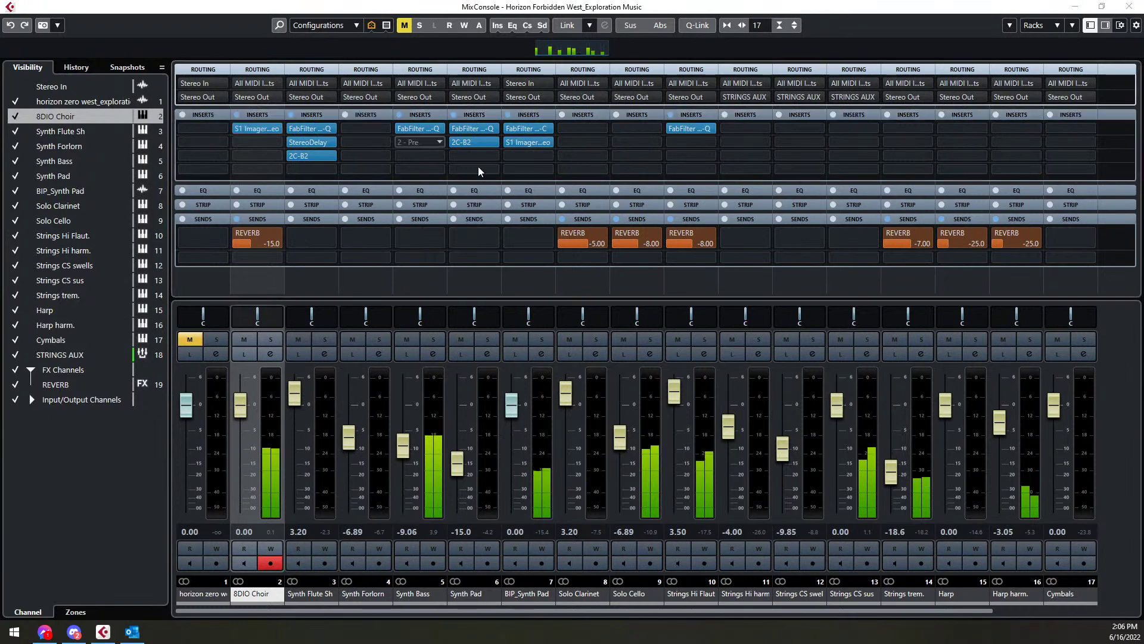
drag(621, 193, 480, 150)
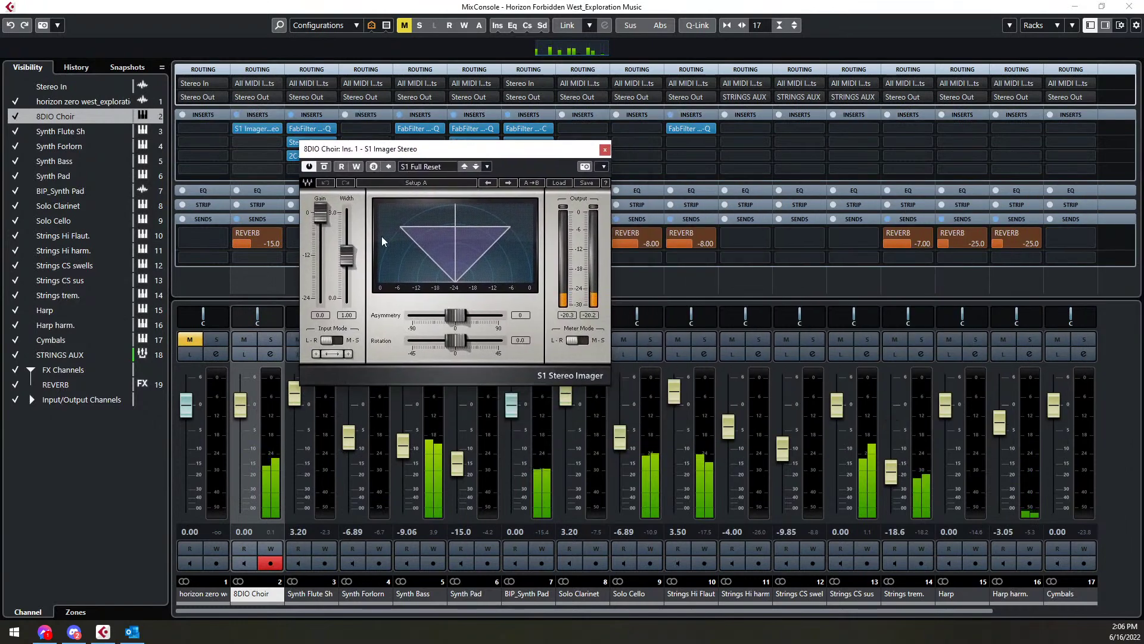
Set the choir imager's width to 1.96, keep the 8DIO Choir fader at 0.00, and close the plug-in
mouse_move(346, 260)
mouse_down()
mouse_move(347, 220)
mouse_move(347, 304)
mouse_move(347, 238)
mouse_up()
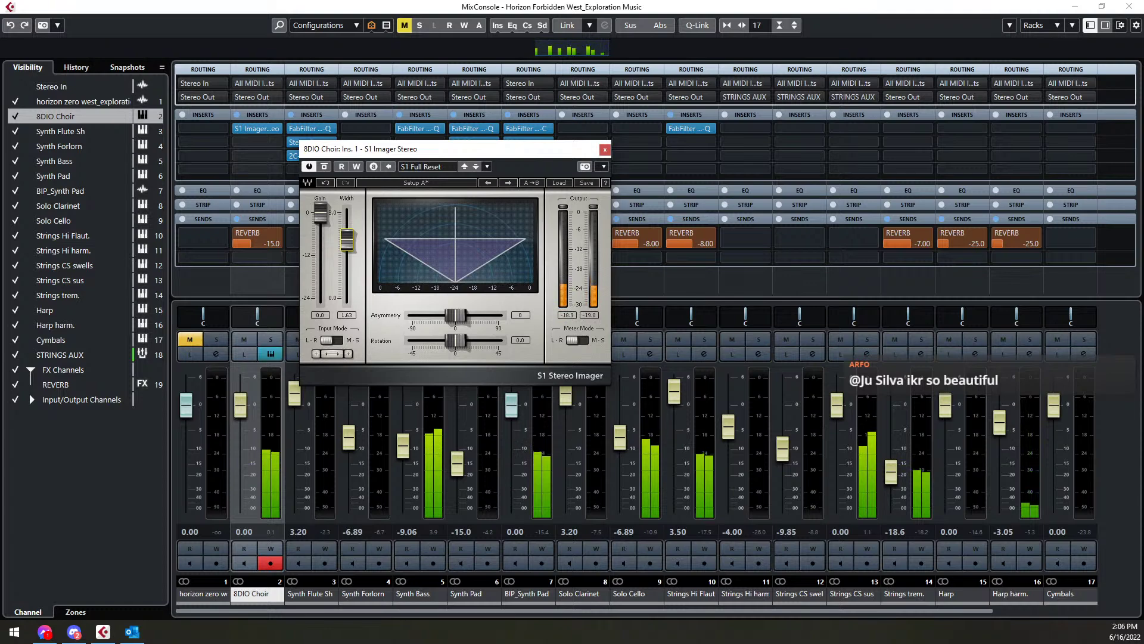
drag(240, 405, 240, 408)
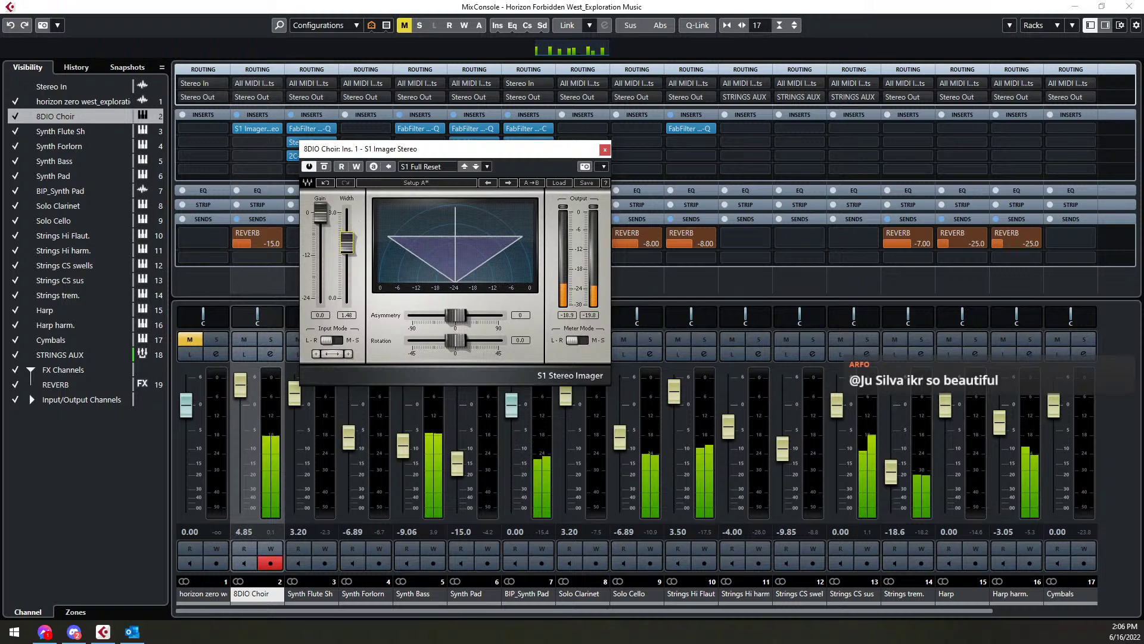
drag(346, 240, 346, 232)
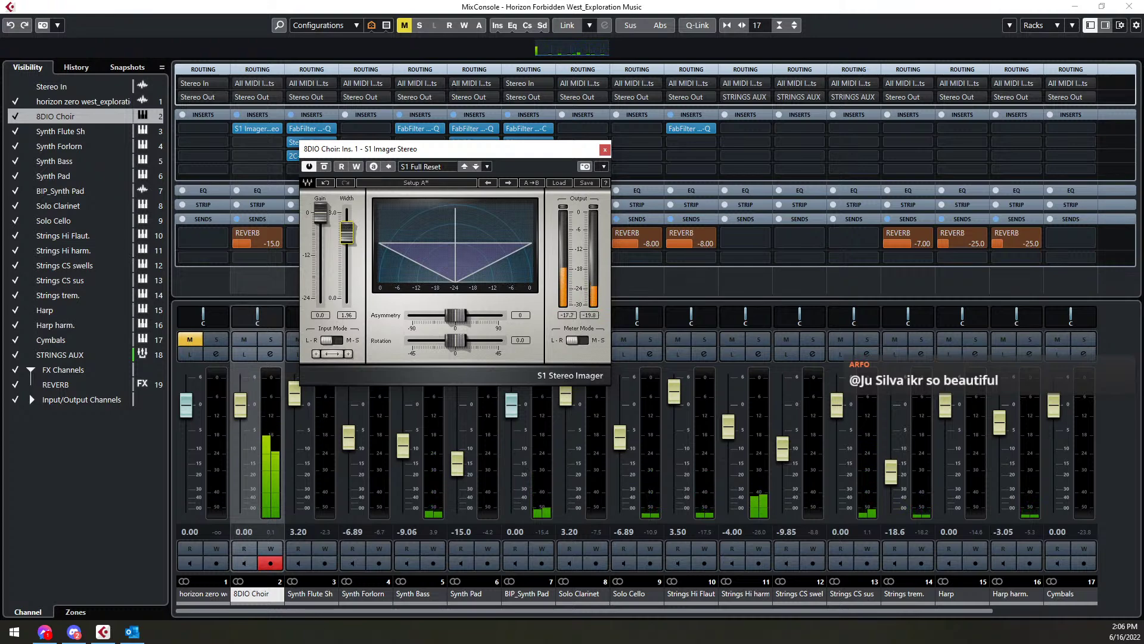
click(604, 151)
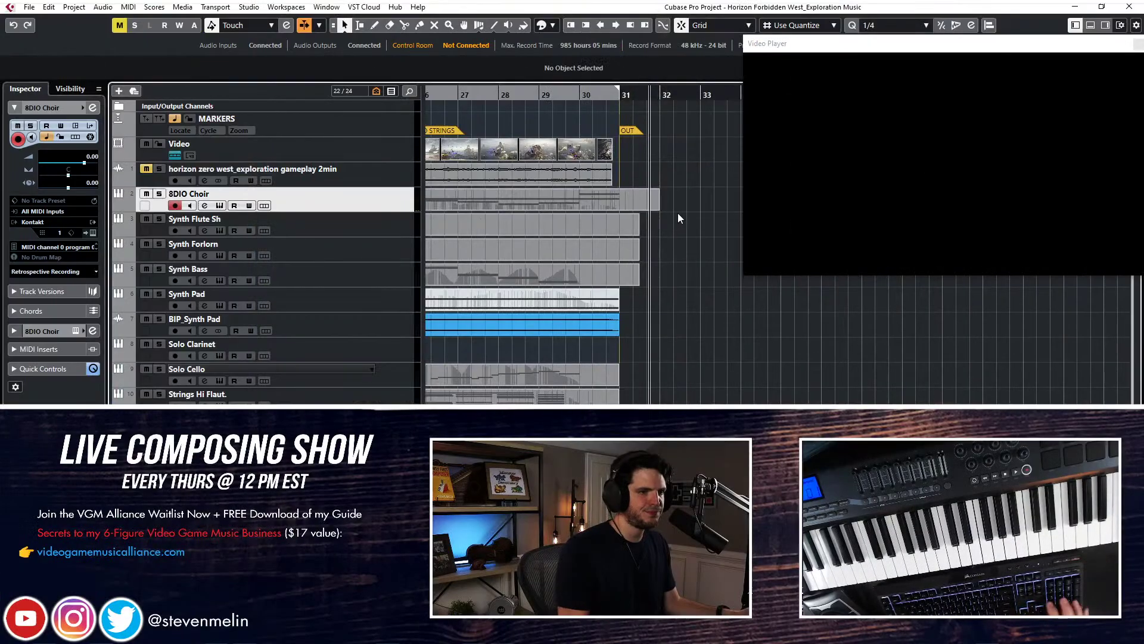
Return to the cue's opening and record an 8DIO Choir part starting at bar 3 and ending at bar 10
key(KP_1)
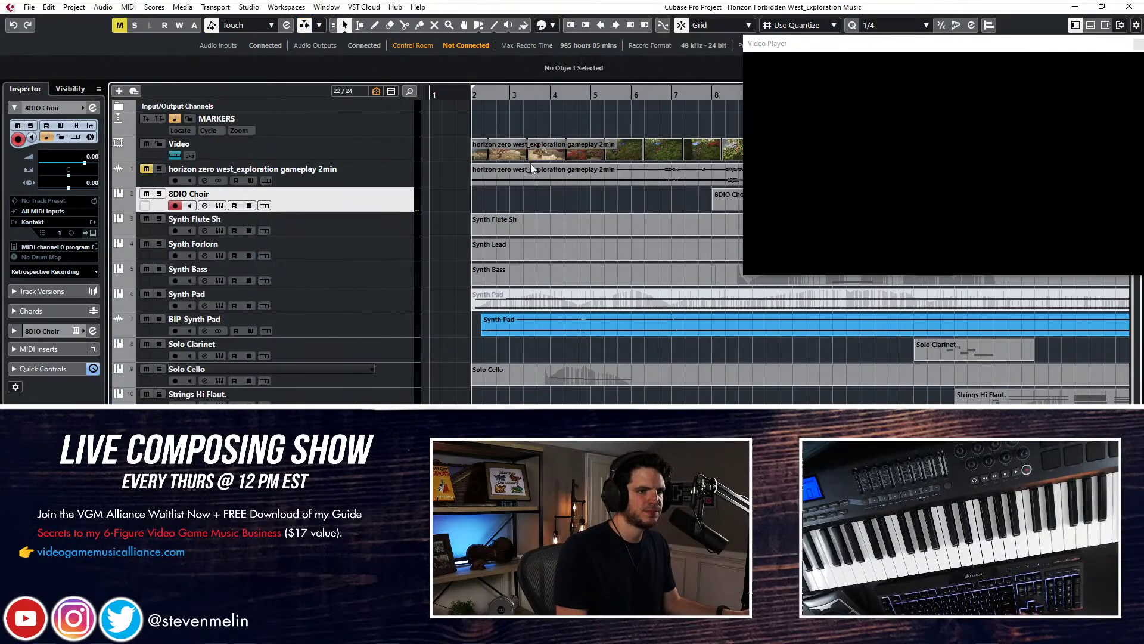
scroll(508, 187, right, 5)
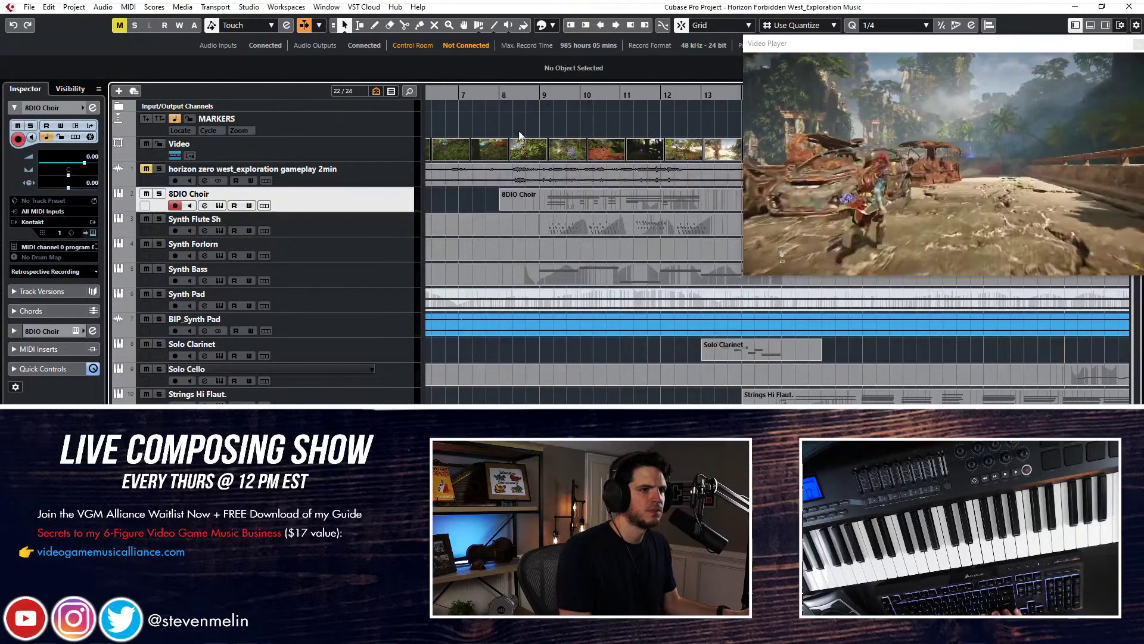
scroll(513, 131, left, 4)
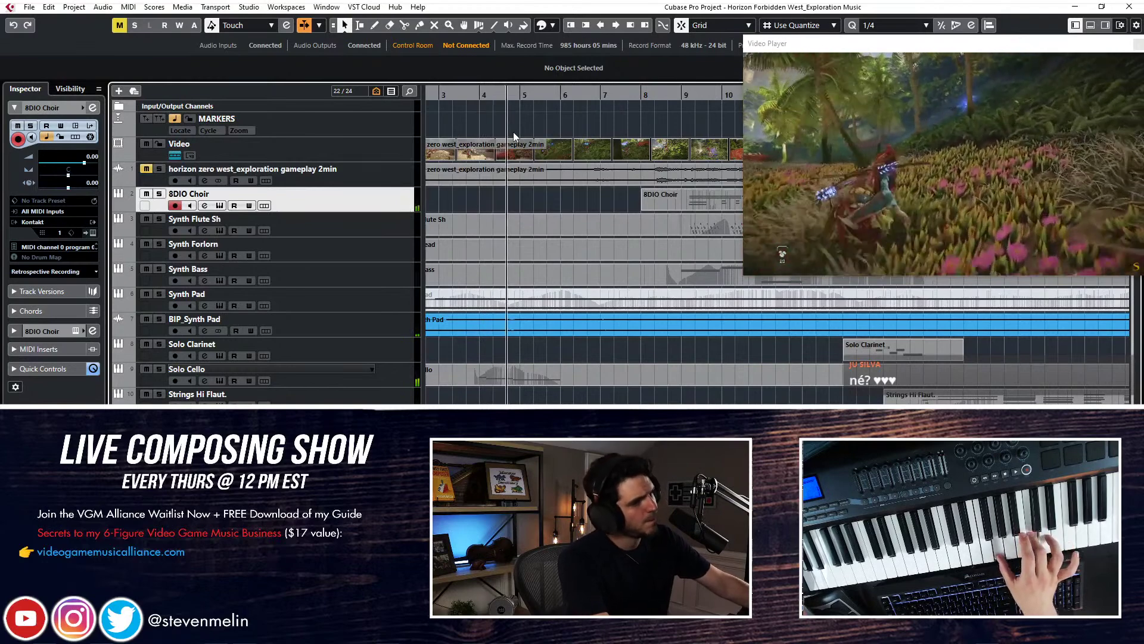
key(space)
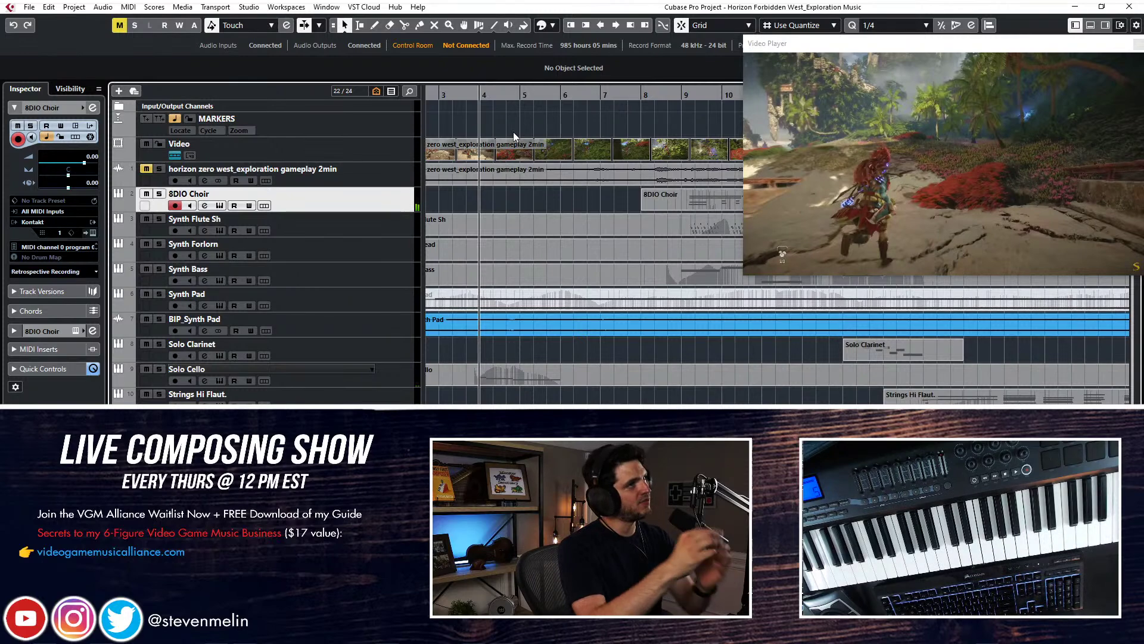
key(space)
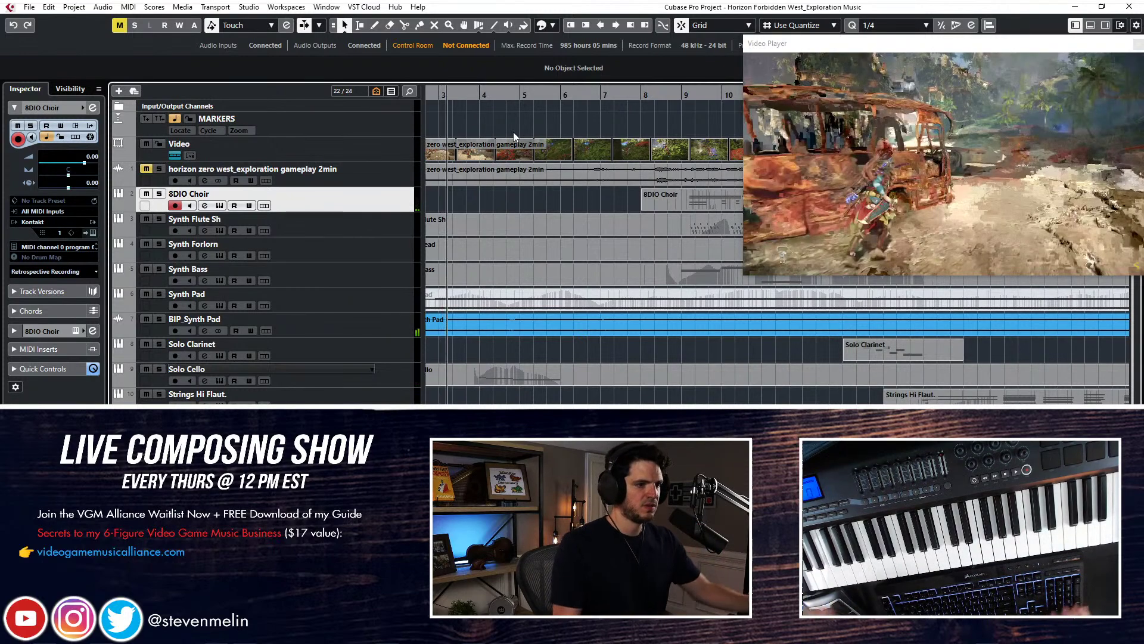
key(KP_Multiply)
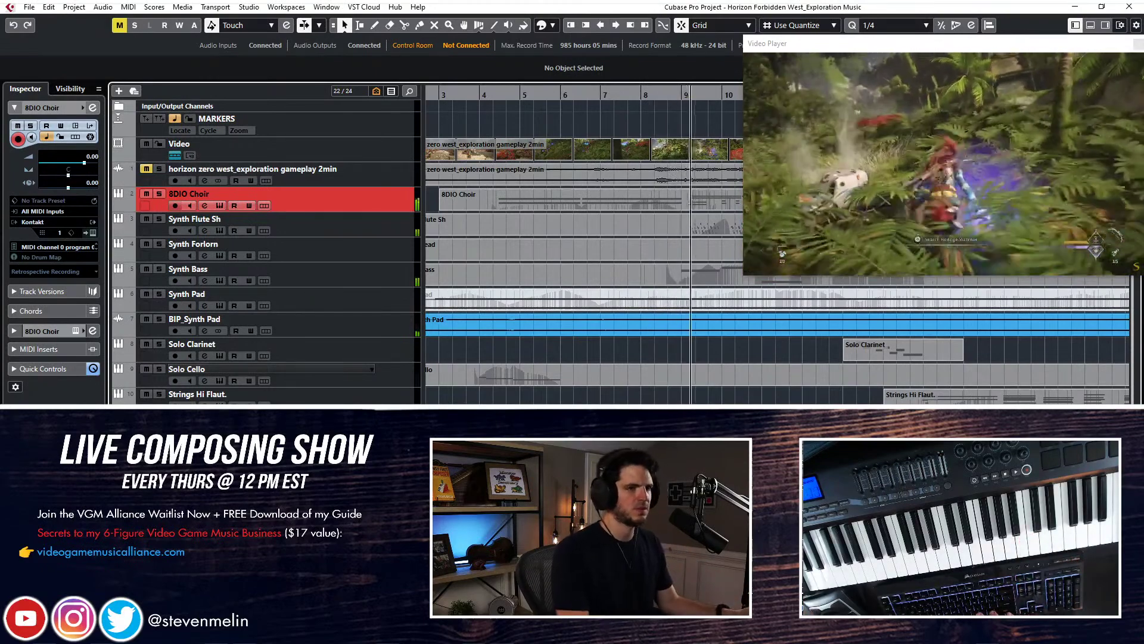
key(space)
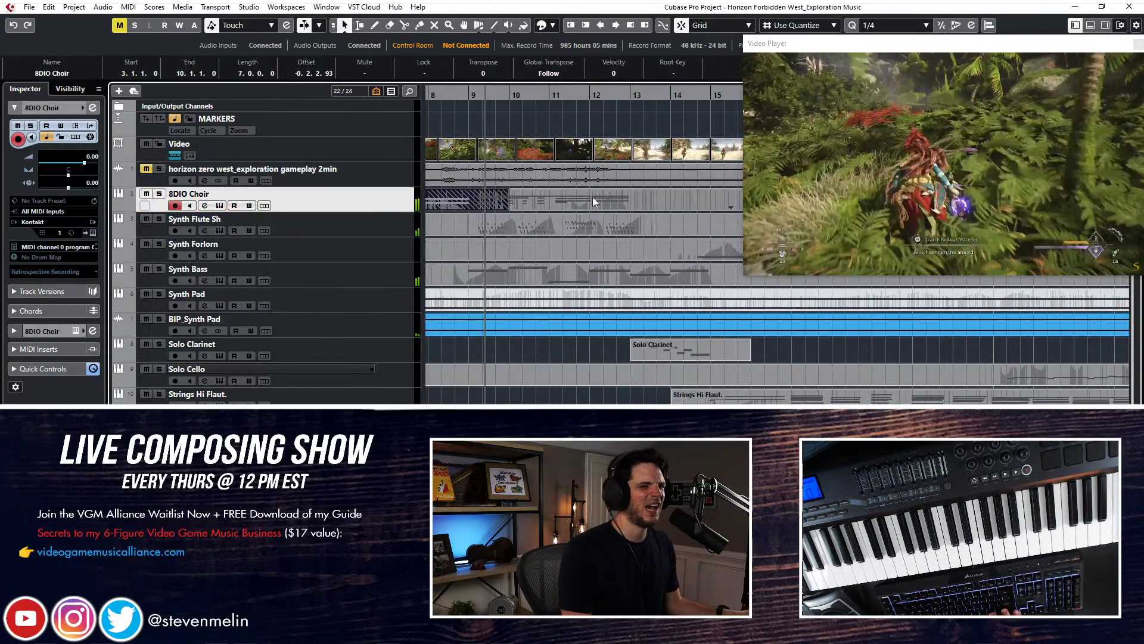
Split the older 8DIO Choir part at beat 4 of bar 13 and delete the section before the split
click(592, 196)
alt+click(654, 196)
click(524, 200)
key(Delete)
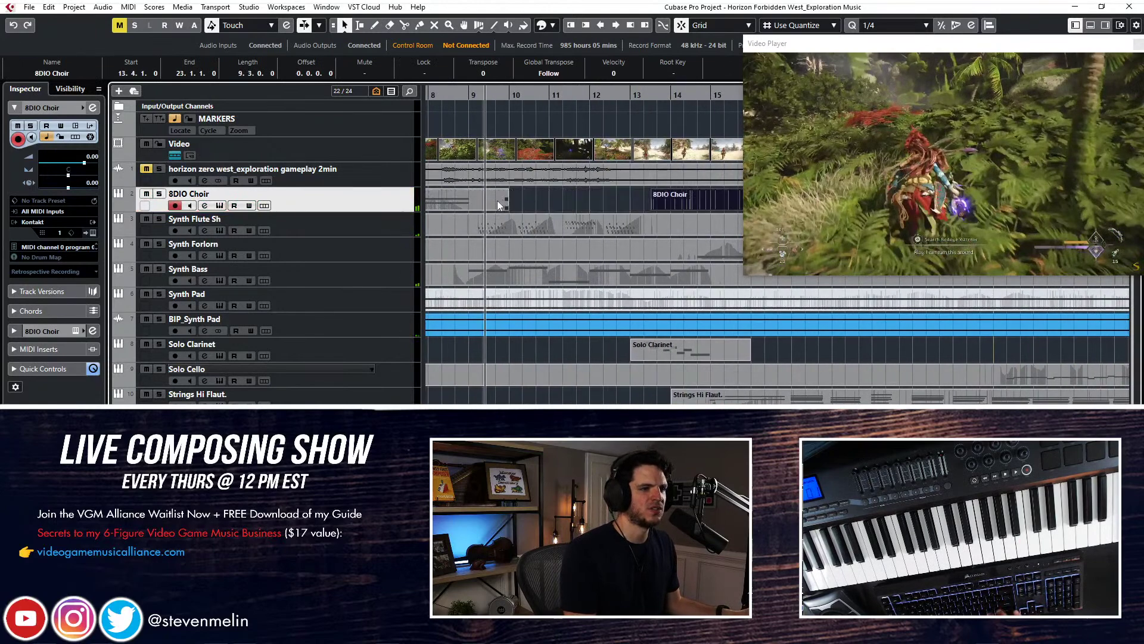
Shorten the opening 8DIO Choir part so it ends at about 9.2.4, and play it back
drag(507, 208, 481, 208)
alt+shift+click(474, 193)
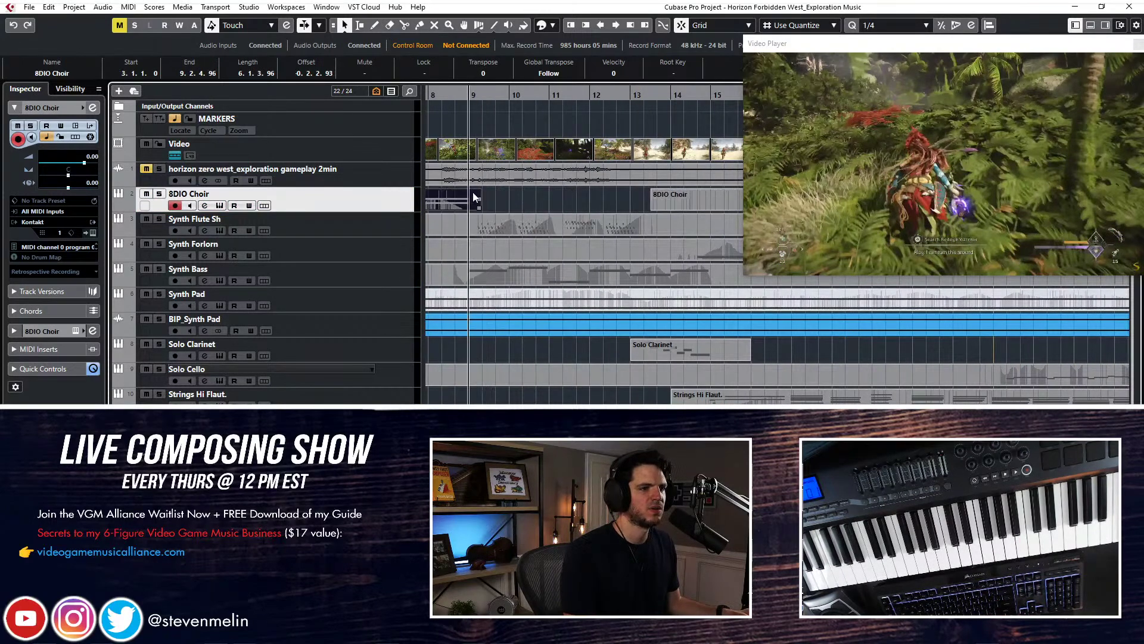
key(space)
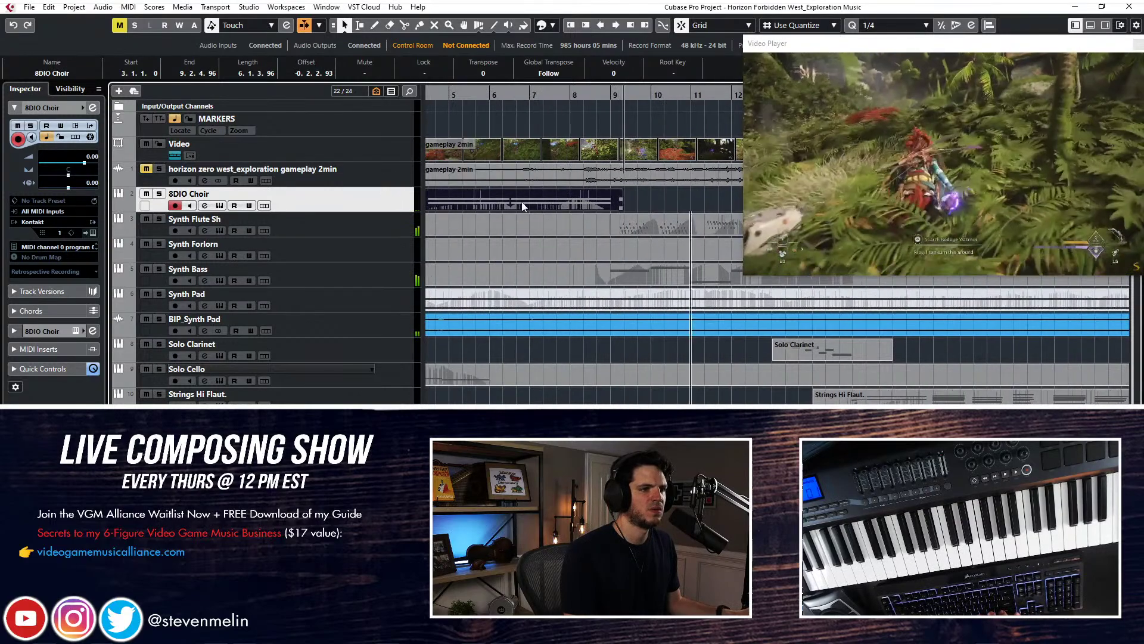
Open the opening 8DIO Choir part and extend the starts of both later note segments back to 7.4.1.0
double_click(545, 205)
drag(759, 401, 339, 292)
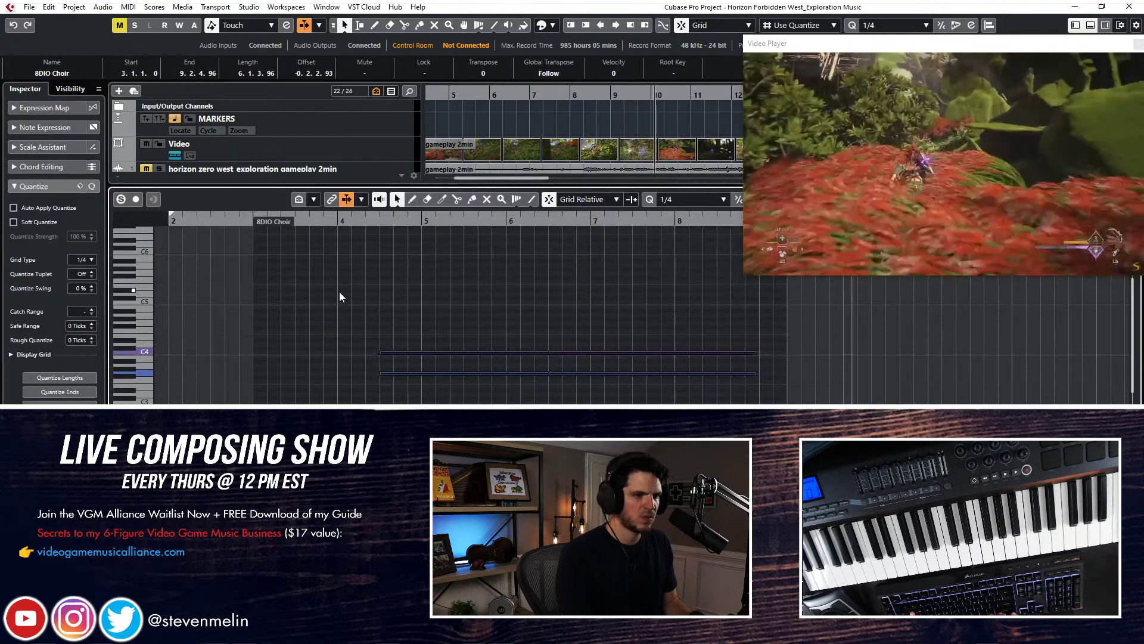
click(338, 291)
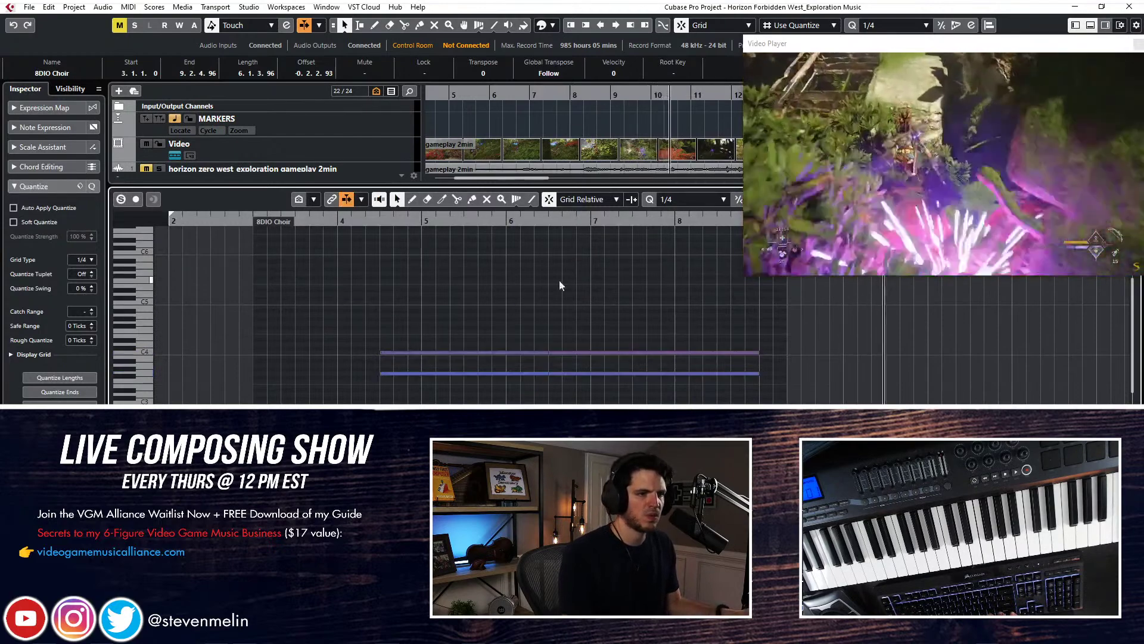
drag(617, 295, 754, 354)
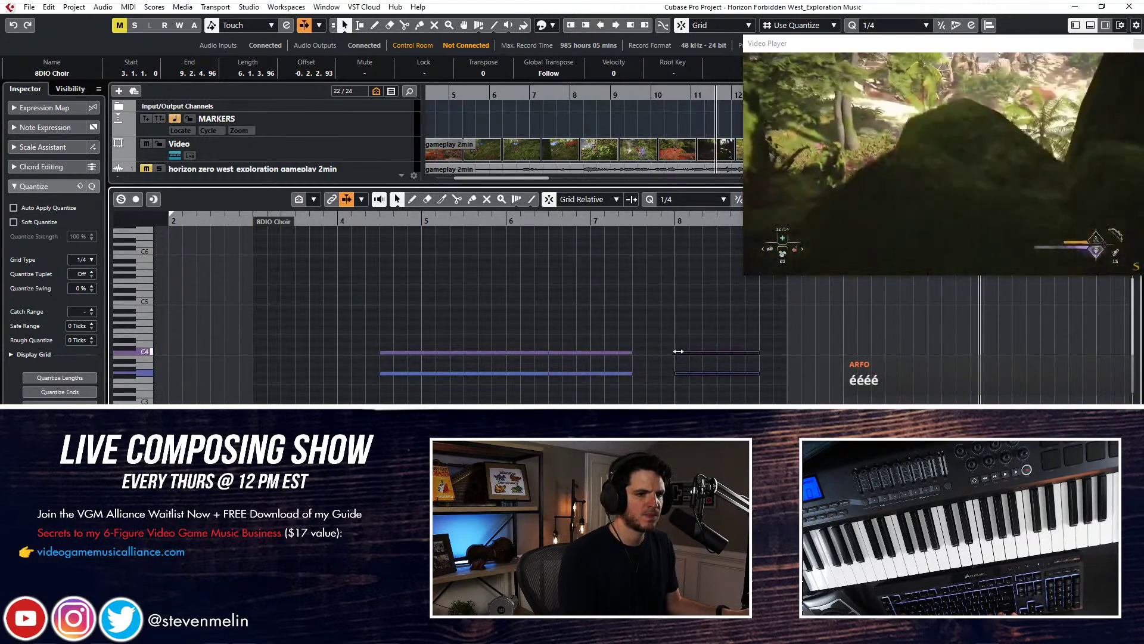
drag(675, 352, 632, 352)
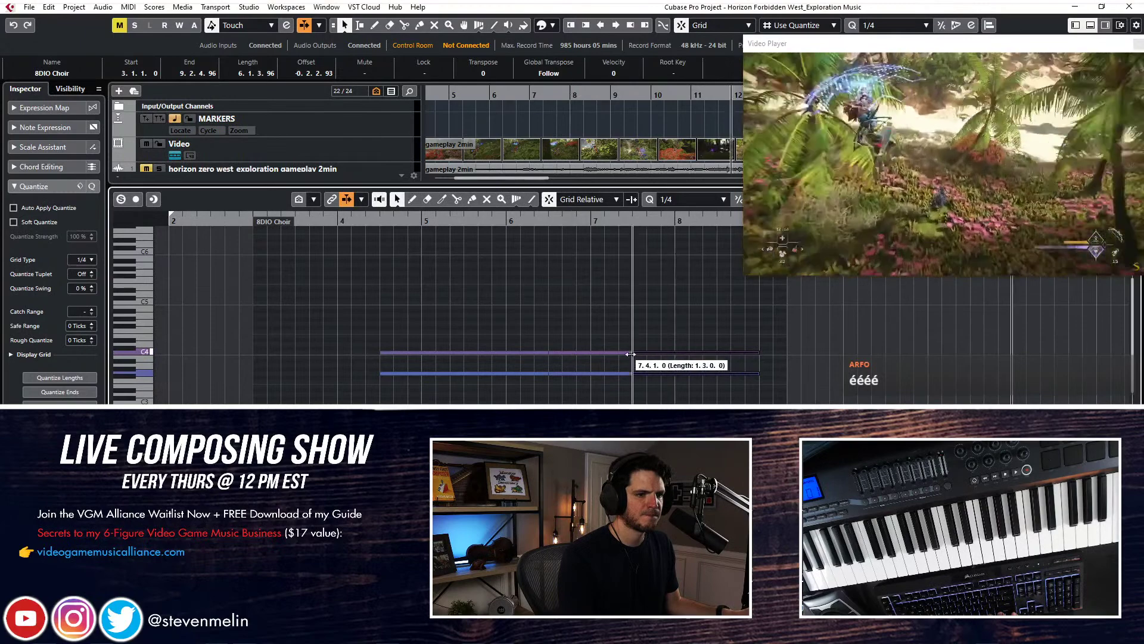
Play the opening choir notes from bar 4, look closely at their later section, and close the note editor
click(369, 221)
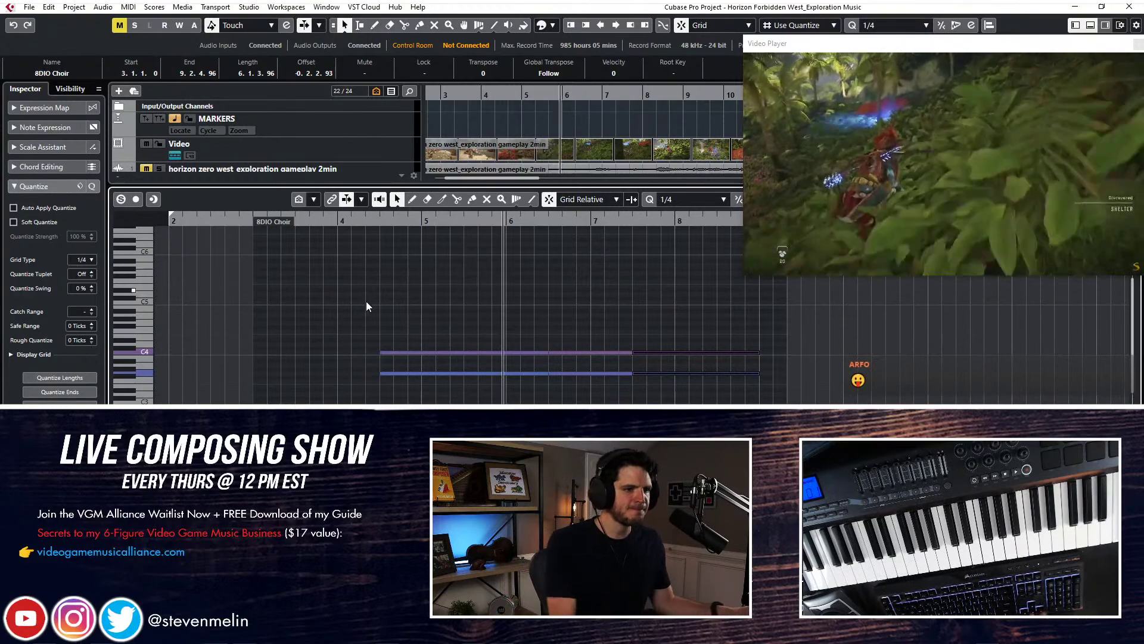
click(524, 281)
key(h)
key(shift+h)
key(shift+h)
key(shift+h)
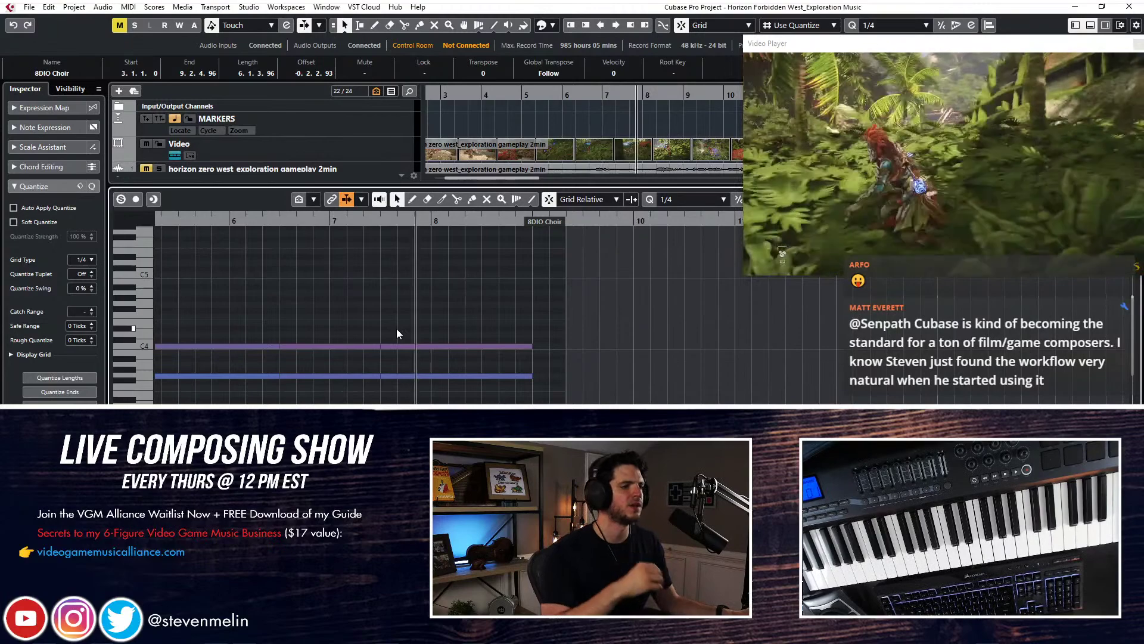
key(ctrl+e)
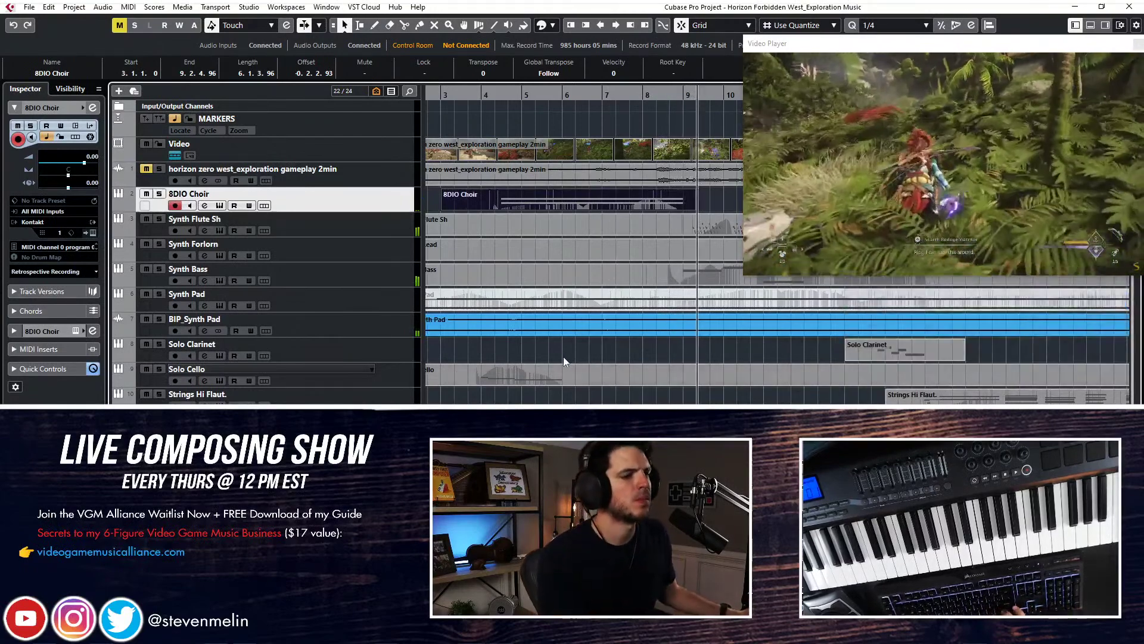
Lower the Strings CS swells track volume to -12.0
scroll(563, 357, right, 1)
click(268, 444)
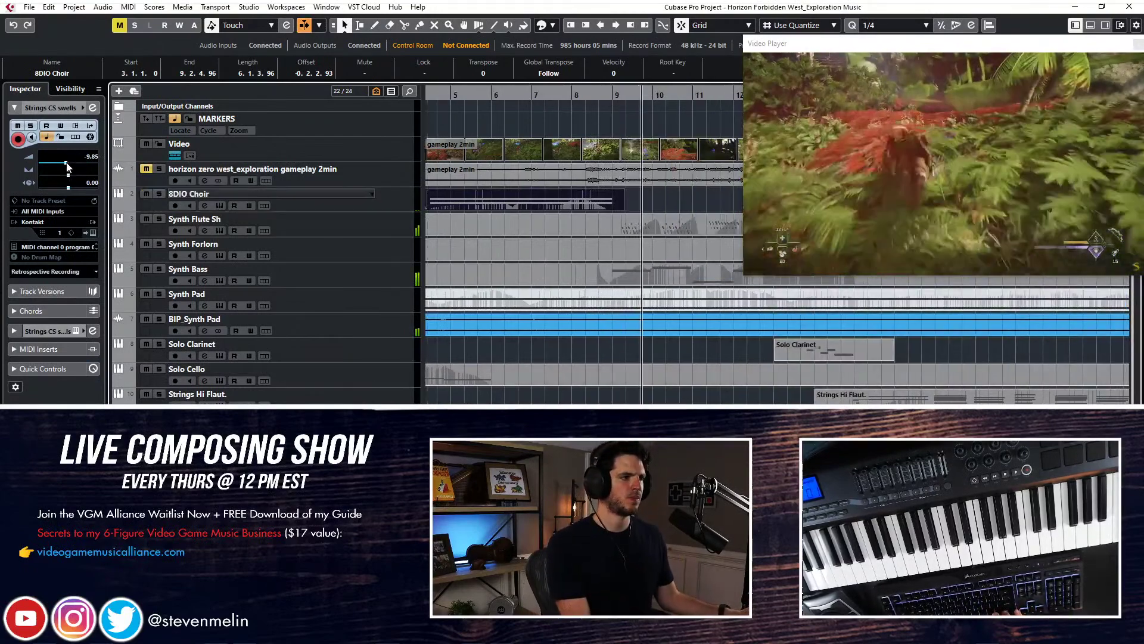
drag(67, 167, 65, 166)
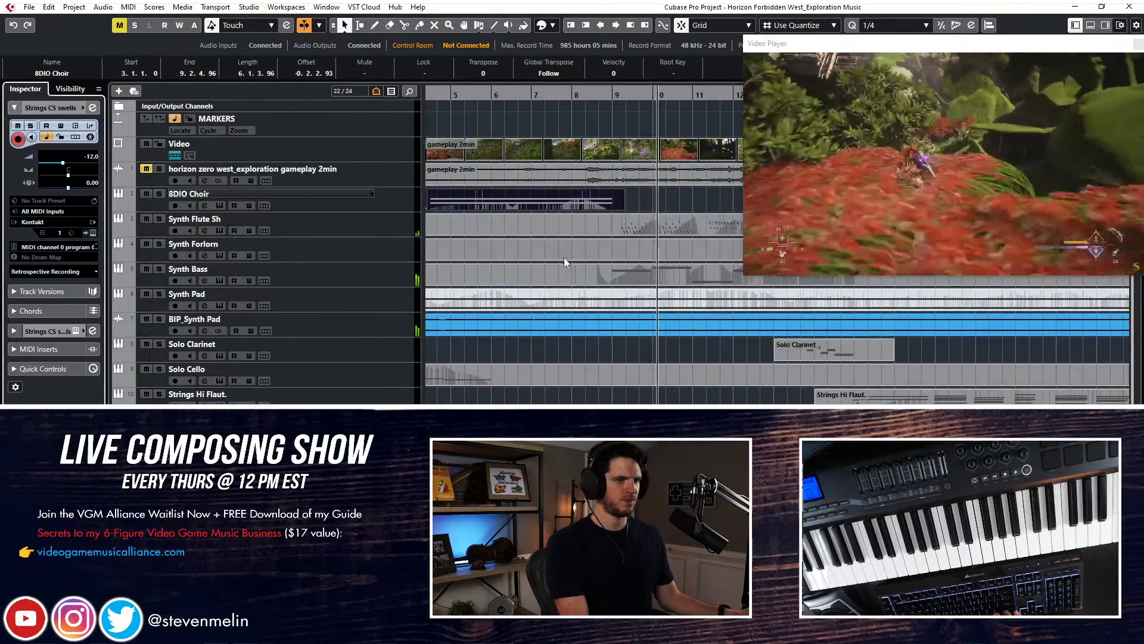
Listen on past bar 9 with the synth tracks selected, and lower the Strings CS sus track volume to -1.92
scroll(564, 258, right, 1)
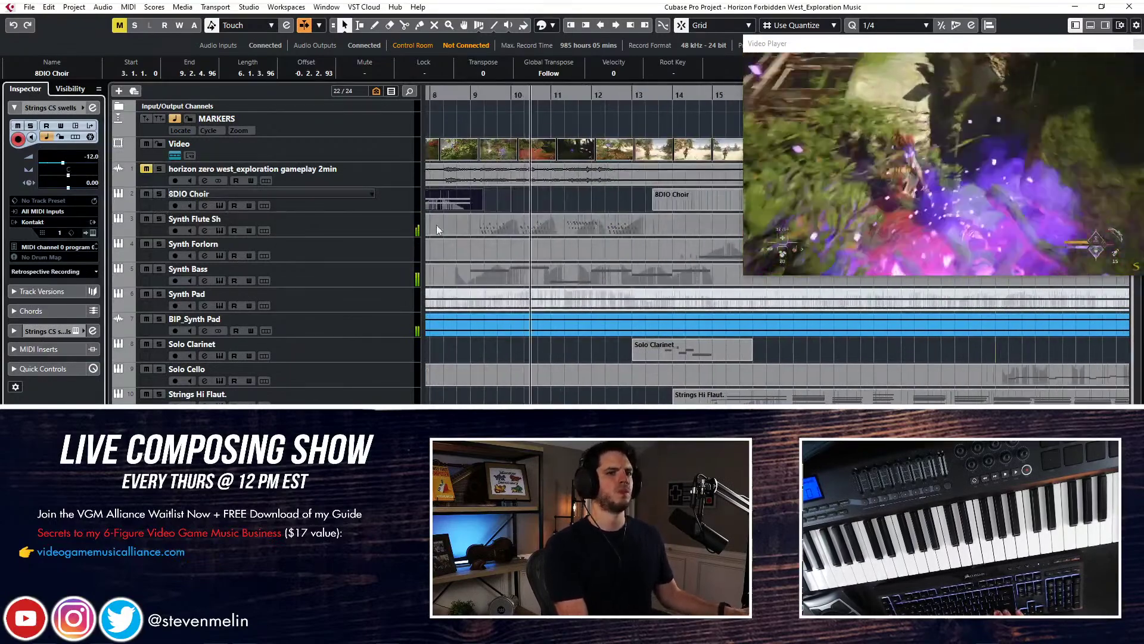
click(391, 223)
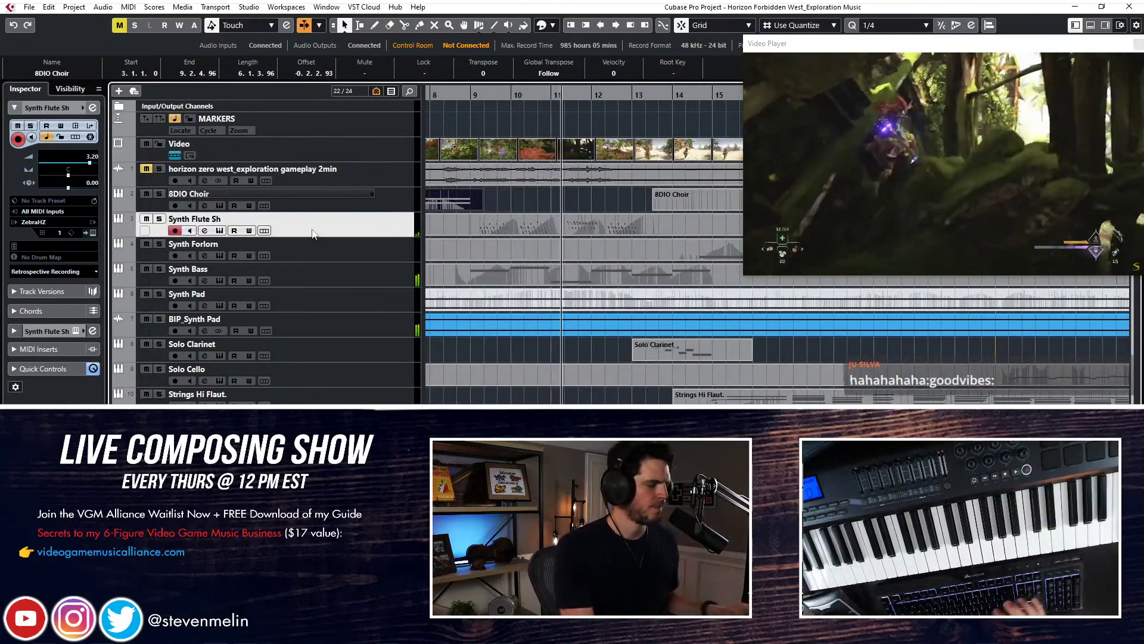
click(338, 256)
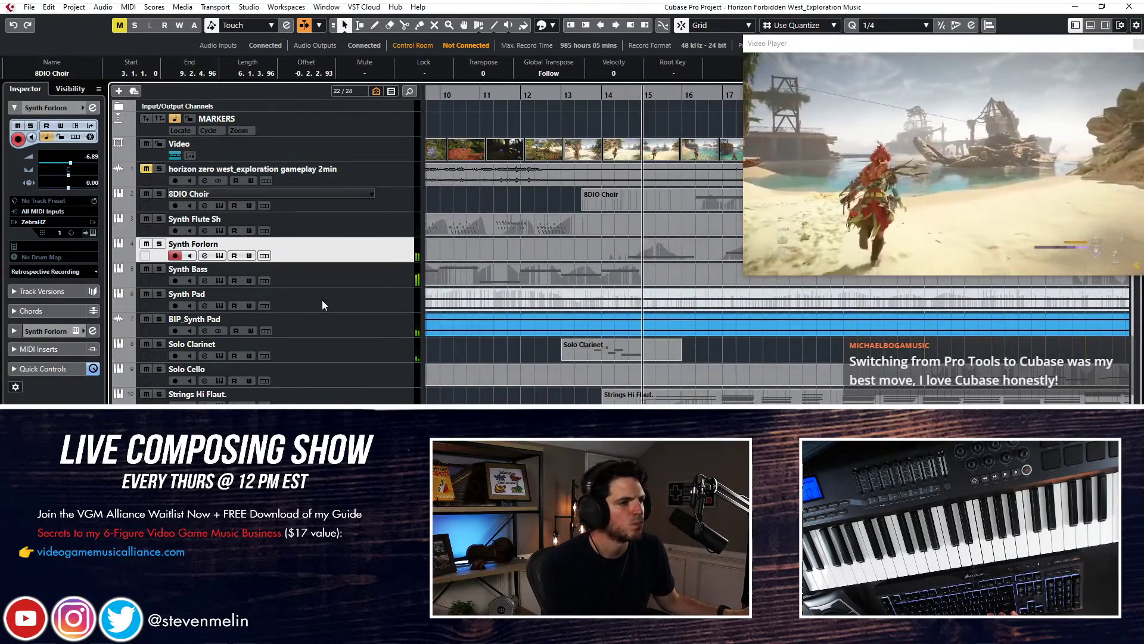
click(126, 444)
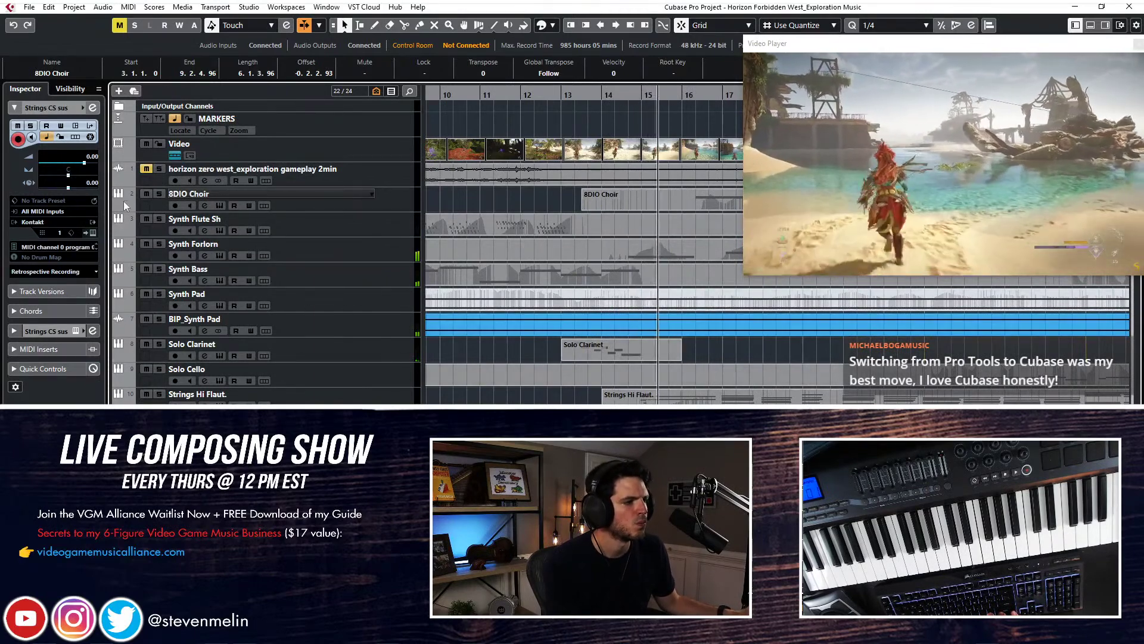
drag(85, 167, 81, 167)
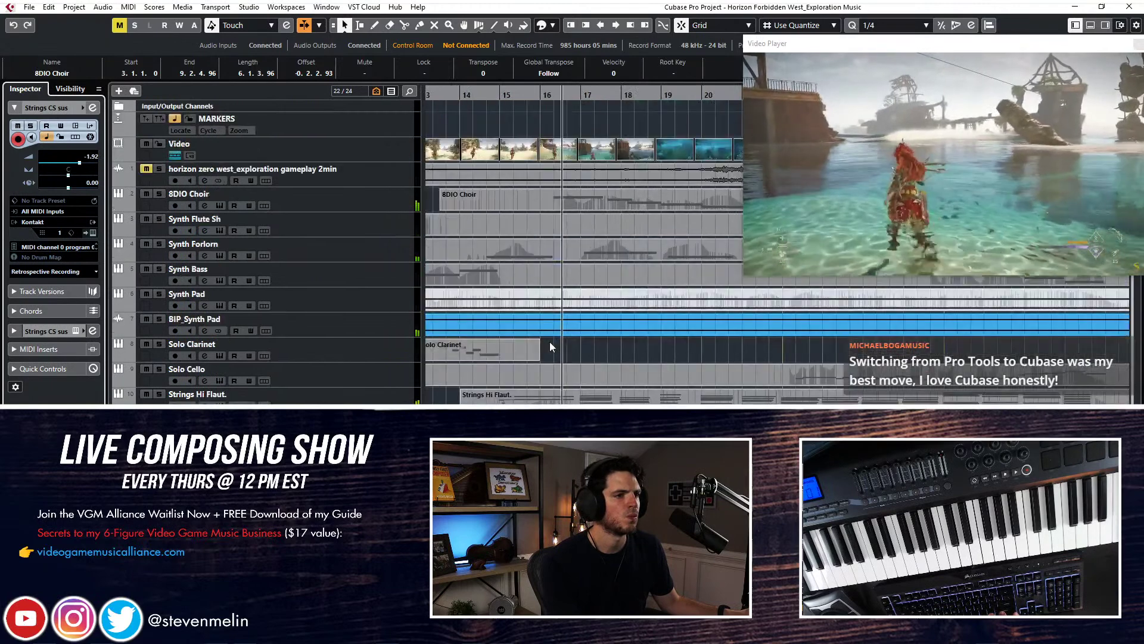
Open the 8DIO Choir part starting in bar 13 and lengthen its first note to meet the second
double_click(512, 200)
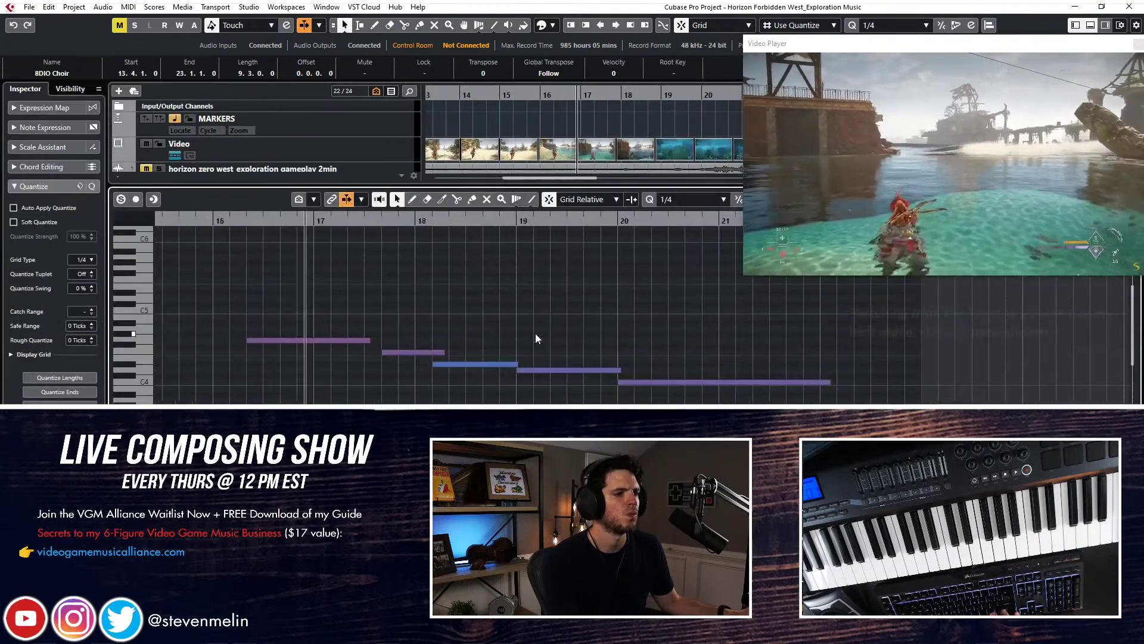
scroll(402, 351, left, 2)
key(ctrl+a)
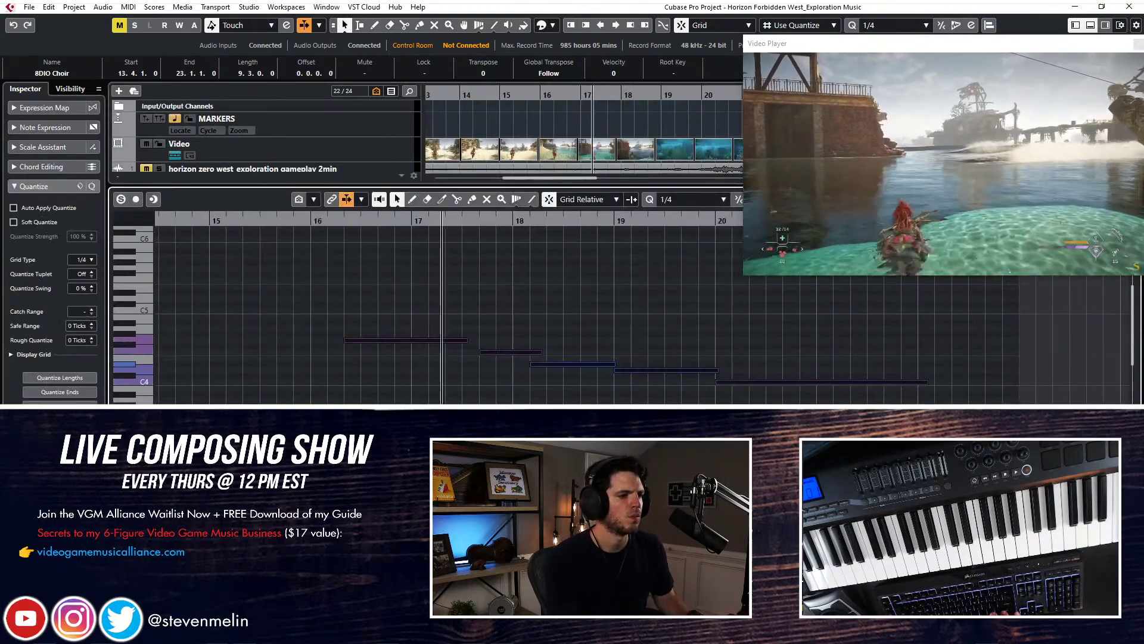
click(502, 333)
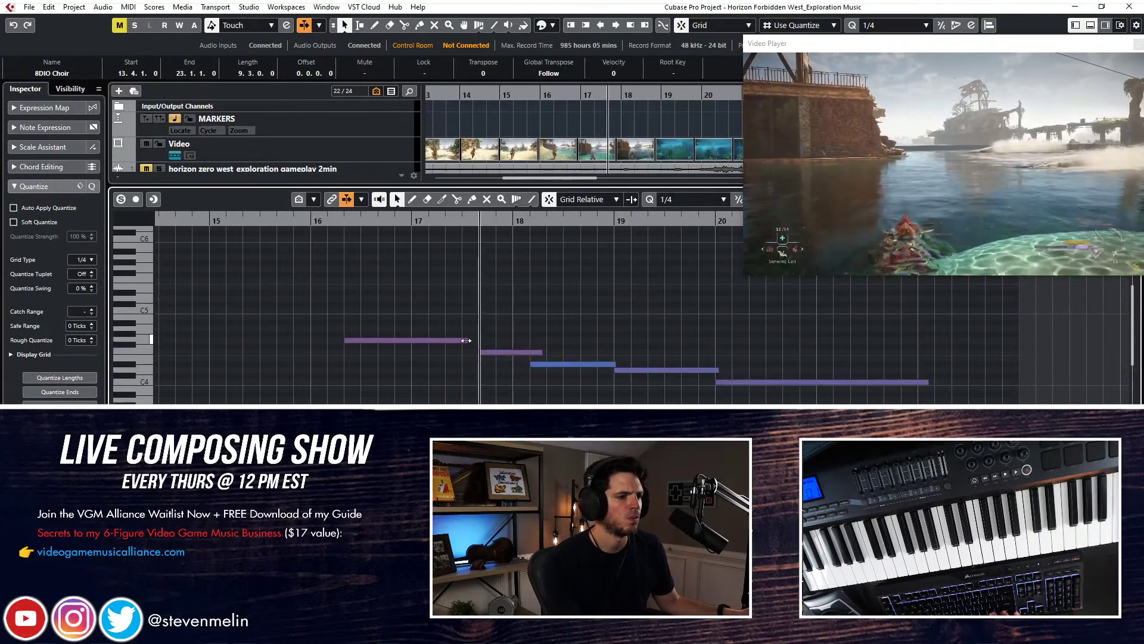
drag(466, 340, 480, 341)
key(ctrl+a)
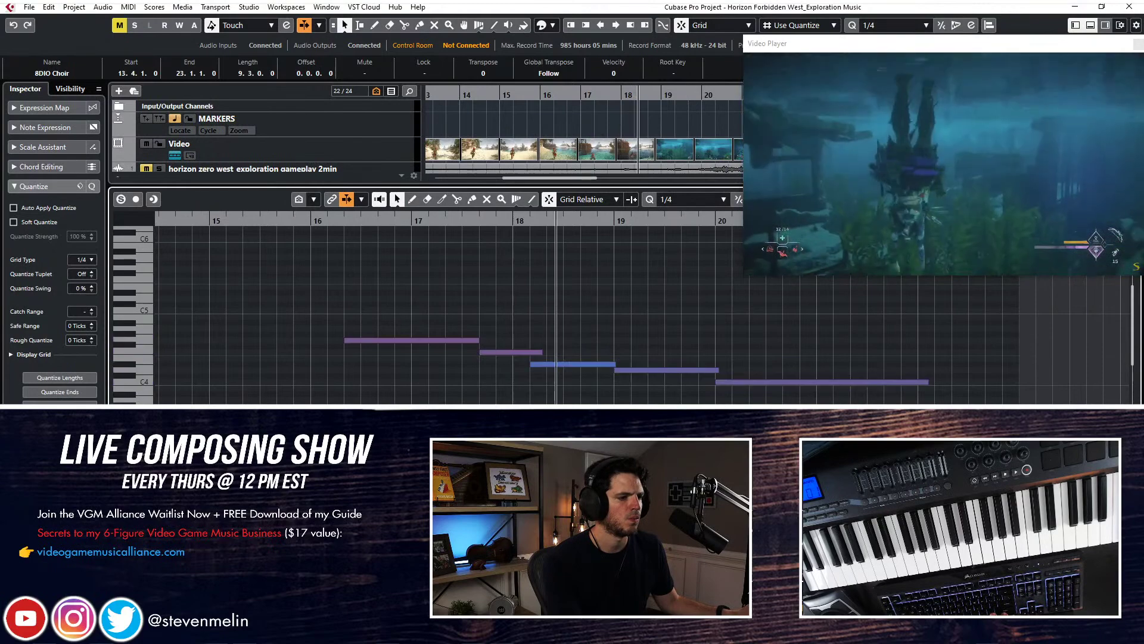
key(ctrl+shift+a)
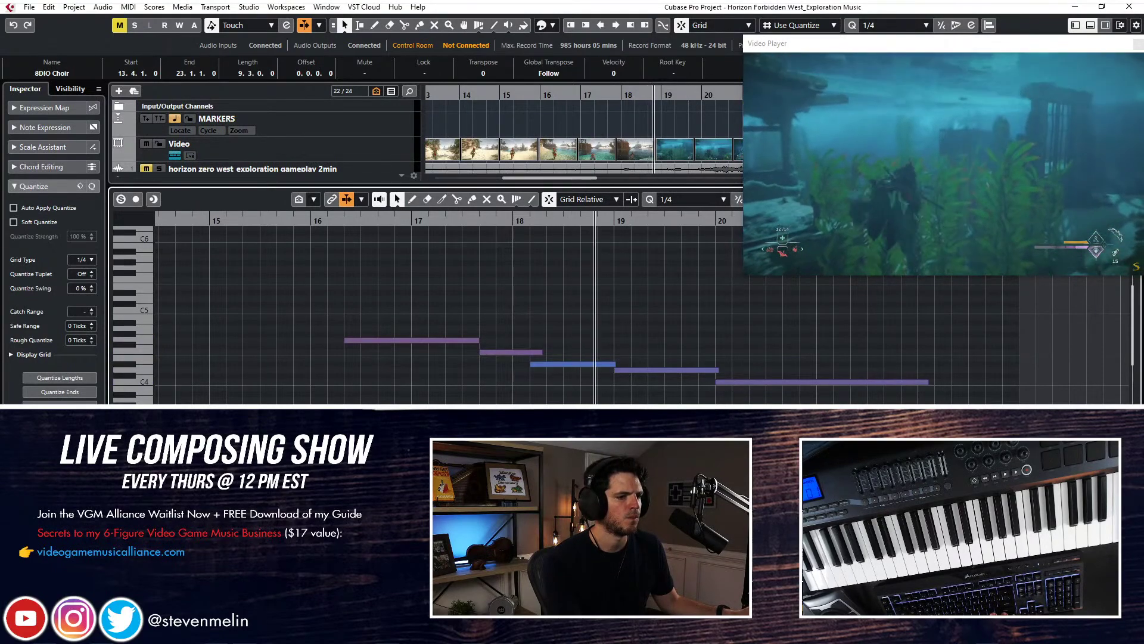
Trim the fourth choir note to end at bar 20 and the final note to end at bar 22
click(710, 369)
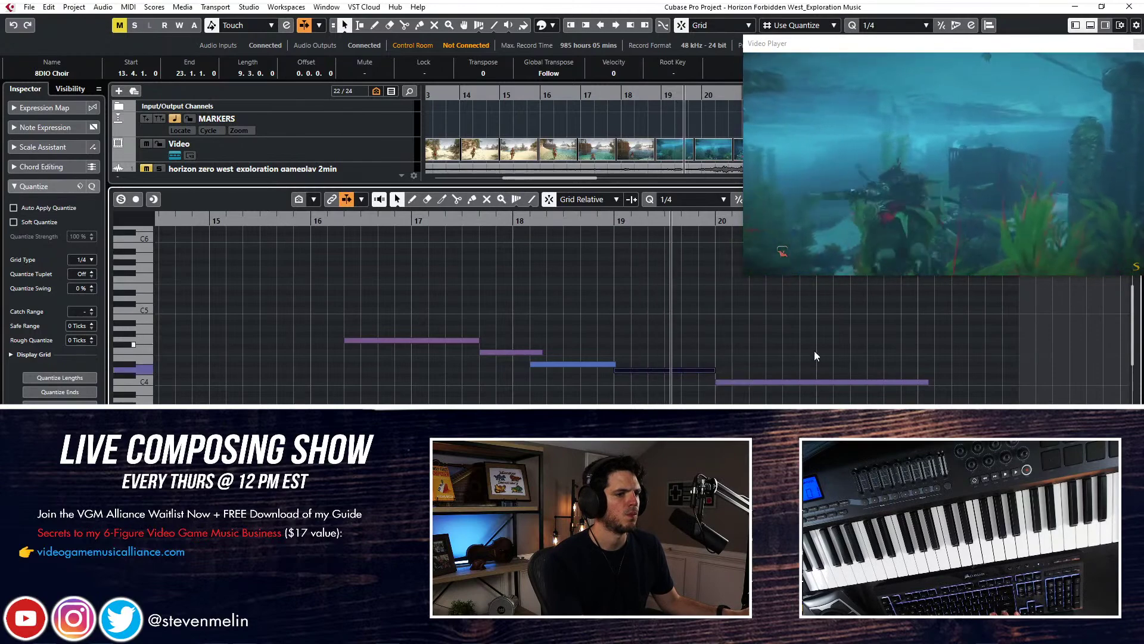
drag(925, 386, 919, 386)
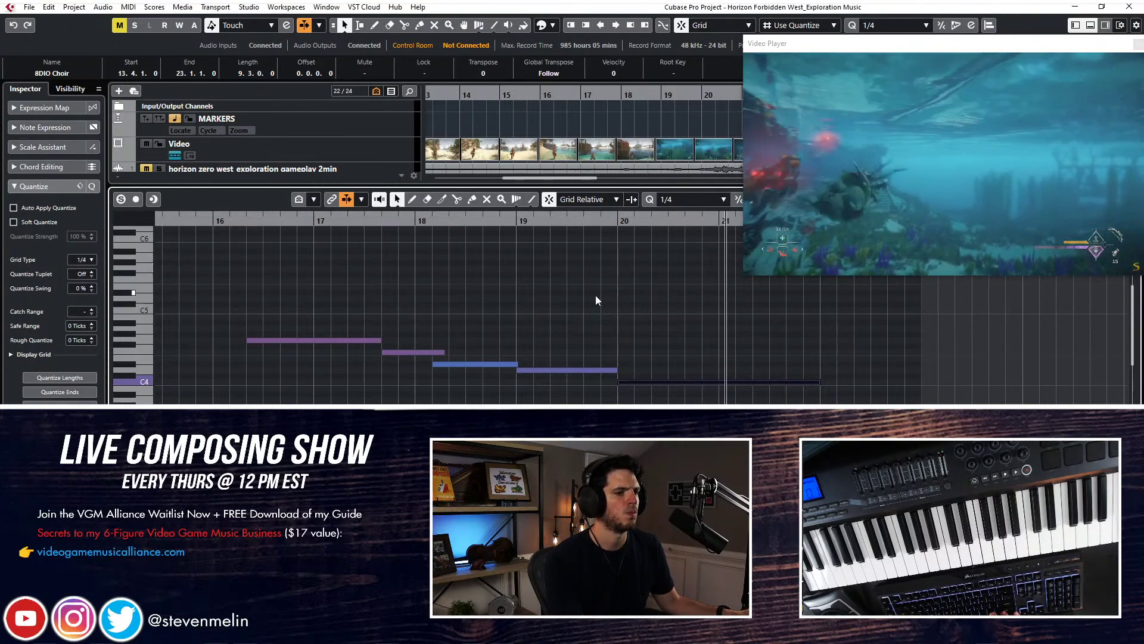
click(782, 369)
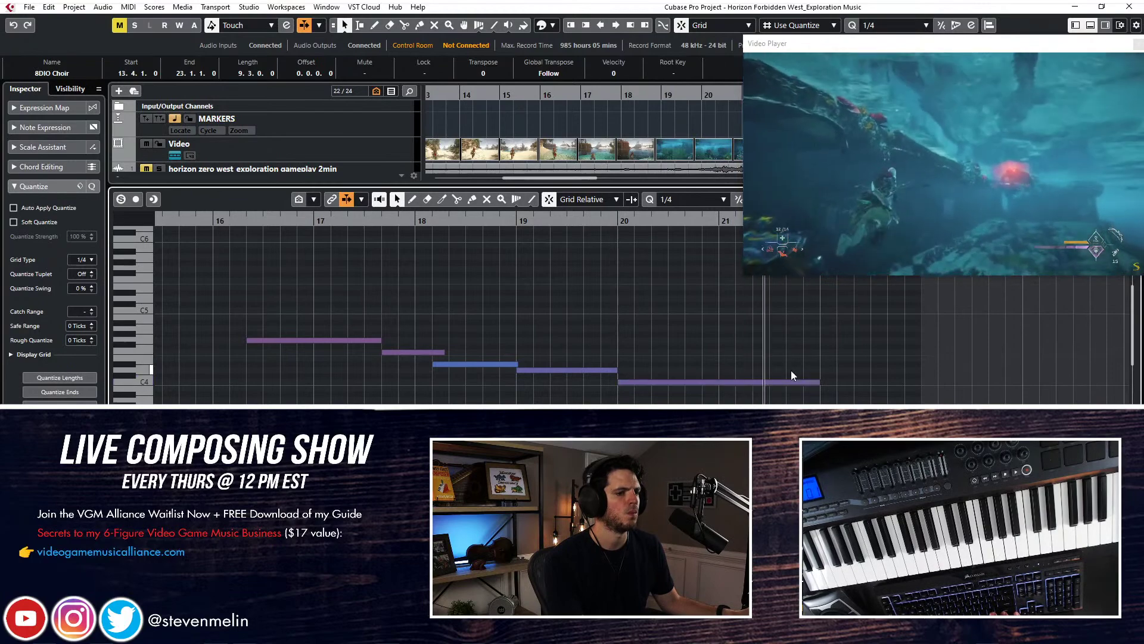
scroll(431, 338, right, 5)
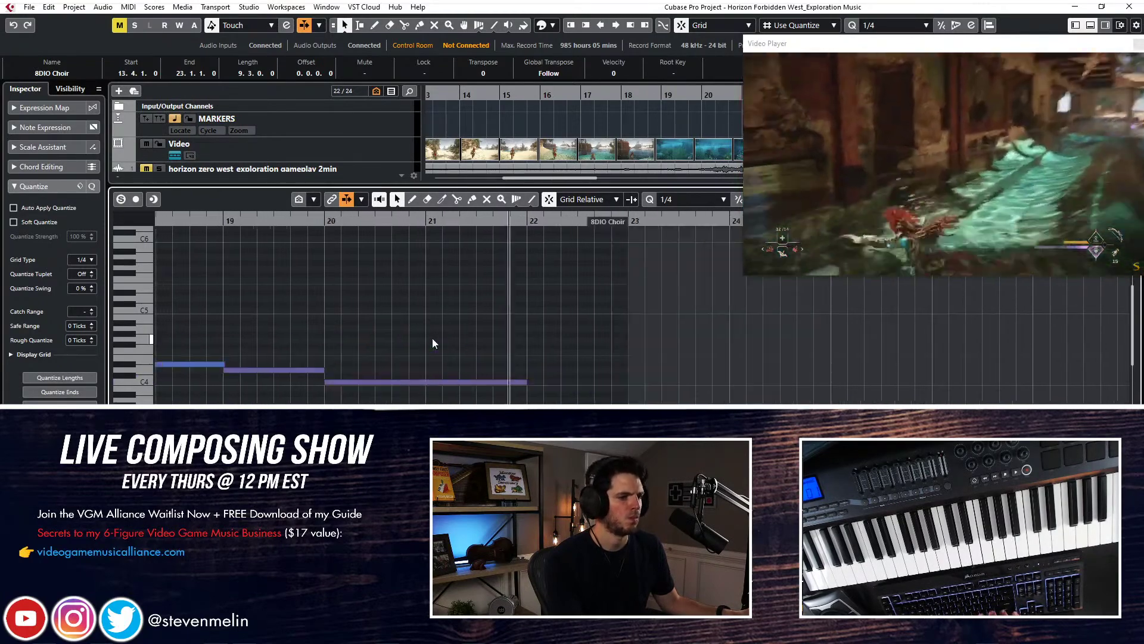
scroll(431, 338, left, 6)
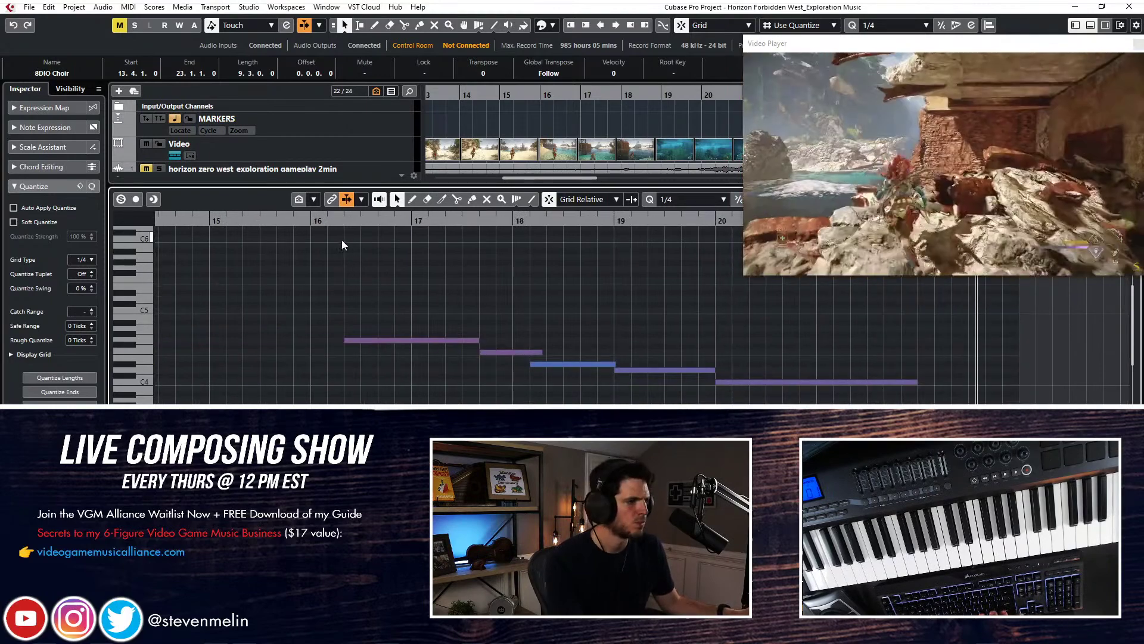
Lower the choir's CC 1 modulation lead-in at the first note to near zero and delete the modulation peak late in bar 17
click(312, 224)
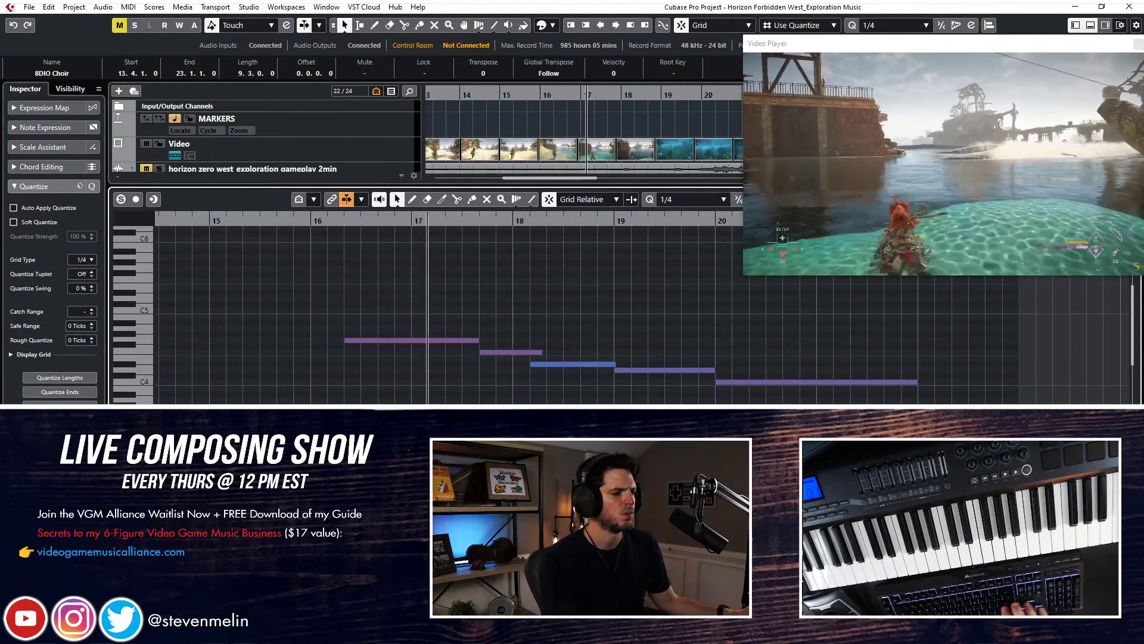
click(326, 226)
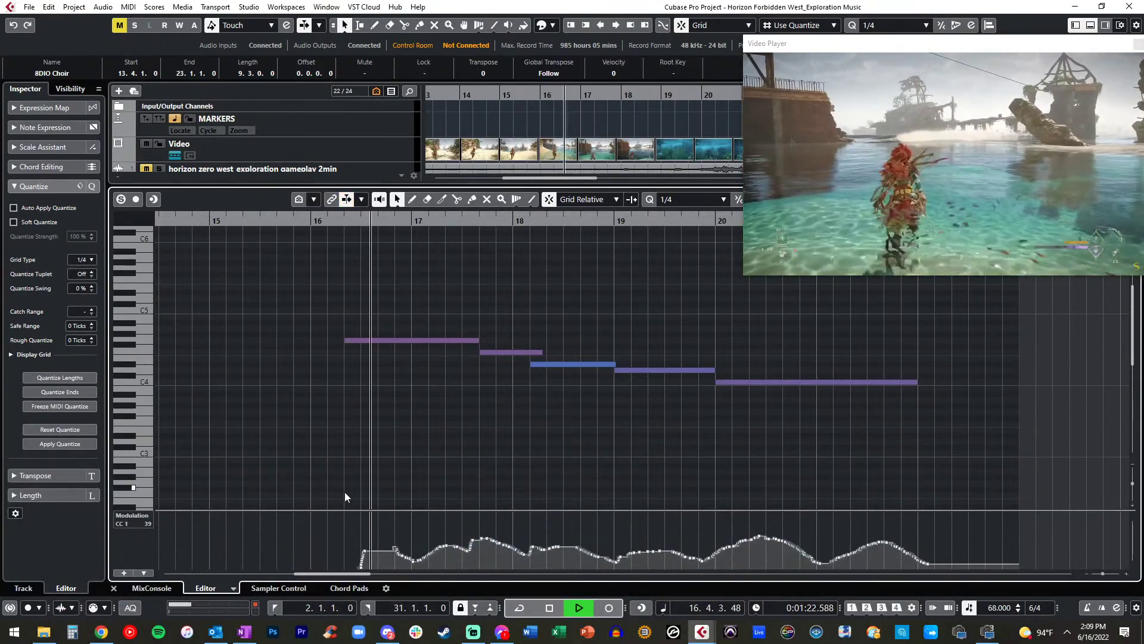
click(328, 555)
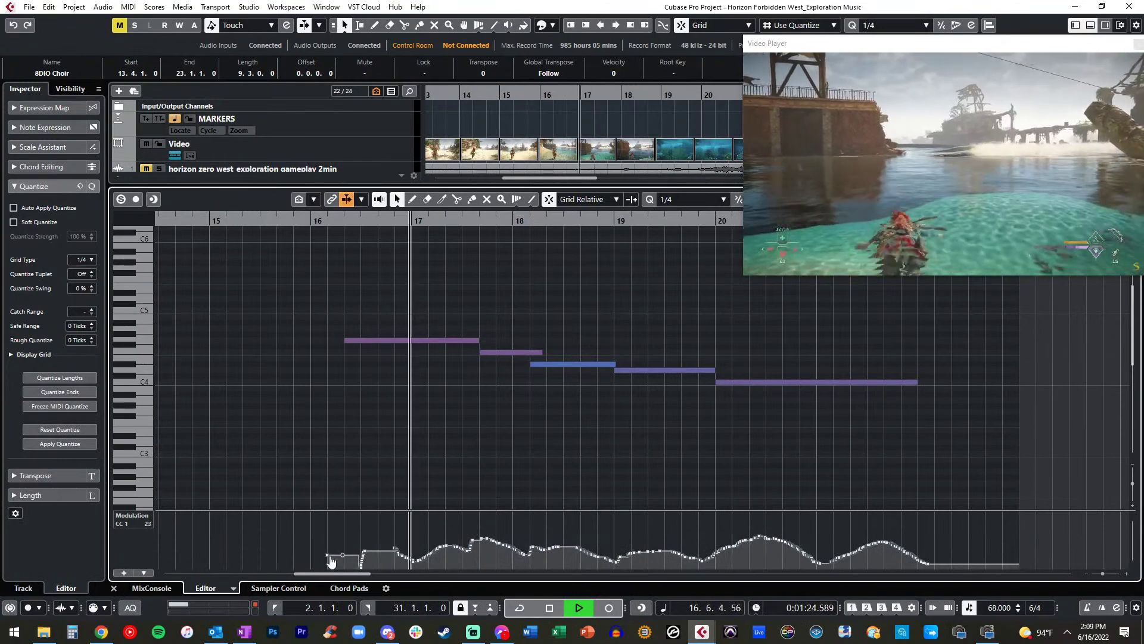
drag(328, 557, 345, 574)
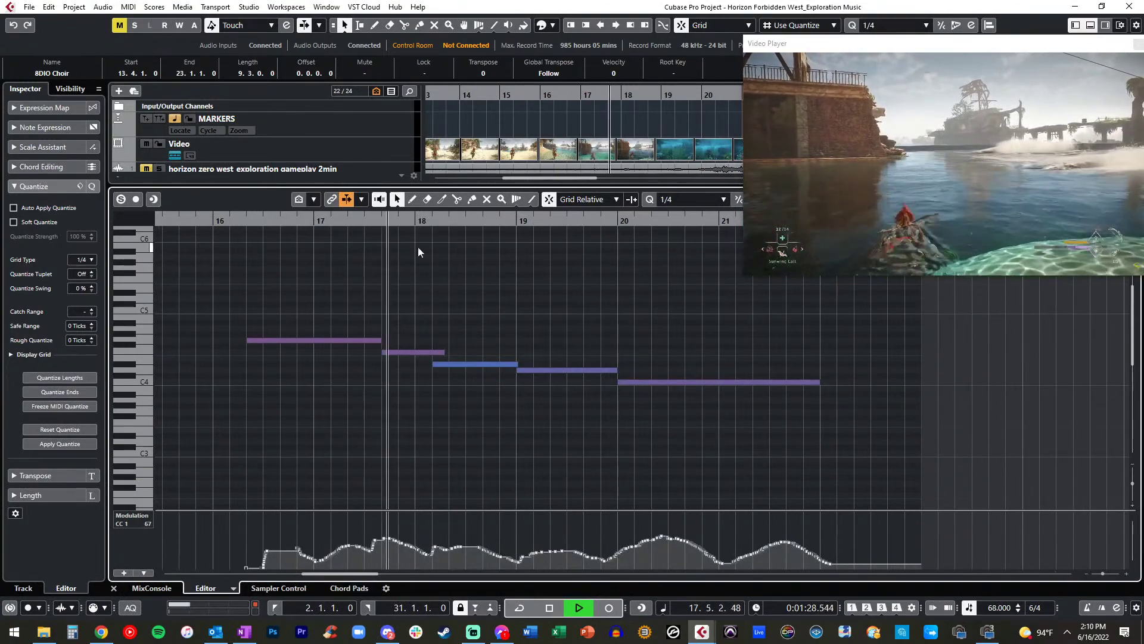
drag(368, 524, 399, 549)
key(Delete)
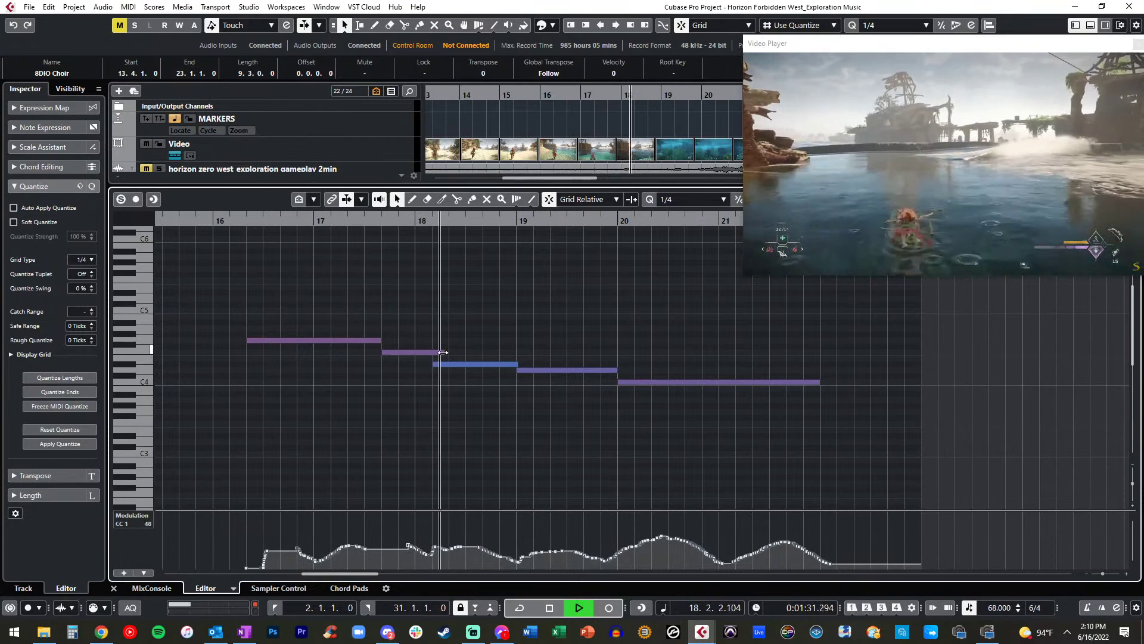
Trim the second choir note to end where the third begins, check the remaining notes, and close the note editor
drag(442, 352, 433, 352)
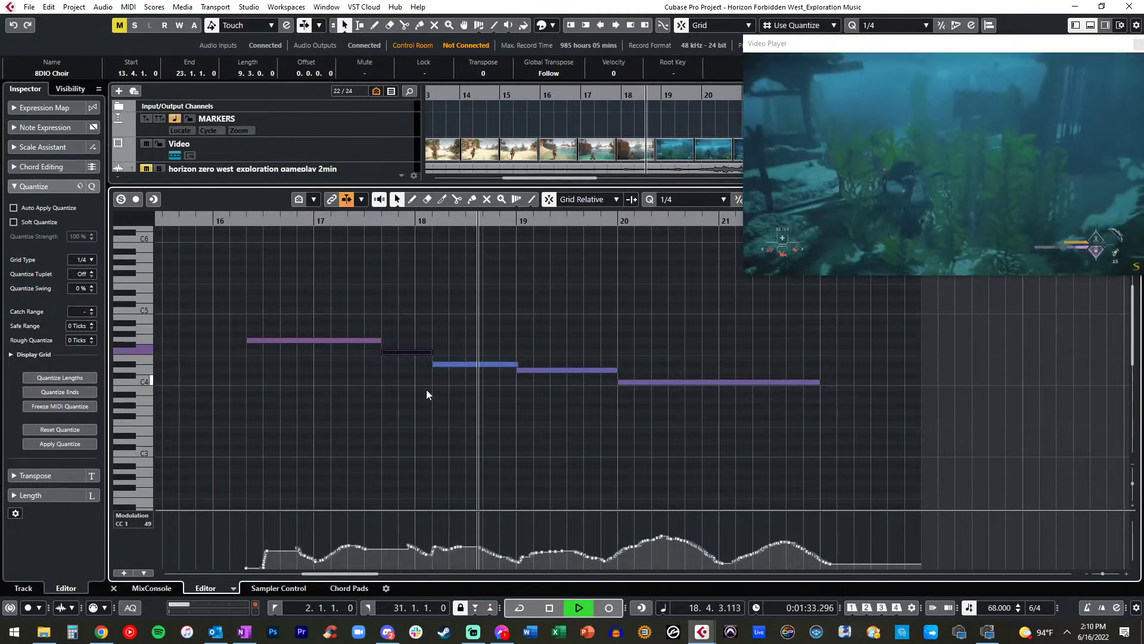
scroll(495, 523, right, 1)
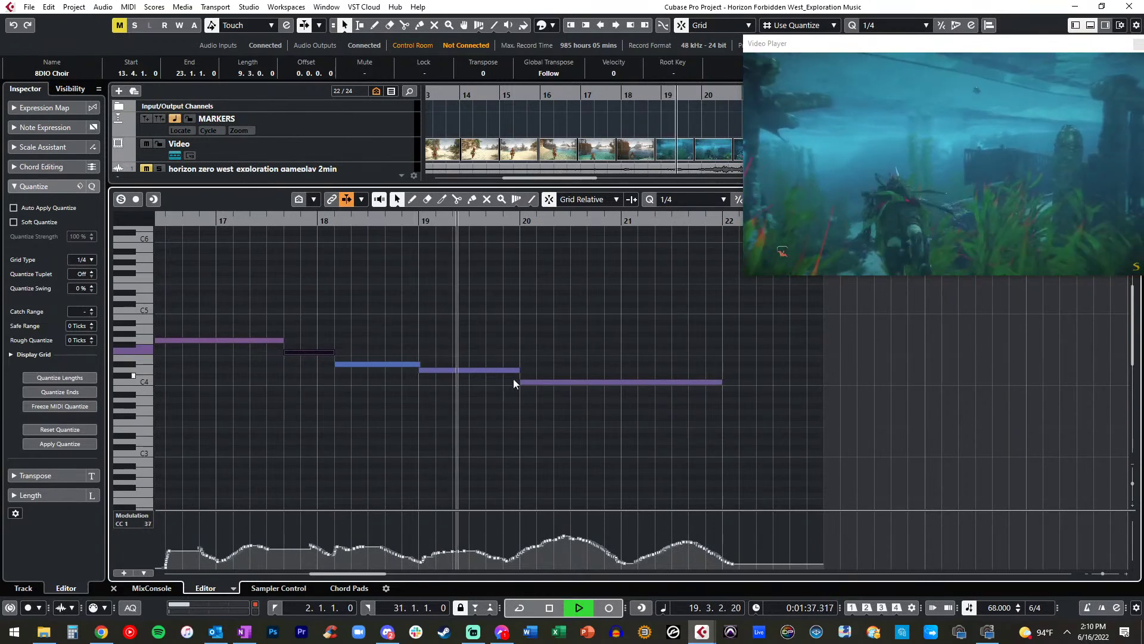
scroll(510, 384, right, 2)
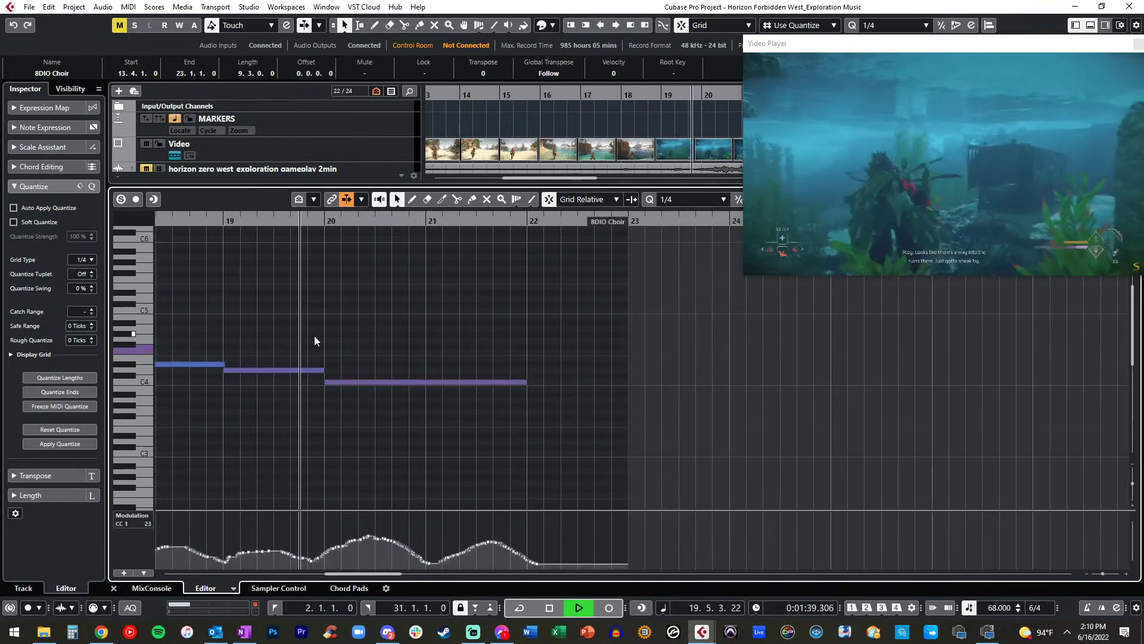
key(ctrl+alt+e)
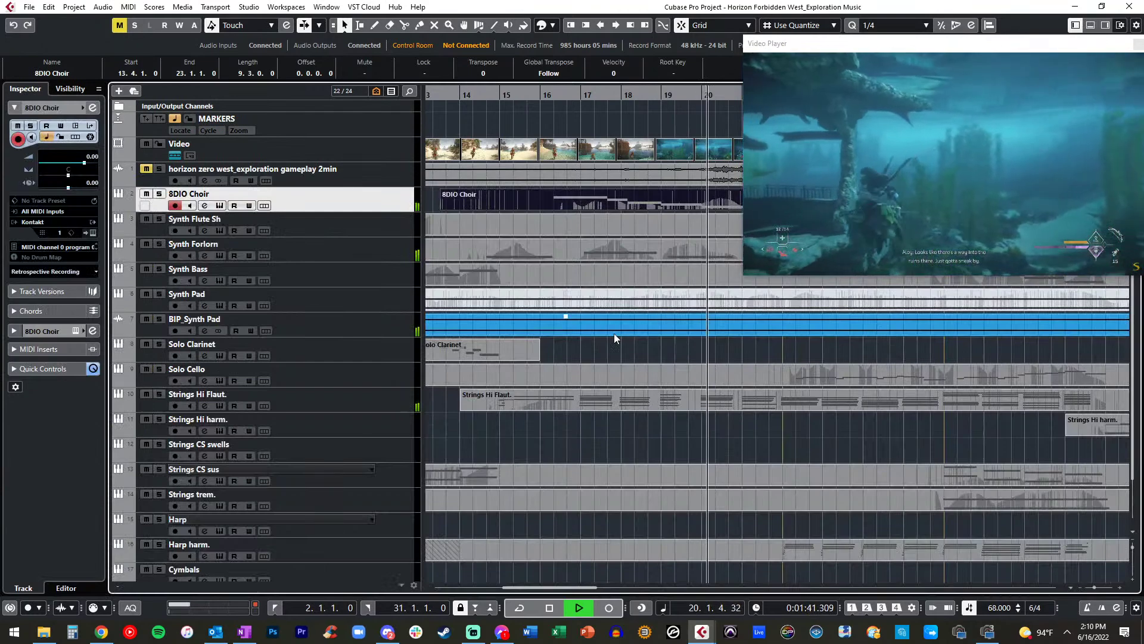
Play through the cue from bar 20, checking the Solo Cello part's notes and modulation from bar 22 onward
scroll(614, 334, right, 4)
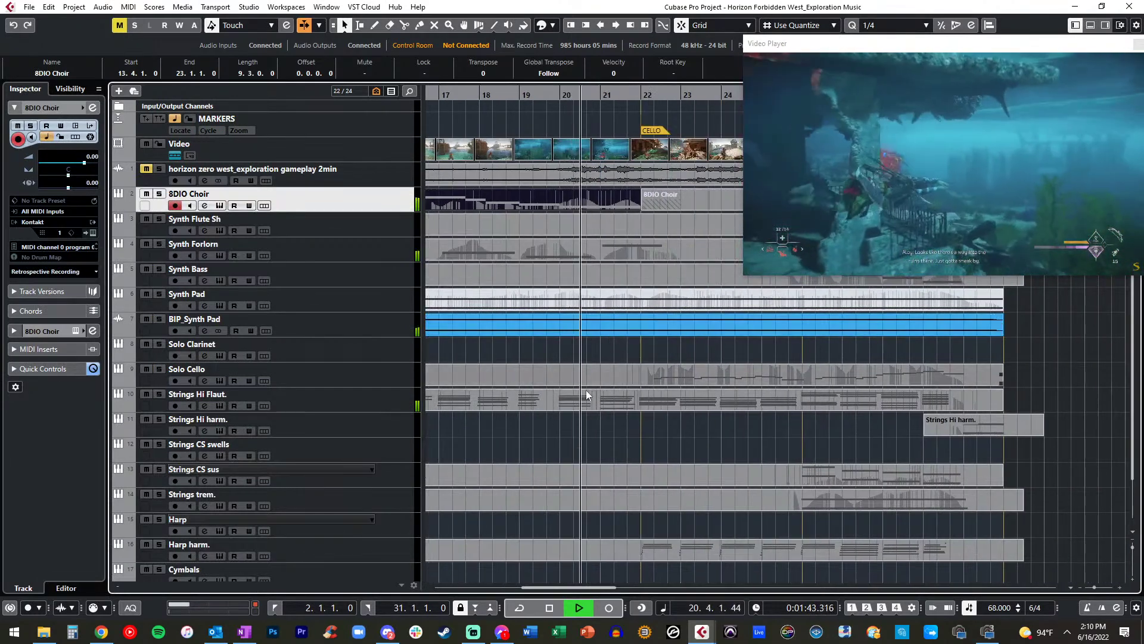
scroll(559, 380, right, 3)
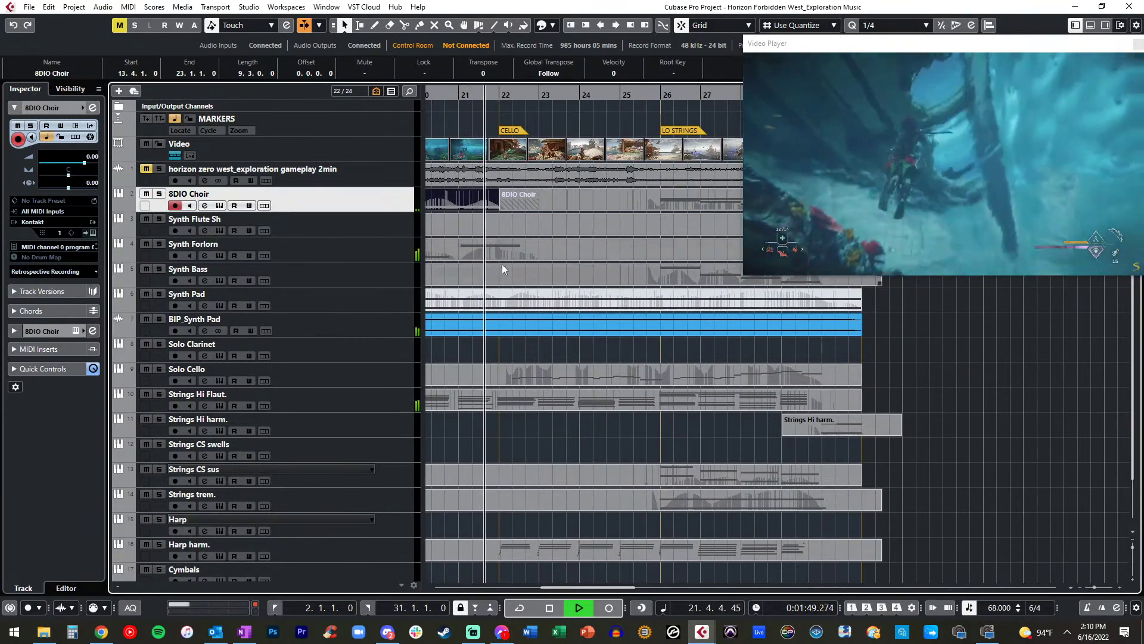
scroll(516, 286, down, 2)
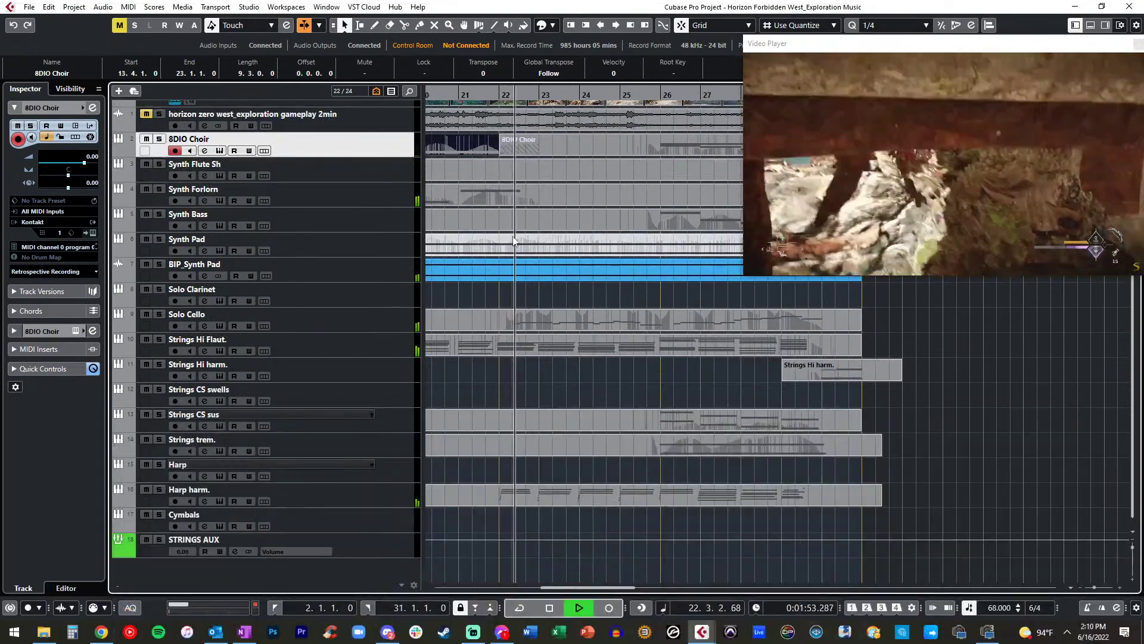
double_click(511, 316)
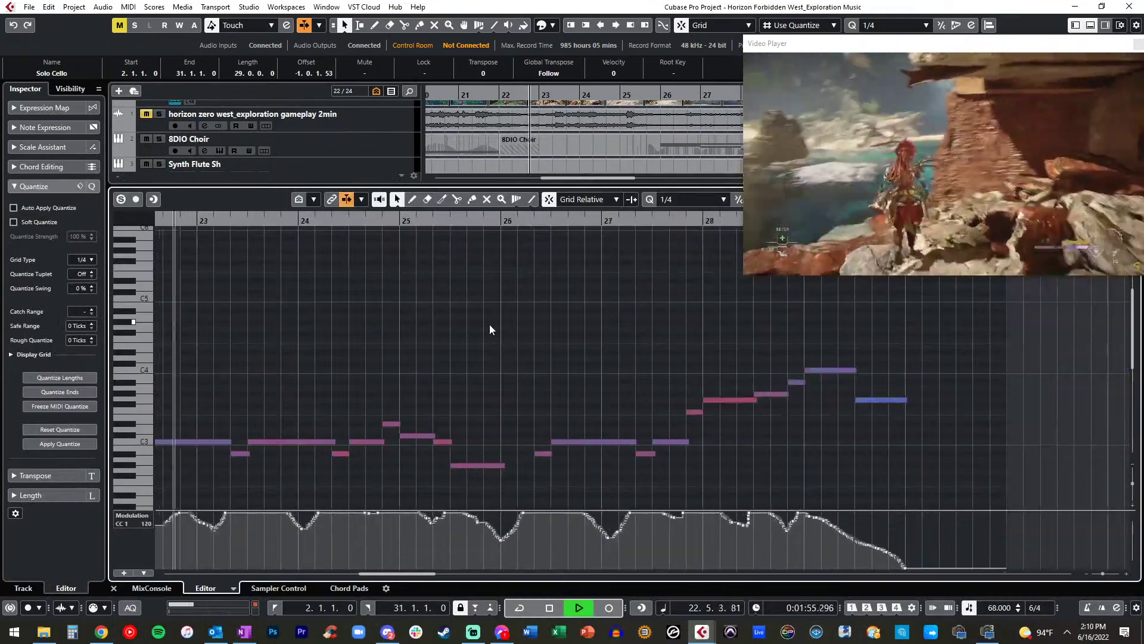
scroll(490, 329, down, 2)
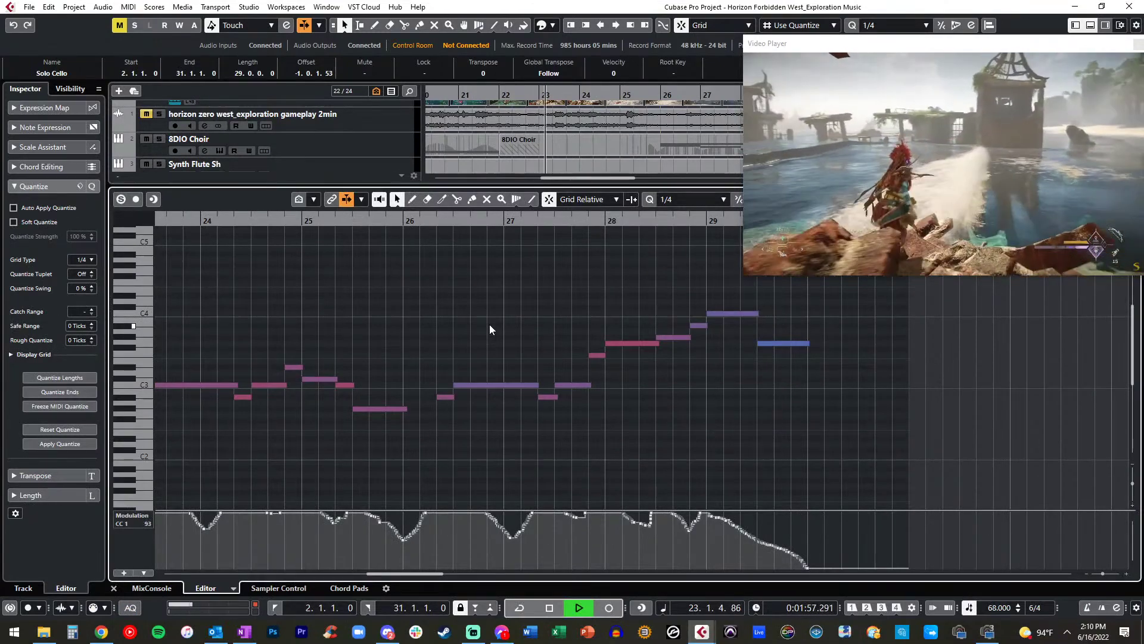
key(ctrl+e)
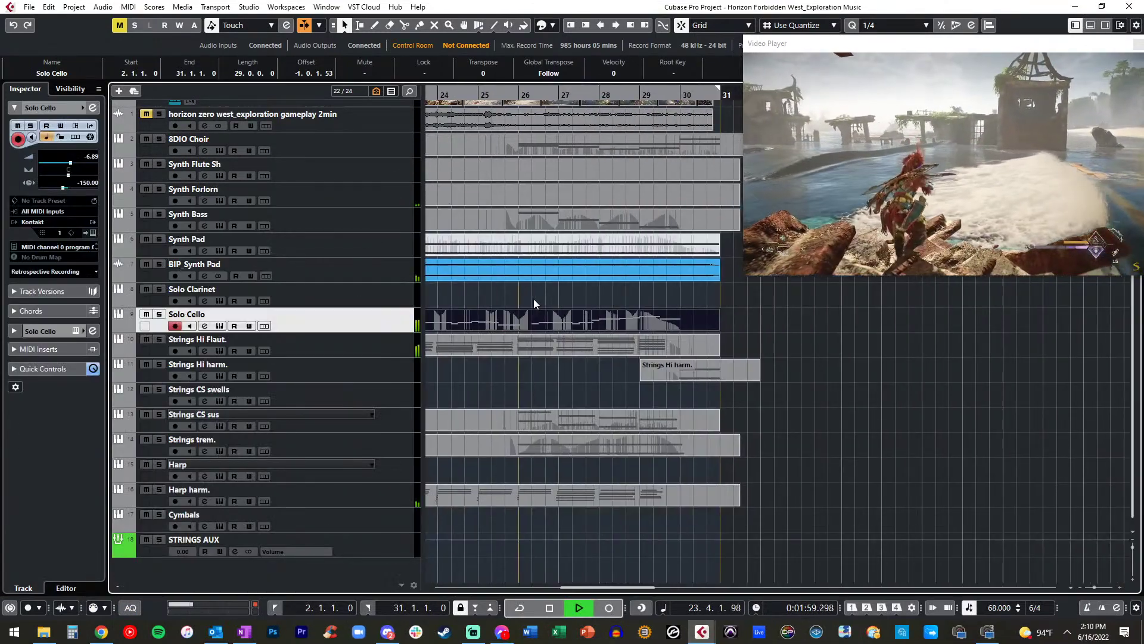
scroll(534, 301, up, 2)
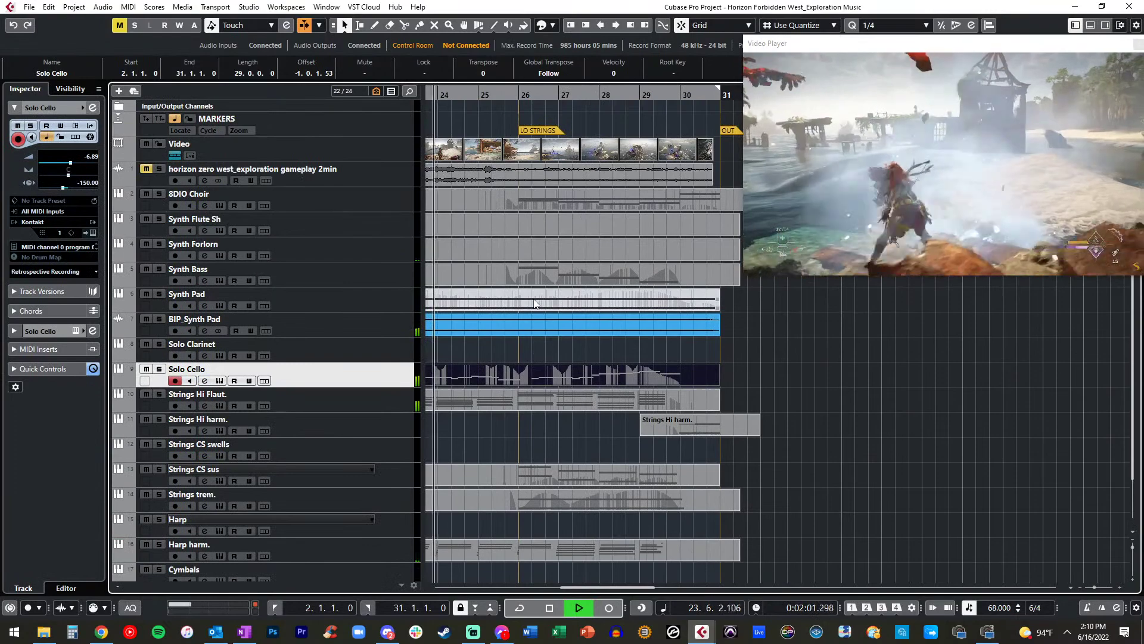
key(space)
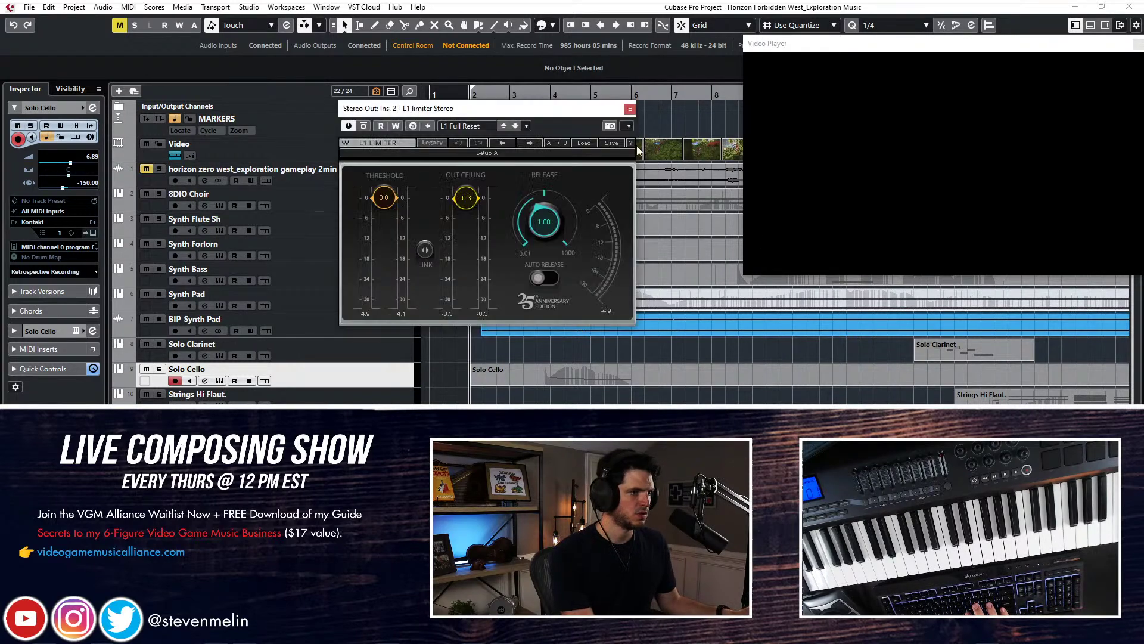
Close the L1 limiter and open Ozone 8 on the stereo output, leaving its Master Assistant unused
click(630, 109)
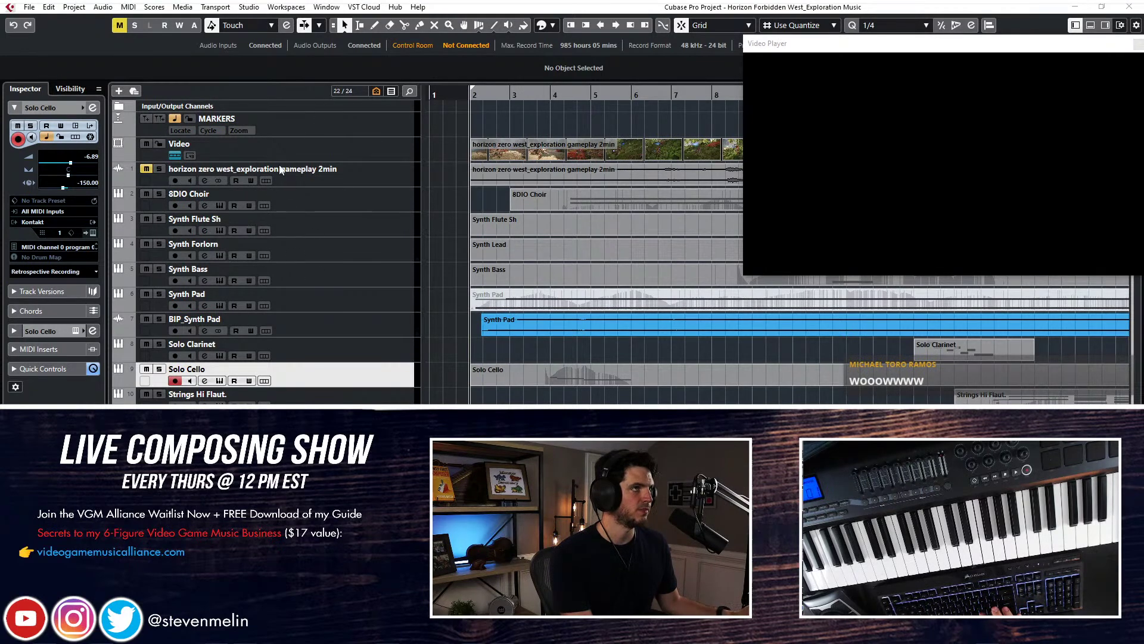
drag(0, 133, 601, 63)
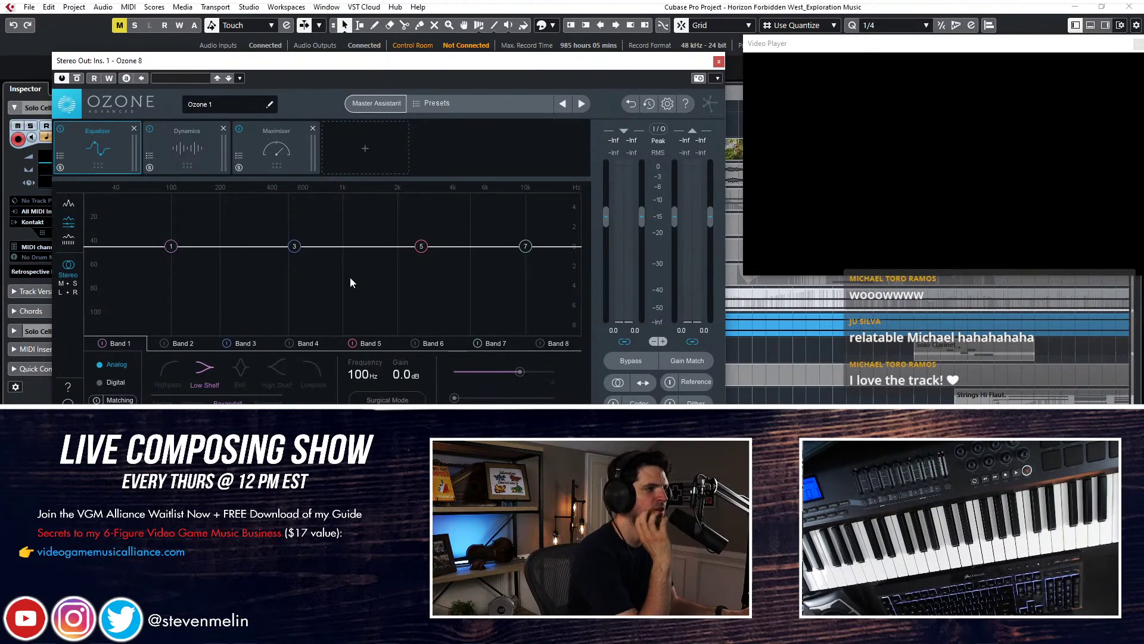
click(402, 103)
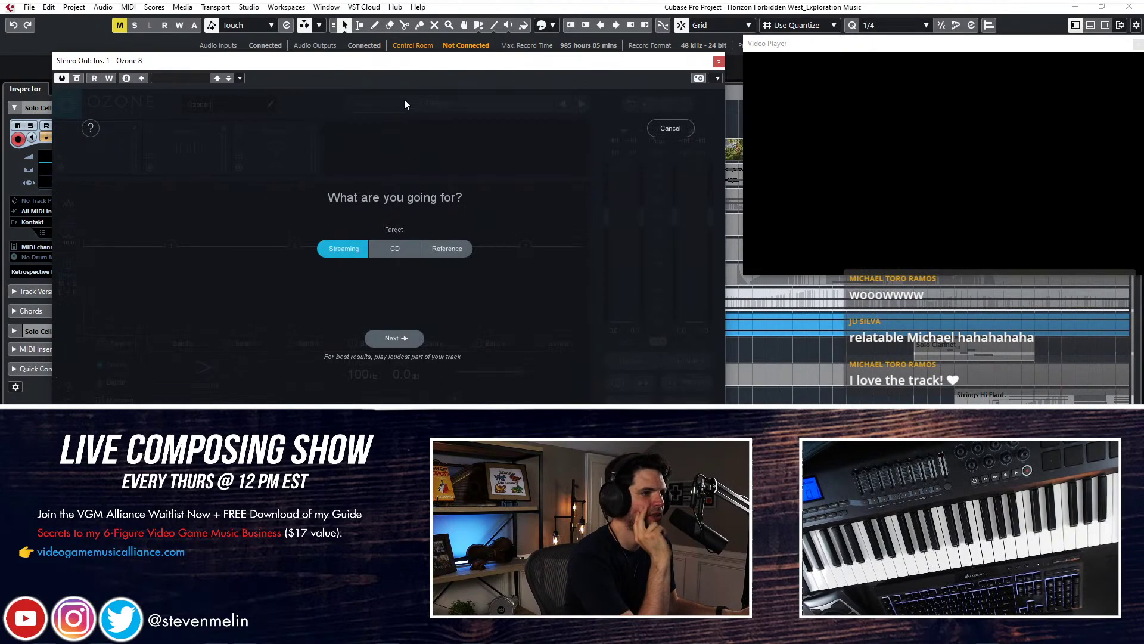
click(654, 130)
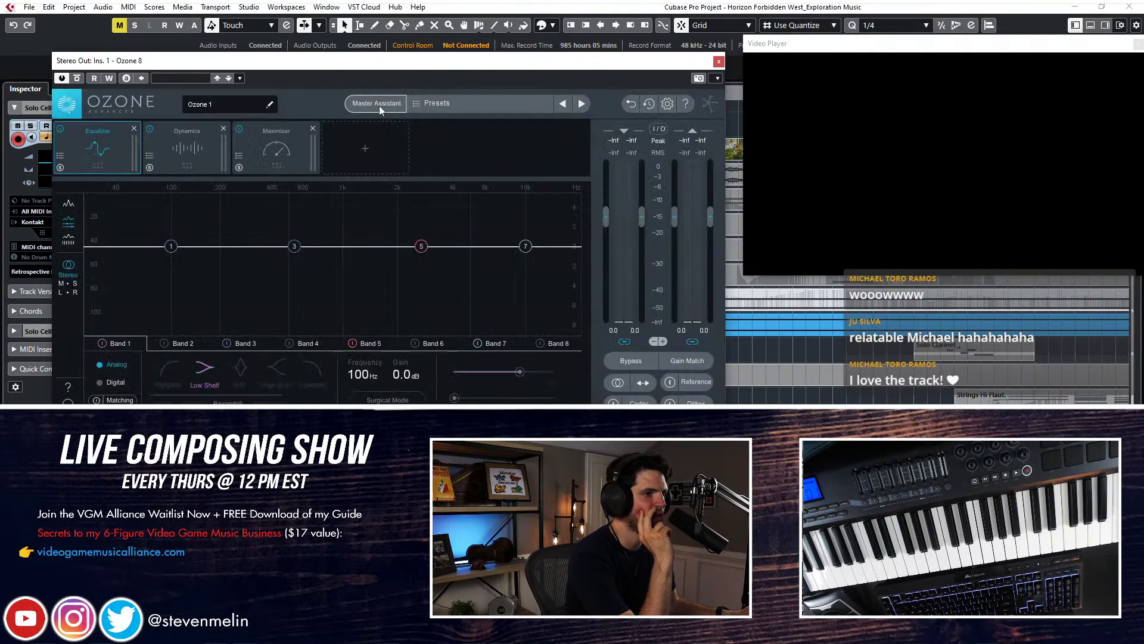
Load the Enhance Stereo Image preset from Ozone's All-Purpose Mastering presets and close the preset manager
click(431, 103)
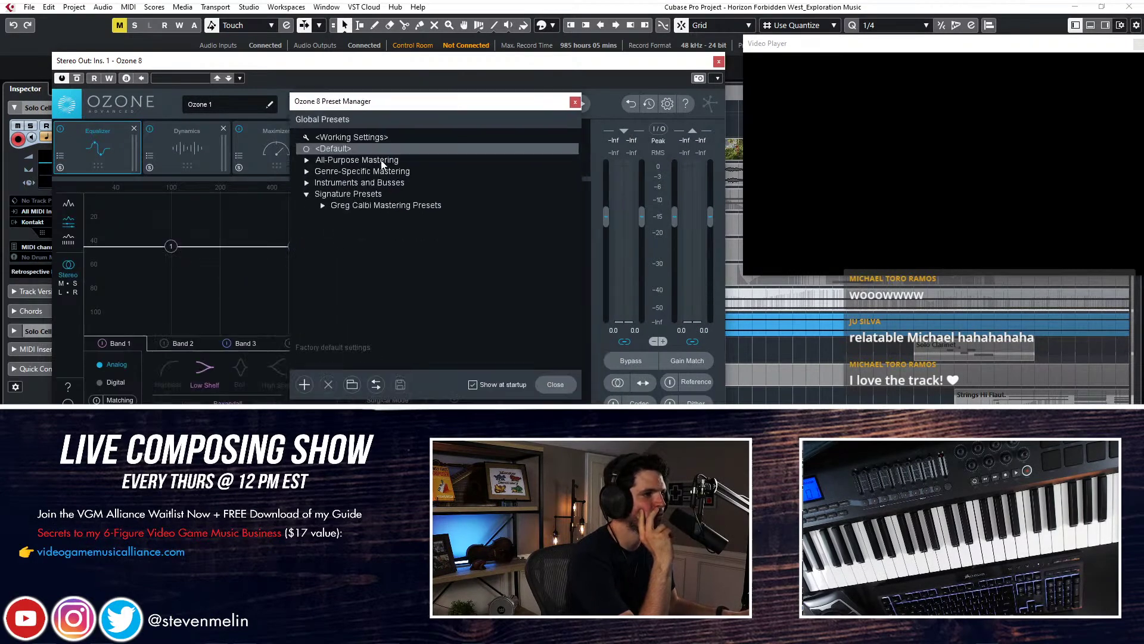
click(307, 160)
scroll(442, 296, down, 3)
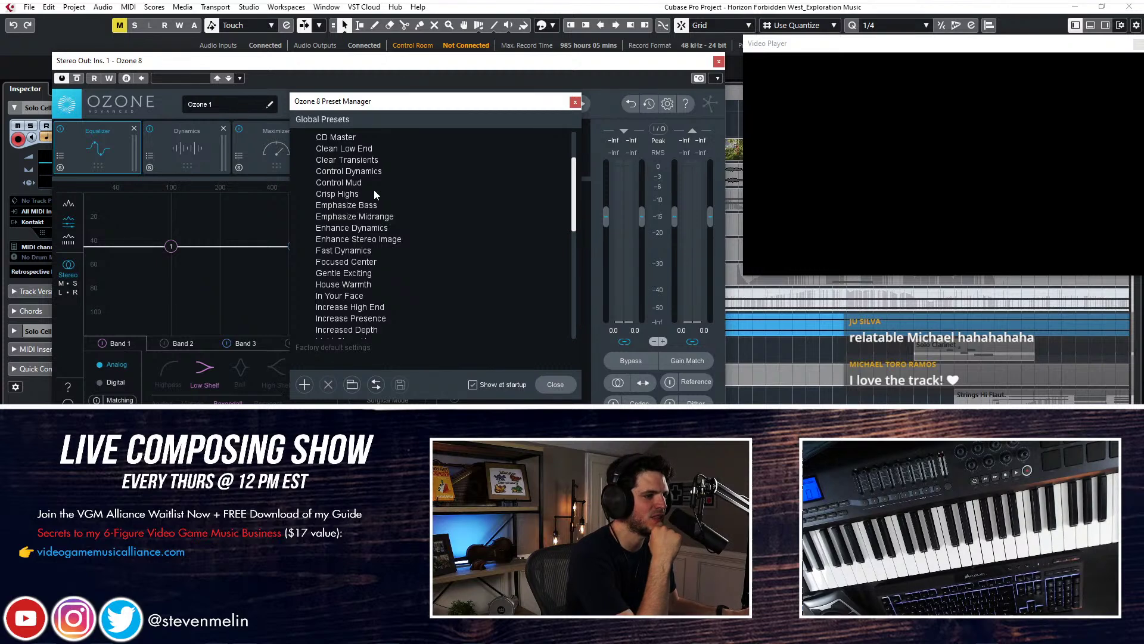
scroll(361, 197, up, 2)
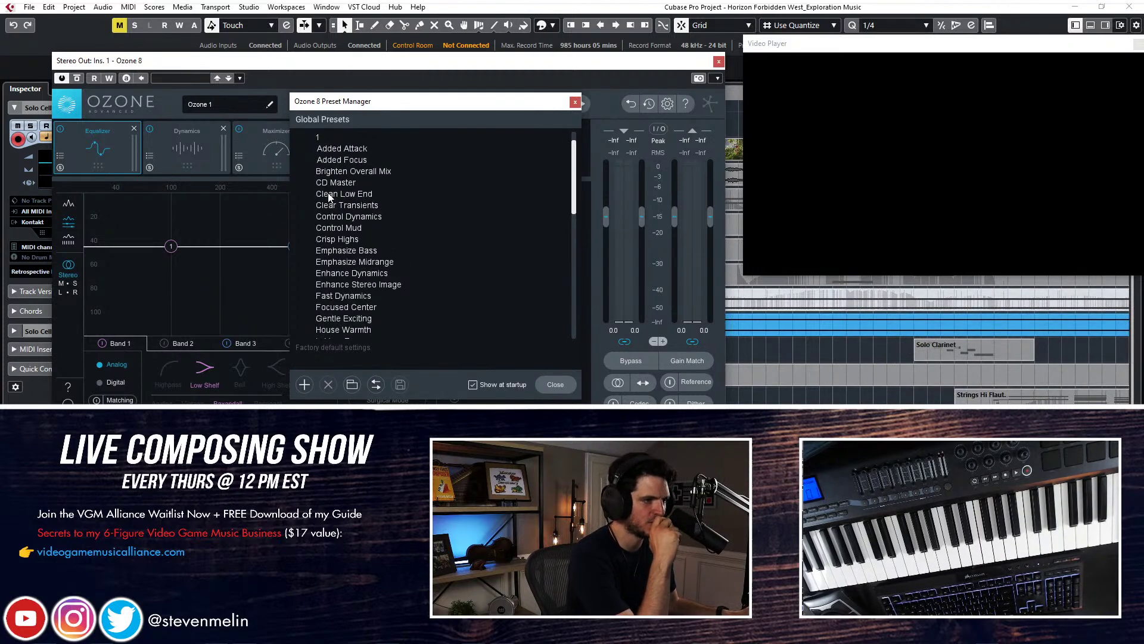
scroll(342, 213, down, 6)
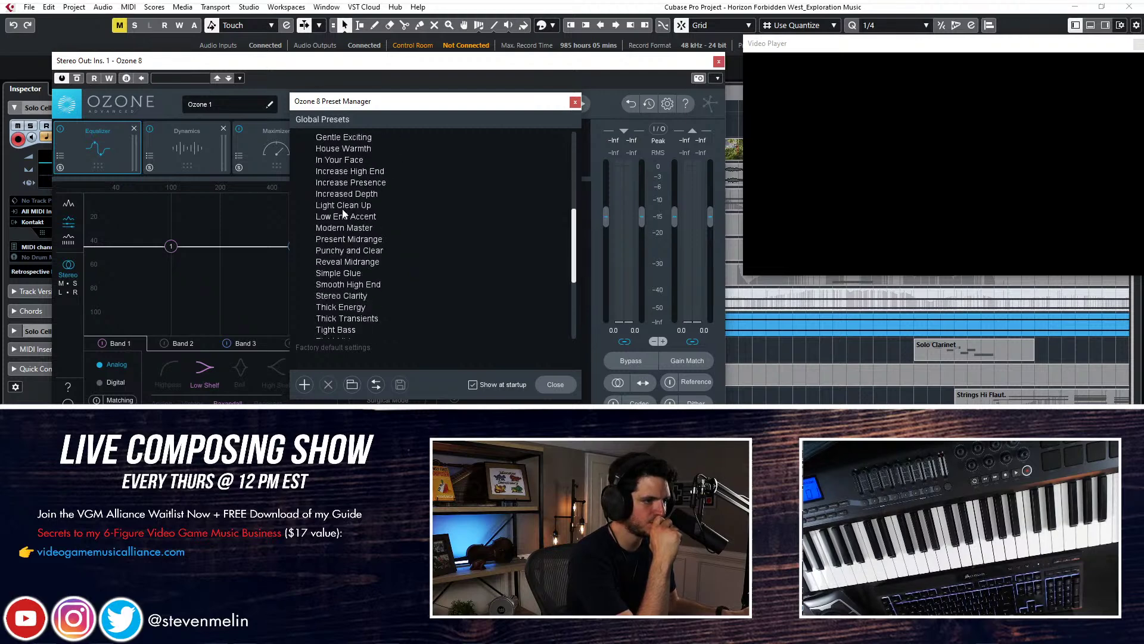
scroll(343, 213, down, 5)
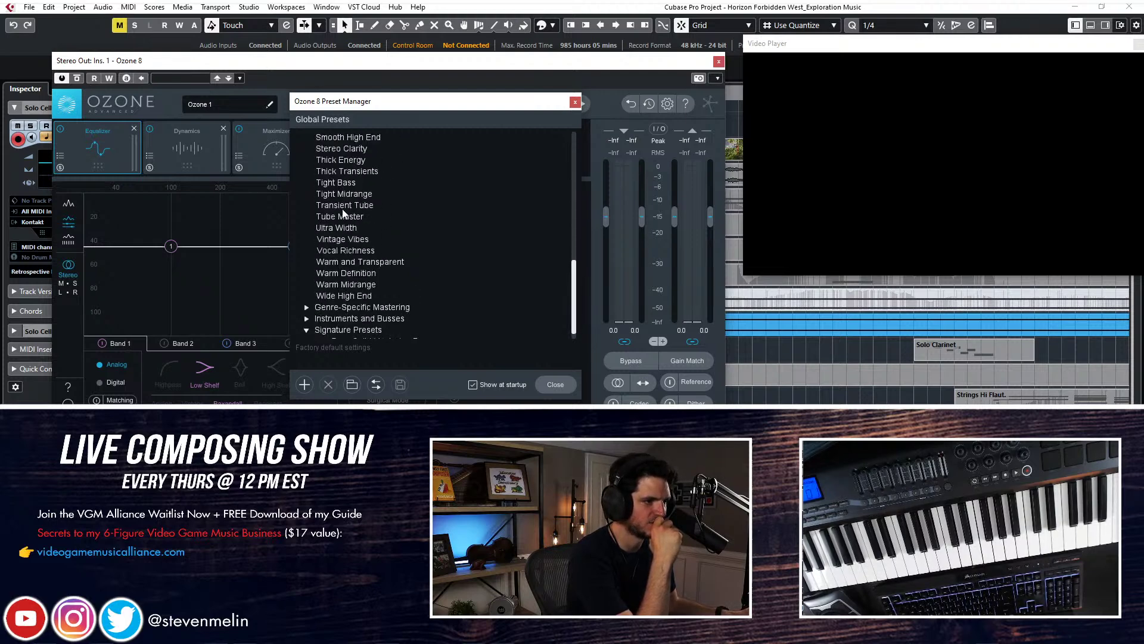
scroll(343, 213, up, 7)
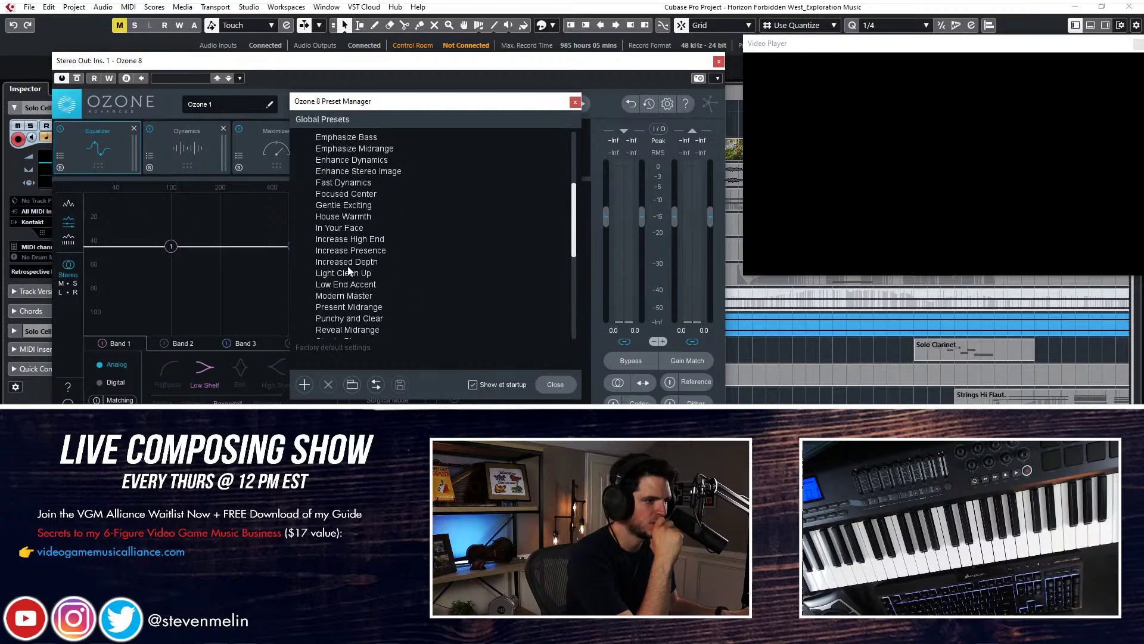
scroll(336, 334, up, 3)
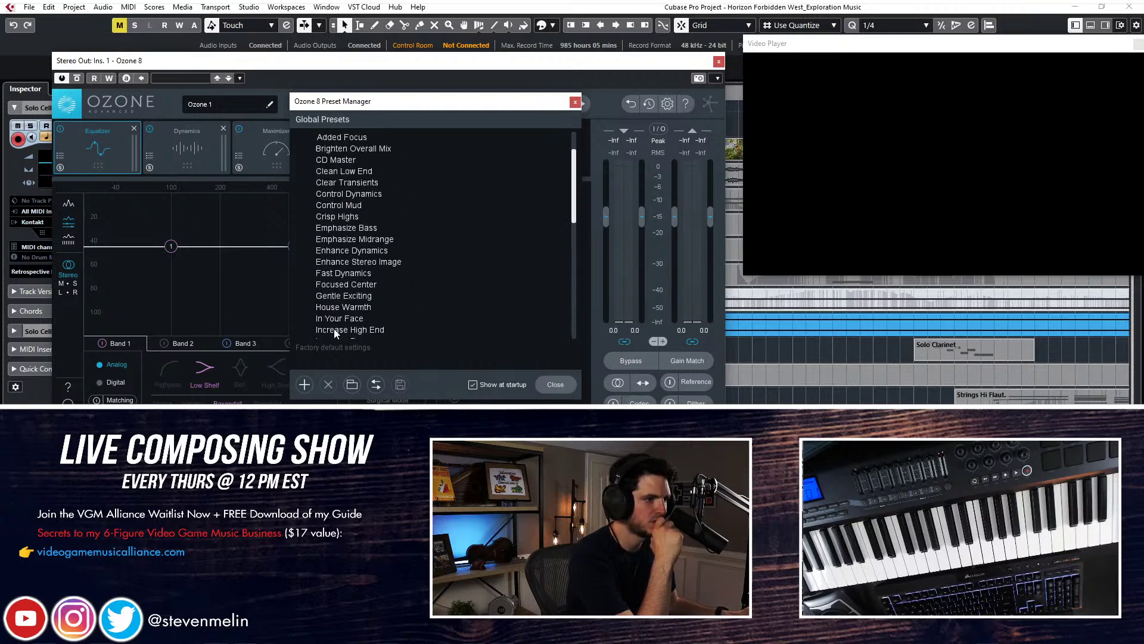
click(363, 263)
scroll(363, 243, up, 2)
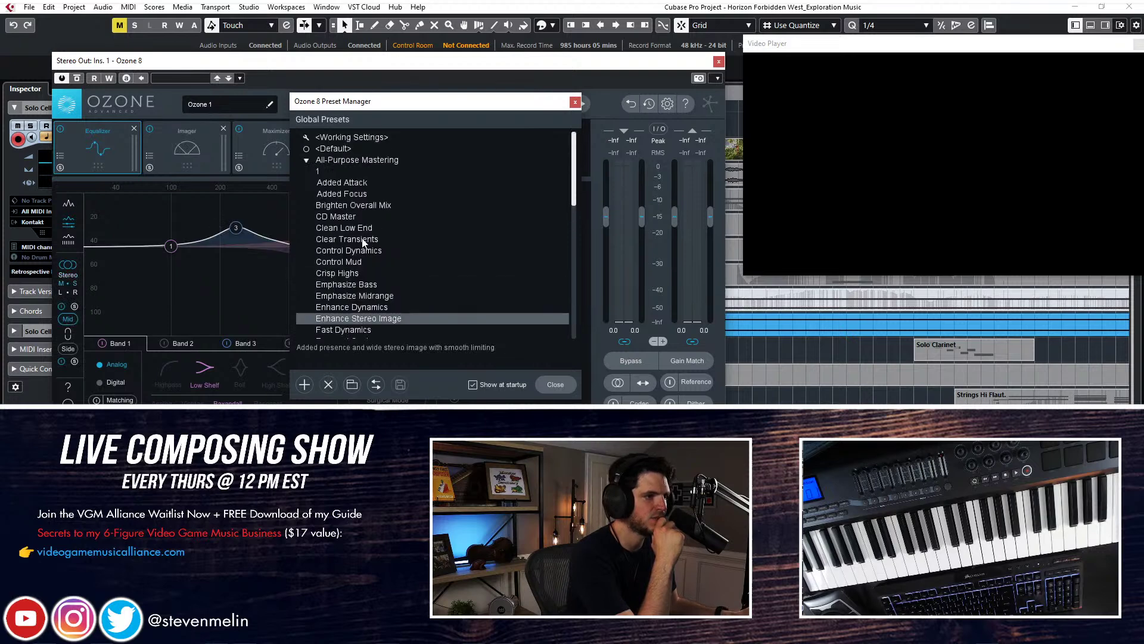
click(575, 103)
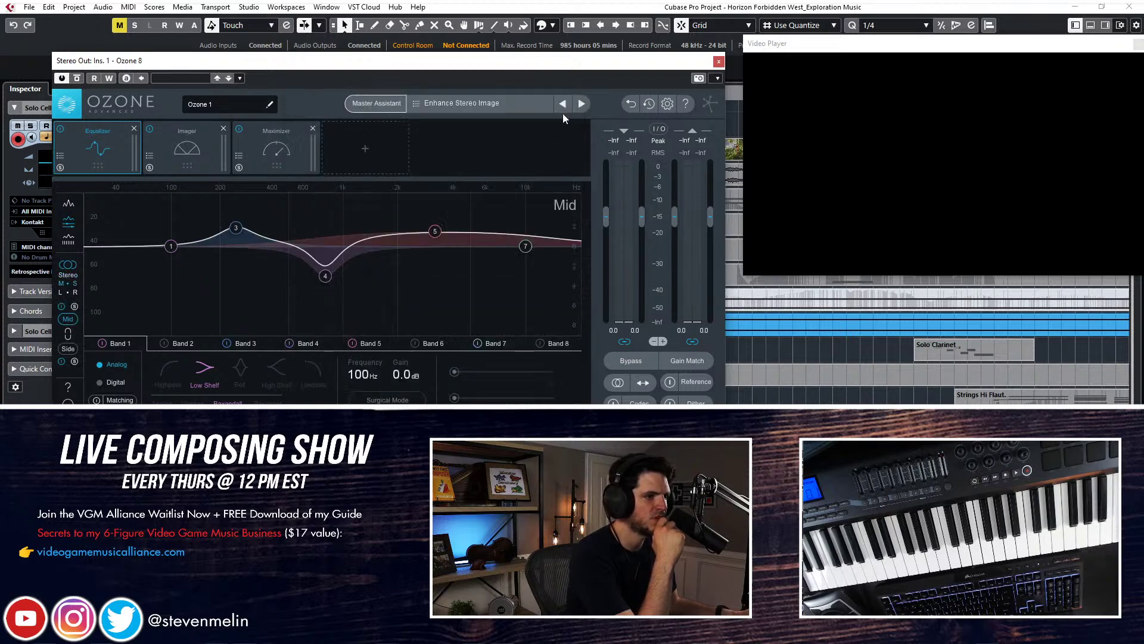
Load the Analog Warmth preset into Ozone's Equalizer module and close its preset manager
click(61, 156)
drag(355, 119, 346, 116)
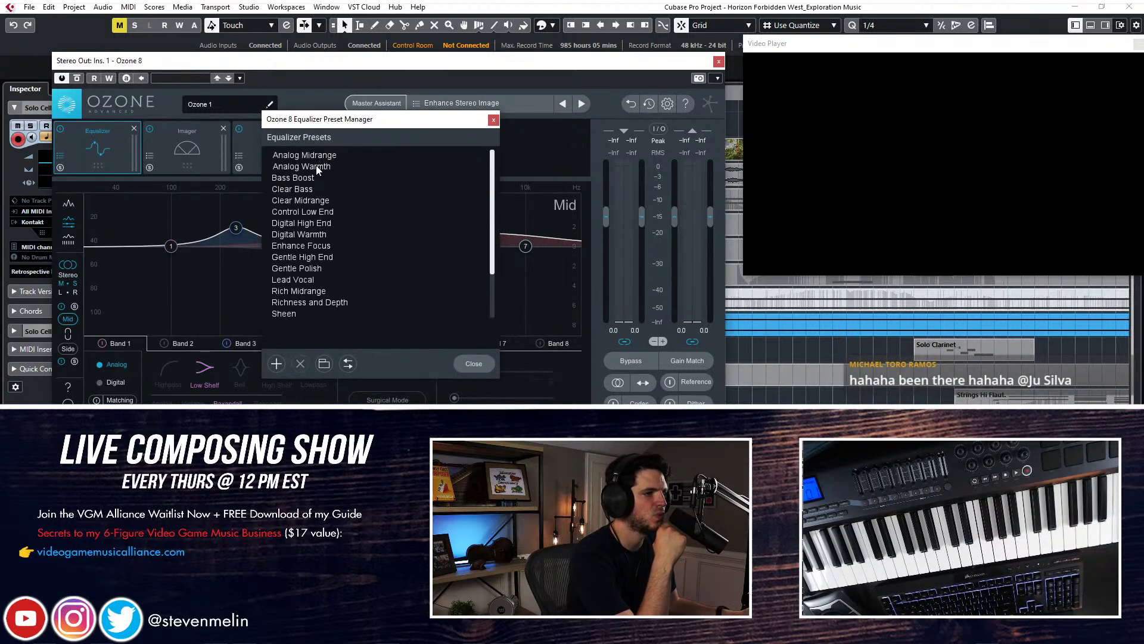
click(318, 168)
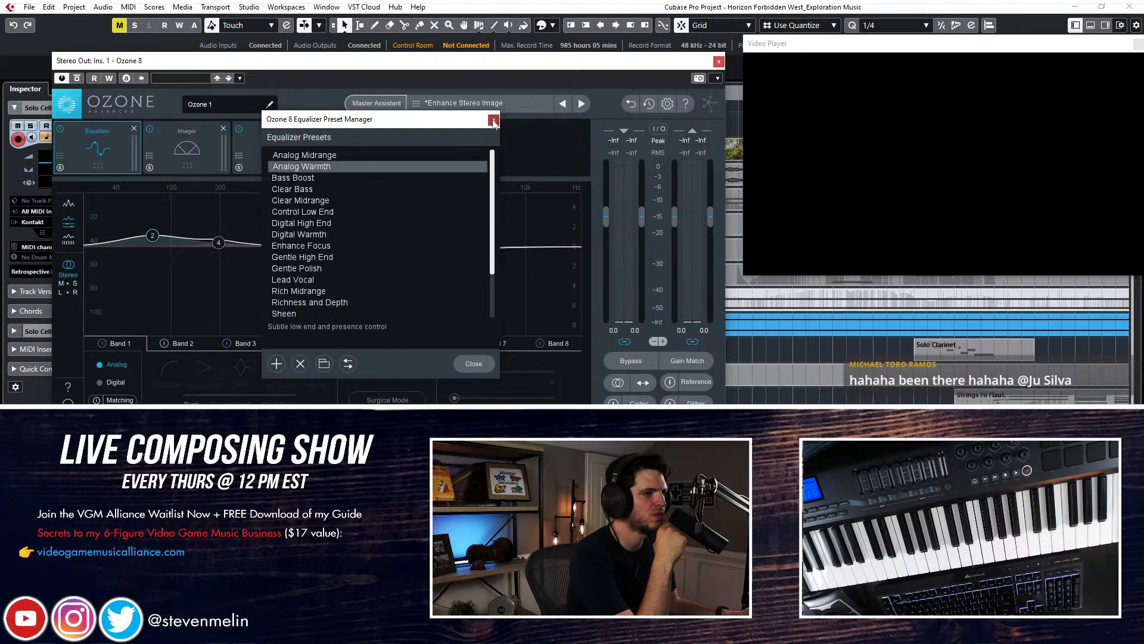
click(494, 121)
Examine the settings of Ozone's Maximizer, Equalizer and Imager modules
click(310, 152)
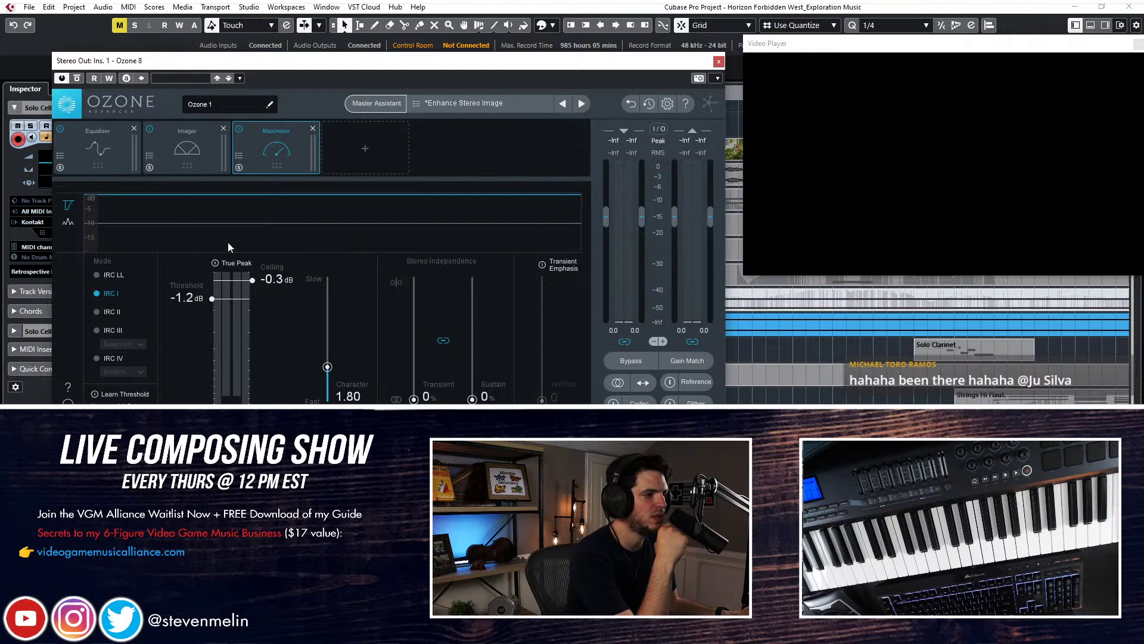
click(97, 148)
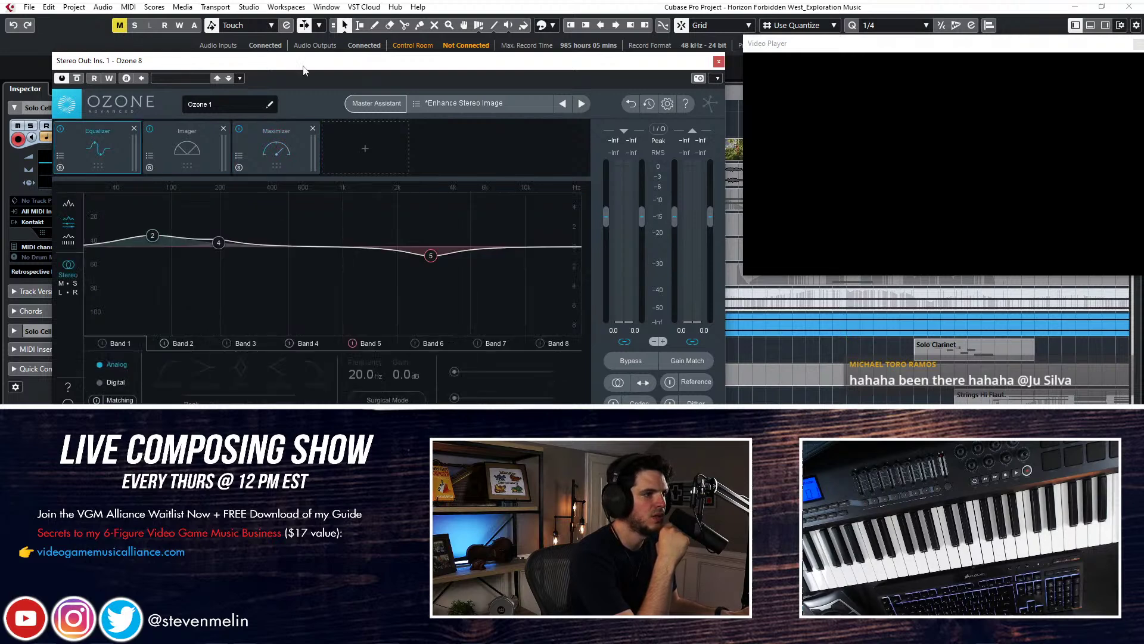
drag(299, 66, 307, 36)
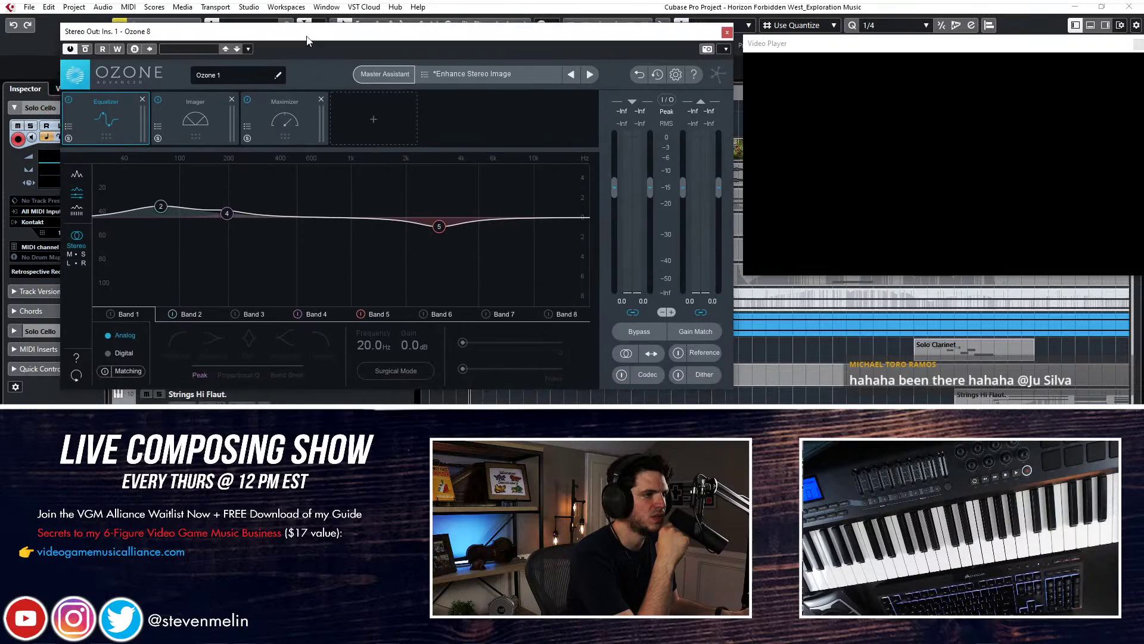
click(275, 136)
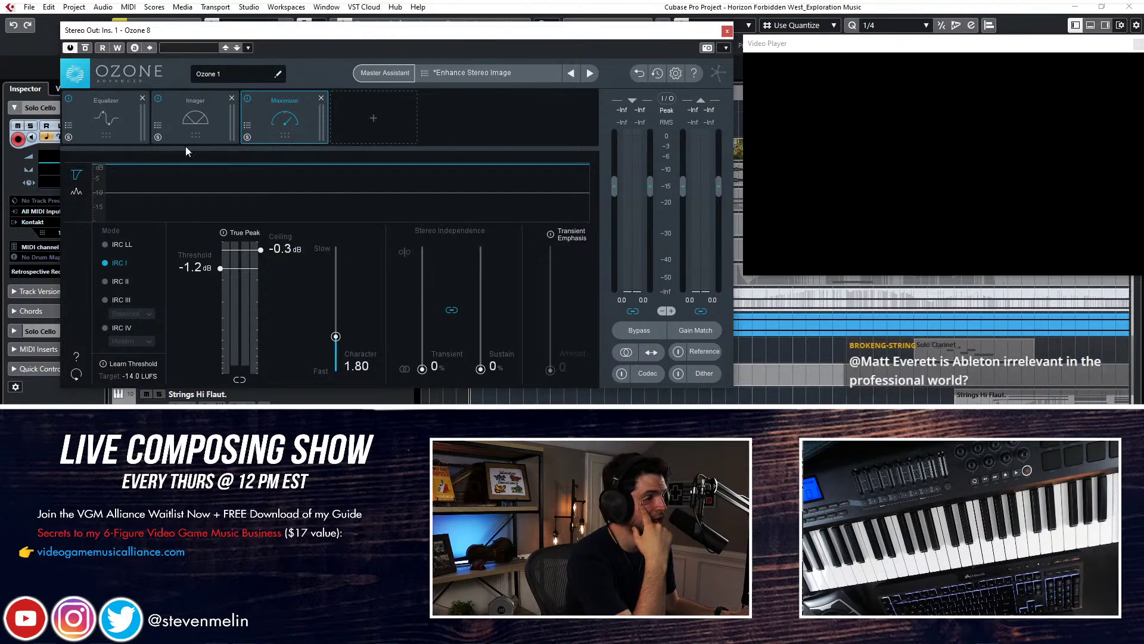
click(106, 113)
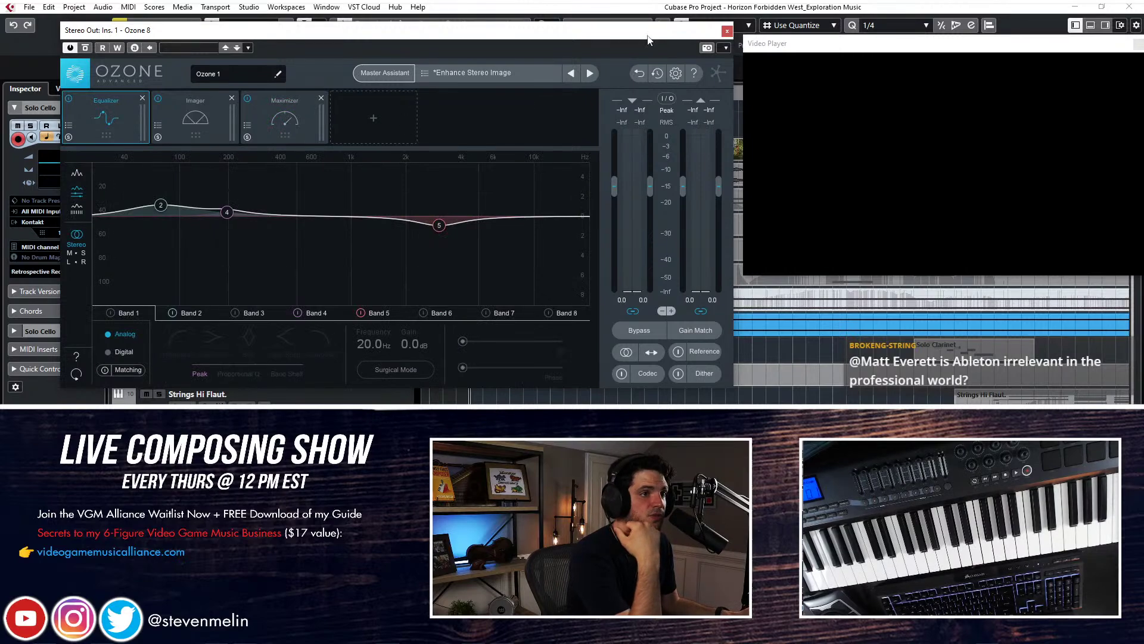
drag(649, 40, 890, 149)
click(522, 241)
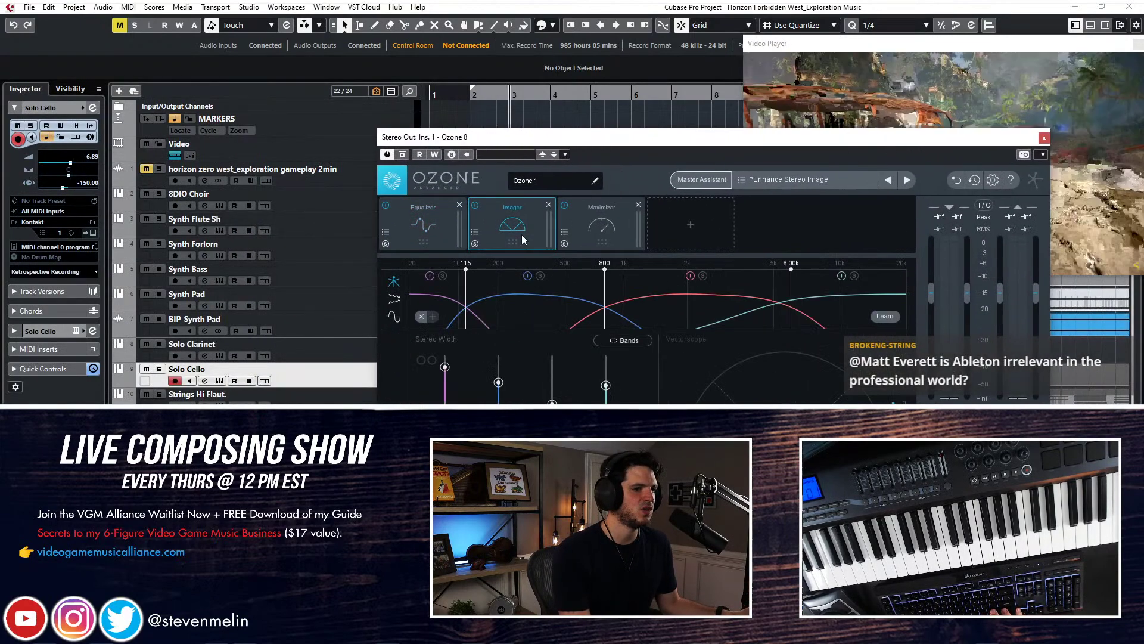
click(579, 218)
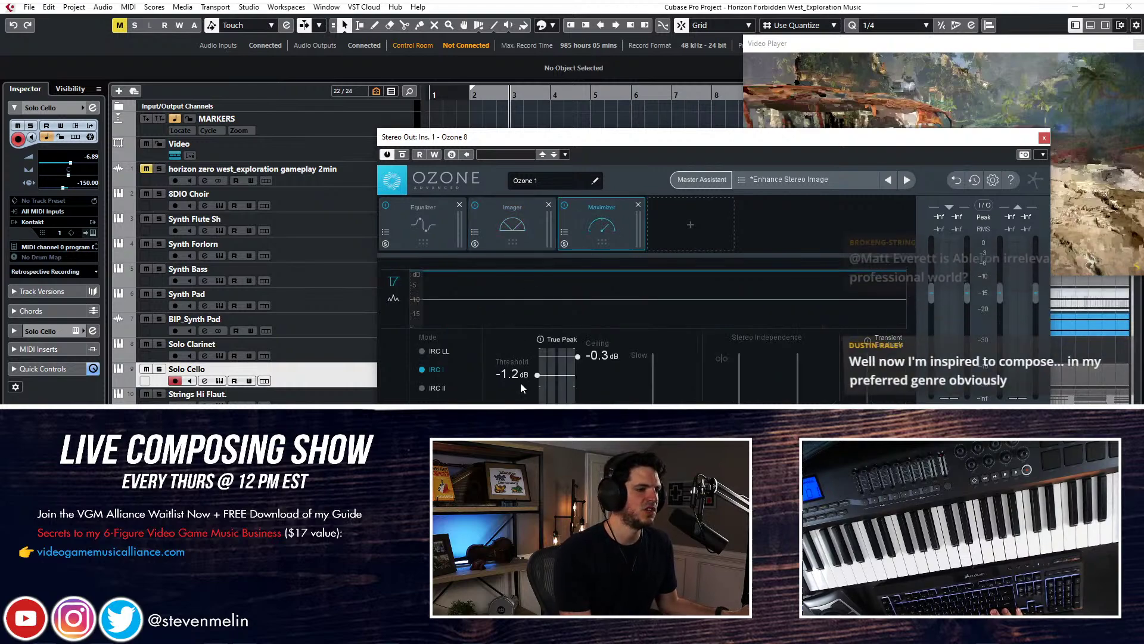
Play the cue from the start while watching Ozone's Equalizer and Imager displays, and close the plug-in
drag(659, 149, 378, 66)
click(180, 168)
click(527, 345)
key(KP_1)
key(space)
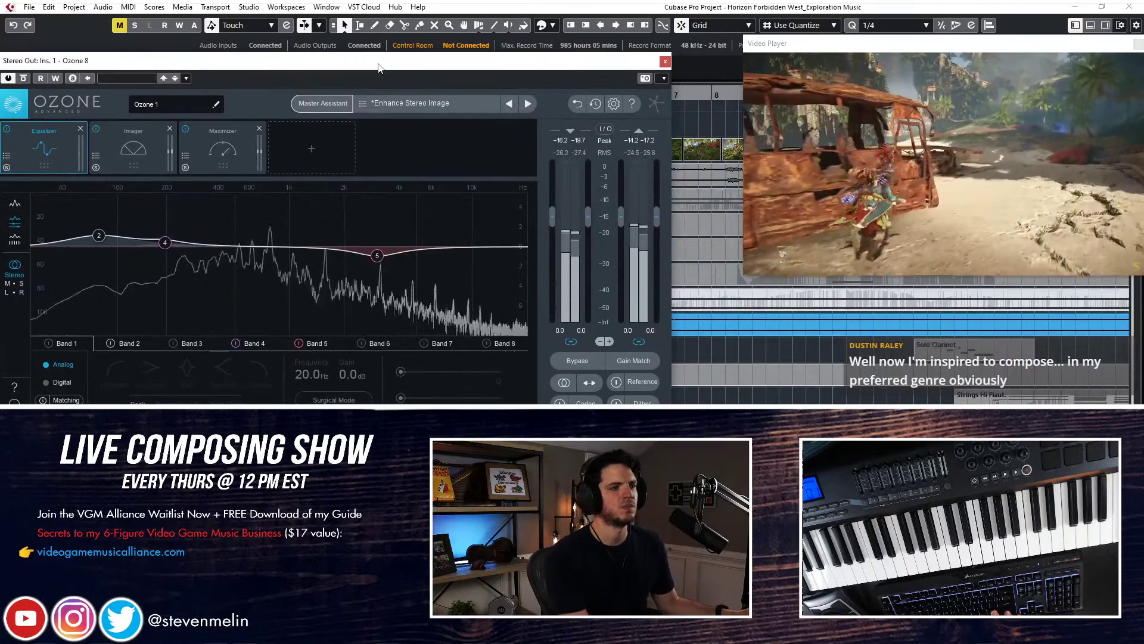
click(147, 142)
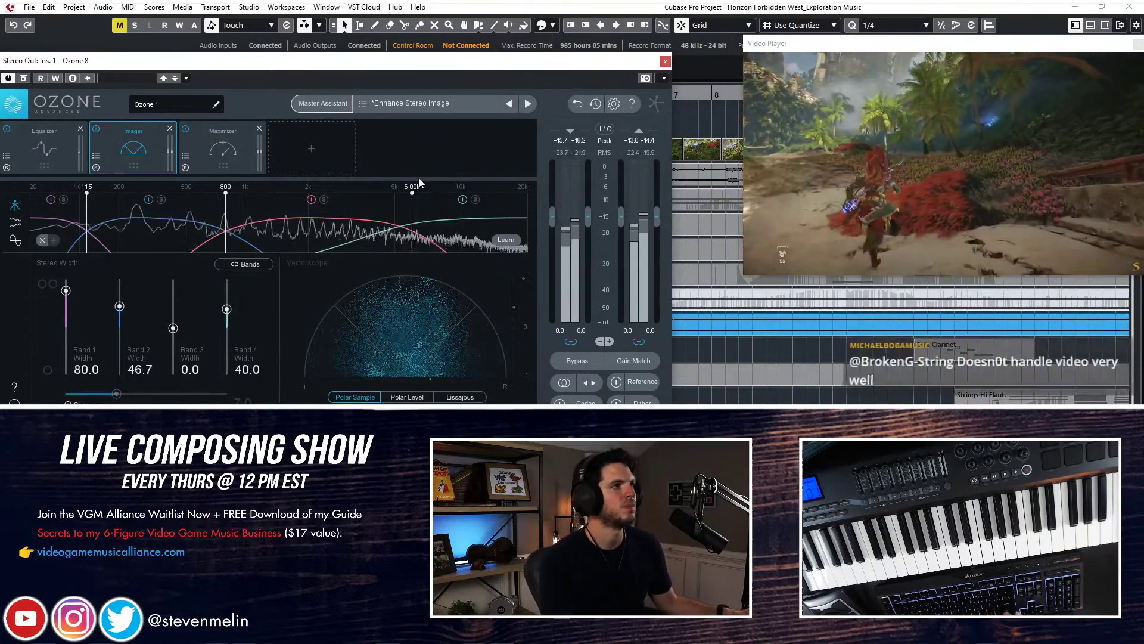
click(665, 62)
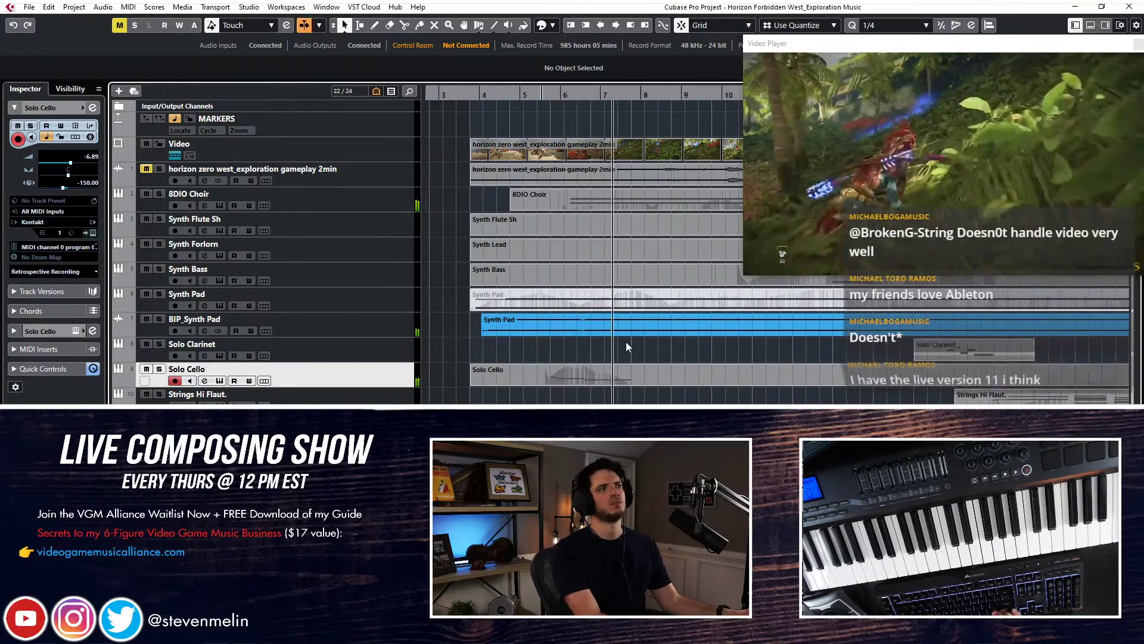
Lower the Strings trem. track's volume slightly during playback
scroll(626, 342, right, 3)
click(364, 444)
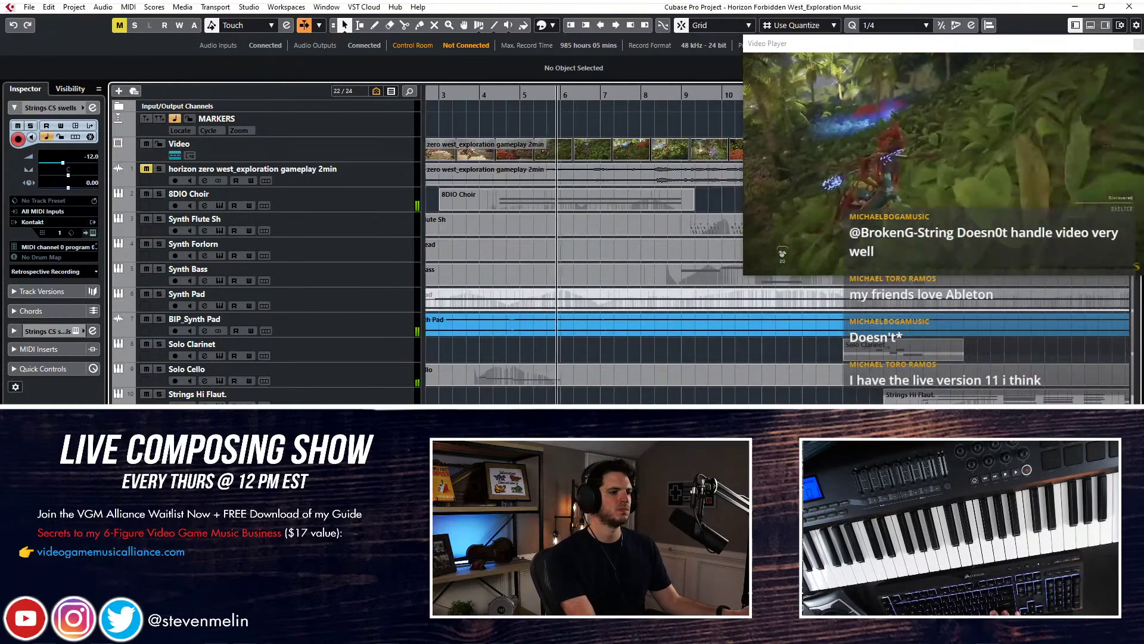
drag(56, 163, 55, 163)
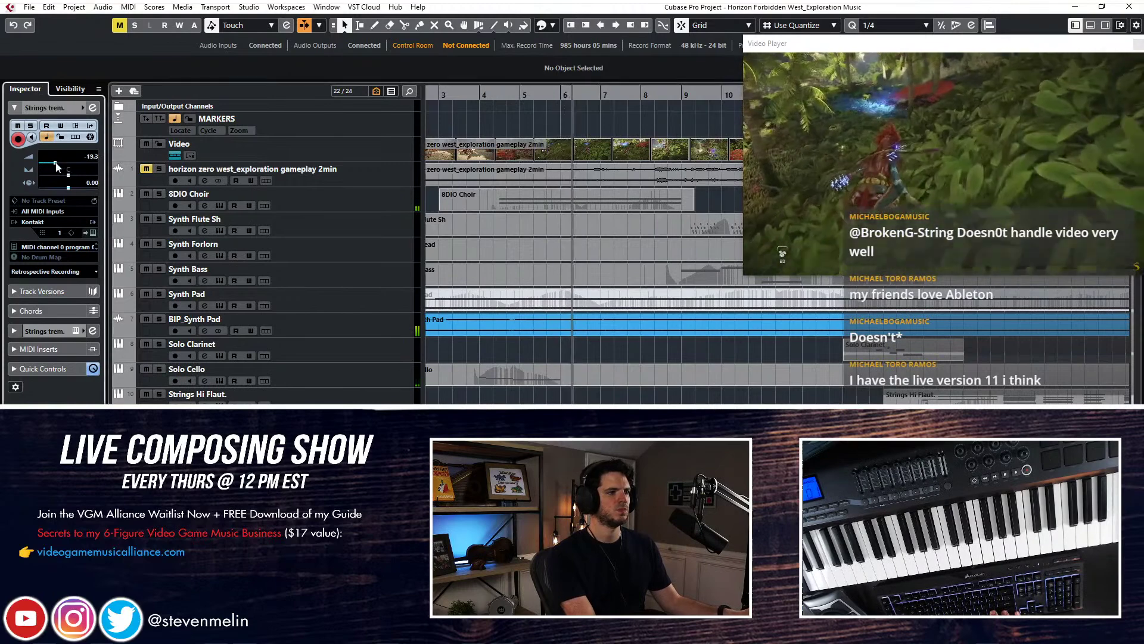
Set the 8DIO Choir track's volume to -2.75 and briefly open and close its first MIDI part
click(269, 322)
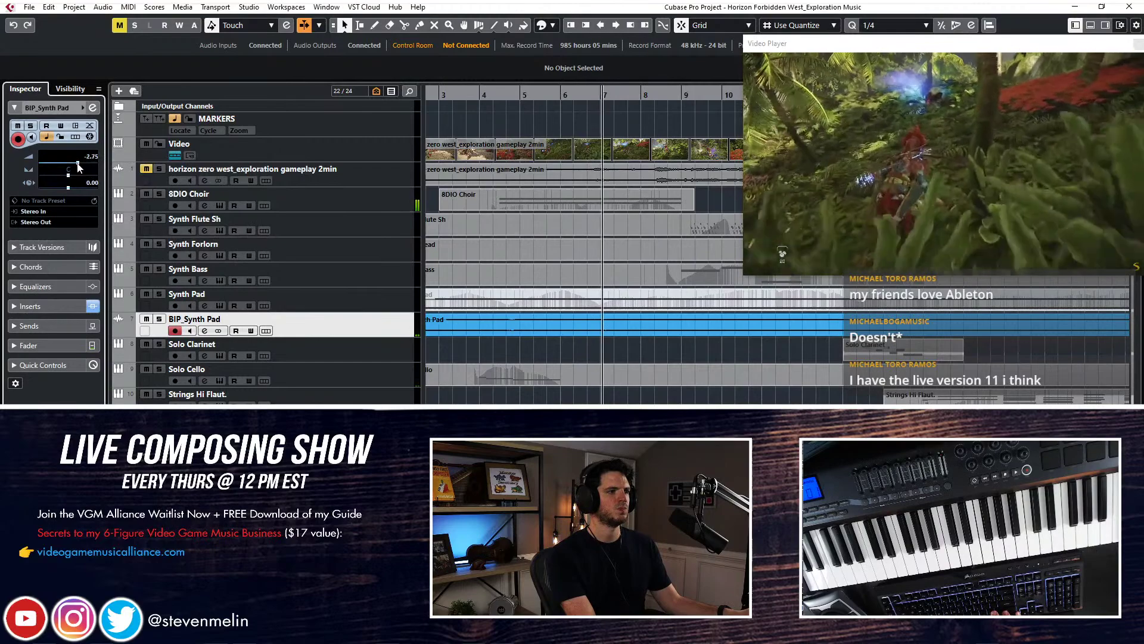
scroll(555, 284, right, 2)
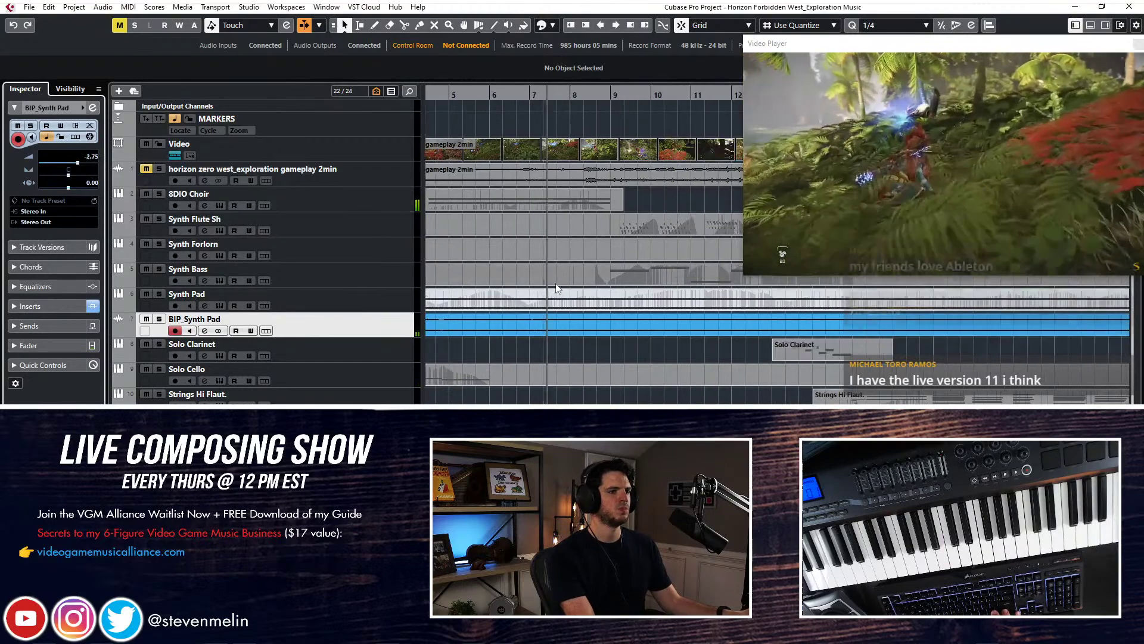
click(326, 204)
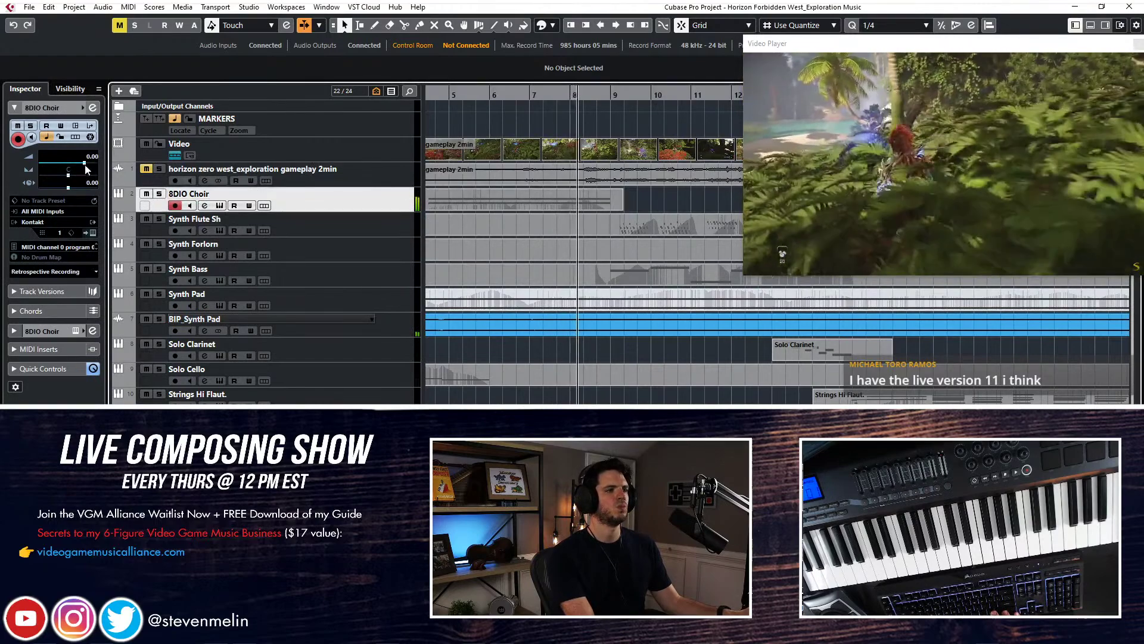
double_click(480, 203)
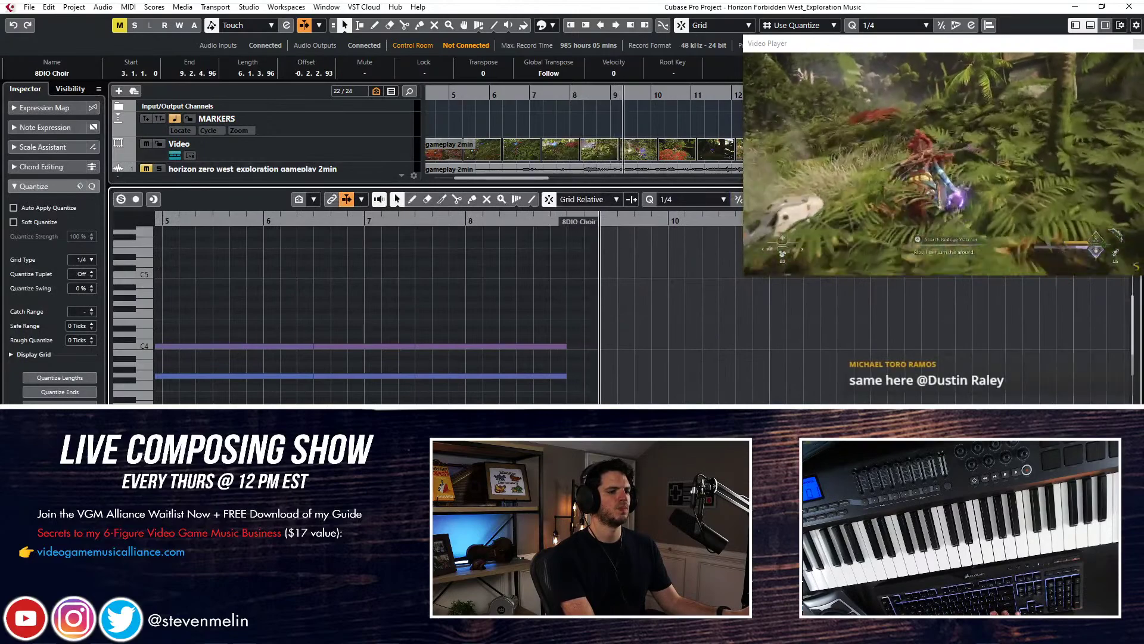
key(ctrl+e)
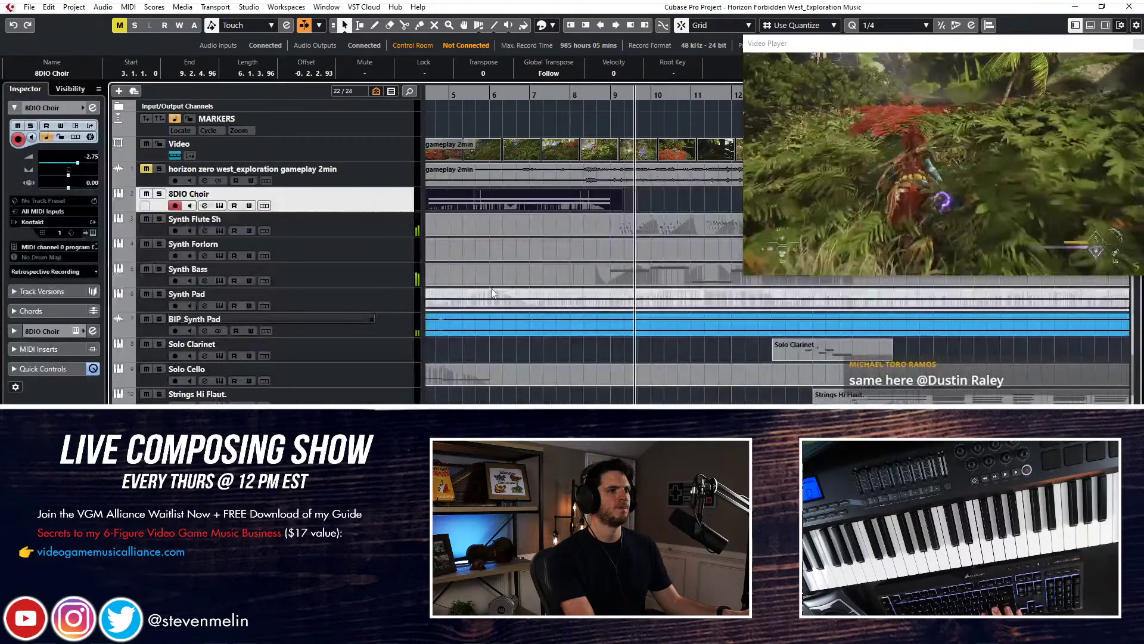
Set the Synth Flute Sh track's volume to 0.77 and the Strings CS swells track's volume to -19.5
click(357, 234)
drag(98, 163, 87, 164)
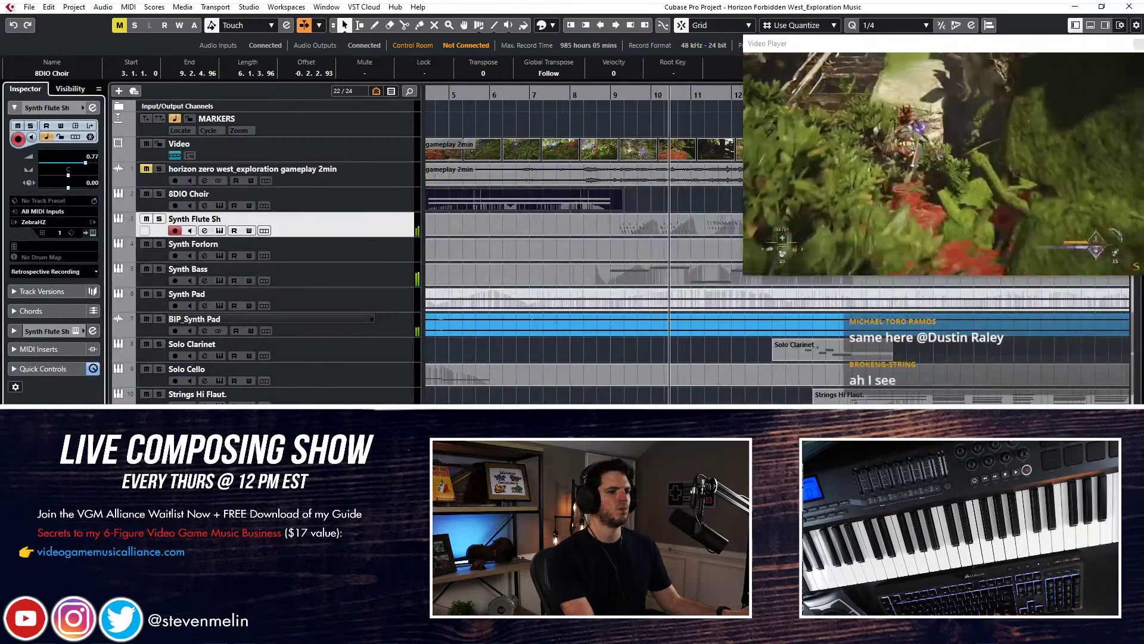
click(352, 447)
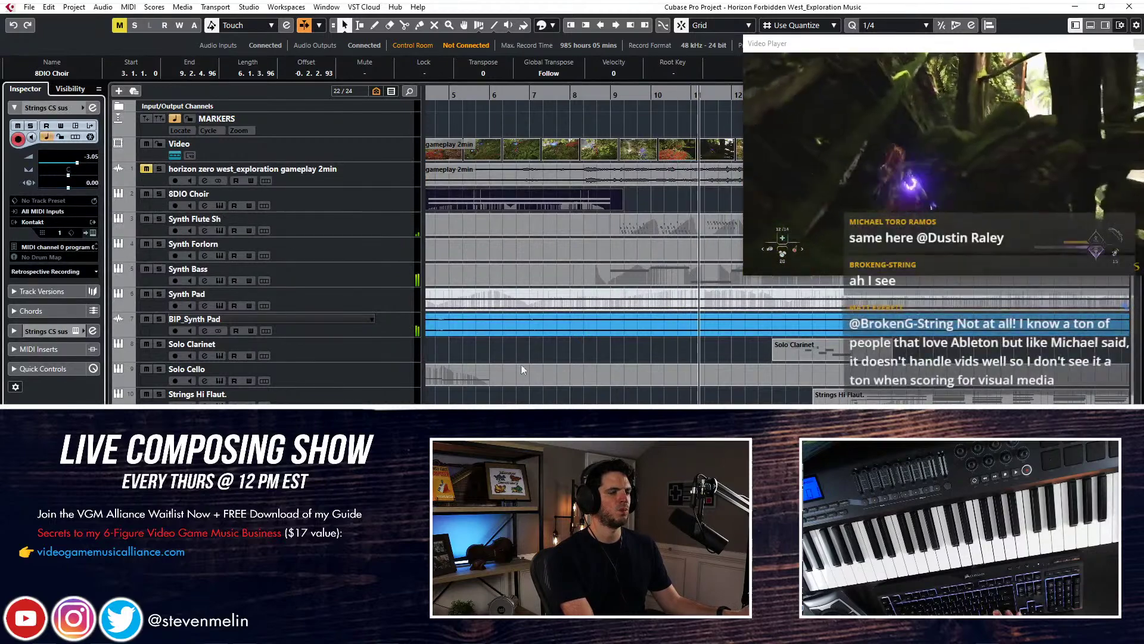
click(270, 324)
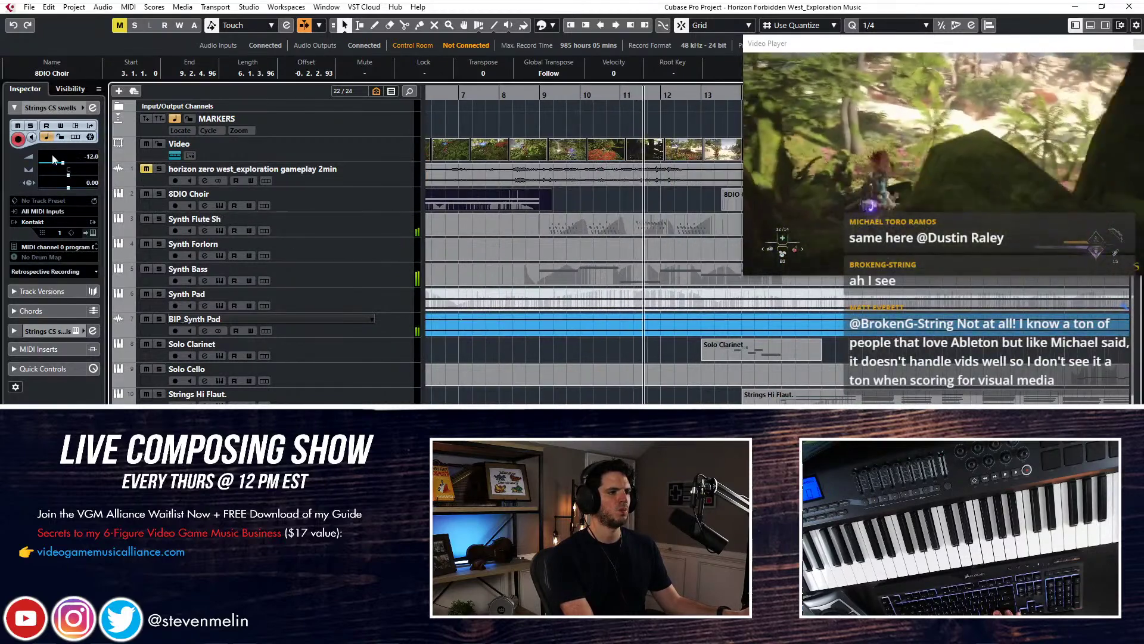
scroll(60, 167, down, 1)
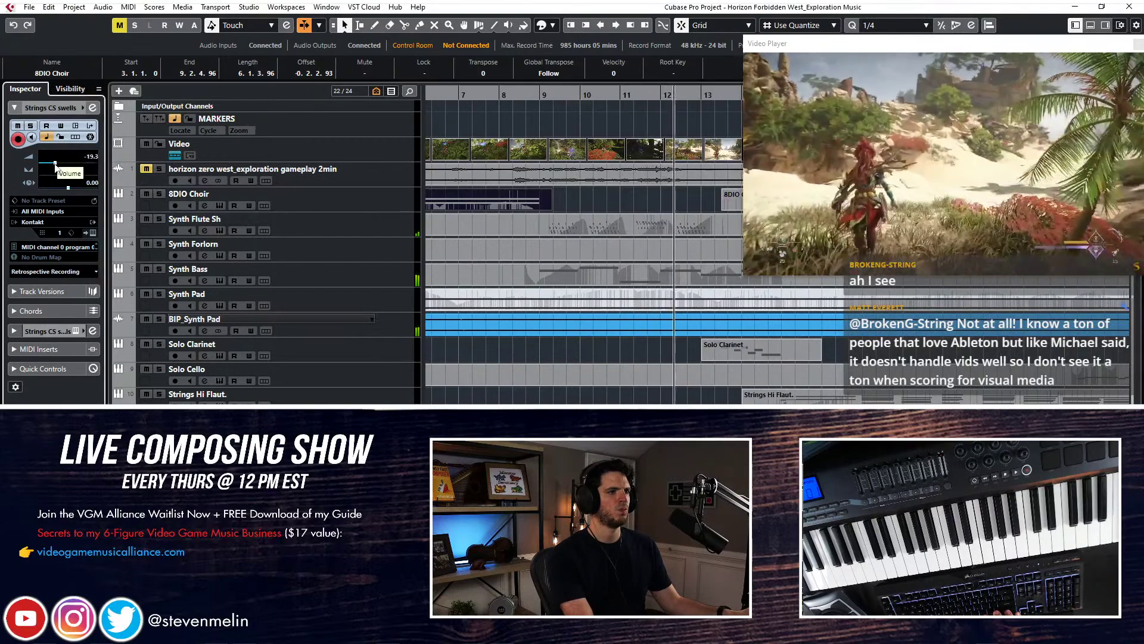
Adjust the Solo Clarinet track's volume and set the Synth Bass track's volume to -12.5
scroll(512, 365, right, 3)
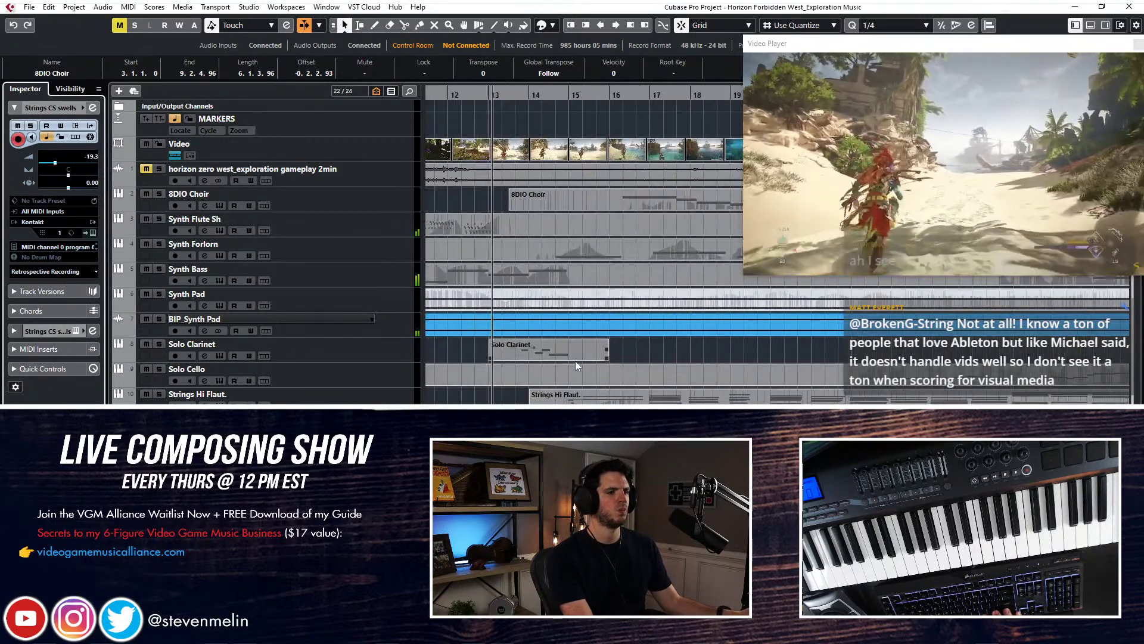
click(369, 342)
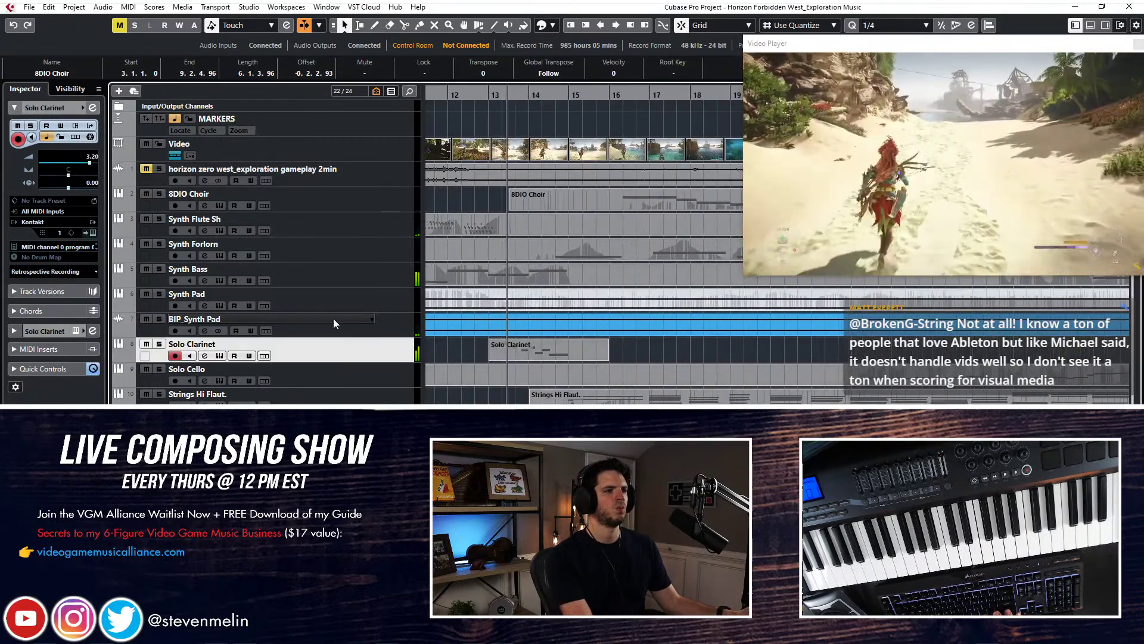
drag(93, 168, 62, 162)
click(298, 273)
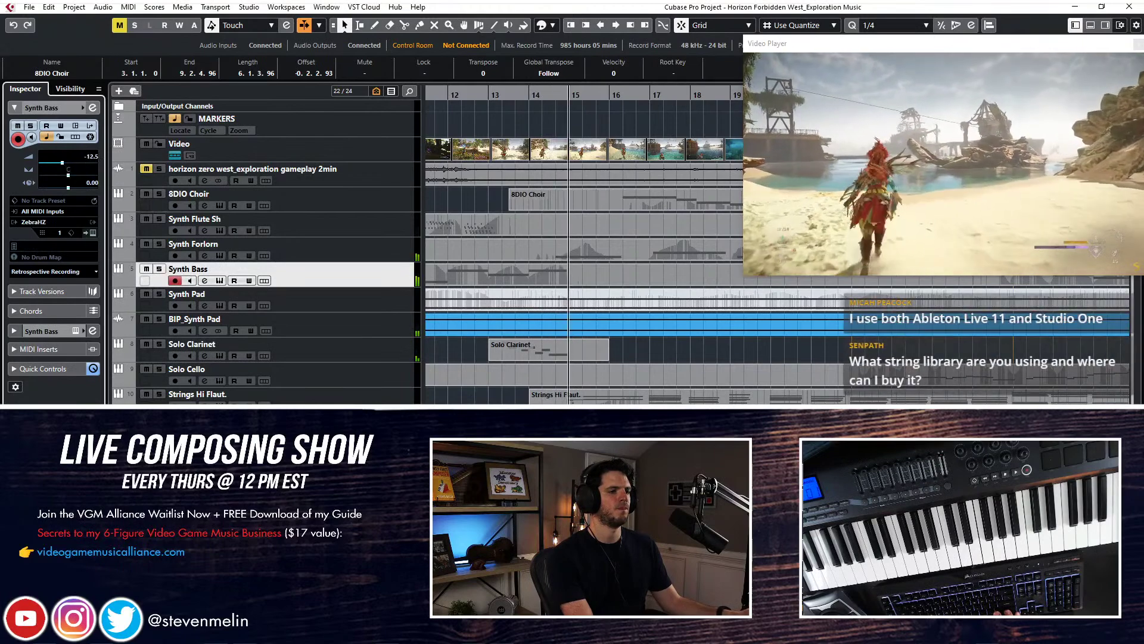
Glue the adjoining 8DIO Choir parts around bar 22 into one part and select it
scroll(505, 391, right, 2)
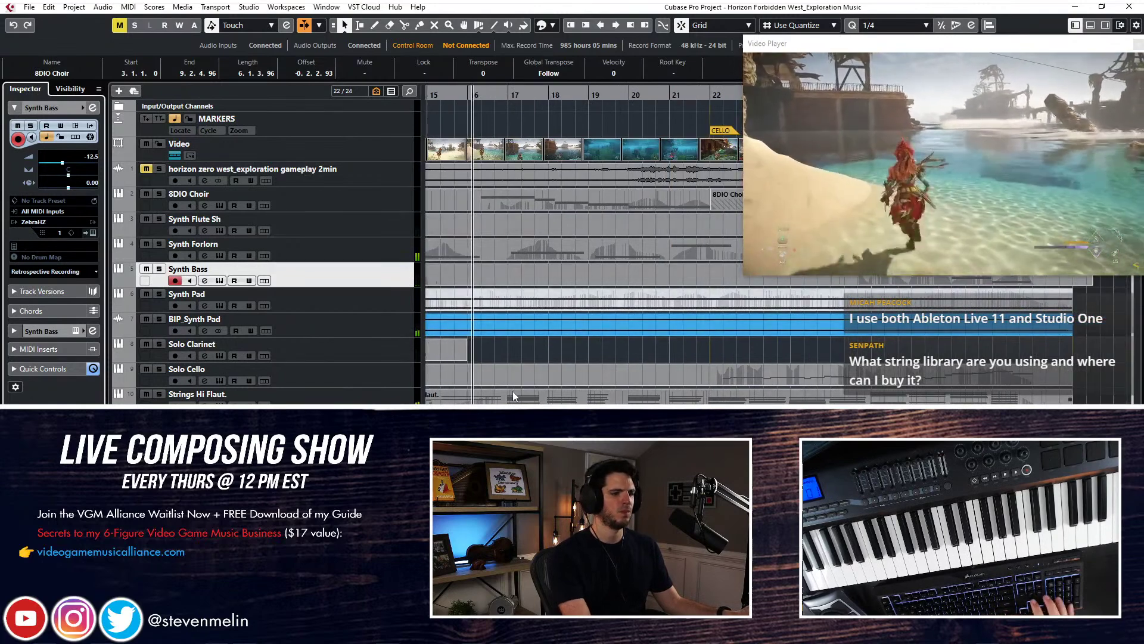
scroll(524, 471, down, 2)
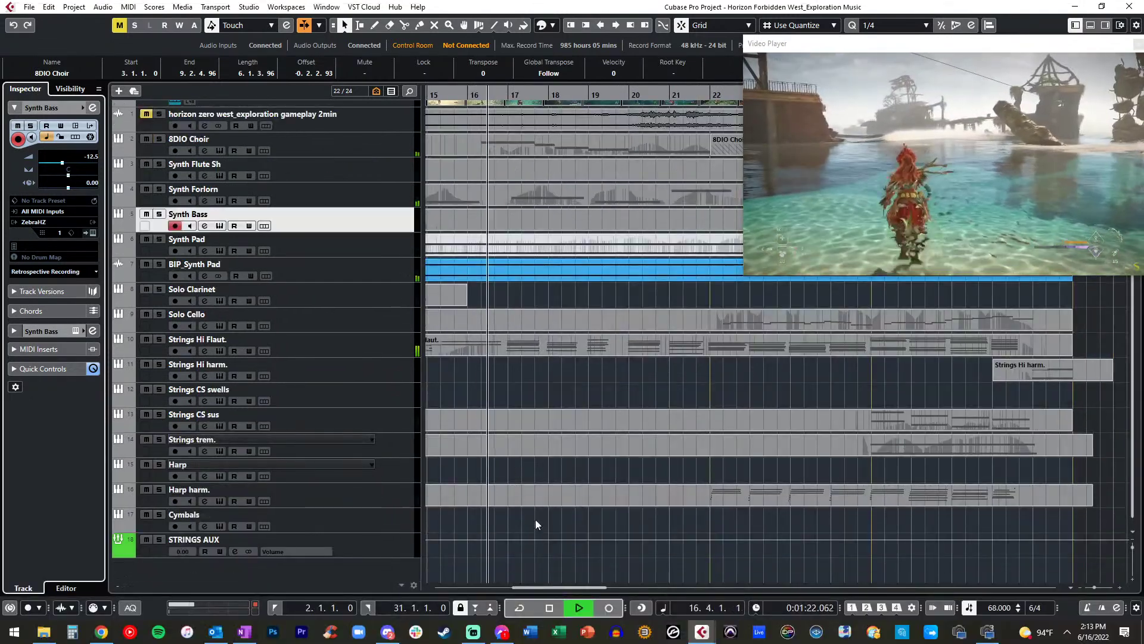
scroll(456, 381, up, 2)
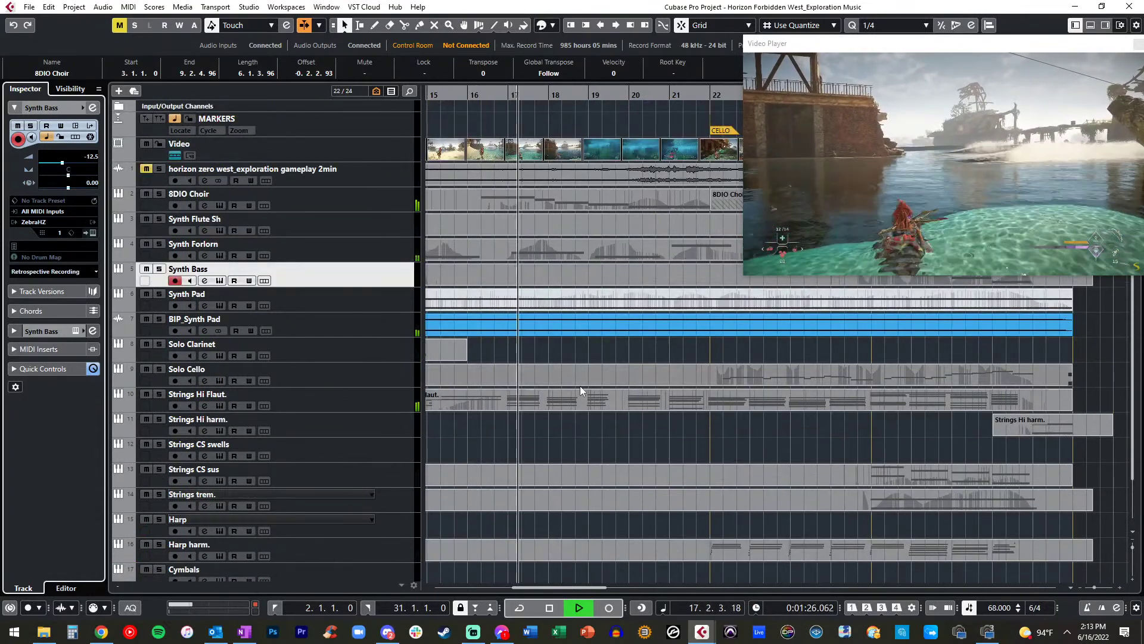
scroll(581, 385, right, 2)
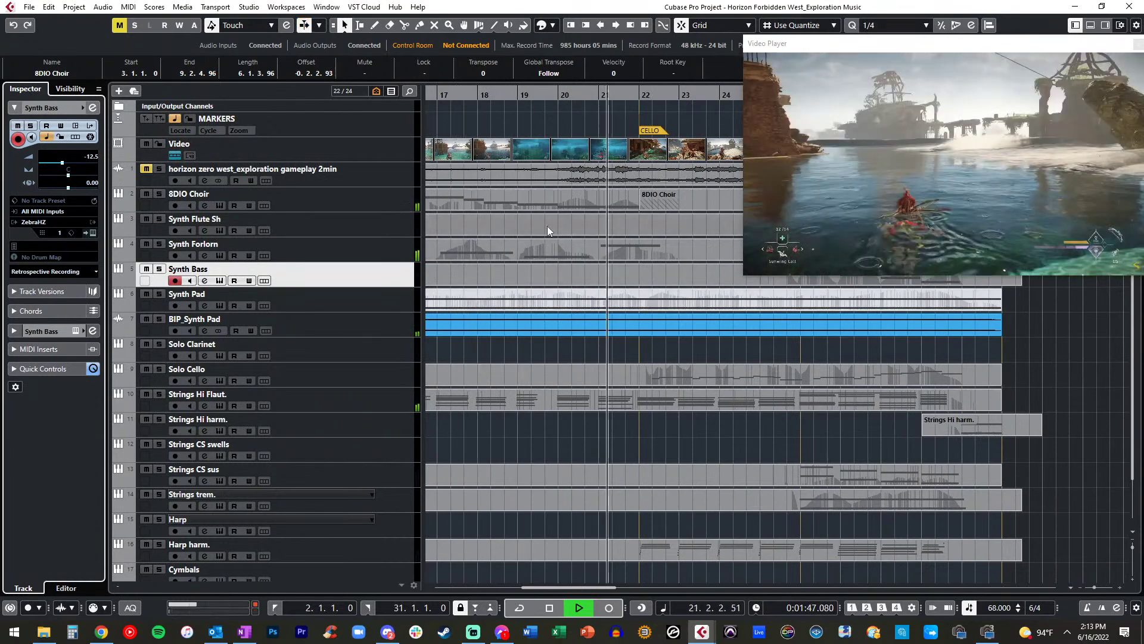
scroll(595, 262, right, 2)
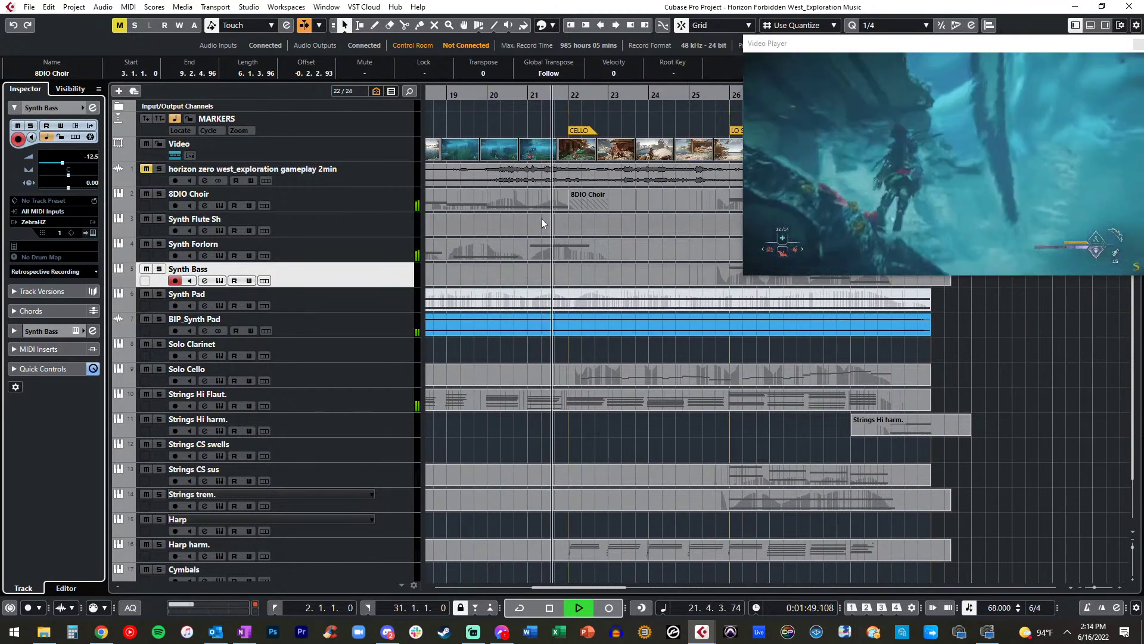
right_click(531, 202)
click(536, 201)
click(536, 201)
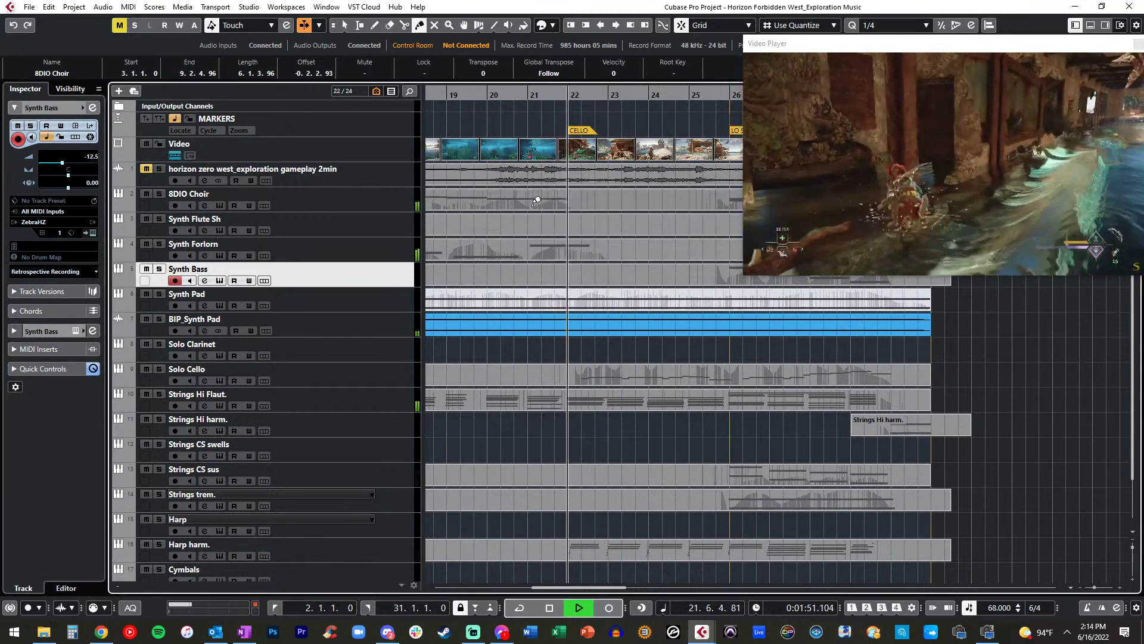
key(1)
click(536, 201)
Set the Synth Forlorn track's volume to -7.94 and the Synth Bass track's volume to -15.0
click(381, 253)
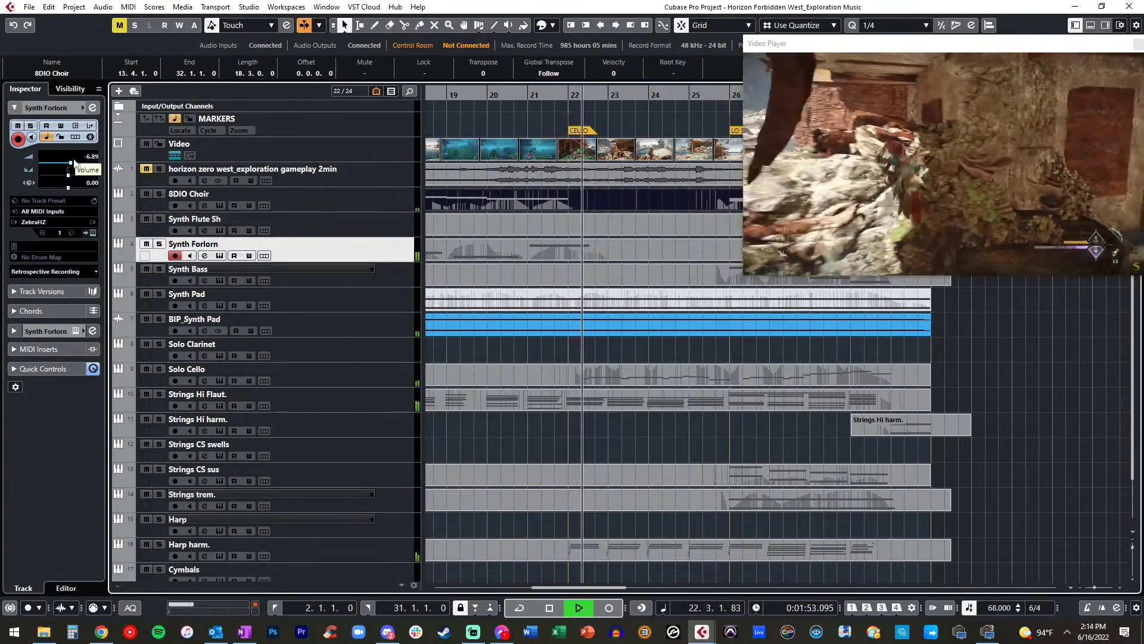
drag(69, 163, 68, 163)
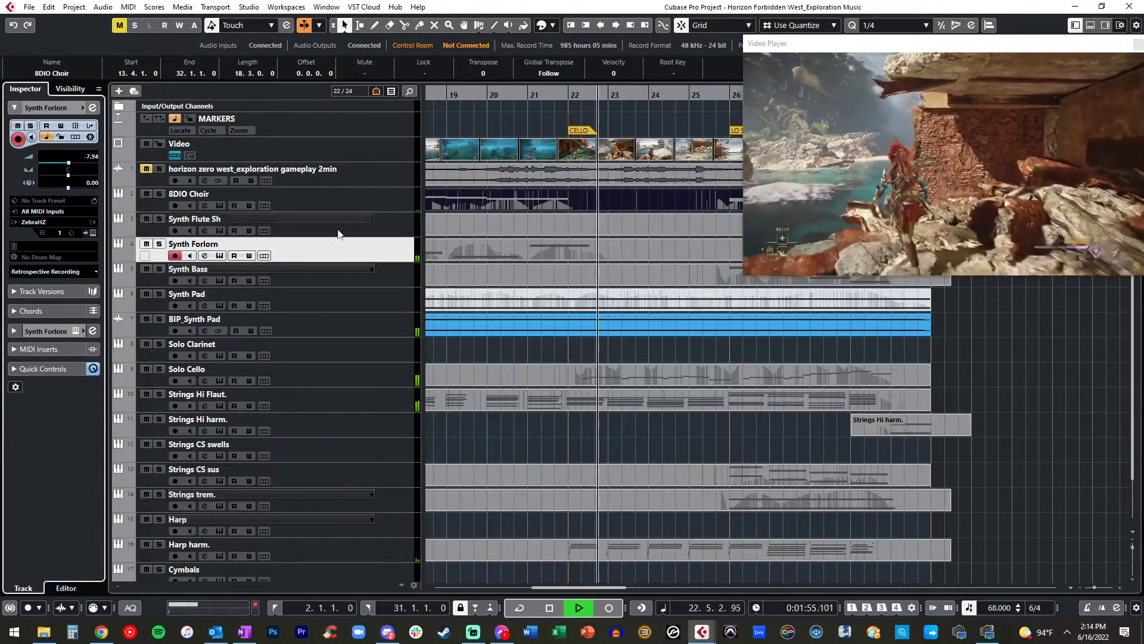
scroll(600, 328, right, 1)
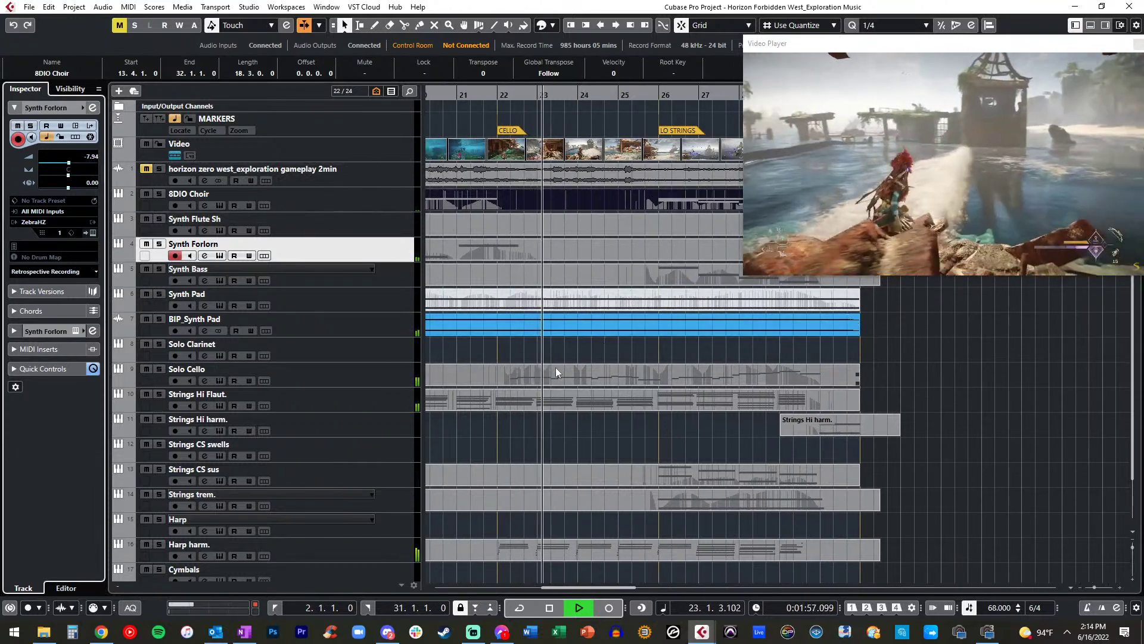
scroll(568, 372, right, 1)
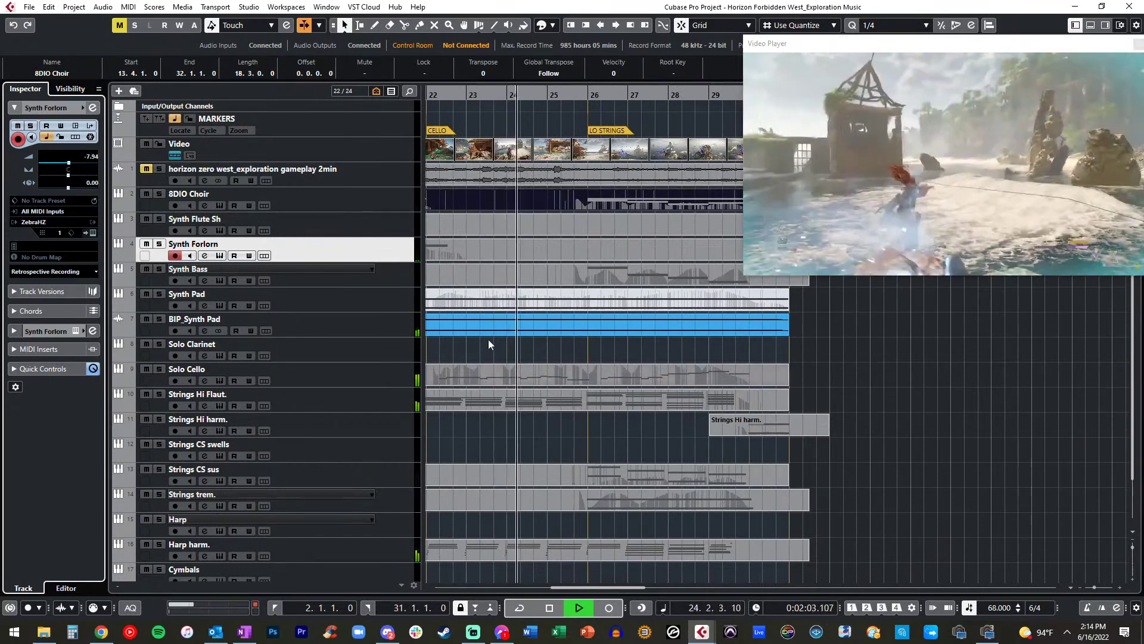
scroll(560, 364, right, 2)
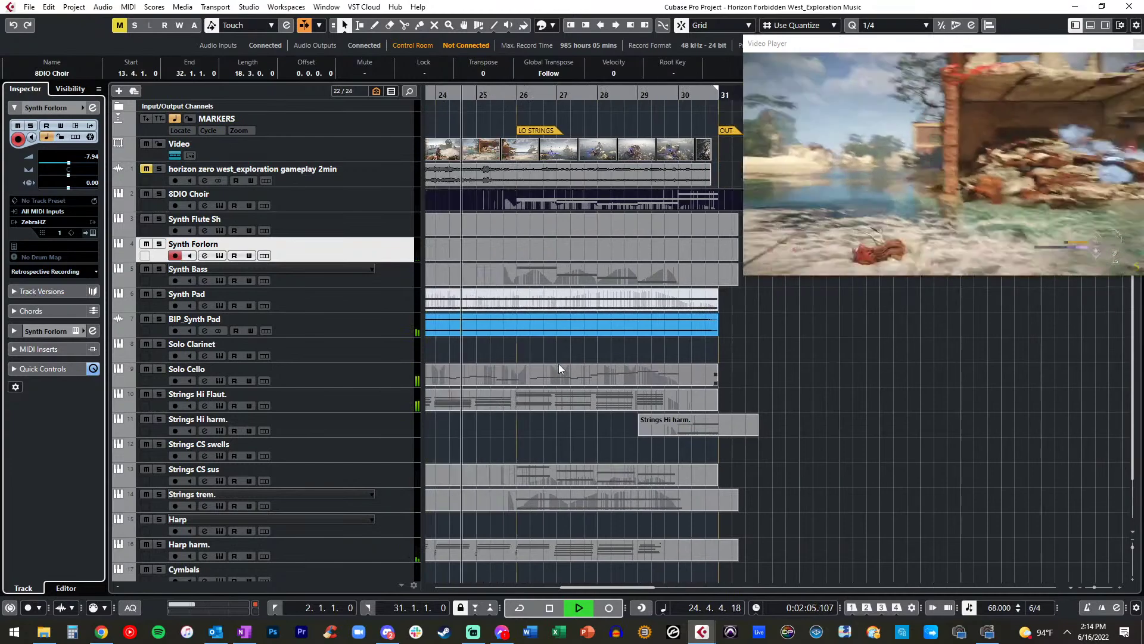
click(506, 122)
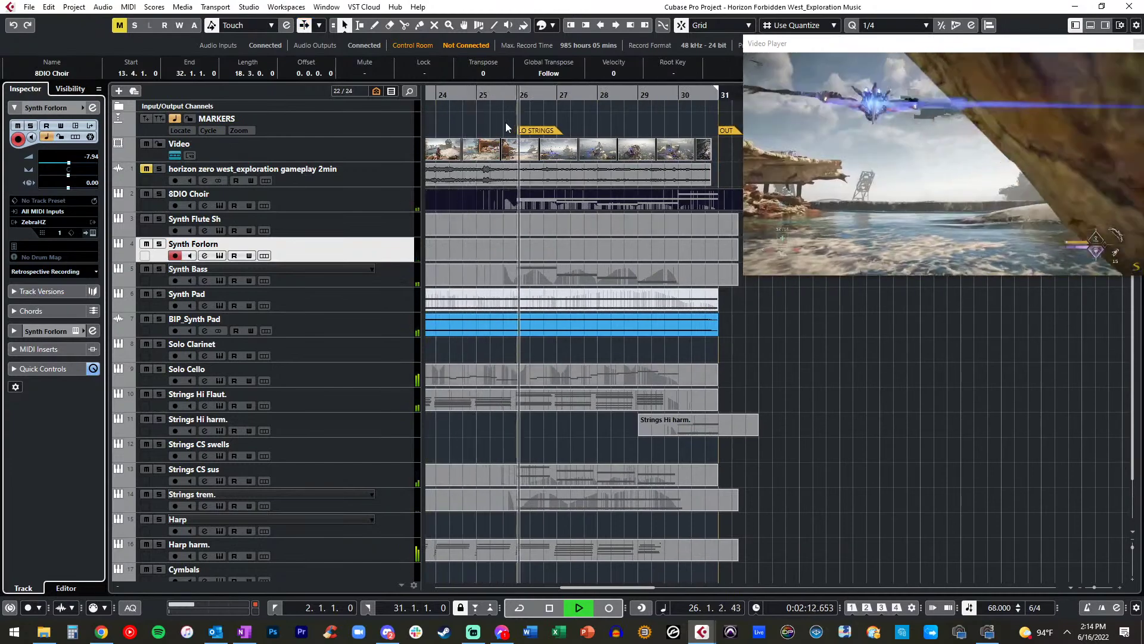
scroll(554, 314, right, 2)
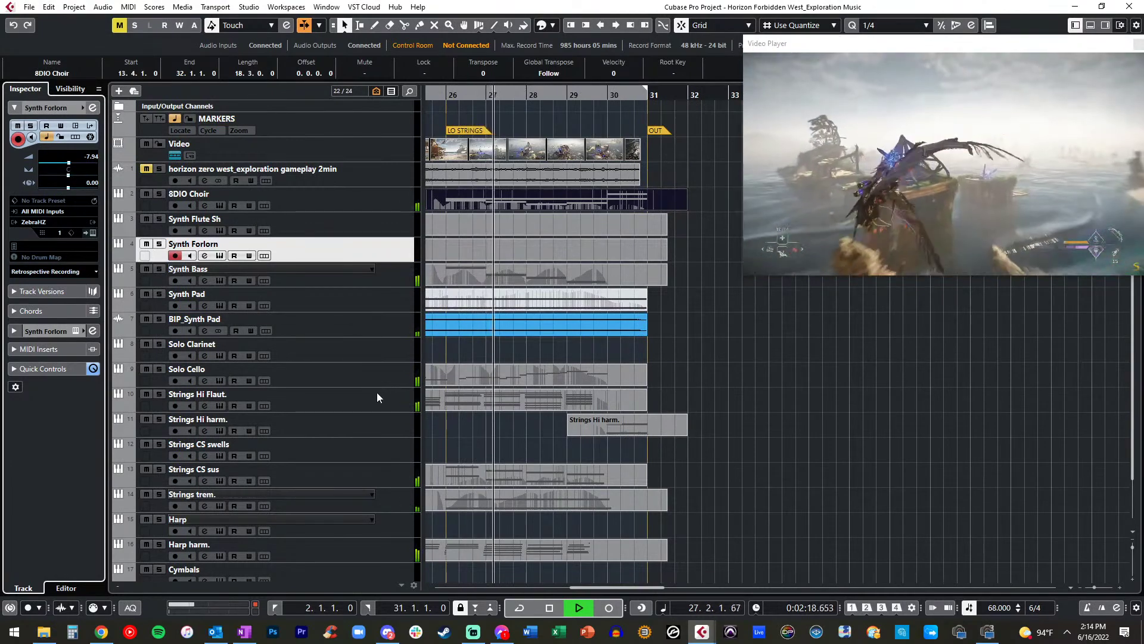
click(376, 392)
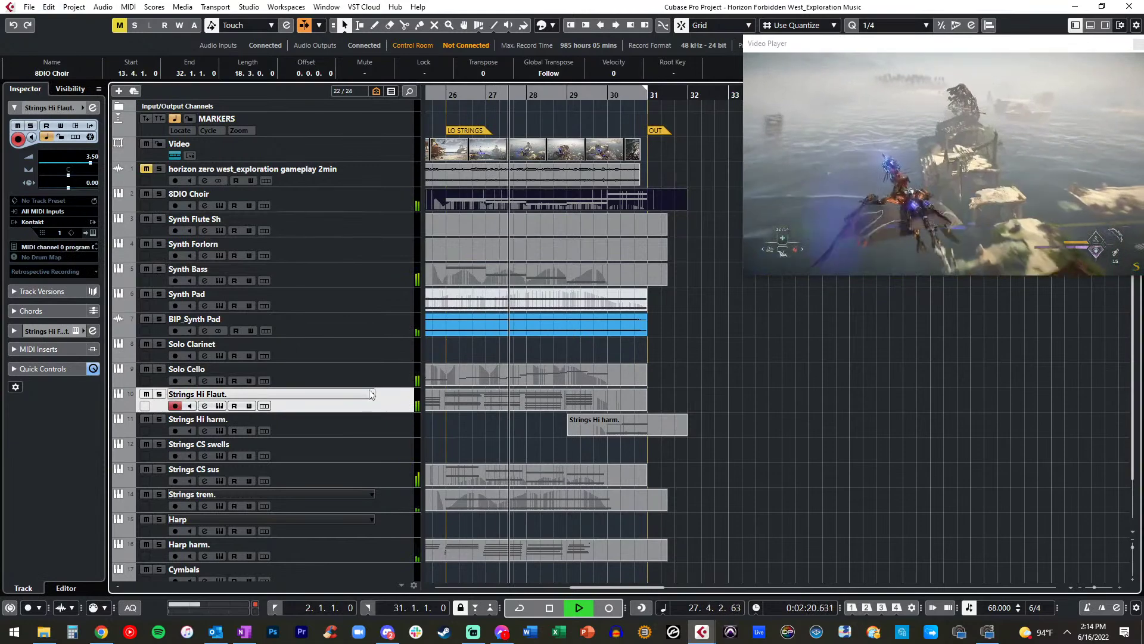
click(337, 279)
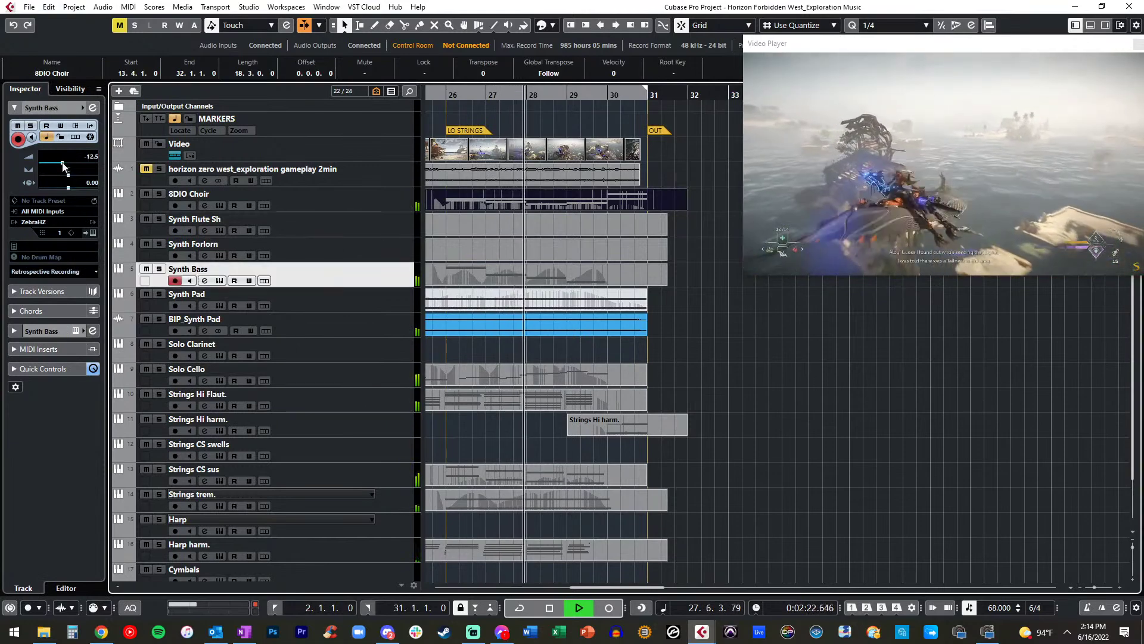
drag(62, 165, 59, 166)
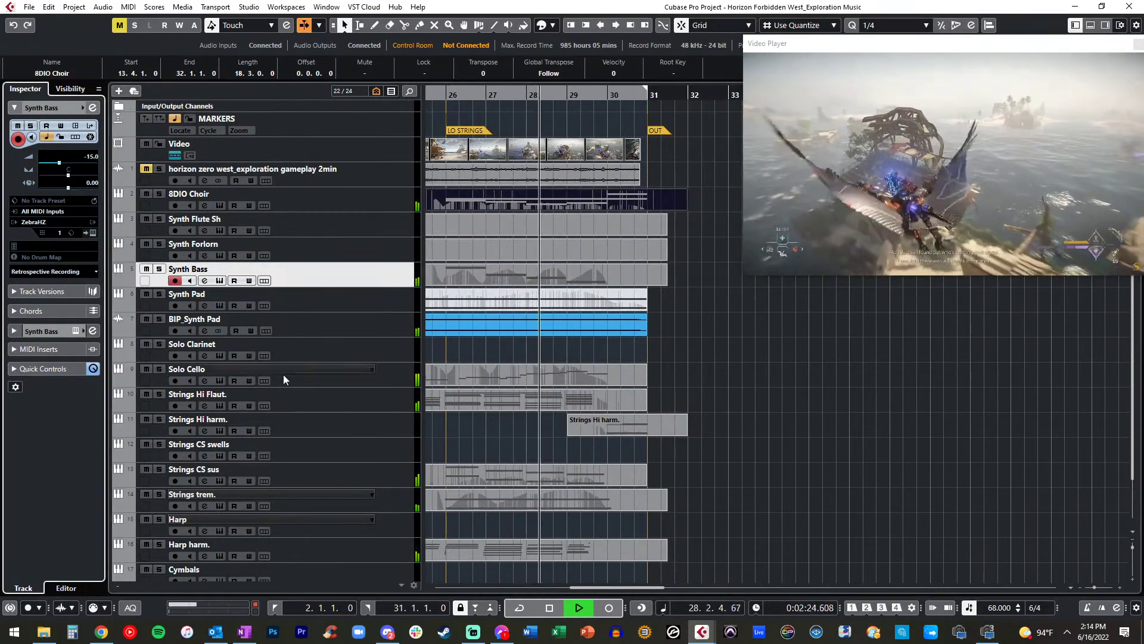
Set the Strings Hi Flaut. track's volume to 1.16 and the Strings trem. track's volume to -22.3
click(330, 391)
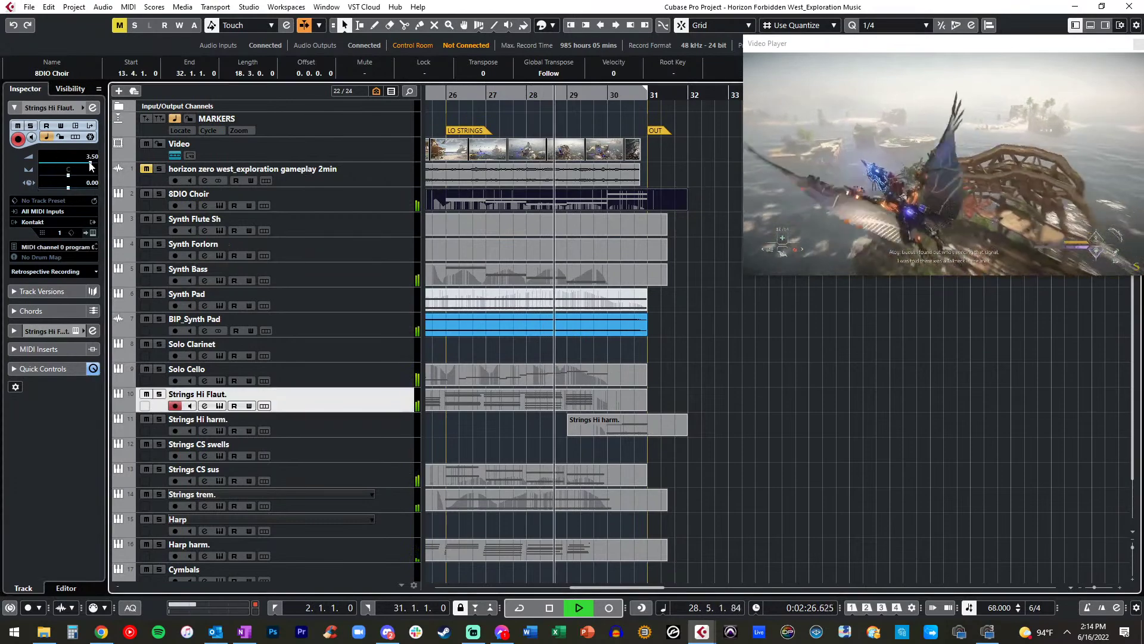
drag(91, 166, 86, 167)
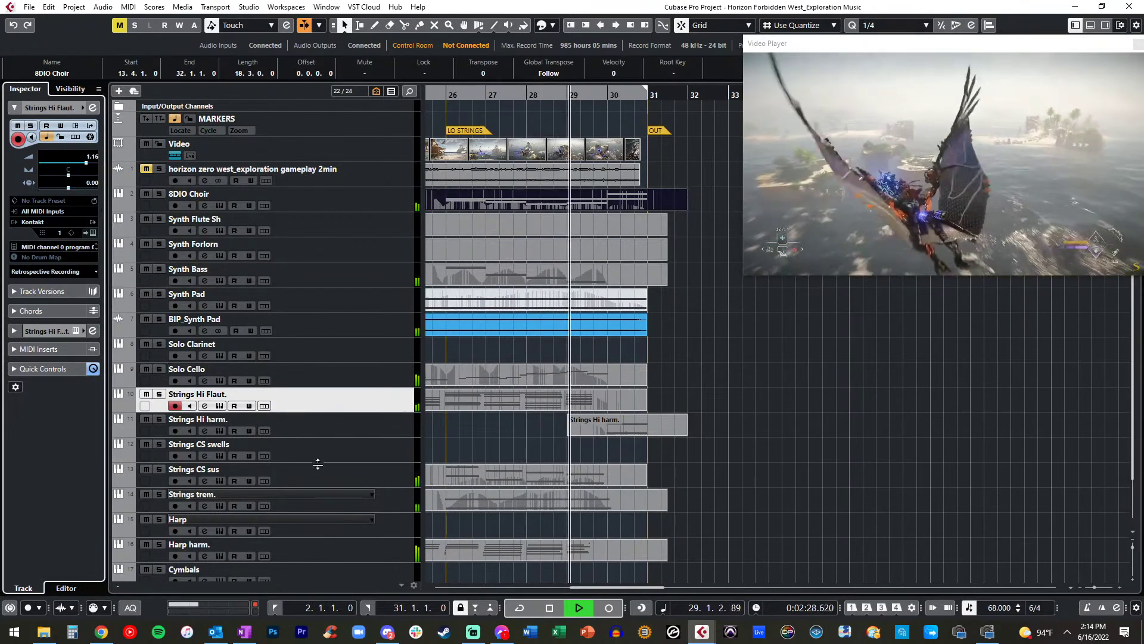
click(331, 499)
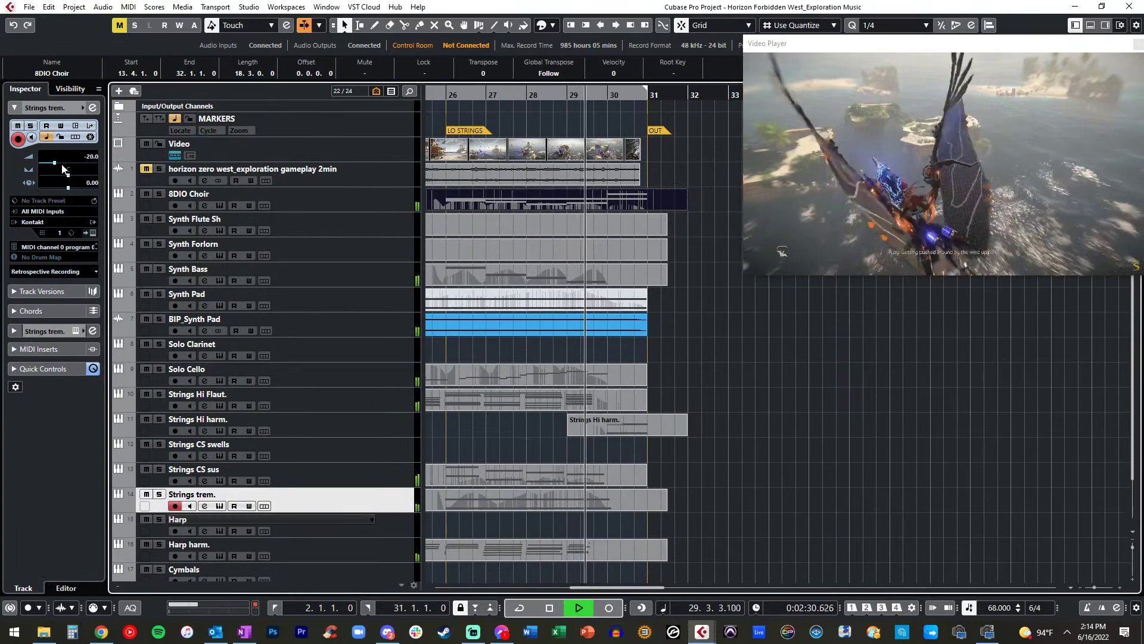
drag(55, 166, 53, 162)
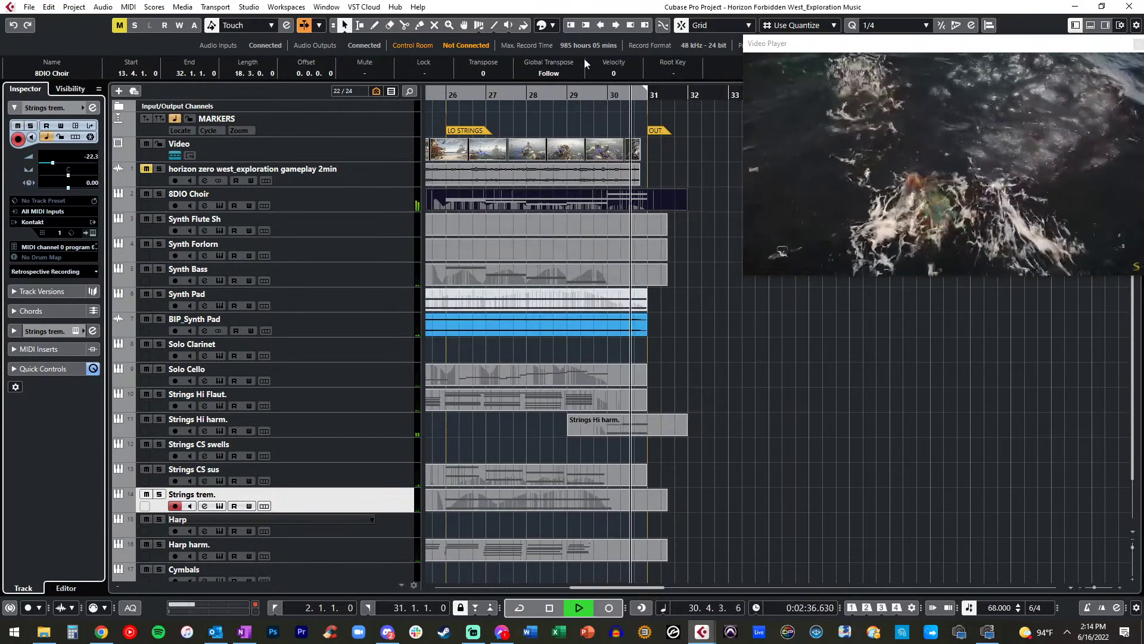
Turn on cycle playback and move the cycle end and the OUT marker to 31.3.1.0
click(607, 91)
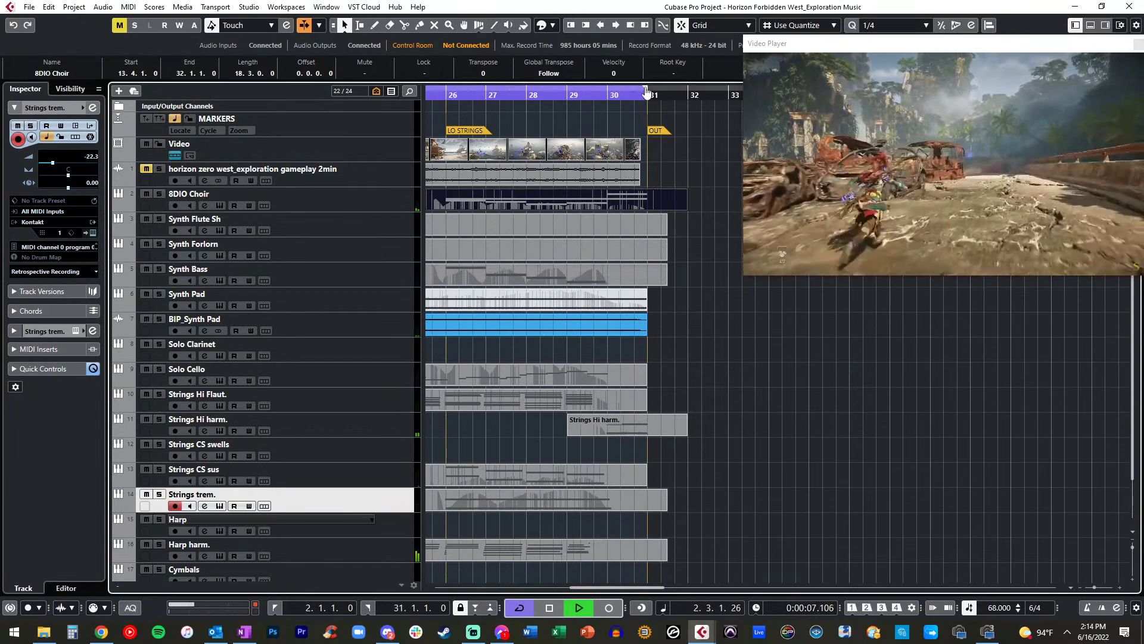
drag(659, 126, 668, 133)
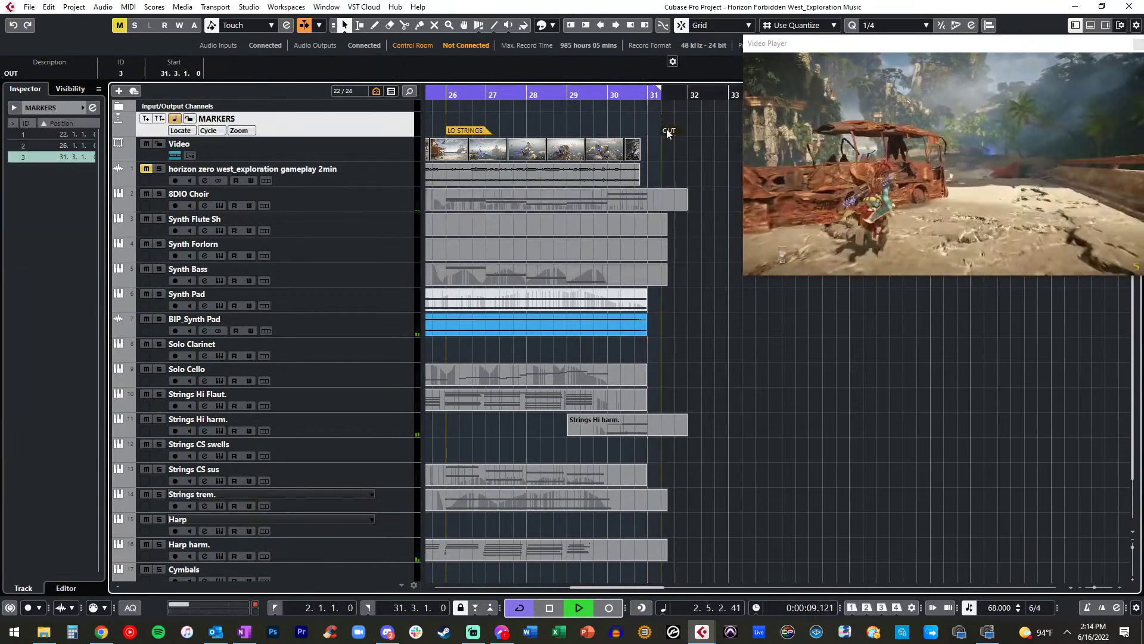
click(638, 94)
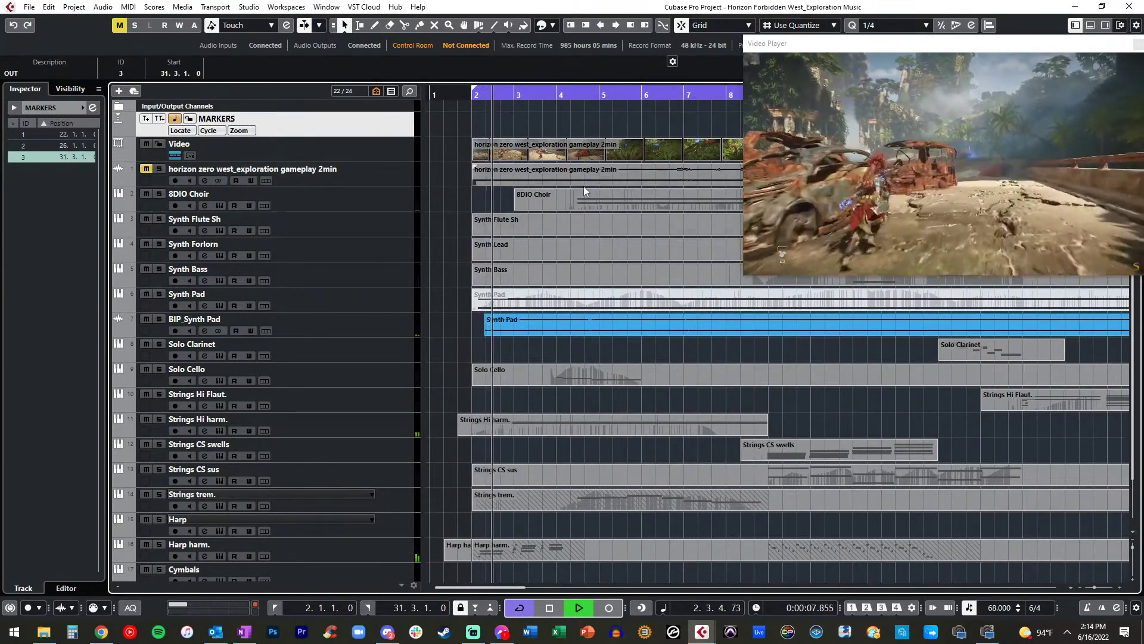
Set the Strings Hi harm. track's volume to -6.55 and clear the event selection
scroll(584, 186, right, 2)
scroll(584, 186, down, 2)
scroll(585, 186, left, 2)
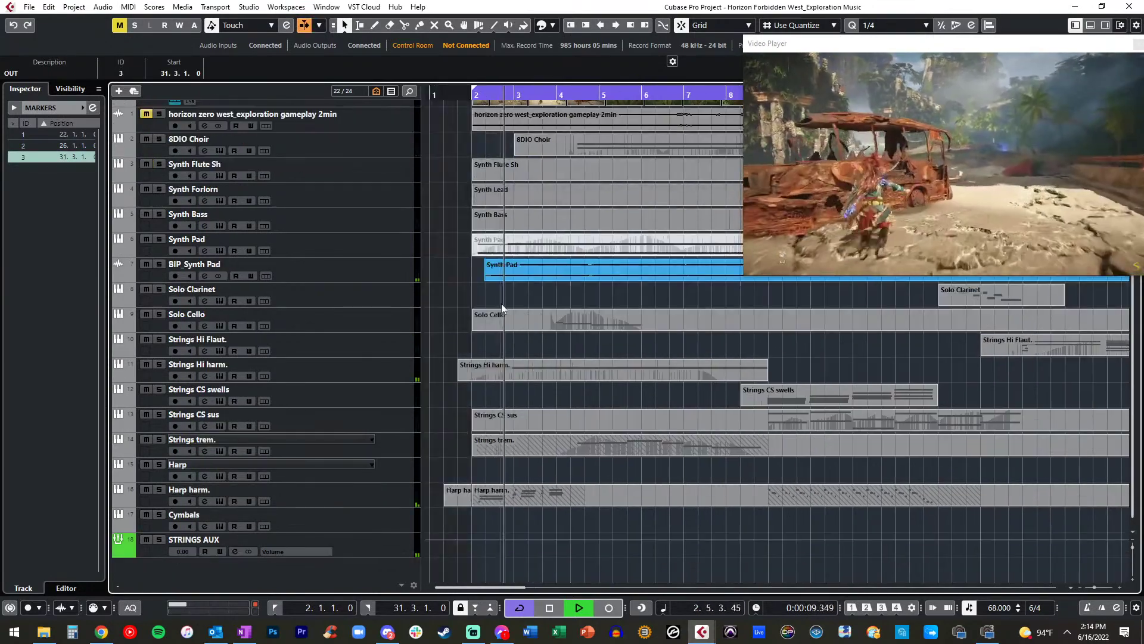
click(387, 363)
drag(74, 156, 70, 165)
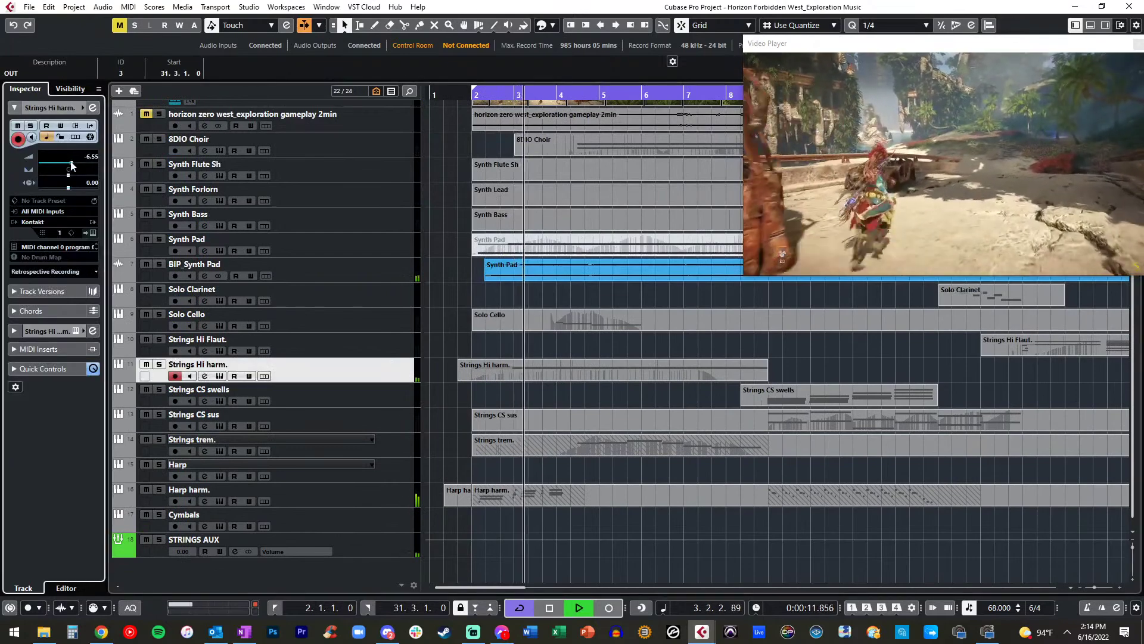
scroll(450, 294, up, 2)
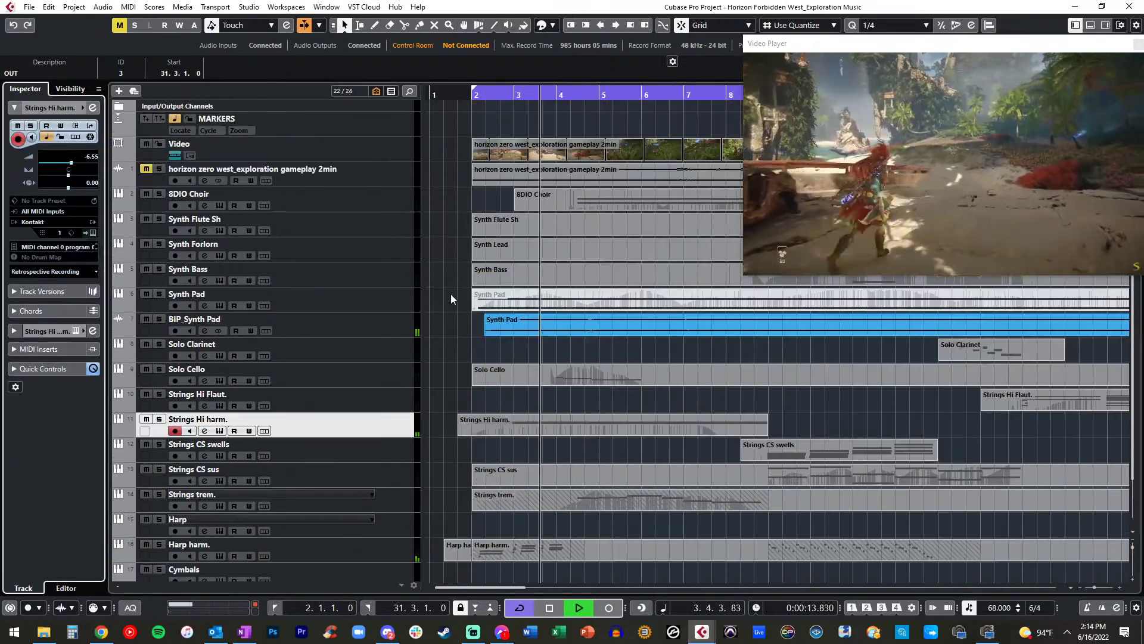
click(451, 294)
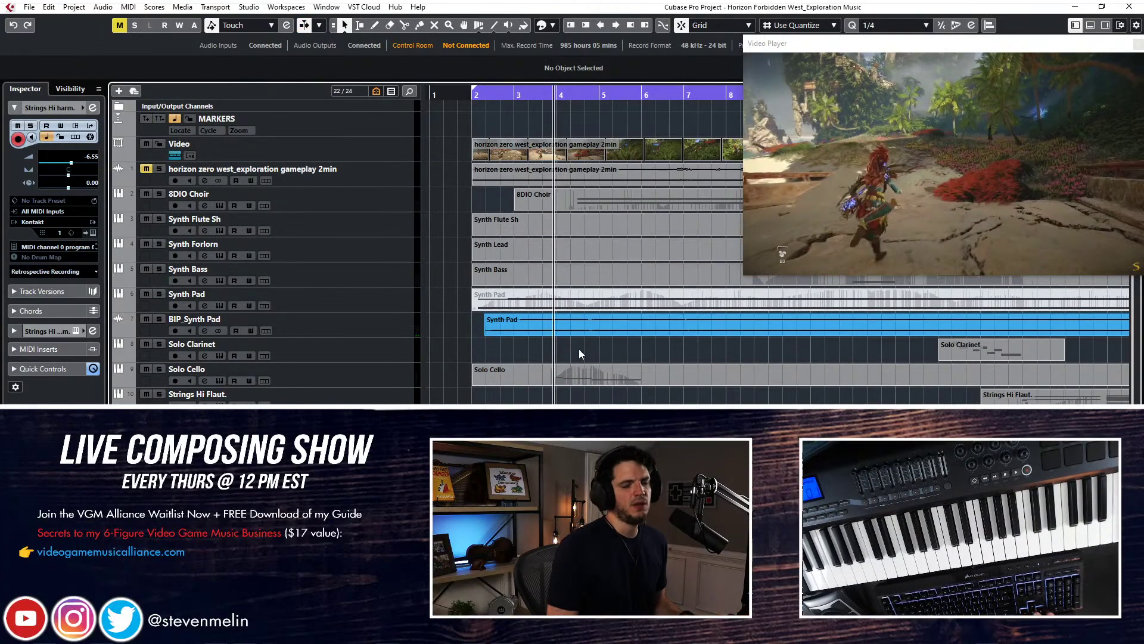
Move the playhead forward and back through the whole cue to check sections against the video, parking it at bar 18
key(g)
key(g)
key(g)
key(g)
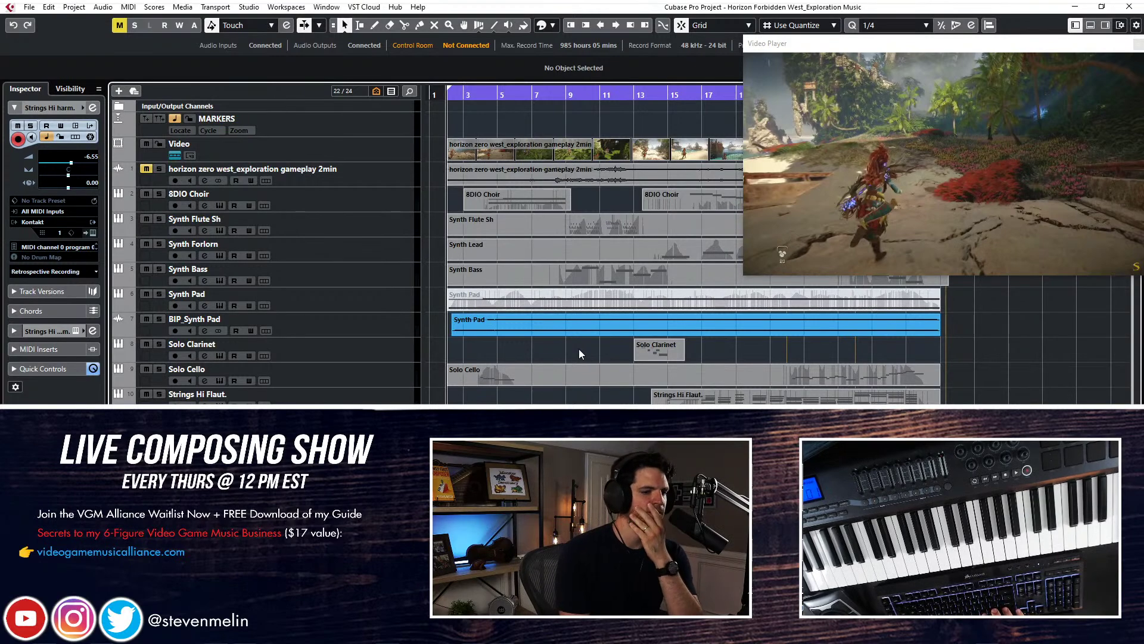
key(KP_Add)
key(KP_Add)
key(KP_Add)
key(KP_Add)
key(KP_Add)
key(KP_Add)
key(KP_Add)
key(KP_Add)
key(KP_Add)
key(KP_Add)
key(KP_Add)
key(KP_Add)
key(KP_Add)
key(KP_Add)
key(KP_Add)
key(KP_Add)
key(KP_Add)
key(KP_Add)
key(KP_Add)
key(KP_Add)
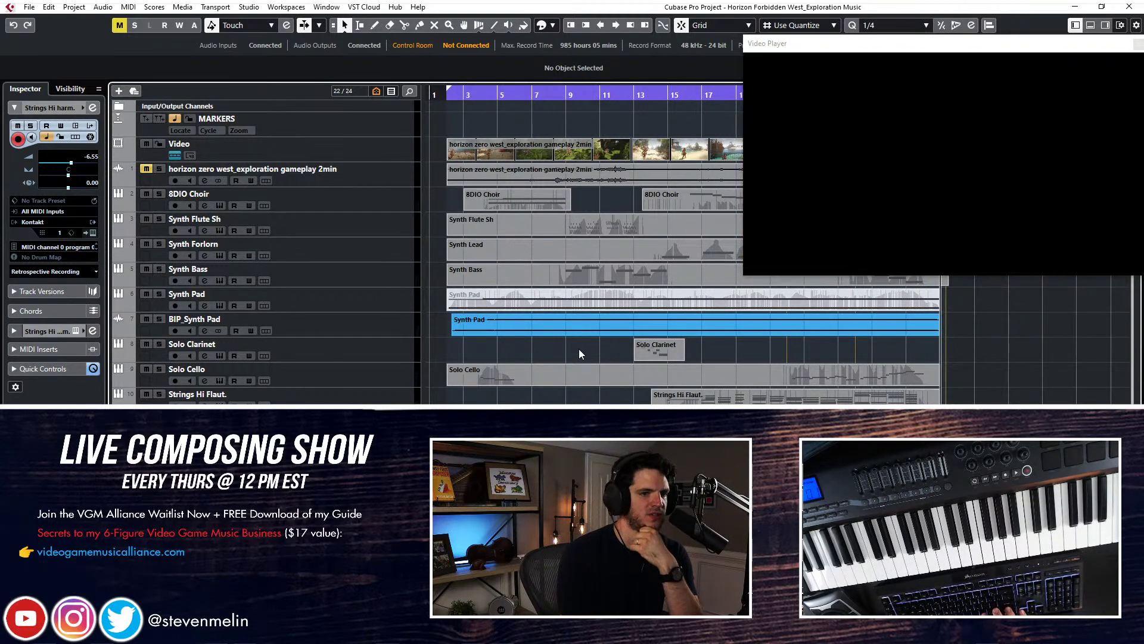
key(KP_Add)
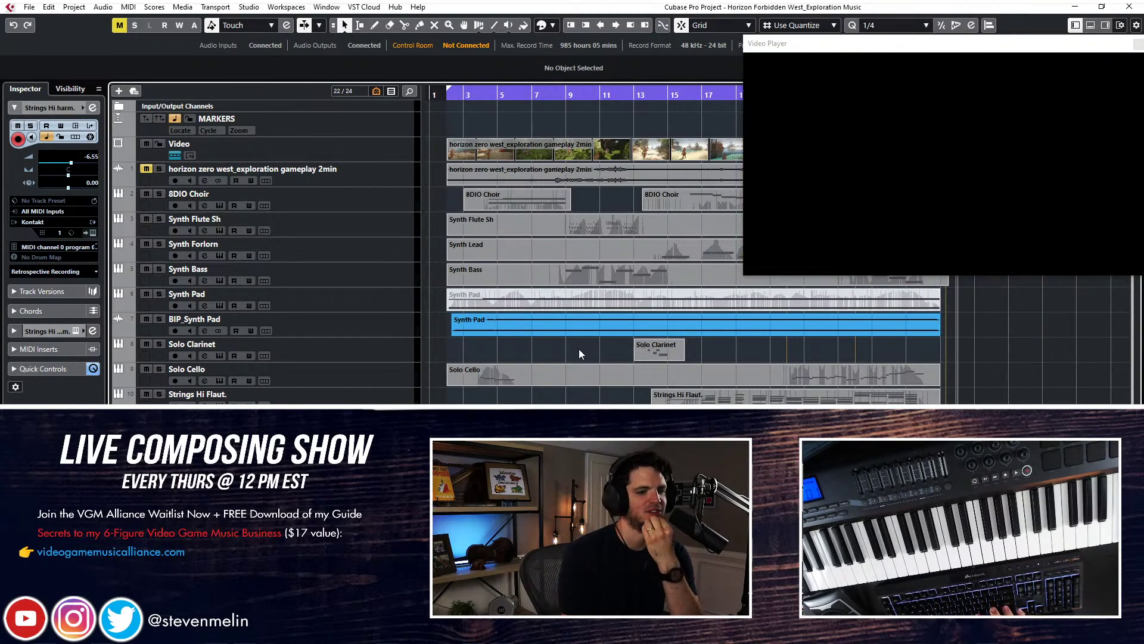
key(KP_Subtract)
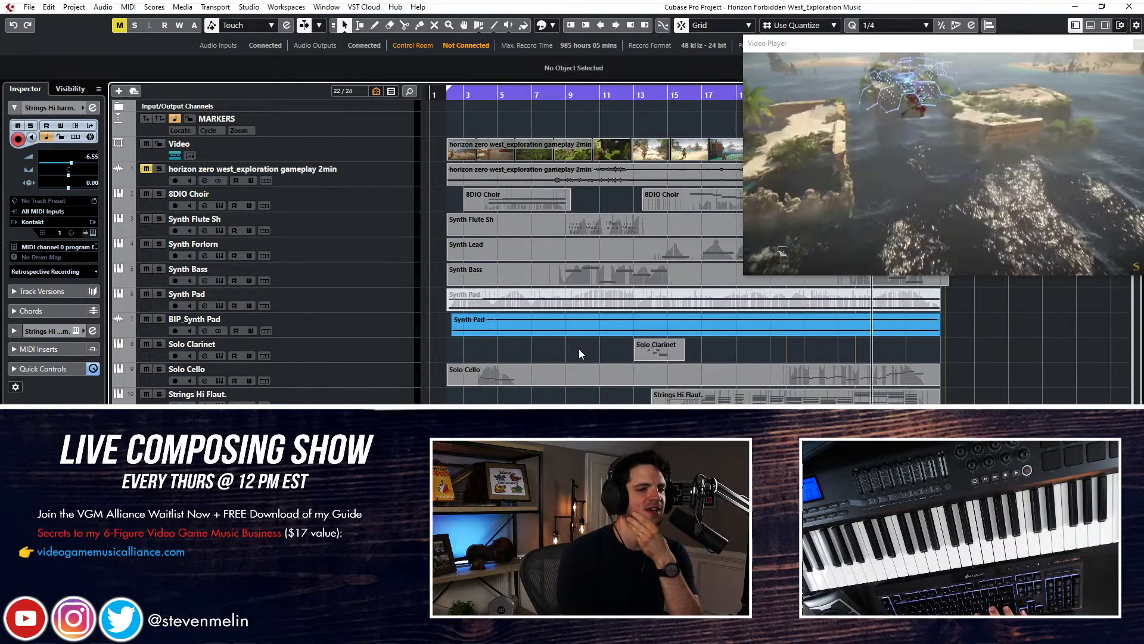
key(KP_Add)
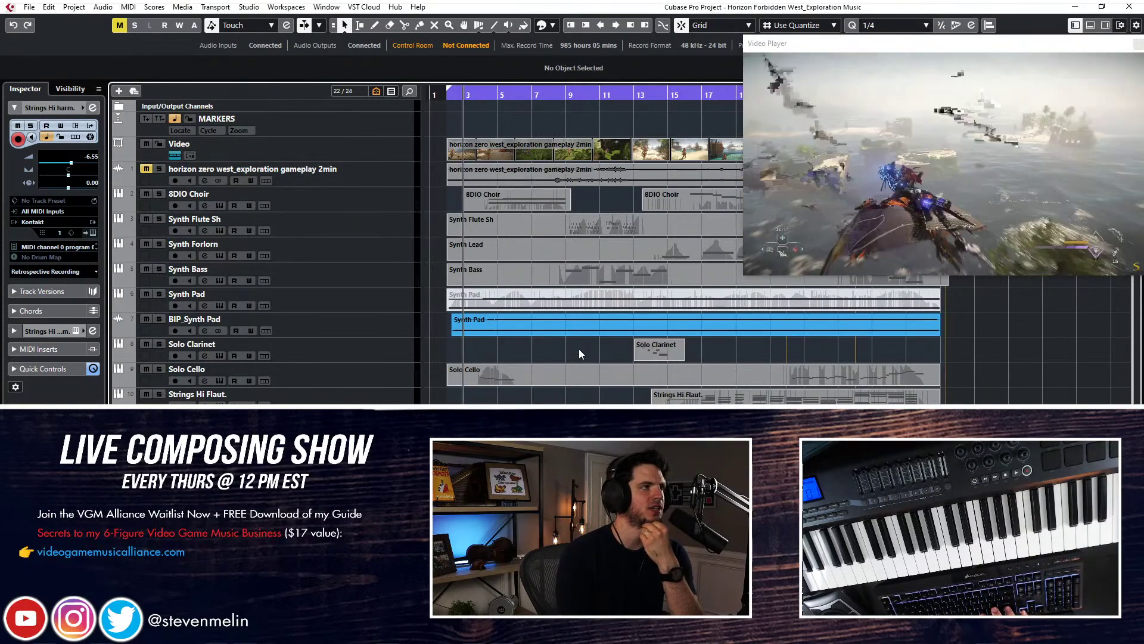
key(KP_Add)
key(KP_Subtract)
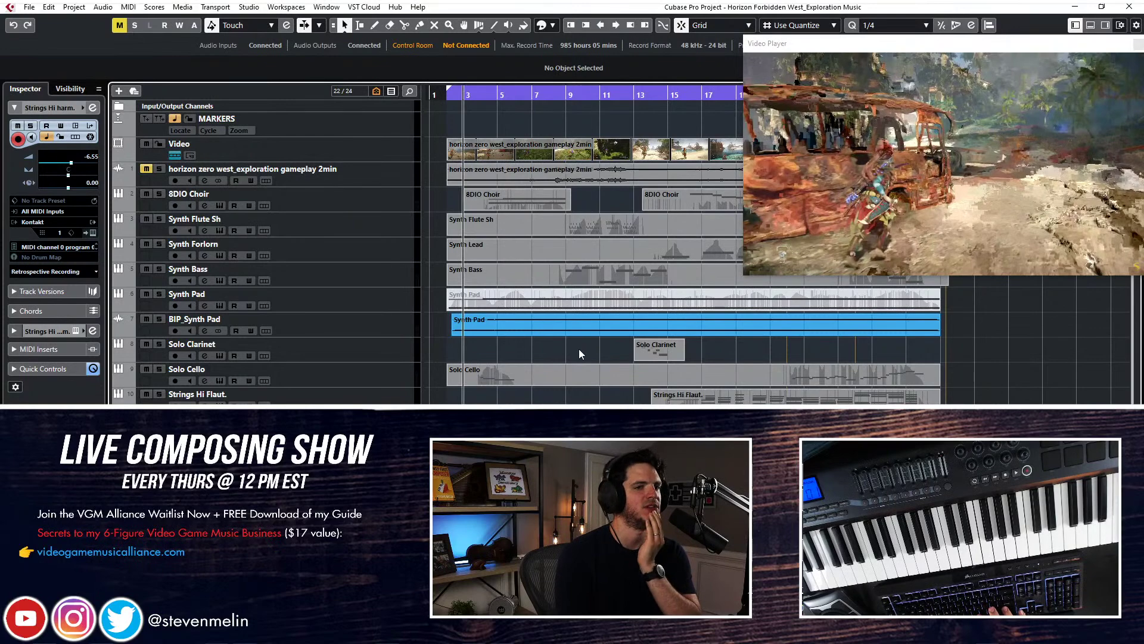
key(KP_Add)
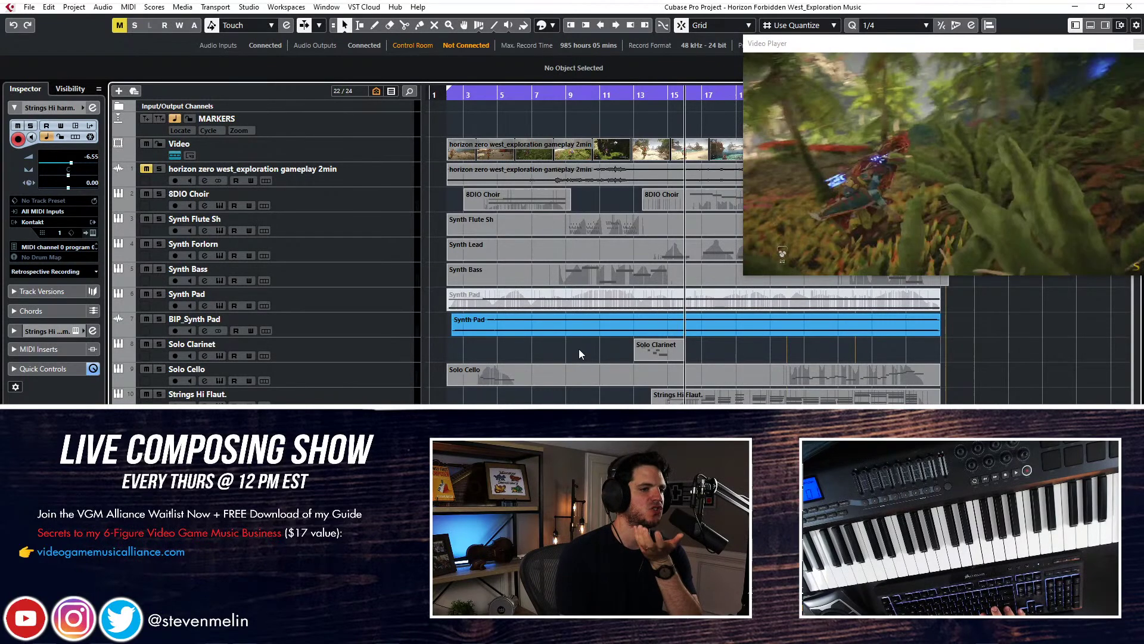
key(KP_Add)
key(KP_Add)
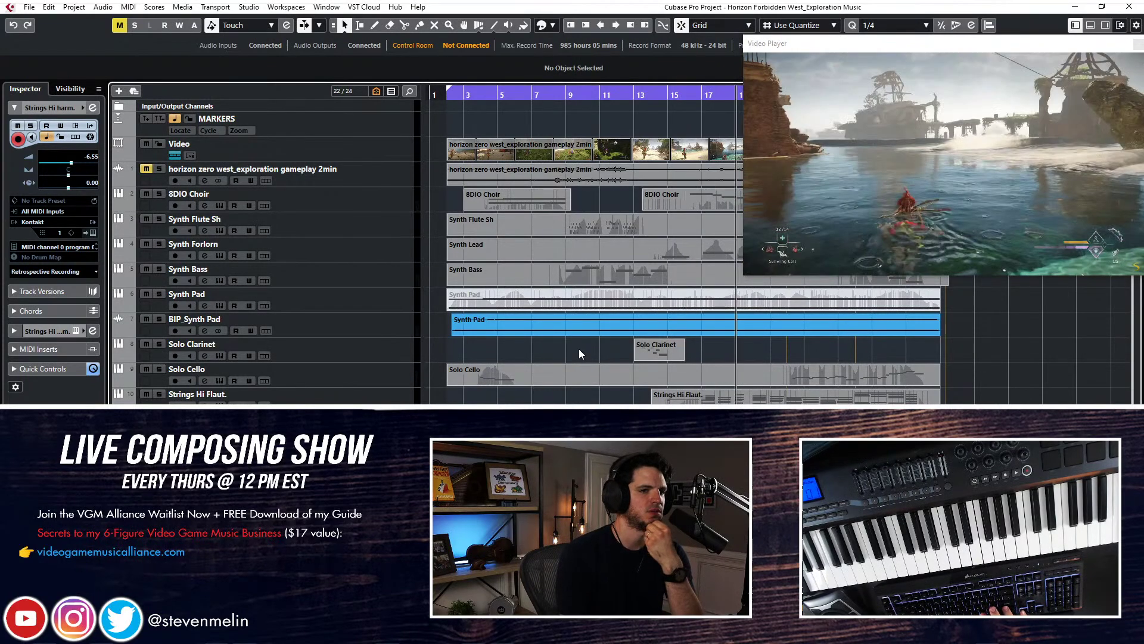
key(KP_Subtract)
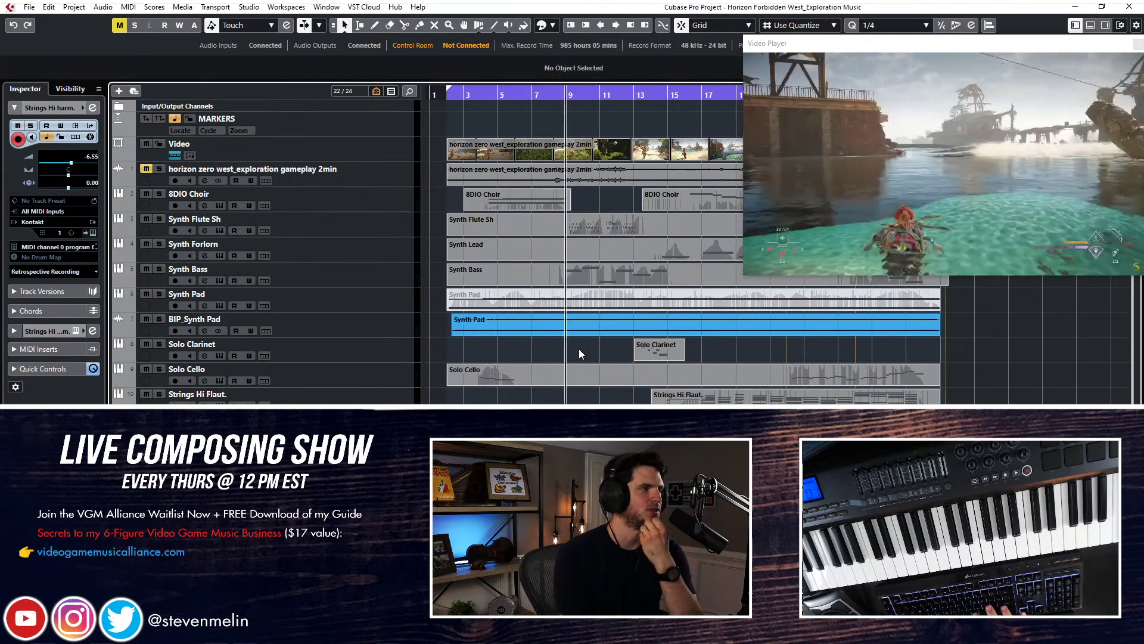
key(KP_Subtract)
key(KP_Subtract)
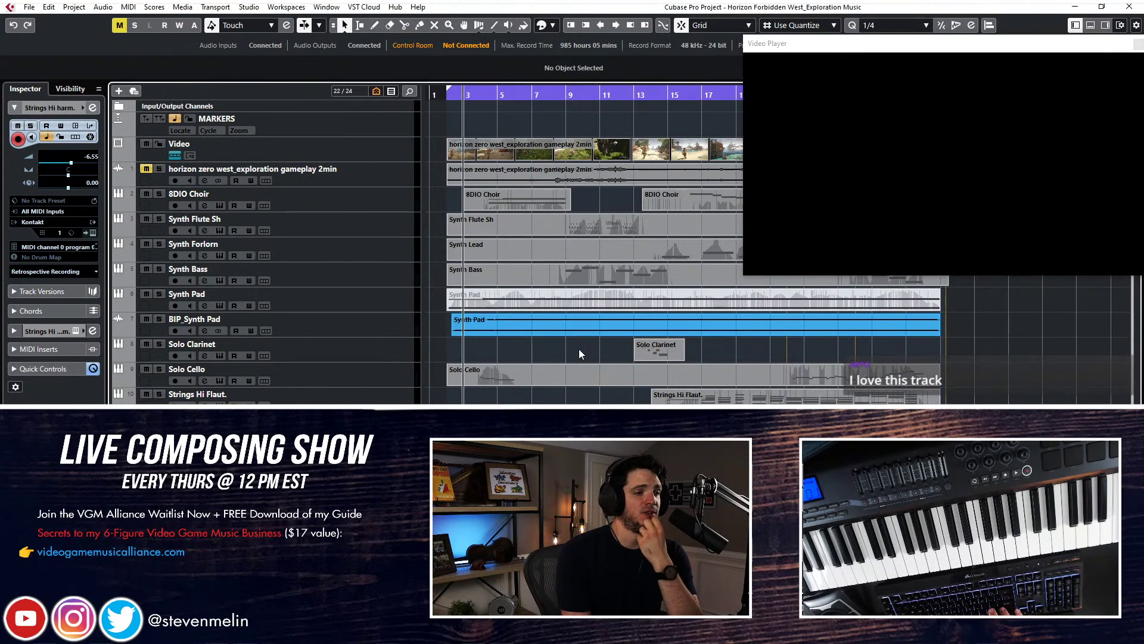
key(KP_Add)
key(KP_Add)
key(KP_Add)
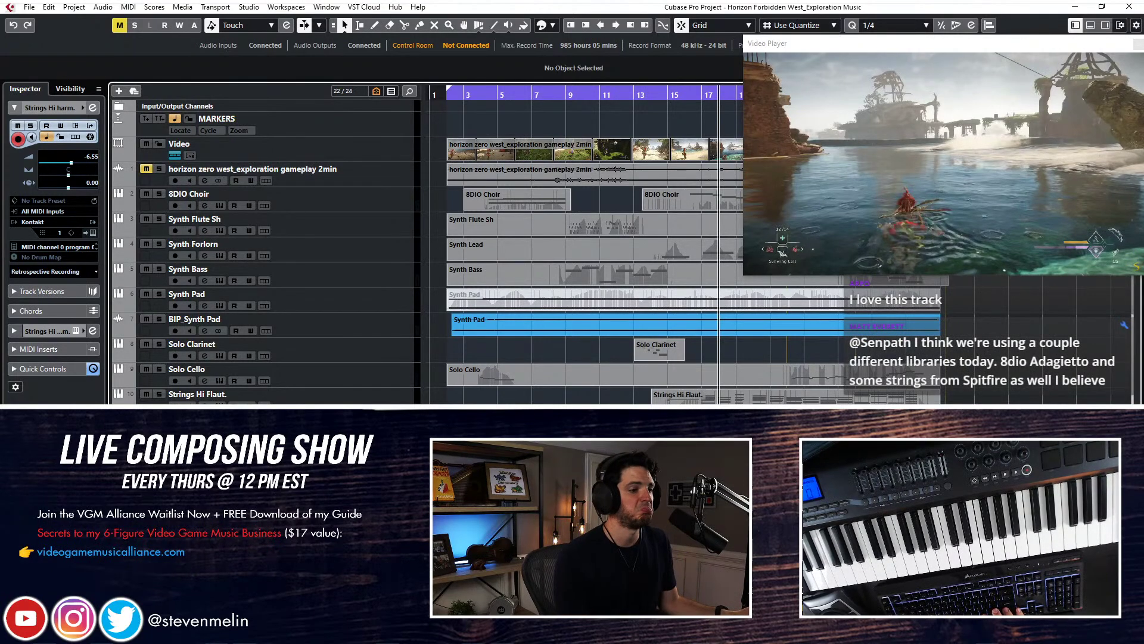
Select the BIP_Synth Pad track and review the channel levels, inserts and sends in the MixConsole
key(4)
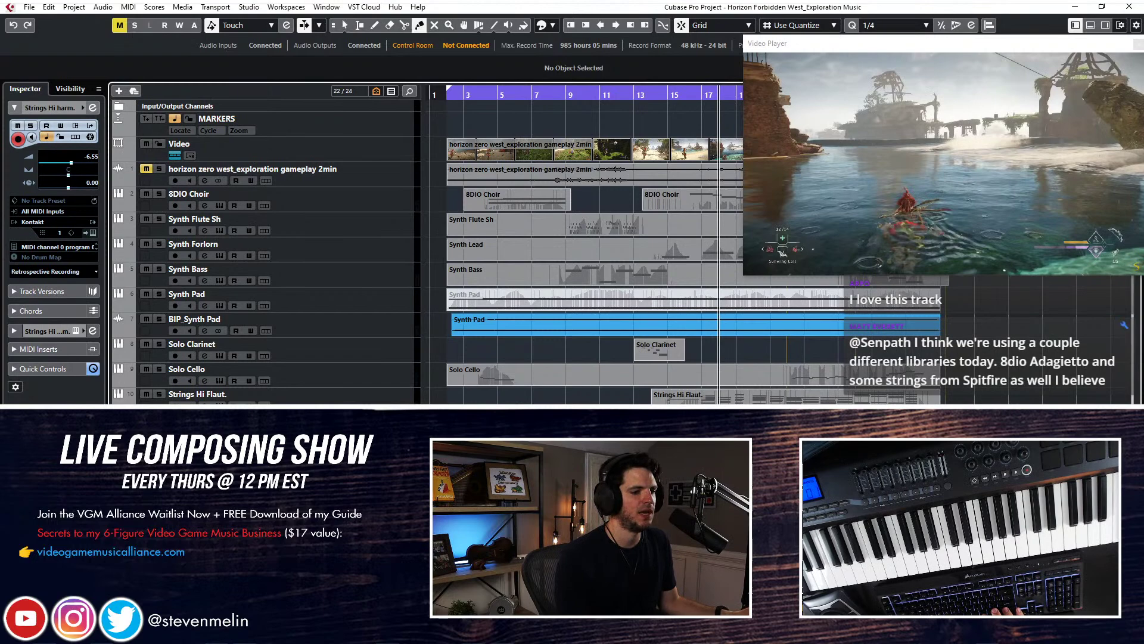
click(506, 316)
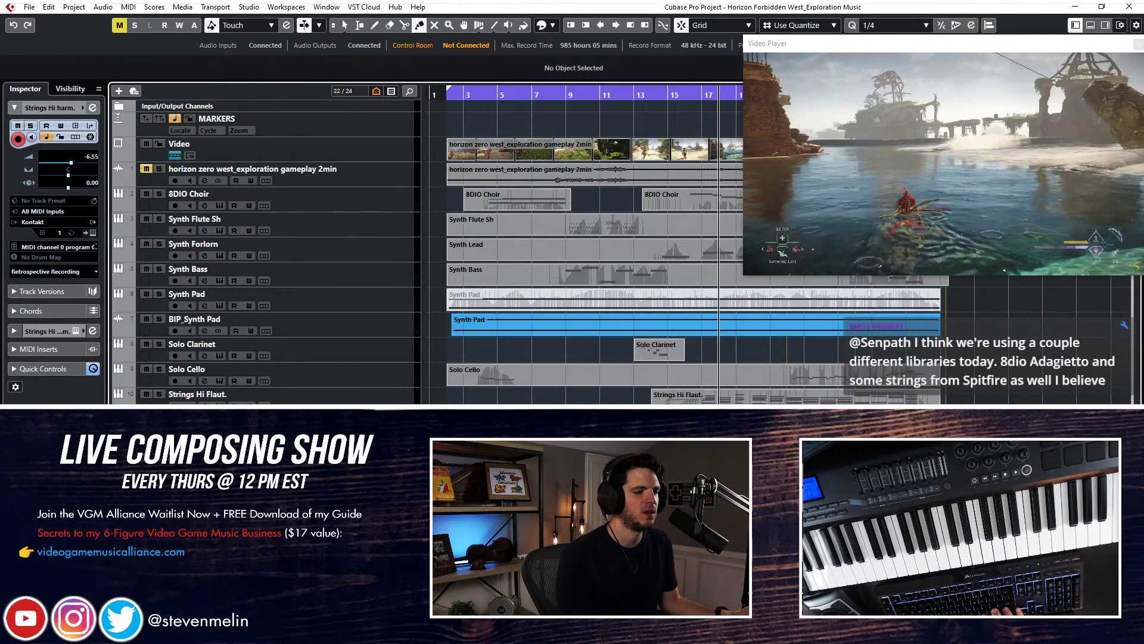
key(1)
click(393, 333)
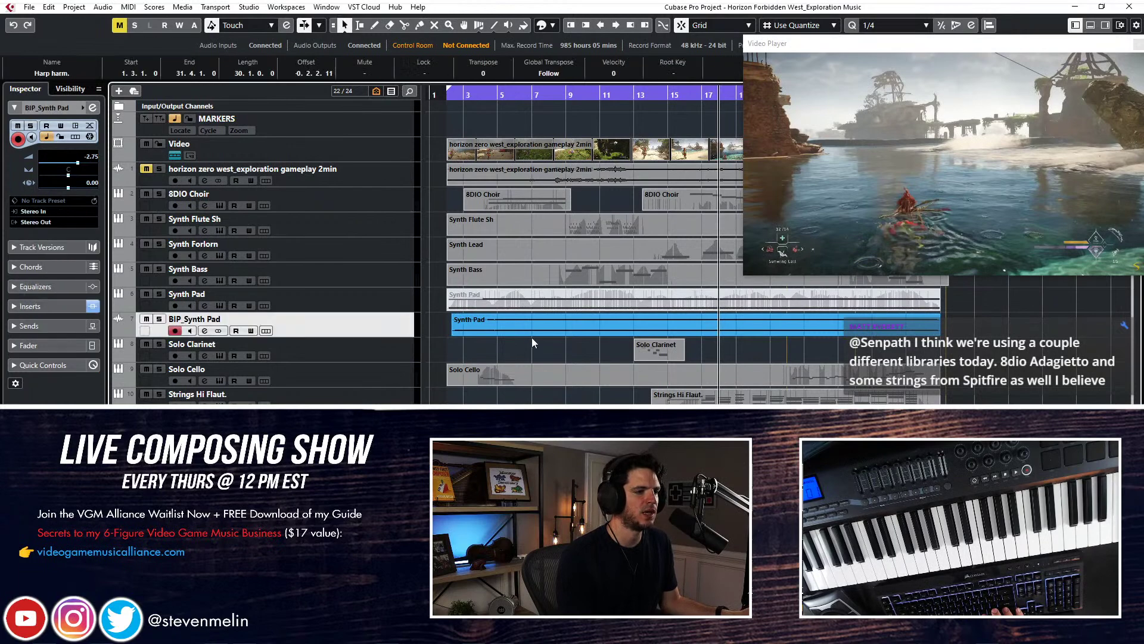
key(F3)
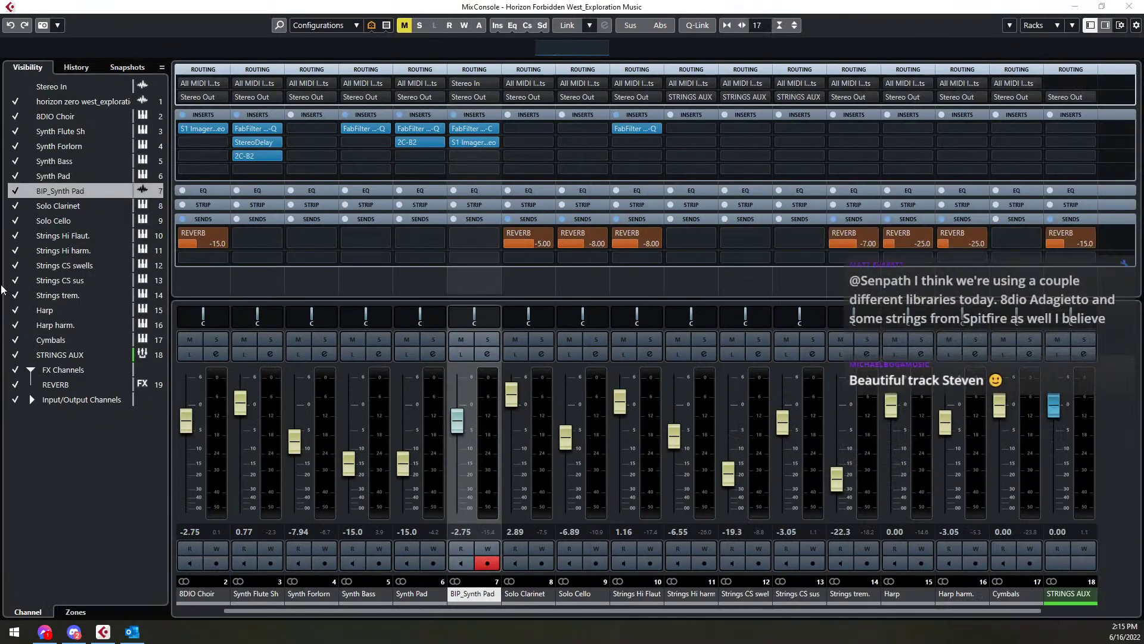
key(F3)
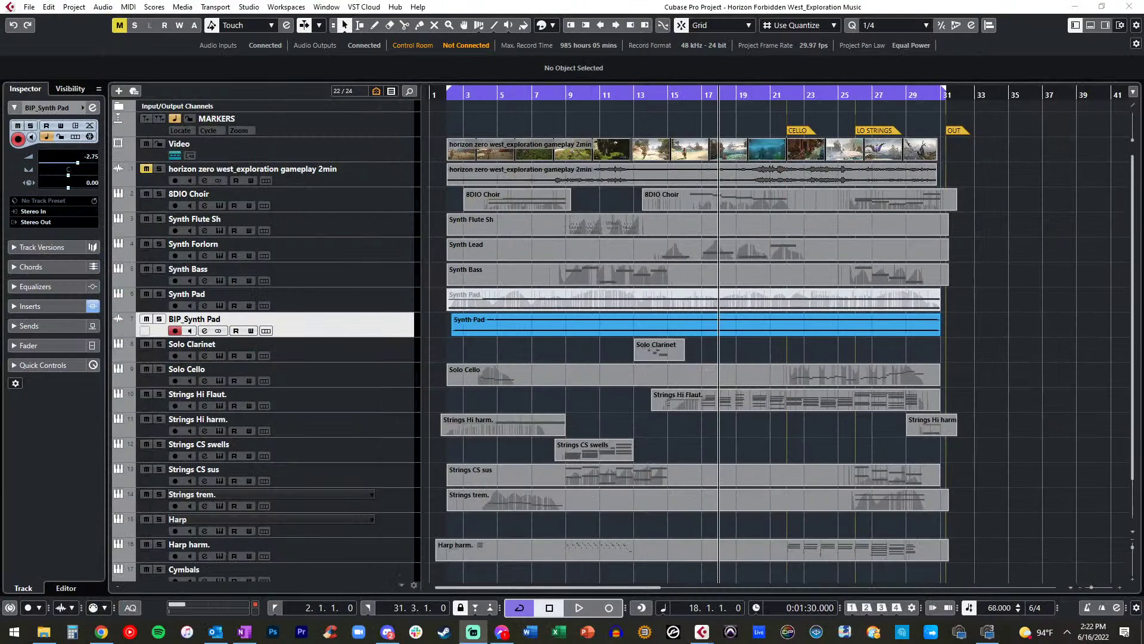
Show the gameplay video in the video player and switch it to full screen
key(F8)
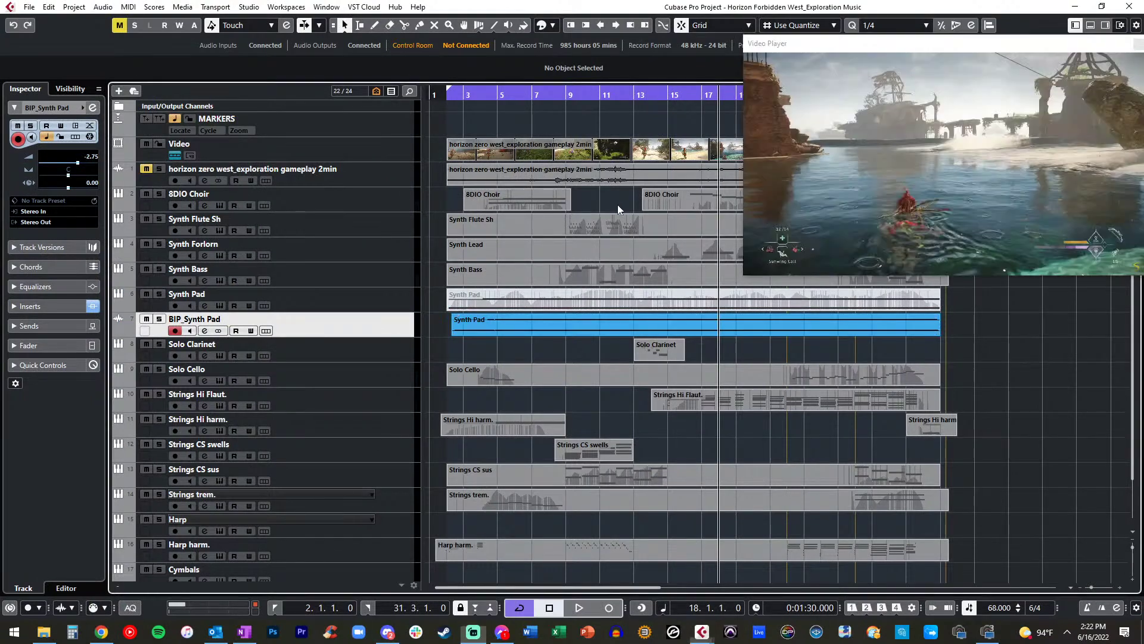
right_click(893, 145)
click(914, 154)
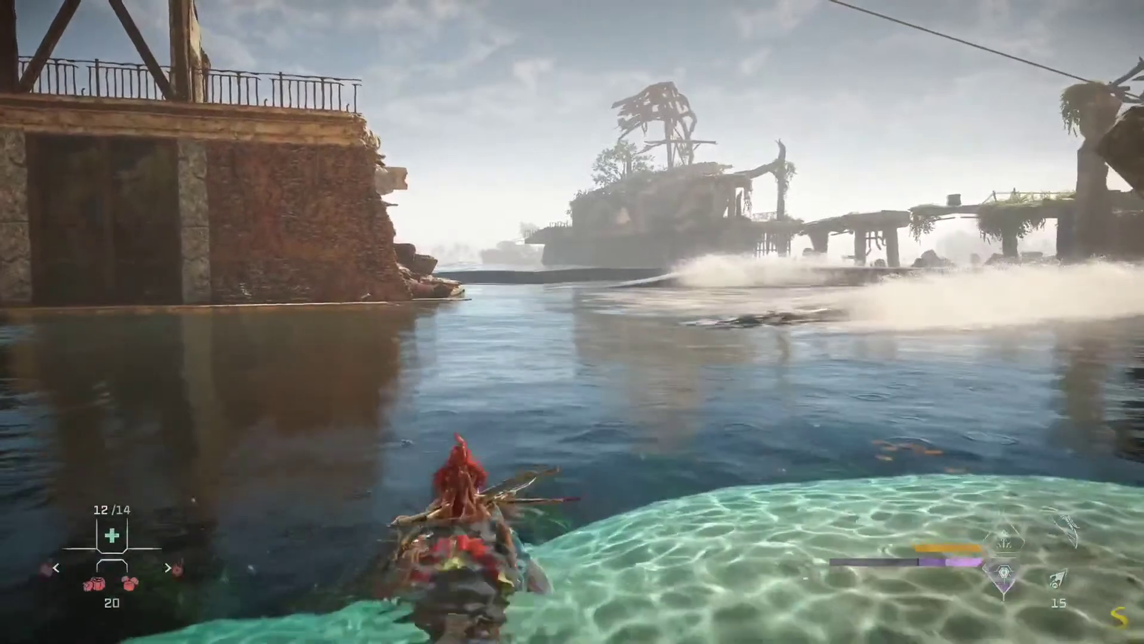
key(Right)
key(Right)
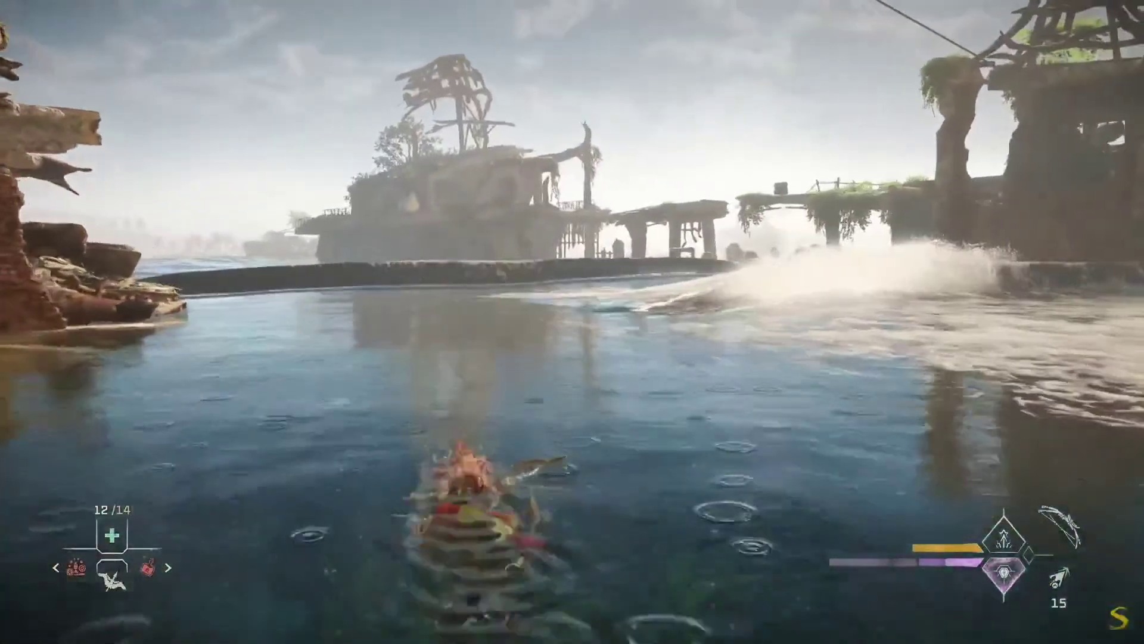
key(c)
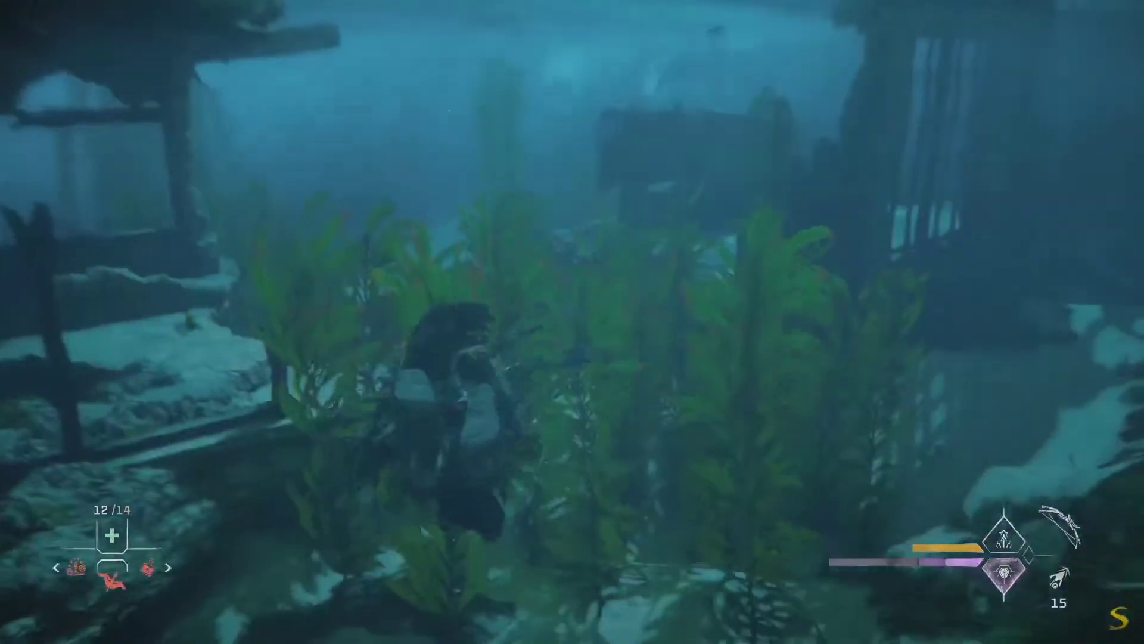